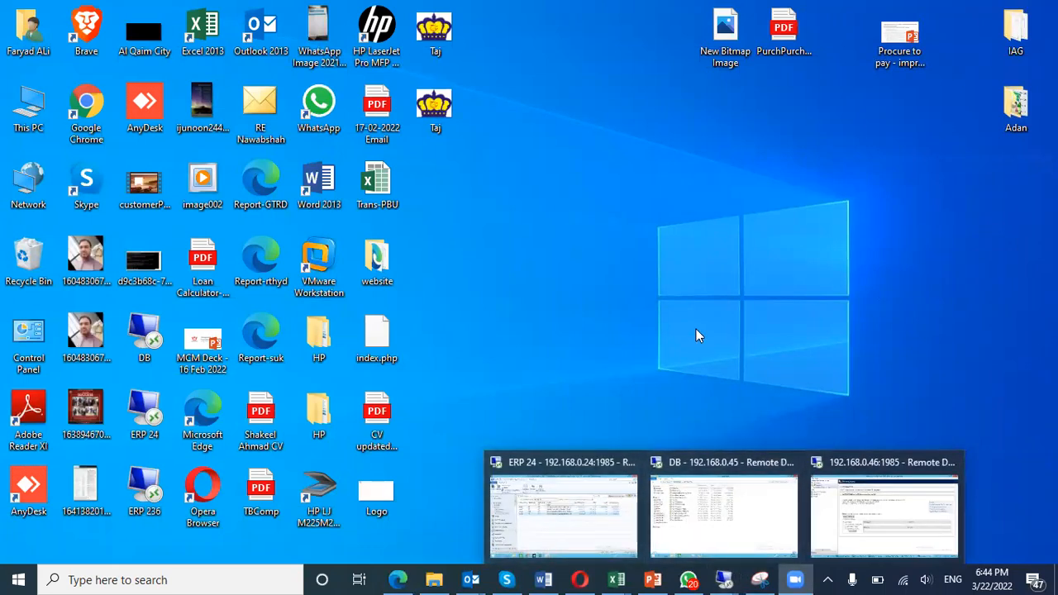
Try to open a Remote Desktop session to the recent computer 192.168.0.62:1985 and check the network connection.
right_click(724, 578)
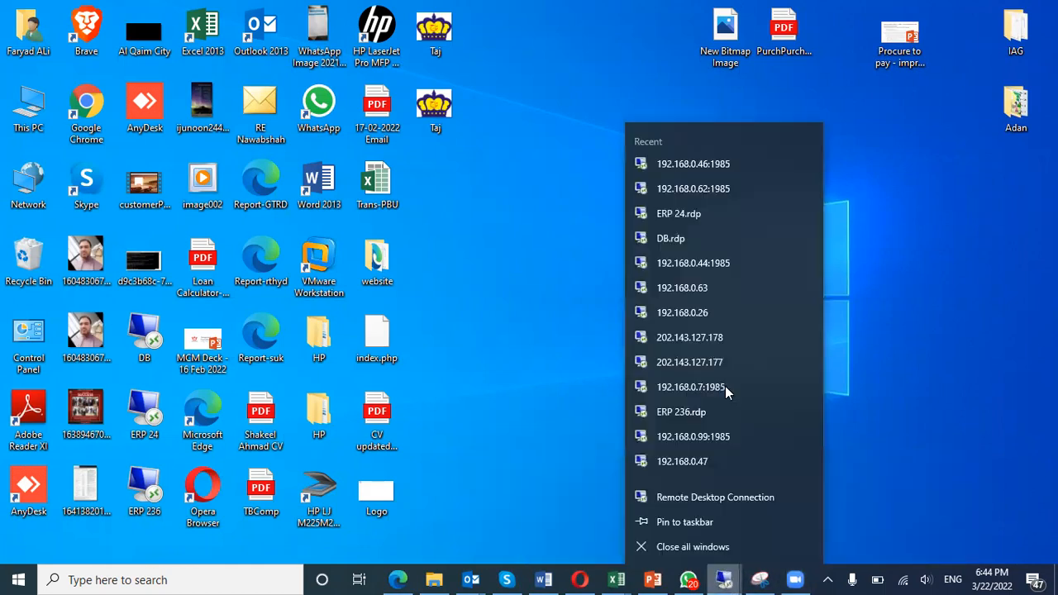
click(694, 189)
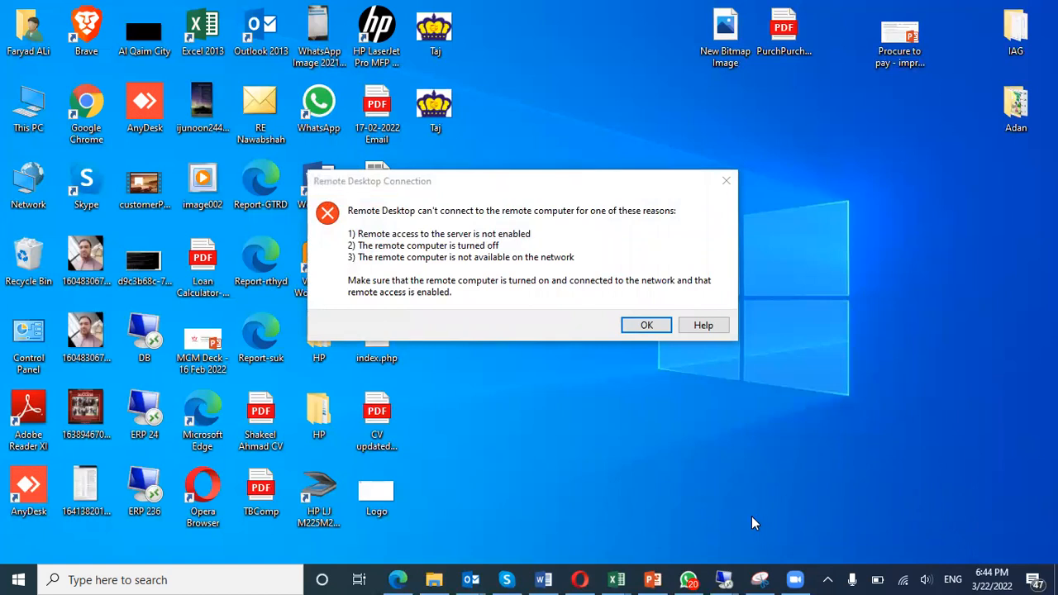
key(Escape)
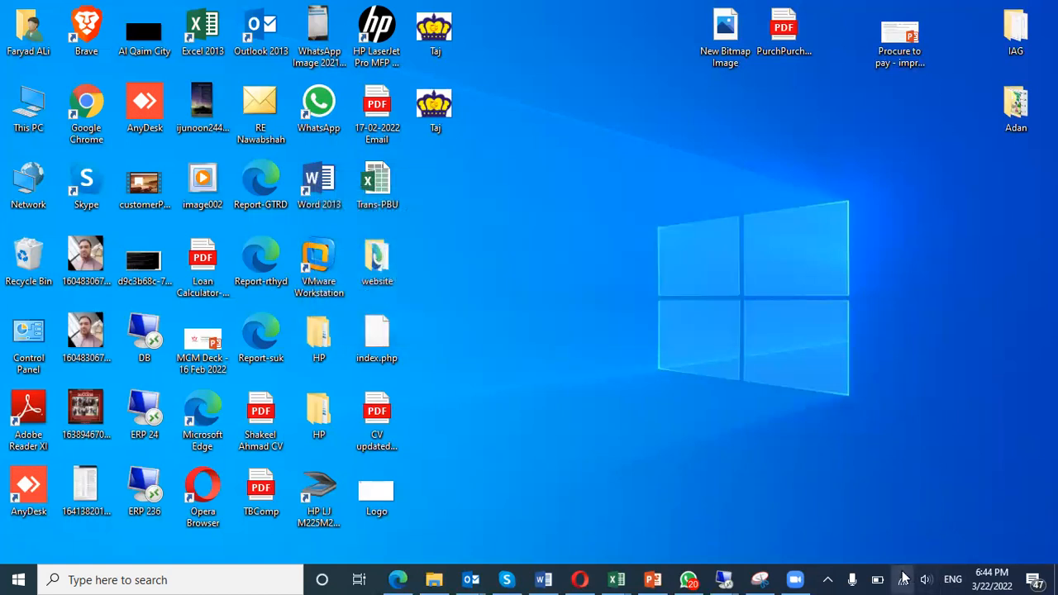
click(903, 577)
click(629, 360)
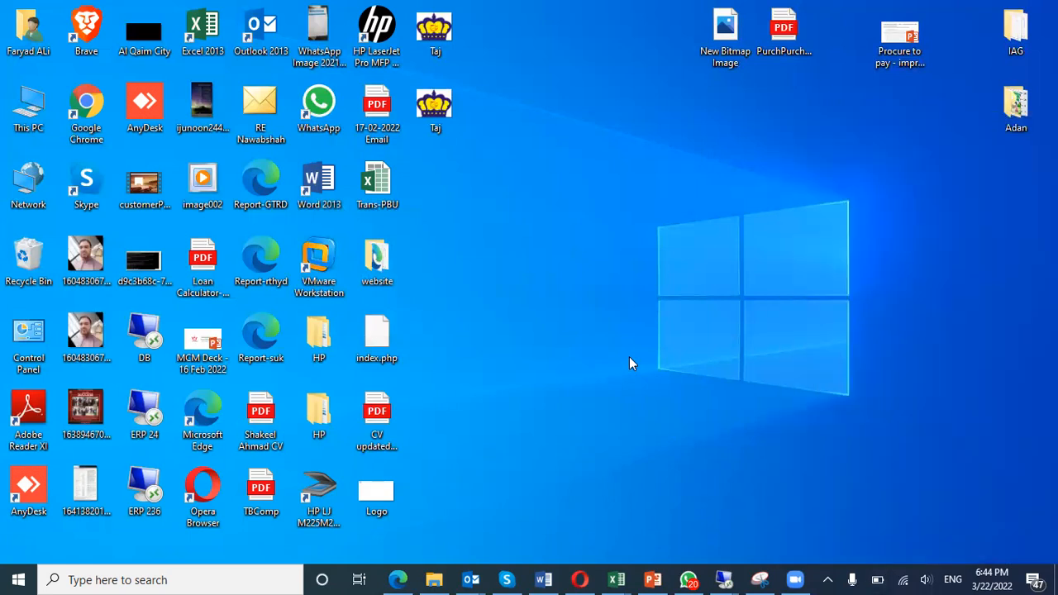
Connect to 192.168.0.62:1985 through Remote Desktop and switch to that session.
right_click(723, 579)
click(685, 183)
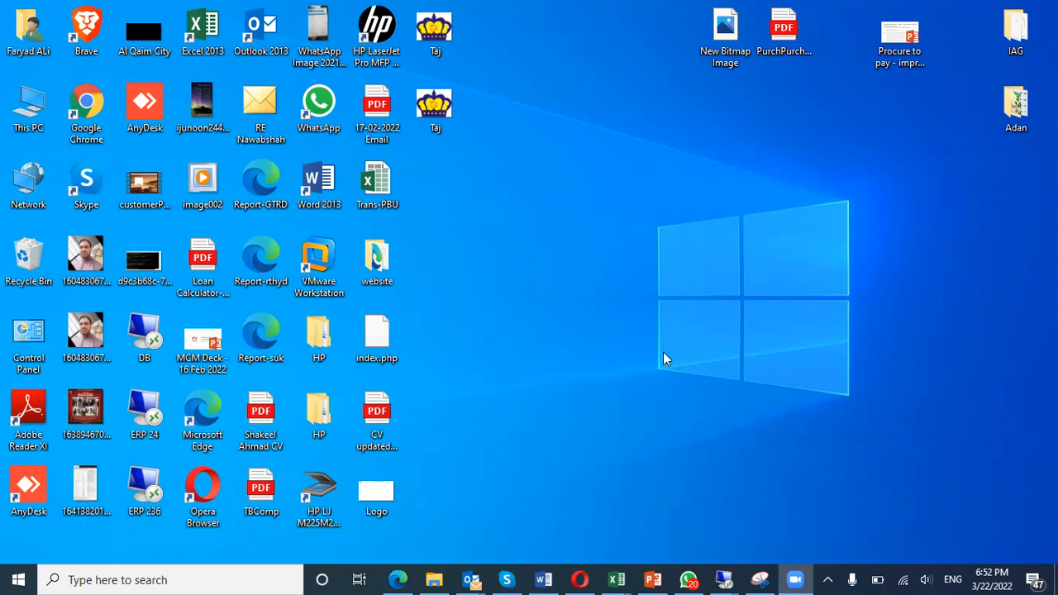
mouse_move(724, 579)
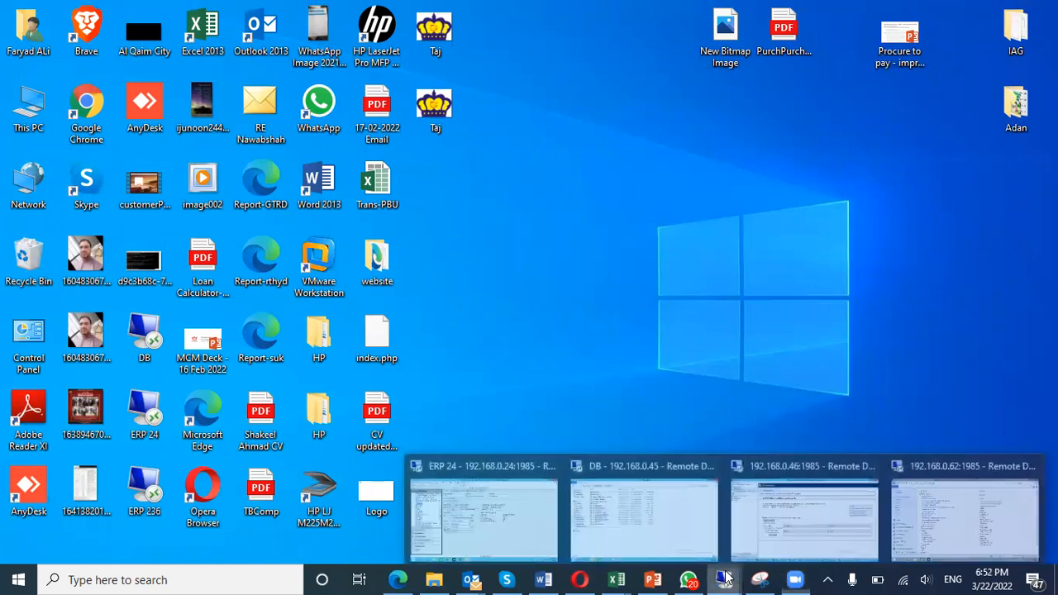
click(915, 511)
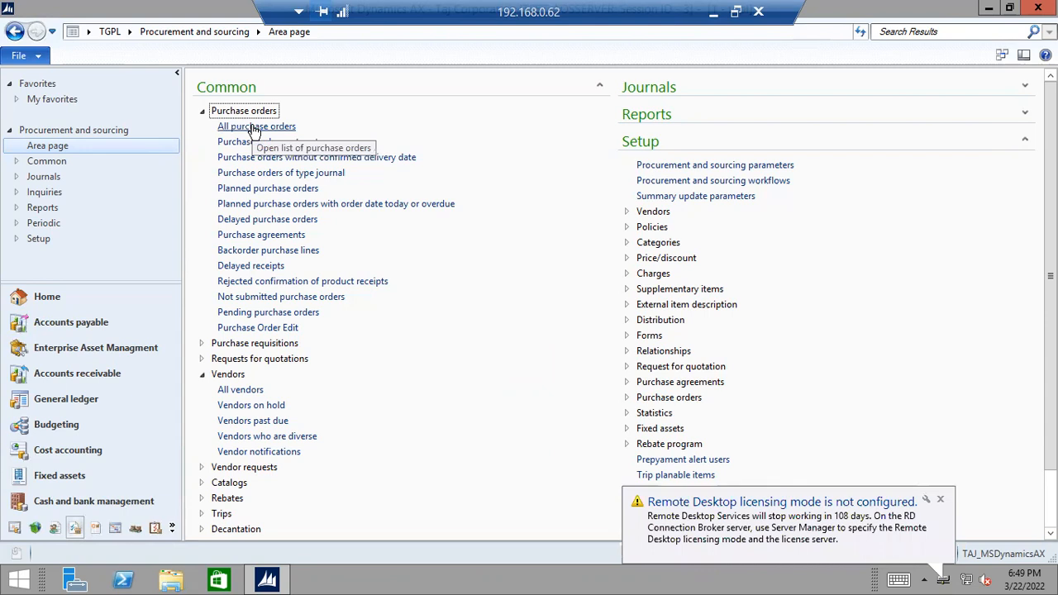
Open the list of all purchase orders and select the Test Vendor order in the remote session.
click(254, 128)
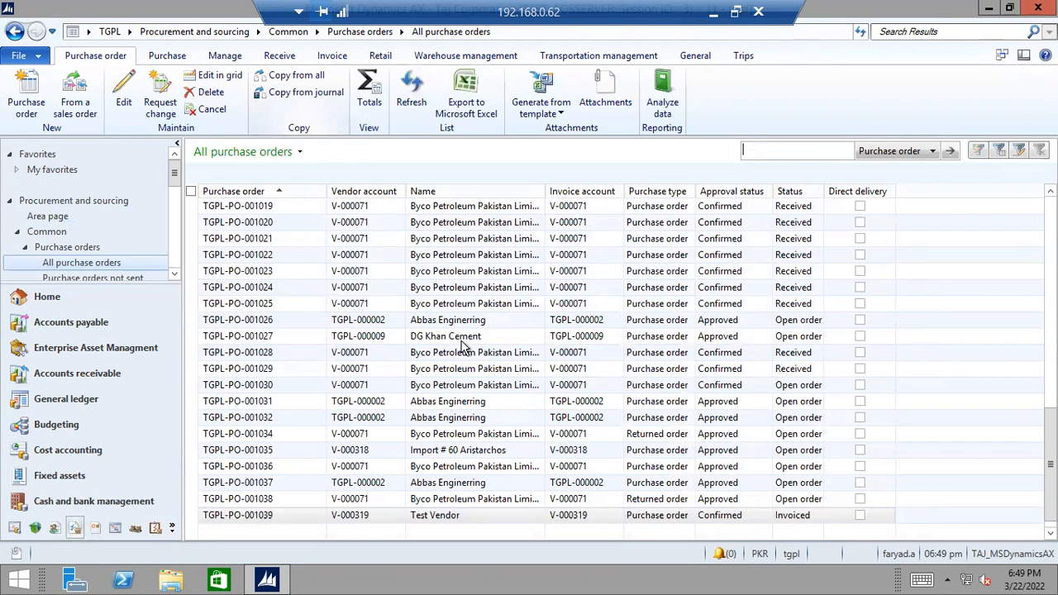
double_click(417, 517)
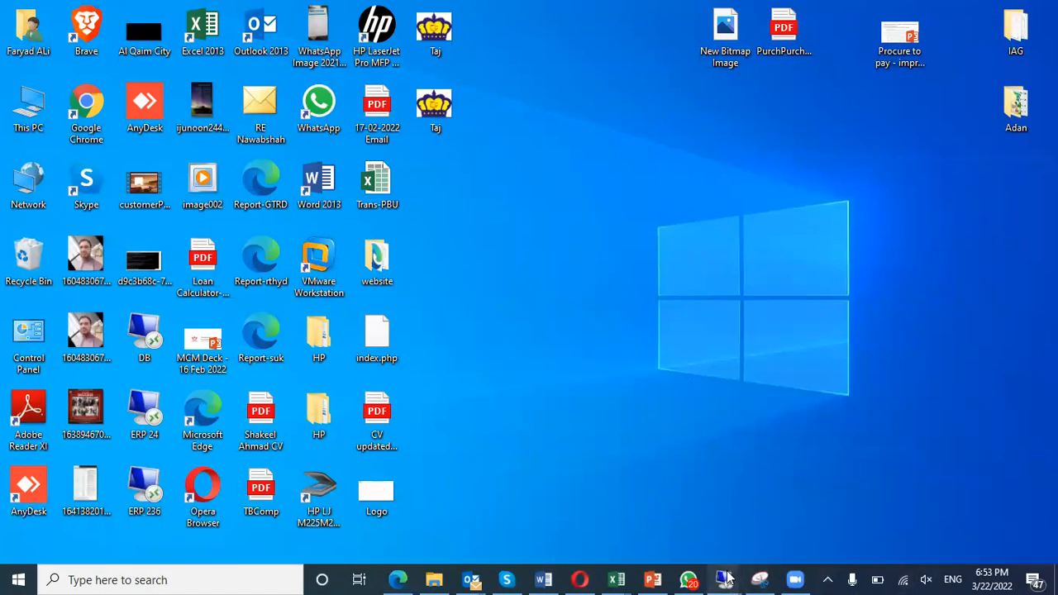
mouse_move(724, 579)
click(958, 518)
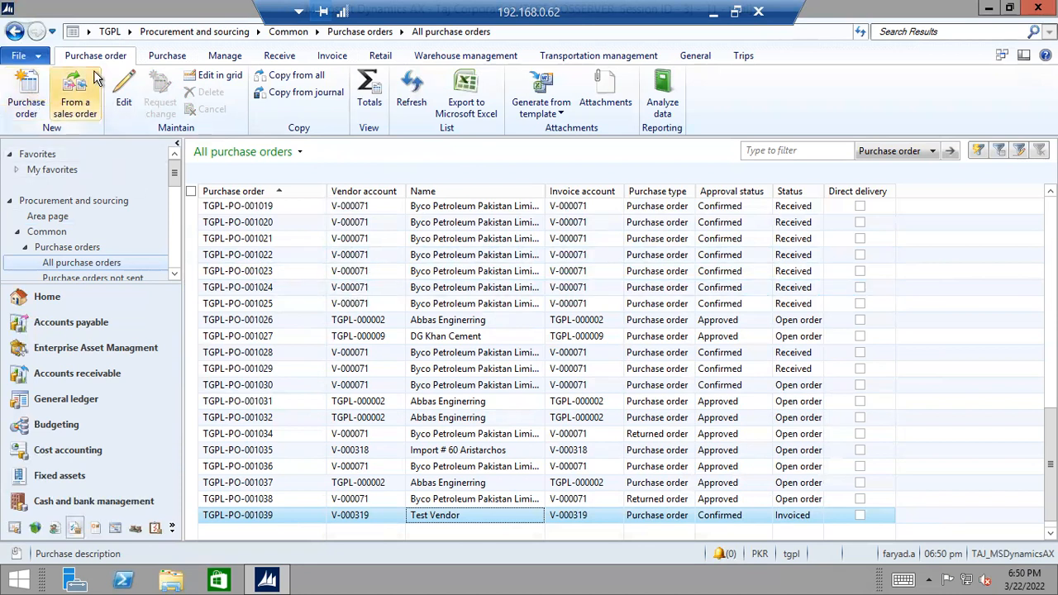
Return to the Procurement and sourcing area page and leave only the Purchase orders group expanded under Common.
click(190, 32)
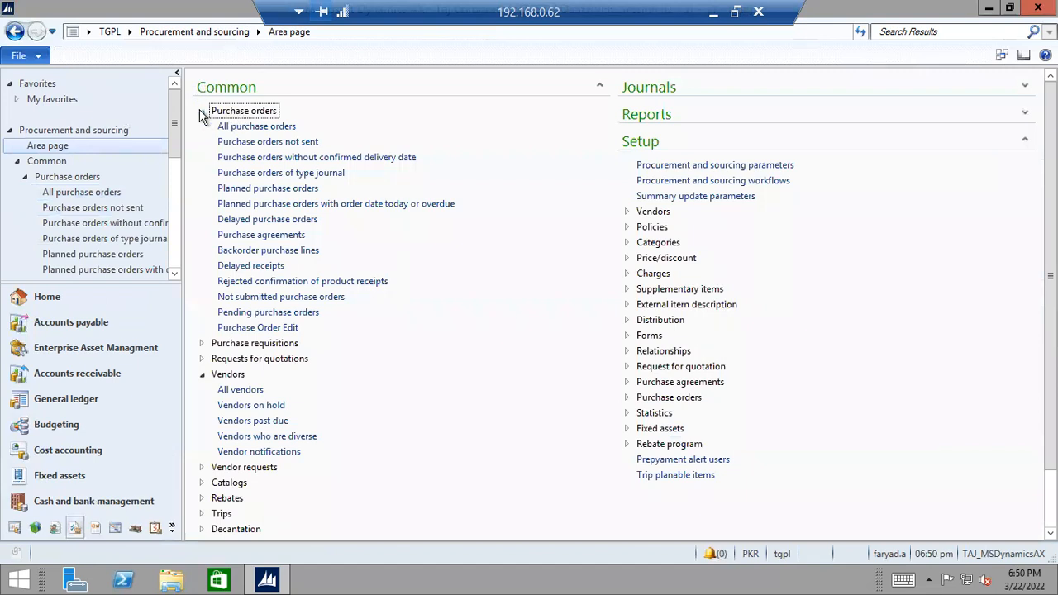
click(200, 111)
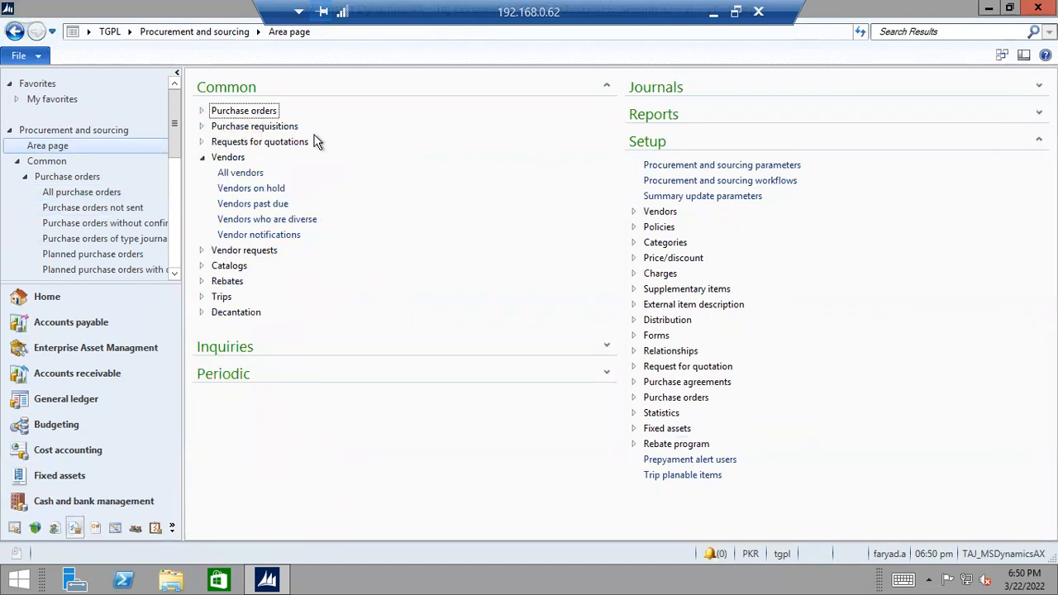
click(201, 158)
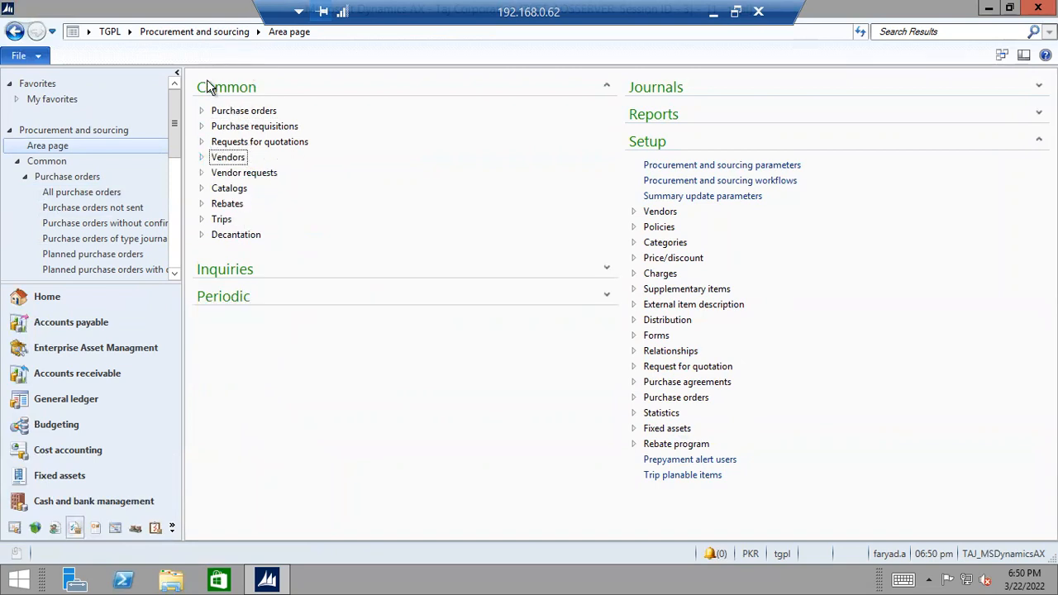
click(202, 113)
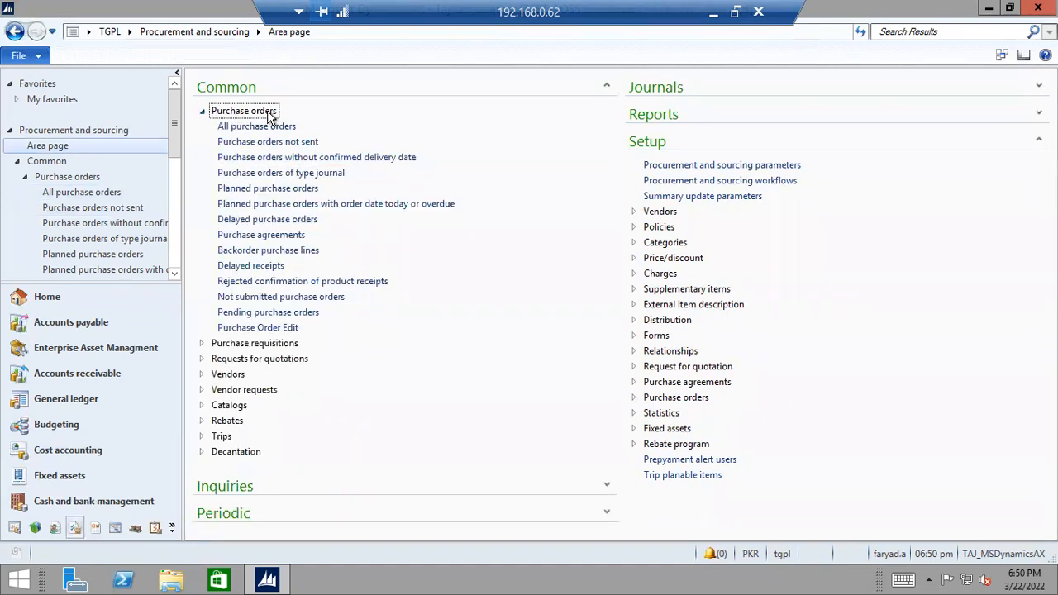
Follow the address path from Procurement and sourcing through Common and Purchase orders to All purchase orders, and select the Test Vendor order.
click(258, 33)
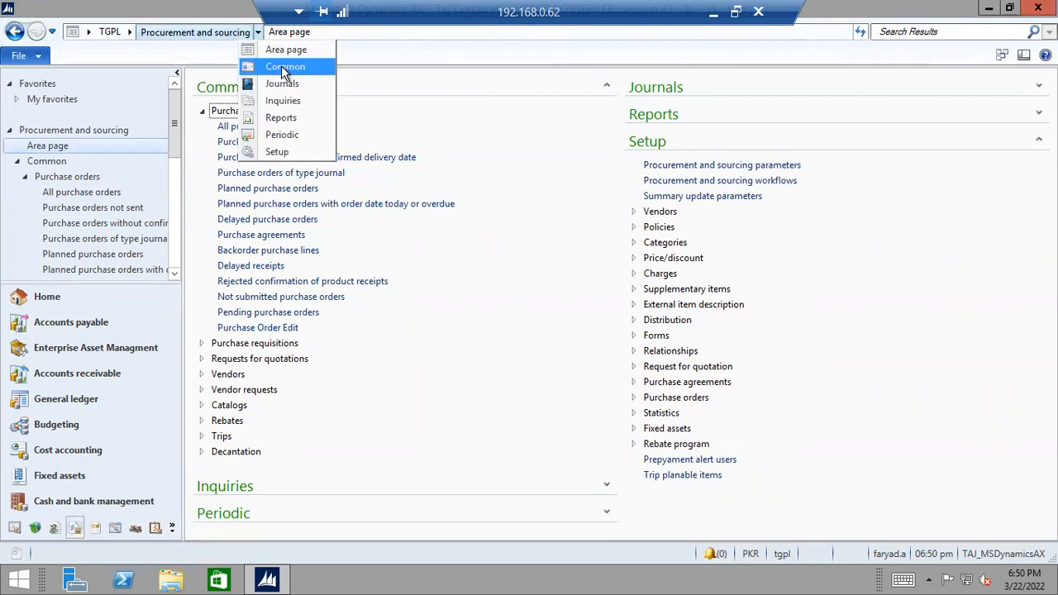
click(281, 67)
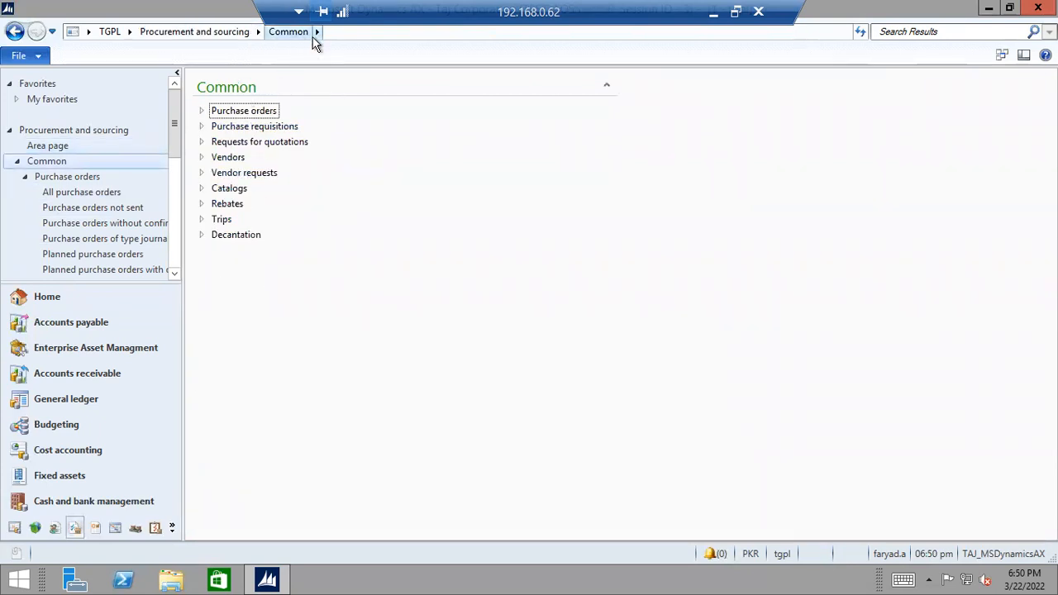
click(317, 32)
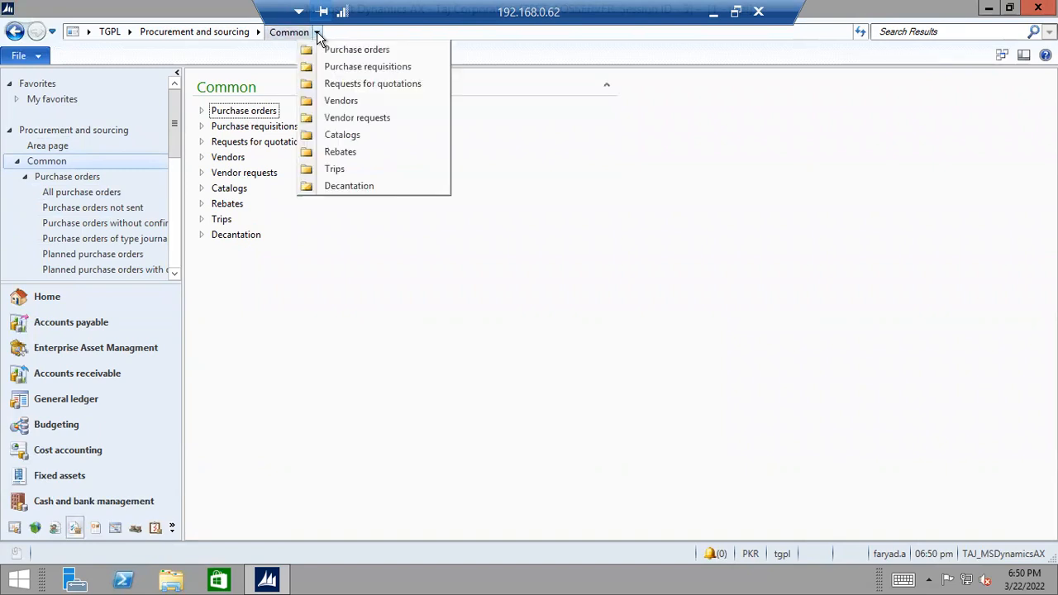
click(358, 48)
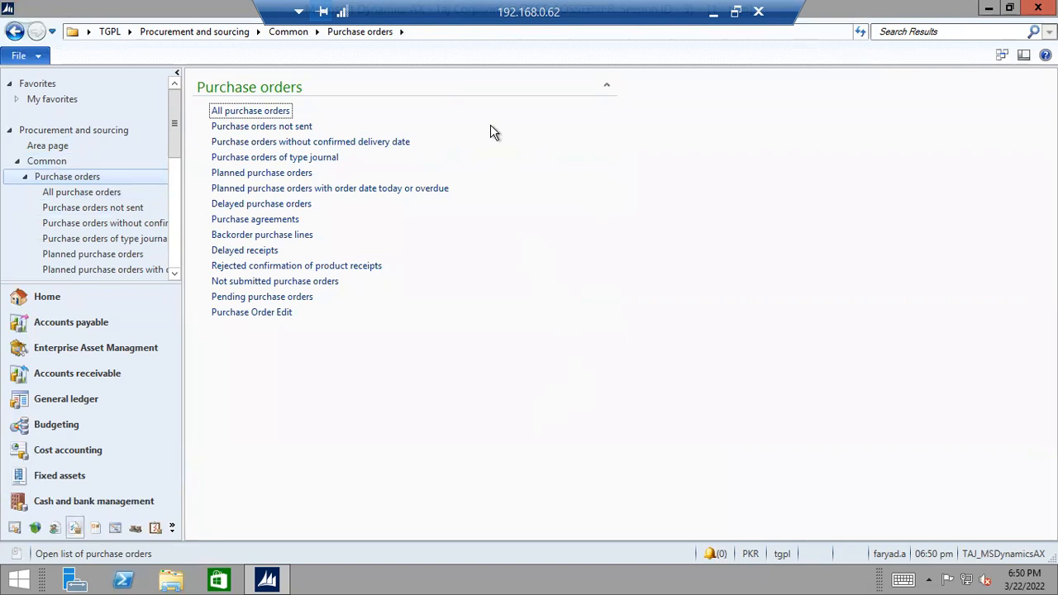
click(401, 31)
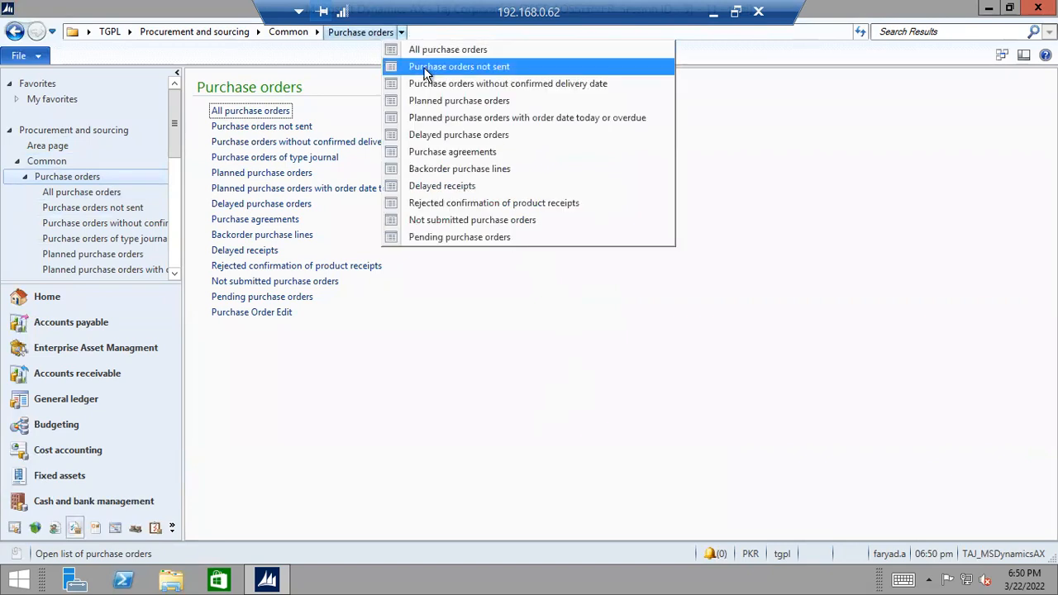
click(442, 52)
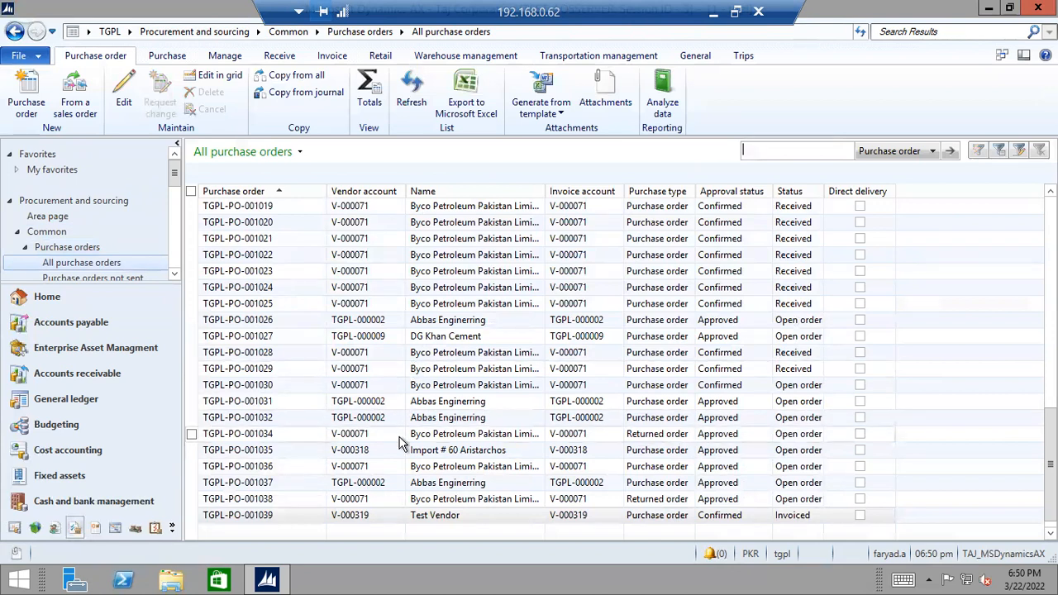
click(349, 515)
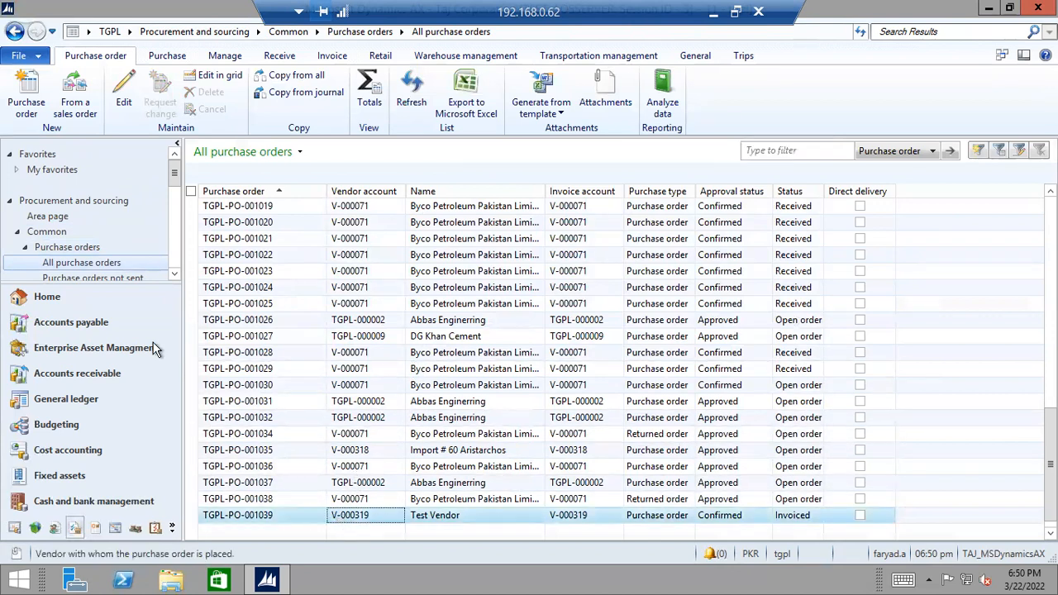
Start a new purchase order and choose the Test Vendor account as its vendor.
click(26, 86)
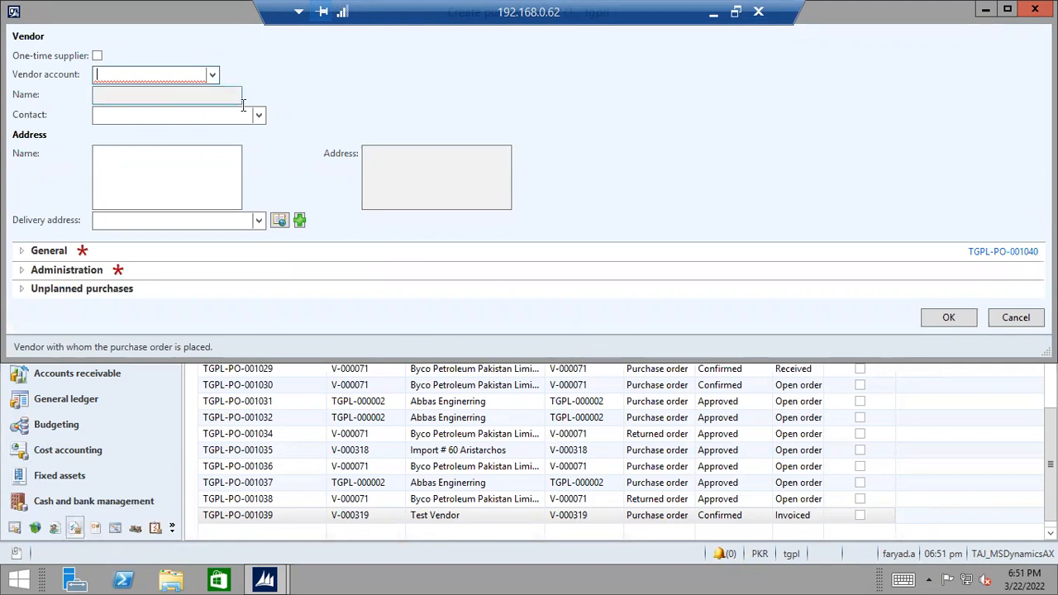
click(212, 74)
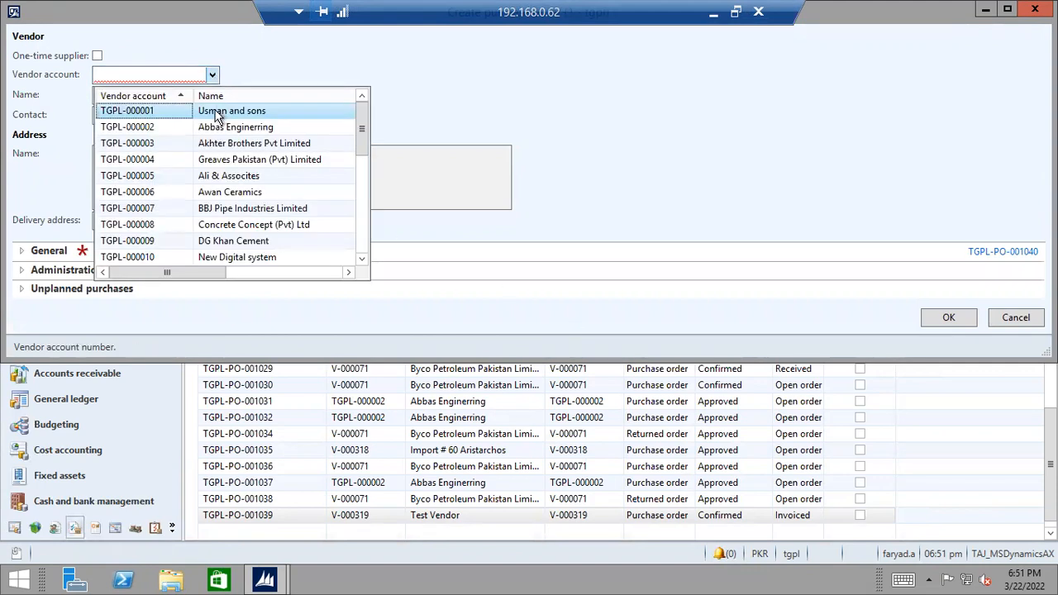
click(163, 93)
key(Escape)
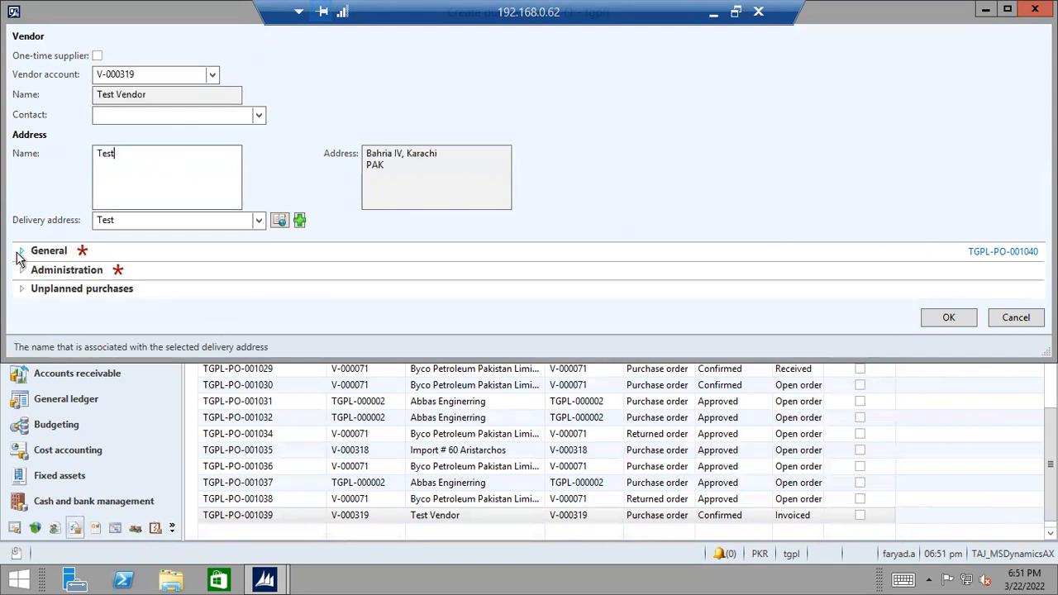
Expand the General details of the new purchase order and review the selectable sites.
click(22, 251)
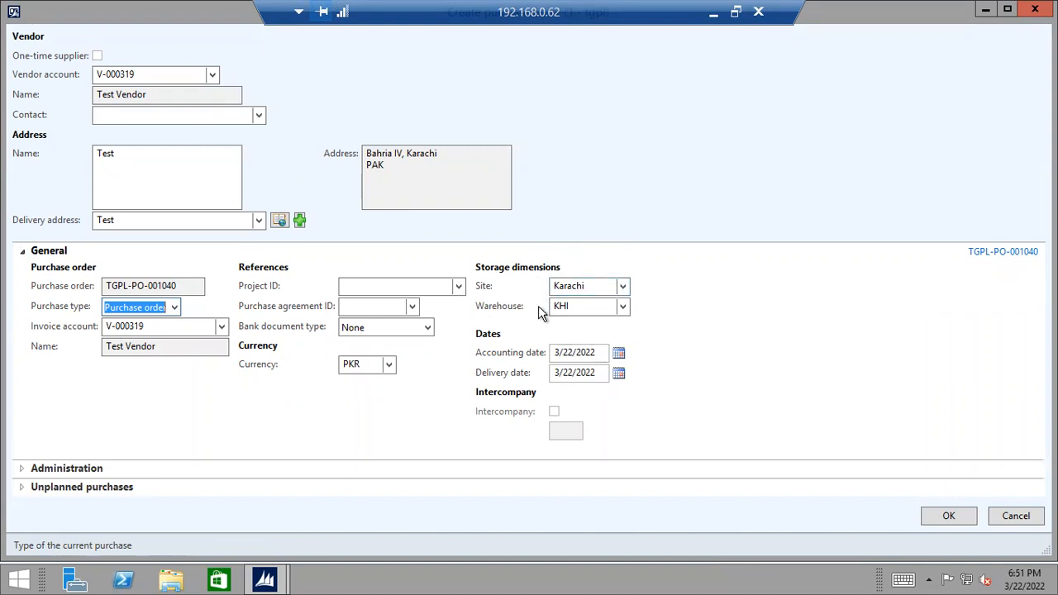
click(622, 287)
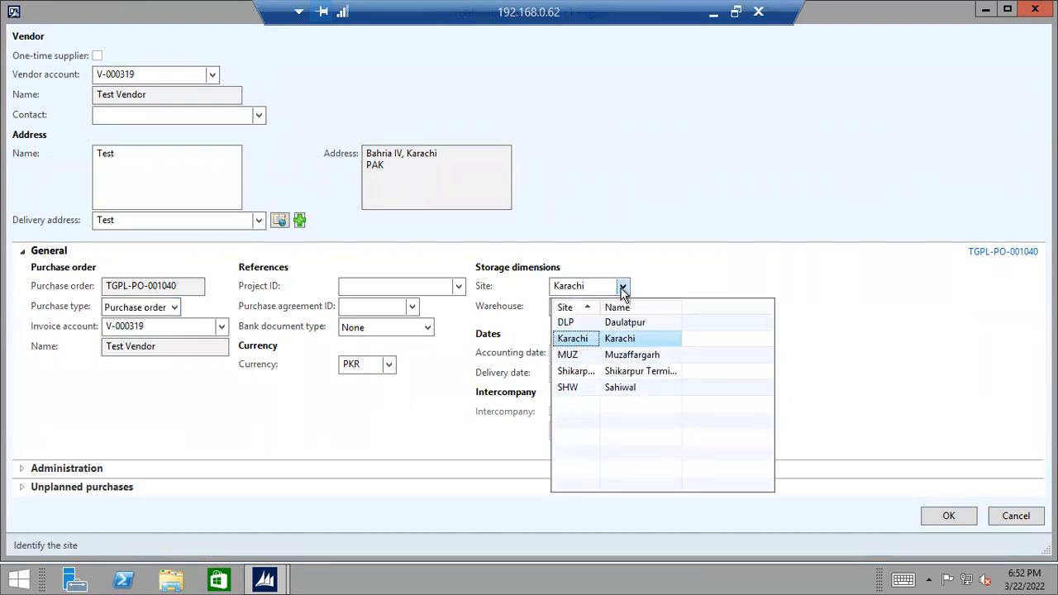
click(664, 276)
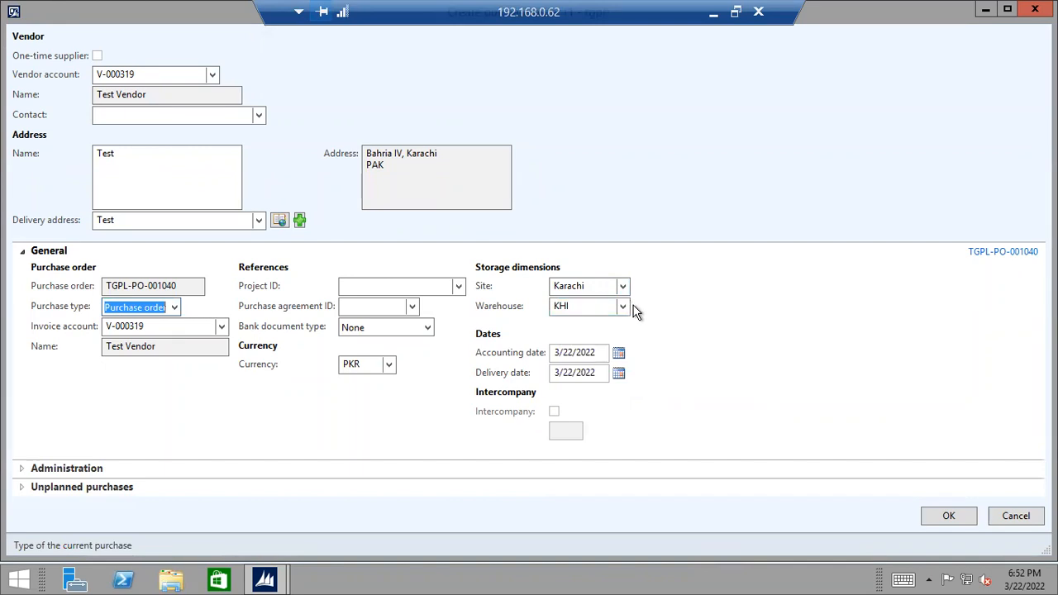
Set the storage site to DLP and list the warehouses belonging to it.
click(623, 287)
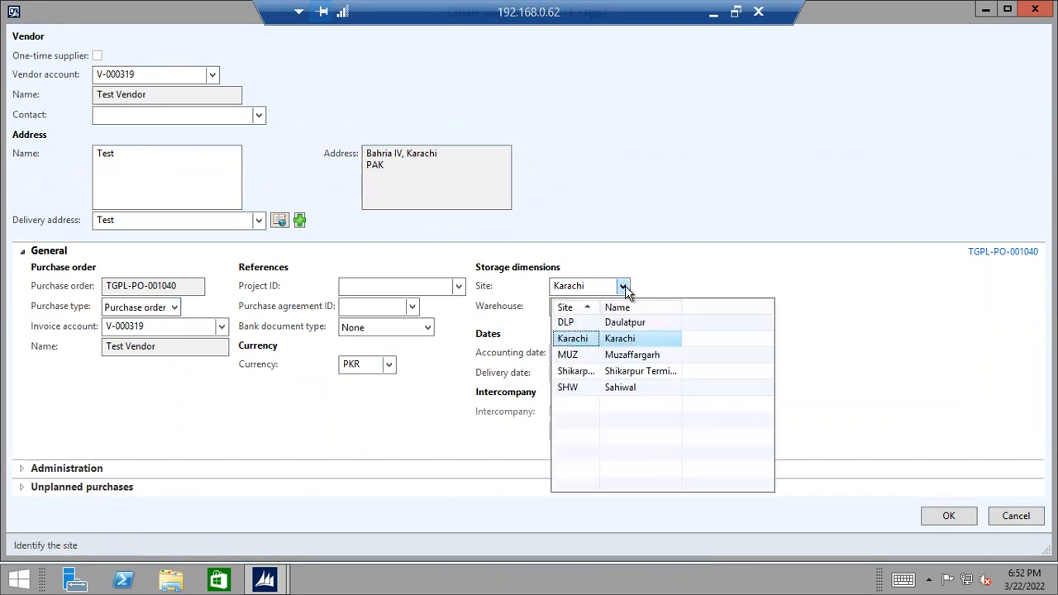
click(581, 323)
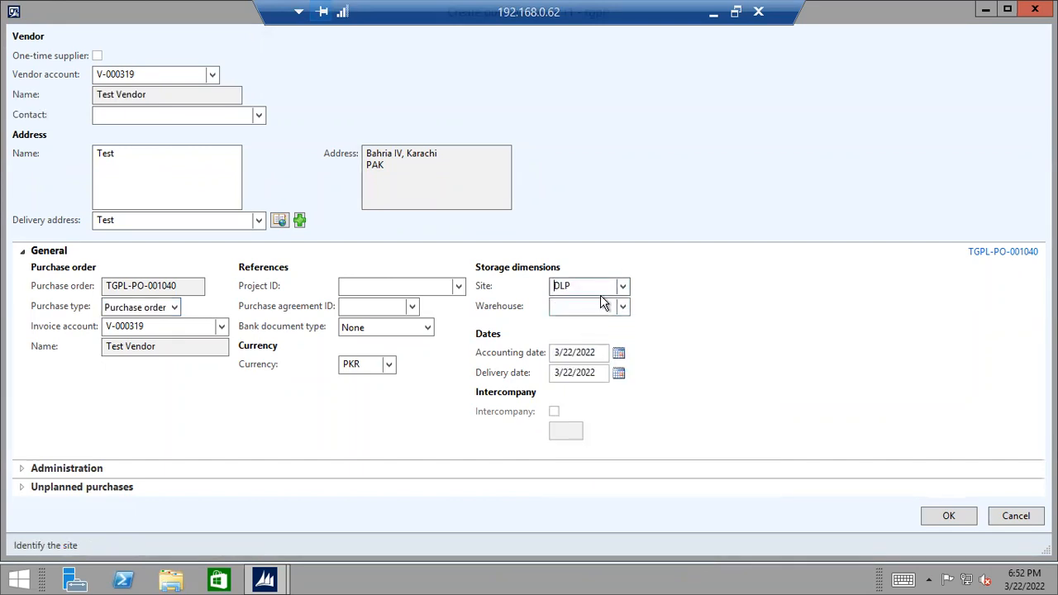
click(623, 306)
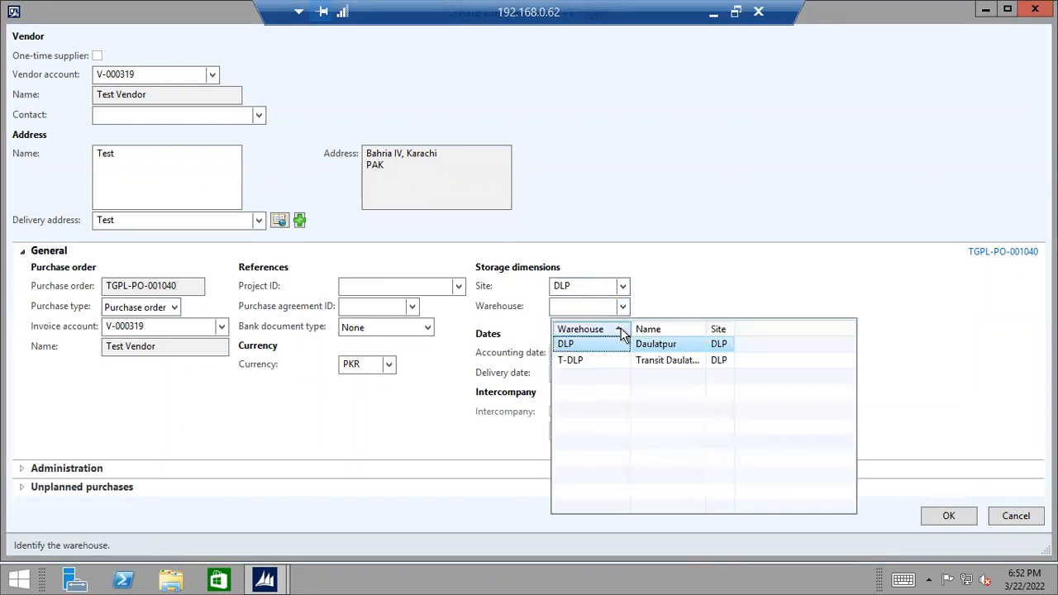
Set the storage site to Karachi and the warehouse to KHI.
click(623, 286)
click(578, 355)
click(621, 306)
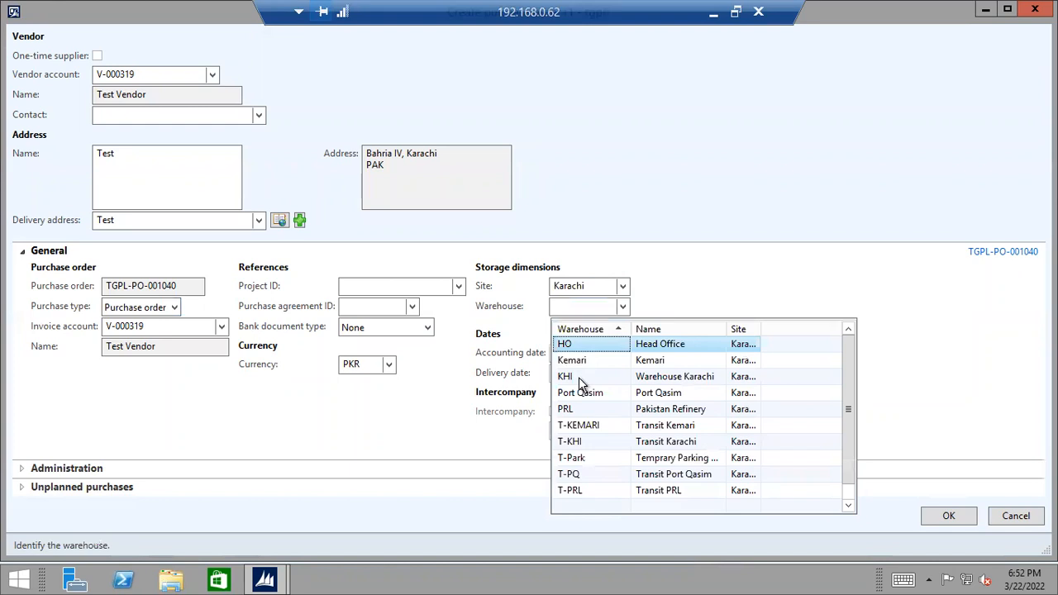
click(566, 377)
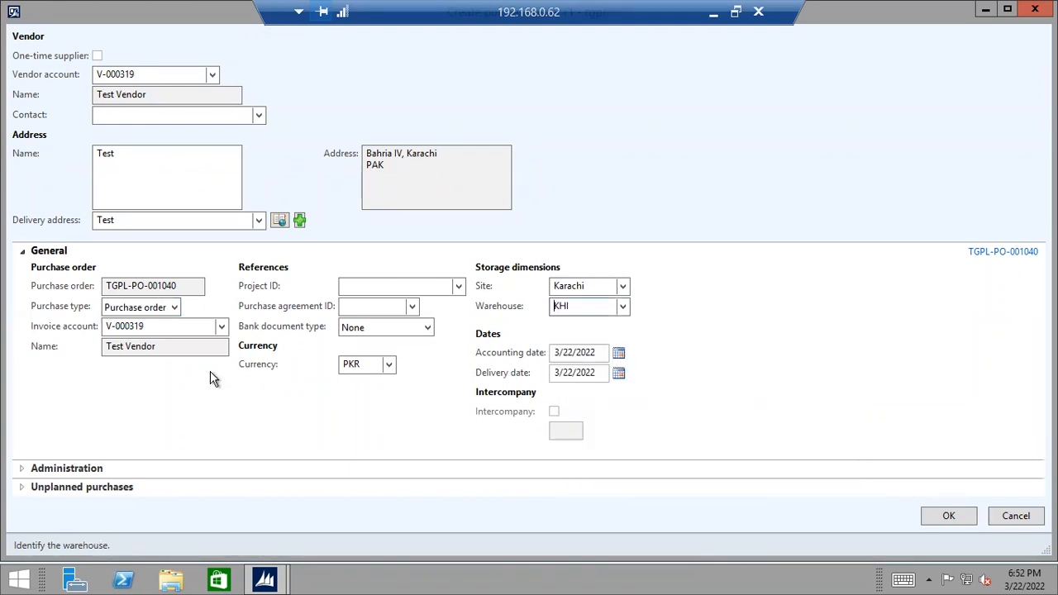
Highlight the purchase order number and set the purchase type to Purchase order.
click(151, 286)
drag(187, 288, 80, 286)
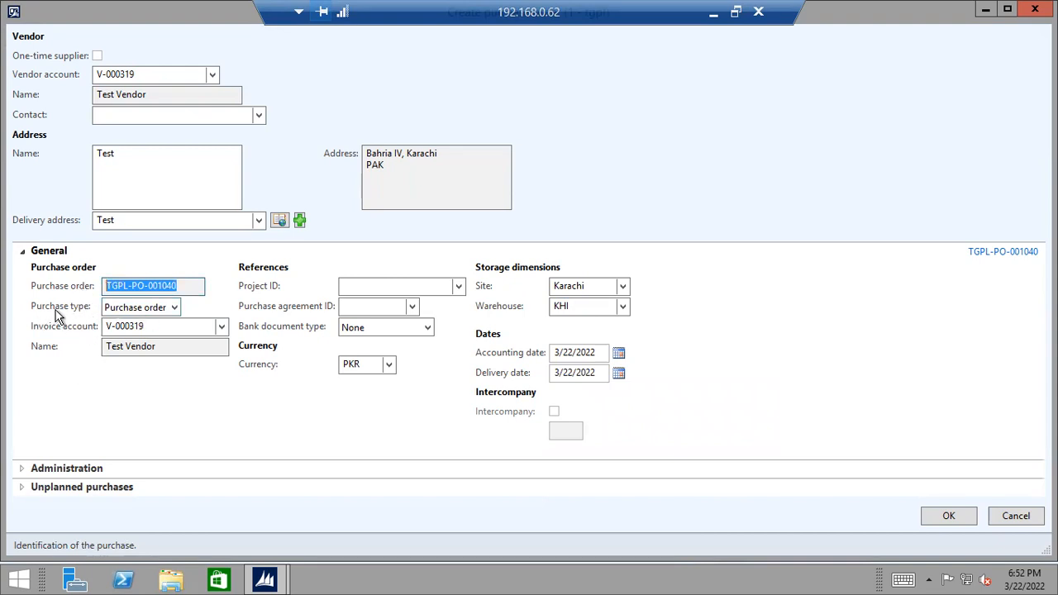
click(175, 307)
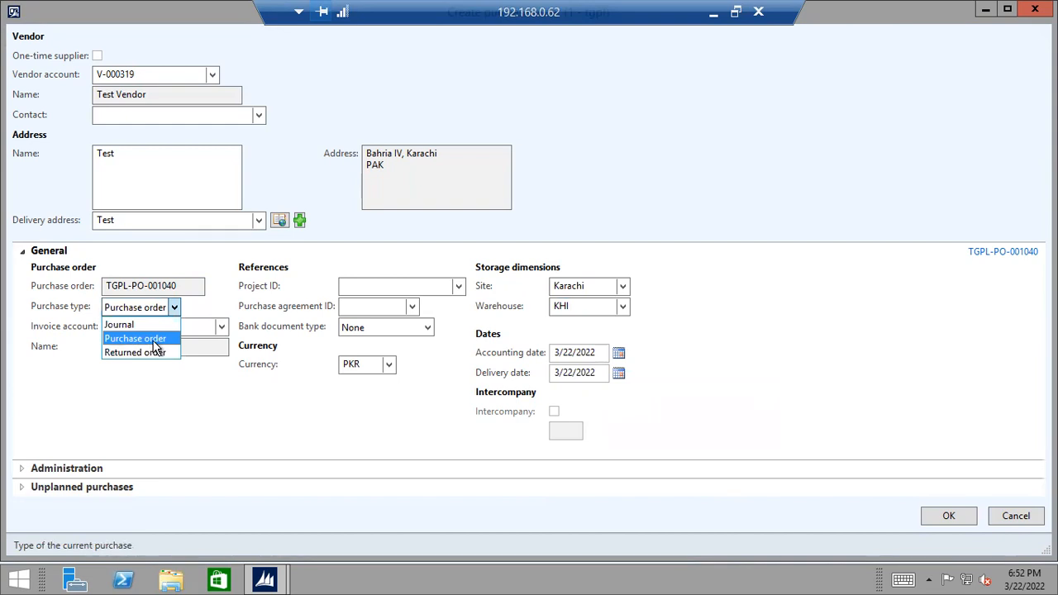
click(154, 339)
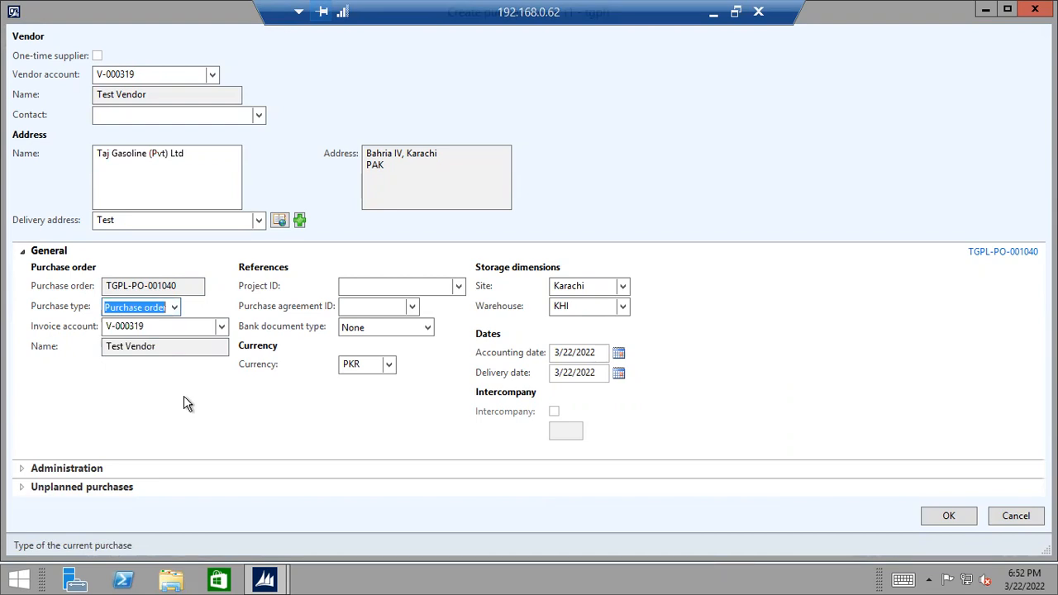
Check the invoice account against the vendor account and browse the selectable project IDs without choosing one.
click(185, 327)
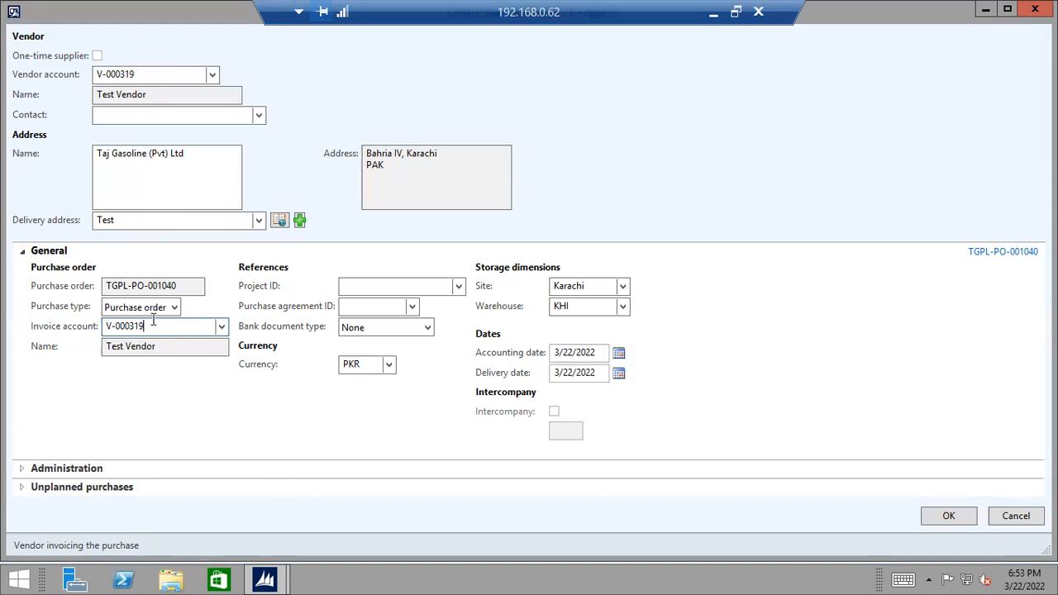
click(160, 77)
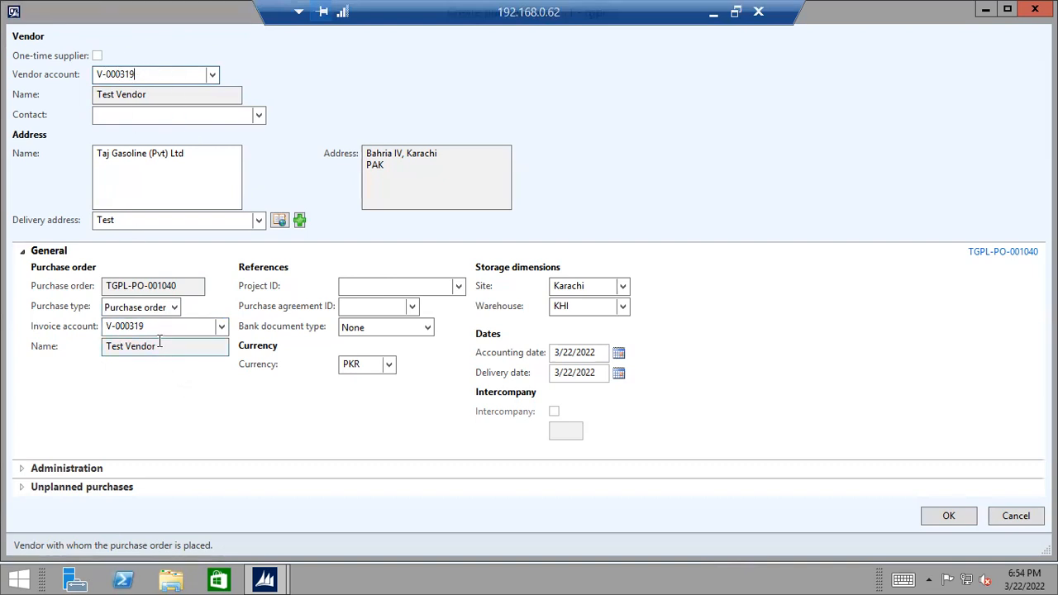
click(422, 283)
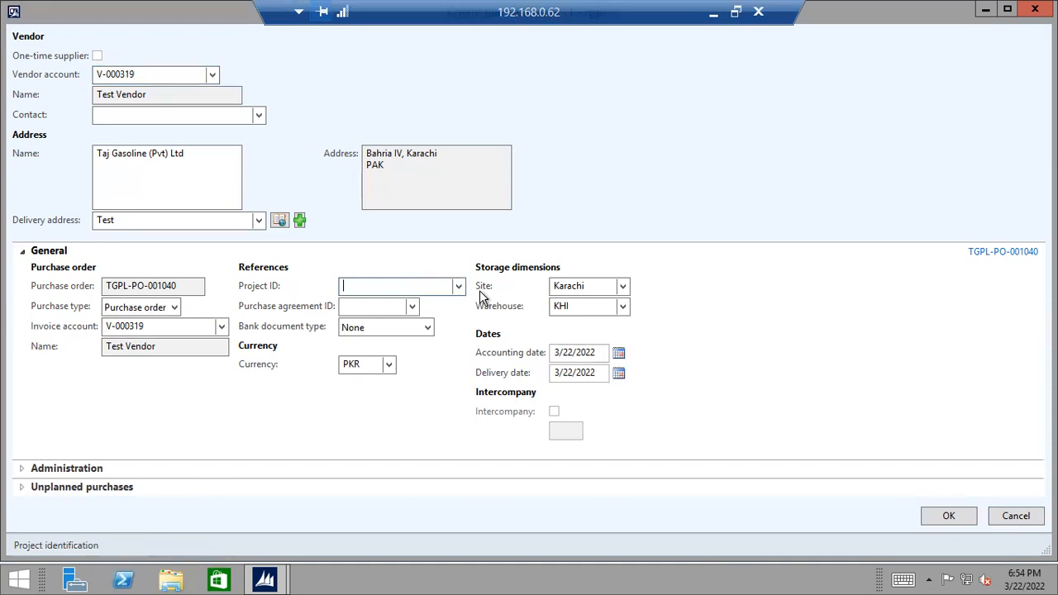
click(459, 286)
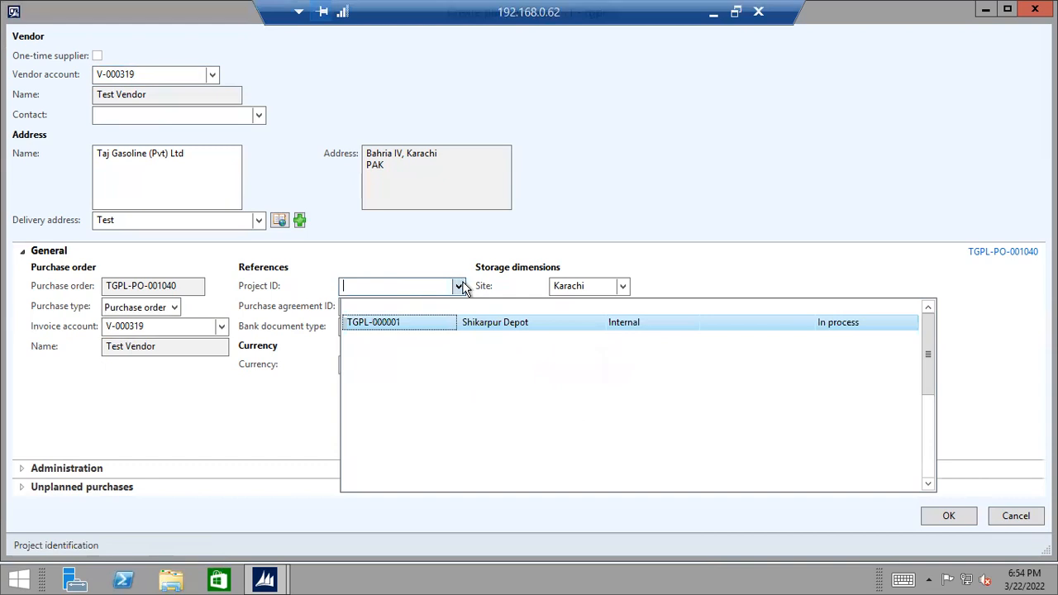
scroll(439, 401, down, 8)
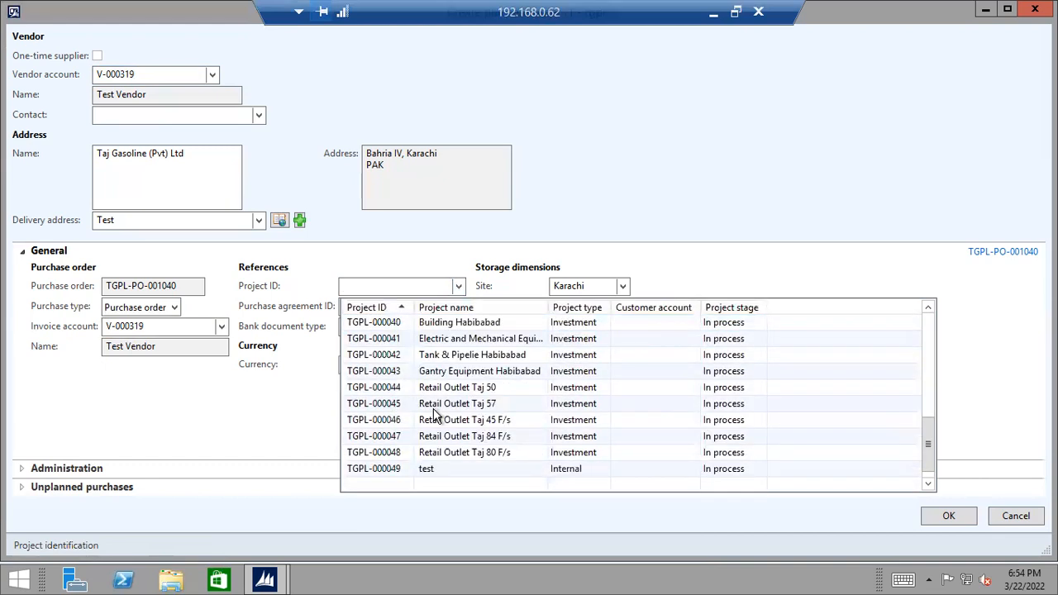
scroll(436, 415, up, 10)
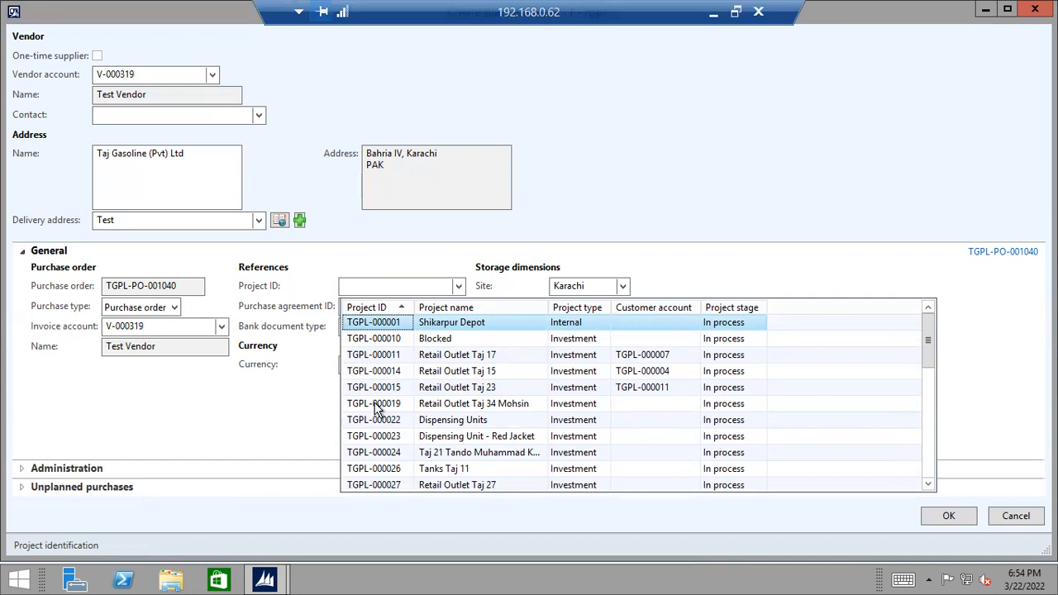
scroll(376, 418, down, 3)
scroll(376, 425, up, 3)
click(389, 285)
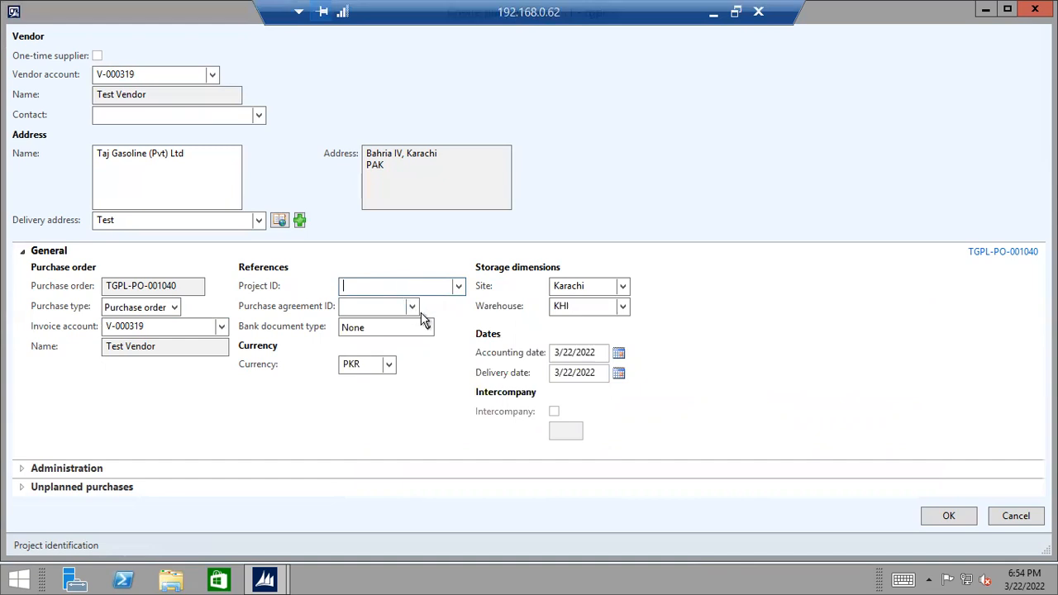
List the purchase agreements selectable for this order and leave the purchase agreement ID empty.
click(393, 308)
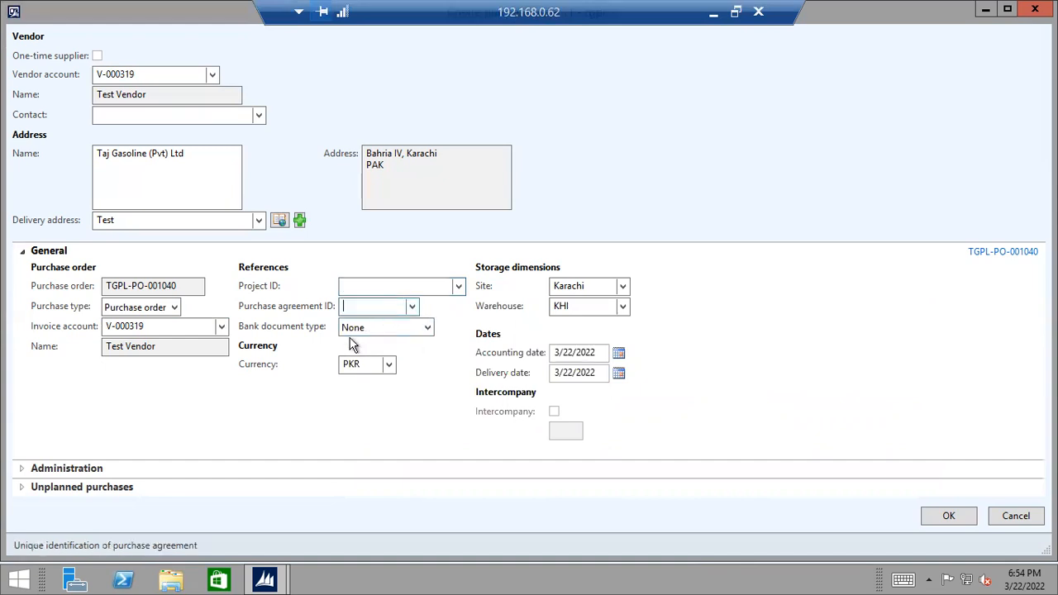
click(412, 306)
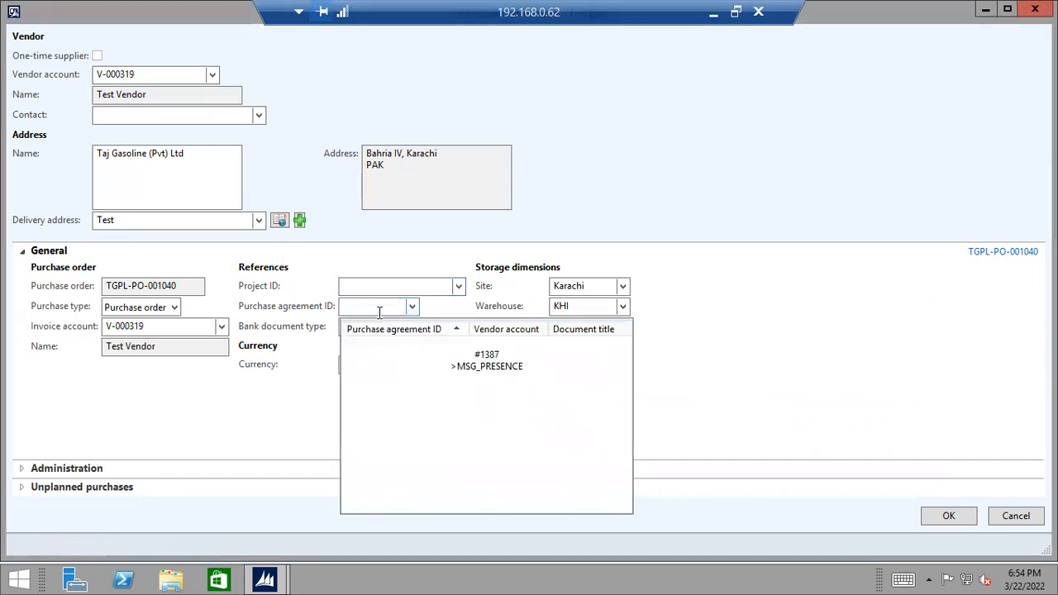
click(380, 310)
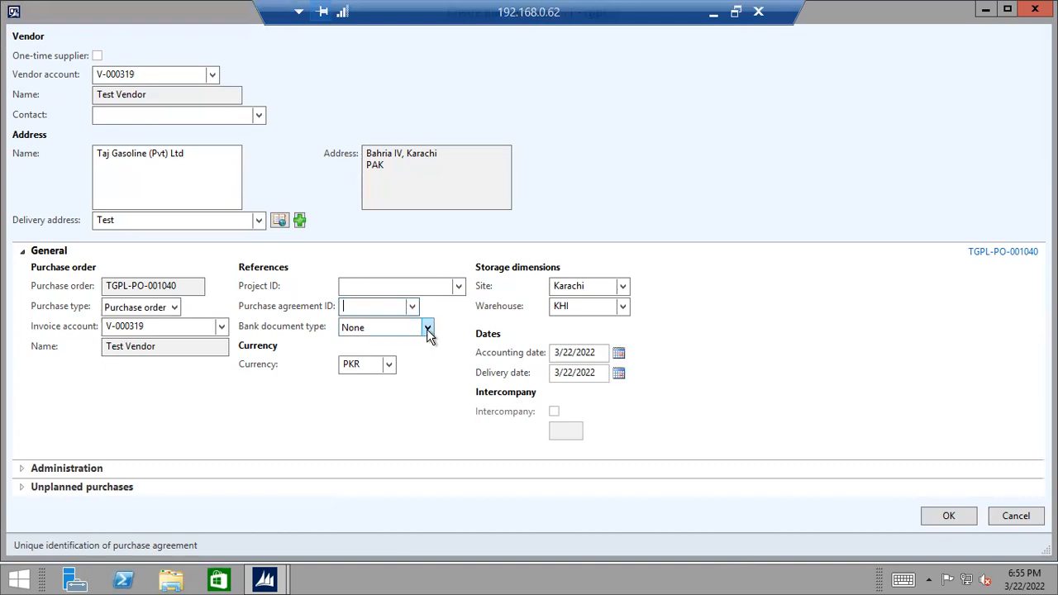
Review the bank document types and set the purchase order's bank document type to None.
click(428, 328)
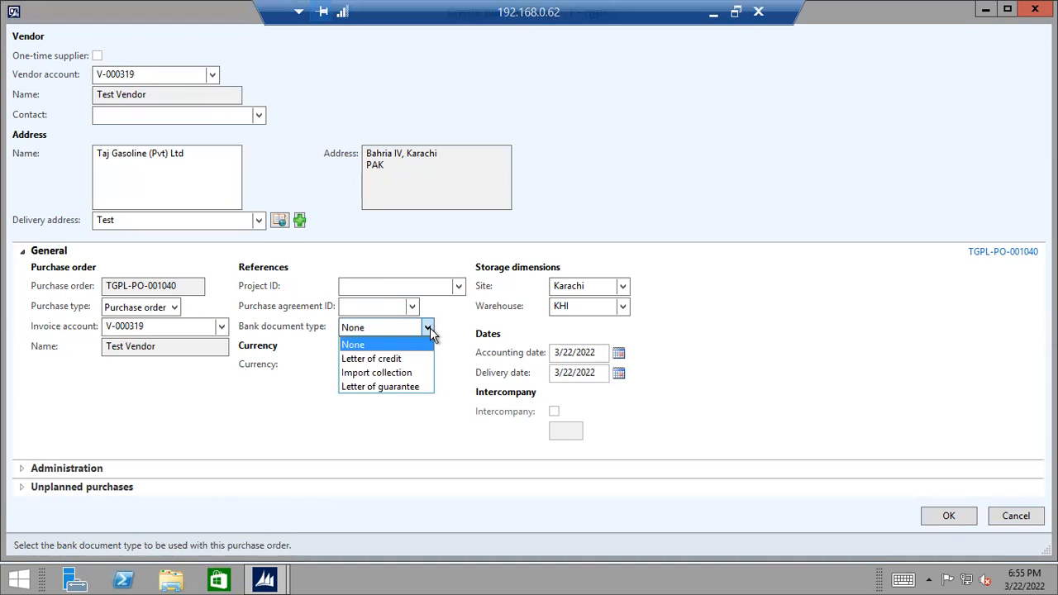
click(356, 346)
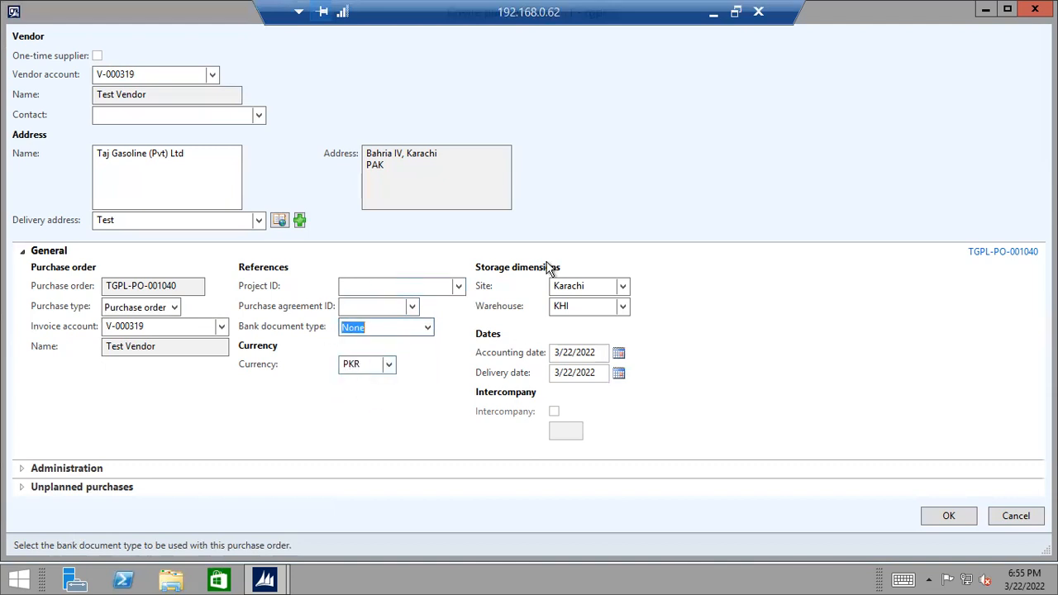
click(372, 327)
Collapse the General details, expand Administration, and review the buyer group, orderer and requester fields without filling them.
click(22, 252)
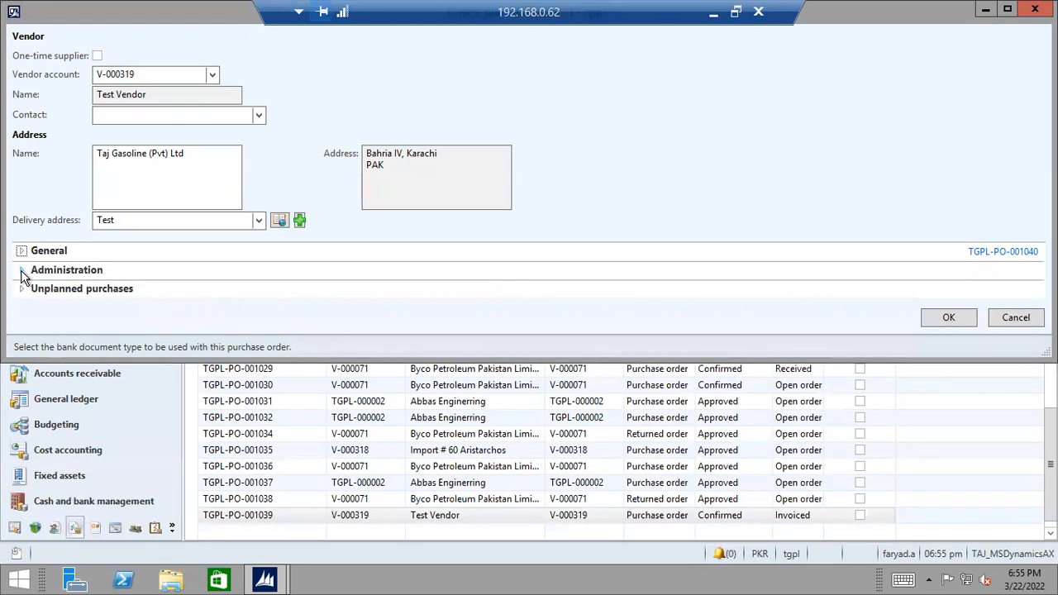
click(23, 269)
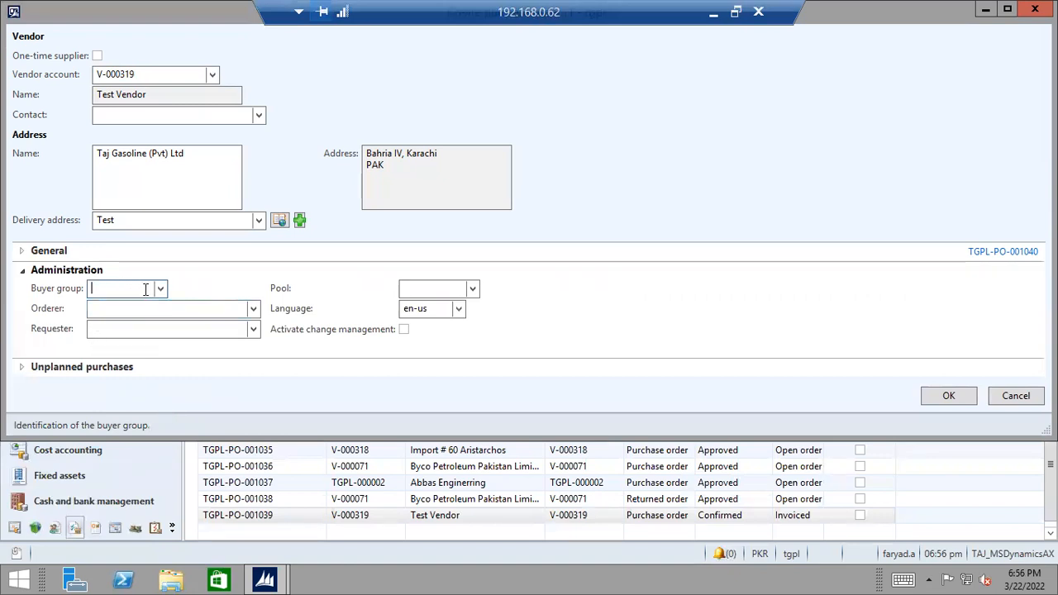
click(160, 288)
click(135, 288)
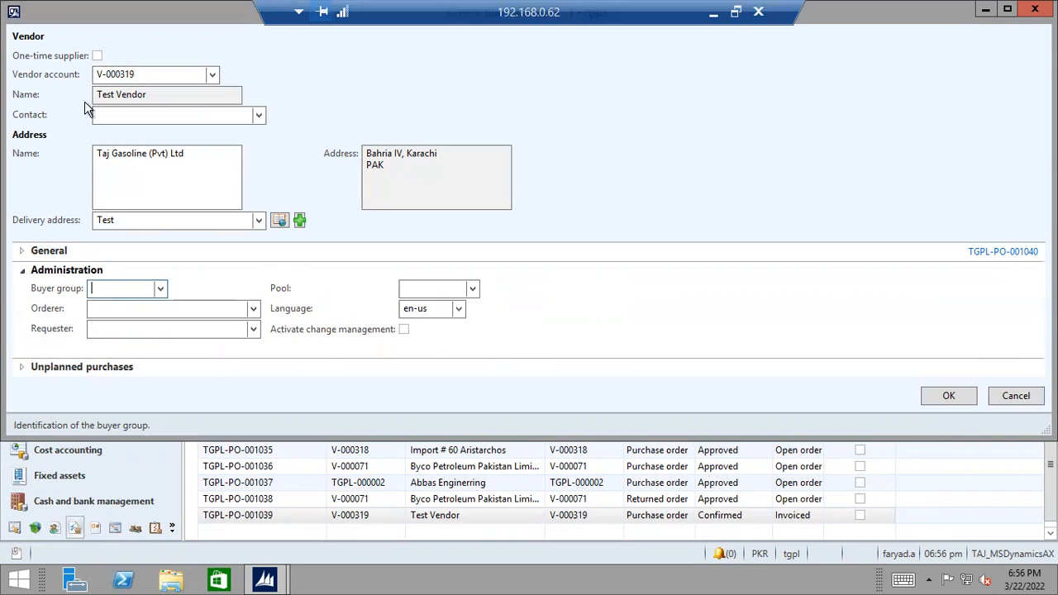
click(152, 308)
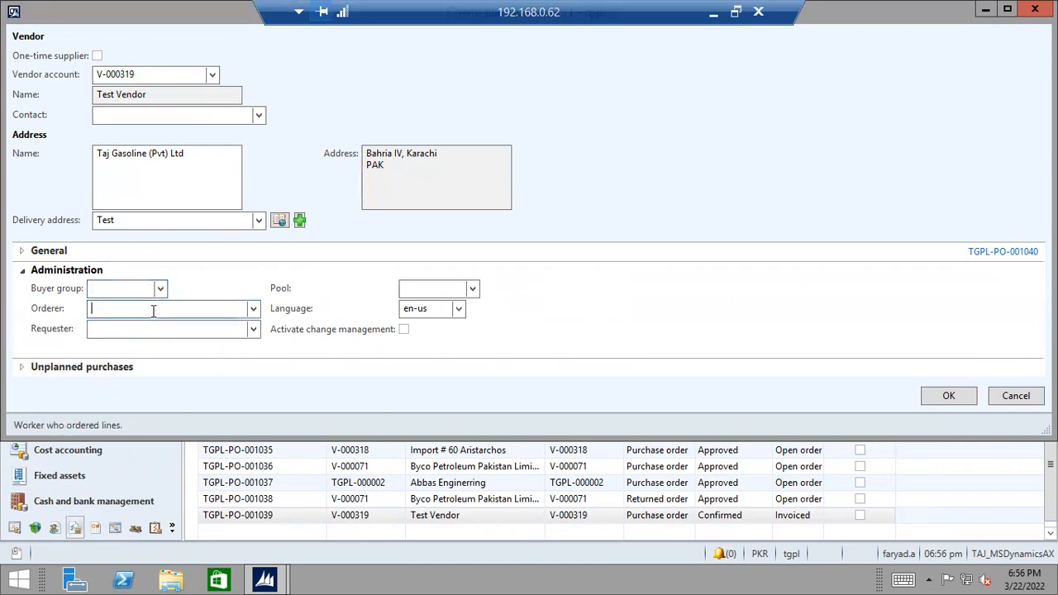
click(252, 310)
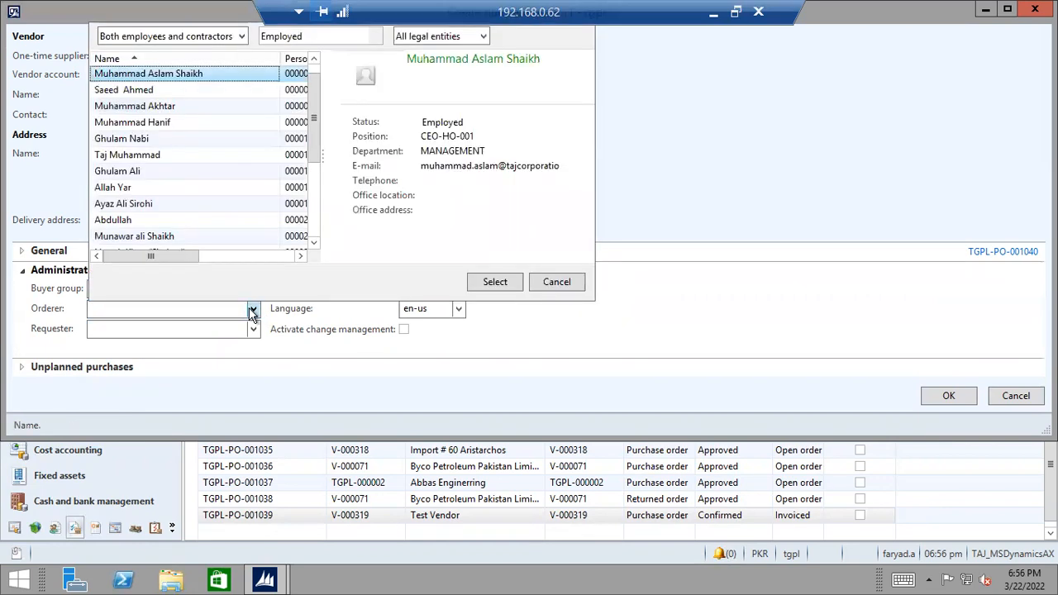
click(200, 326)
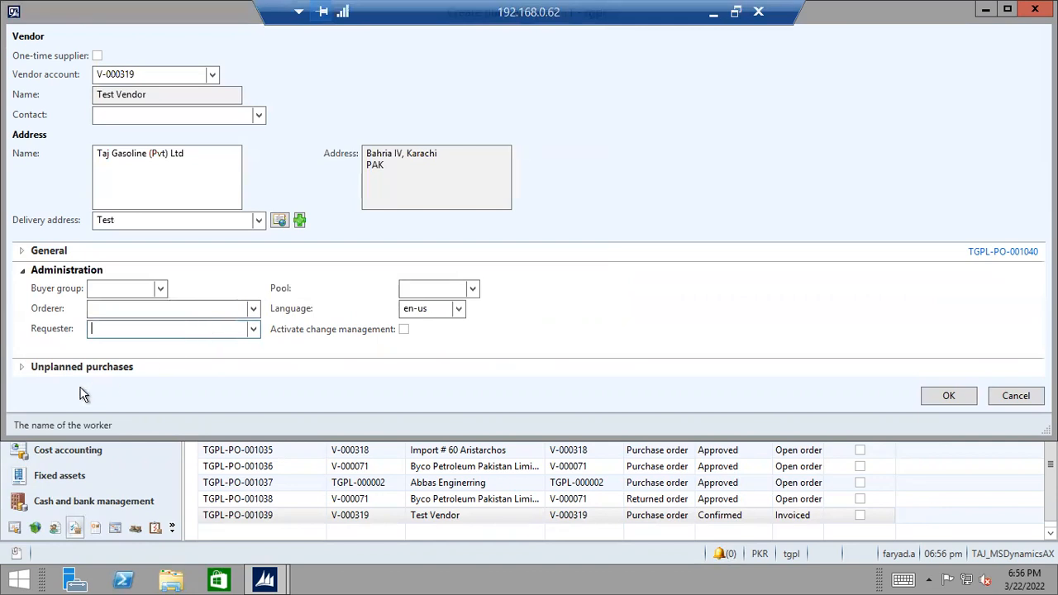
Expand the Unplanned purchases details and confirm the creation of the purchase order.
click(22, 368)
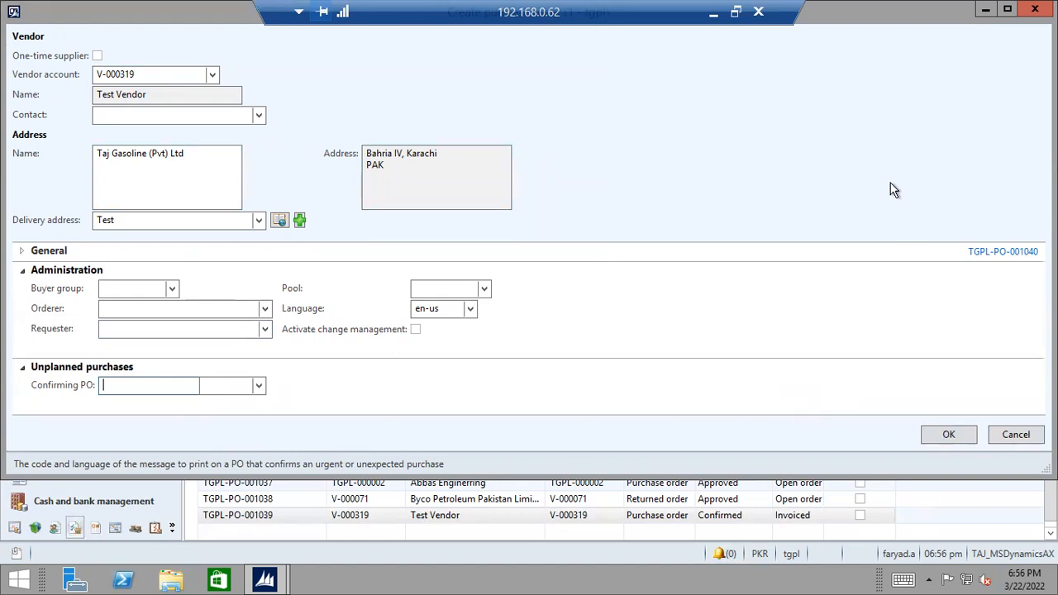
click(937, 434)
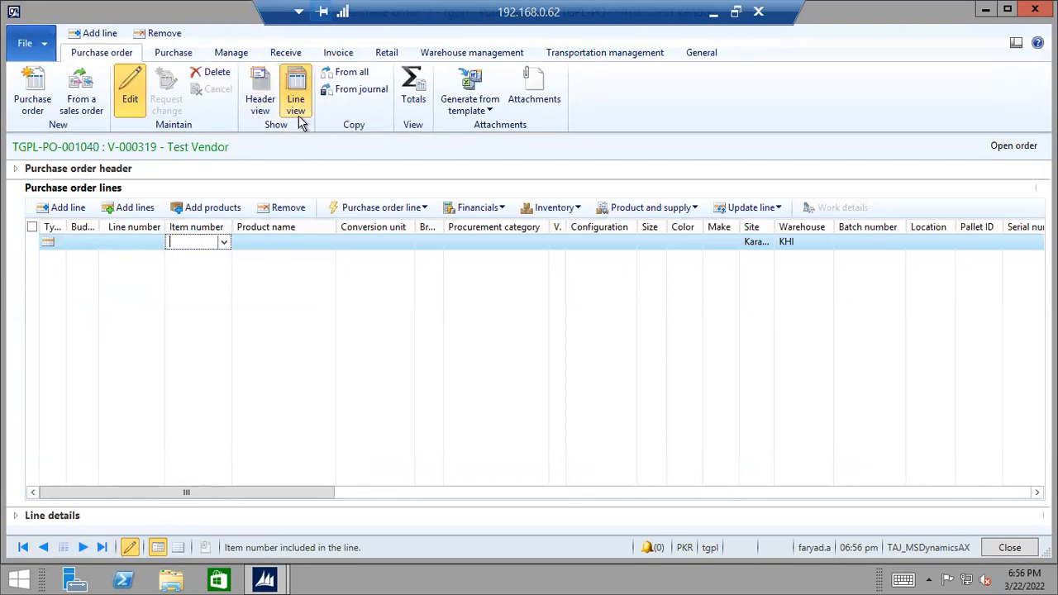
Show the purchase order's header and review its contact information, order status options, approval status, reason and setup fields.
click(263, 87)
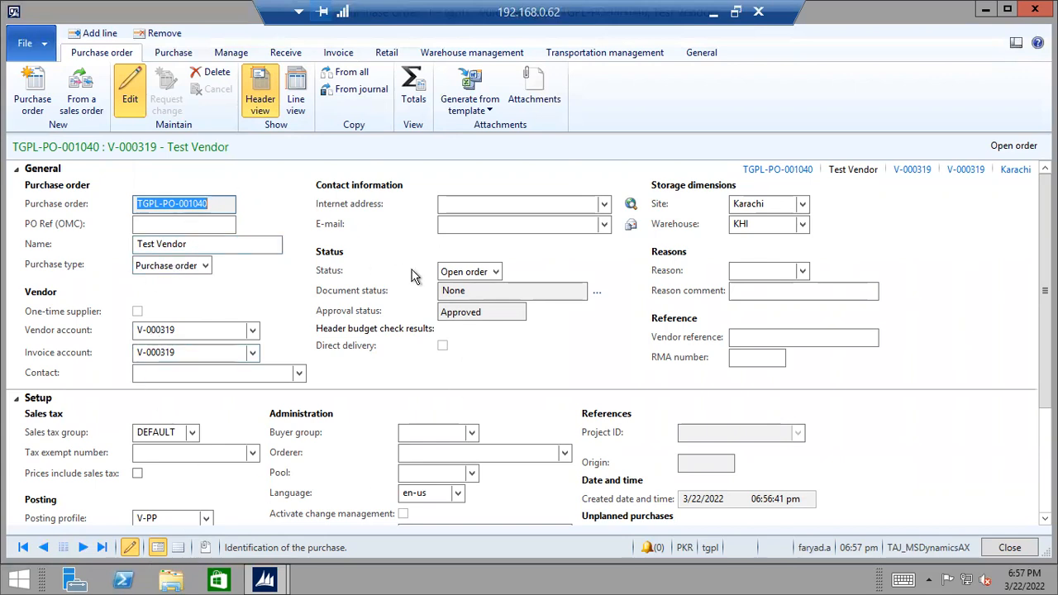
click(461, 209)
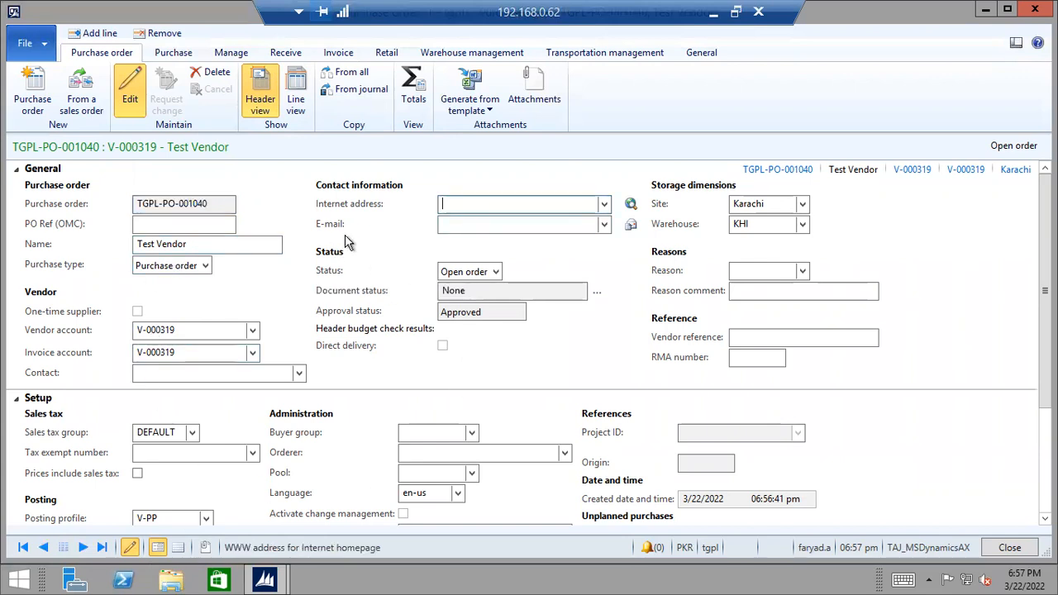
click(496, 272)
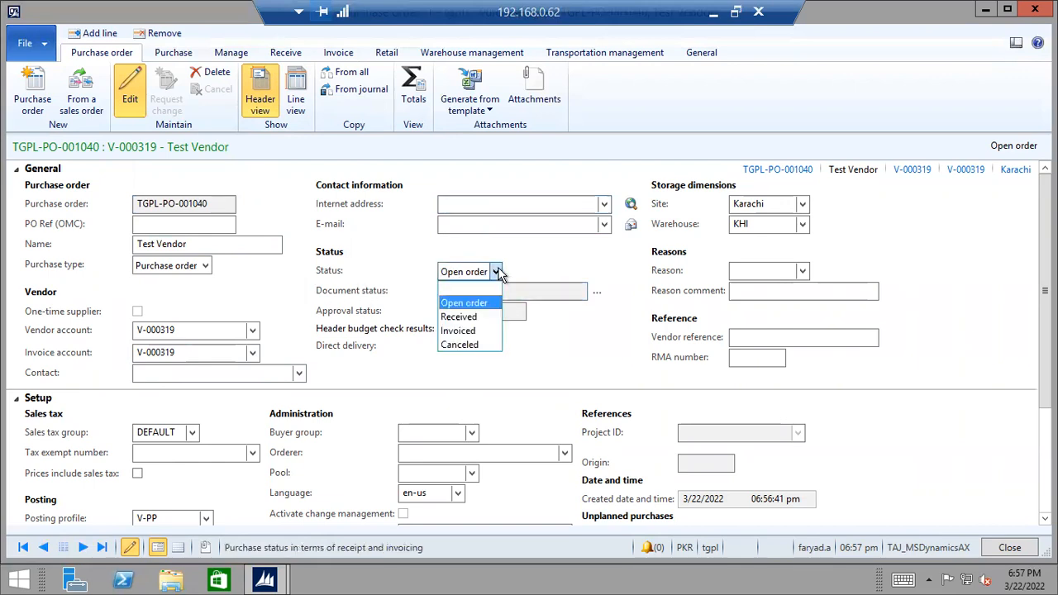
click(530, 286)
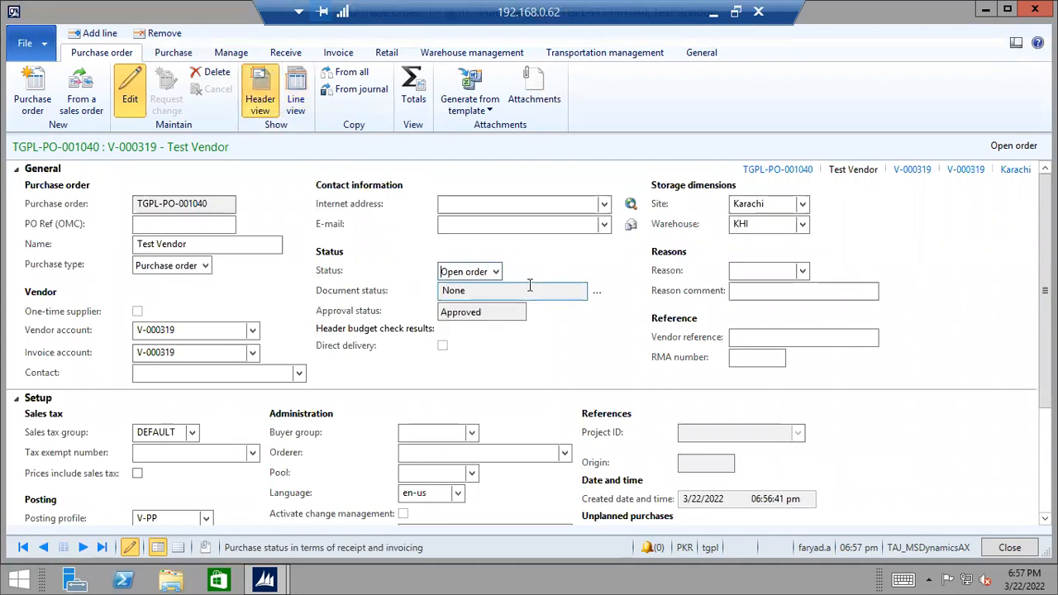
click(486, 314)
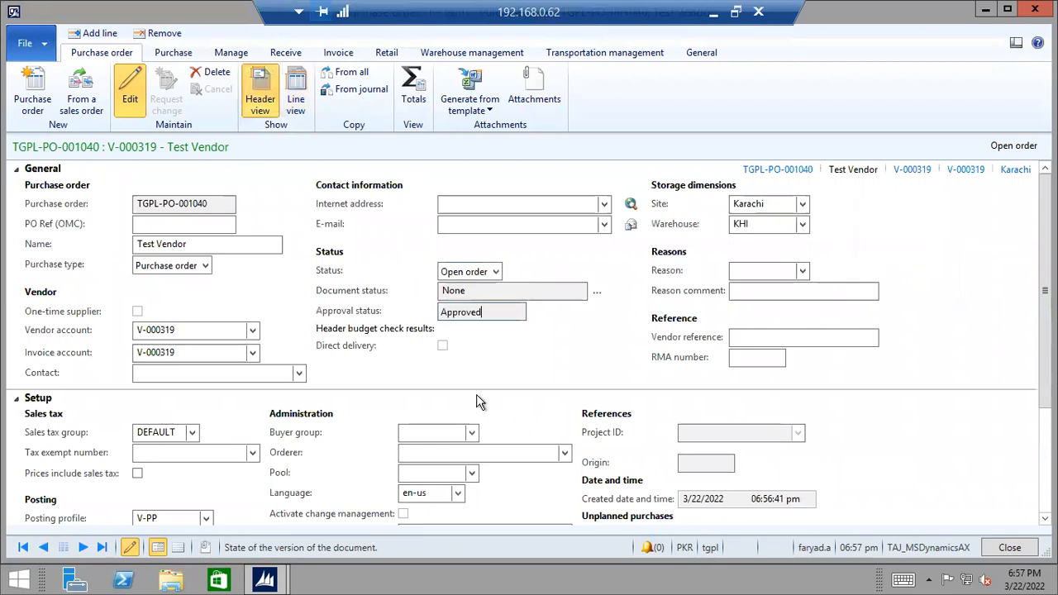
scroll(856, 322, down, 3)
scroll(856, 322, up, 3)
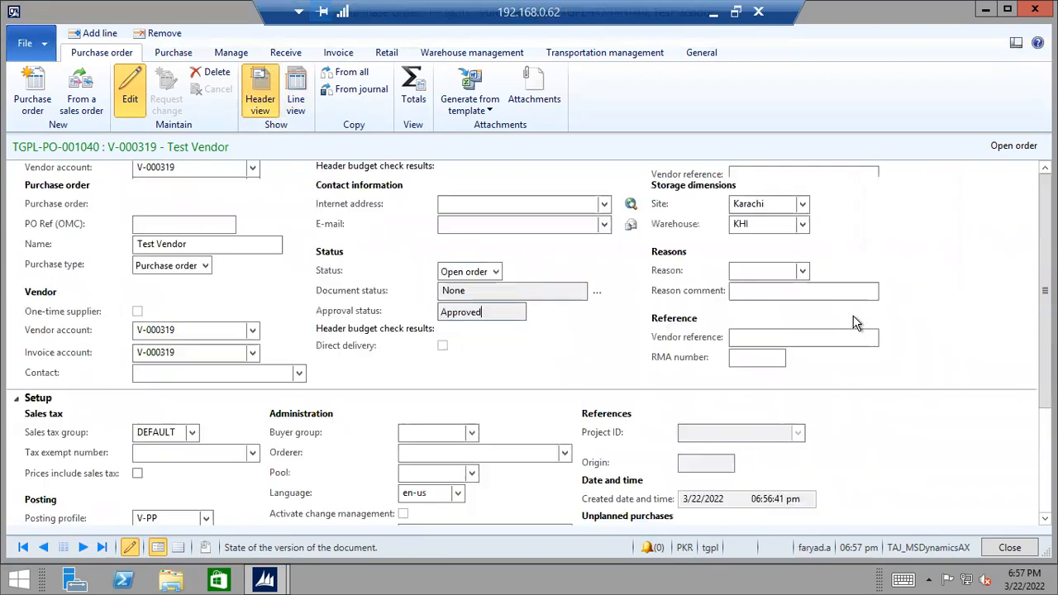
click(751, 272)
scroll(390, 386, down, 3)
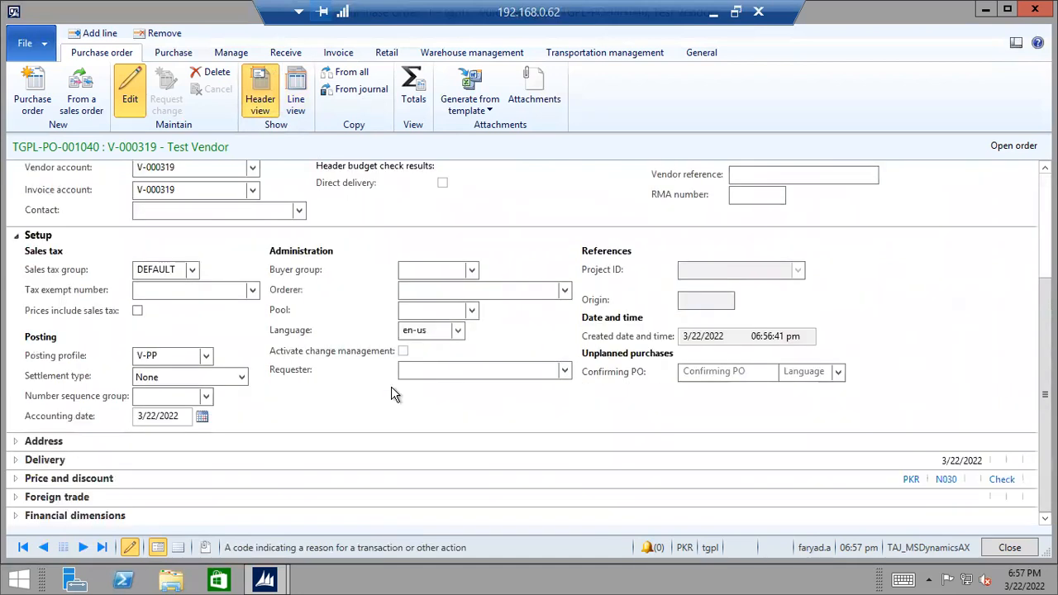
Open the details of the purchase order's posting profile in a maximized window.
click(191, 356)
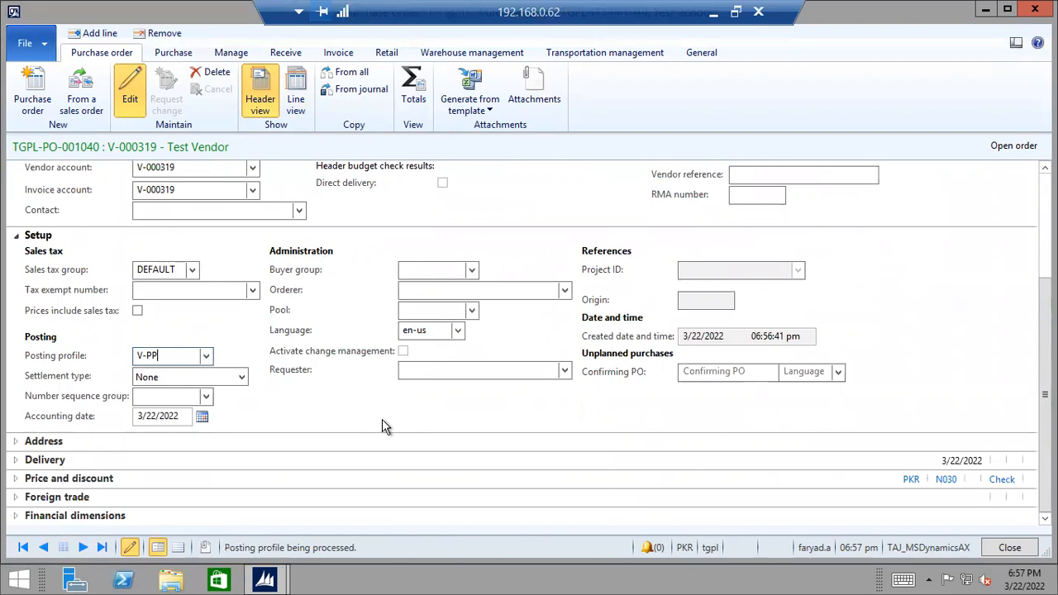
right_click(173, 356)
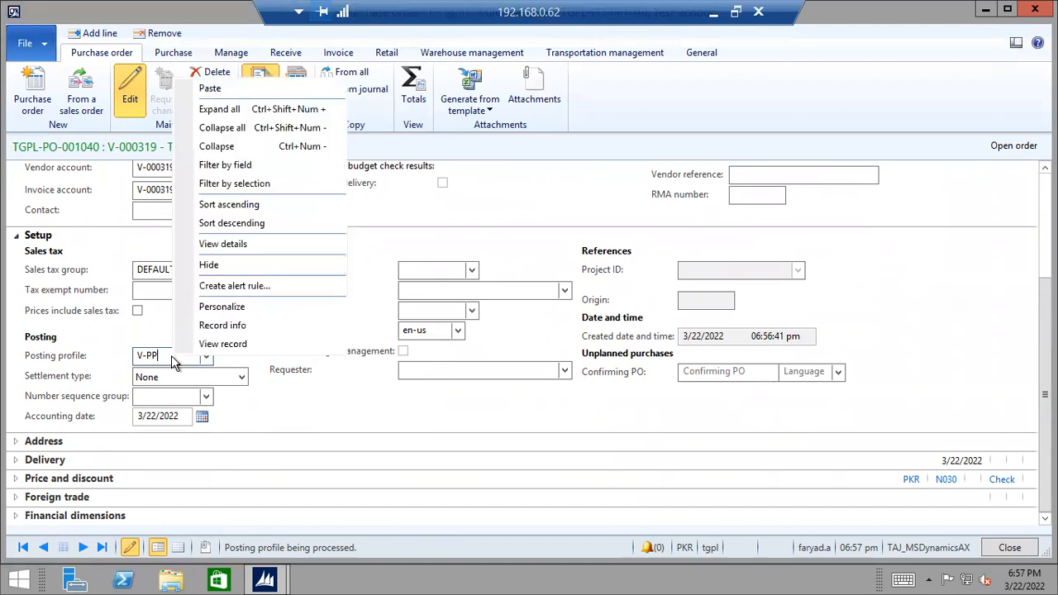
click(233, 244)
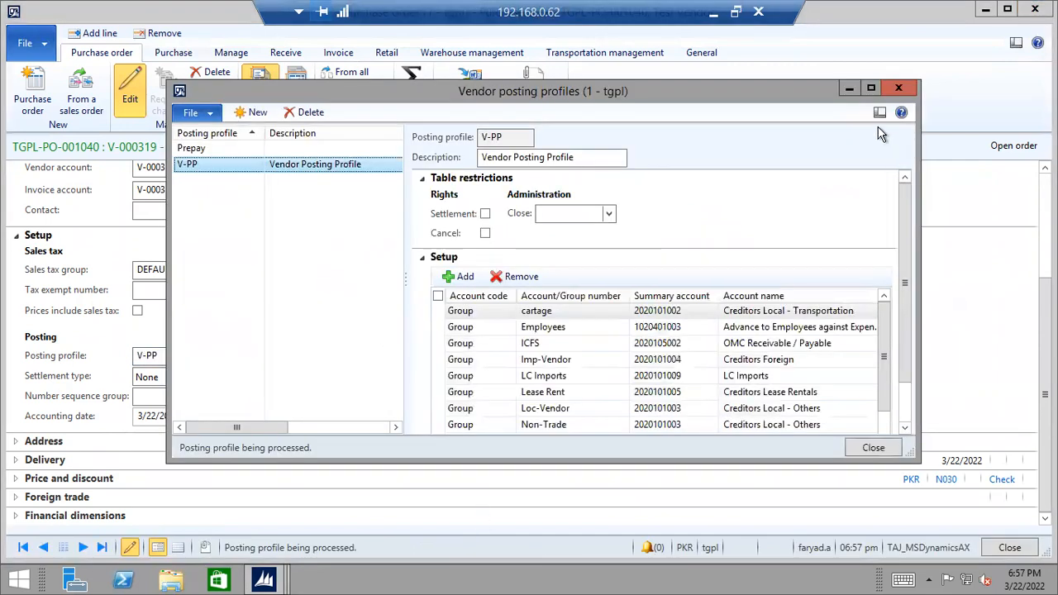
click(871, 88)
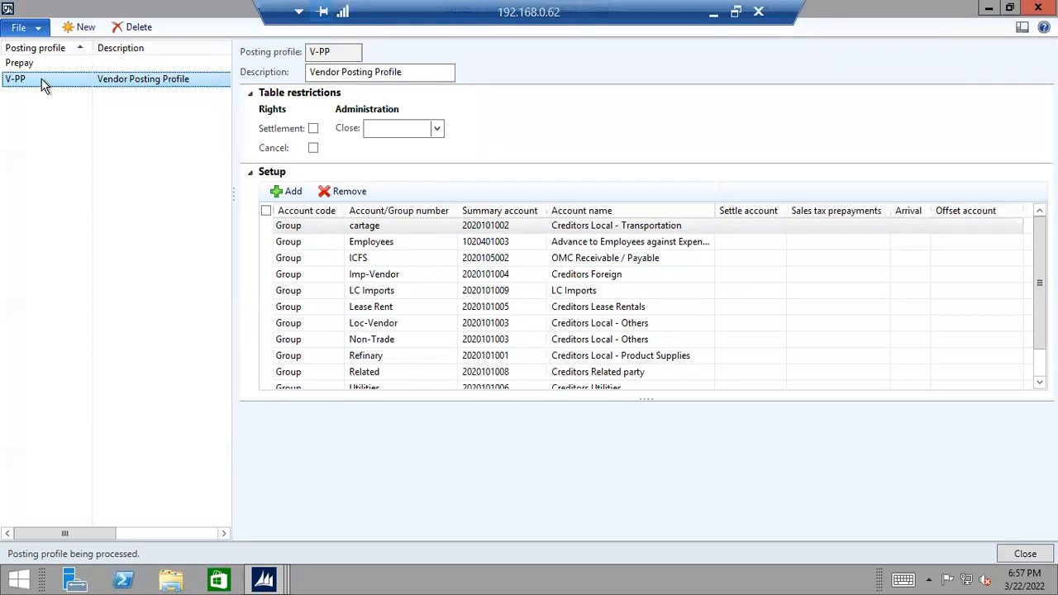
Examine the summary account of the Employees group in V-PP and compare the Prepay and V-PP posting profiles.
click(370, 241)
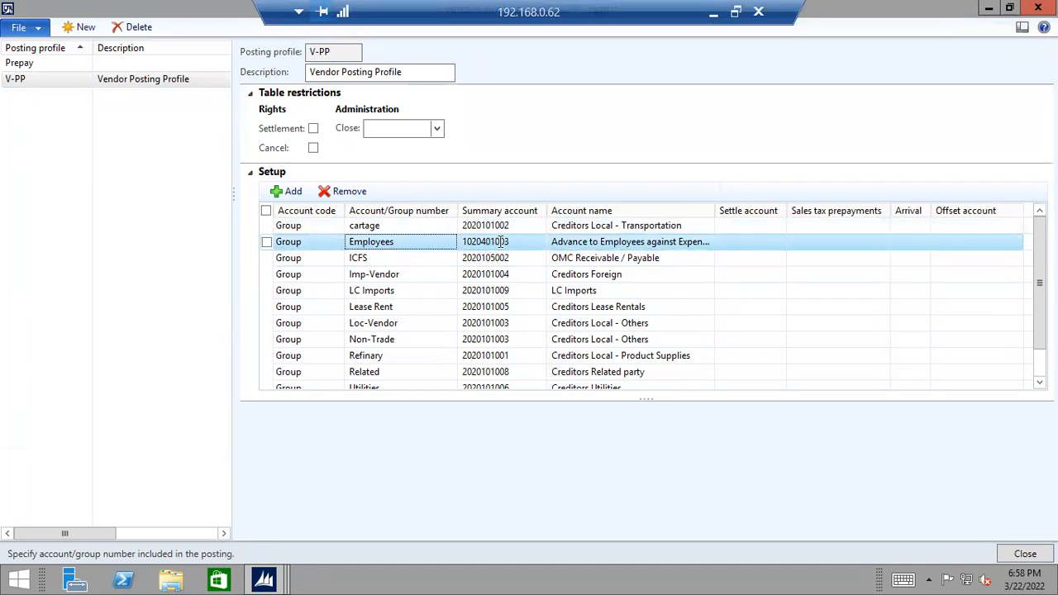
mouse_move(498, 243)
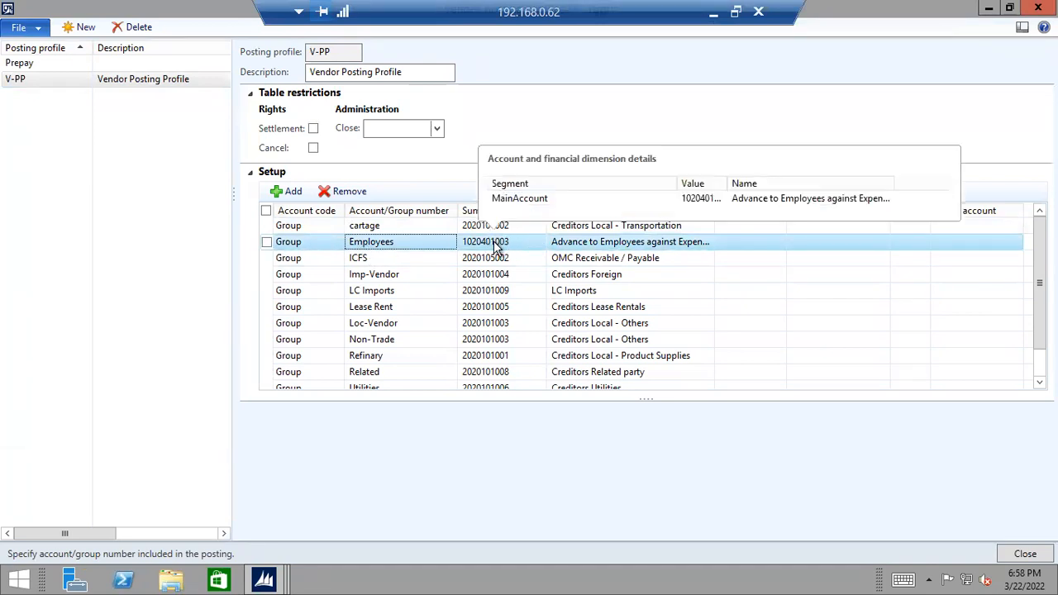
click(48, 65)
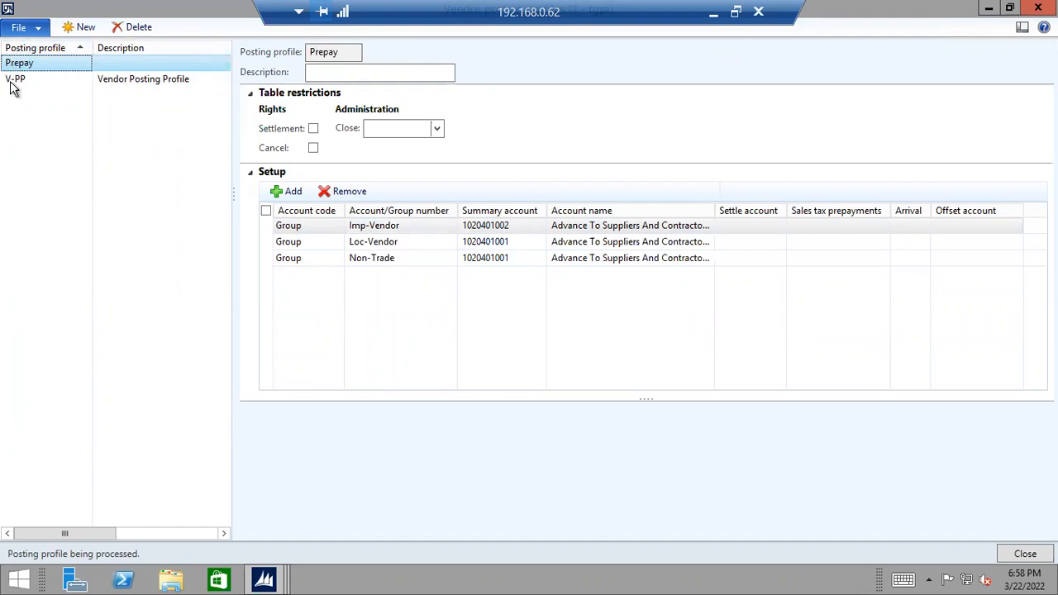
click(12, 81)
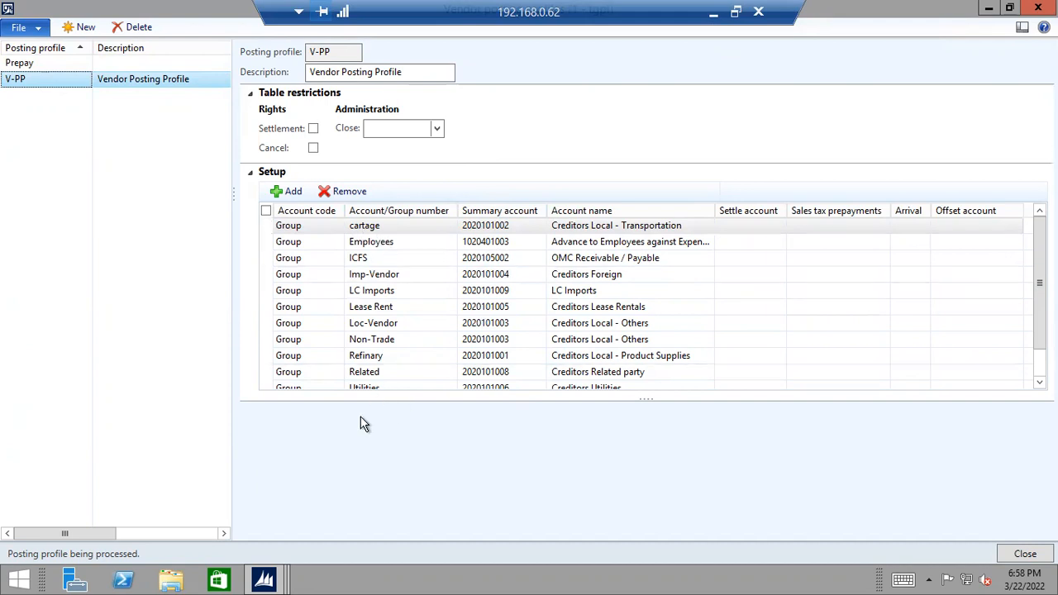
Compare the summary account of the Loc-Vendor group in the V-PP and Prepay posting profiles.
click(380, 327)
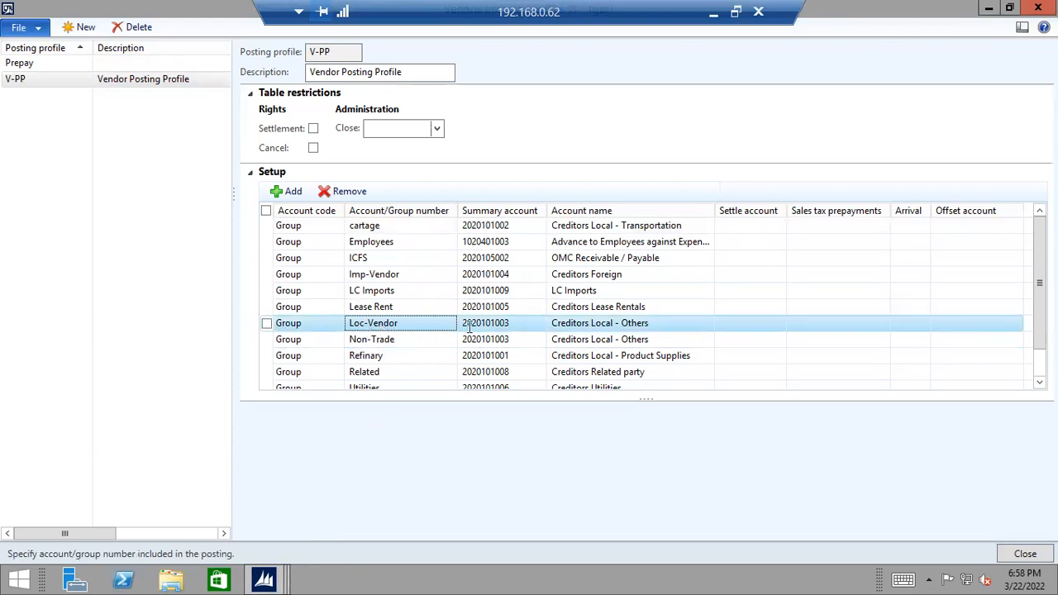
mouse_move(486, 325)
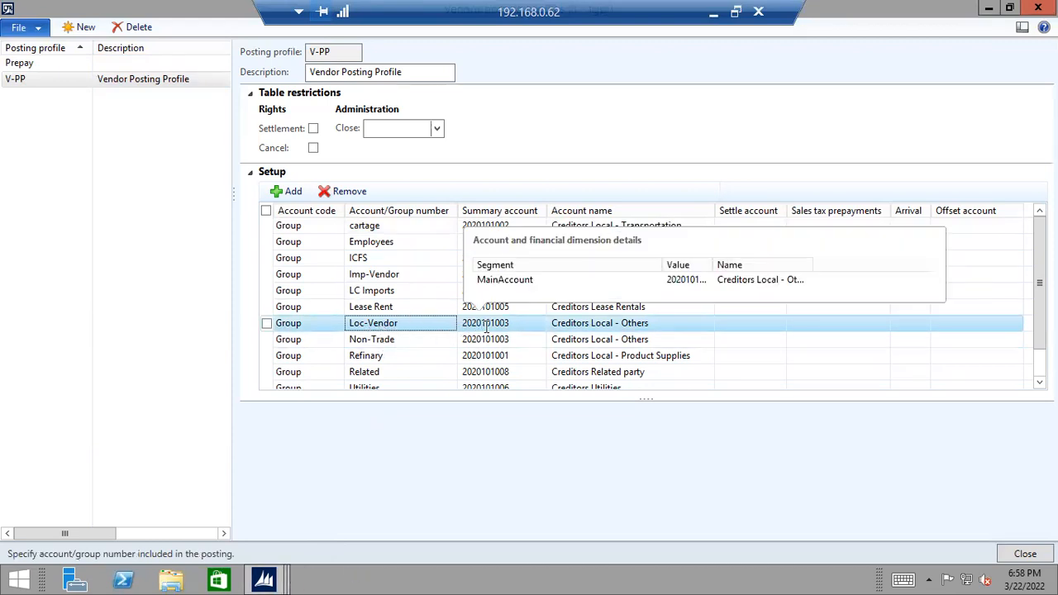
click(58, 64)
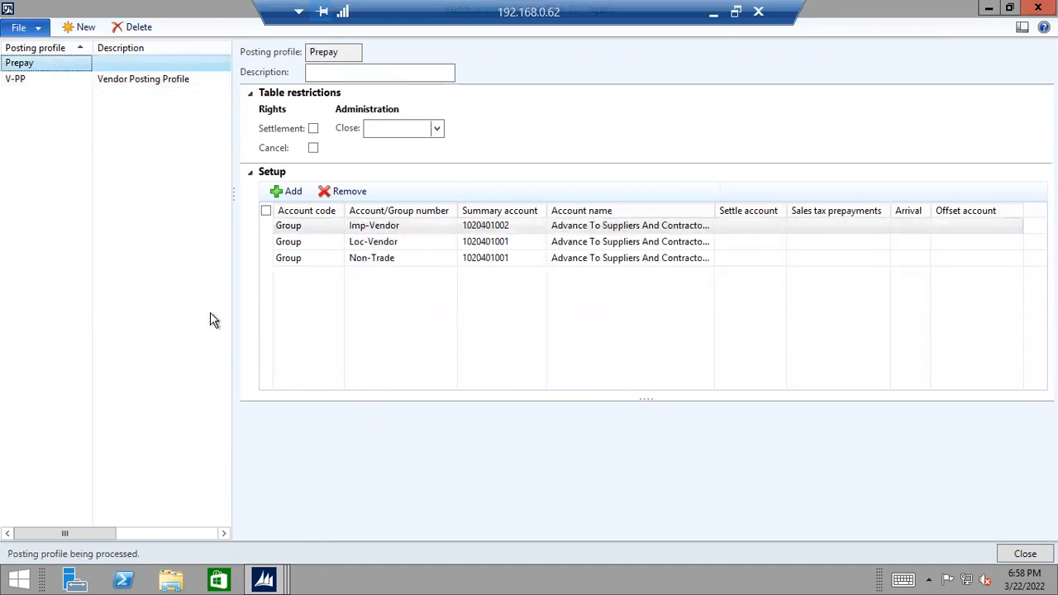
click(414, 242)
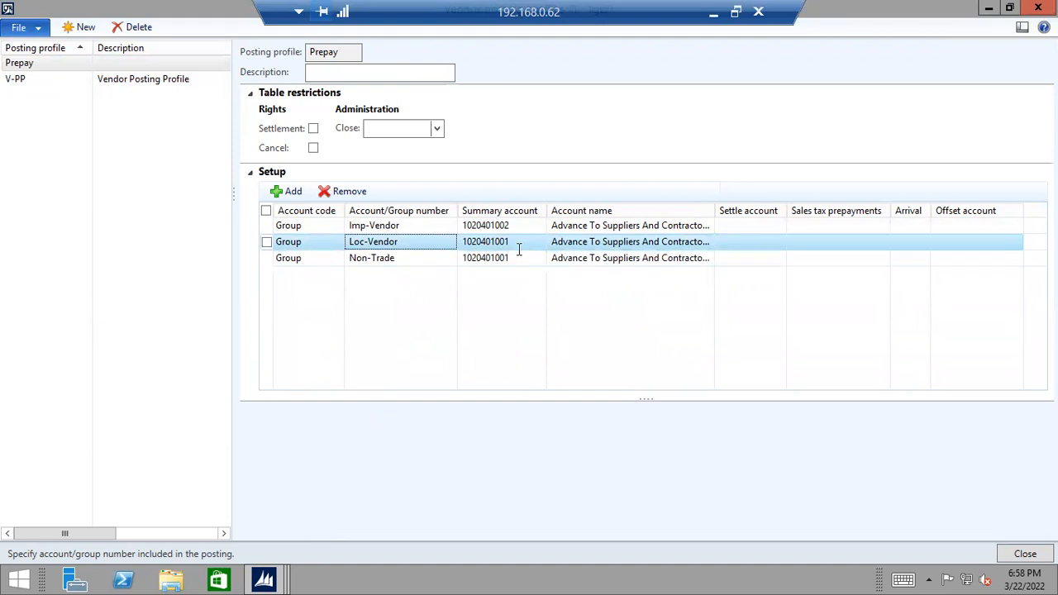
Close the posting profile details and set the purchase order's posting profile to Prepay.
click(1022, 555)
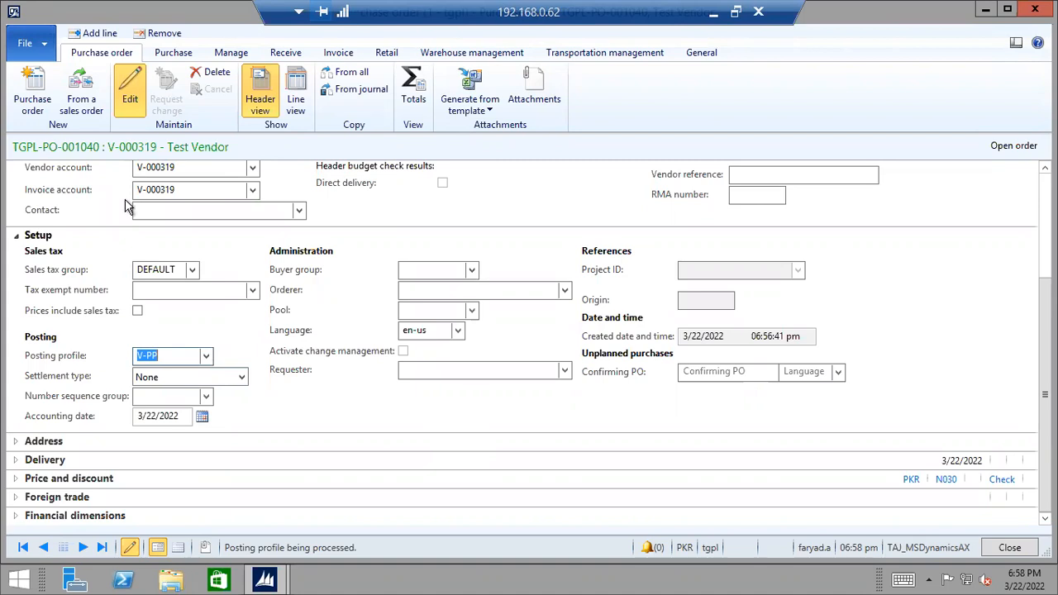
click(205, 357)
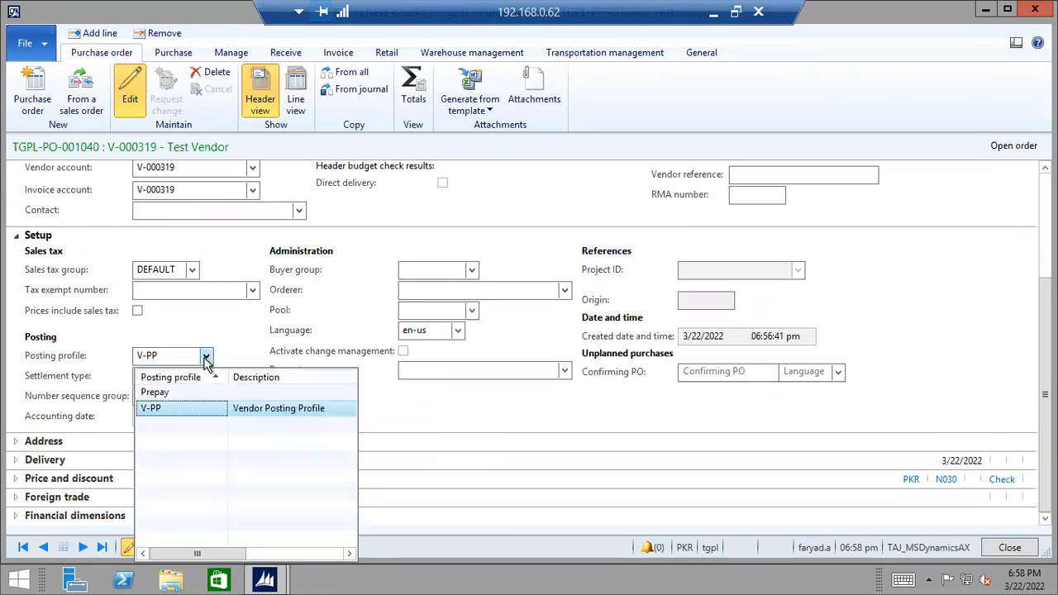
click(181, 394)
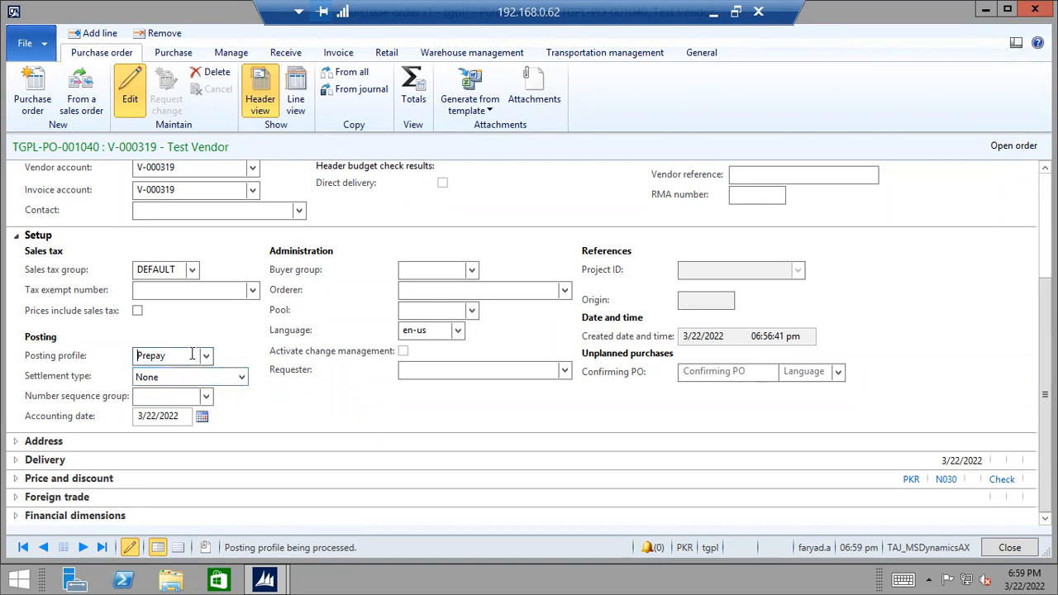
Review the number sequence group, settlement type options, buyer group and orderer fields, and collapse the Setup and General sections.
click(165, 395)
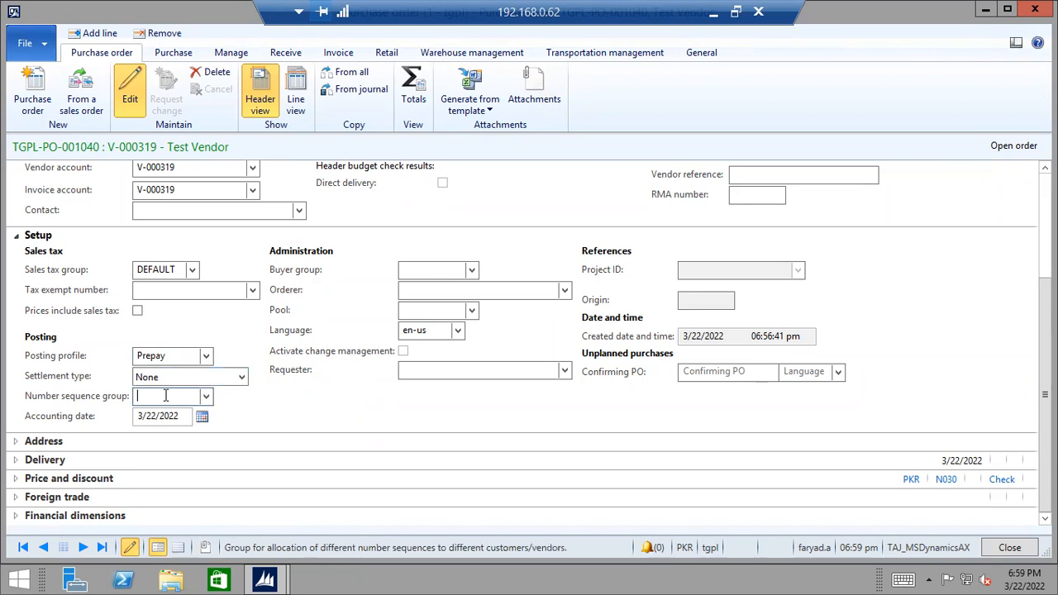
click(240, 376)
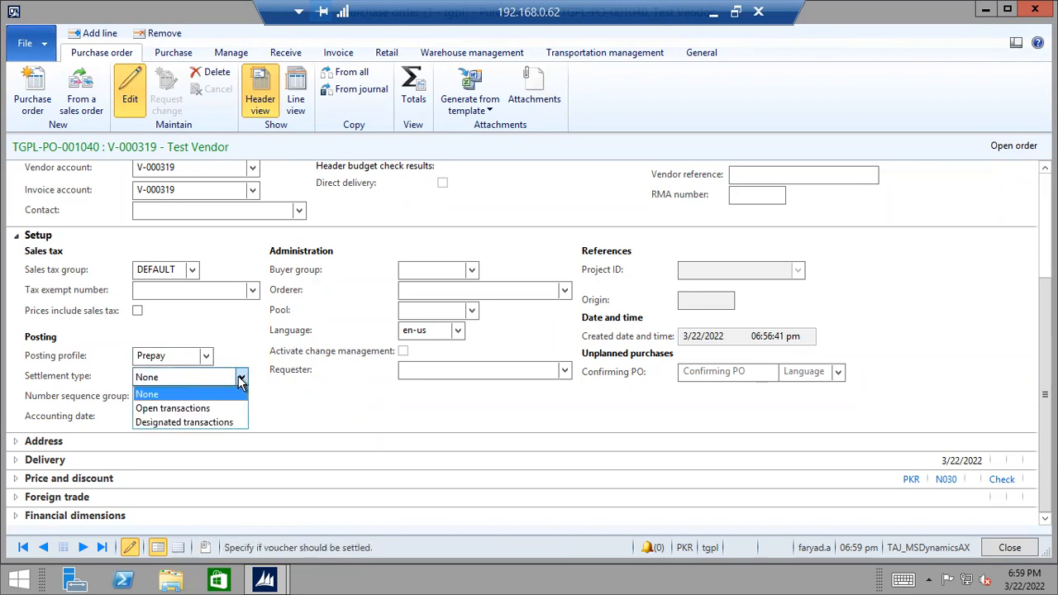
click(241, 377)
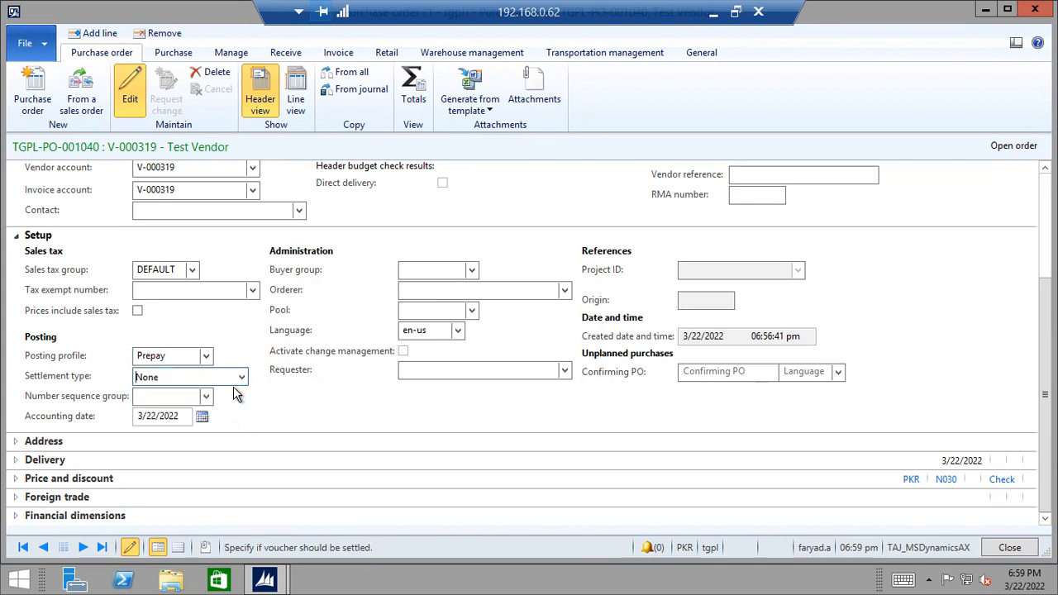
click(439, 271)
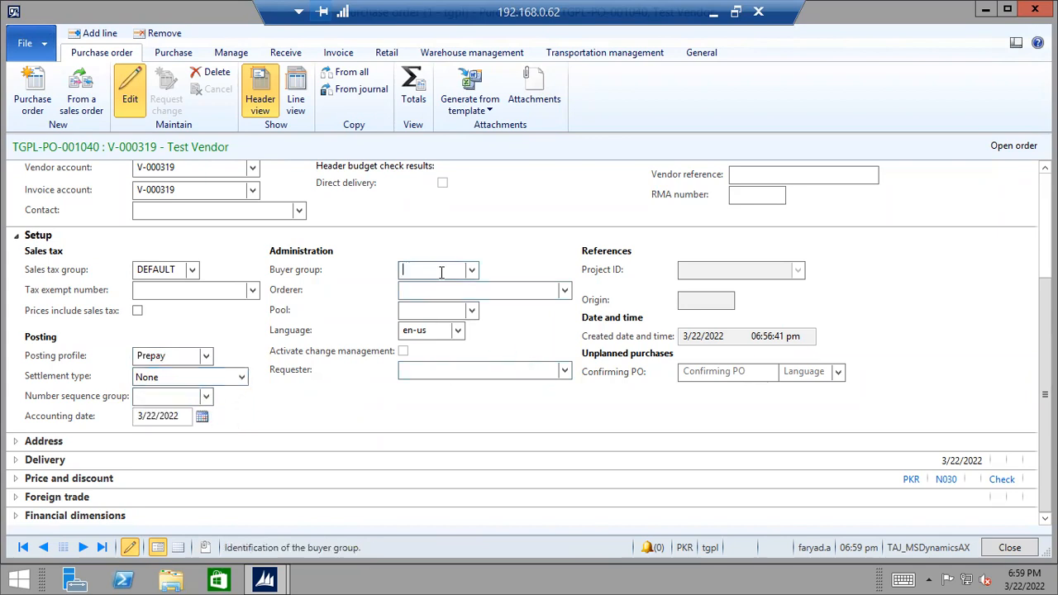
click(430, 289)
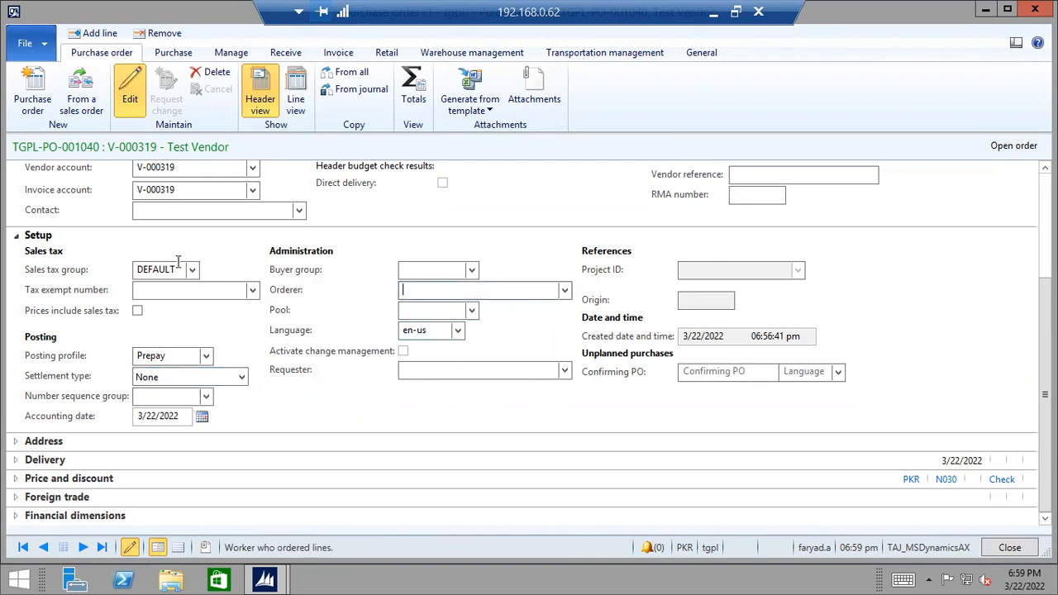
click(17, 235)
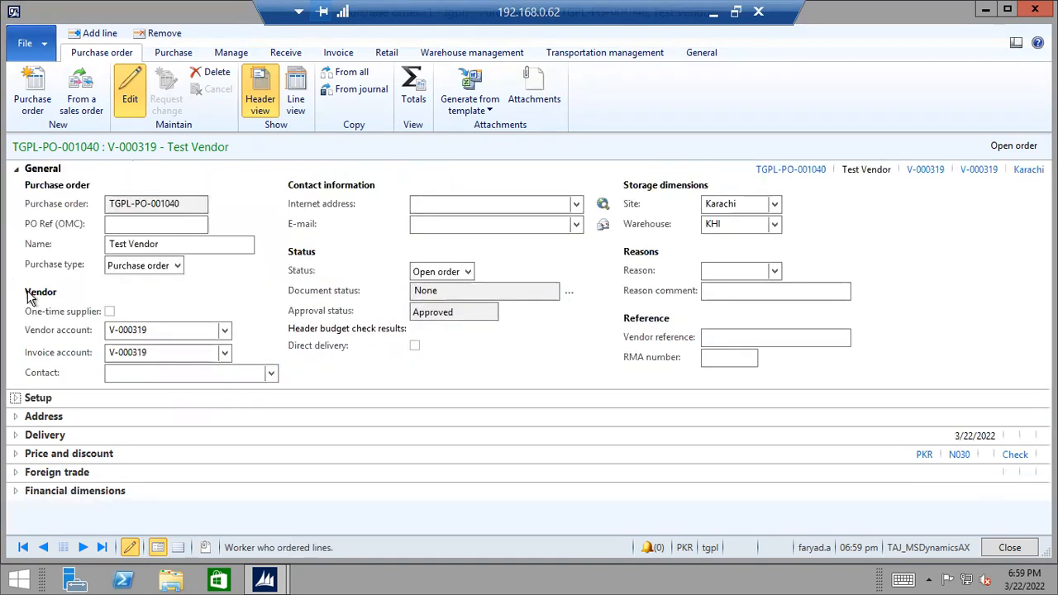
click(17, 171)
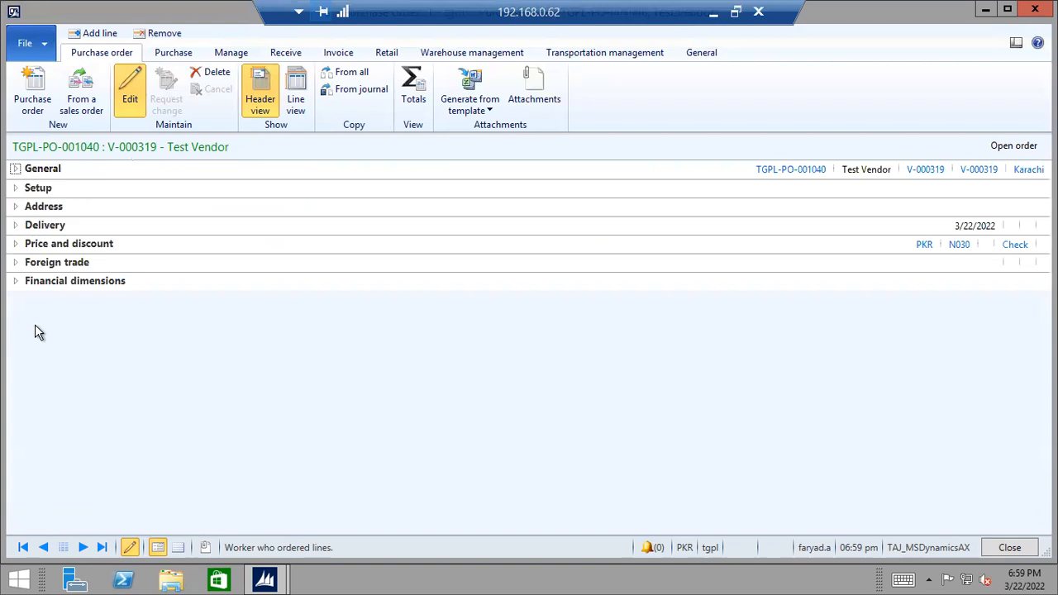
Examine the delivery address and attention information in the purchase order's Address section, and collapse the section.
click(15, 208)
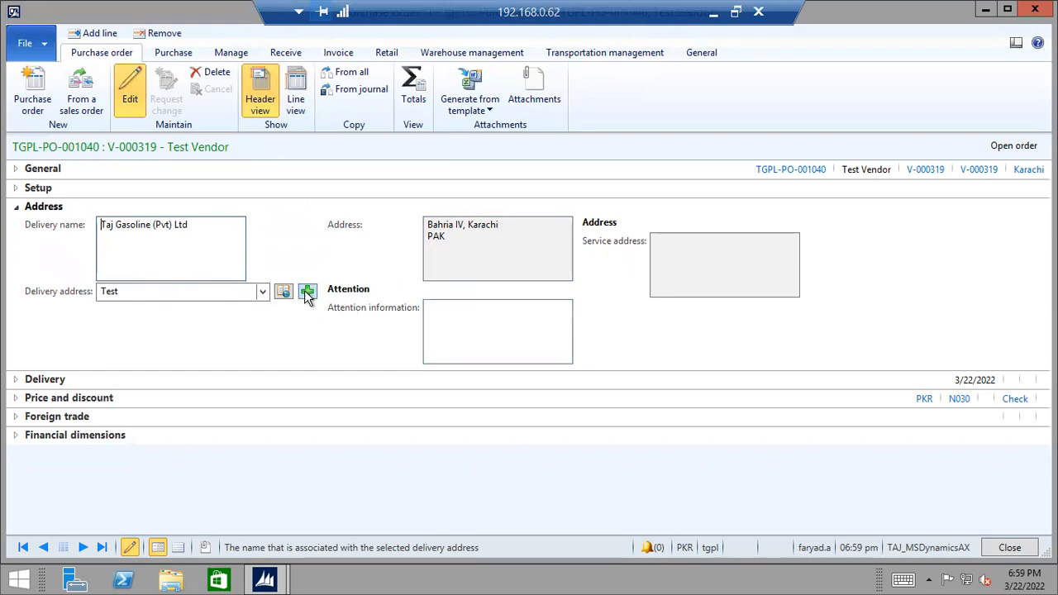
click(437, 338)
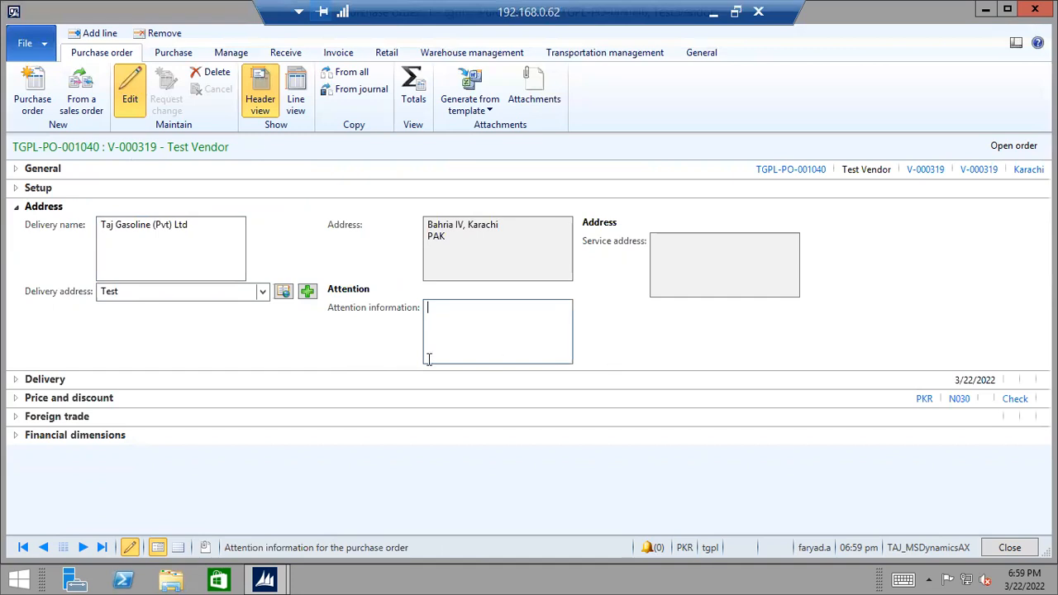
click(17, 208)
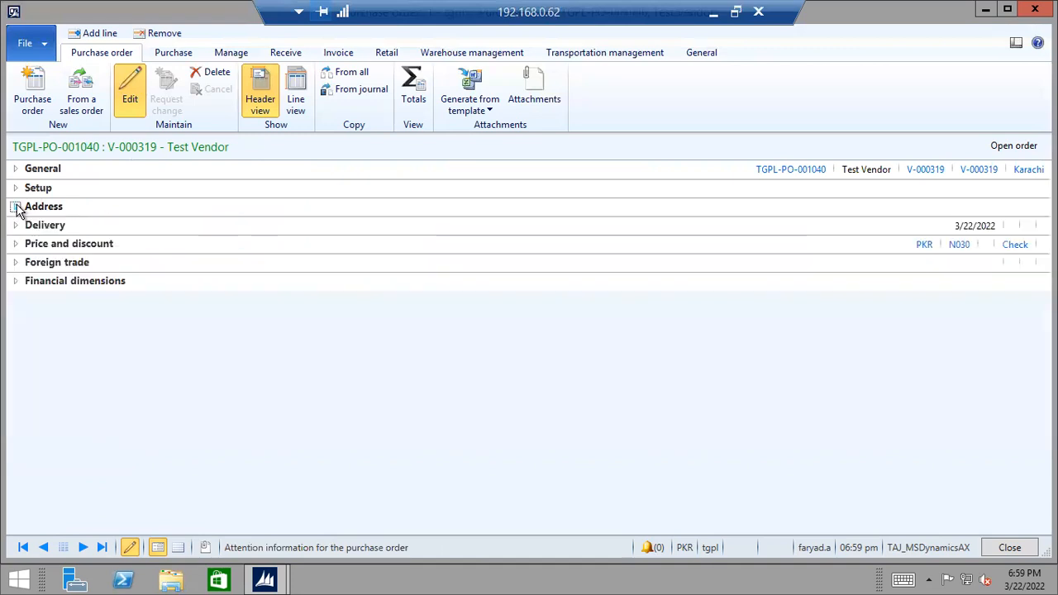
Expand the Delivery section and review the delivery date fields and the available modes of delivery.
click(16, 226)
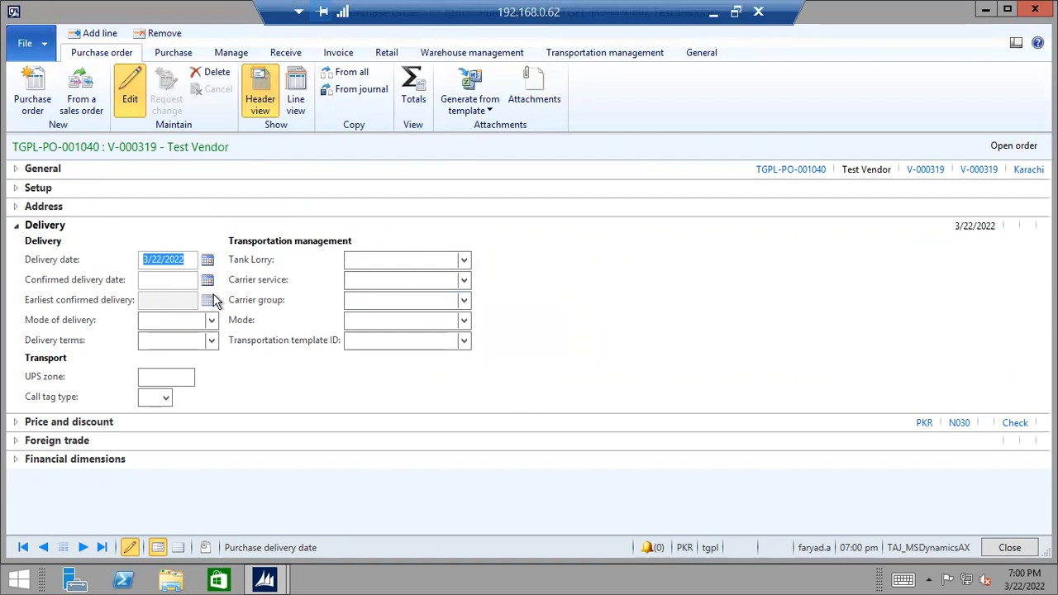
click(157, 279)
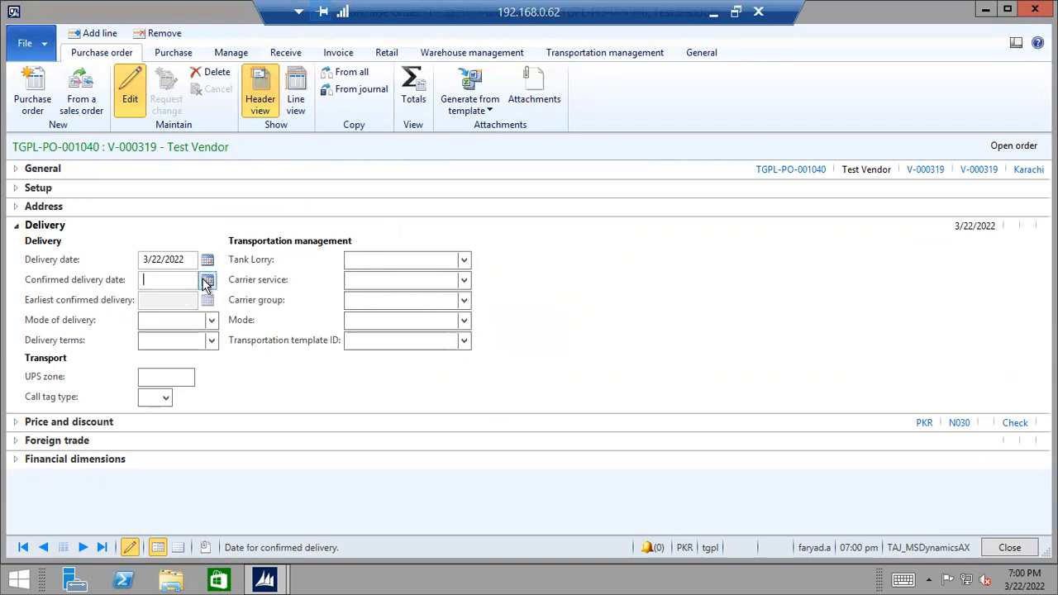
click(177, 322)
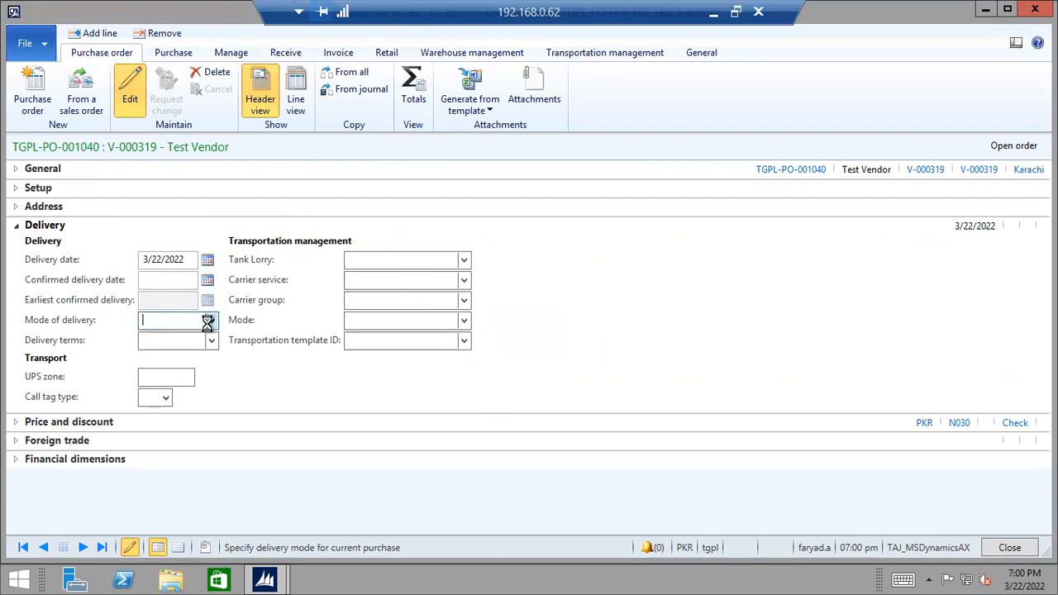
click(211, 322)
click(182, 323)
click(212, 321)
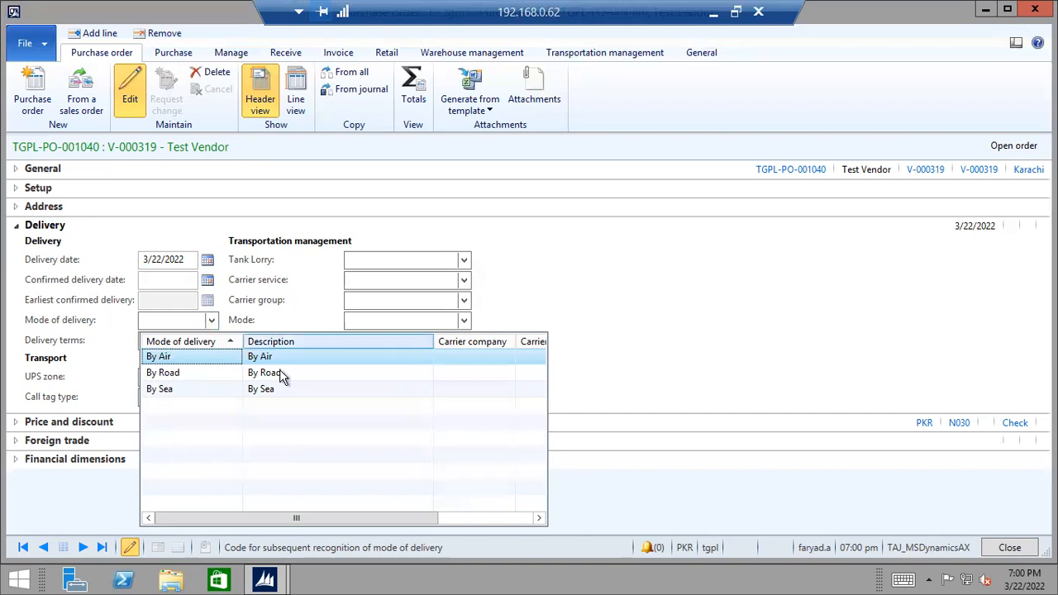
Examine the detailed setup of the modes of delivery and close it without selecting one.
click(172, 319)
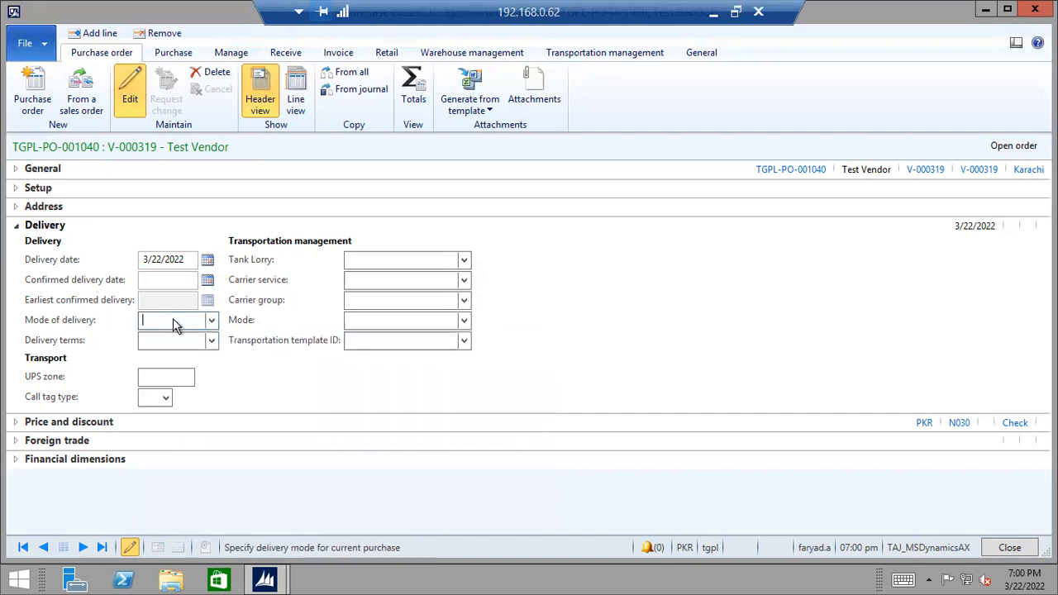
right_click(173, 319)
click(217, 211)
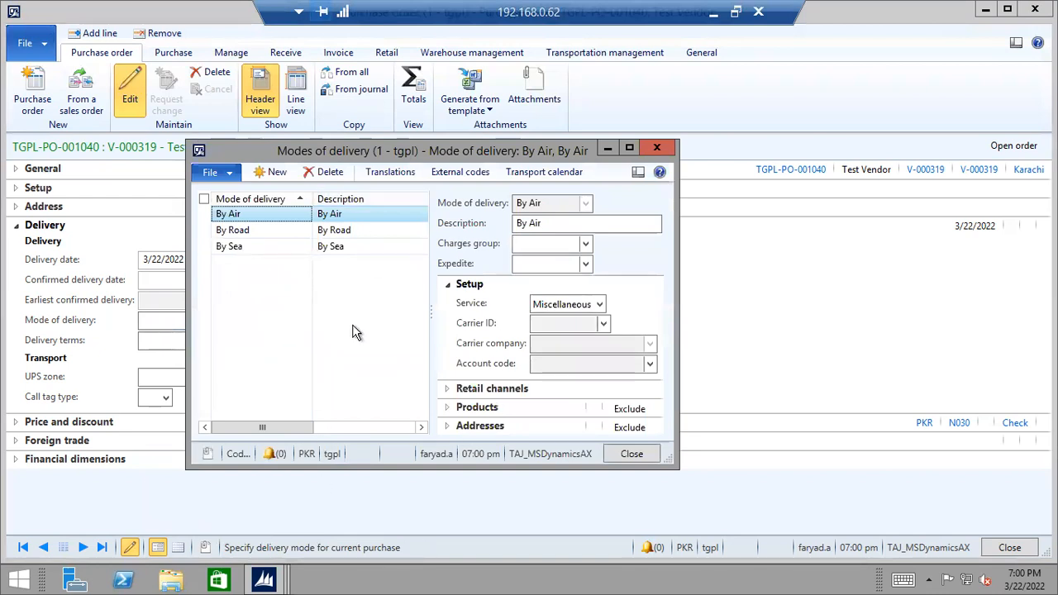
click(623, 455)
Review the delivery terms options and the call tag type field, and collapse the Delivery section.
click(177, 341)
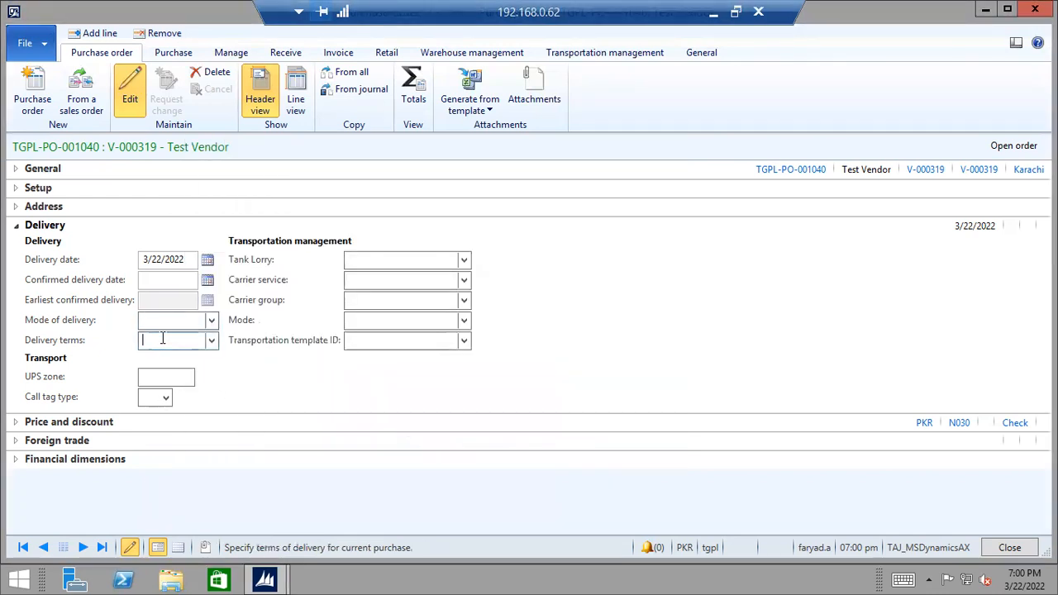
click(211, 341)
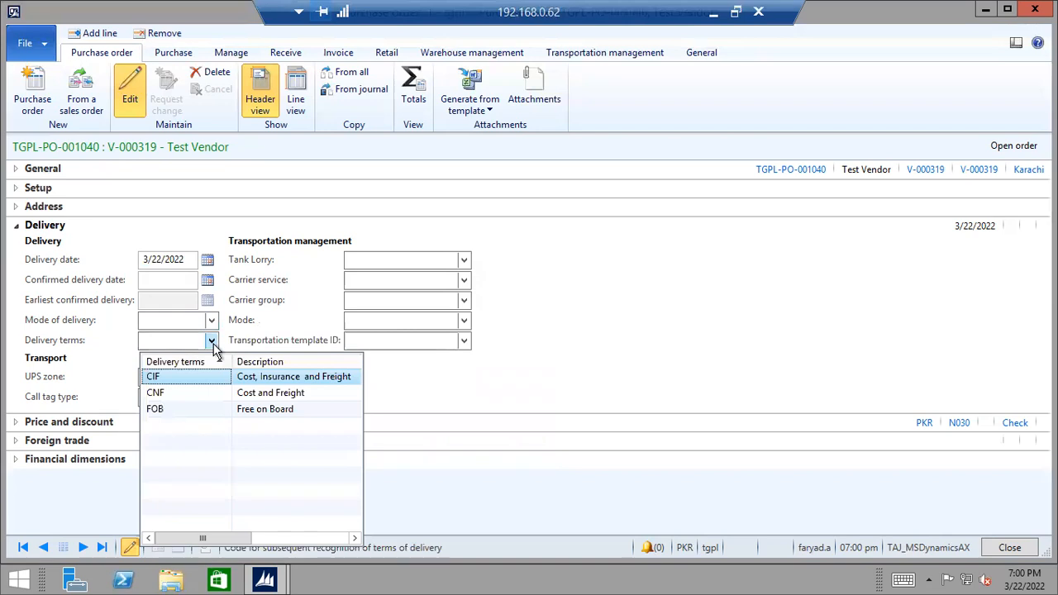
click(199, 341)
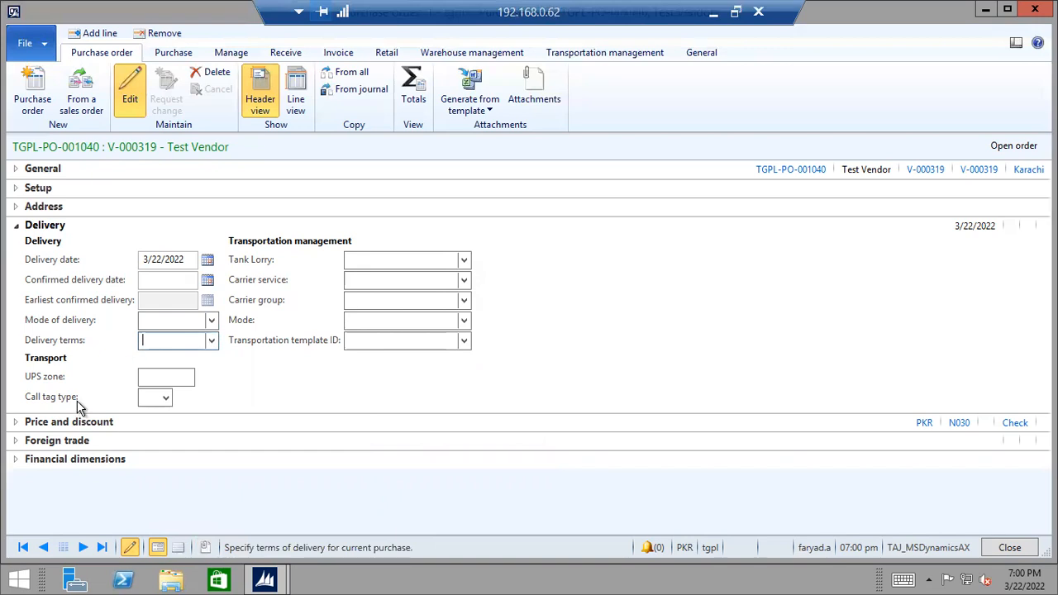
click(167, 398)
click(166, 398)
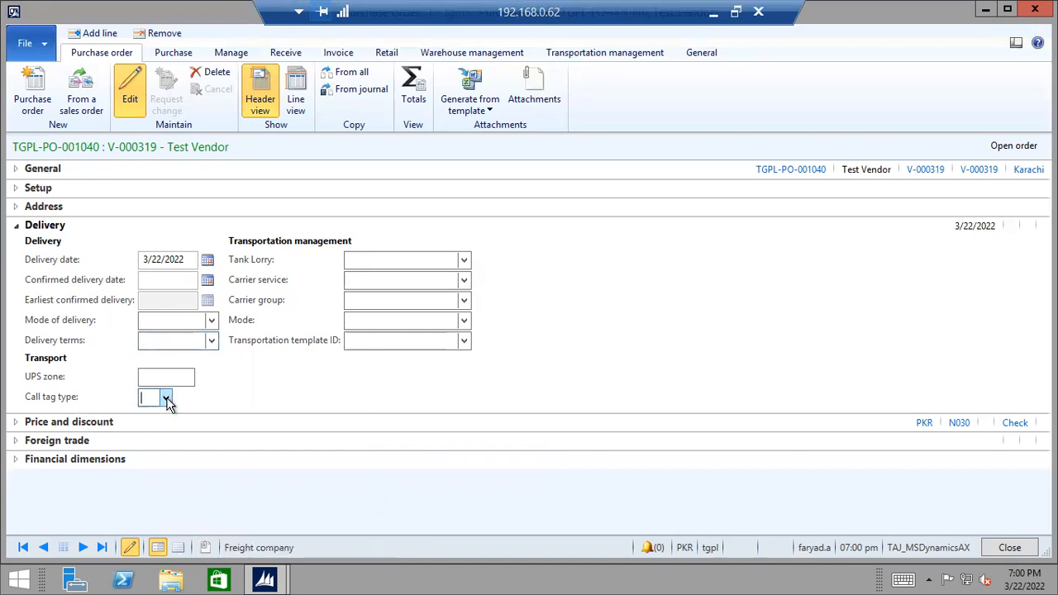
click(17, 225)
Expand the Price and discount section and review the available terms of payment.
click(16, 243)
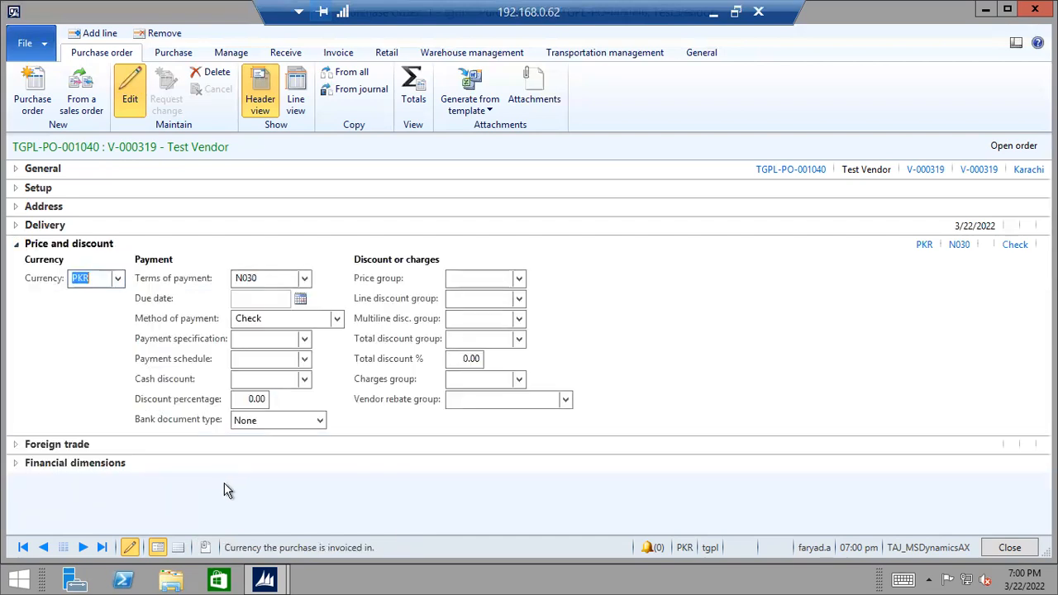
click(266, 278)
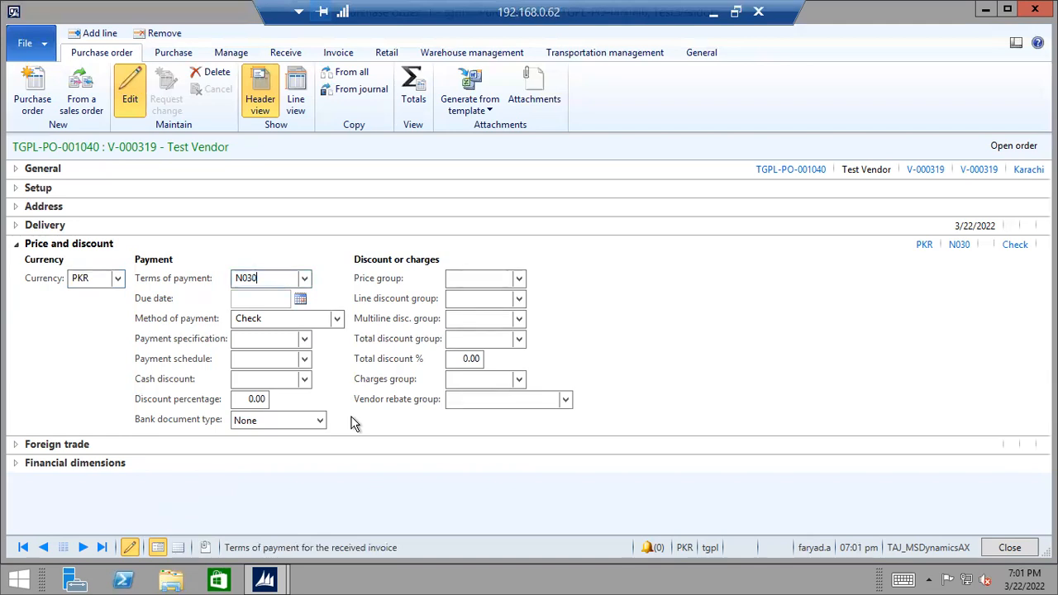
click(304, 278)
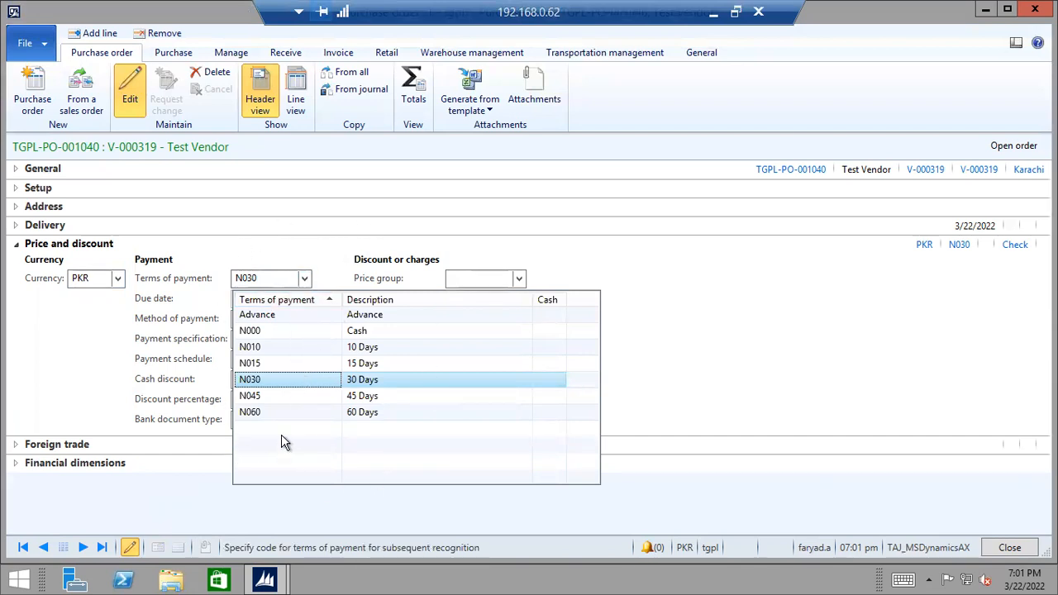
click(305, 247)
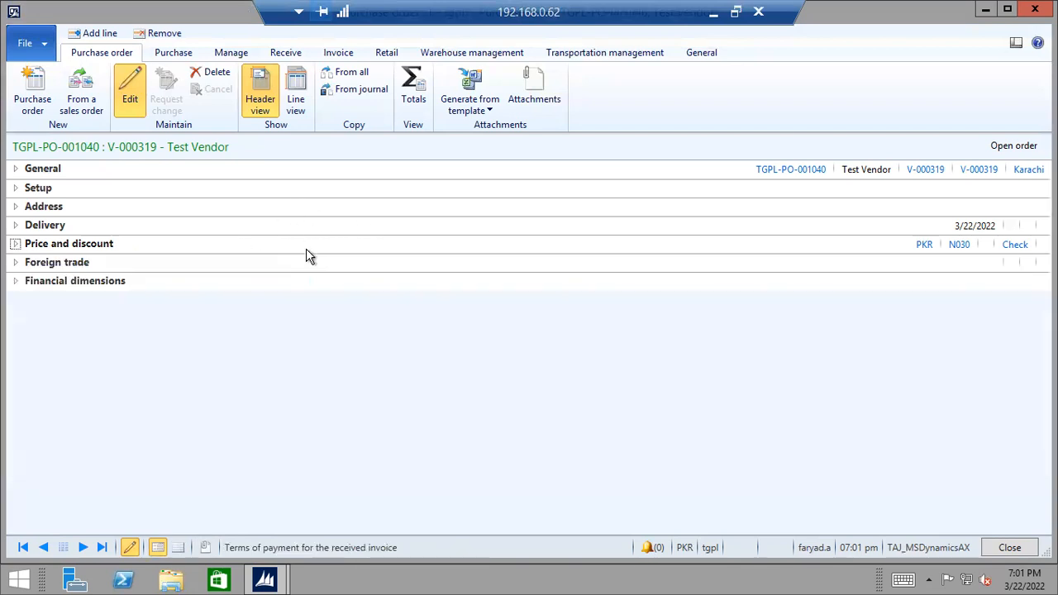
Reopen the Price and discount section and review the due date field and the method of payment options.
click(14, 243)
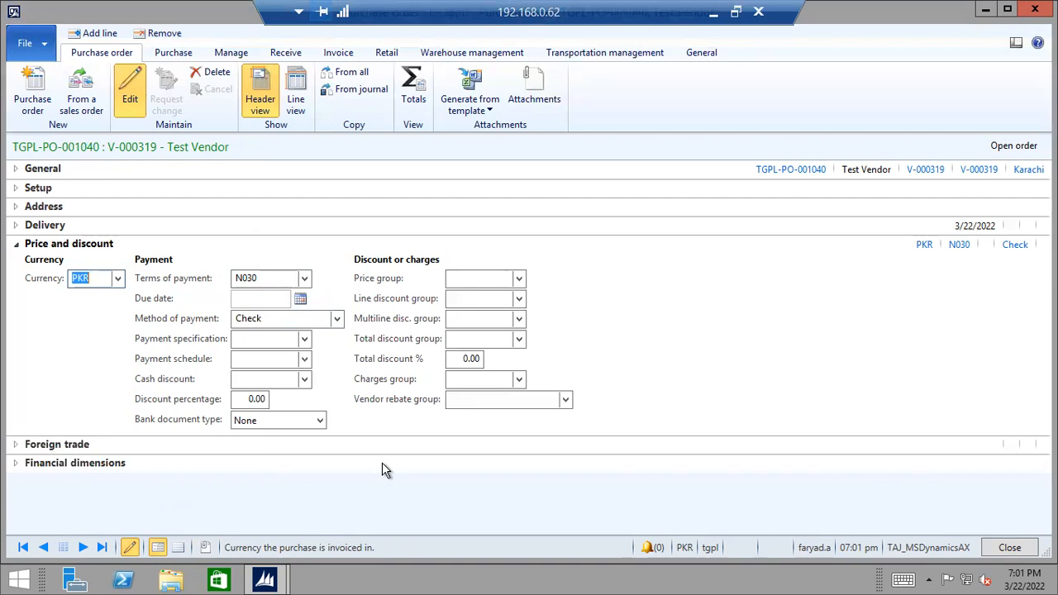
click(244, 299)
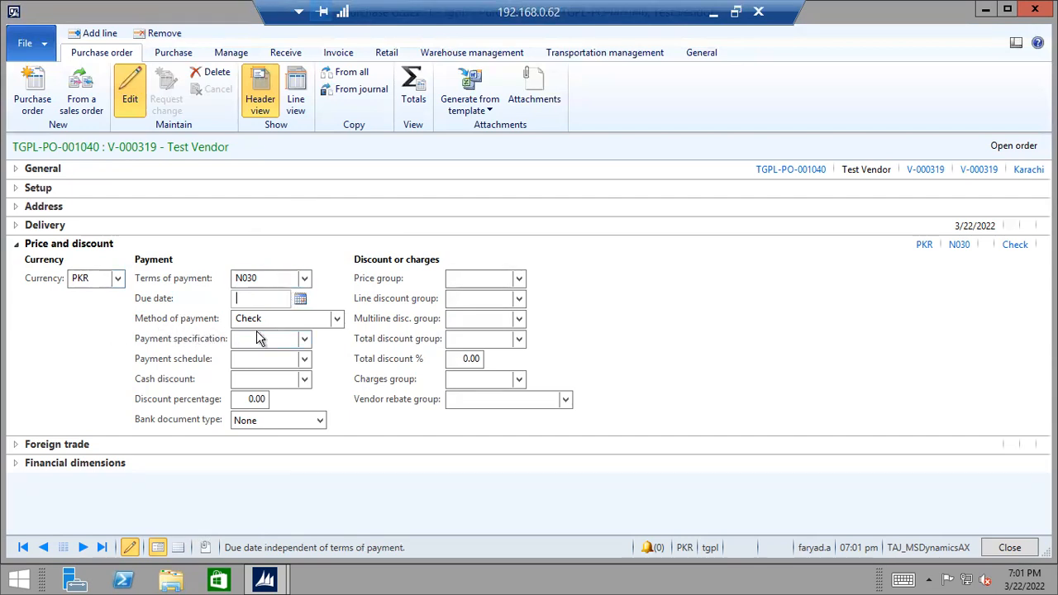
click(337, 319)
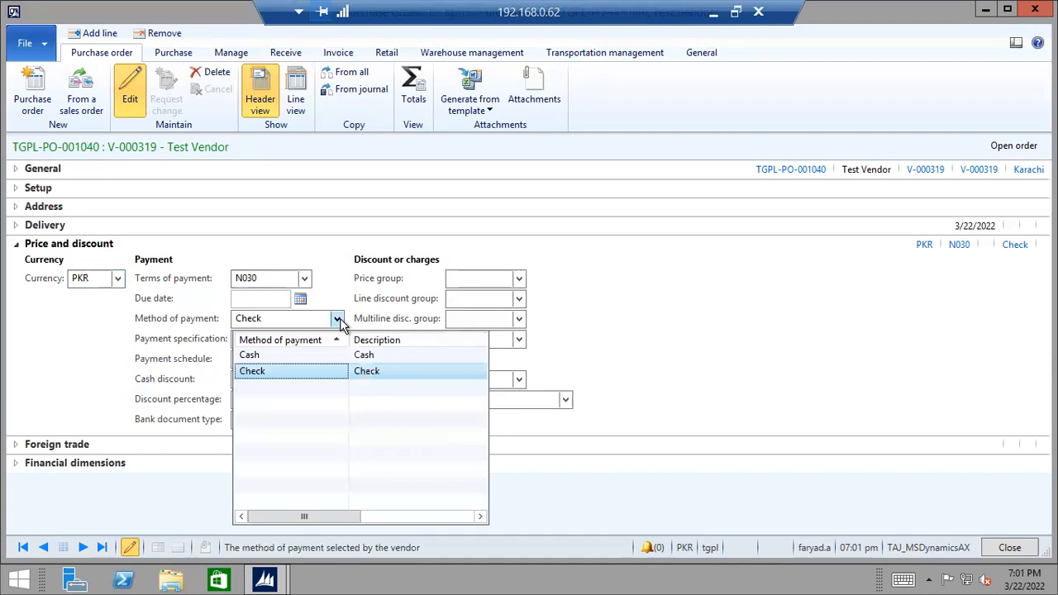
click(302, 321)
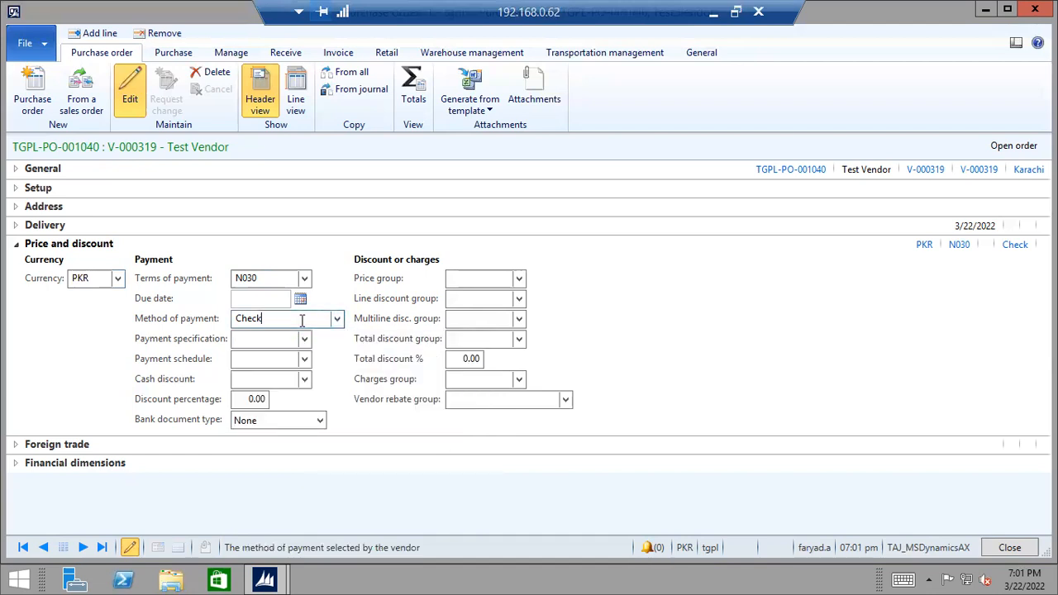
Examine the detailed setup of the Check method of payment and close it without changes.
right_click(266, 319)
click(316, 207)
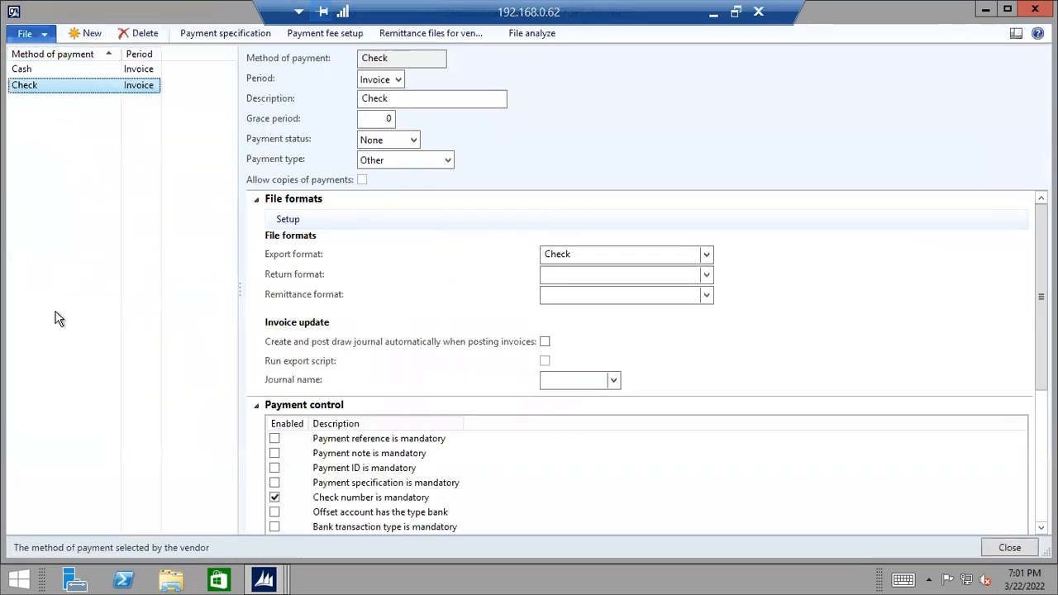
click(1009, 548)
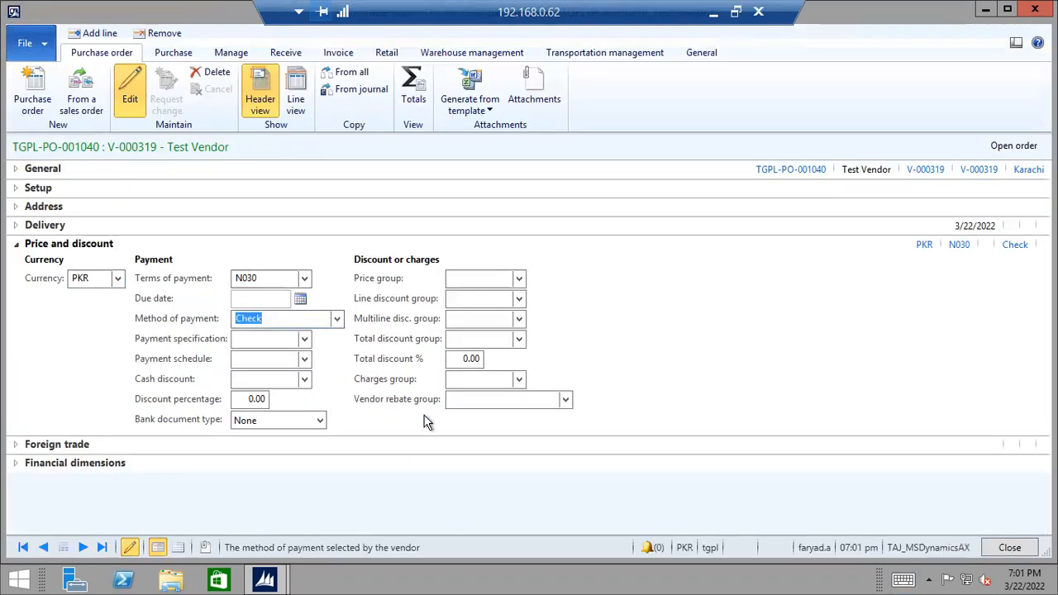
Review the payment specification, payment schedule and cash discount options without selecting any.
click(285, 338)
click(304, 340)
click(304, 340)
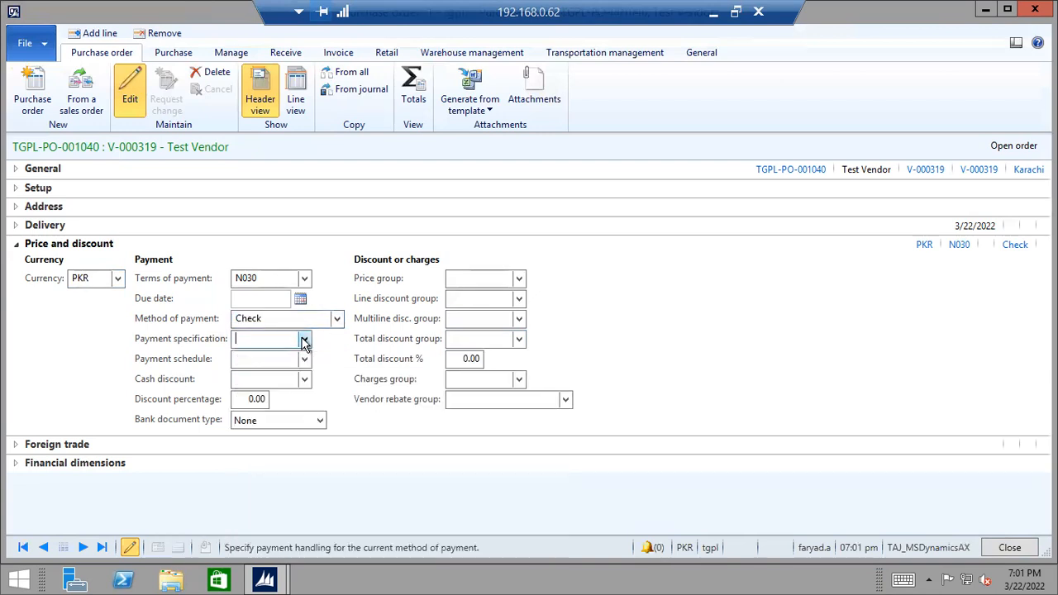
click(304, 359)
click(304, 378)
click(304, 379)
click(285, 381)
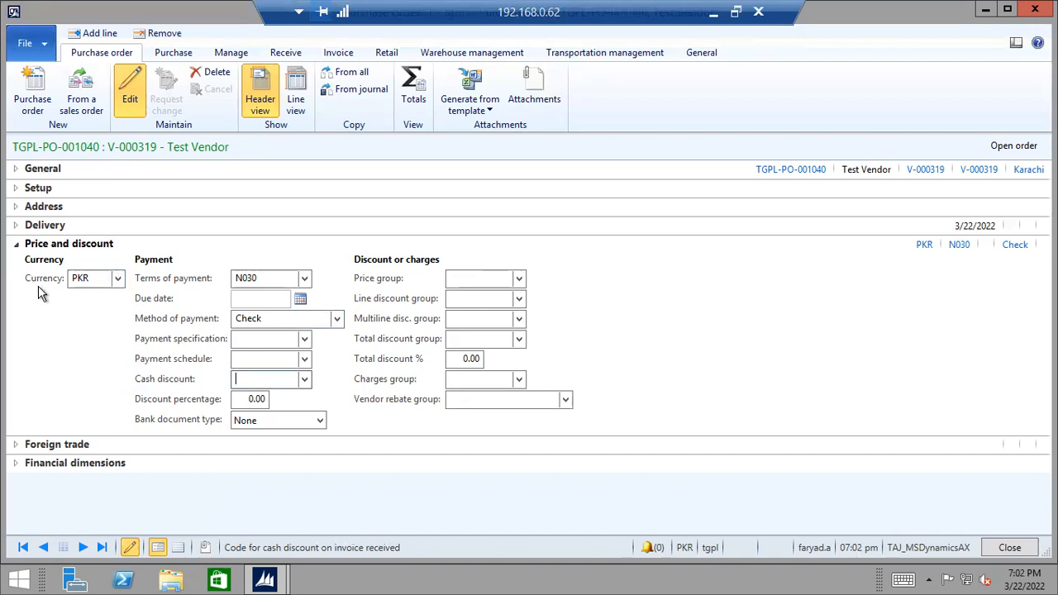
Collapse the Price and discount section, look briefly into Foreign trade and expand the Financial dimensions section.
click(16, 244)
click(16, 263)
click(16, 263)
click(16, 281)
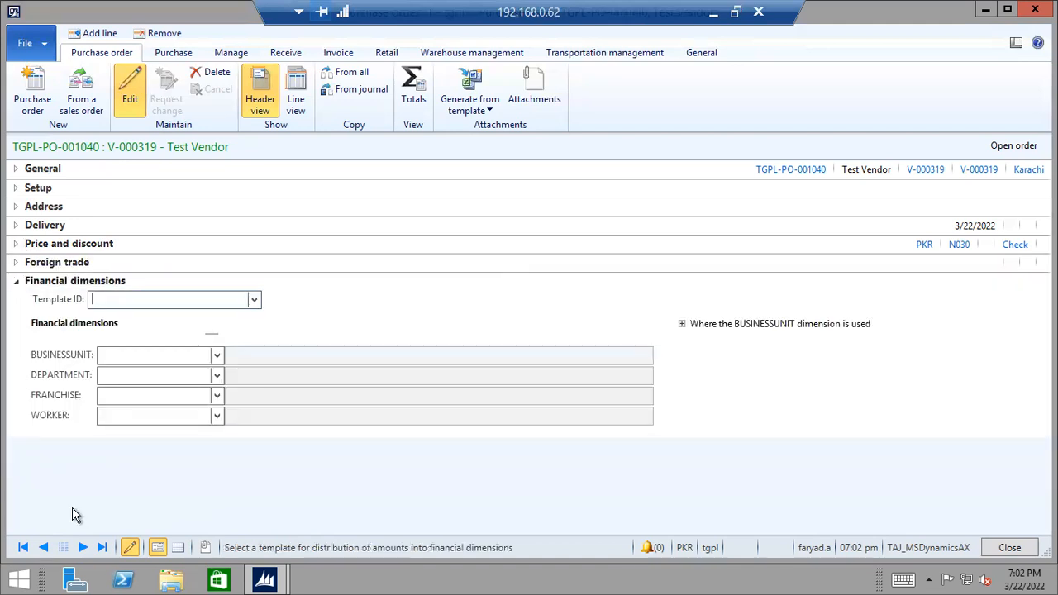
Set the order's business unit dimension to 10 (HEAD OFFICE) and the department dimension to 703 (FD).
click(216, 354)
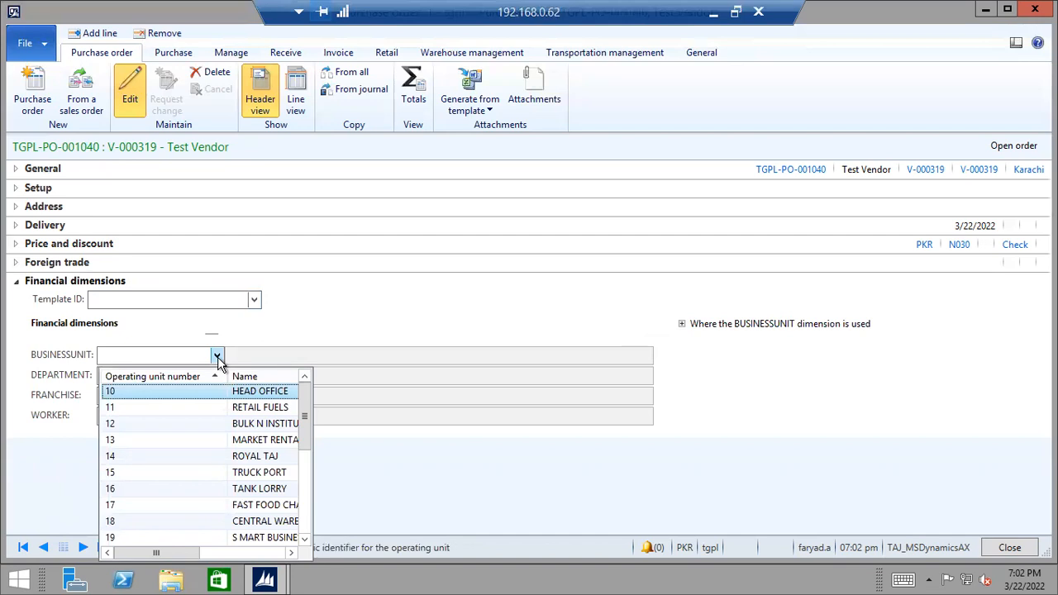
scroll(198, 401, down, 3)
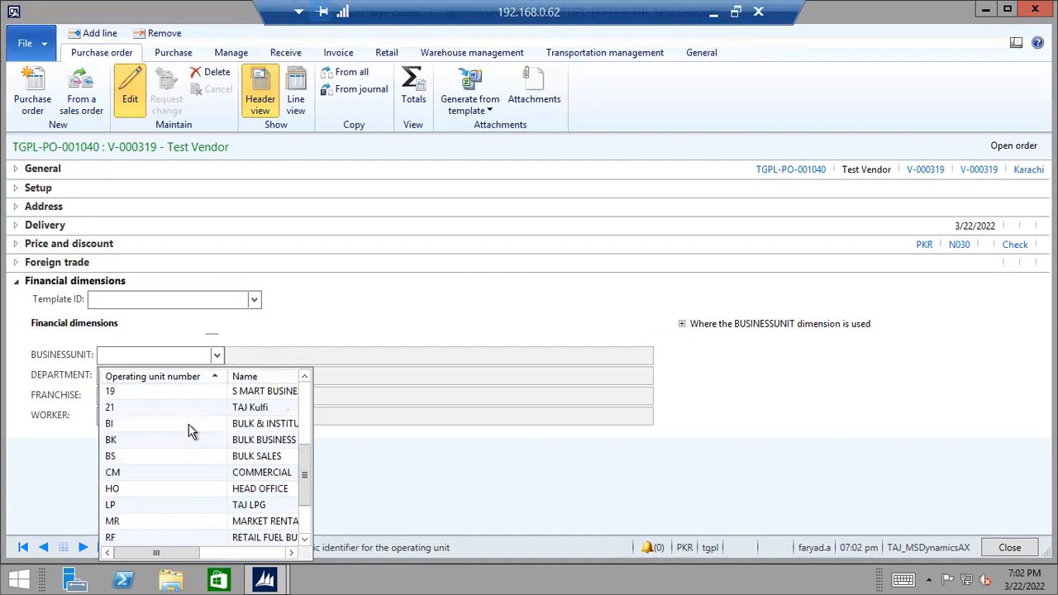
scroll(185, 437, up, 3)
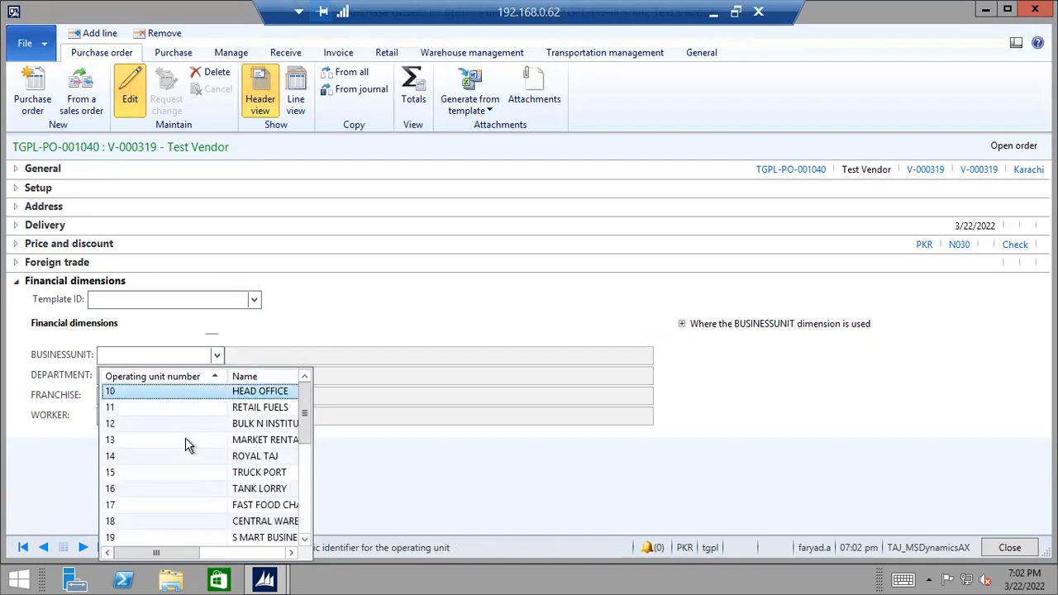
click(146, 391)
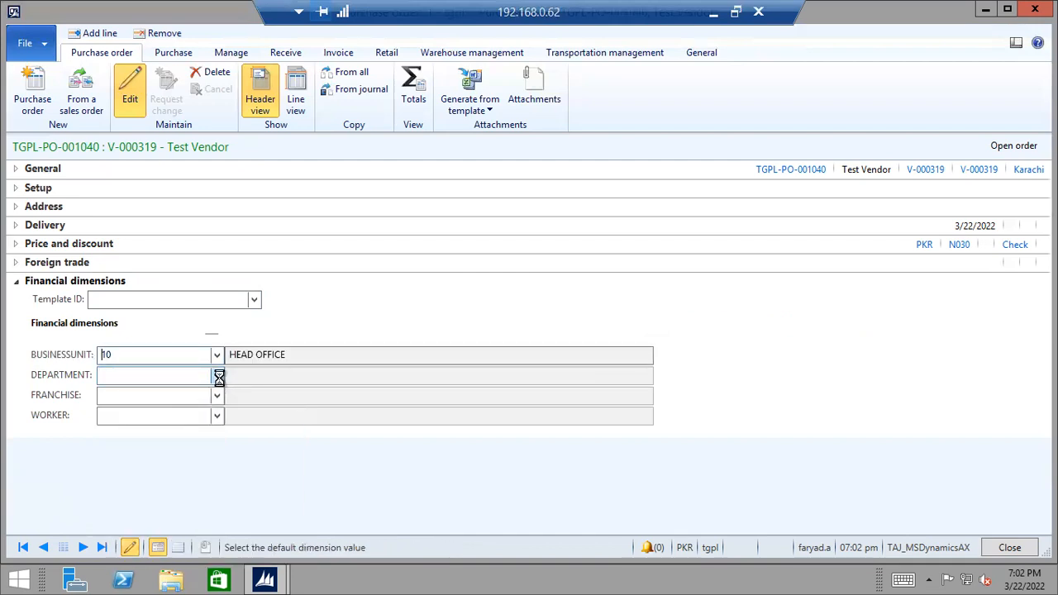
click(218, 375)
click(180, 242)
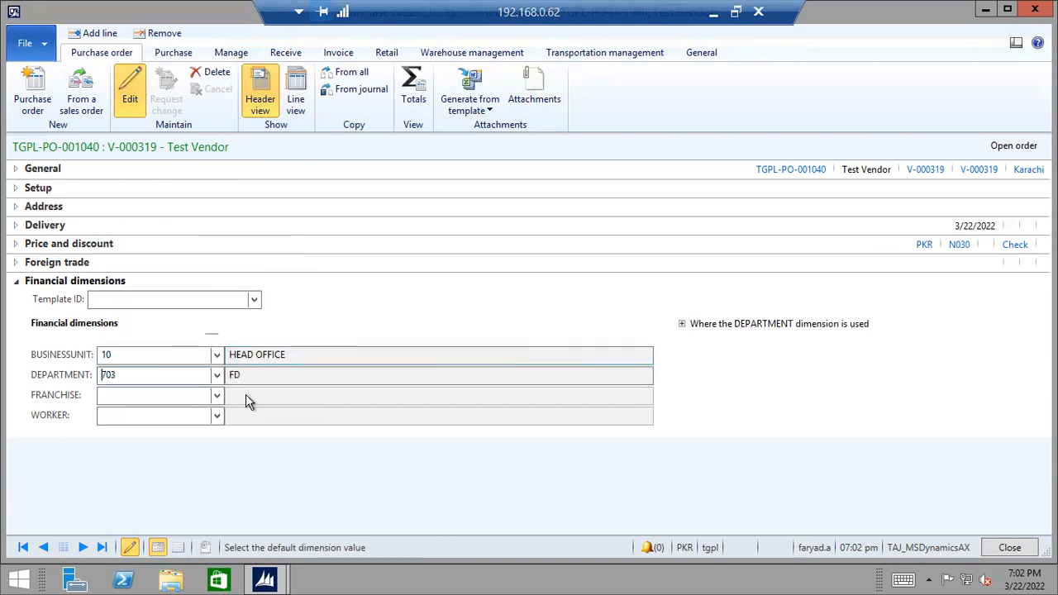
Review the available franchise dimension values and the worker field, leaving both empty.
click(192, 398)
click(218, 395)
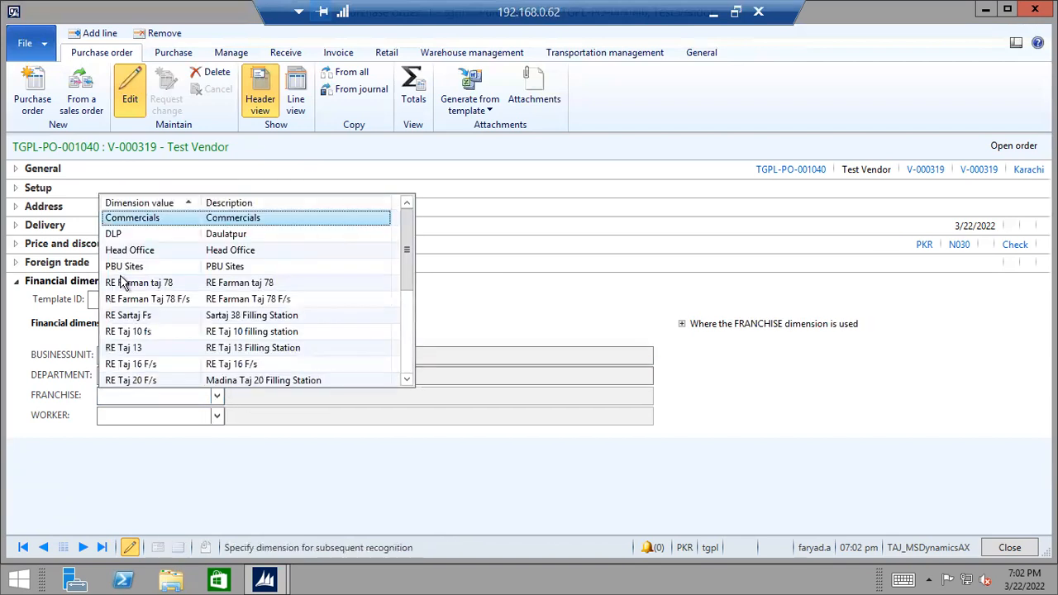
scroll(216, 313, down, 5)
scroll(217, 313, down, 5)
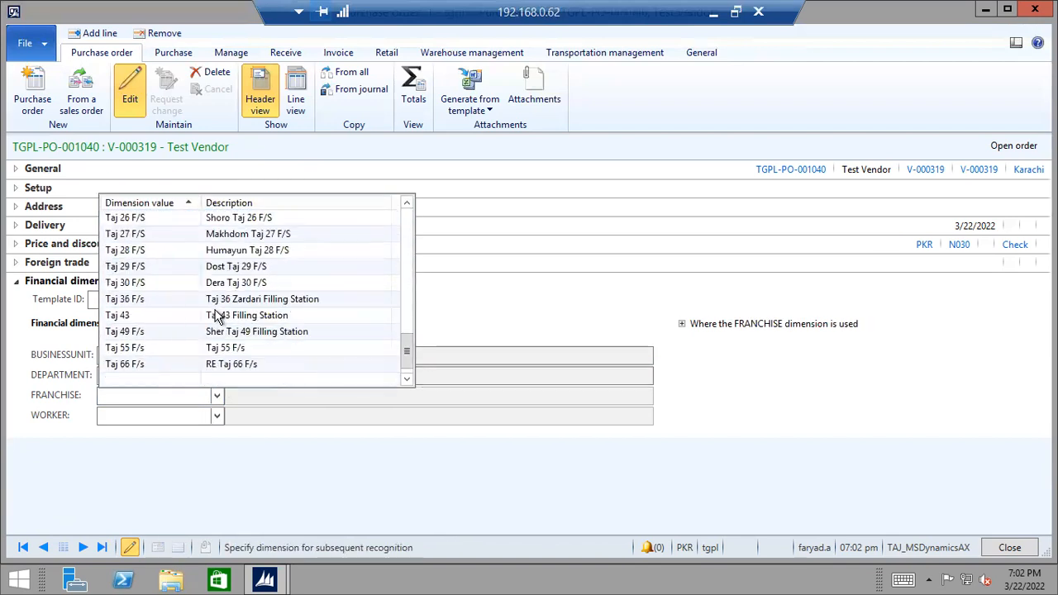
click(128, 416)
click(146, 374)
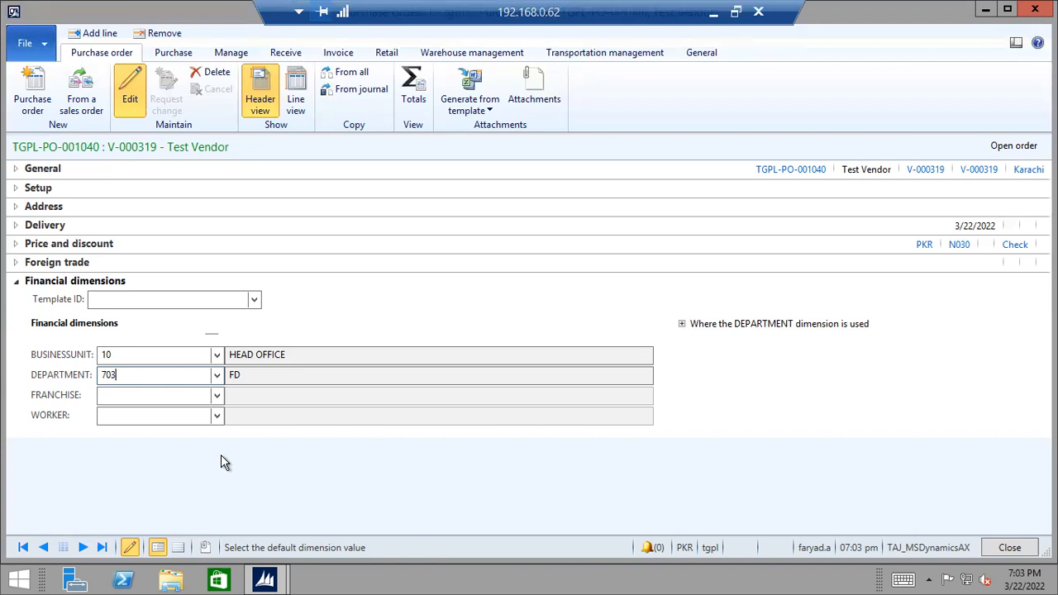
click(107, 412)
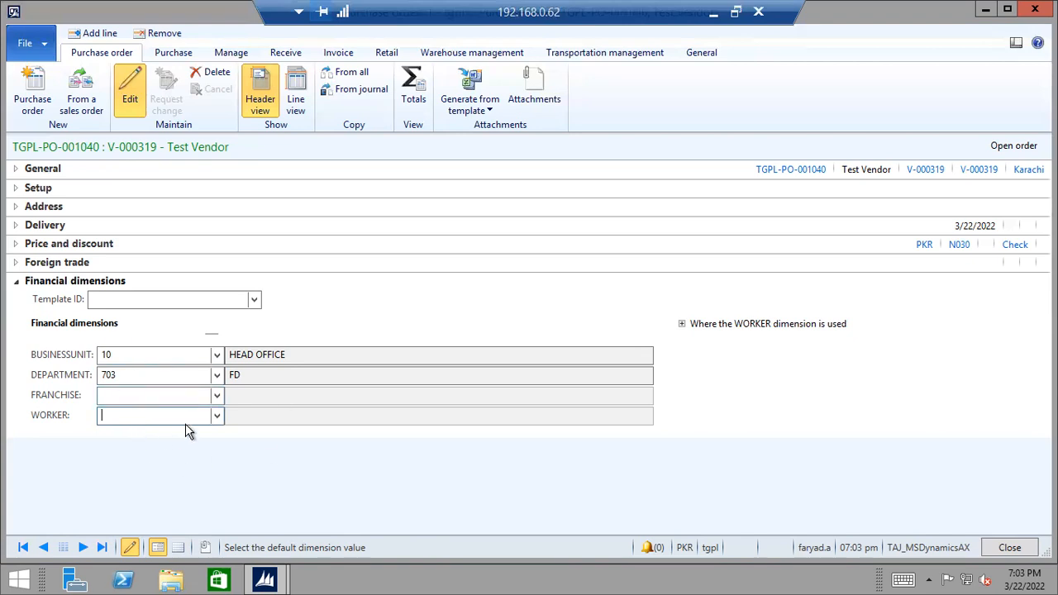
Compare the line view with the header view, collapse the Financial dimensions section and return to the order lines.
click(294, 89)
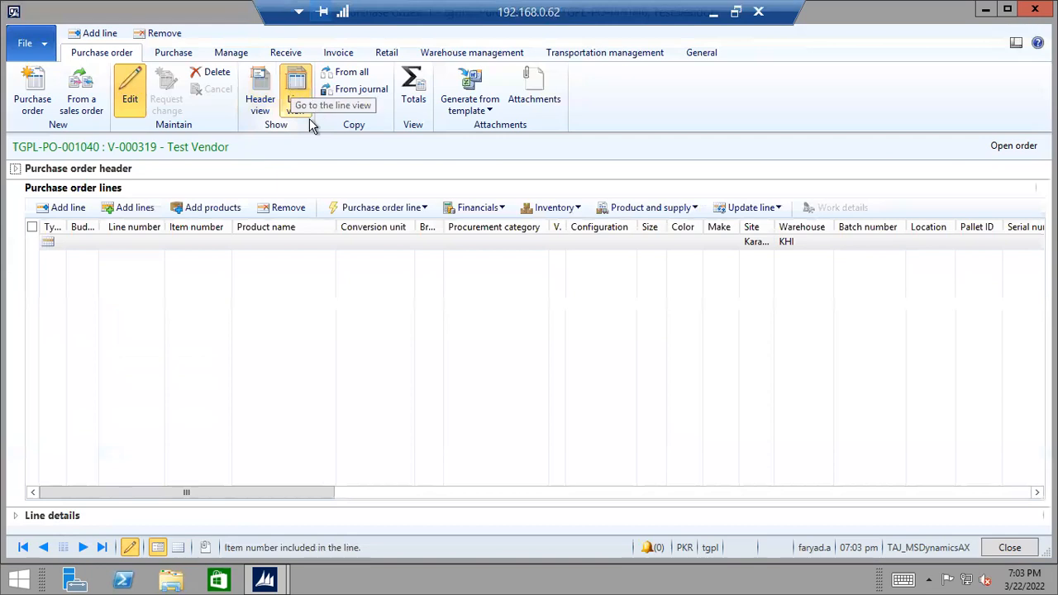
click(261, 78)
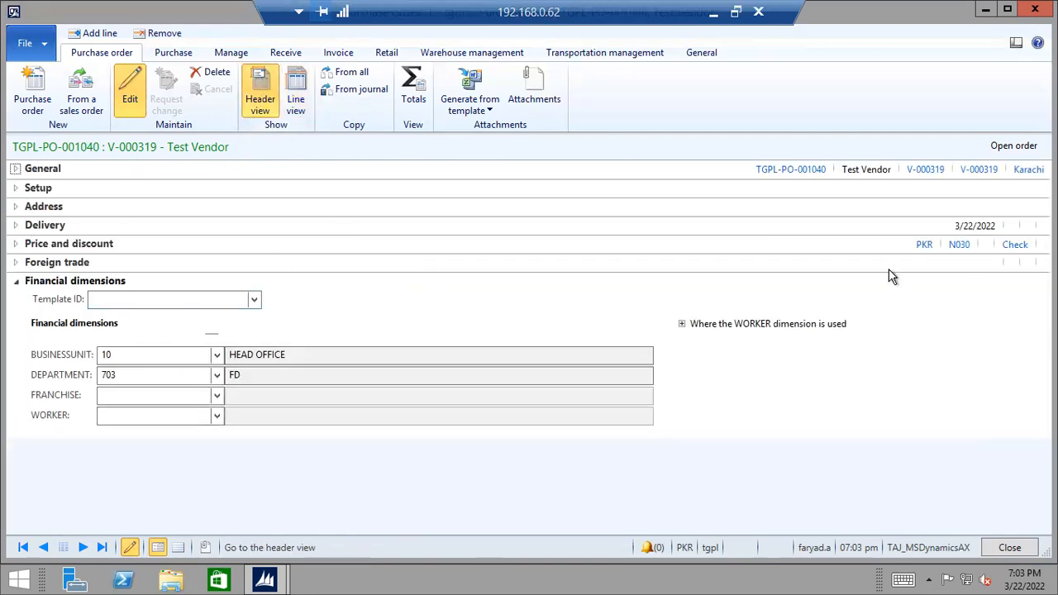
click(14, 280)
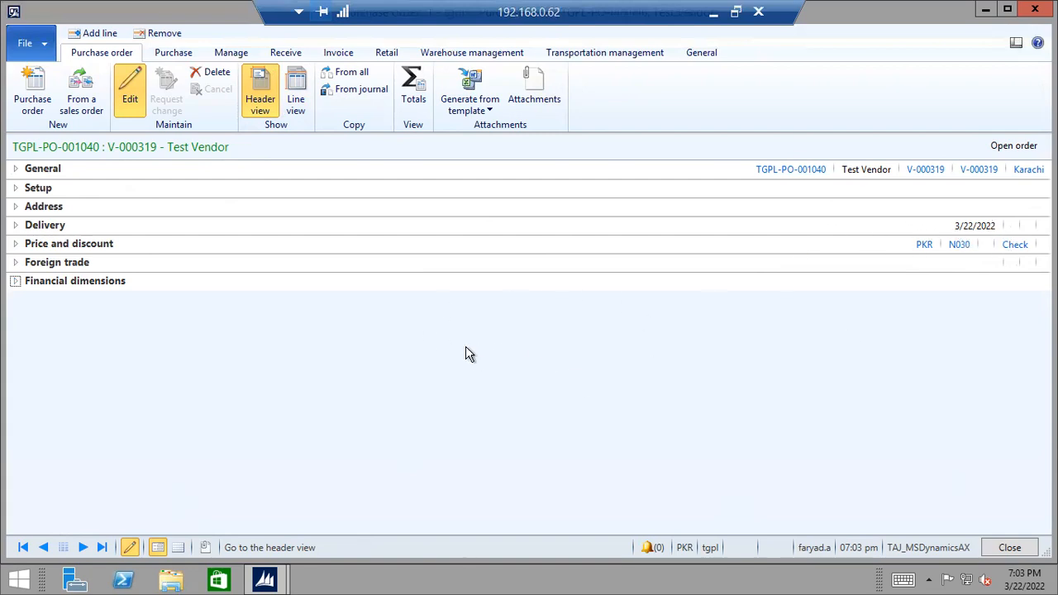
click(296, 82)
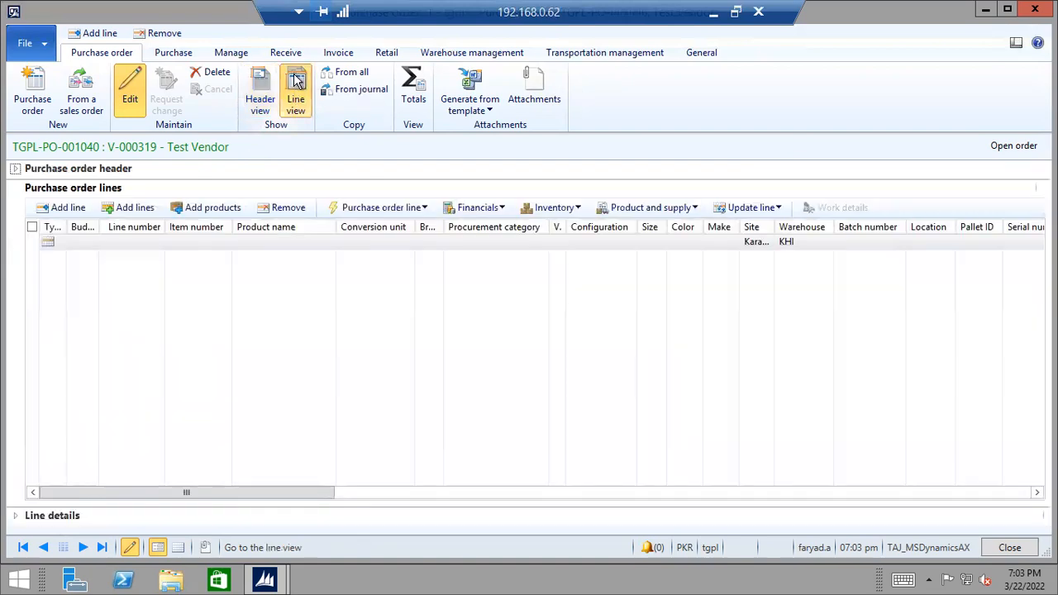
Add a second empty purchase order line and remove it.
click(112, 241)
click(66, 213)
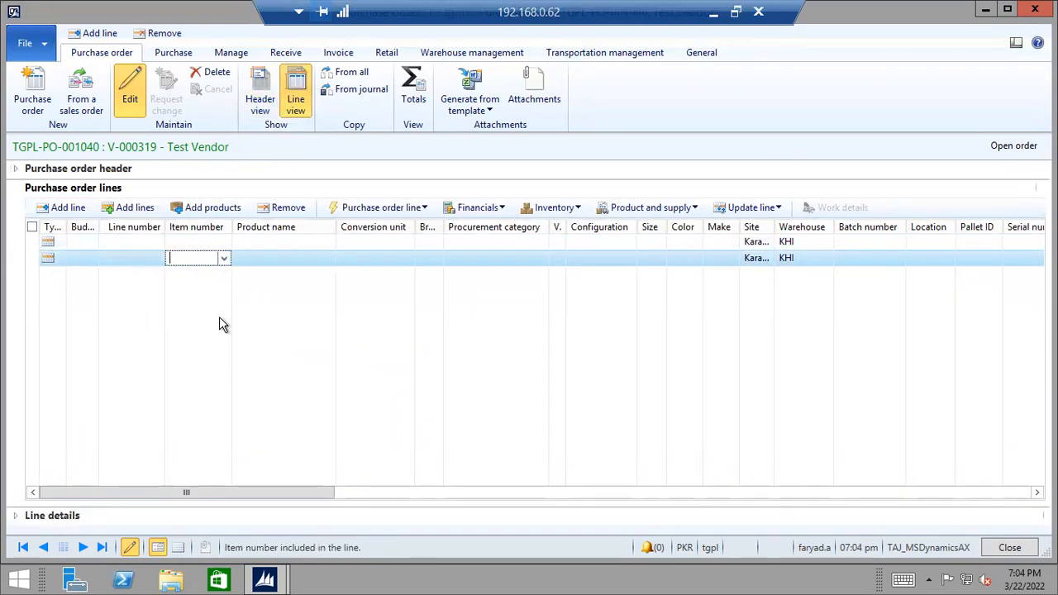
click(264, 210)
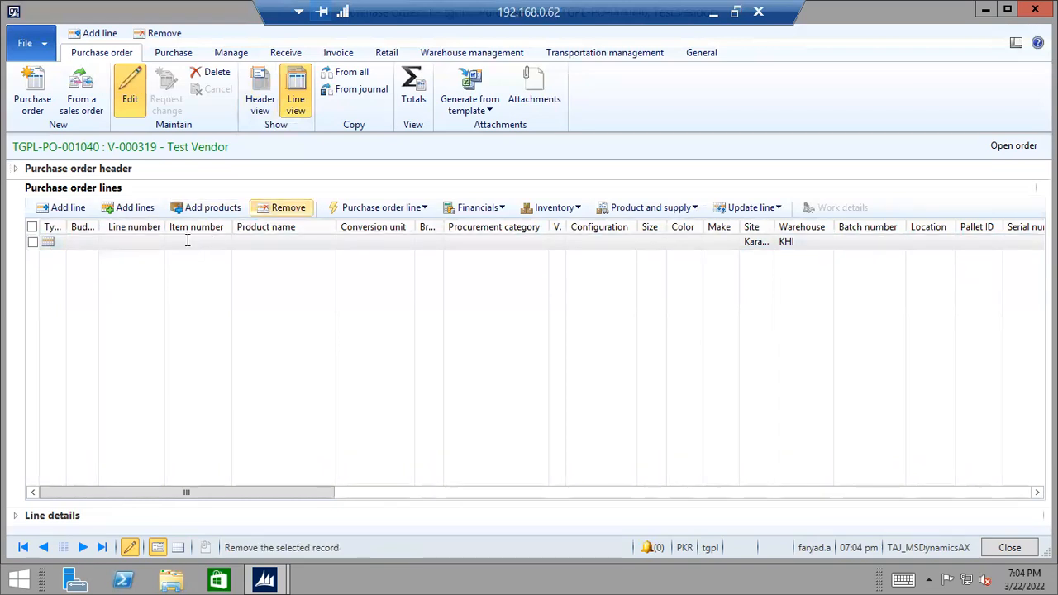
Review the forms for creating several lines and for adding products, closing both without adding anything.
click(117, 241)
click(135, 208)
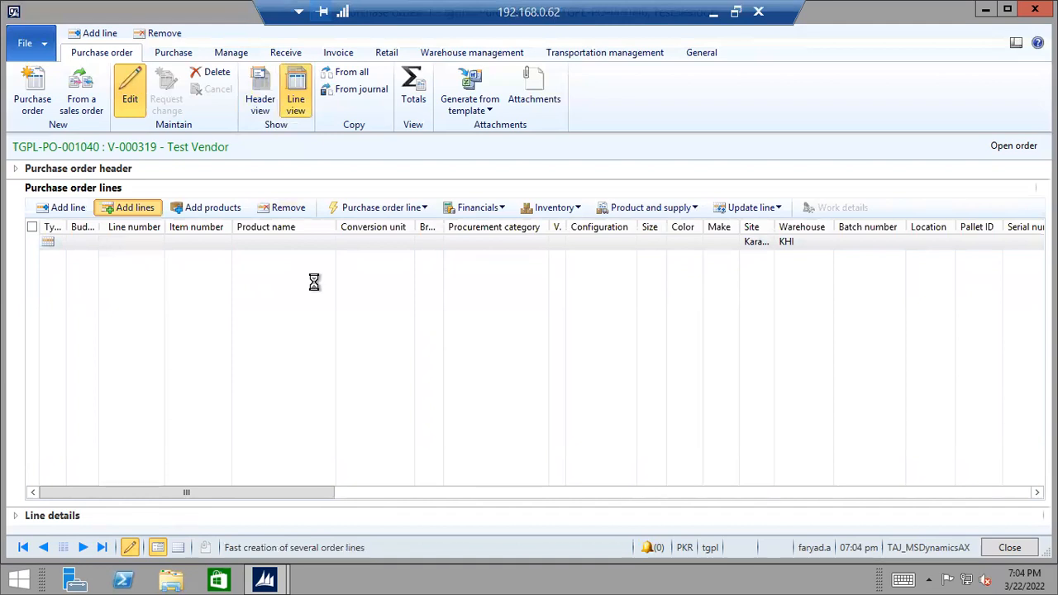
click(666, 453)
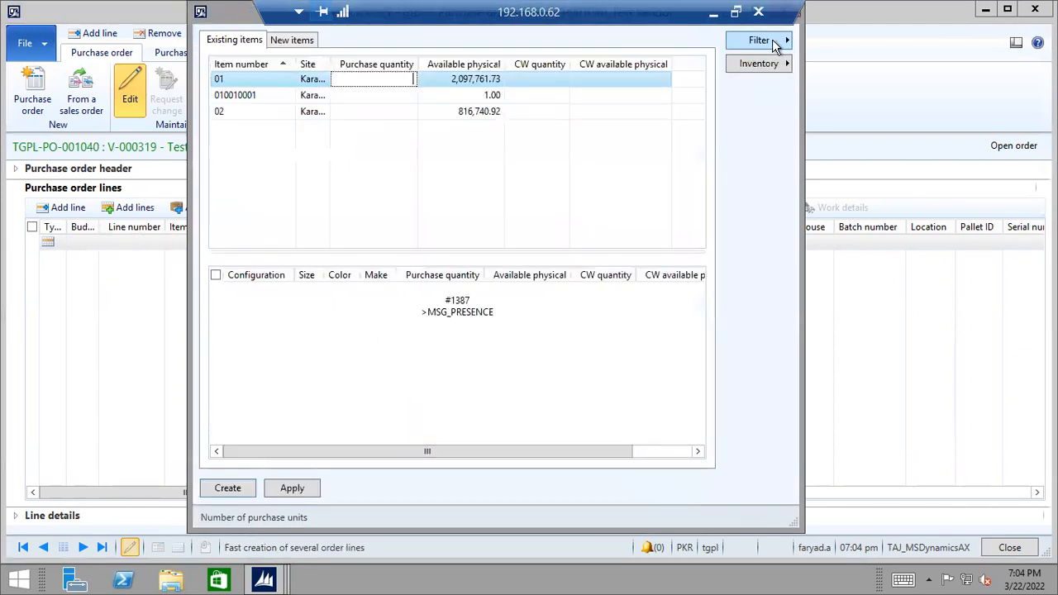
drag(199, 11, 208, 40)
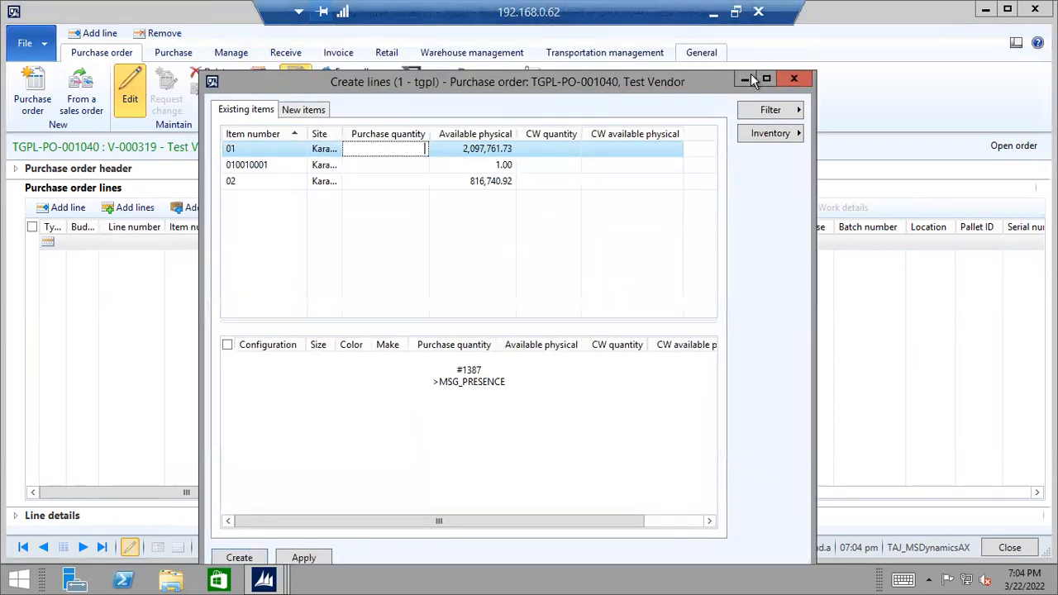
click(796, 78)
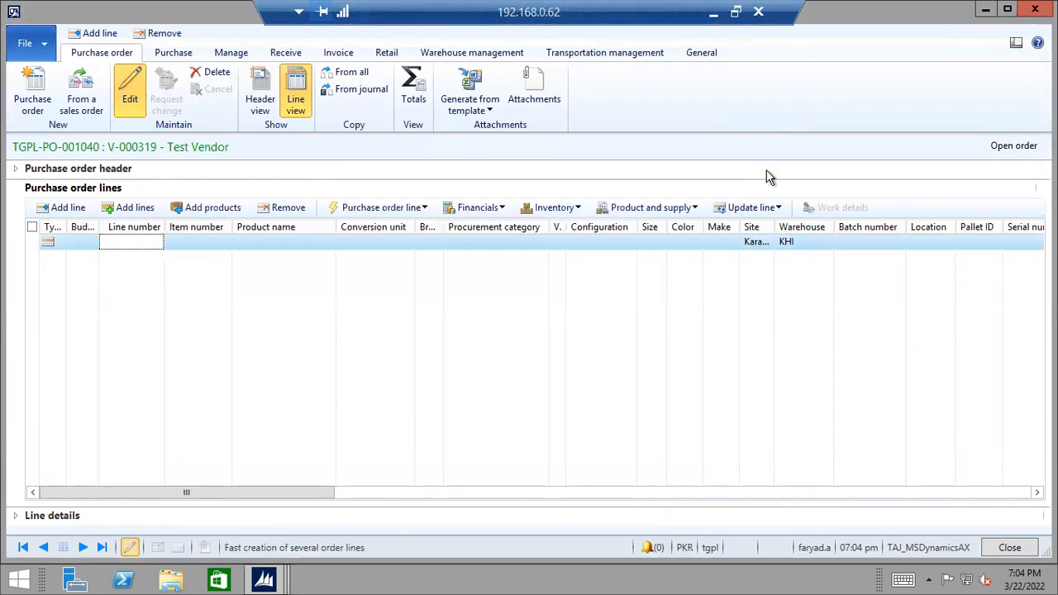
click(182, 212)
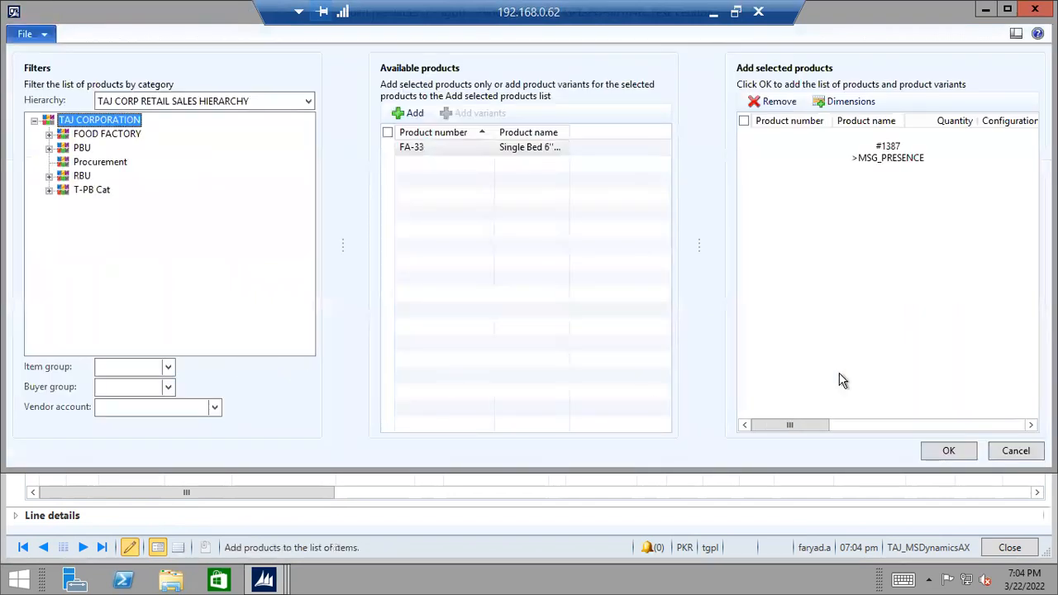
click(1015, 453)
Choose item 010010001 (Laptop Corei3) for the empty purchase order line.
click(175, 242)
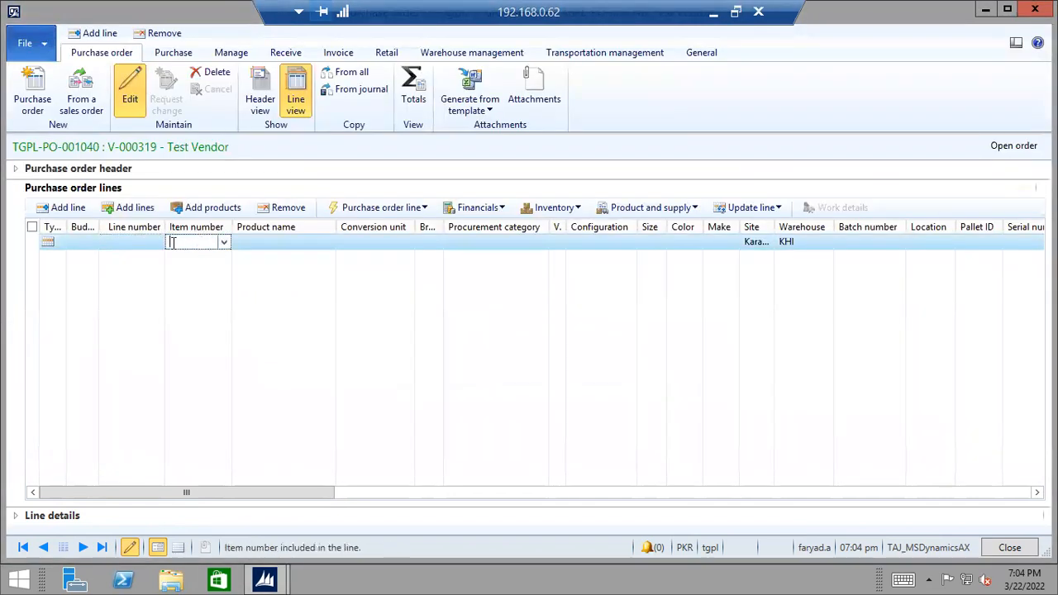
click(223, 242)
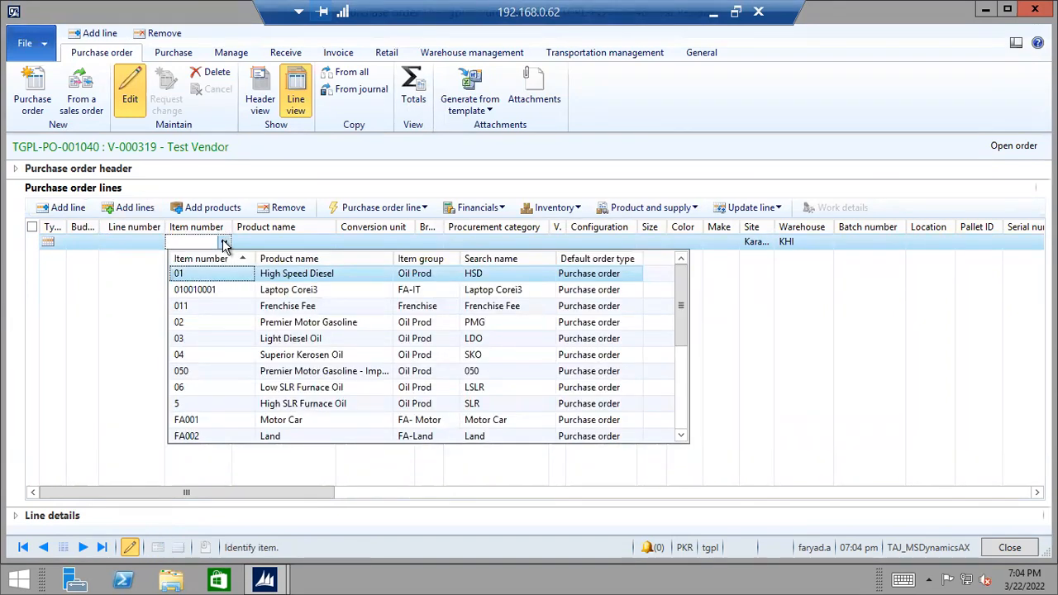
click(200, 289)
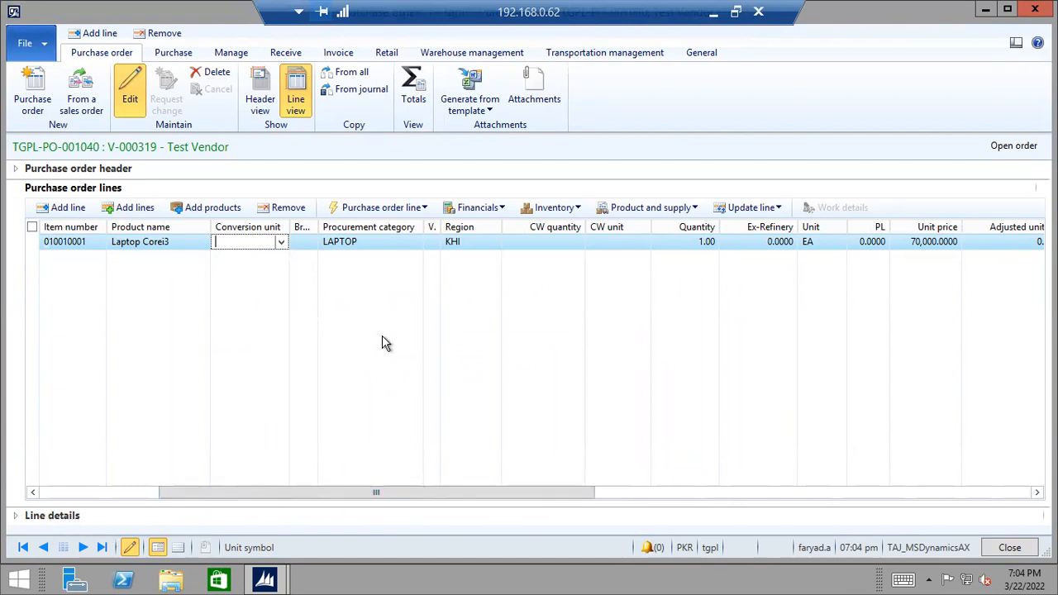
Set the unit price of the laptop line to 90,000.
drag(529, 493, 685, 496)
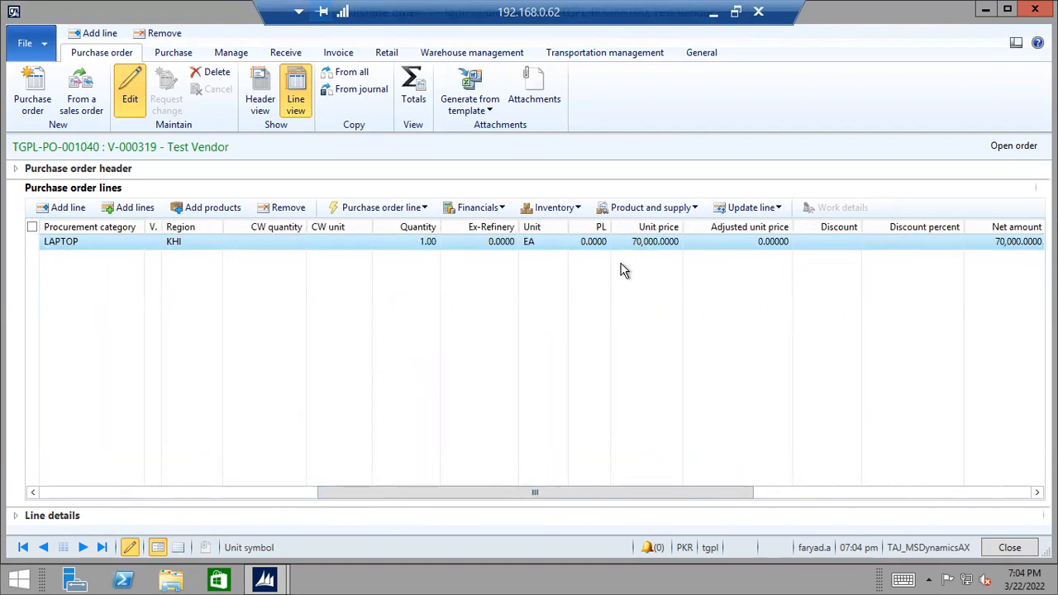
click(629, 241)
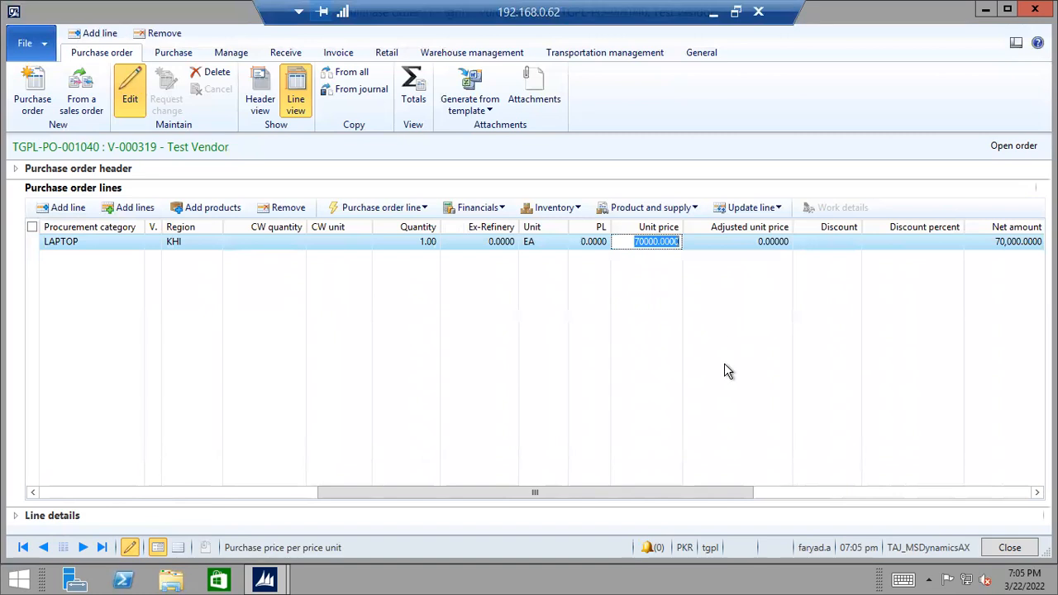
text(90,0)
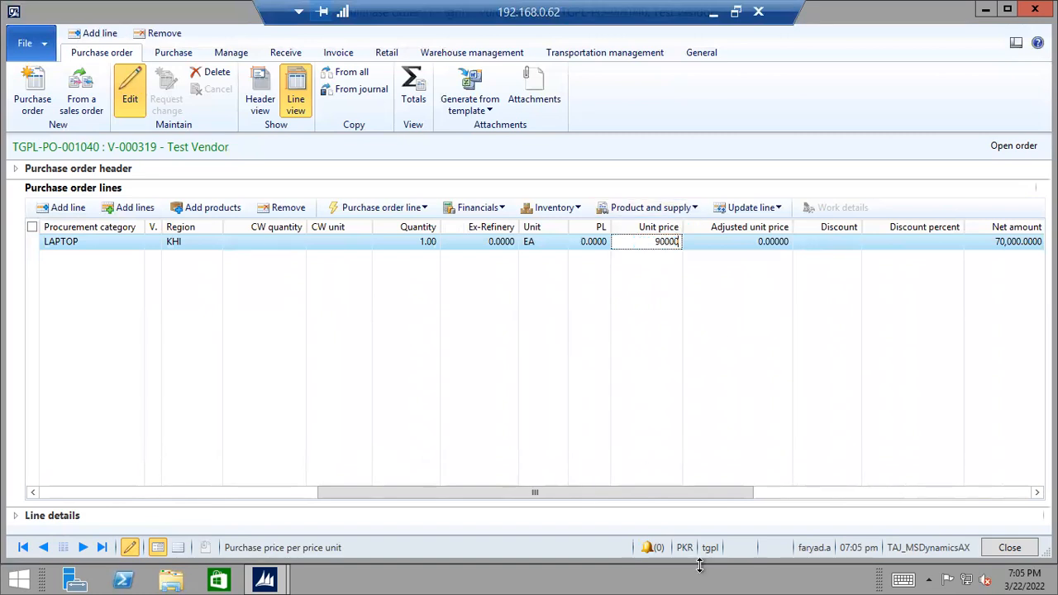
text(00)
key(Tab)
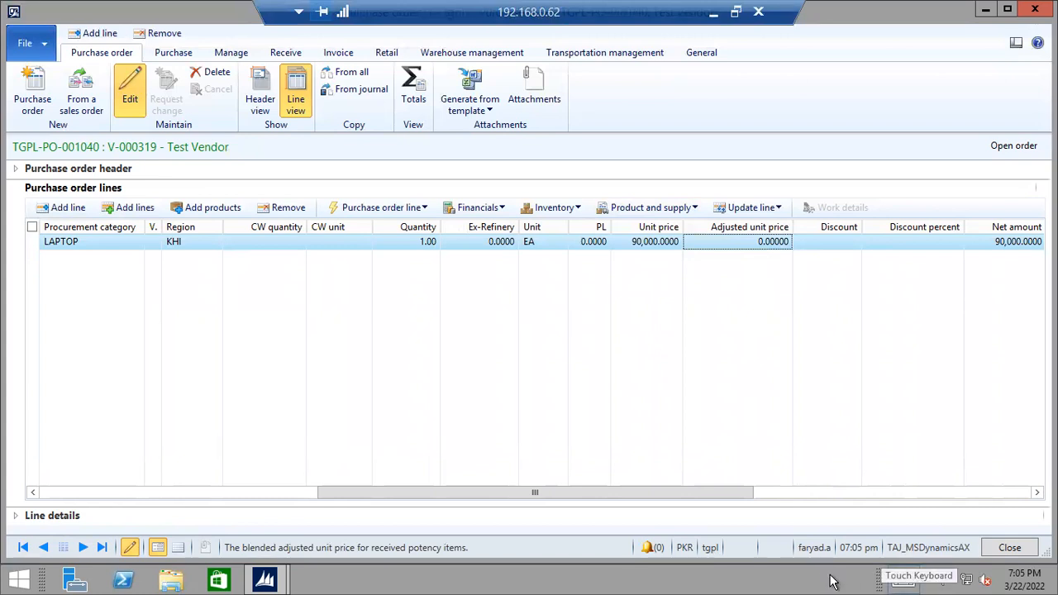
Expand the line details of the laptop line and examine its general information and text field.
click(233, 491)
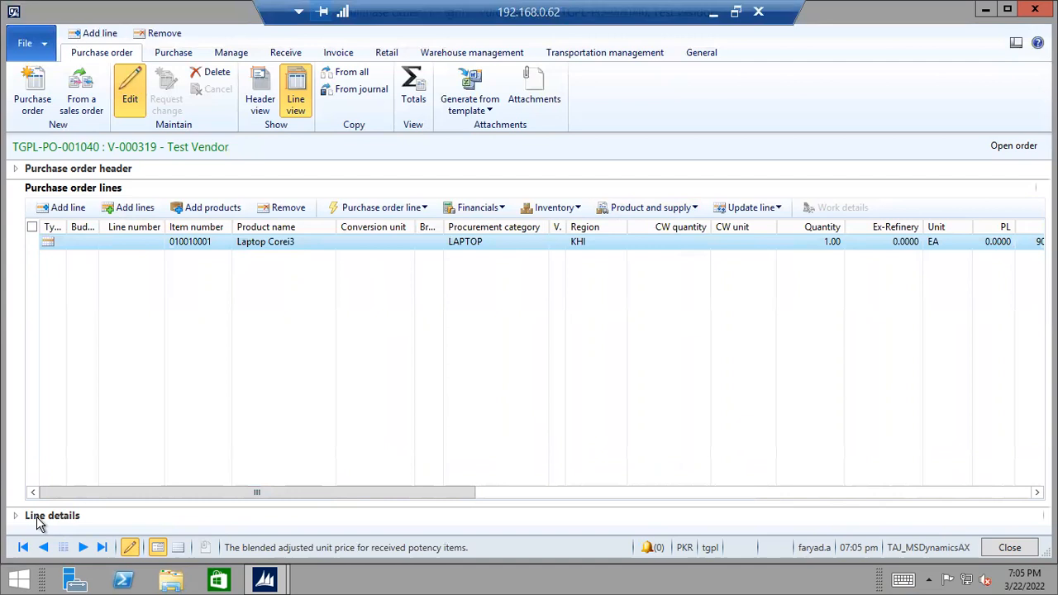
click(16, 515)
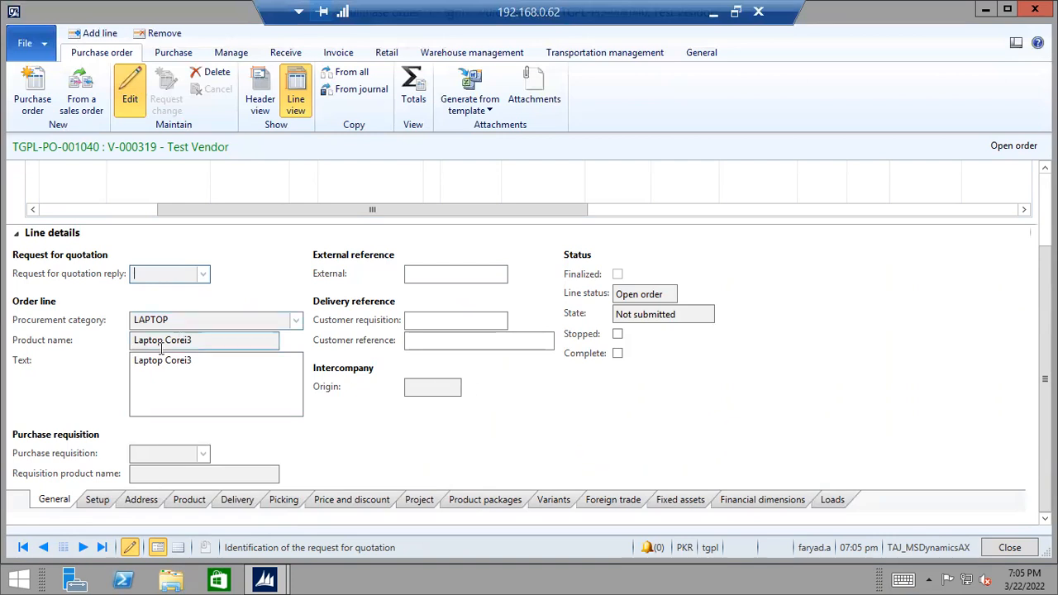
click(264, 391)
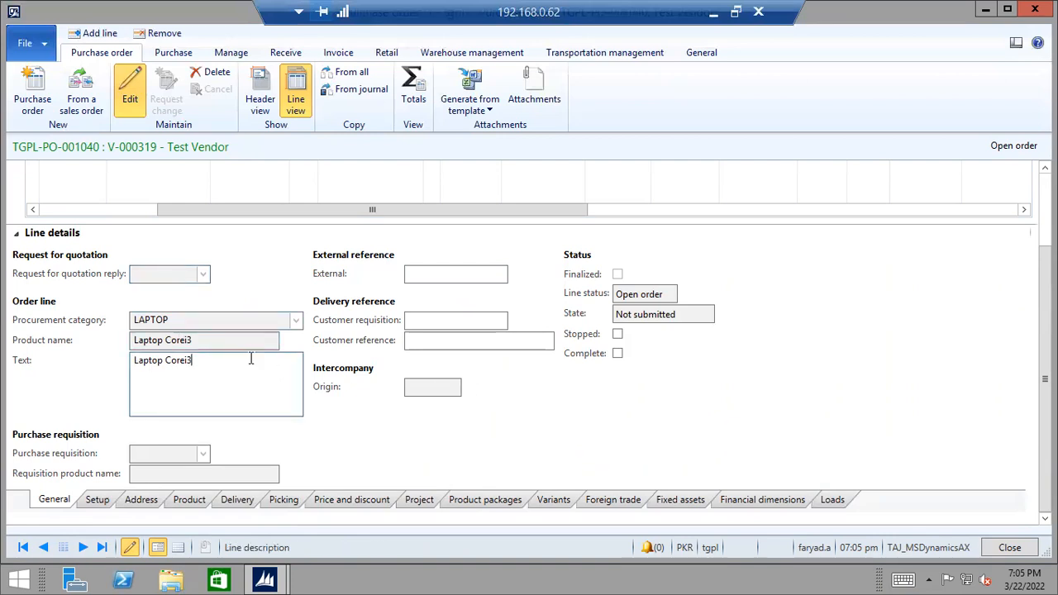
Review the laptop line's setup and address details, and enter Laptop as its attention information.
click(96, 500)
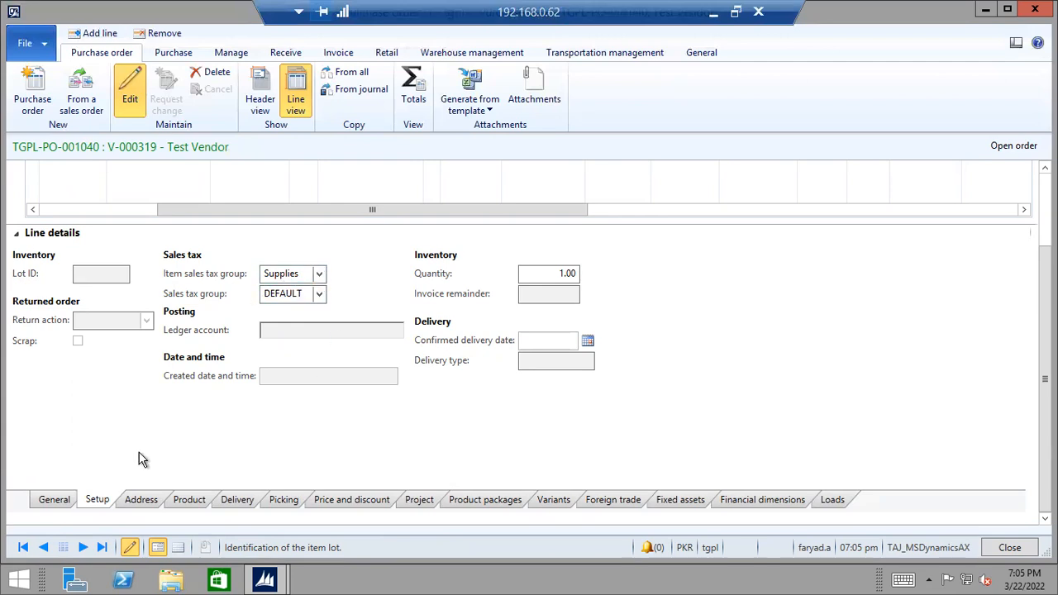
click(150, 502)
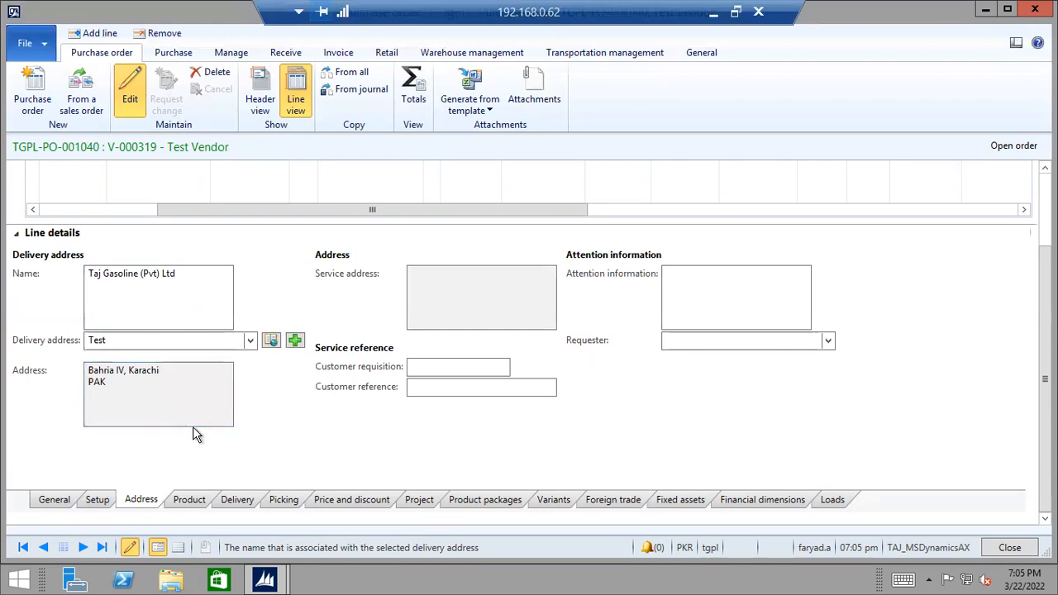
click(714, 295)
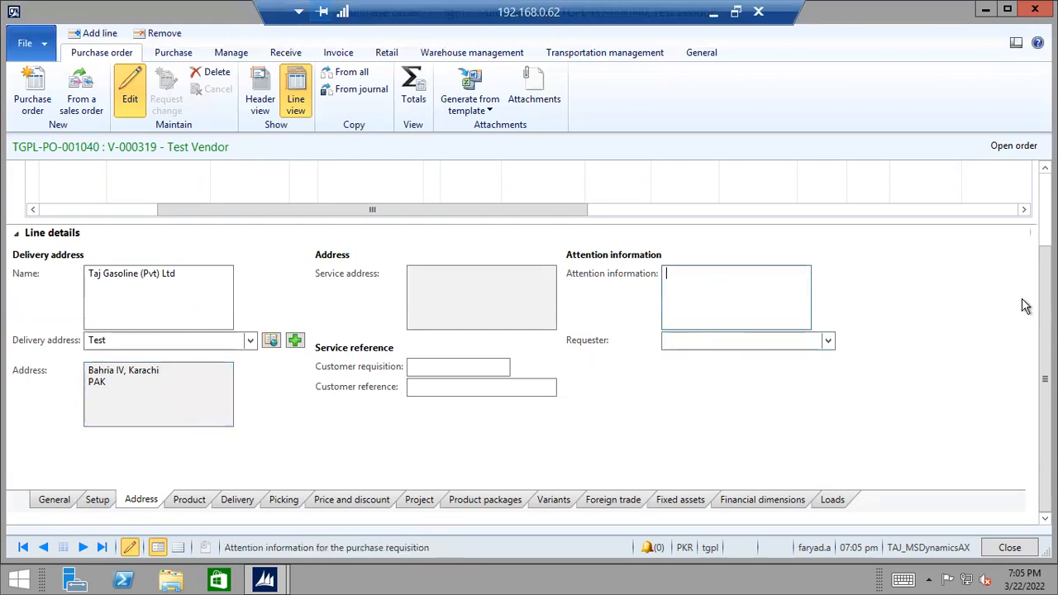
scroll(1025, 305, up, 3)
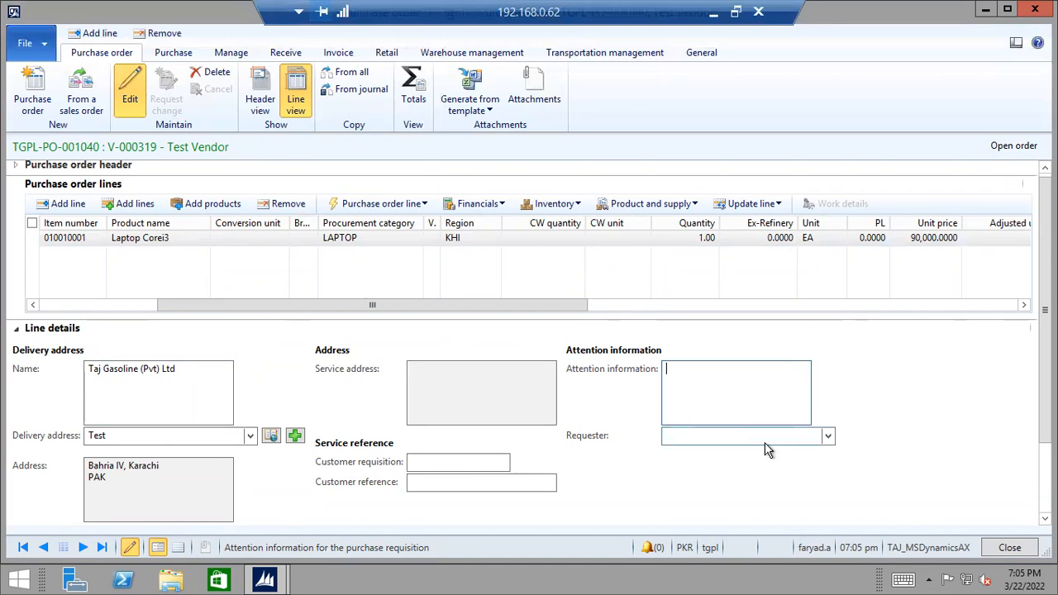
text(T)
text(Lap)
text(t)
text(op)
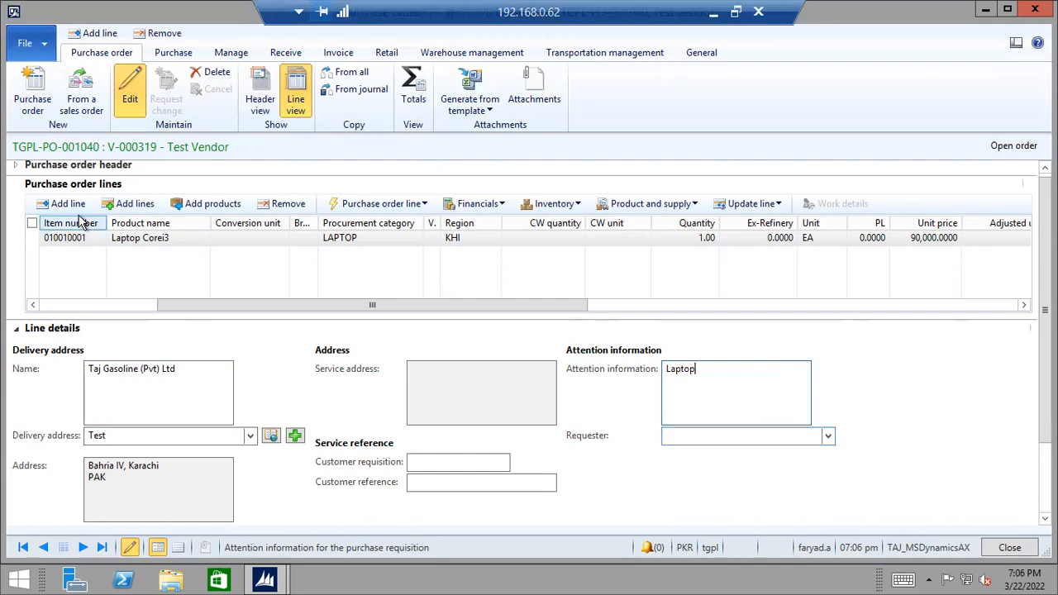
Add a second purchase order line and try item 050 (Premier Motor Gasoline - Import) on it.
click(164, 256)
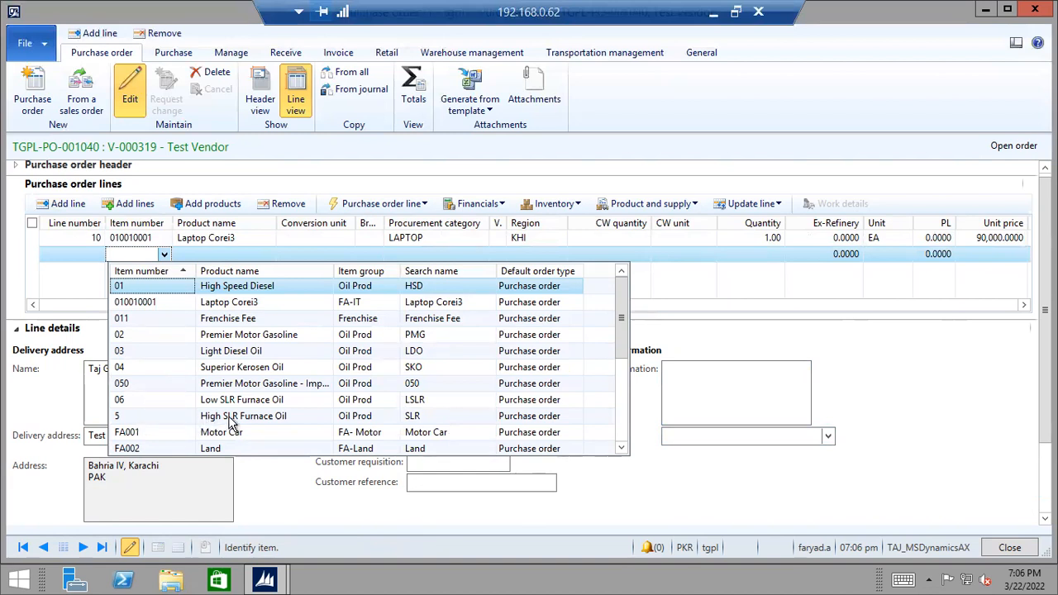
click(232, 384)
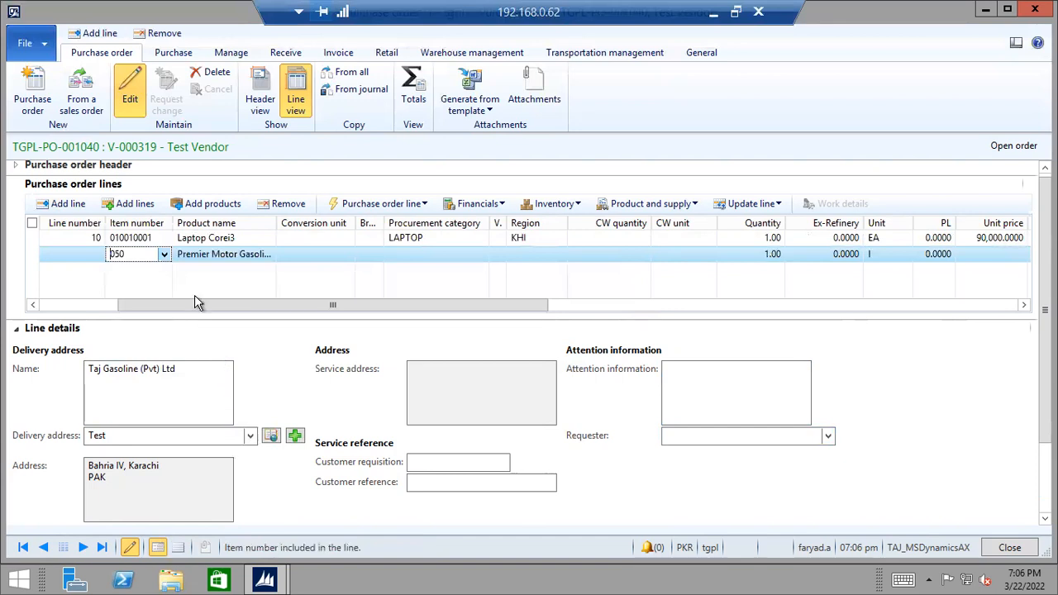
click(159, 289)
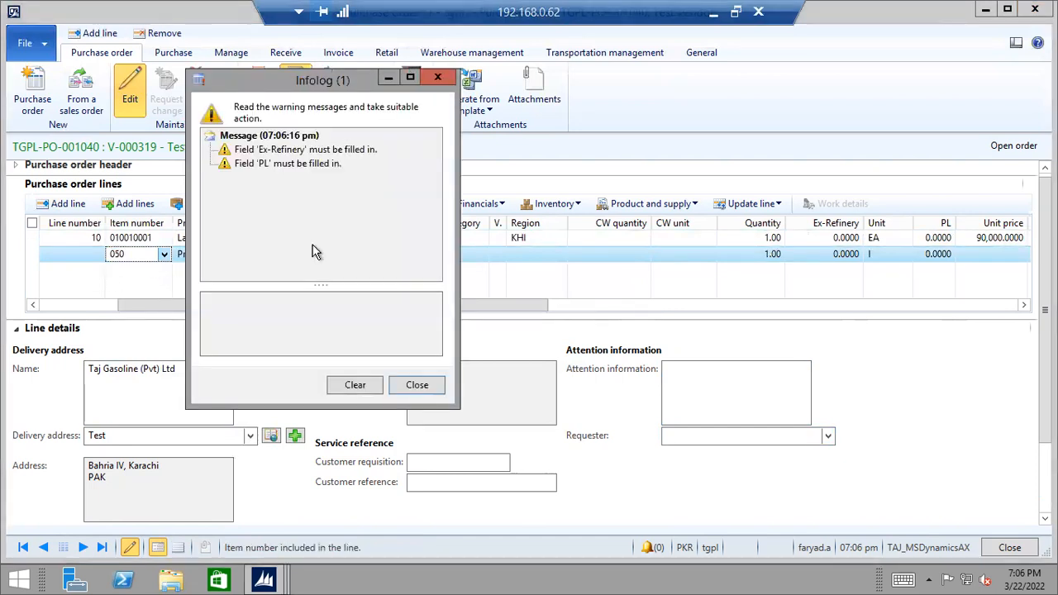
click(415, 386)
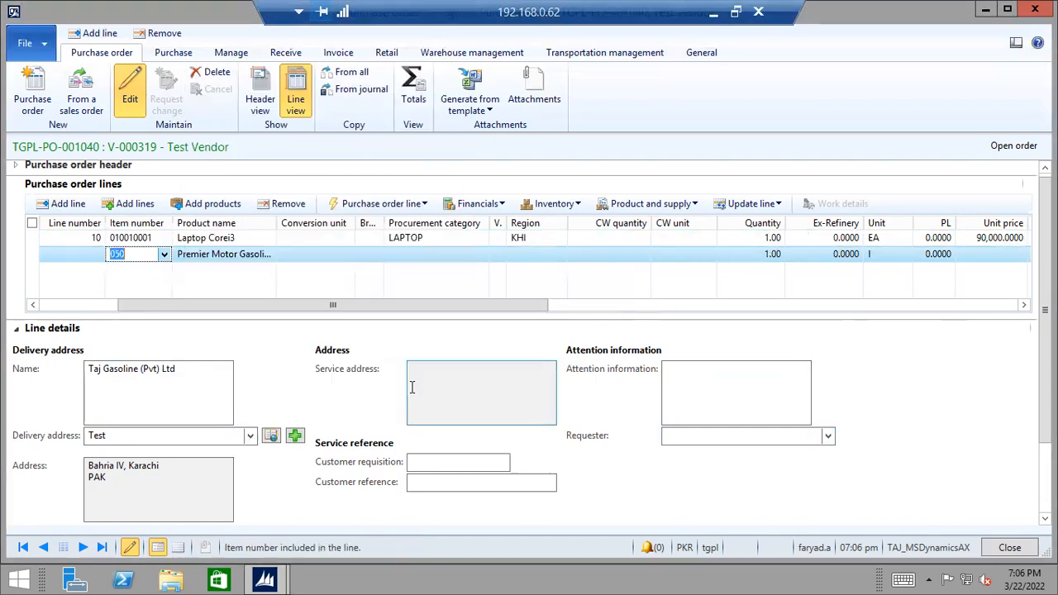
Try item FA001 (Motor Car) on the new line and read the full warning about the vendor.
click(162, 255)
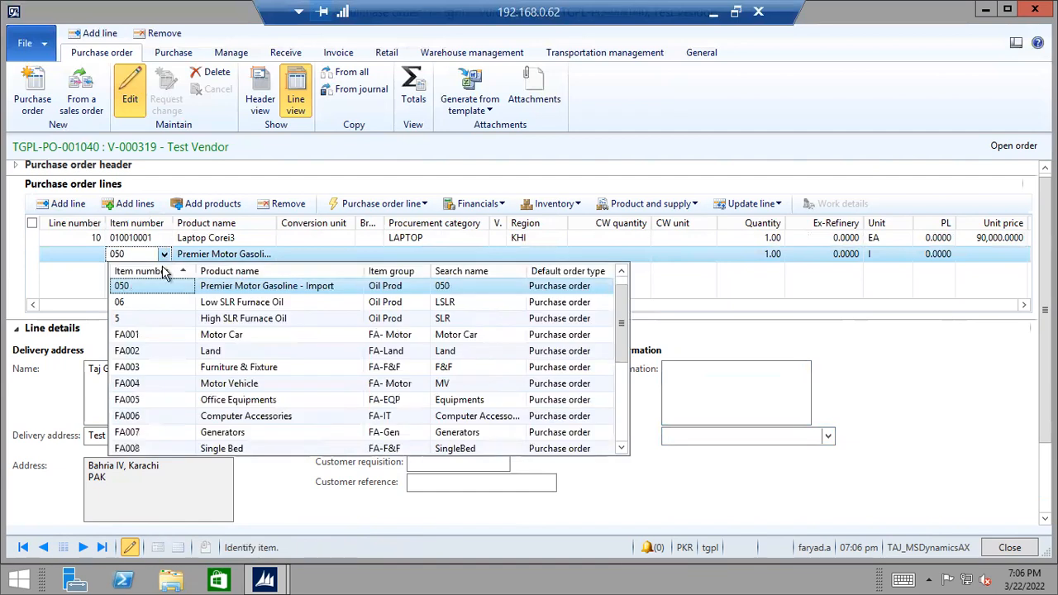
click(129, 335)
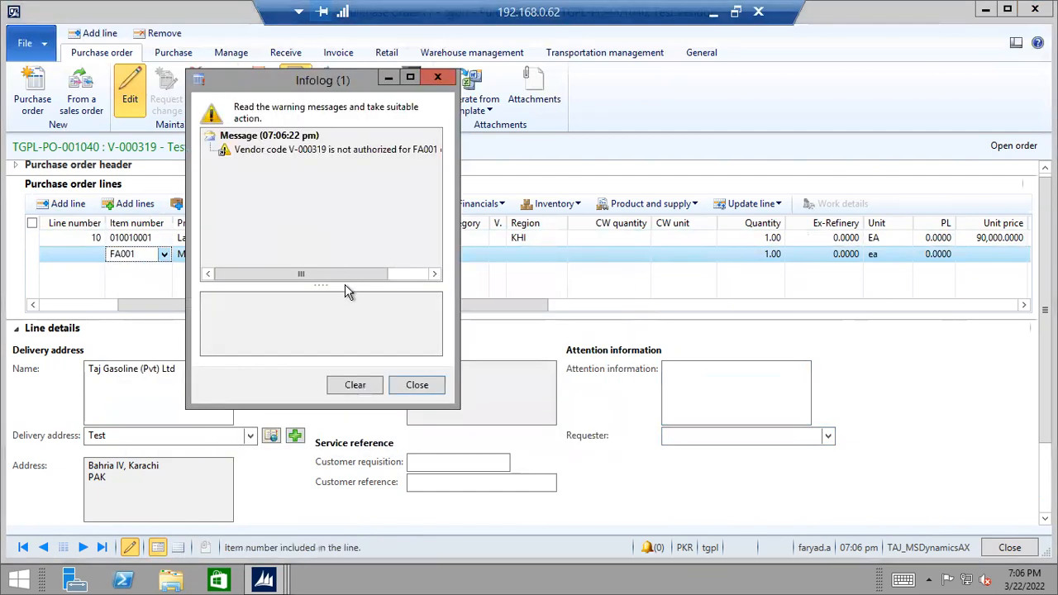
click(416, 385)
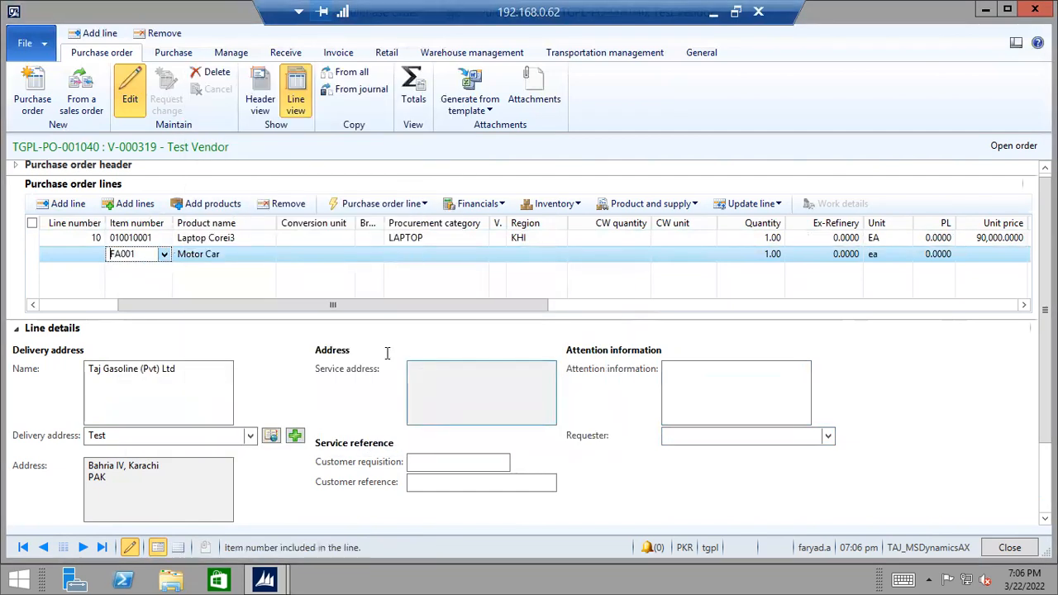
drag(149, 255, 56, 263)
key(BackSpace)
click(165, 254)
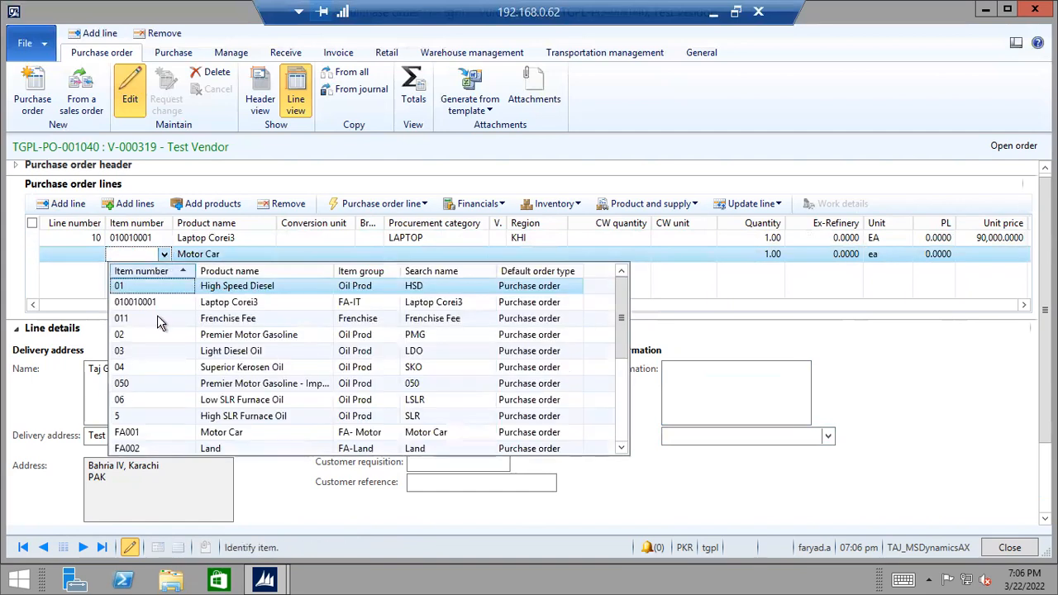
click(130, 432)
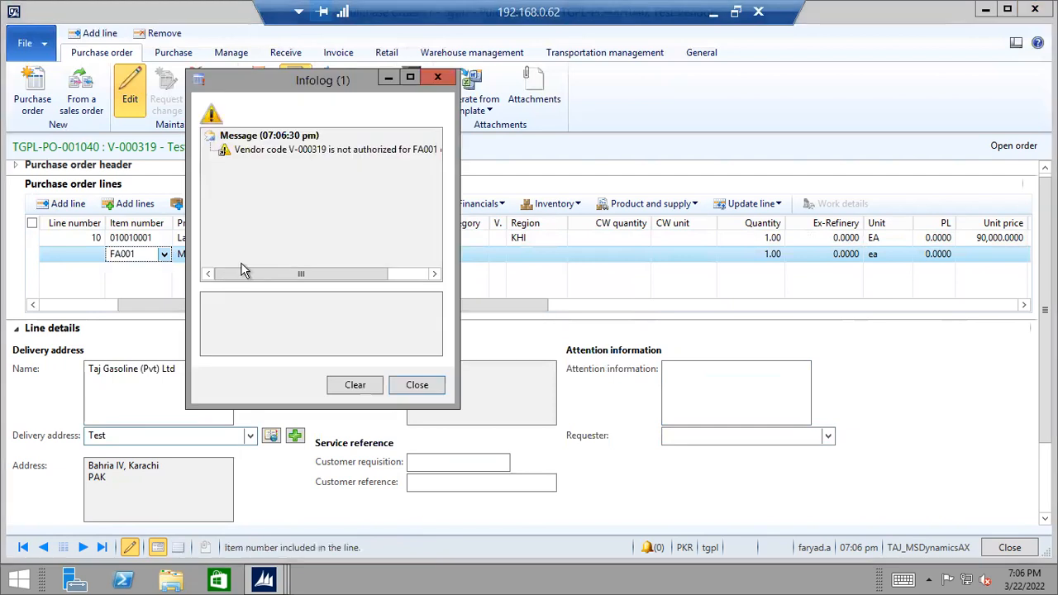
click(268, 150)
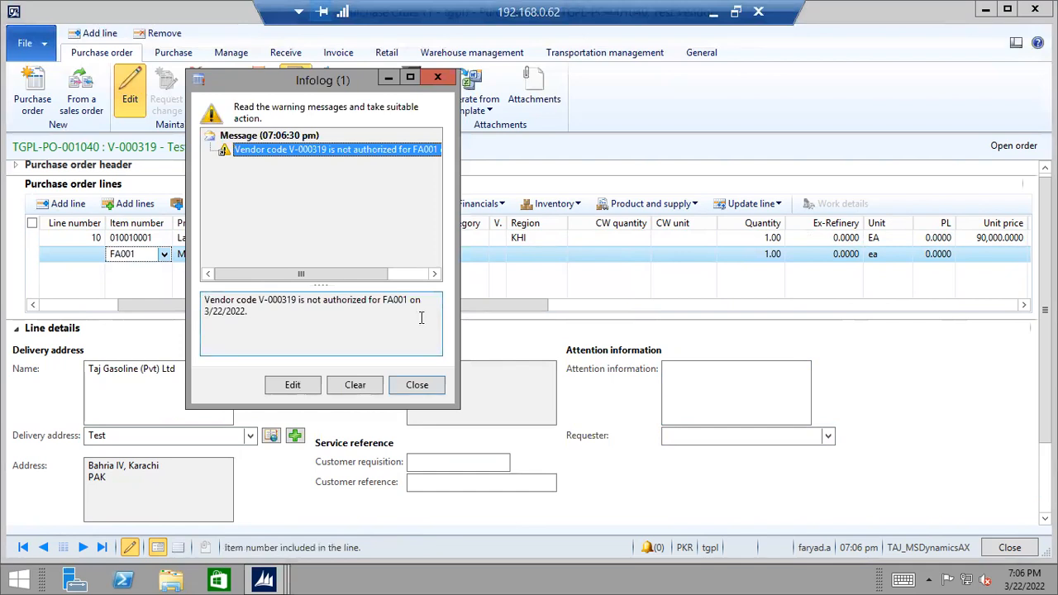
click(415, 385)
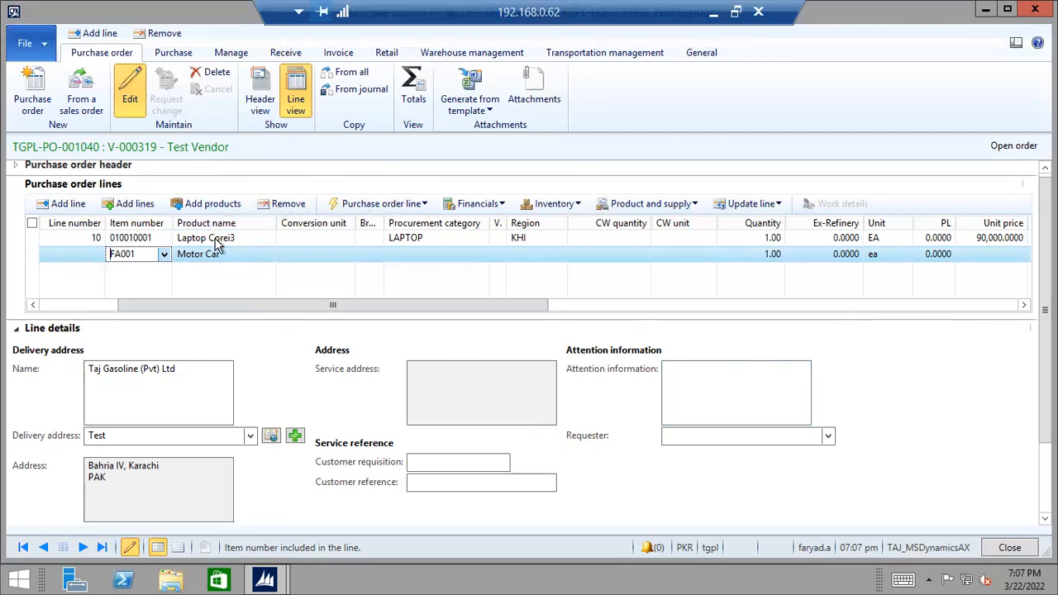
Try to save the Motor Car line by moving to the laptop line, widening the Brand column to check that field.
key(Tab)
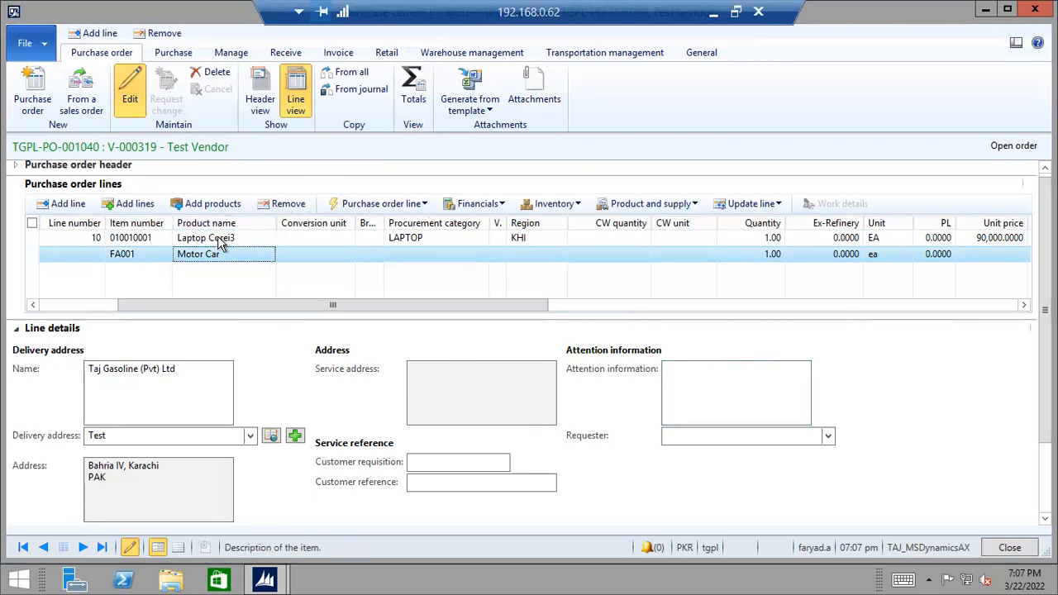
click(217, 237)
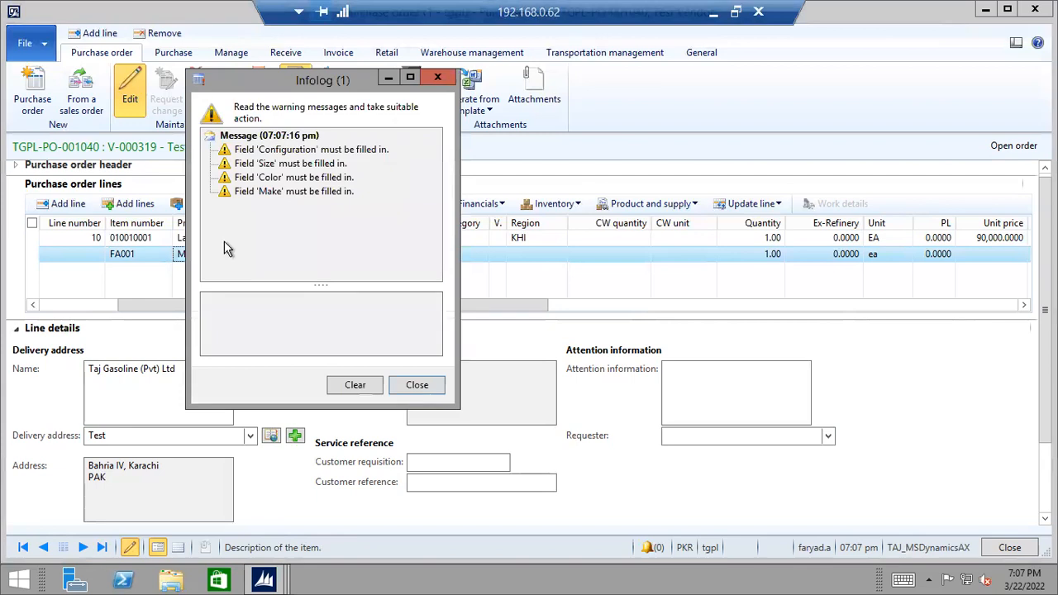
click(416, 383)
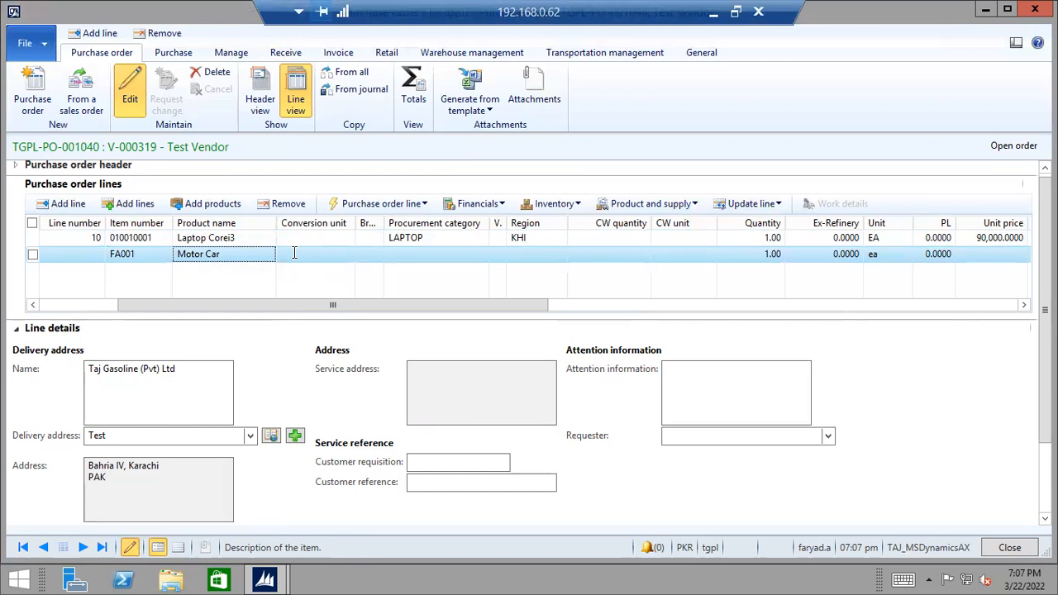
click(371, 253)
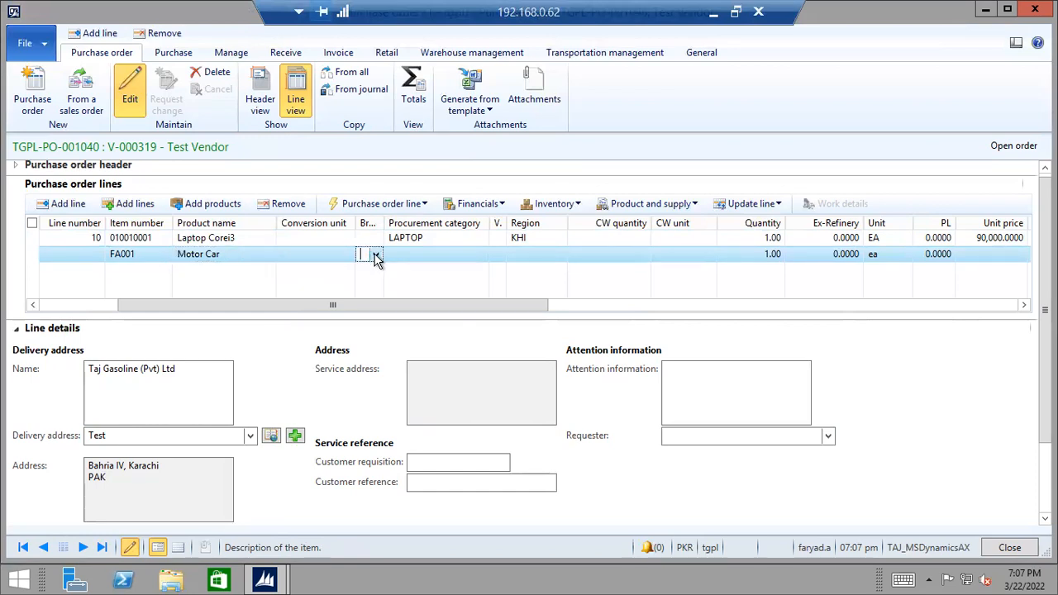
drag(382, 223, 408, 223)
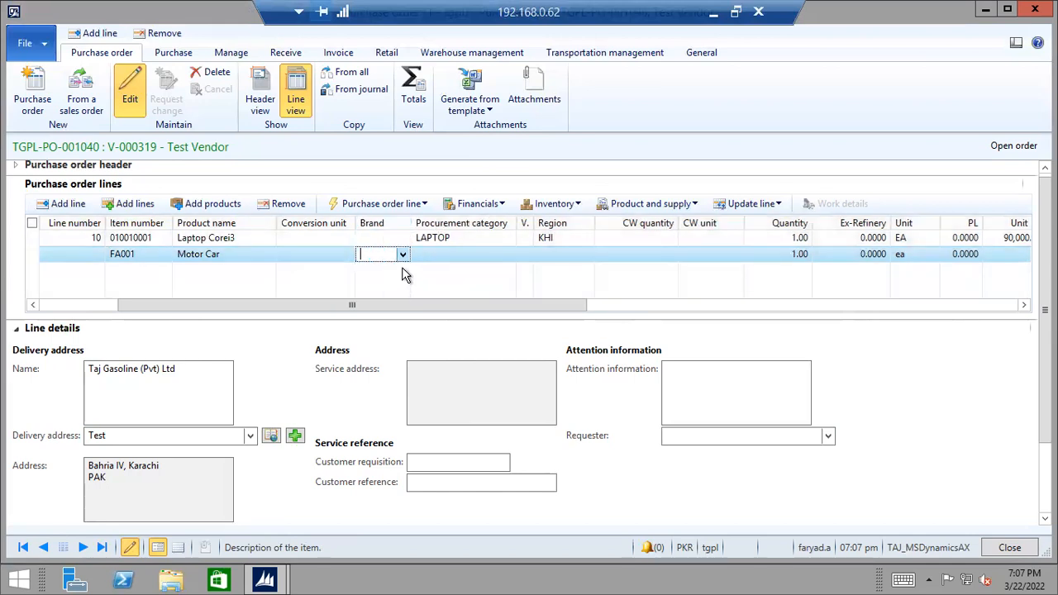
click(404, 257)
click(404, 256)
click(447, 256)
click(236, 240)
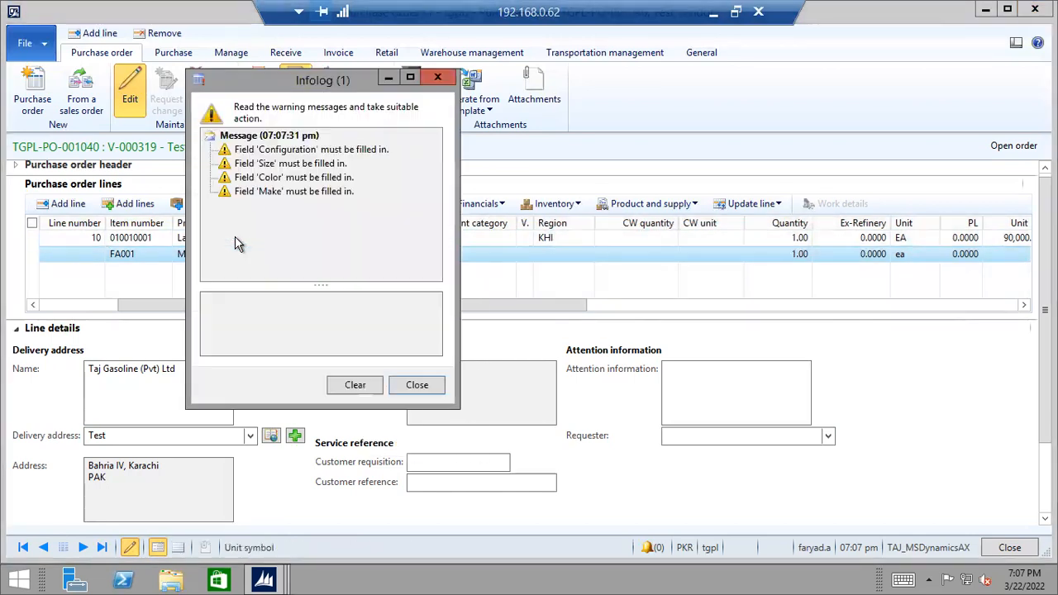
click(416, 384)
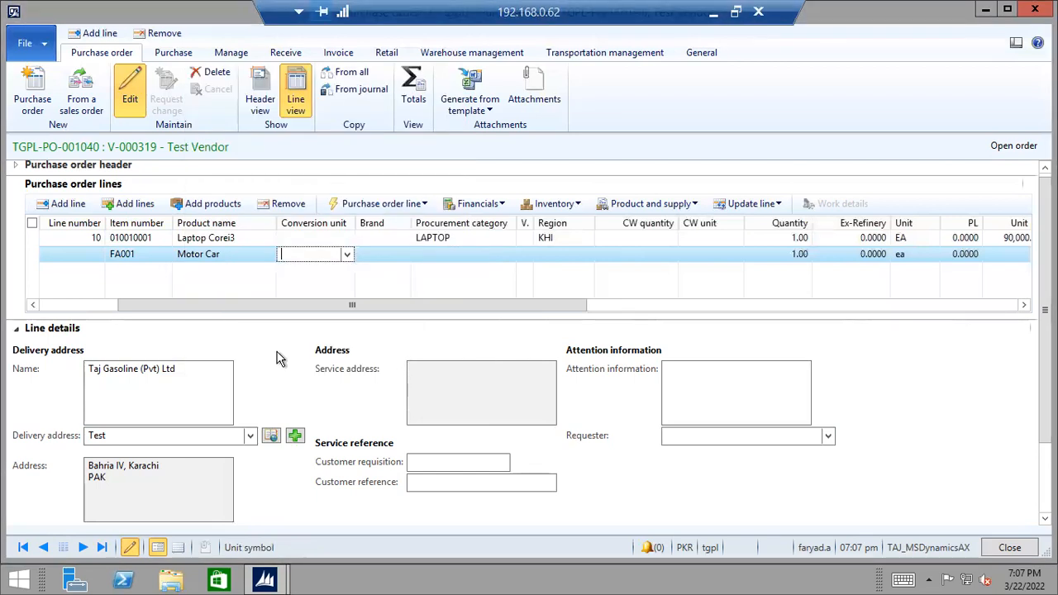
Remove the Motor Car line from the purchase order lines.
click(29, 304)
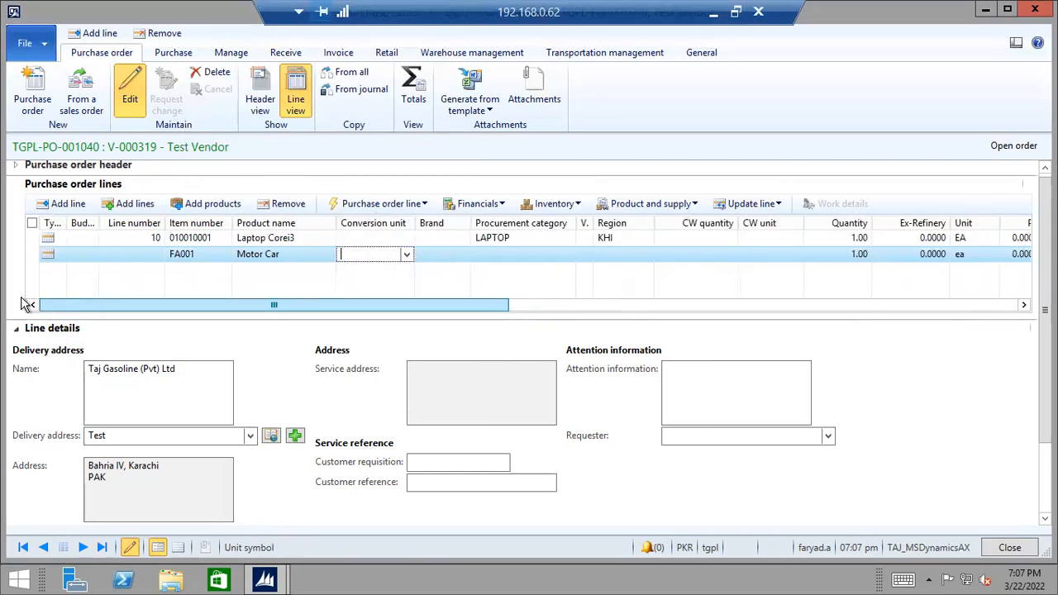
drag(196, 304, 12, 307)
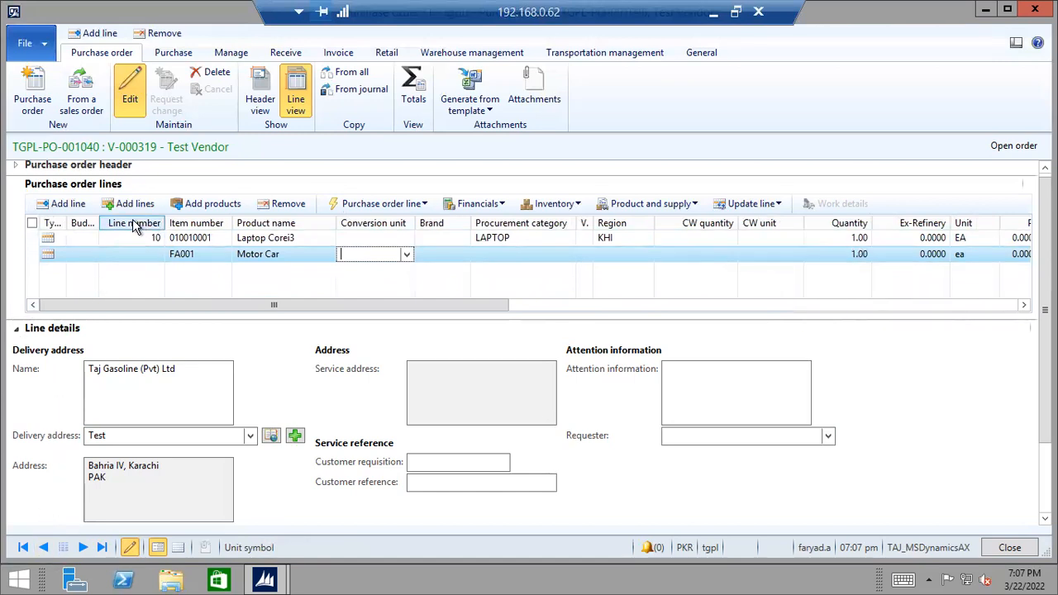
click(287, 203)
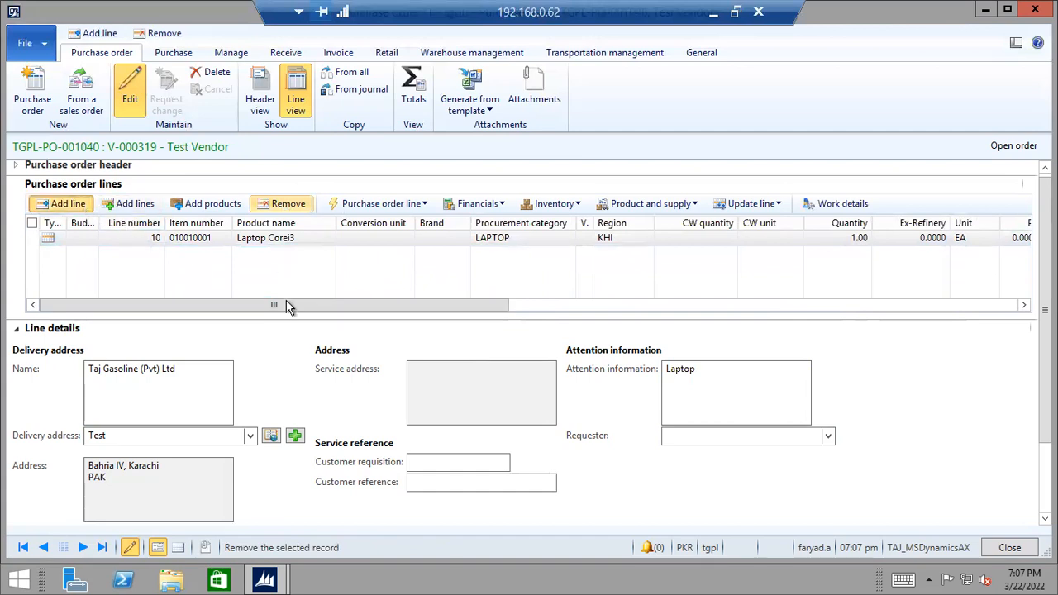
Add a purchase order line for item FA003 (Furniture & Fixture) and dismiss the vendor warning.
click(62, 203)
click(225, 256)
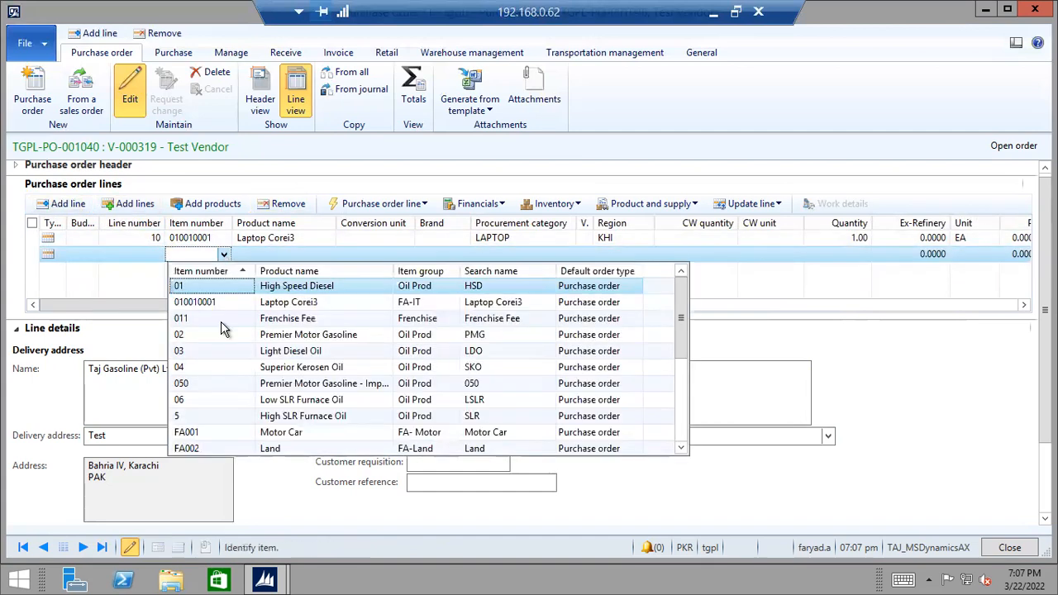
scroll(289, 403, down, 2)
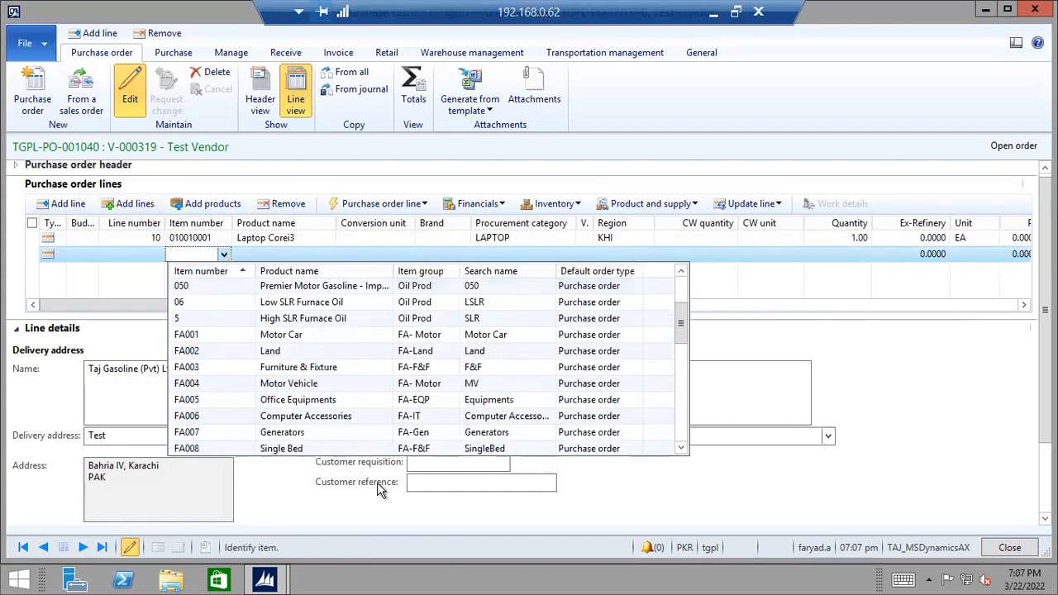
click(285, 367)
click(397, 150)
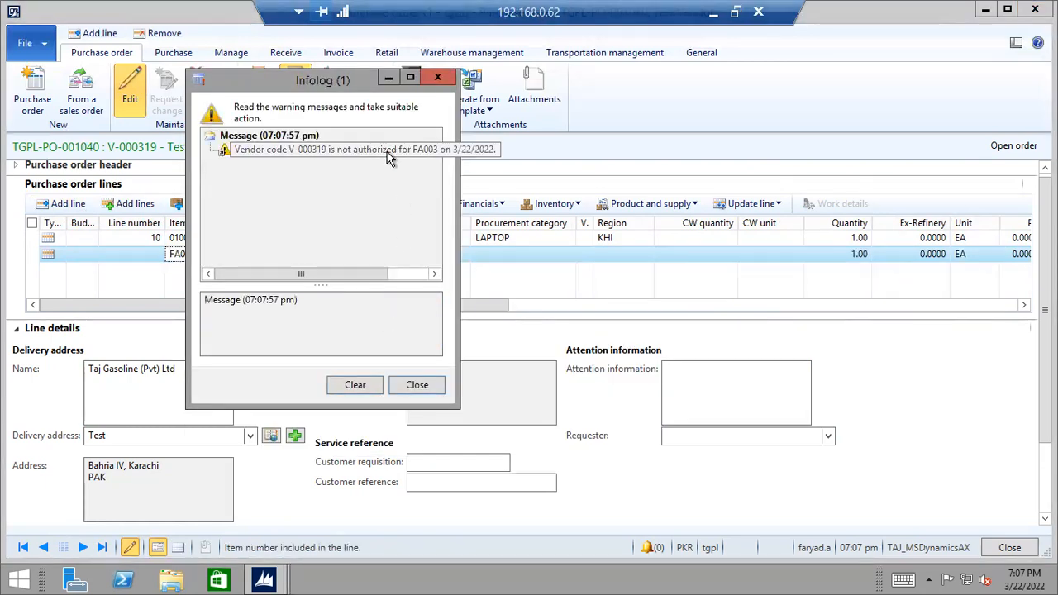
click(416, 384)
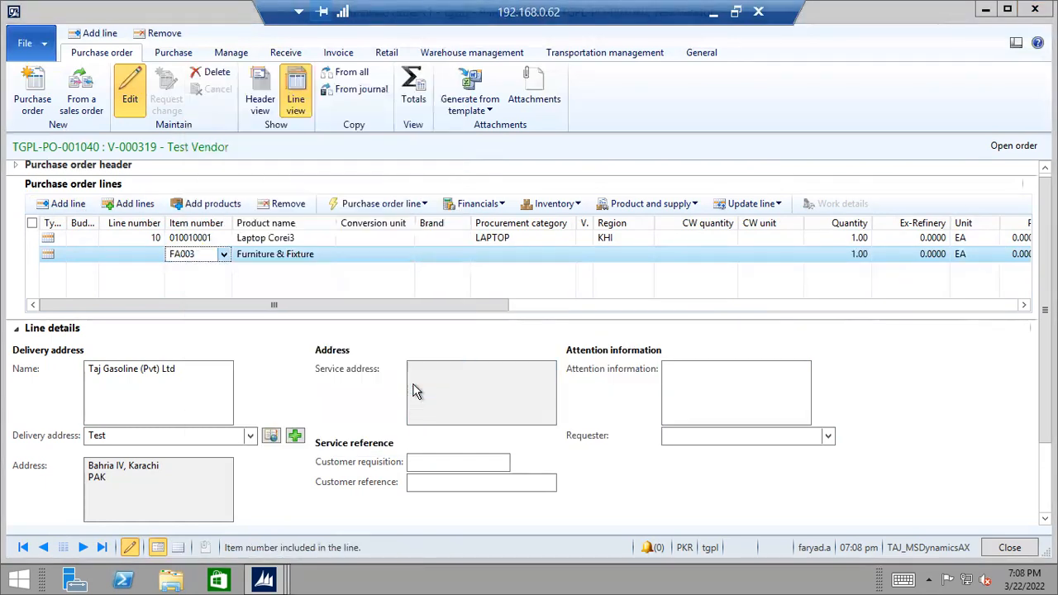
Change the laptop line's attention information to "Laptop HP, Corei5, 8GB RAM".
click(292, 237)
click(289, 254)
click(291, 238)
click(709, 370)
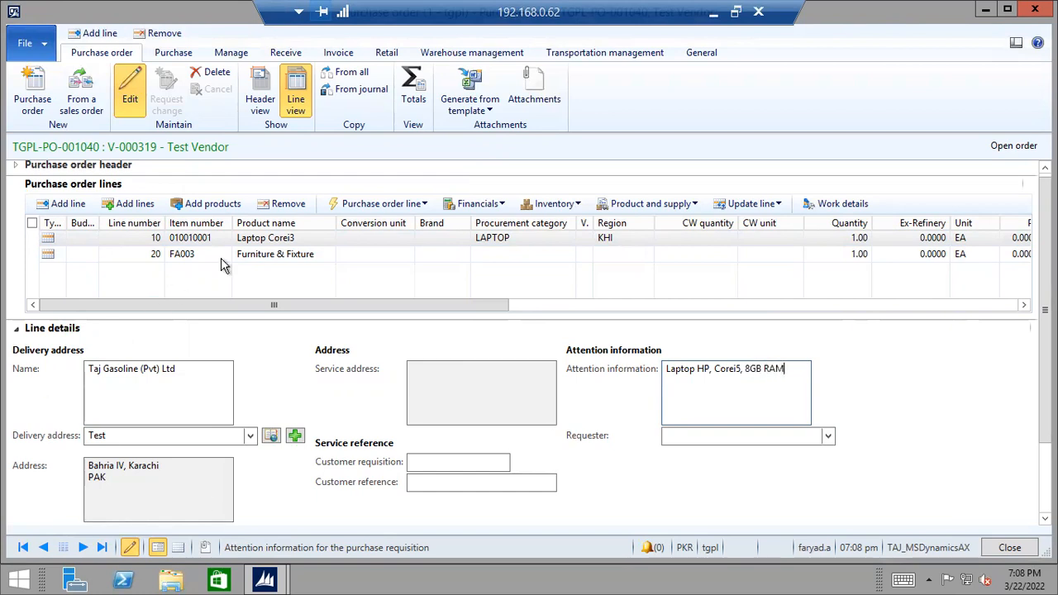
Check the attention information of the Furniture & Fixture line and of the order header's address details.
click(261, 256)
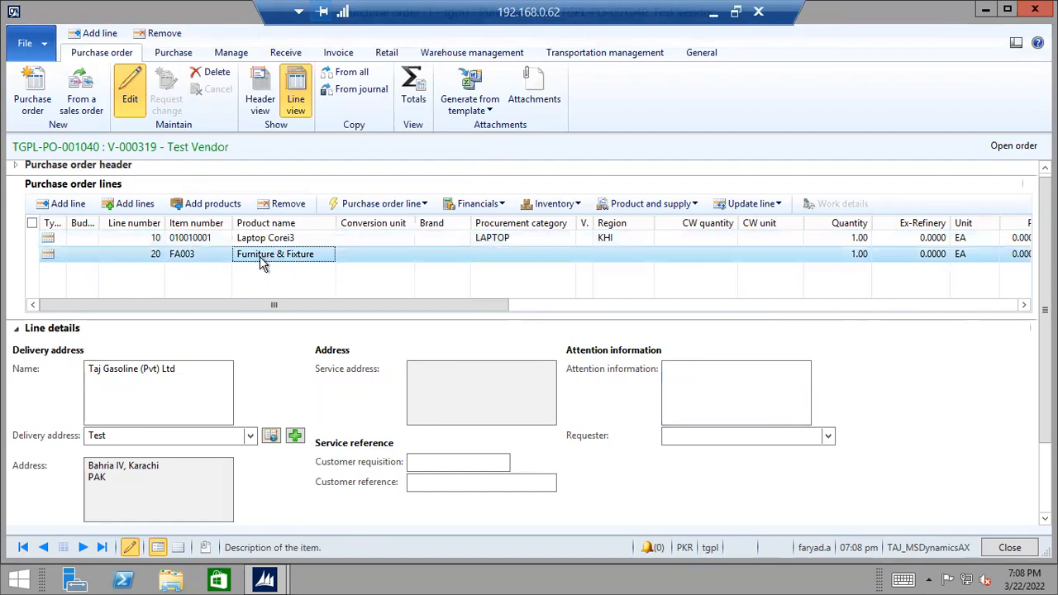
click(736, 385)
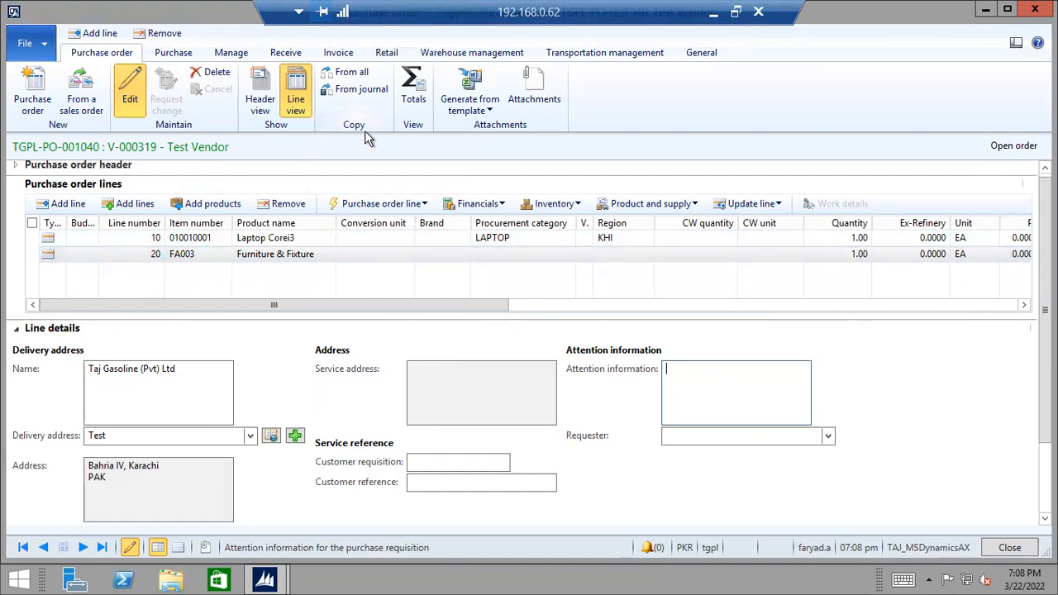
click(259, 89)
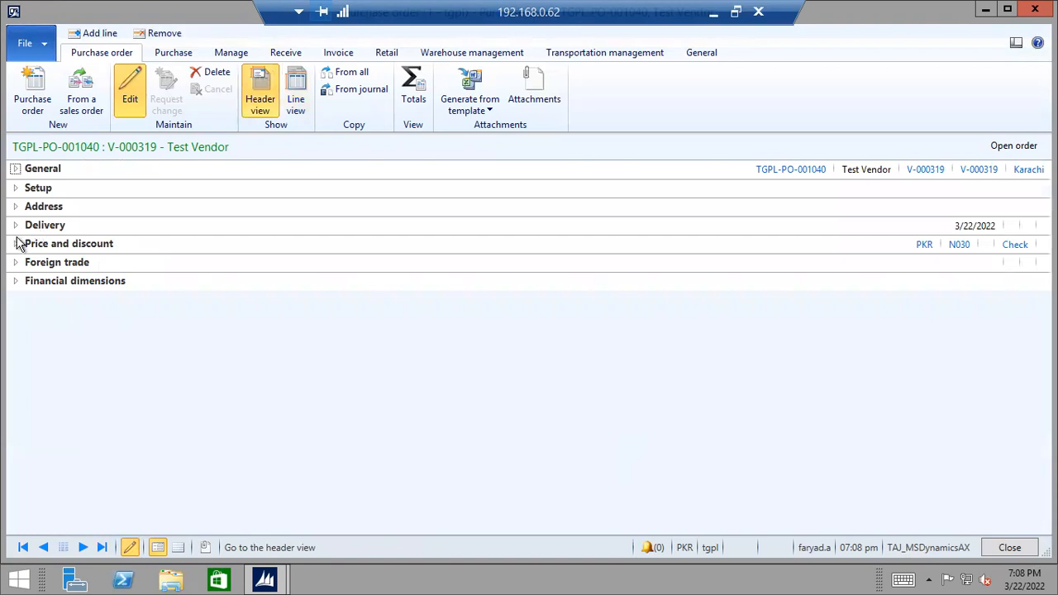
click(16, 208)
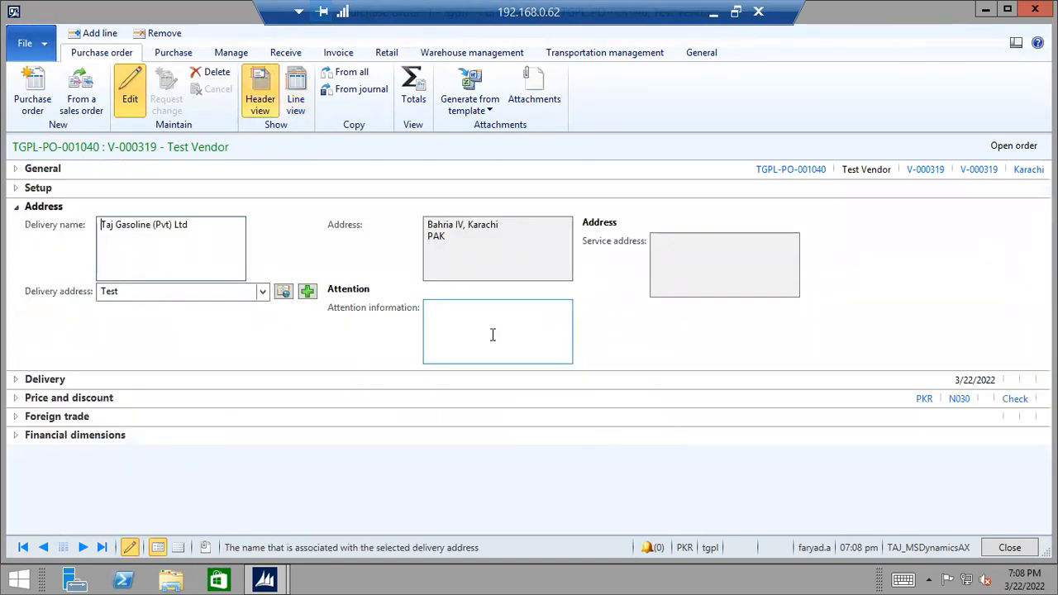
Return to the order's line view and remove the Furniture & Fixture line from the purchase order.
click(16, 207)
click(295, 91)
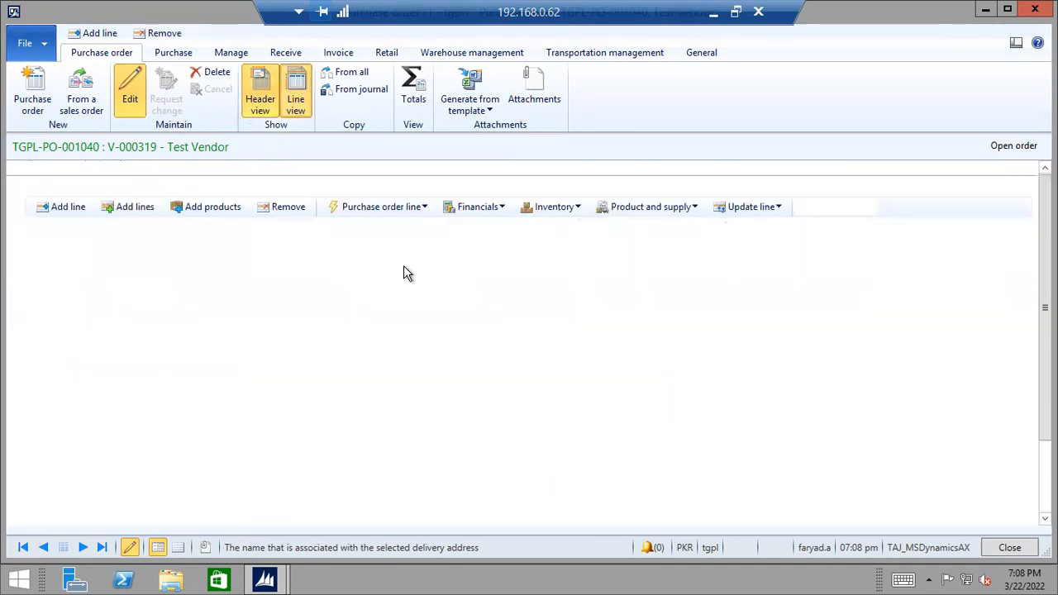
click(266, 240)
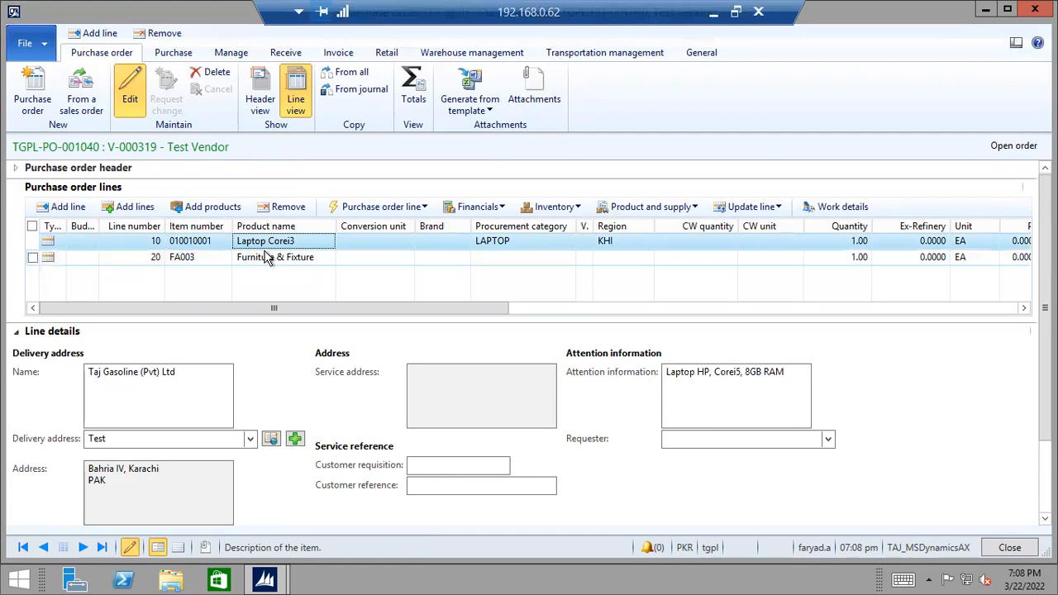
drag(475, 312, 383, 329)
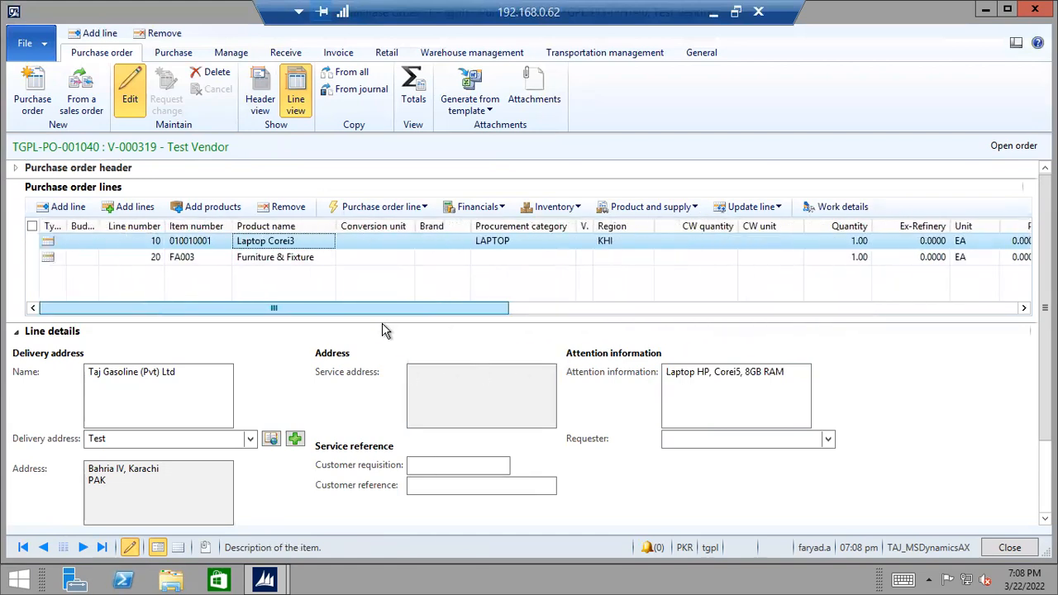
click(248, 257)
click(281, 206)
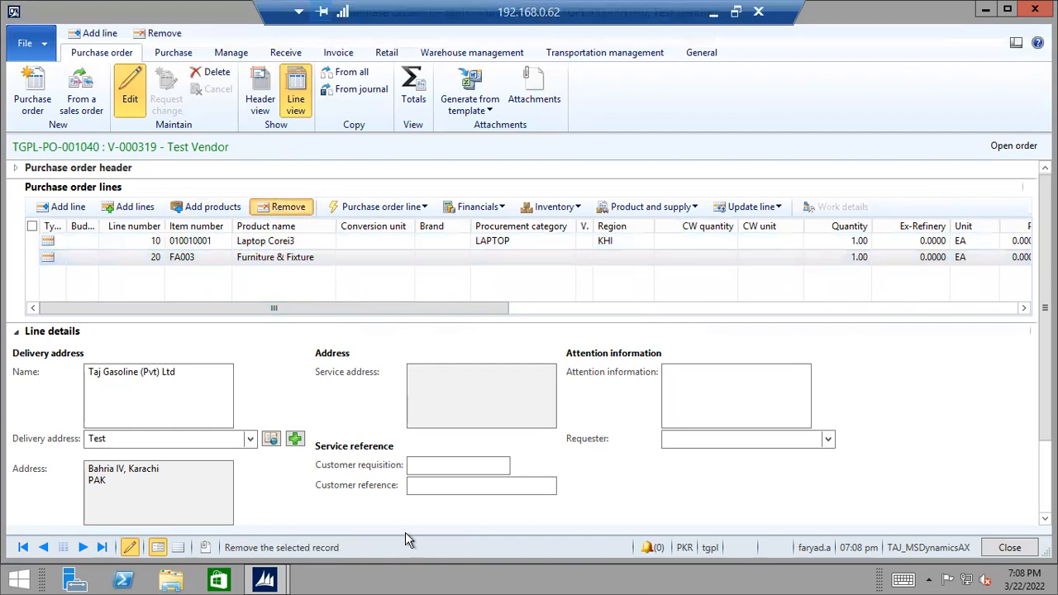
click(615, 350)
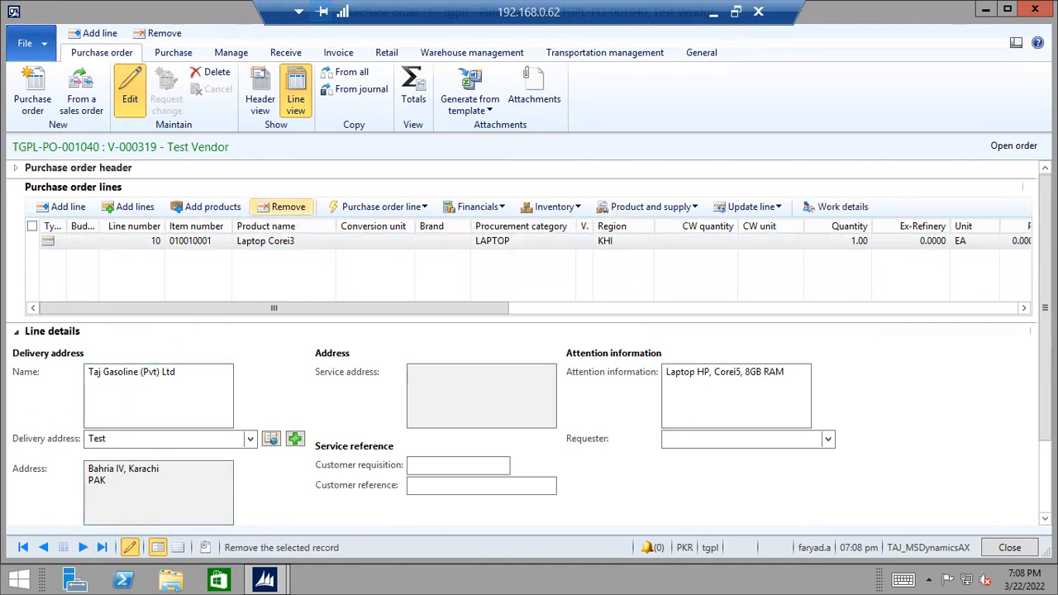
Review the laptop line's product, delivery and picking details, including its overdelivery setting and bar code options.
click(1007, 10)
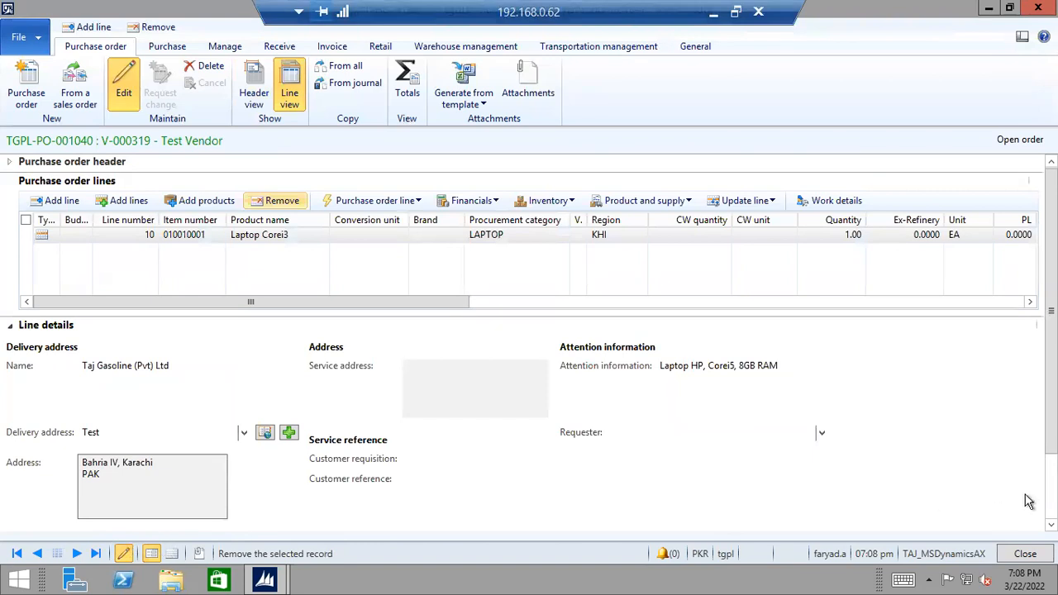
drag(1051, 307, 1051, 375)
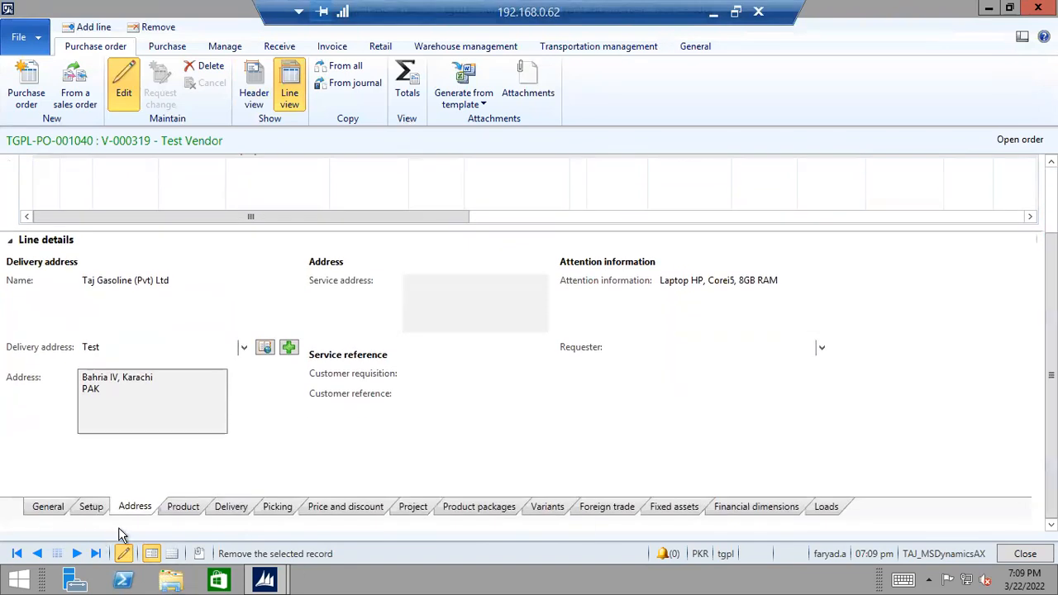
click(183, 507)
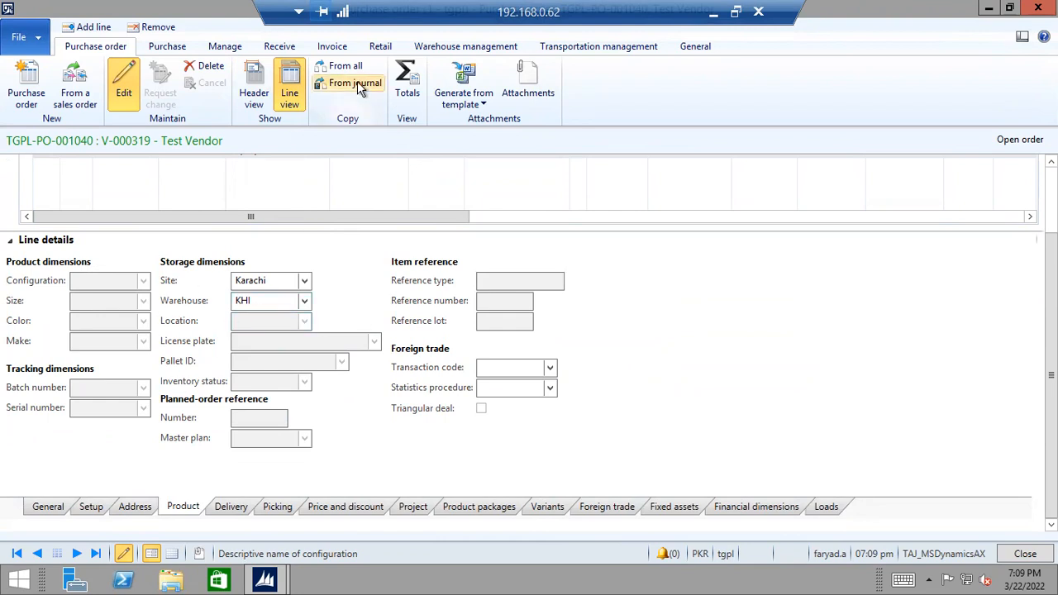
click(236, 508)
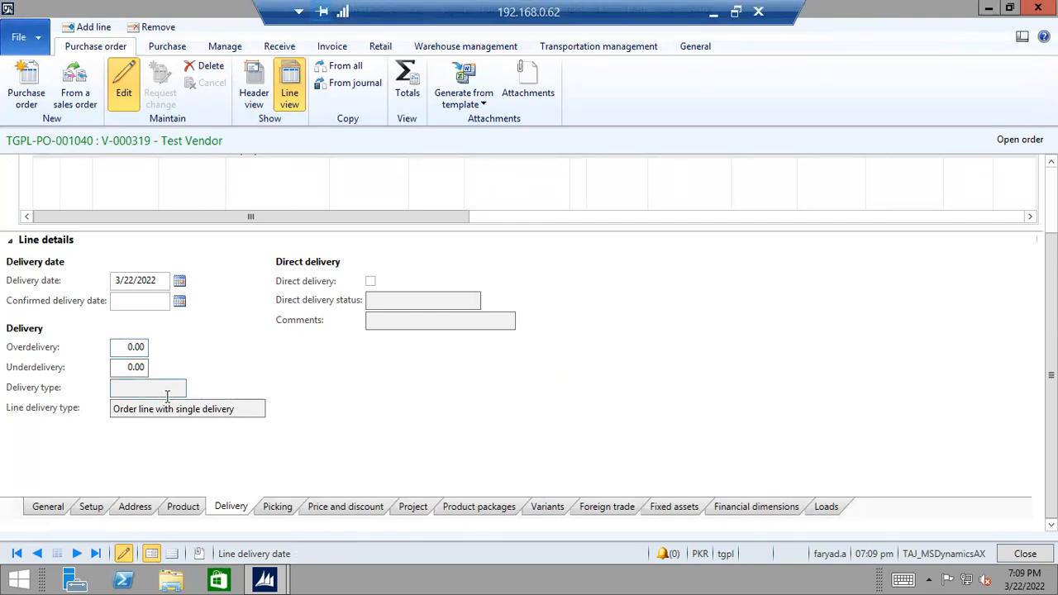
click(117, 352)
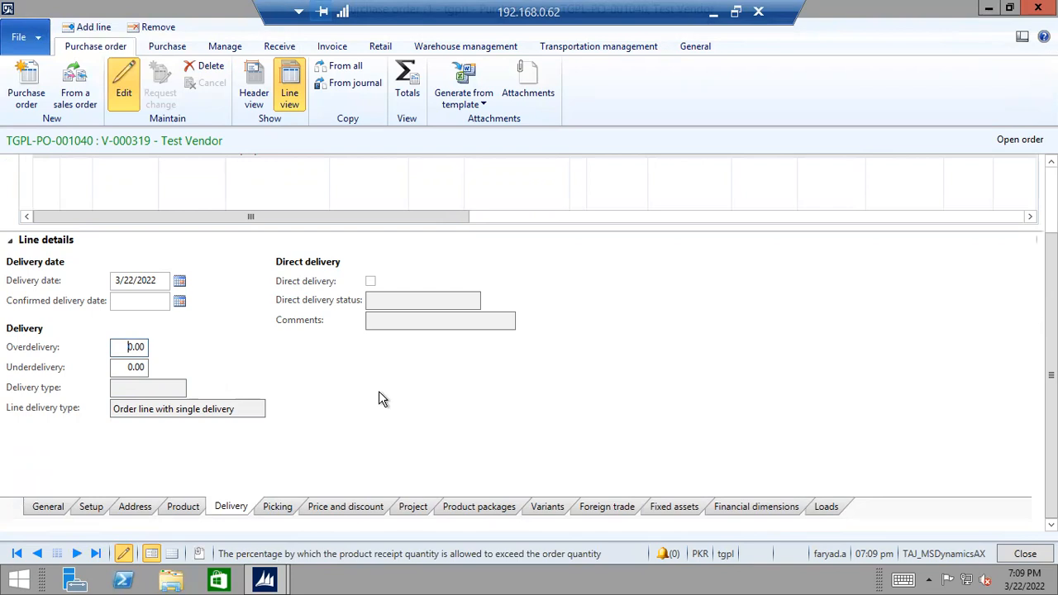
click(276, 506)
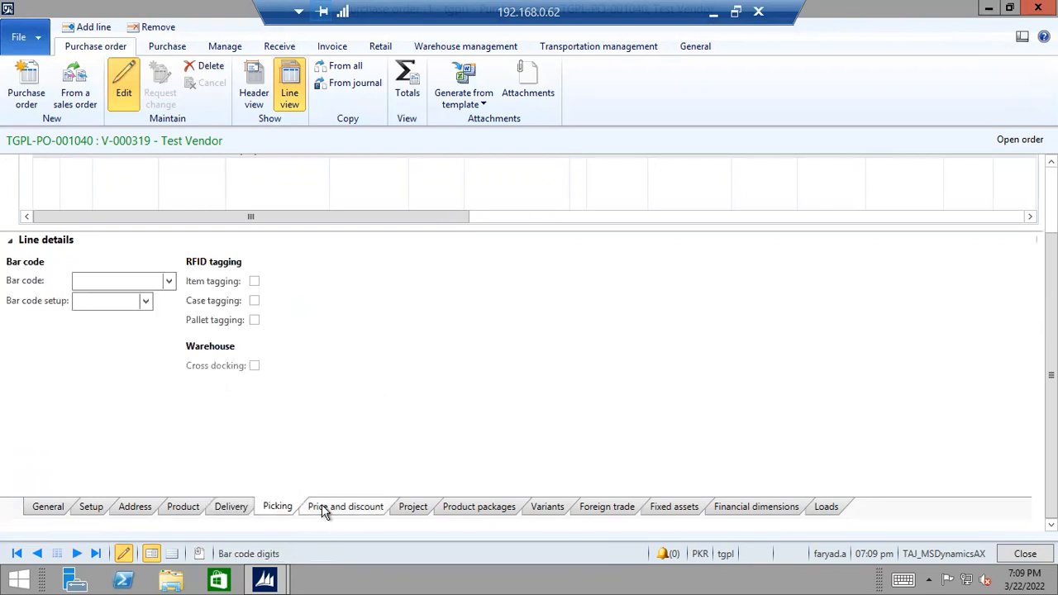
click(168, 280)
click(150, 276)
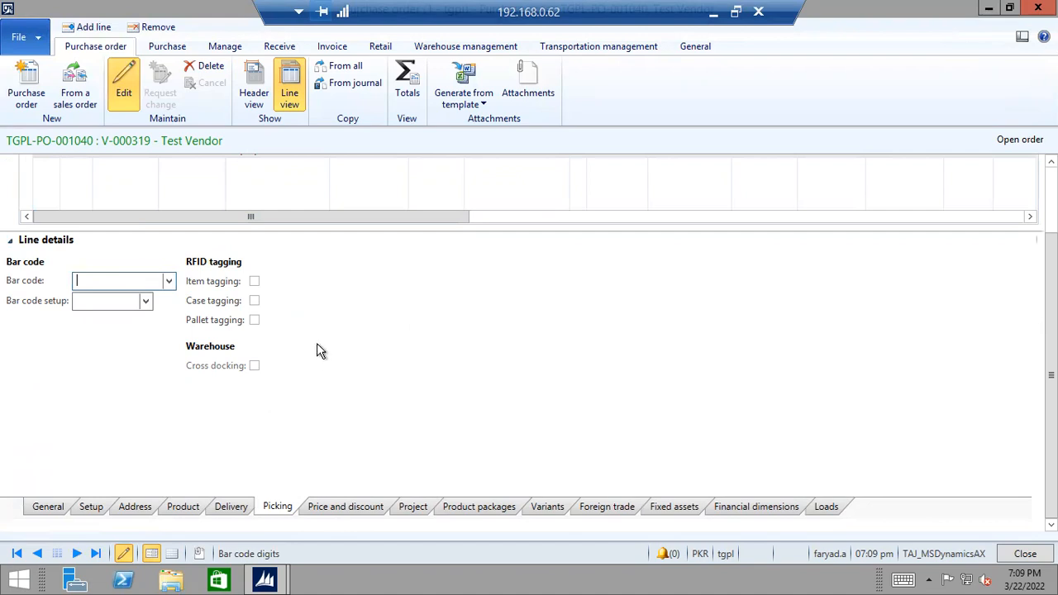
Examine the laptop line's price and discount fields and its project details.
click(325, 502)
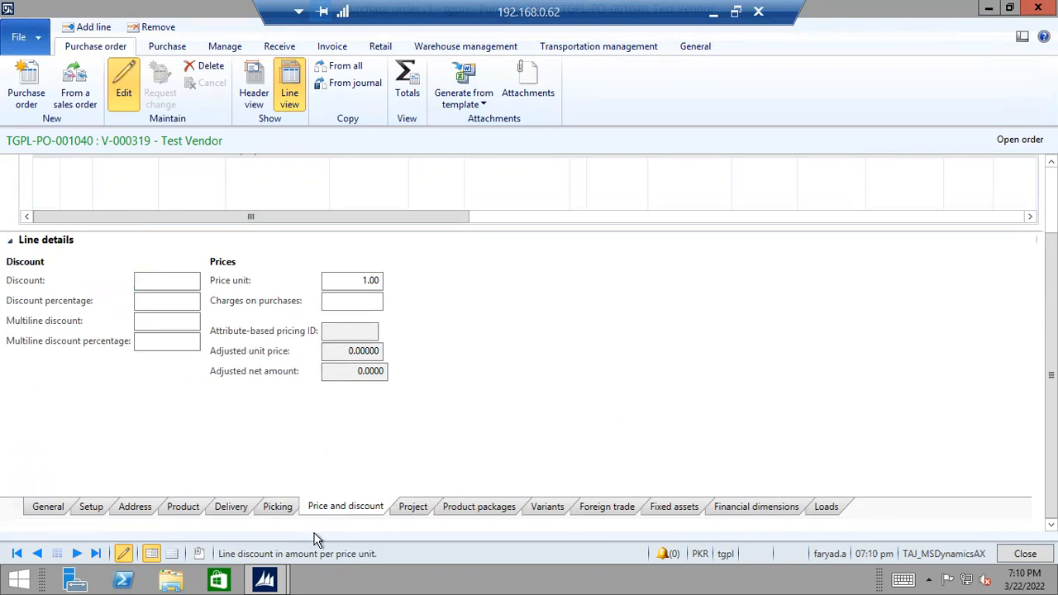
scroll(865, 371, up, 3)
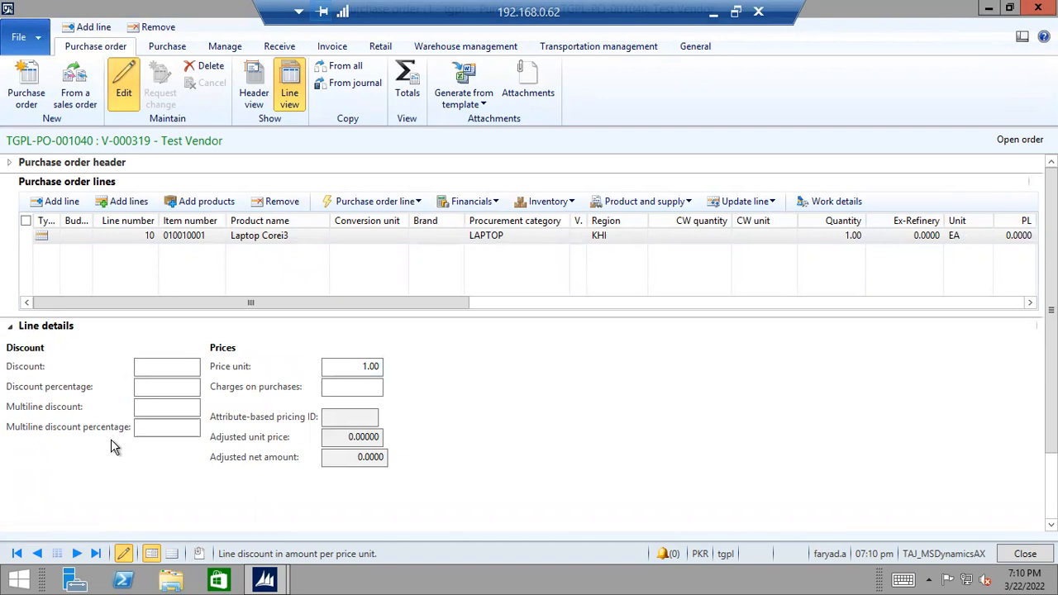
click(342, 368)
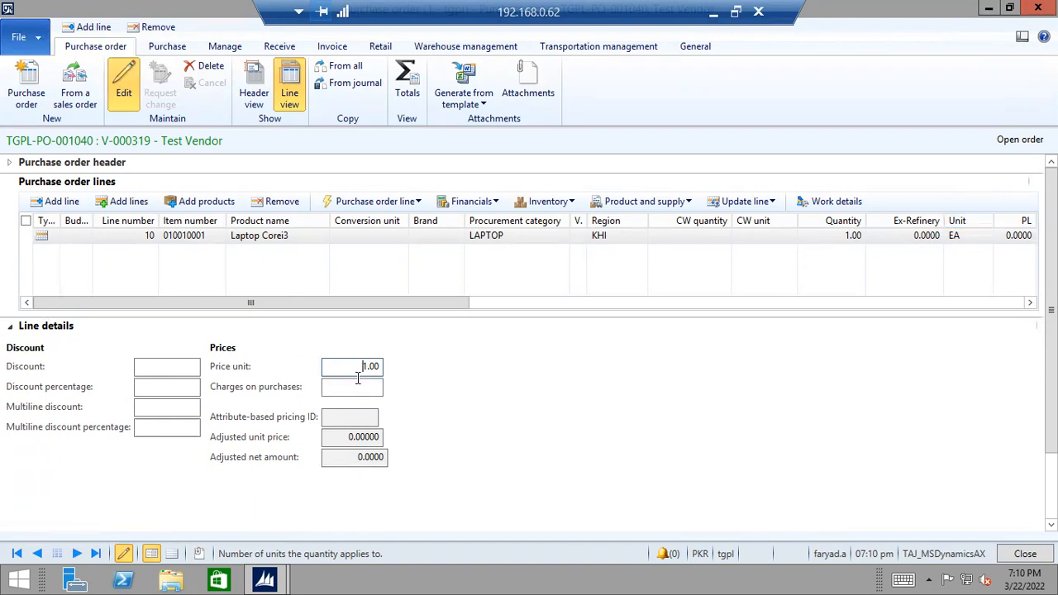
scroll(469, 430, down, 2)
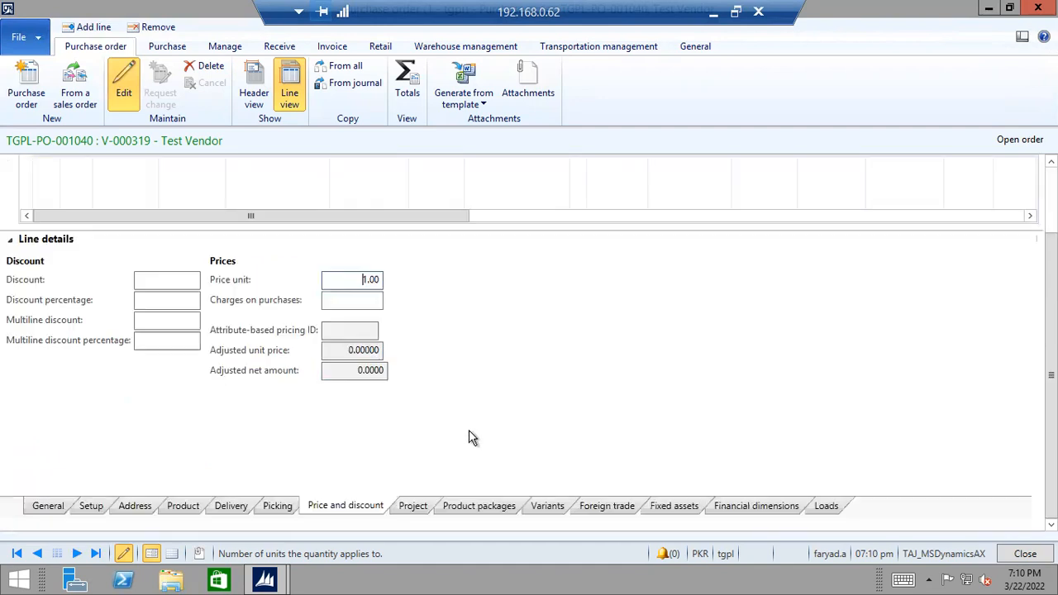
click(413, 506)
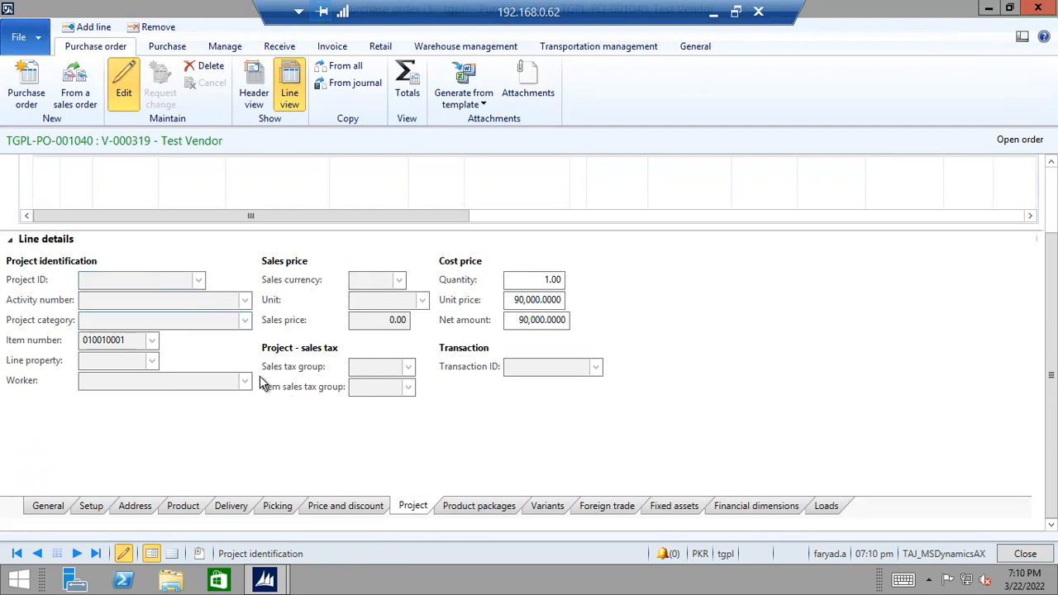
click(114, 339)
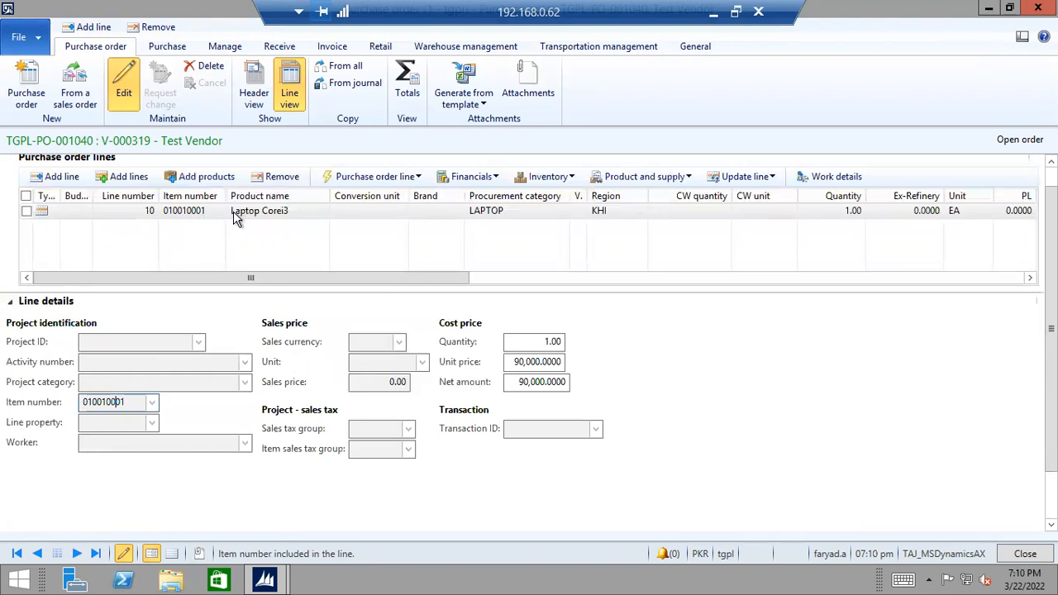
click(246, 213)
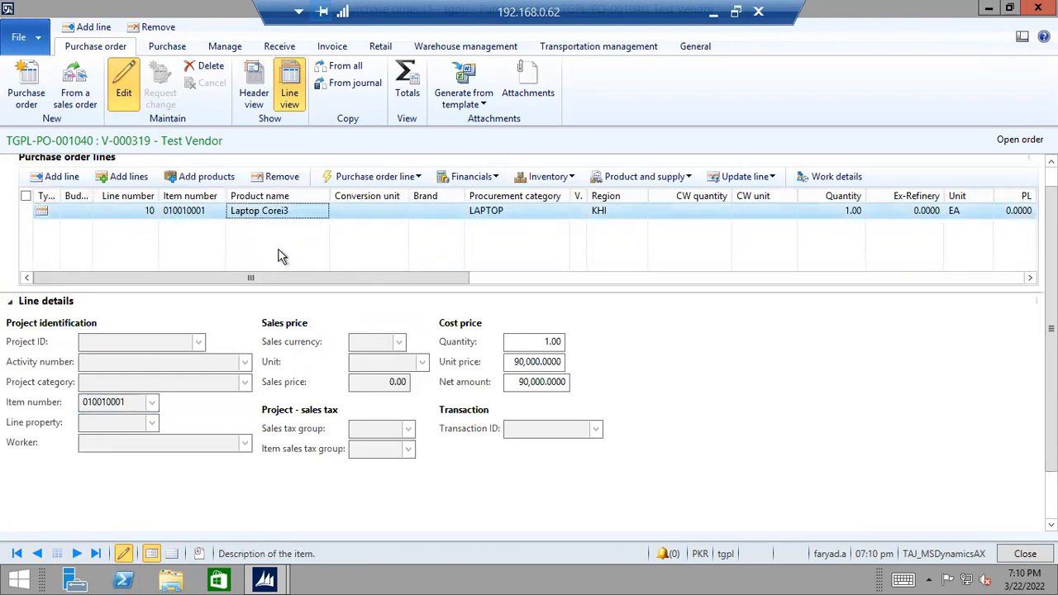
scroll(483, 396, down, 2)
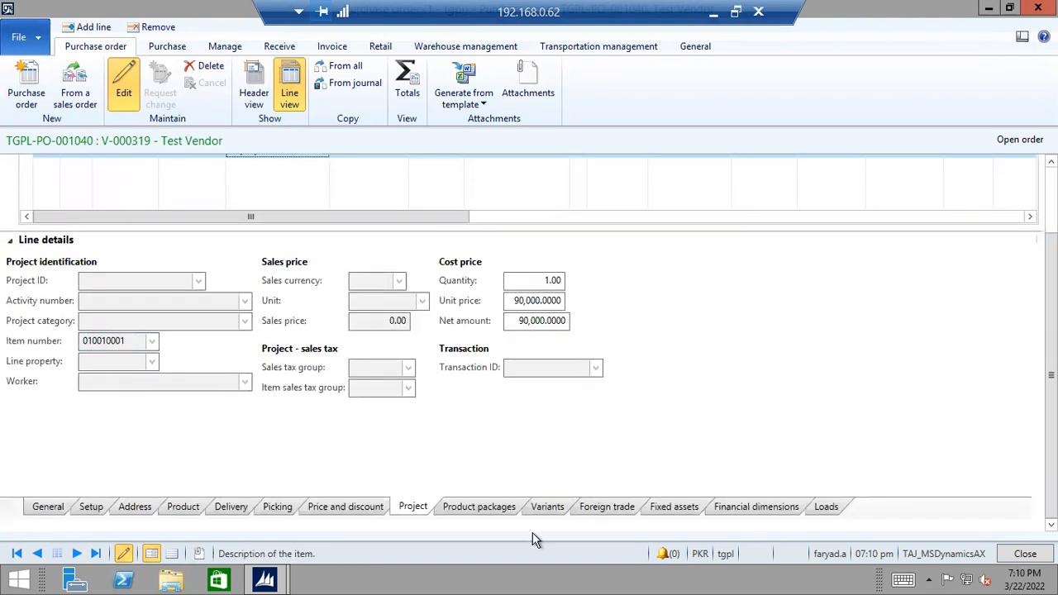
Look through the laptop line's product packages, variants and foreign trade details.
click(496, 507)
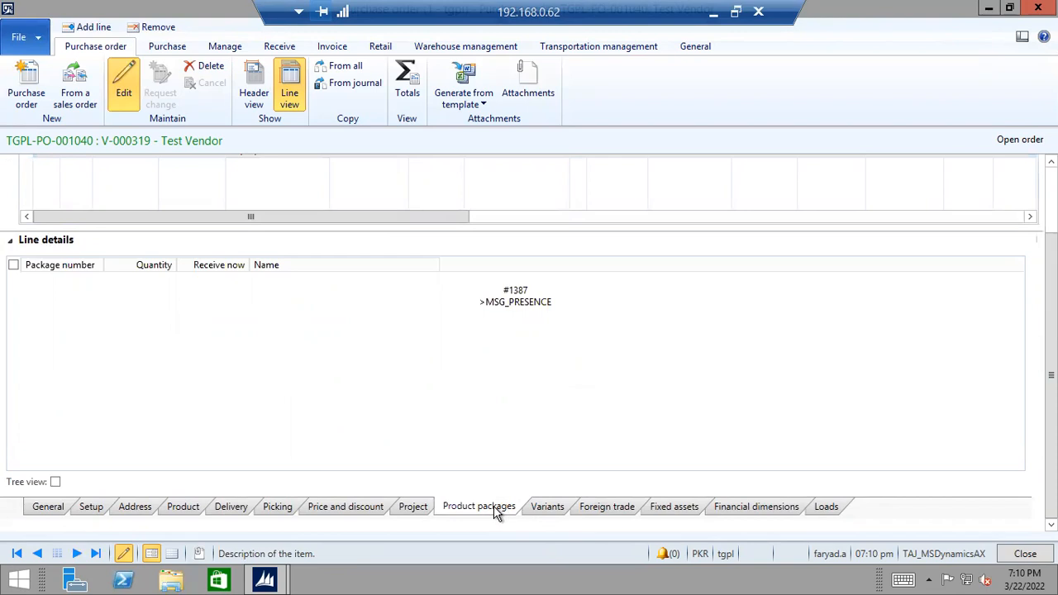
click(558, 506)
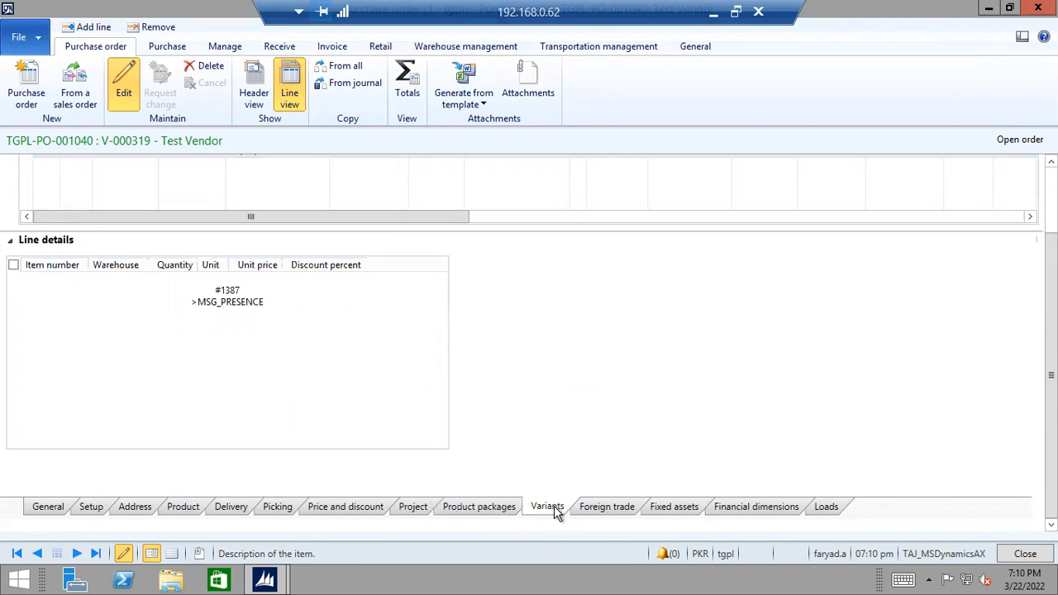
click(612, 510)
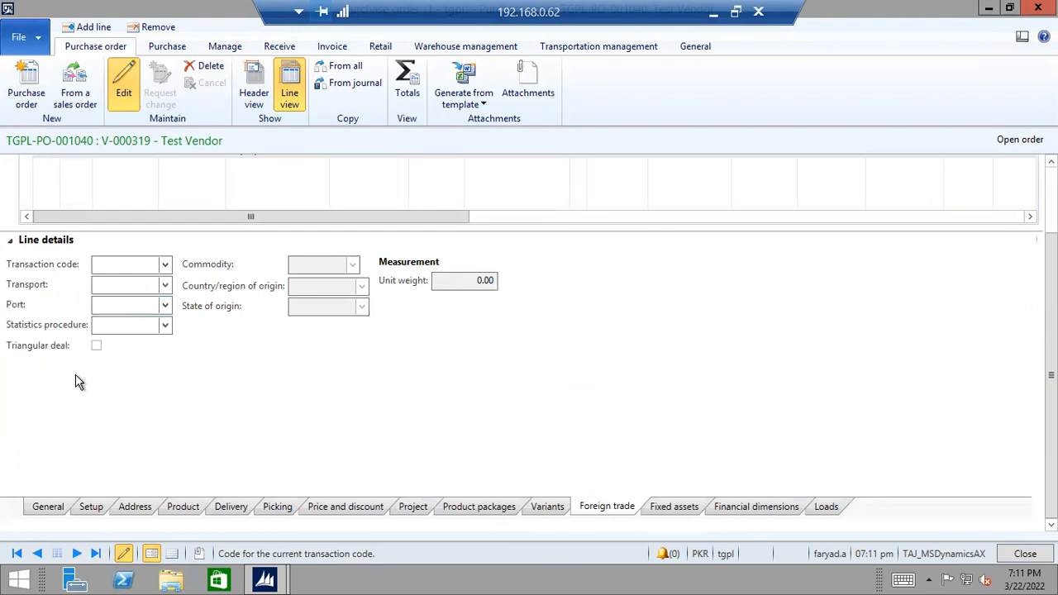
Flag the laptop line as a new fixed asset, look at the available fixed asset groups, and clear the flag.
click(671, 506)
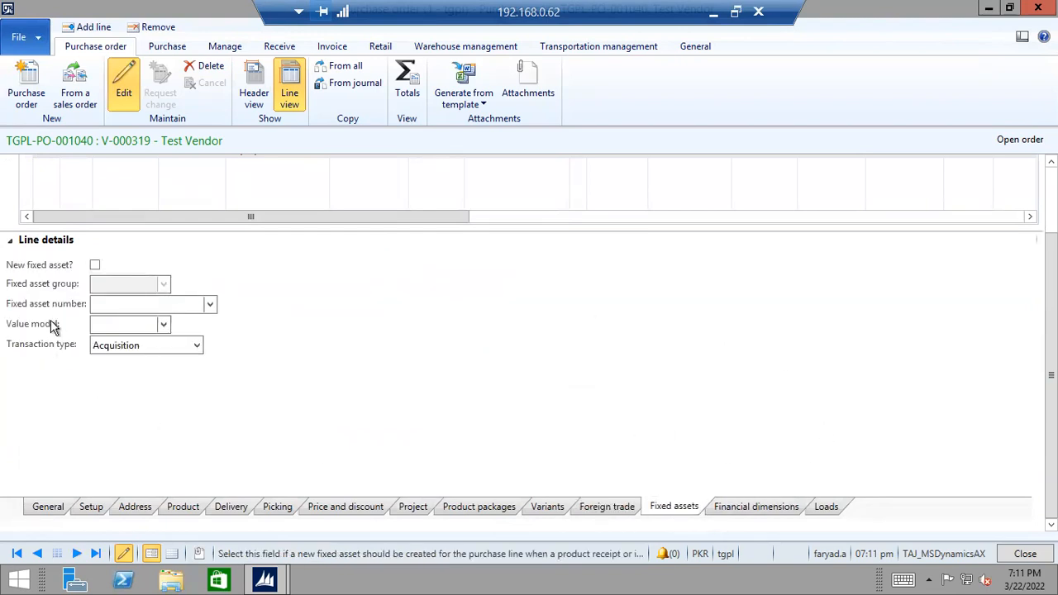
click(95, 266)
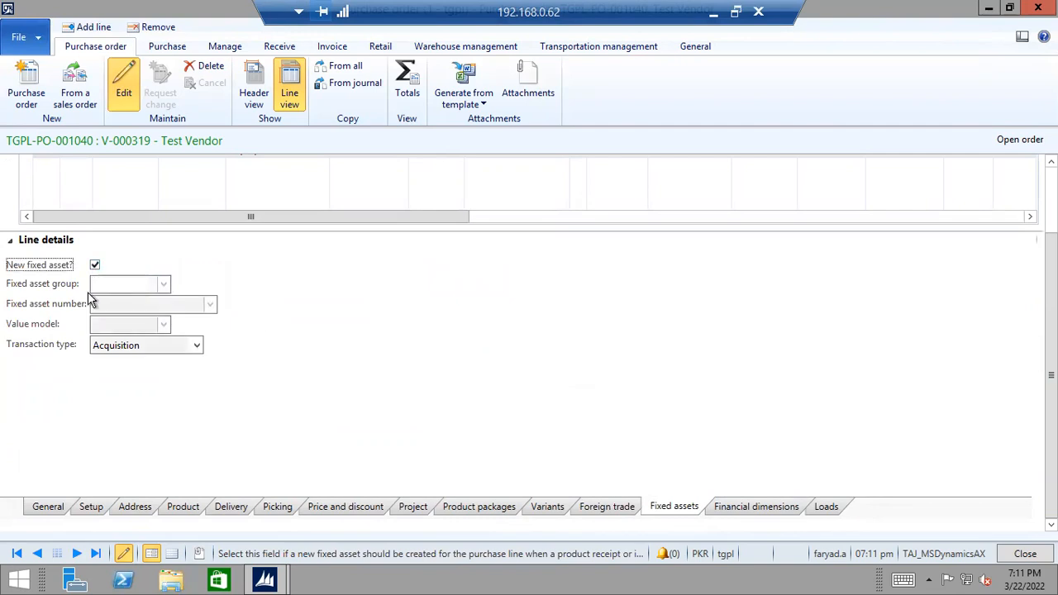
click(165, 284)
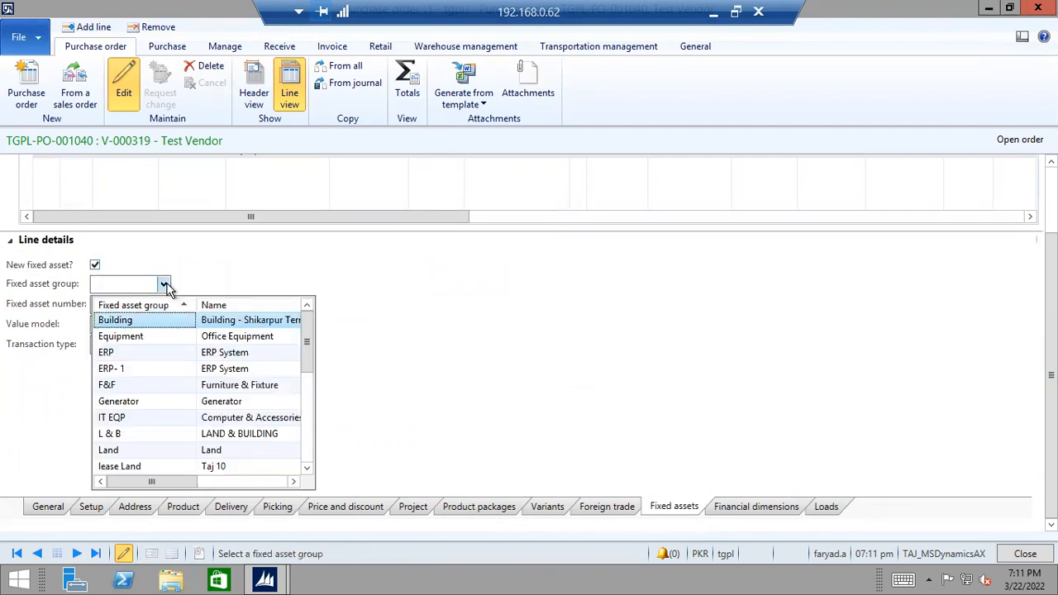
click(164, 285)
click(95, 265)
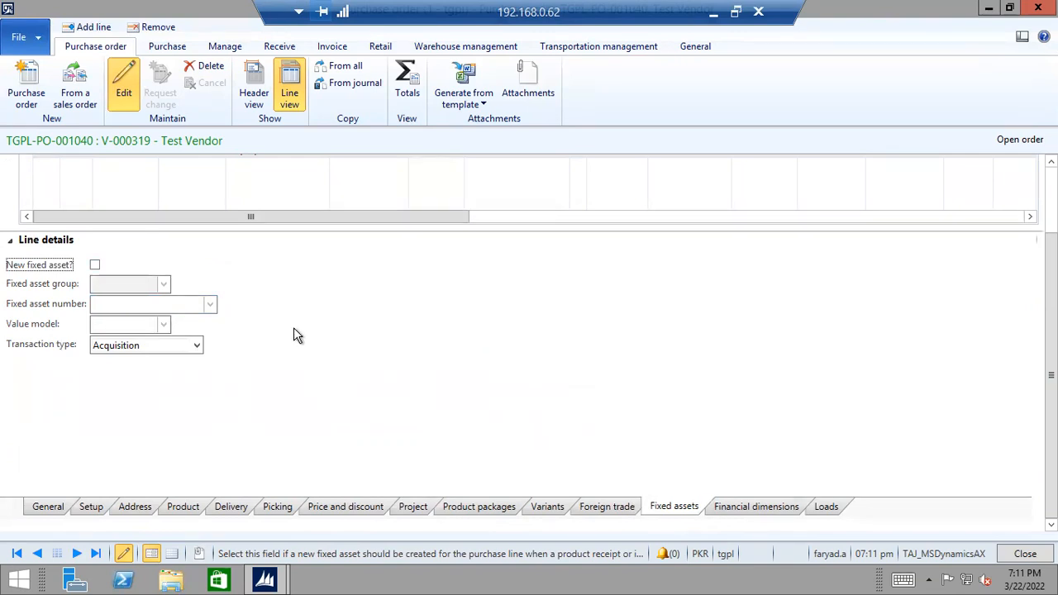
Check the financial dimensions assigned to the laptop line.
click(772, 507)
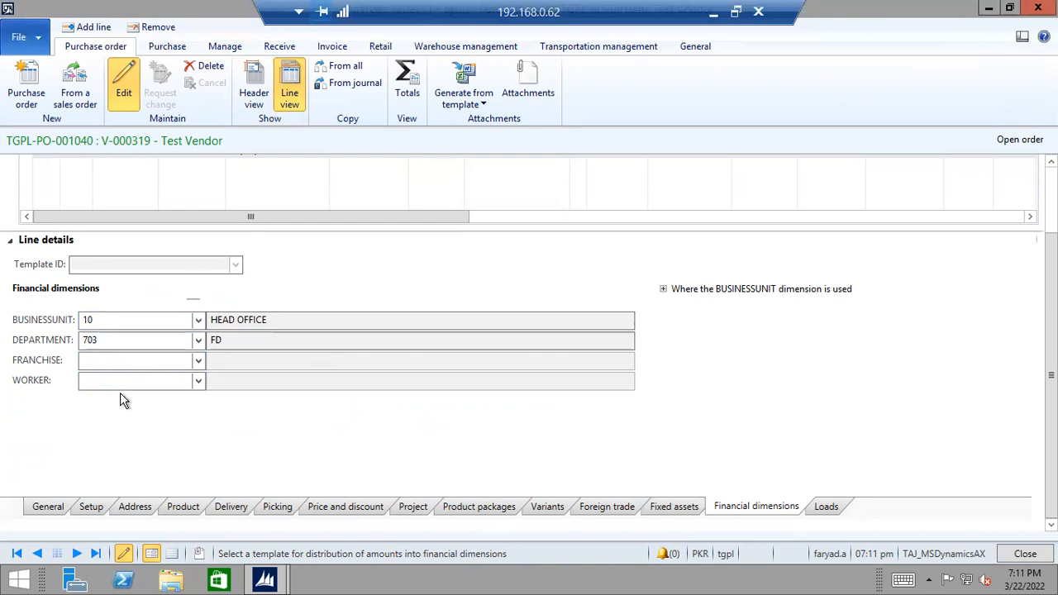
drag(1051, 463, 1051, 386)
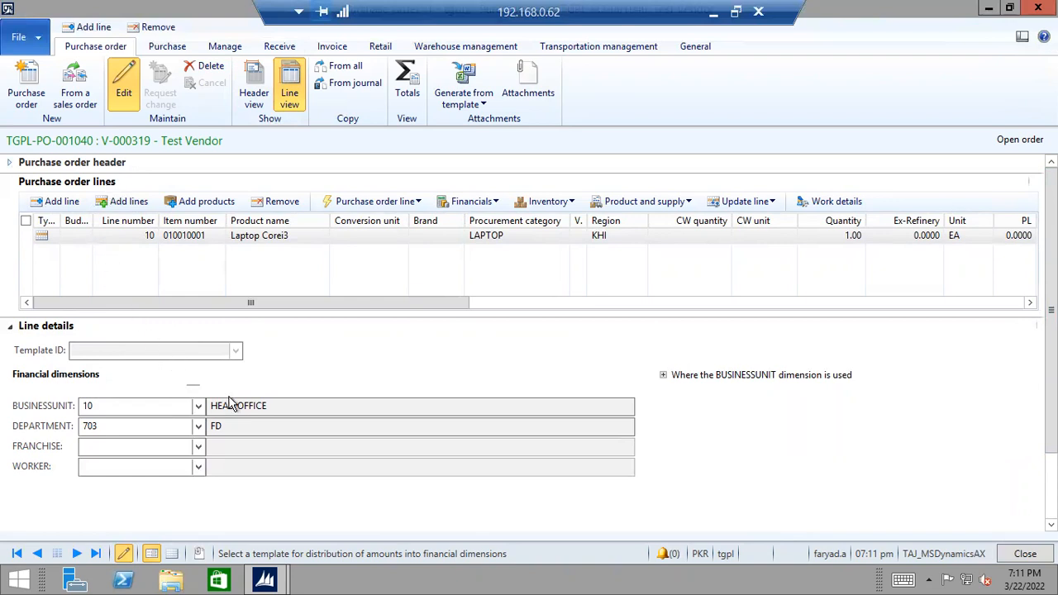
drag(1051, 347, 1033, 298)
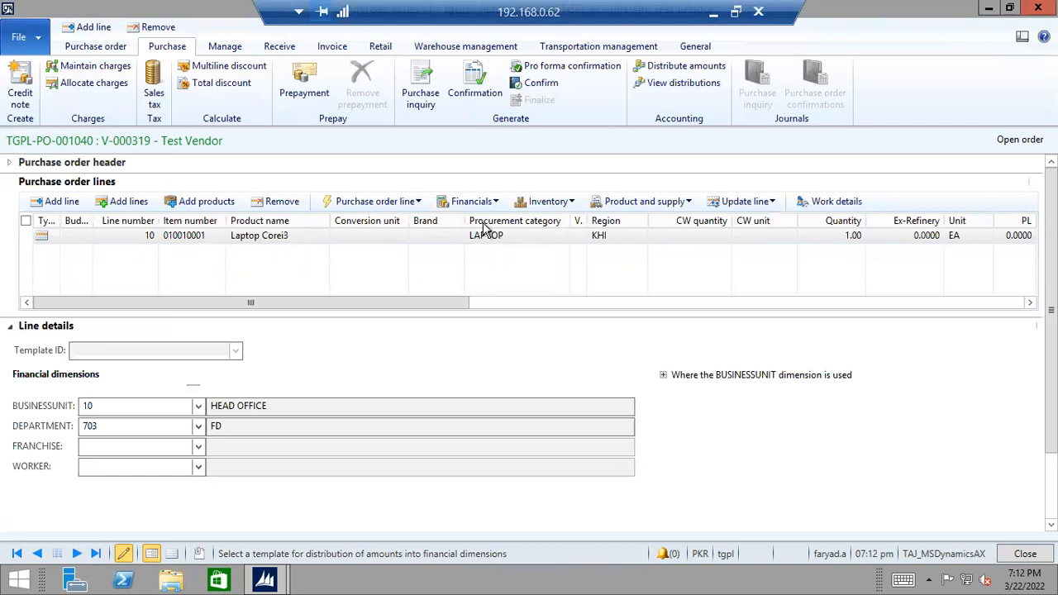
Look over the manage, receive and invoice actions offered for the purchase order.
click(246, 46)
click(277, 46)
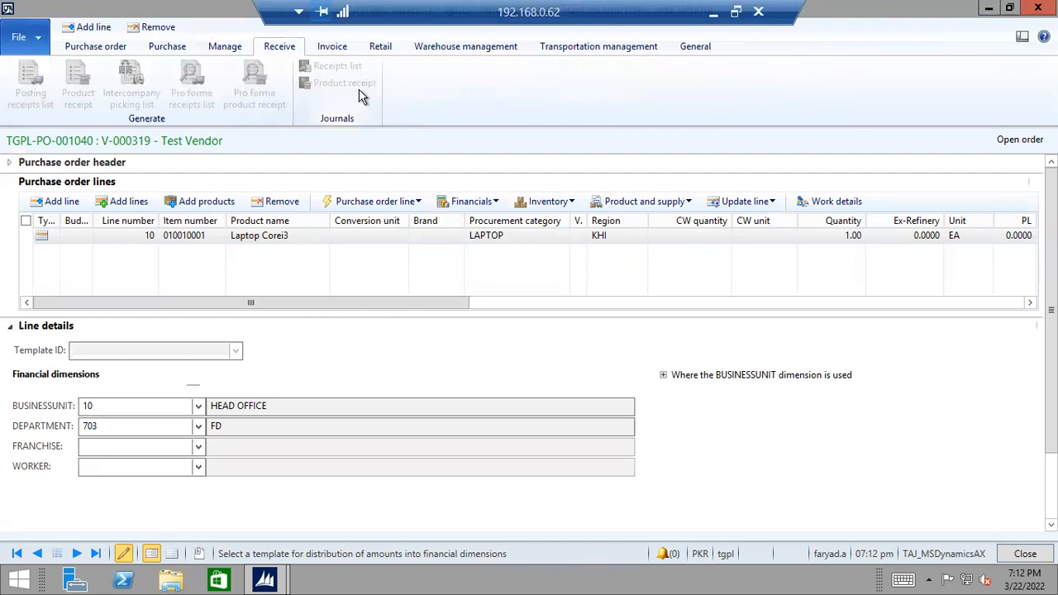
click(333, 46)
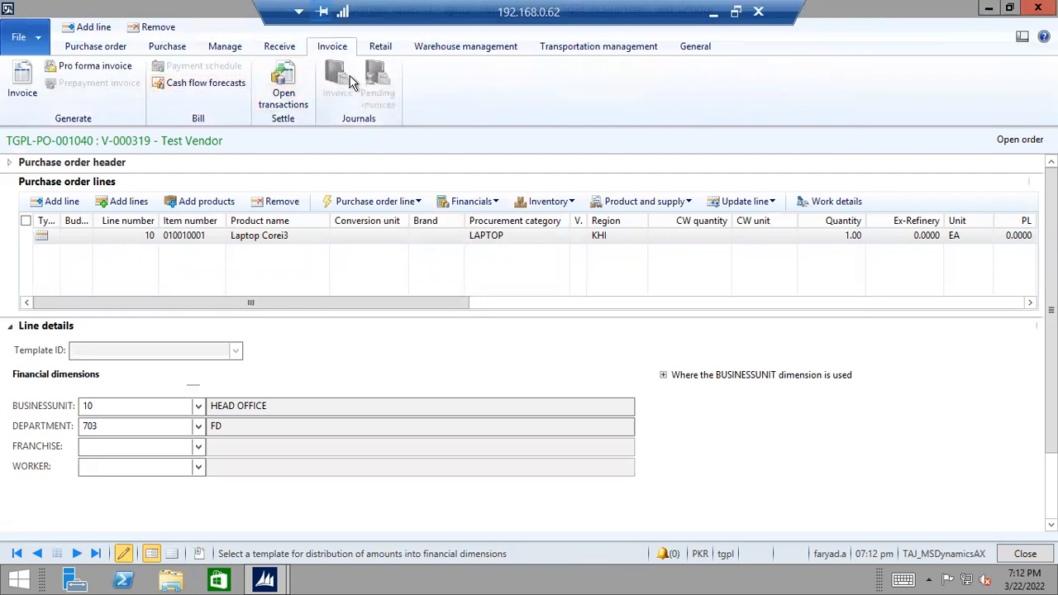
Confirm the Test Vendor purchase order.
click(166, 47)
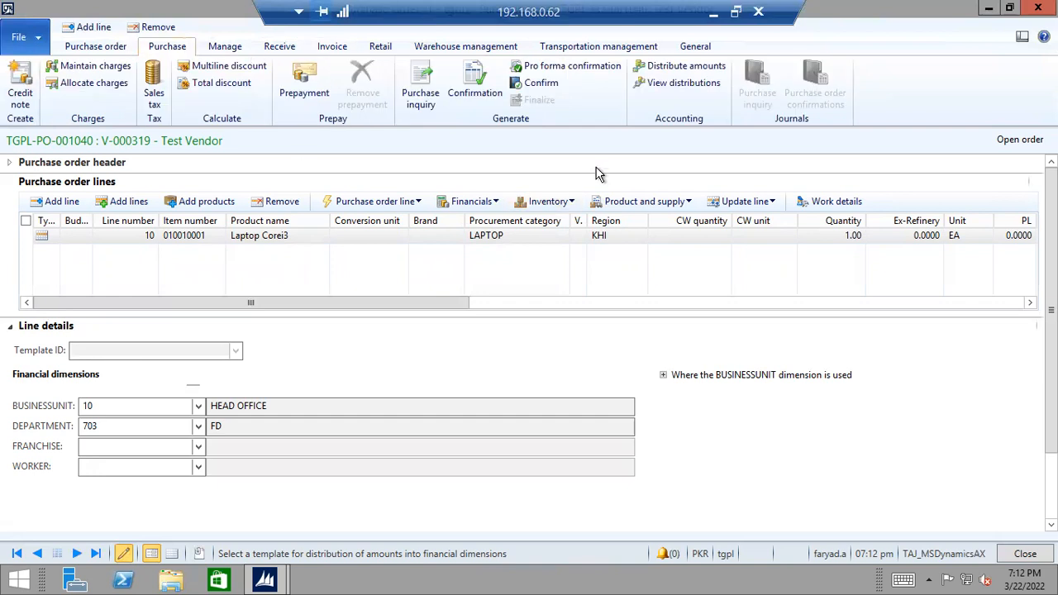
click(543, 86)
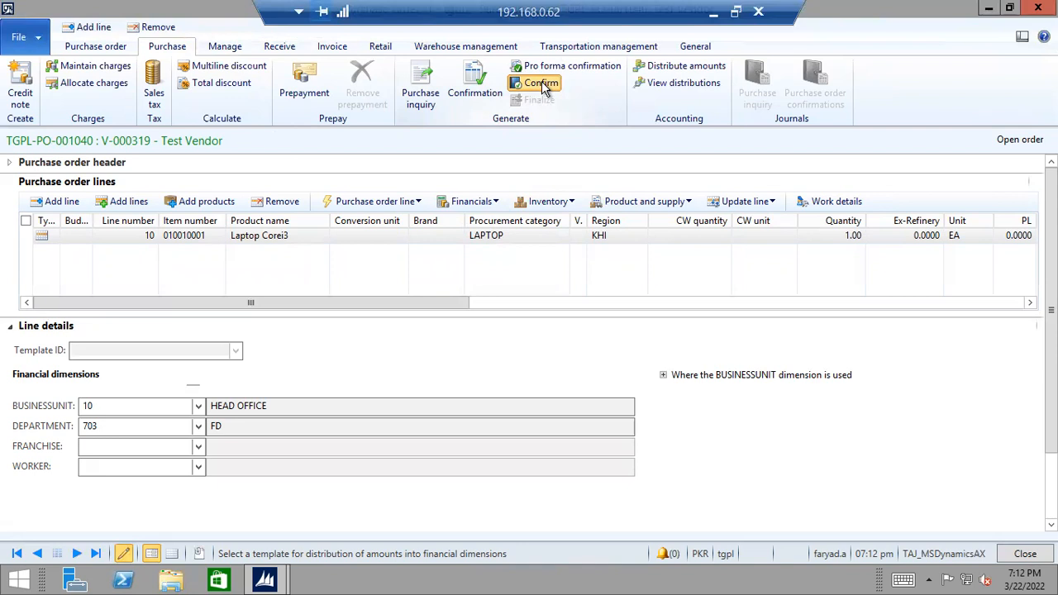
click(543, 86)
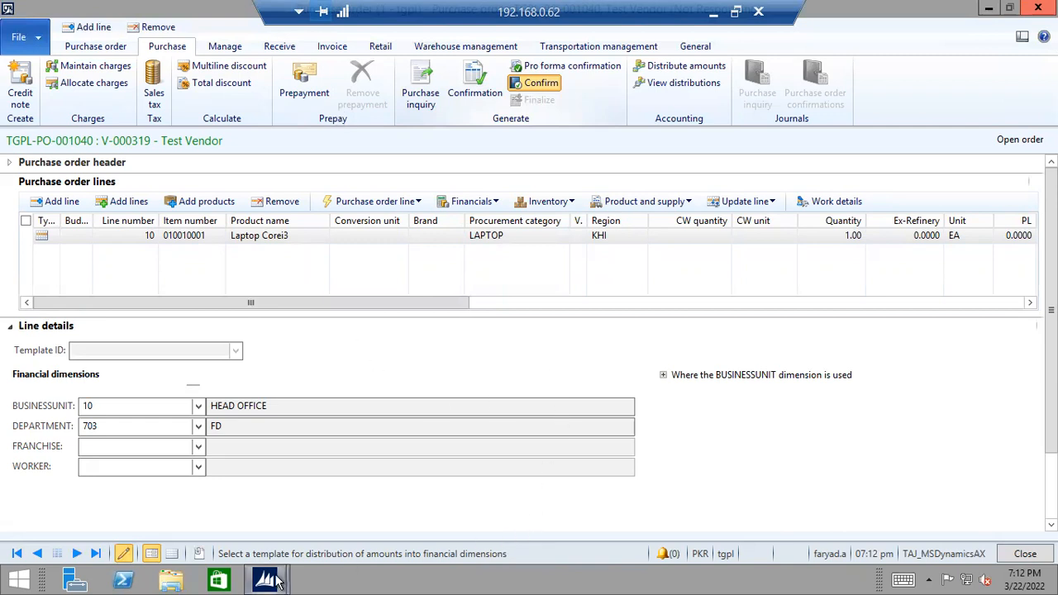
mouse_move(275, 583)
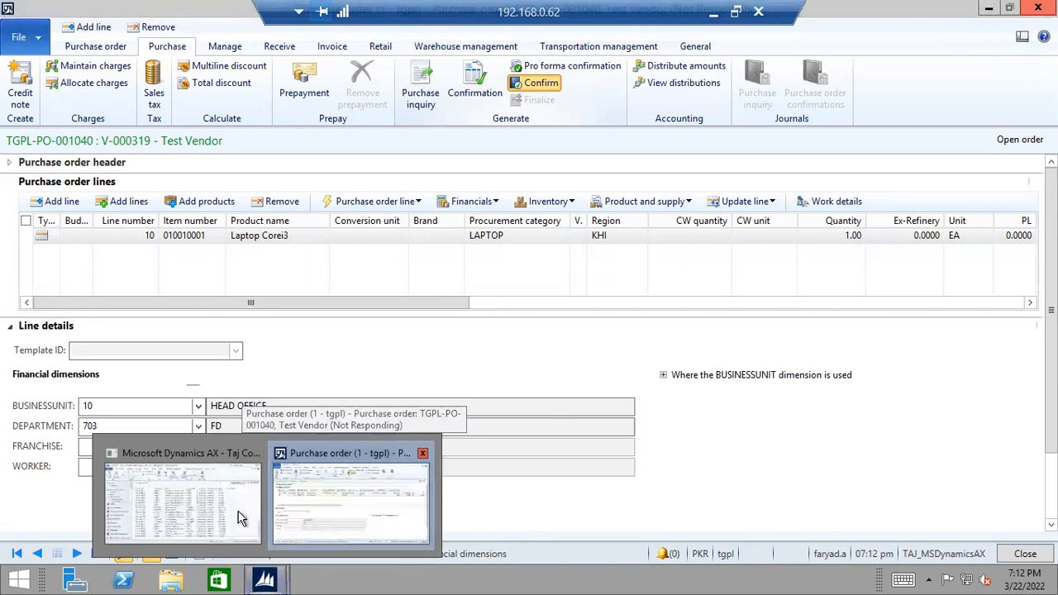
mouse_move(240, 518)
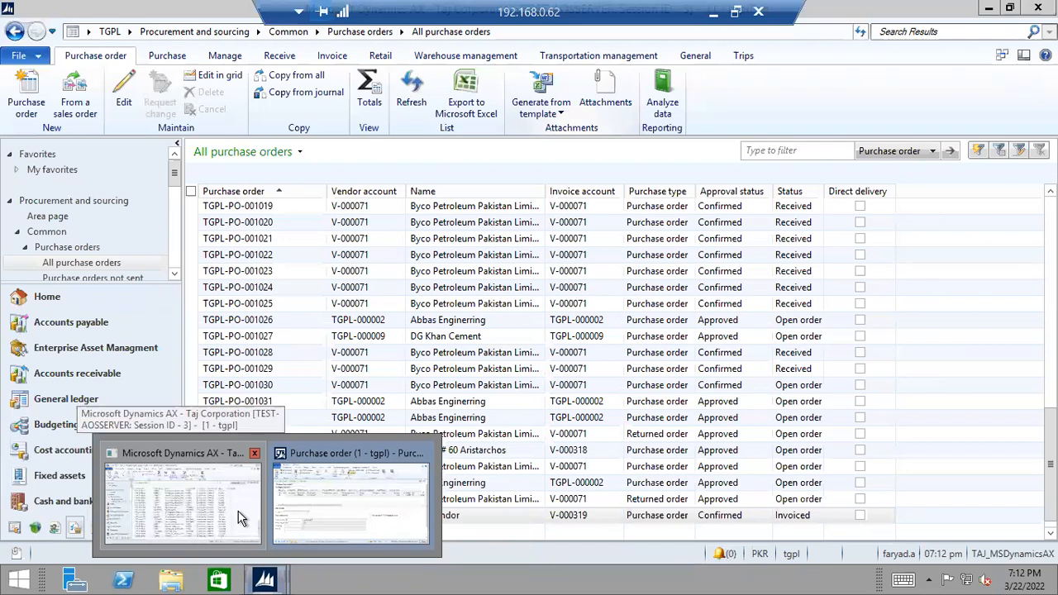
mouse_move(335, 503)
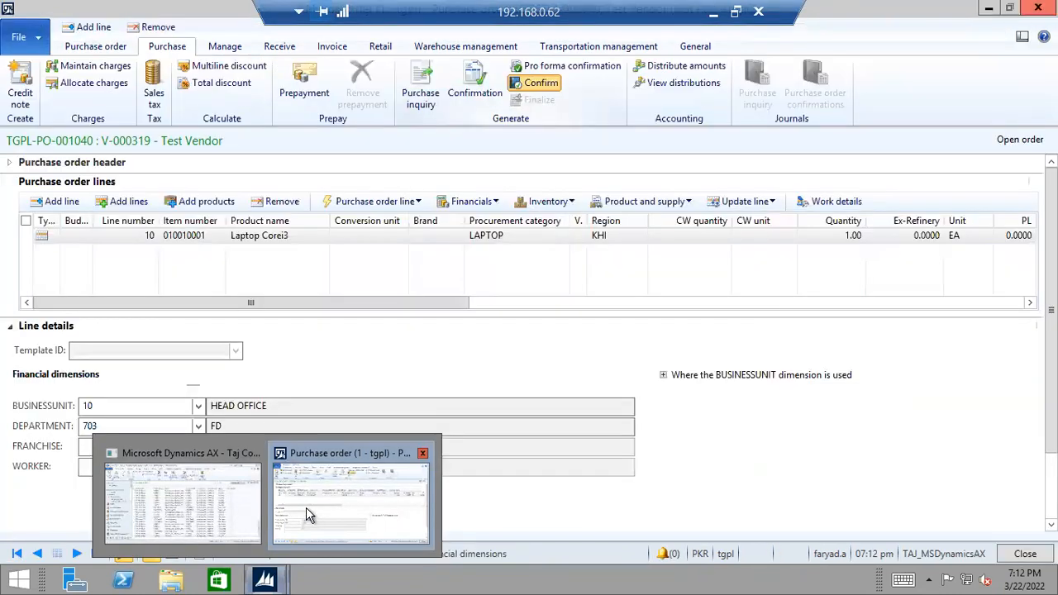
click(349, 496)
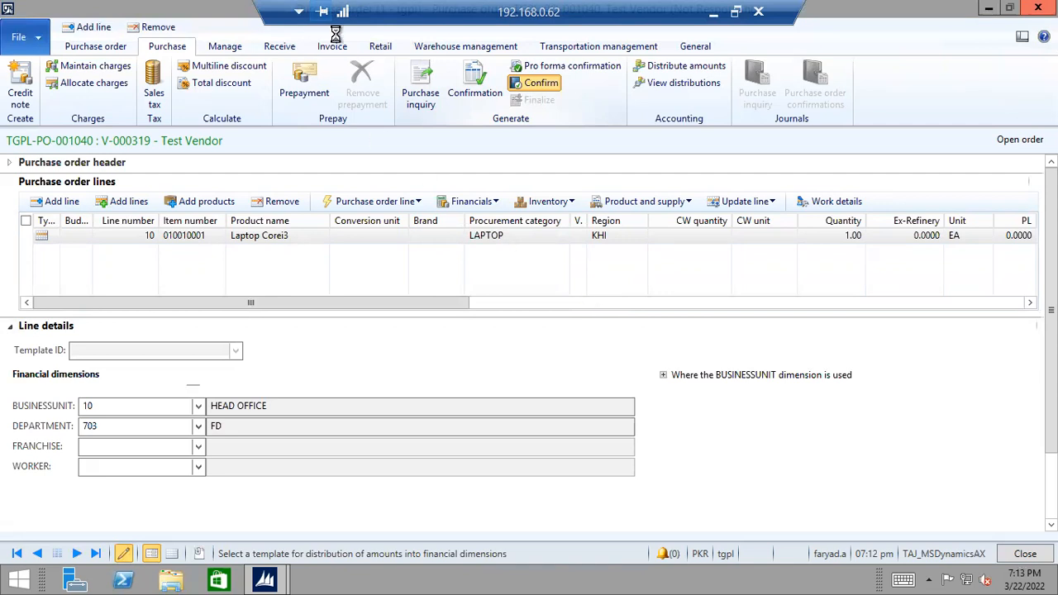
drag(360, 13, 435, 13)
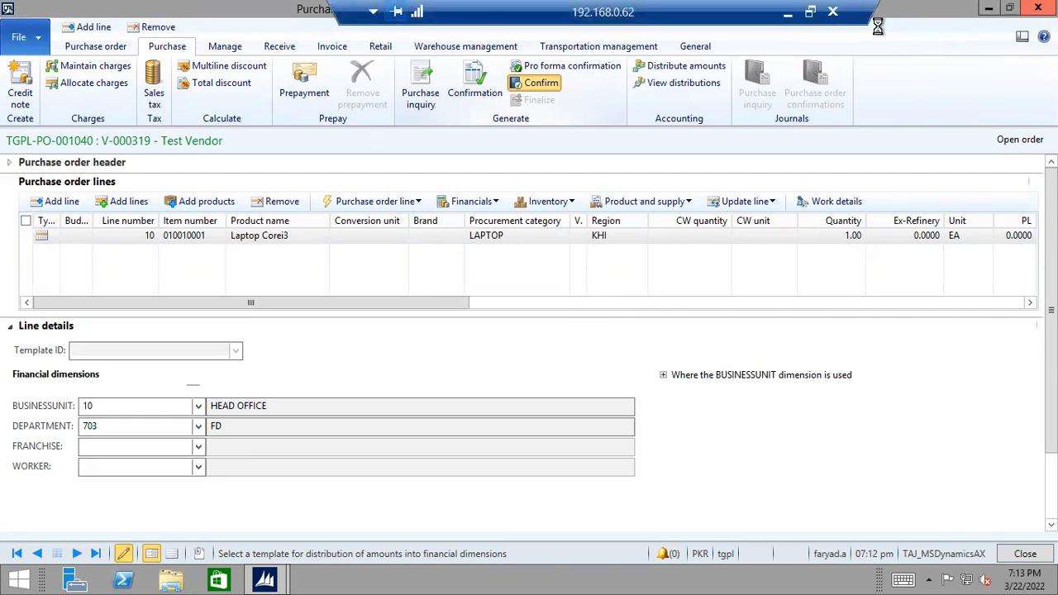
drag(874, 18, 675, 18)
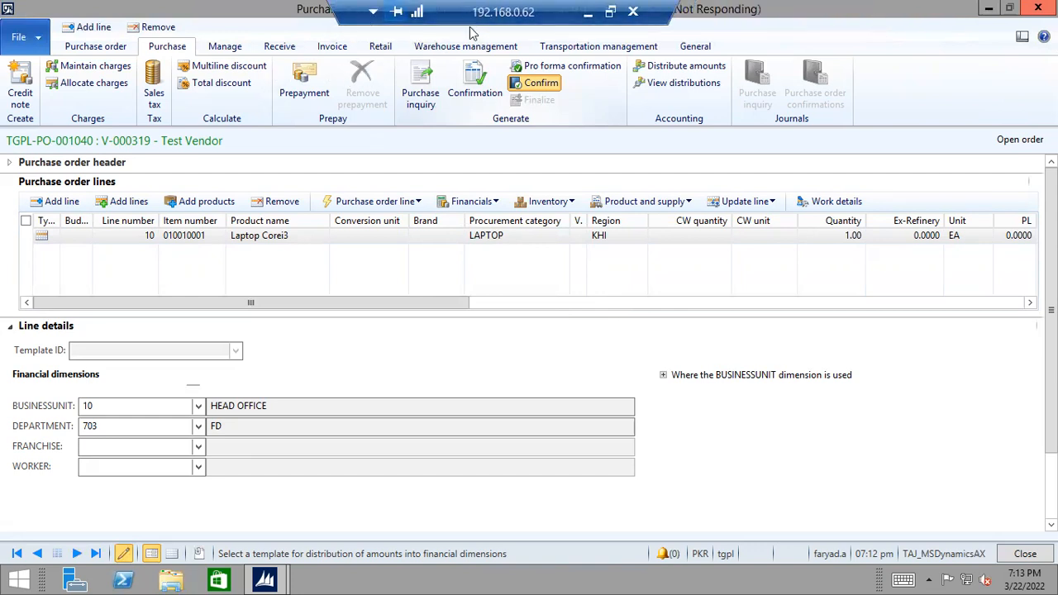
drag(444, 12, 129, 12)
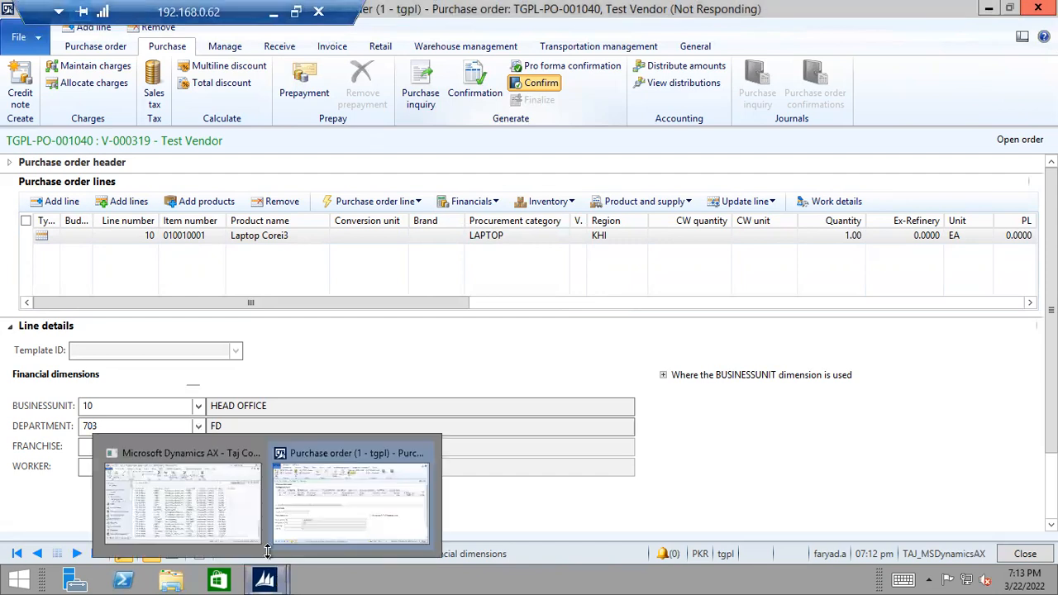
mouse_move(198, 500)
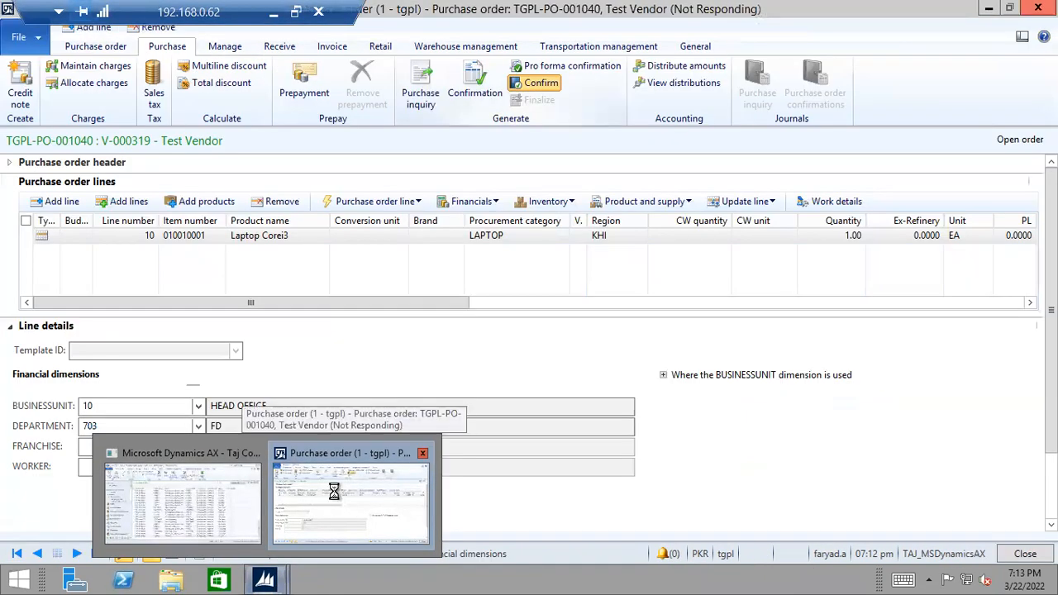
click(334, 496)
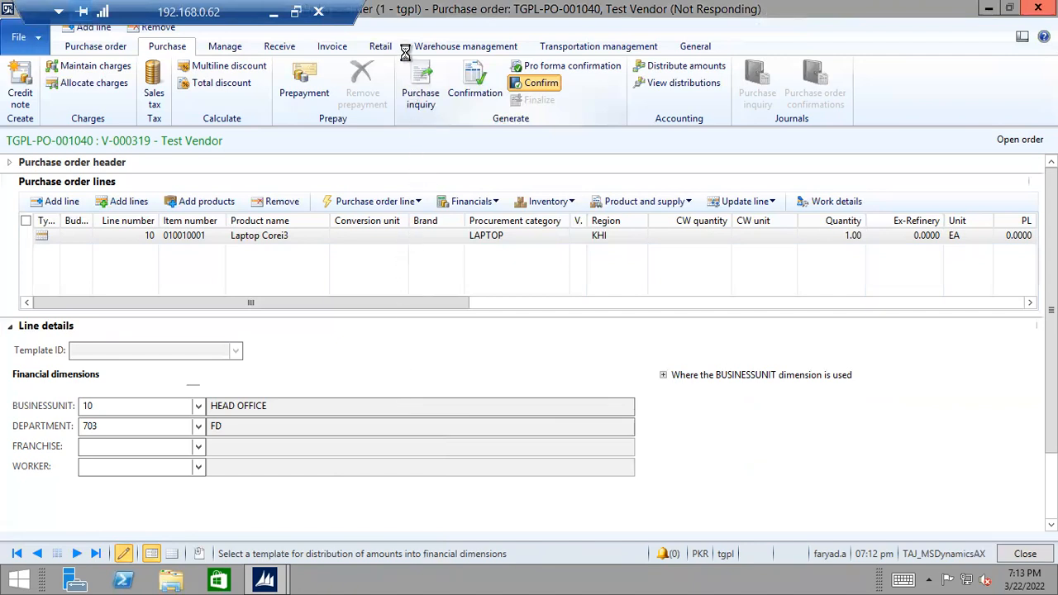
click(988, 11)
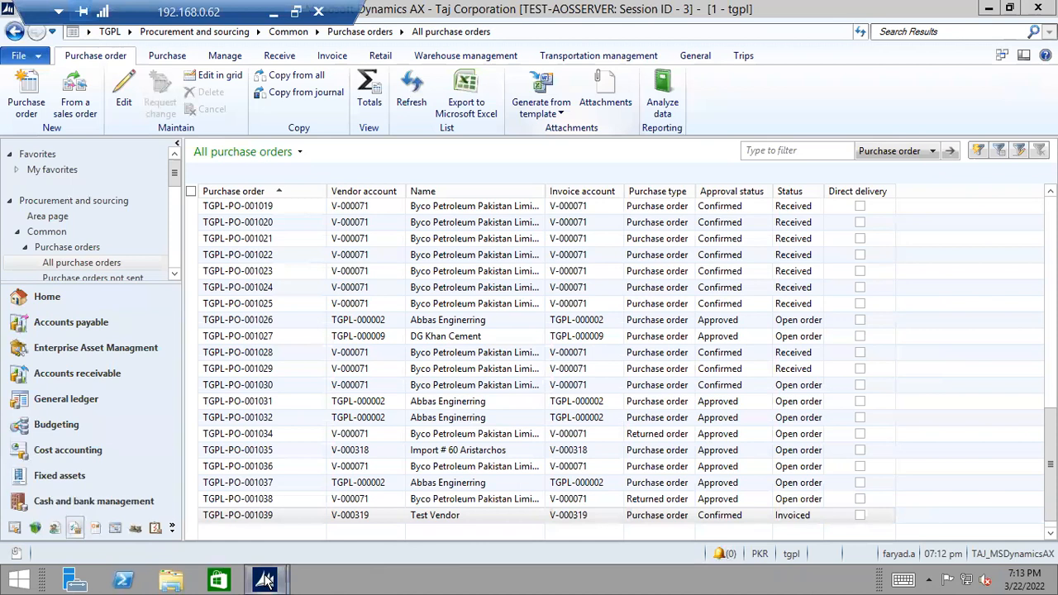
mouse_move(265, 581)
click(315, 510)
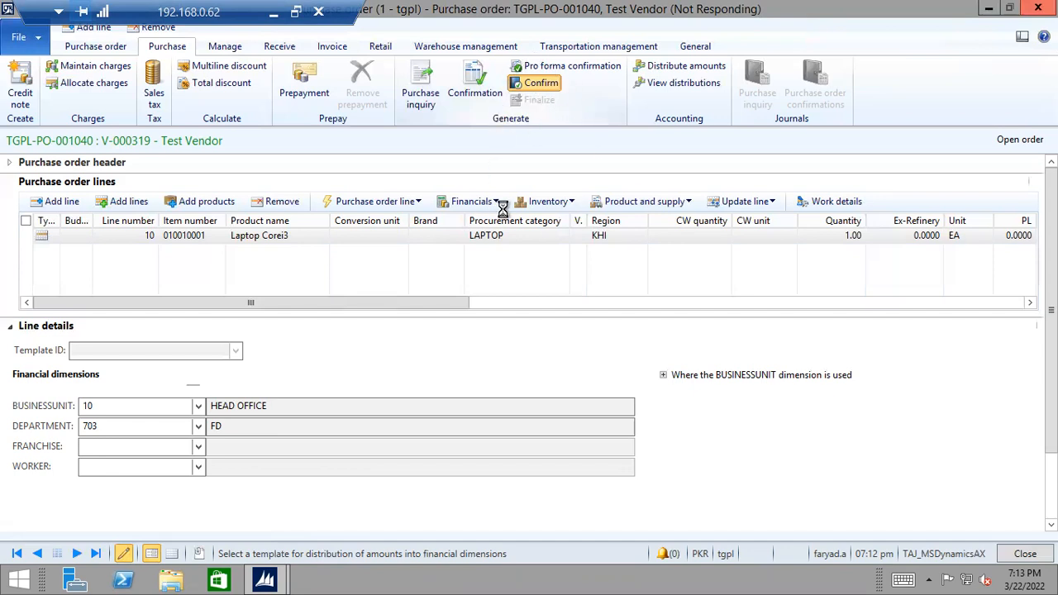
mouse_move(266, 579)
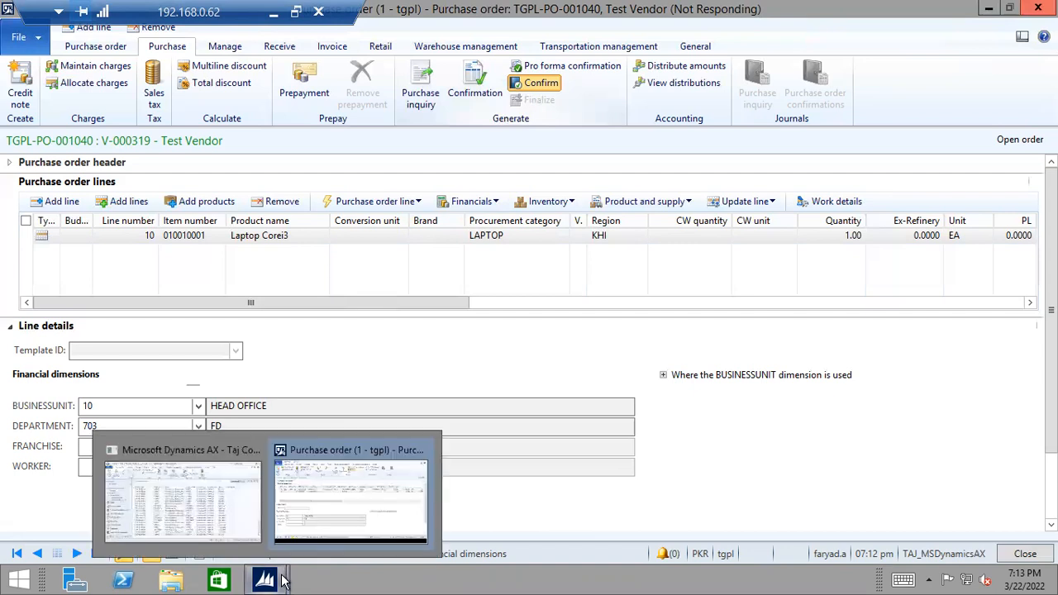
click(987, 10)
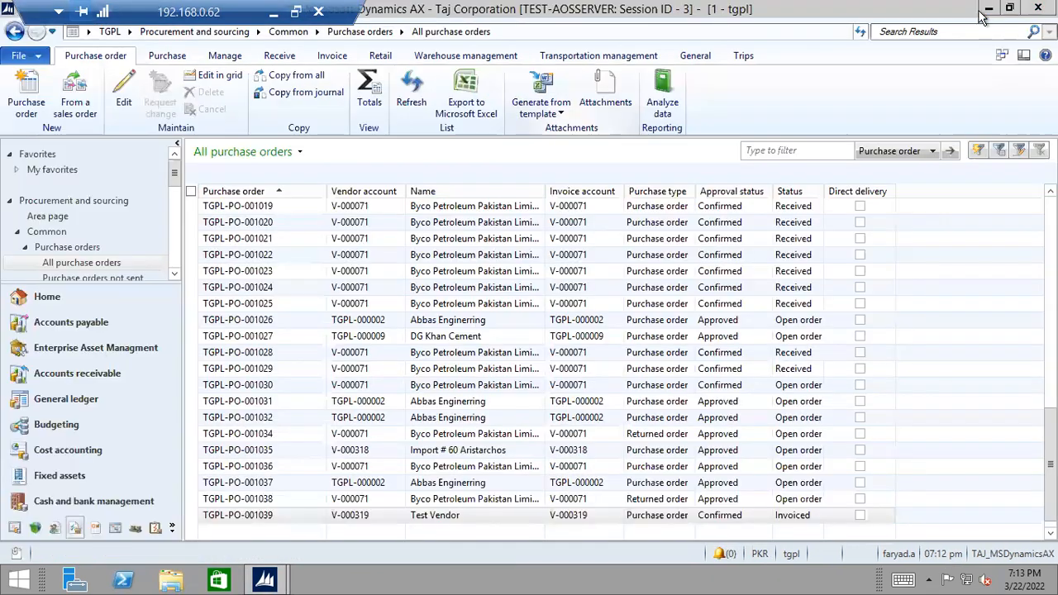
mouse_move(265, 578)
click(312, 536)
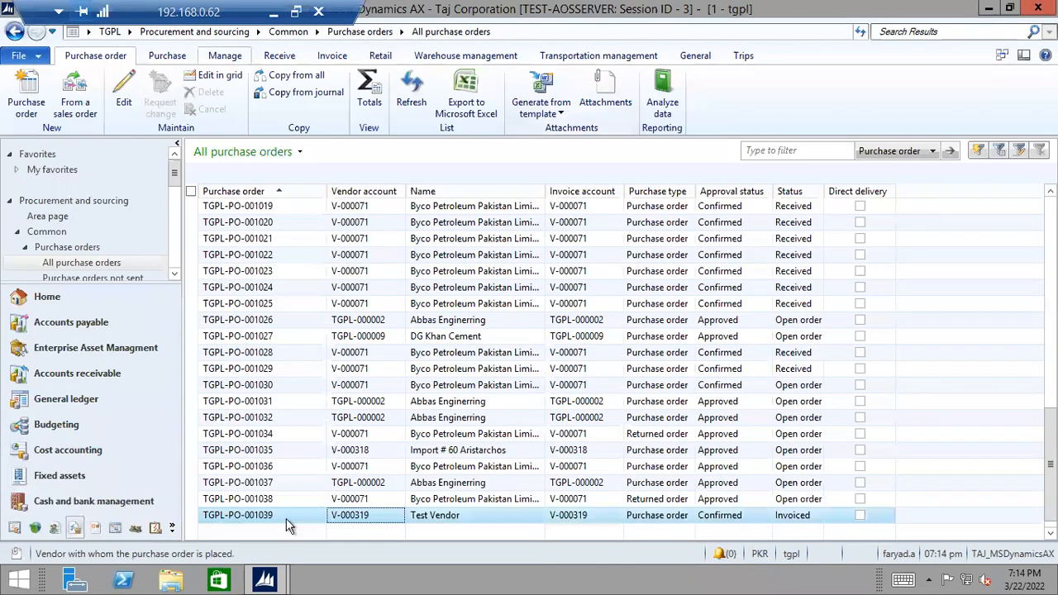
Return to the Test Vendor purchase order and look at its purchase order confirmation journal.
mouse_move(264, 580)
click(341, 535)
drag(355, 229, 174, 221)
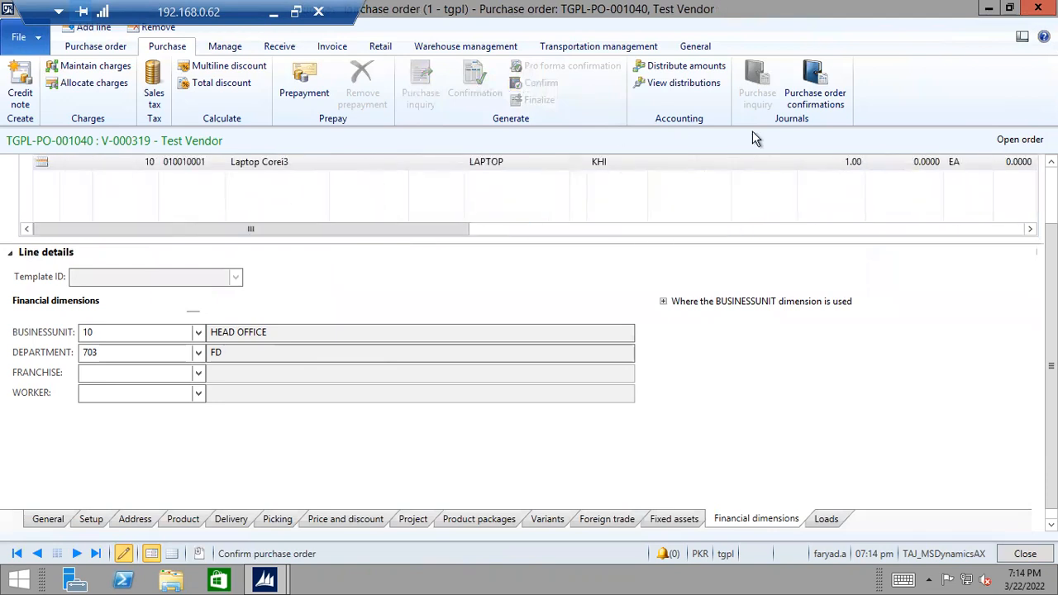
click(811, 80)
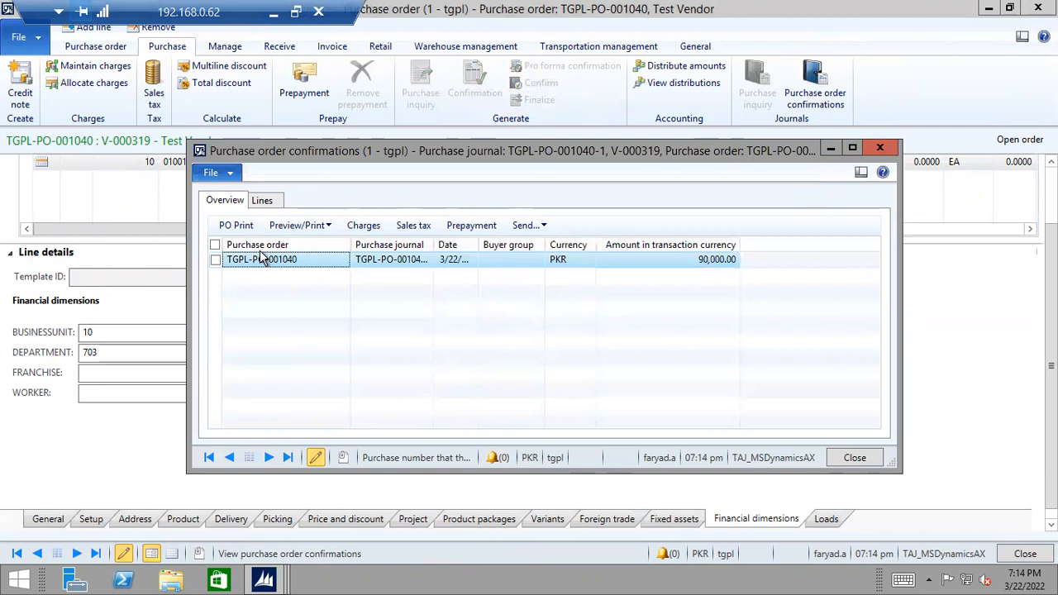
click(879, 148)
Start posting a product receipt for the Test Vendor purchase order and set its product receipt number to 2.
click(279, 47)
click(216, 47)
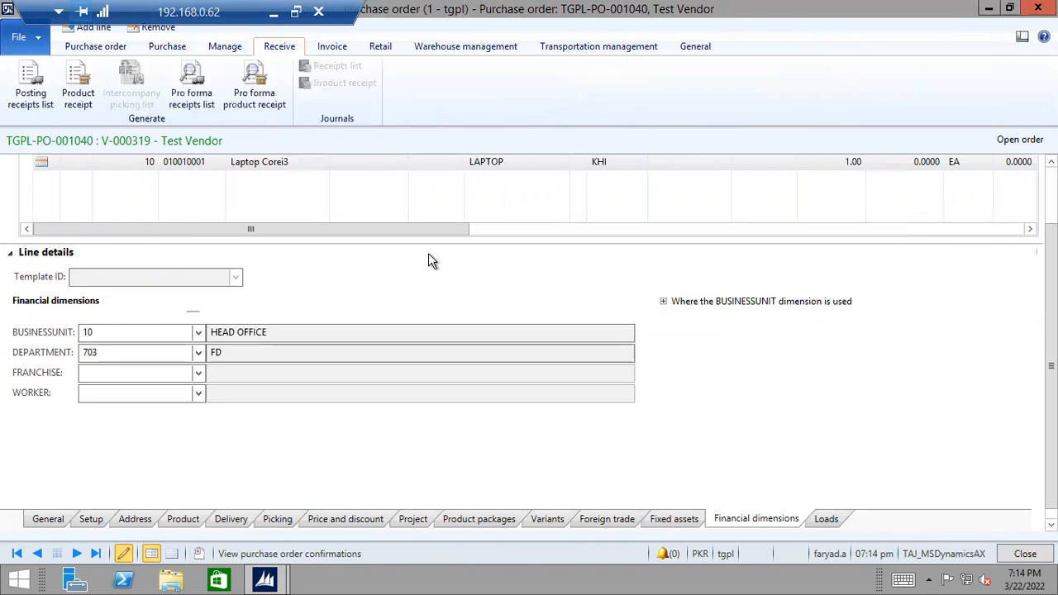
click(71, 77)
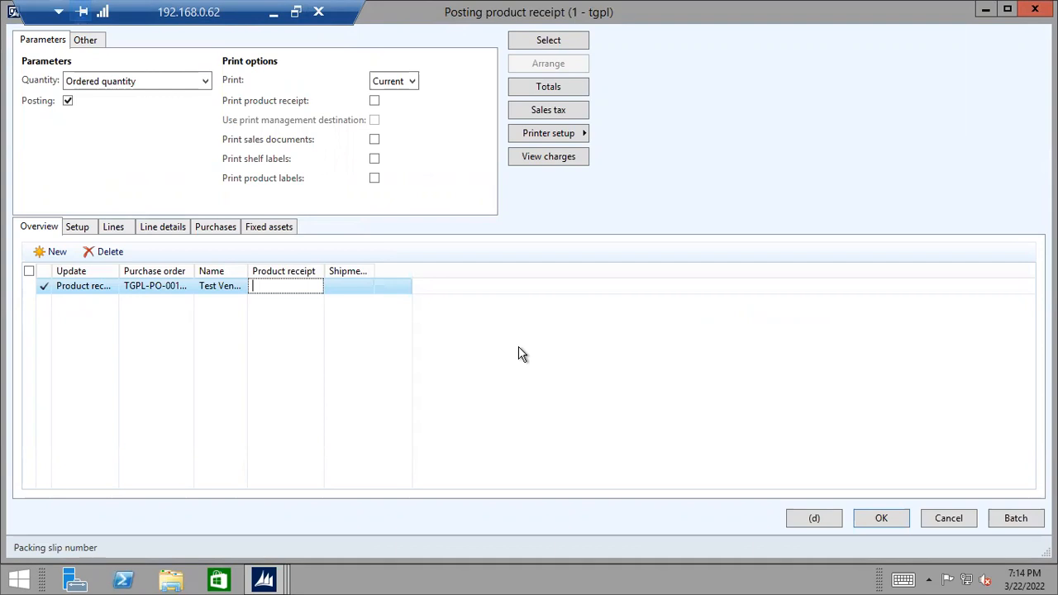
text(321)
key(BackSpace)
key(BackSpace)
key(BackSpace)
text(1)
key(BackSpace)
text(2)
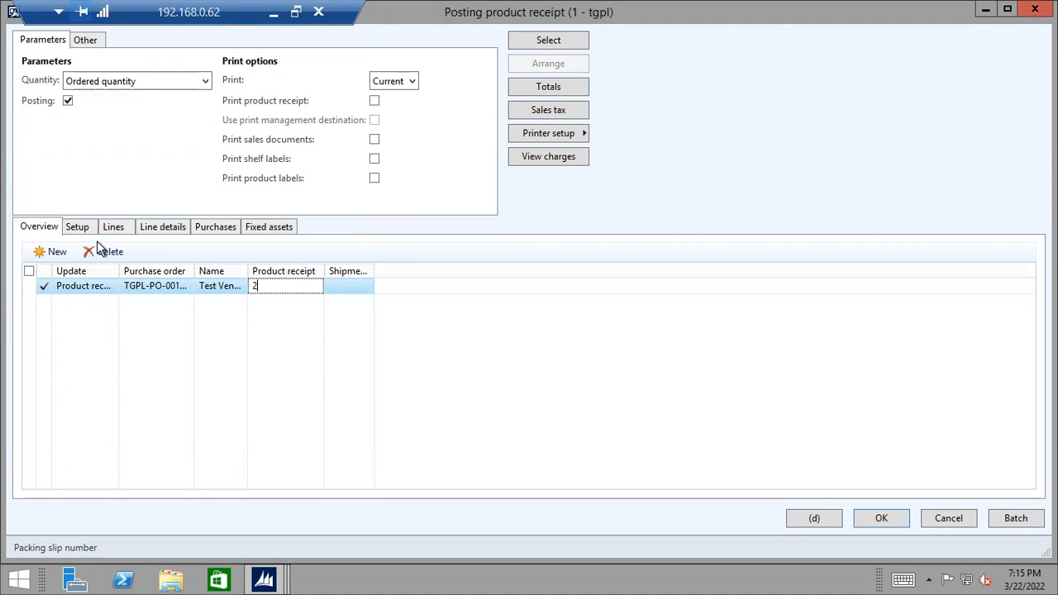
Look over the product receipt's date setup, laptop line, line details, purchases and fixed assets information.
click(77, 227)
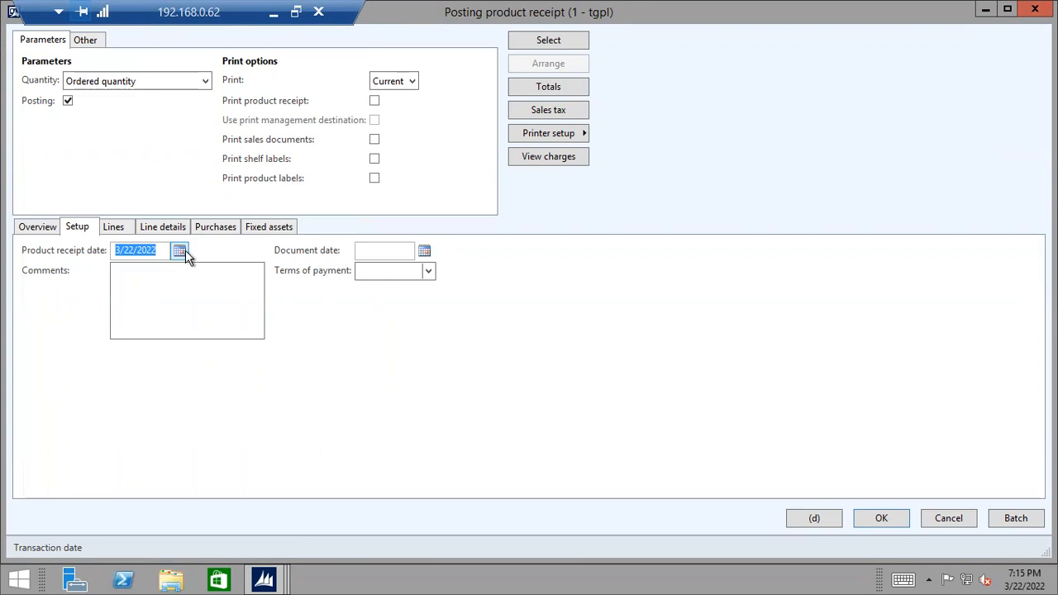
click(174, 282)
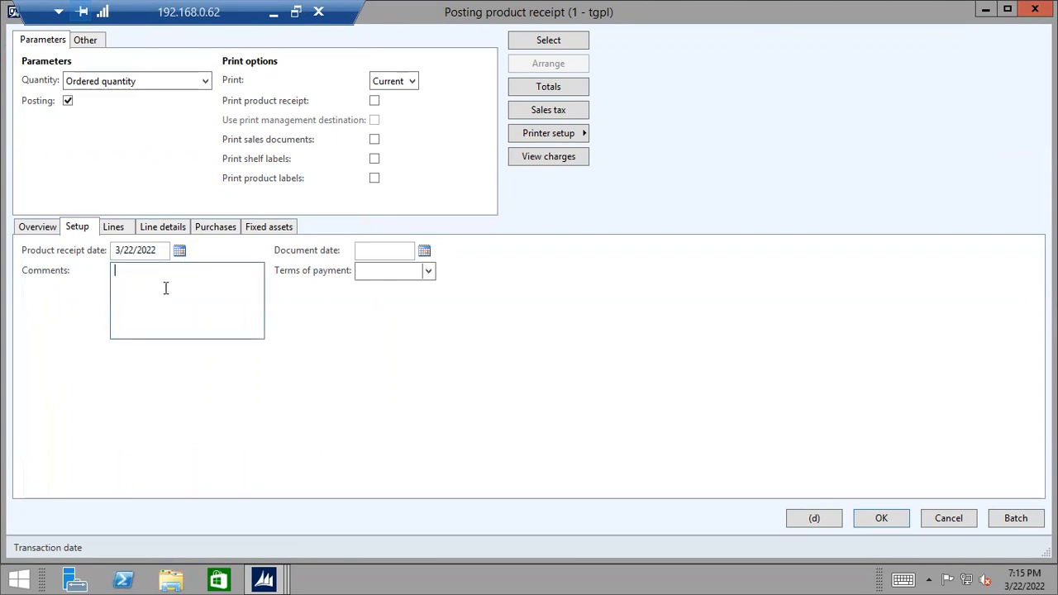
click(380, 249)
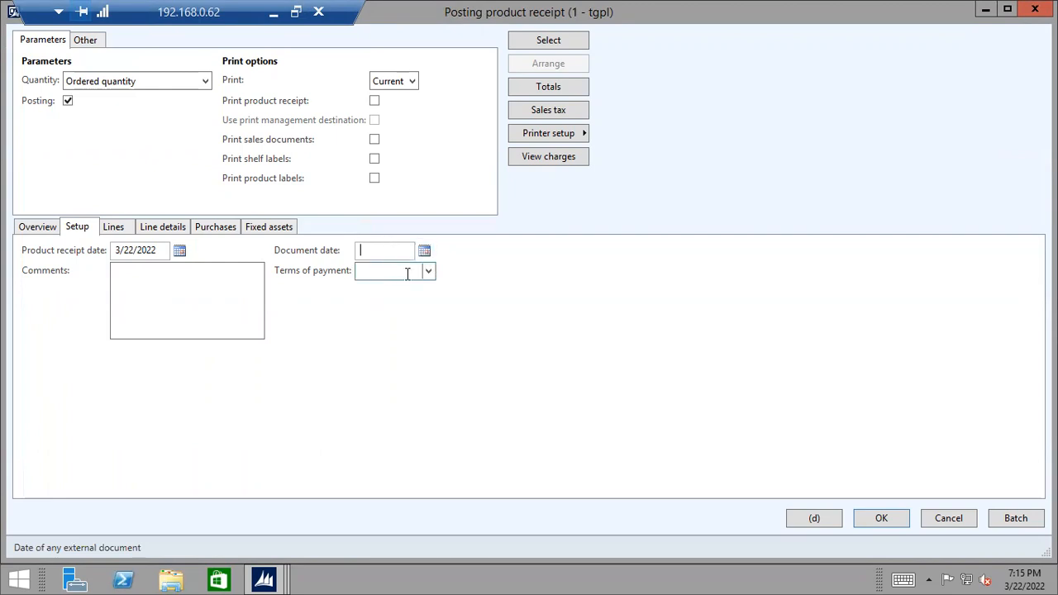
click(112, 228)
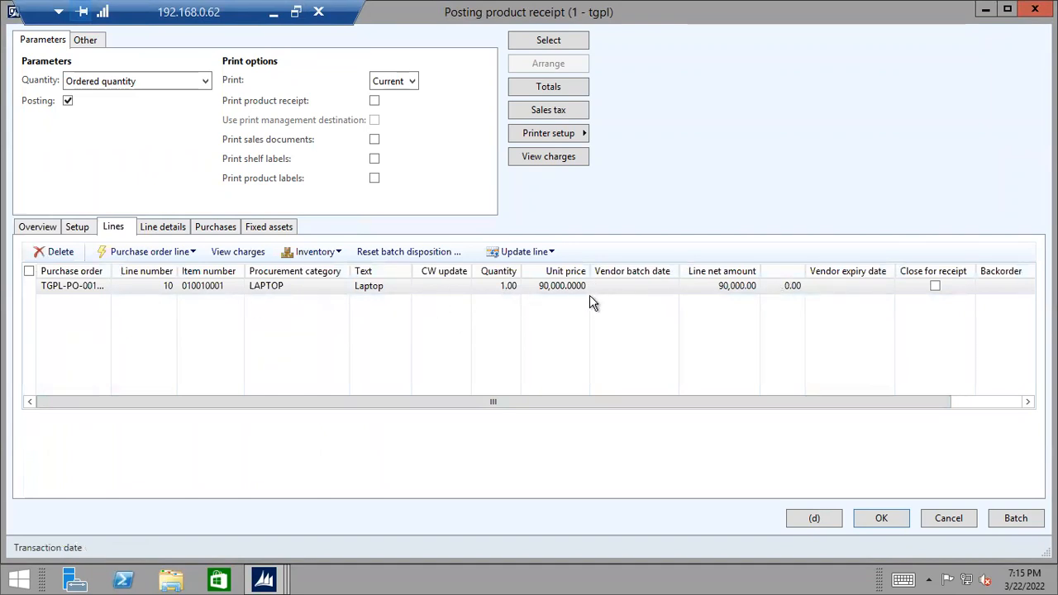
click(485, 288)
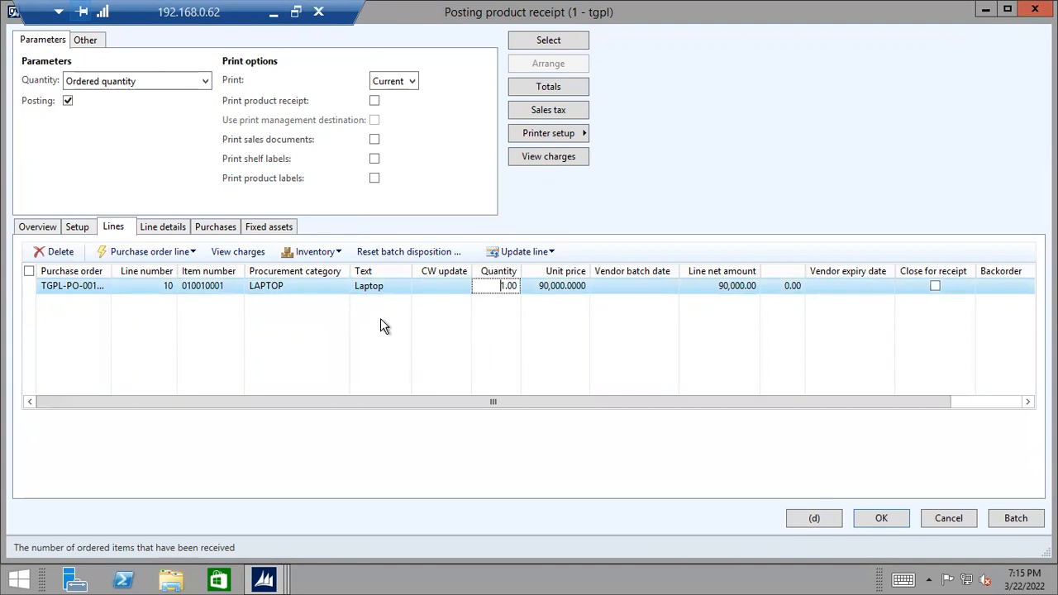
click(162, 227)
scroll(317, 341, down, 2)
scroll(317, 341, up, 2)
click(221, 227)
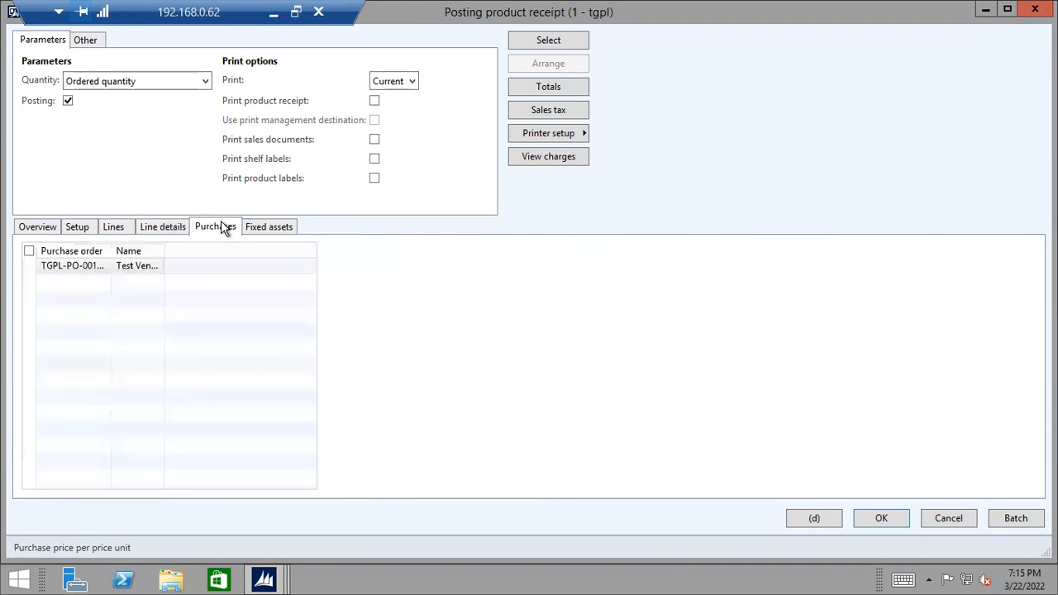
click(279, 229)
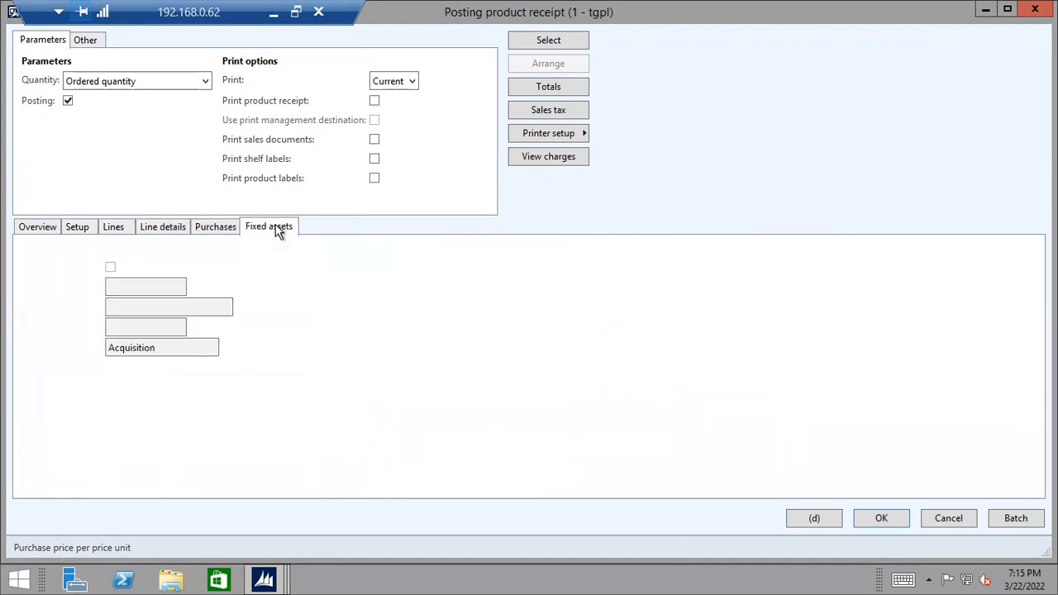
click(76, 228)
click(33, 226)
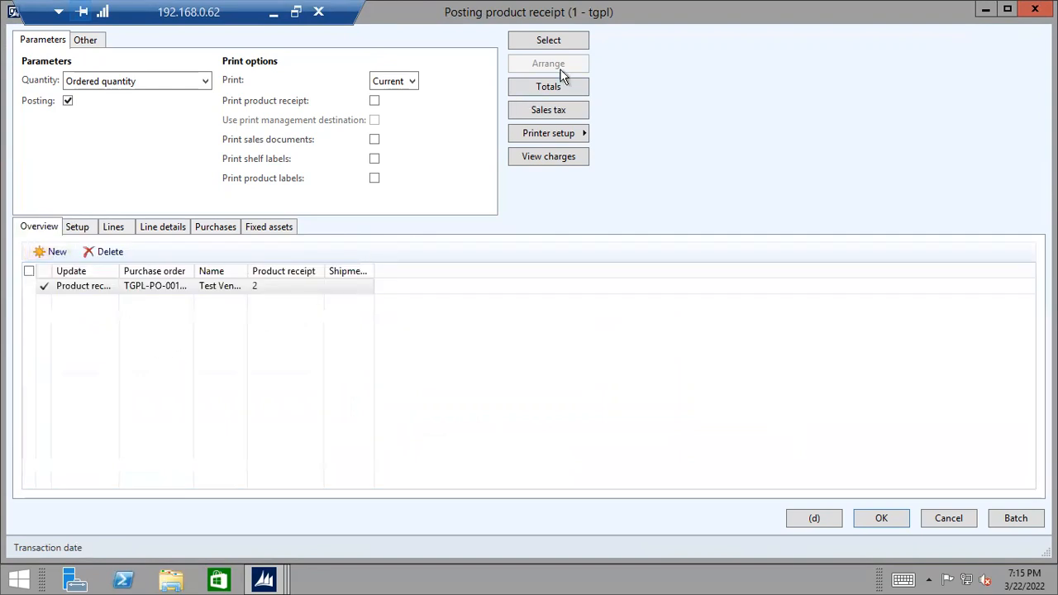
Check the totals, sales tax transactions and charges of the product receipt.
click(542, 86)
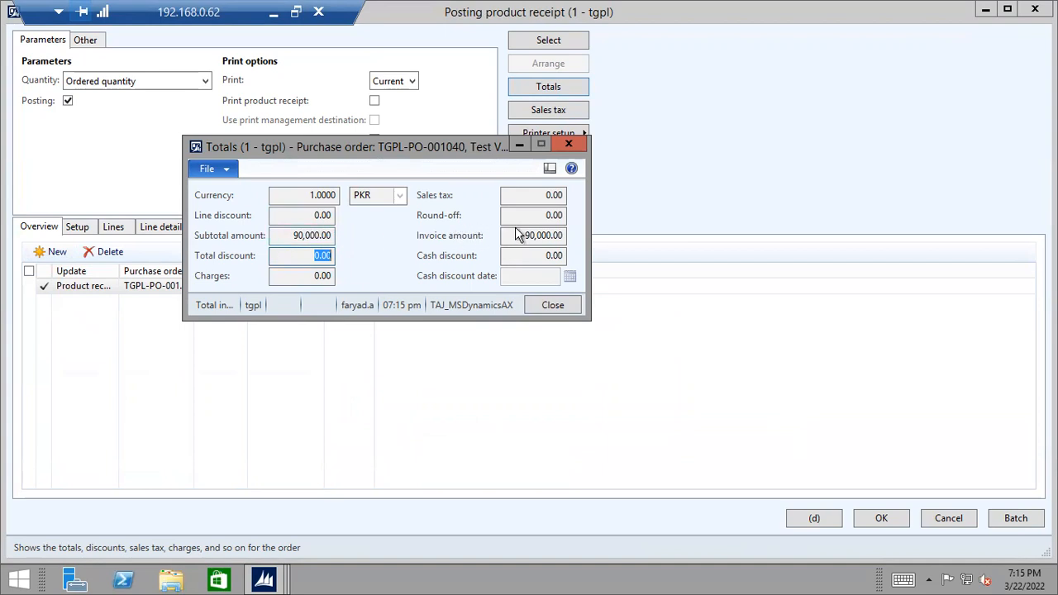
click(511, 198)
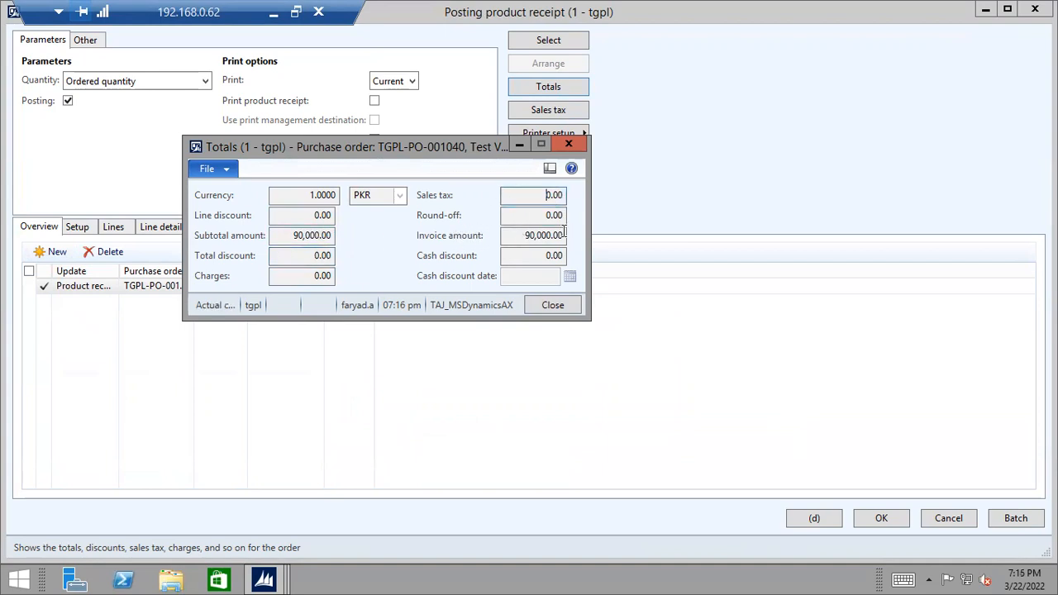
click(537, 255)
click(551, 305)
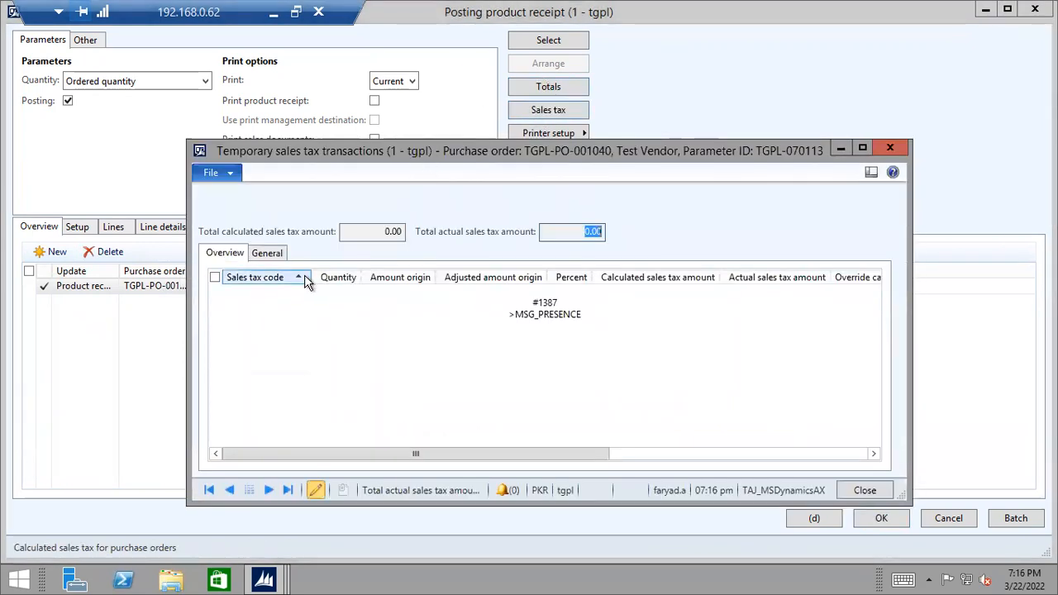
click(864, 490)
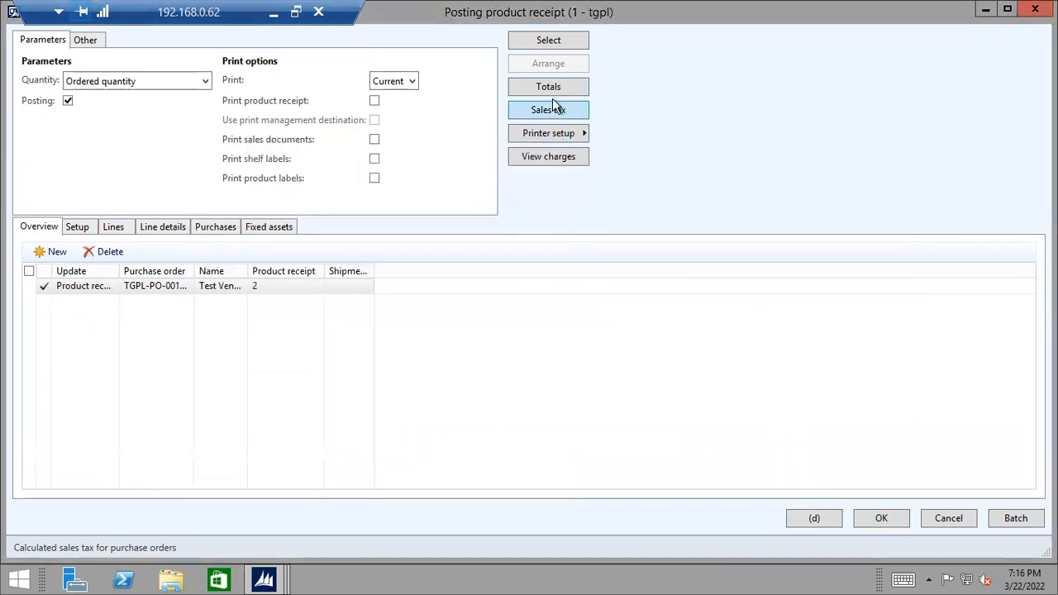
click(545, 162)
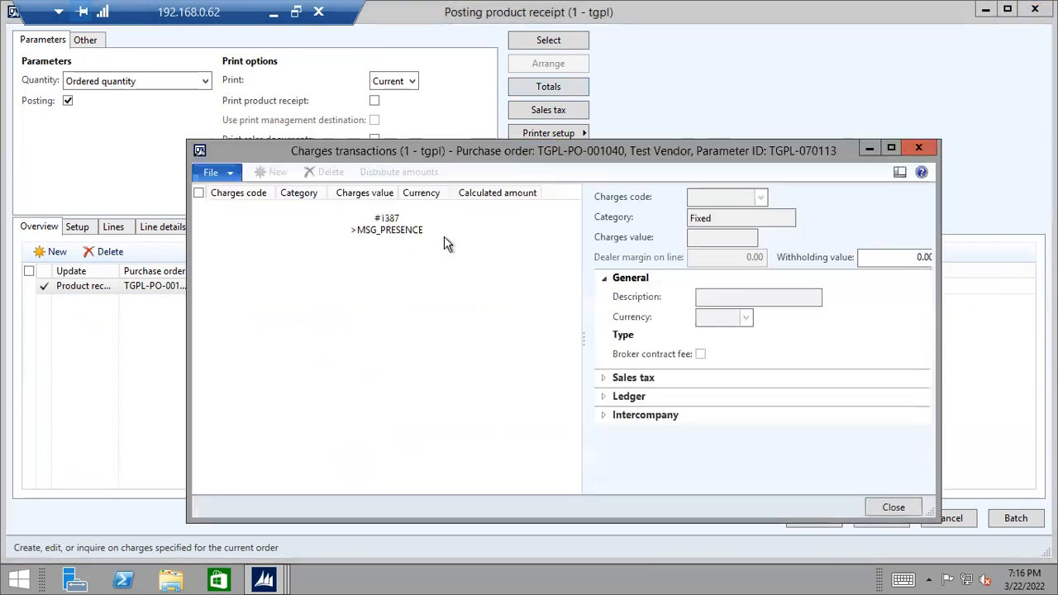
click(892, 507)
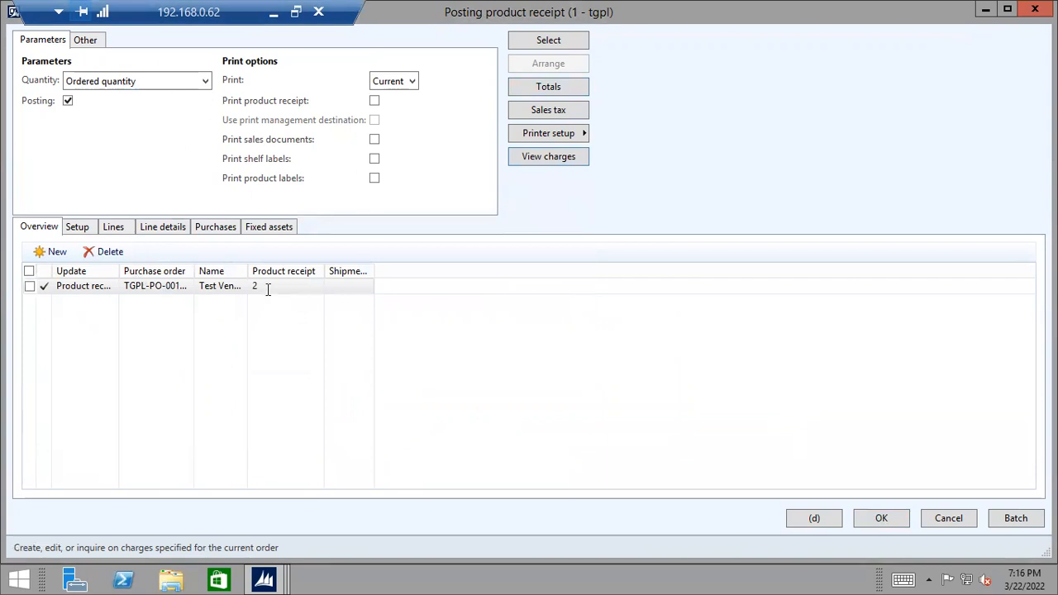
Review the product receipt's date setup and laptop line and post the product receipt.
click(74, 228)
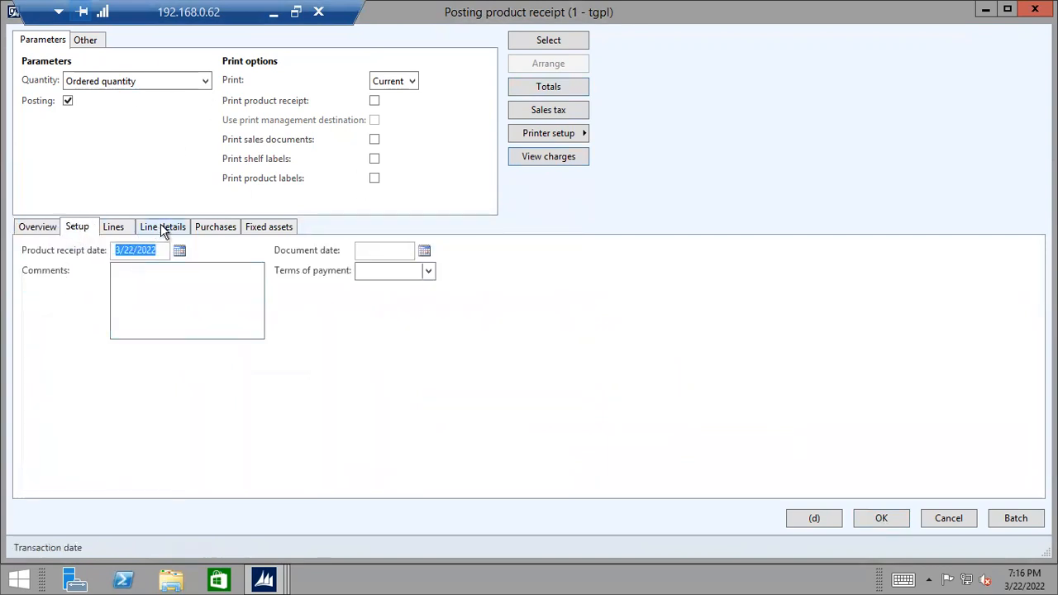
click(115, 227)
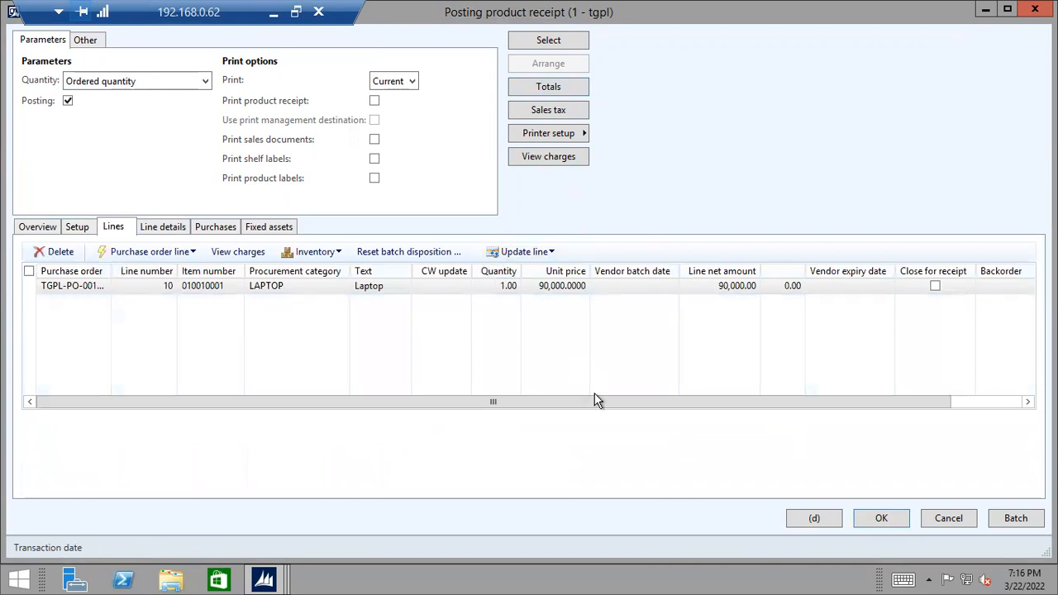
click(878, 520)
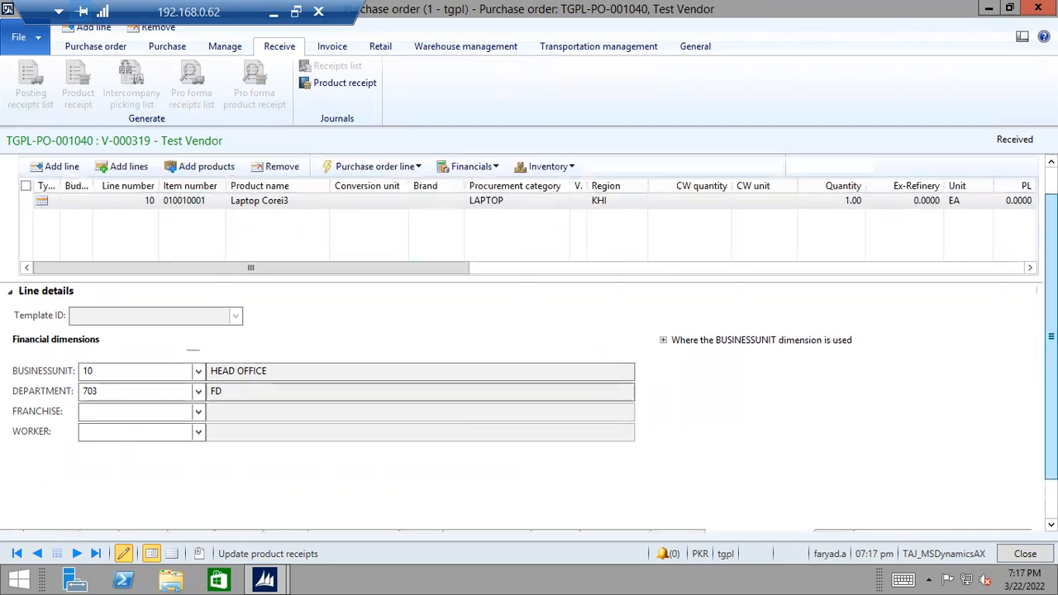
Return to the remote Dynamics AX session and open the product receipt journal of the Test Vendor purchase order.
drag(1051, 289, 1051, 219)
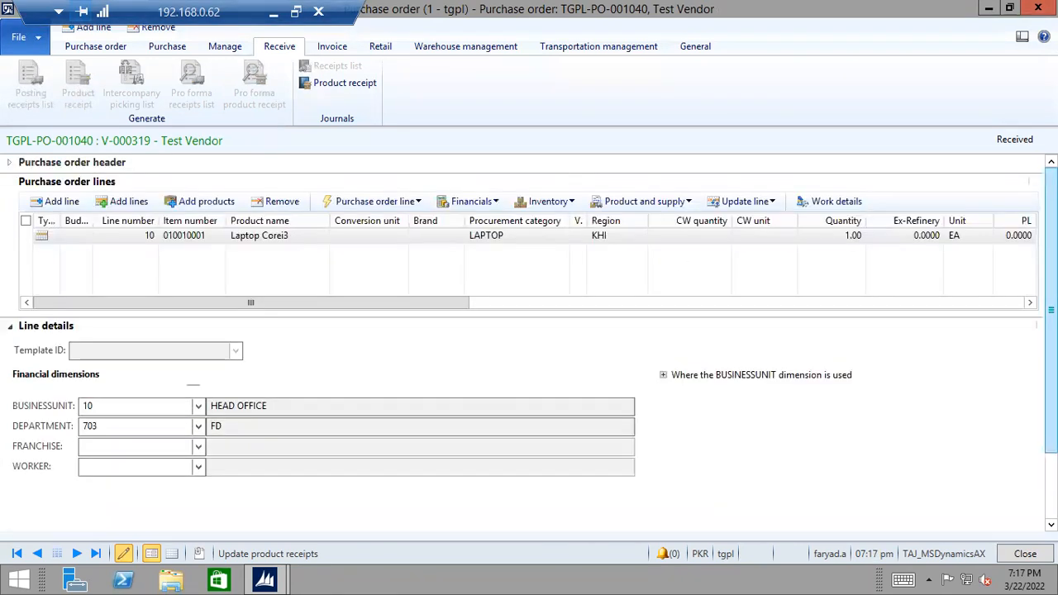
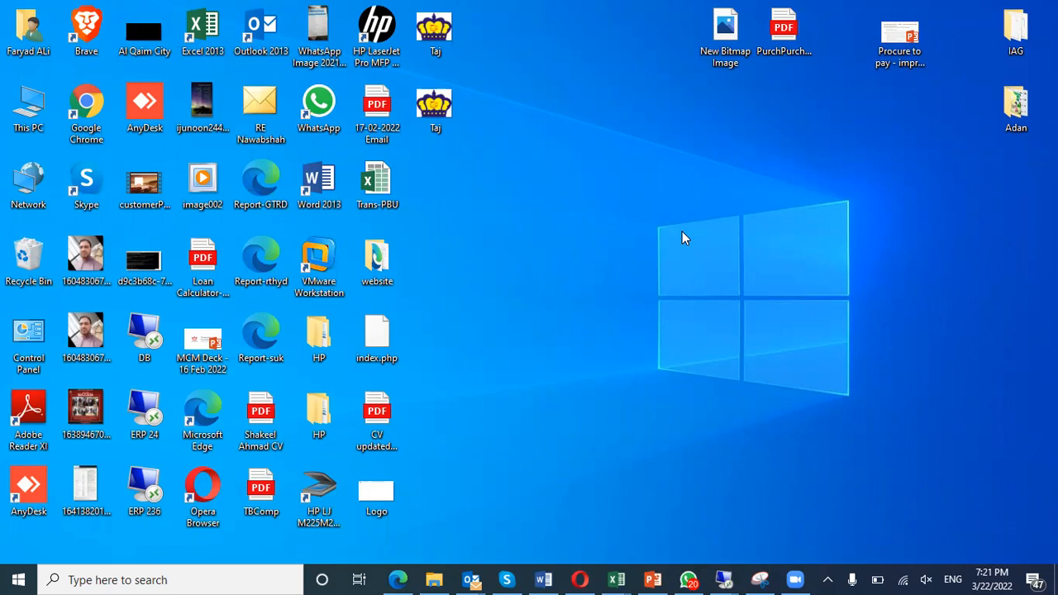
mouse_move(724, 579)
click(950, 488)
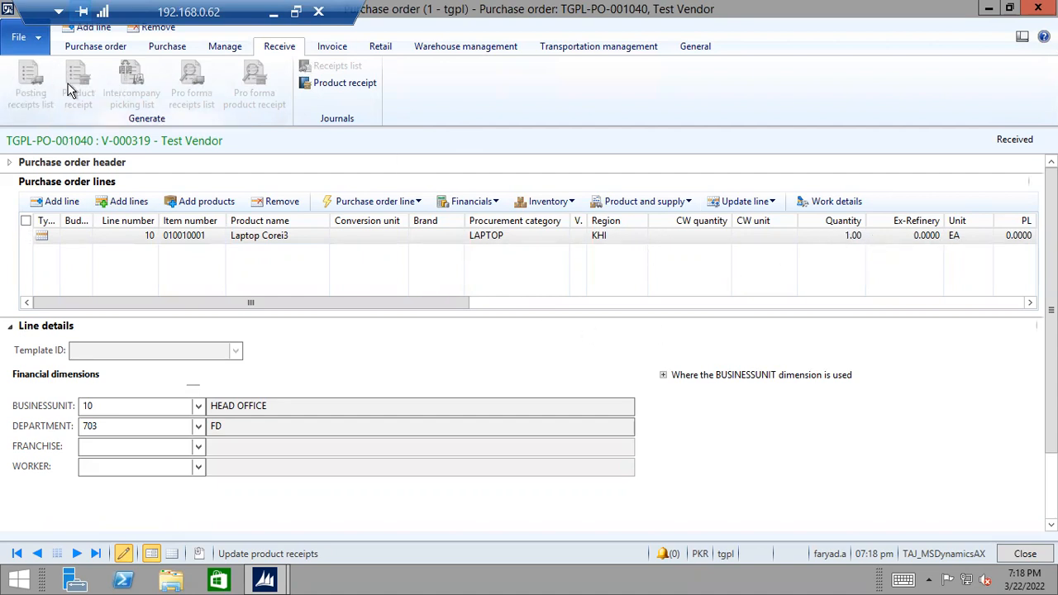
click(339, 91)
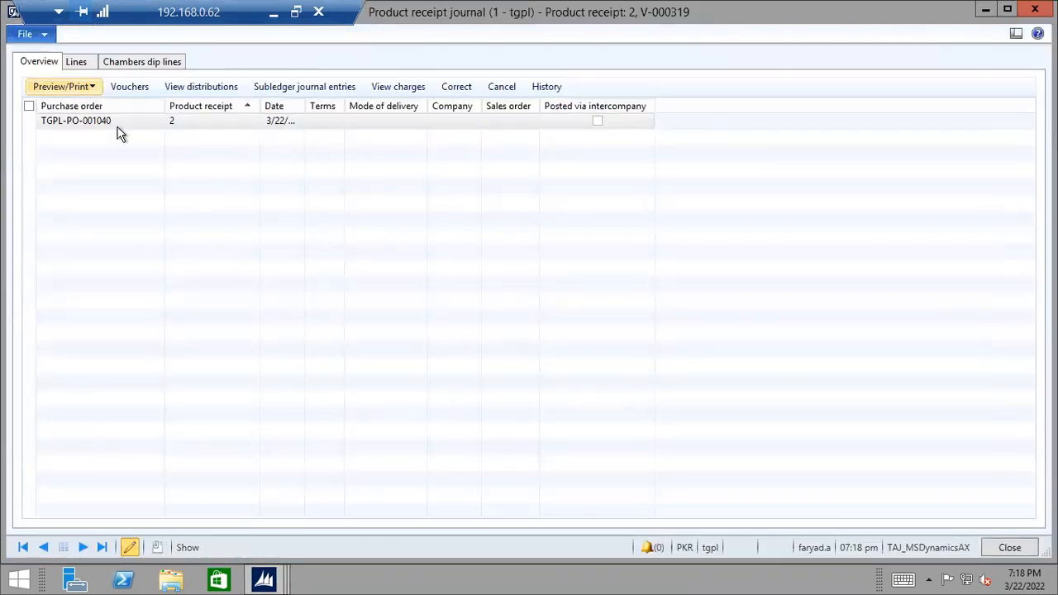
click(185, 122)
Examine the laptop line's ordered, received and remaining quantities and the chambers dip lines in the product receipt journal.
click(81, 65)
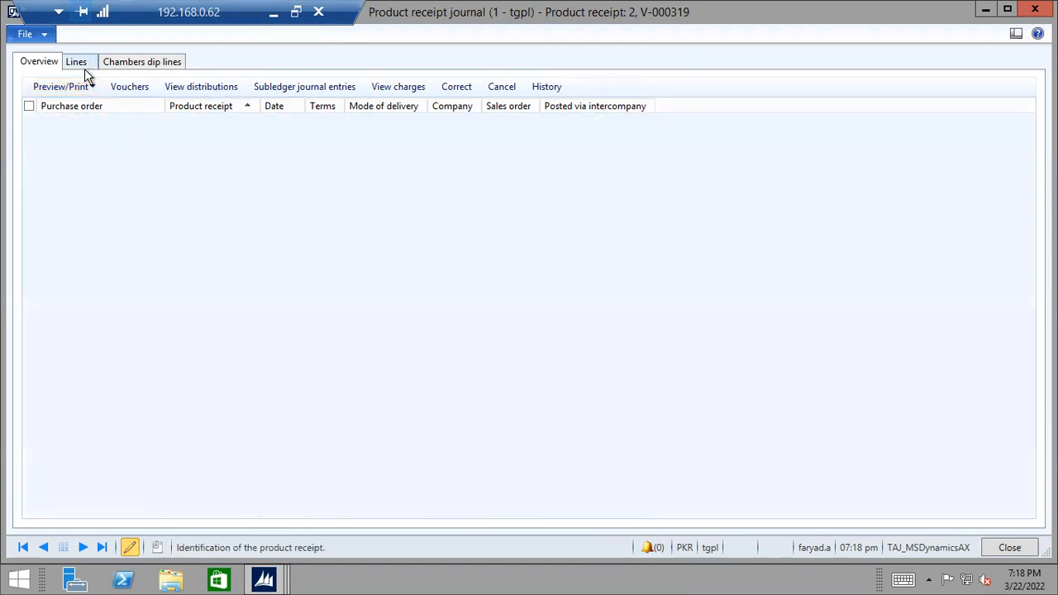
click(422, 123)
click(406, 123)
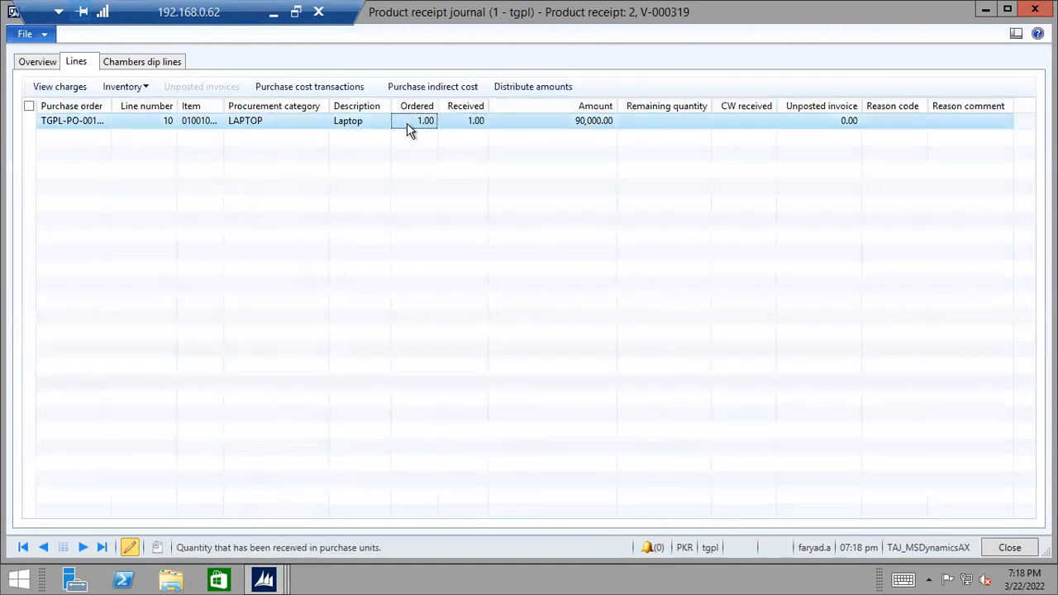
click(465, 119)
click(966, 124)
click(657, 124)
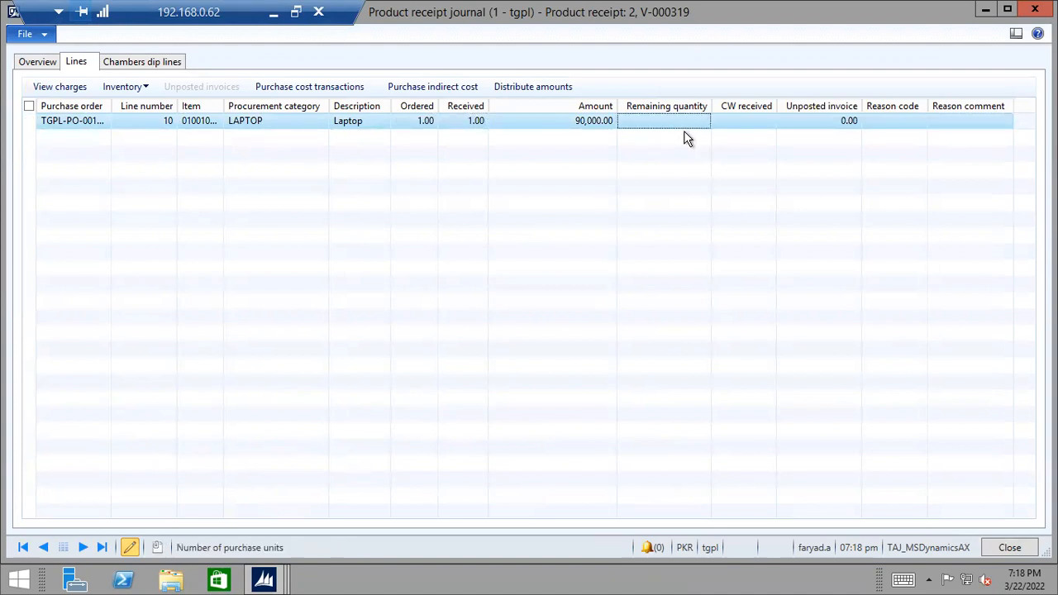
click(132, 66)
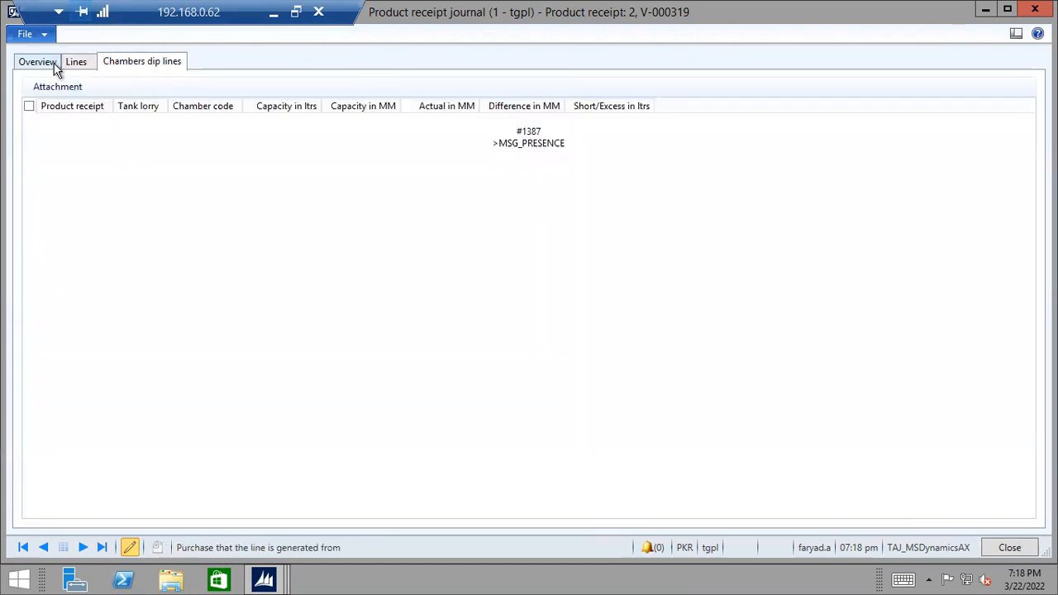
click(51, 65)
click(1009, 547)
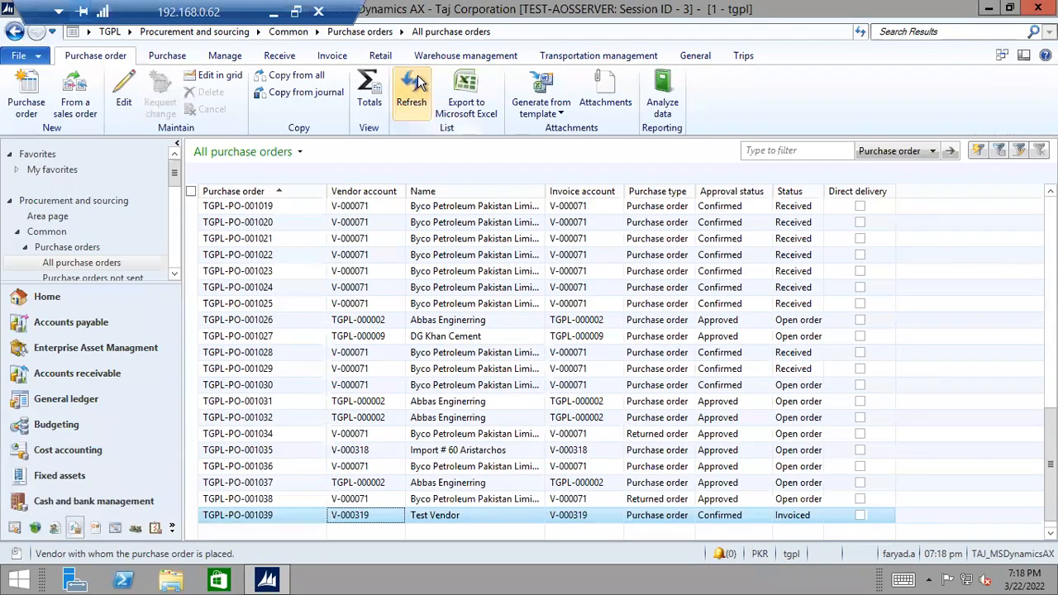
Refresh the list of all purchase orders and check Test Vendor's balance from its vendor record.
click(418, 78)
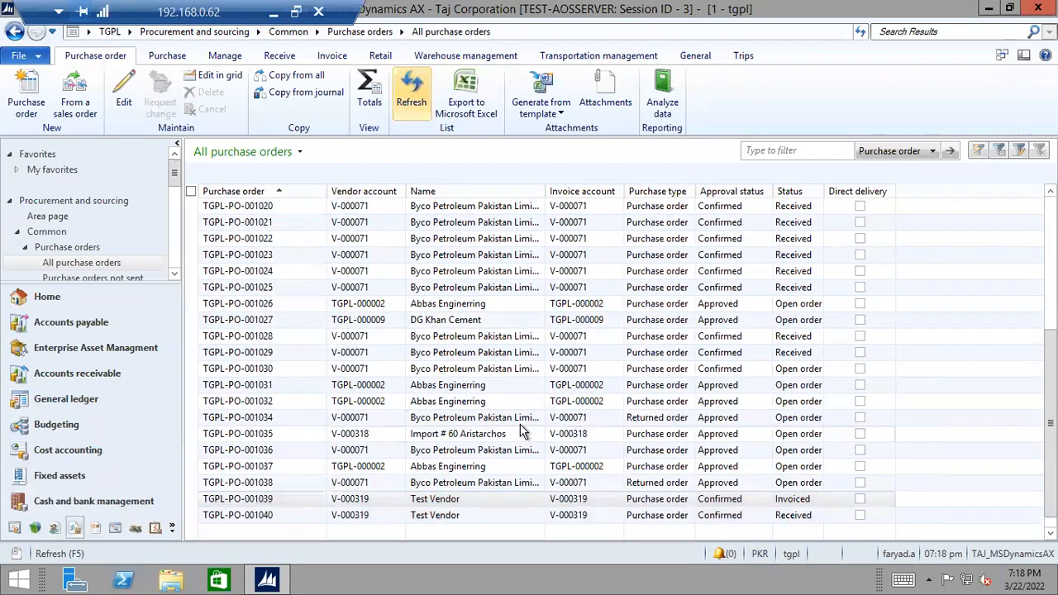
click(566, 501)
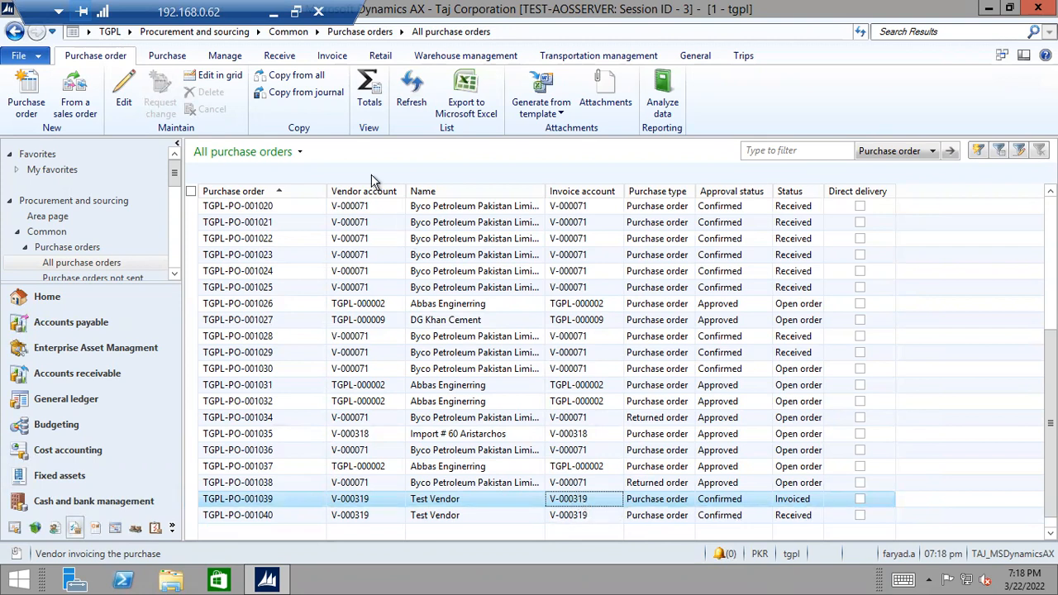
right_click(576, 506)
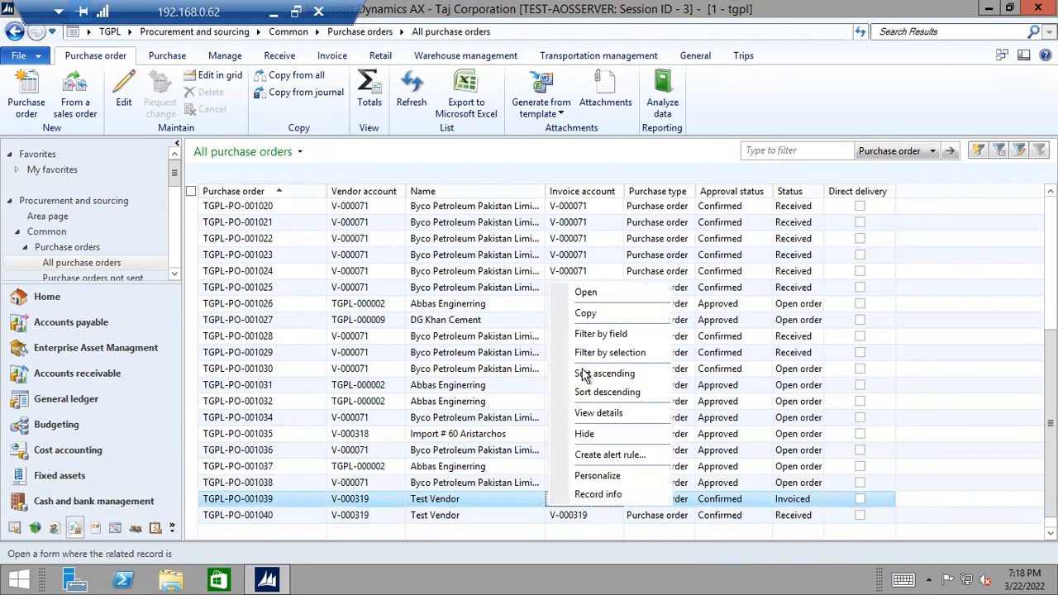
click(604, 416)
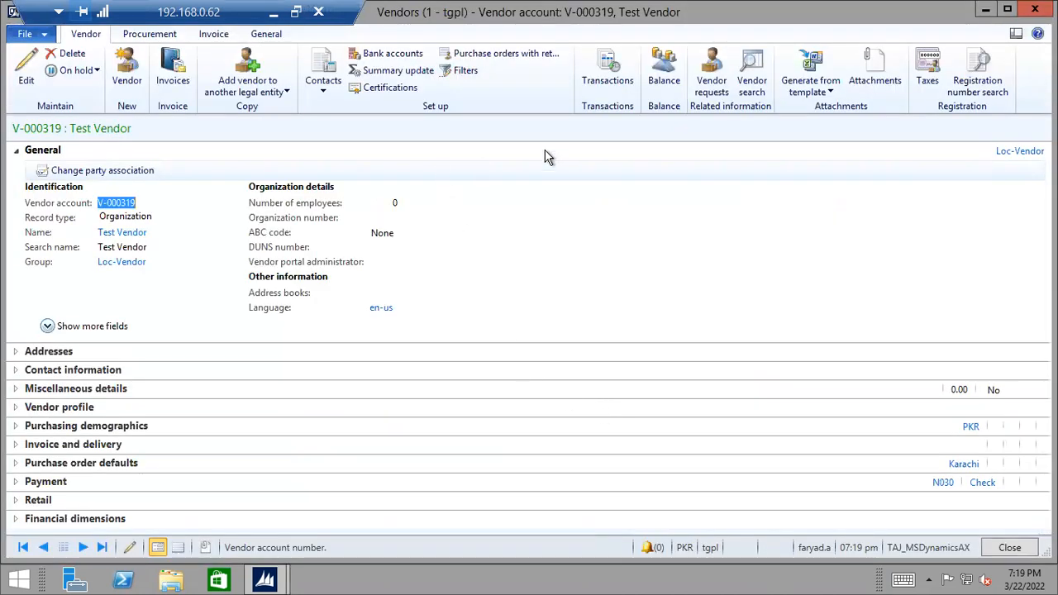
click(664, 75)
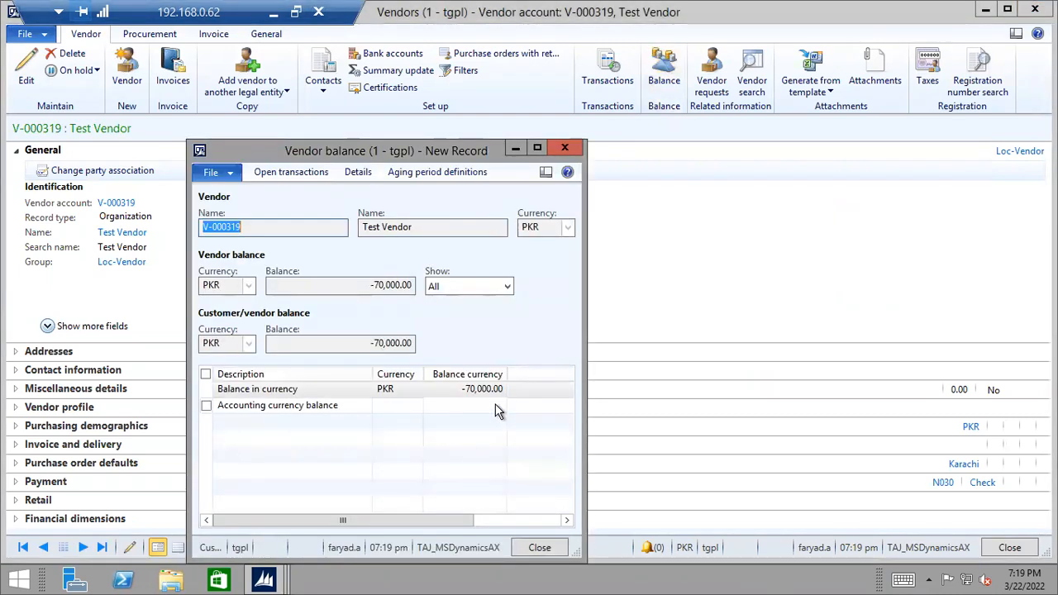
click(537, 148)
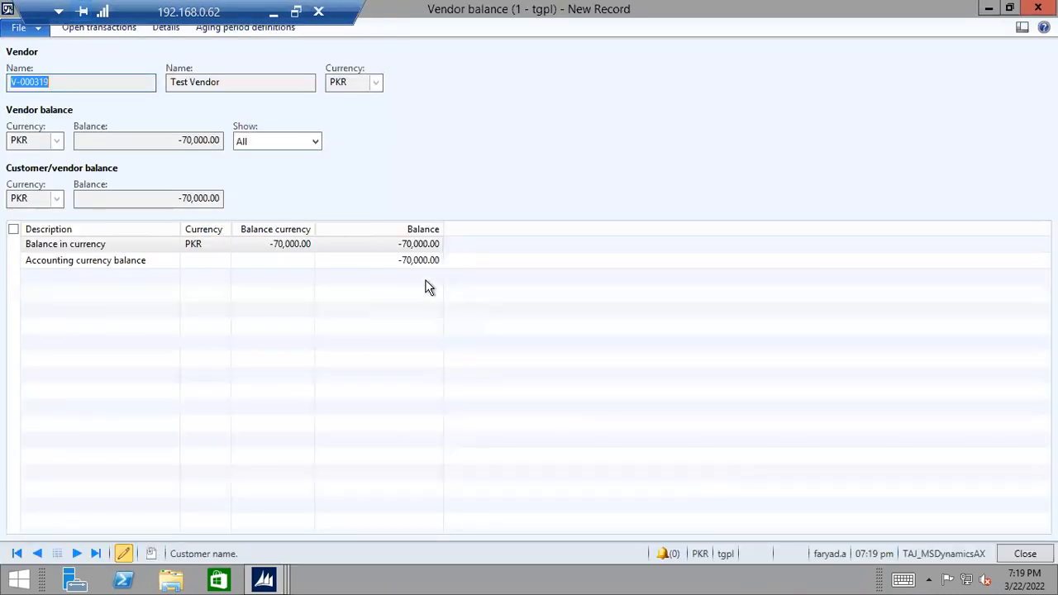
click(1024, 552)
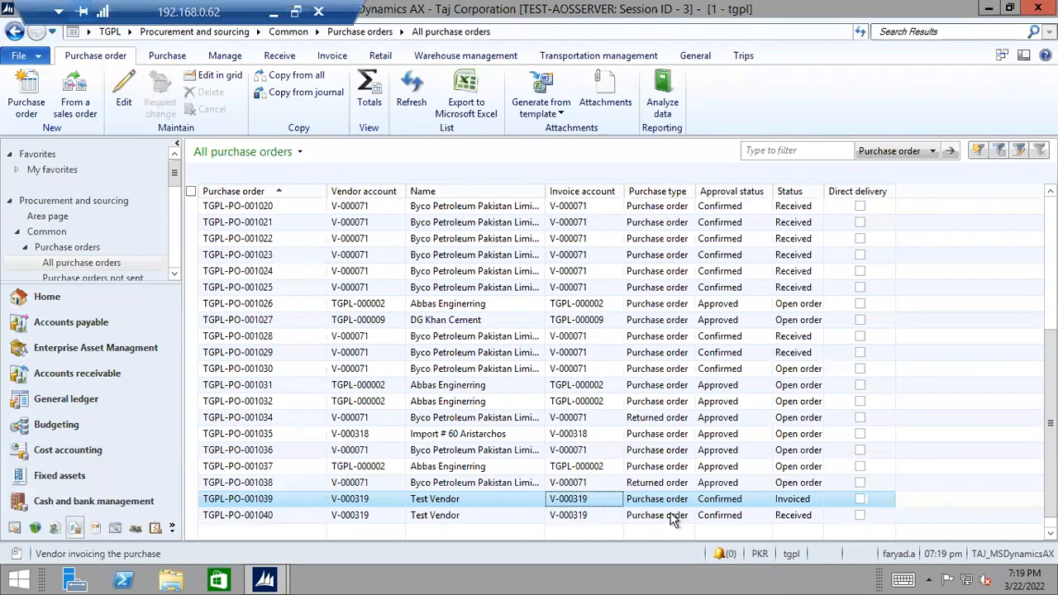
Start a vendor invoice for Test Vendor's received laptop purchase order.
click(670, 516)
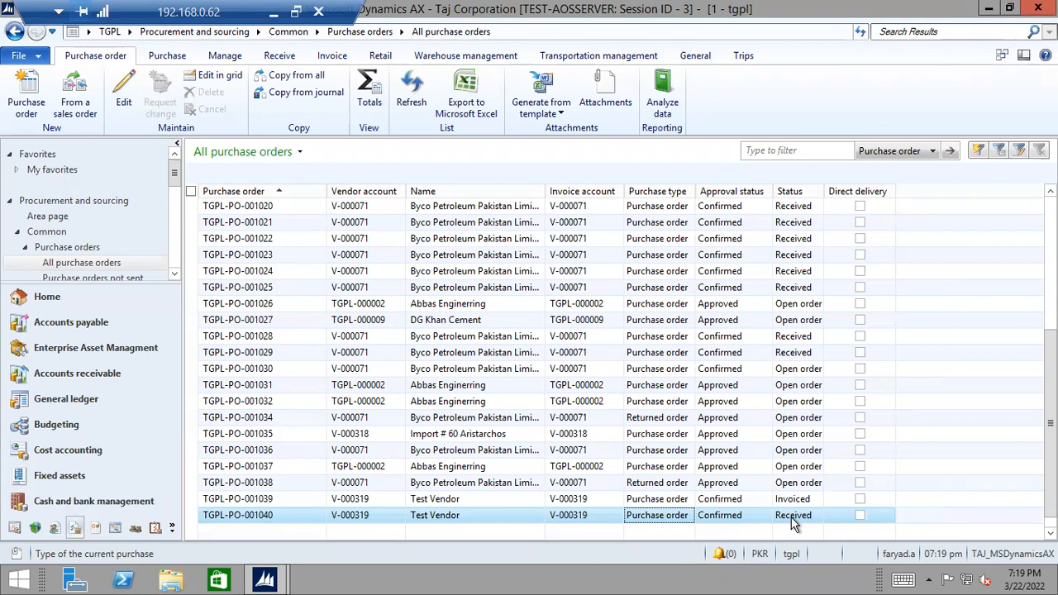
click(331, 57)
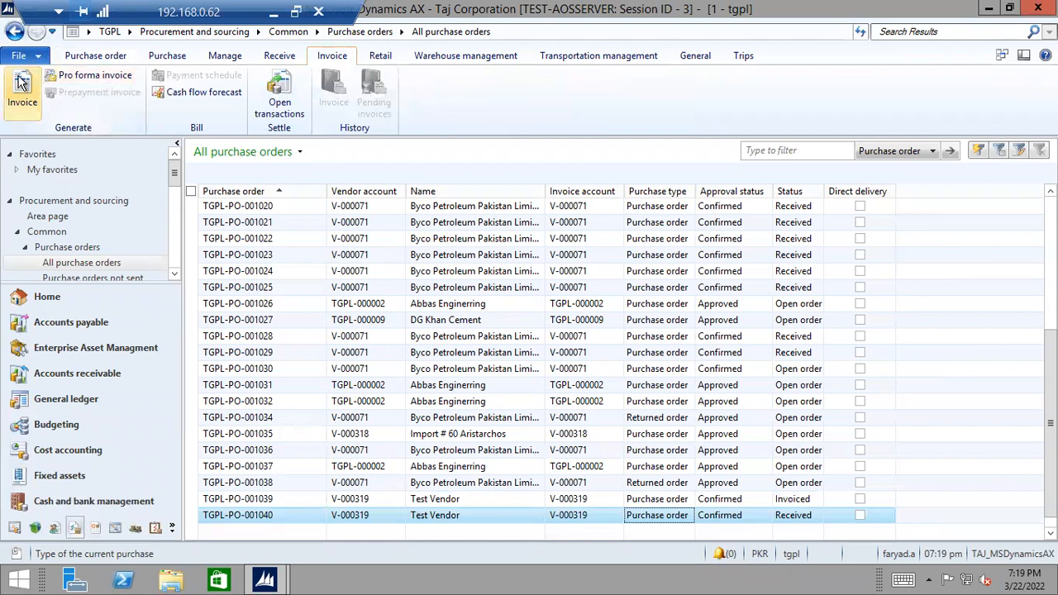
click(21, 83)
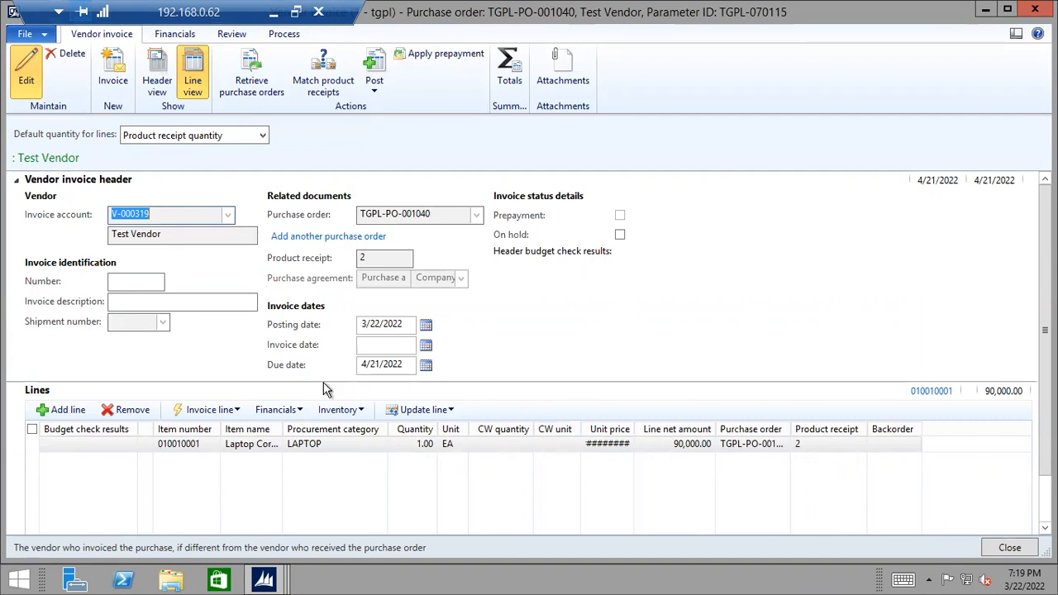
Set the vendor invoice's number to 1 and its invoice date to 3/22/2022.
click(129, 281)
text(1)
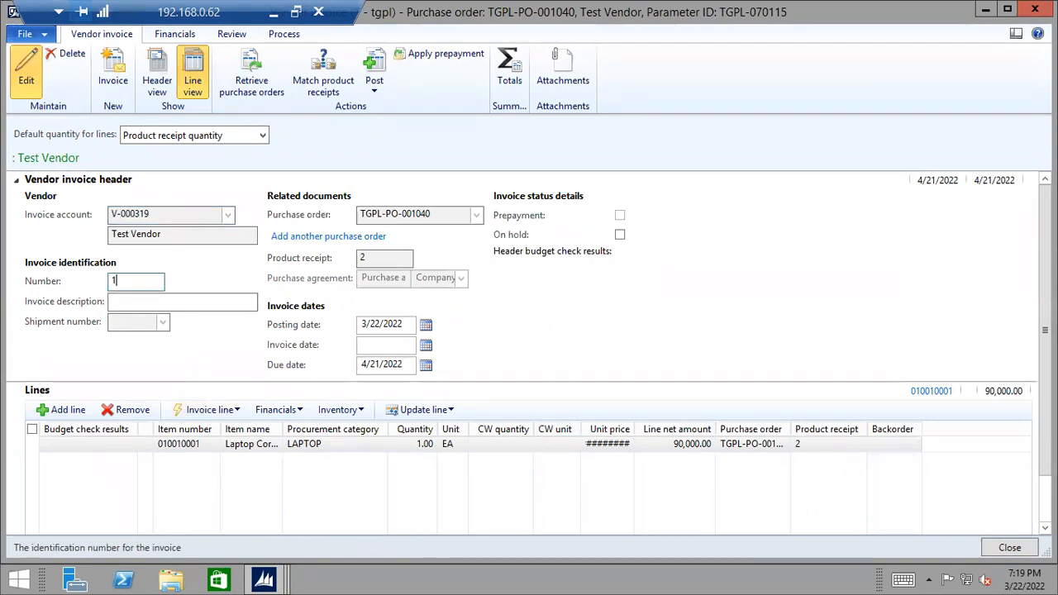
key(Tab)
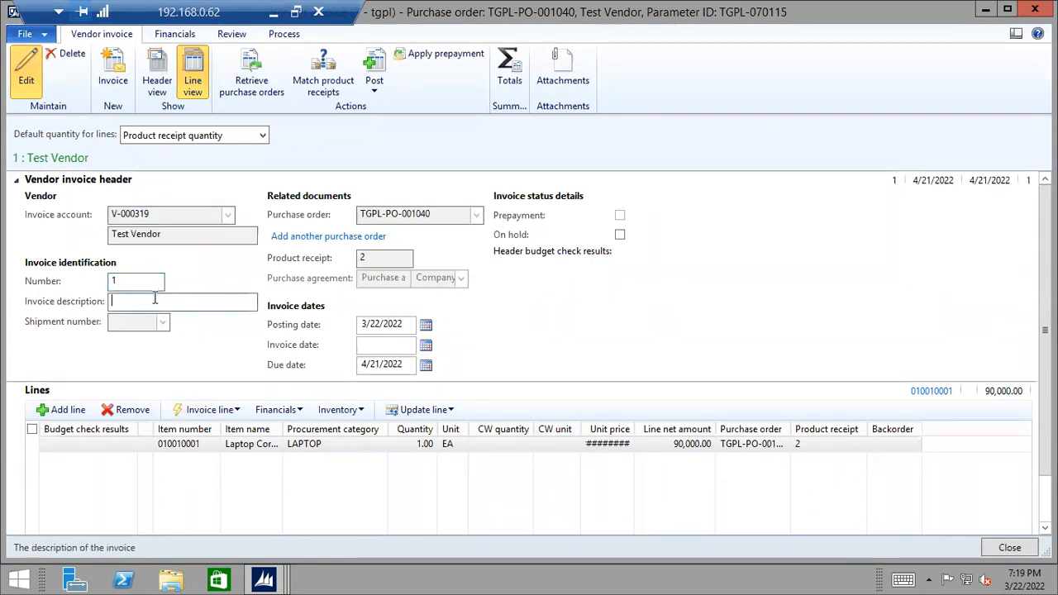
click(425, 345)
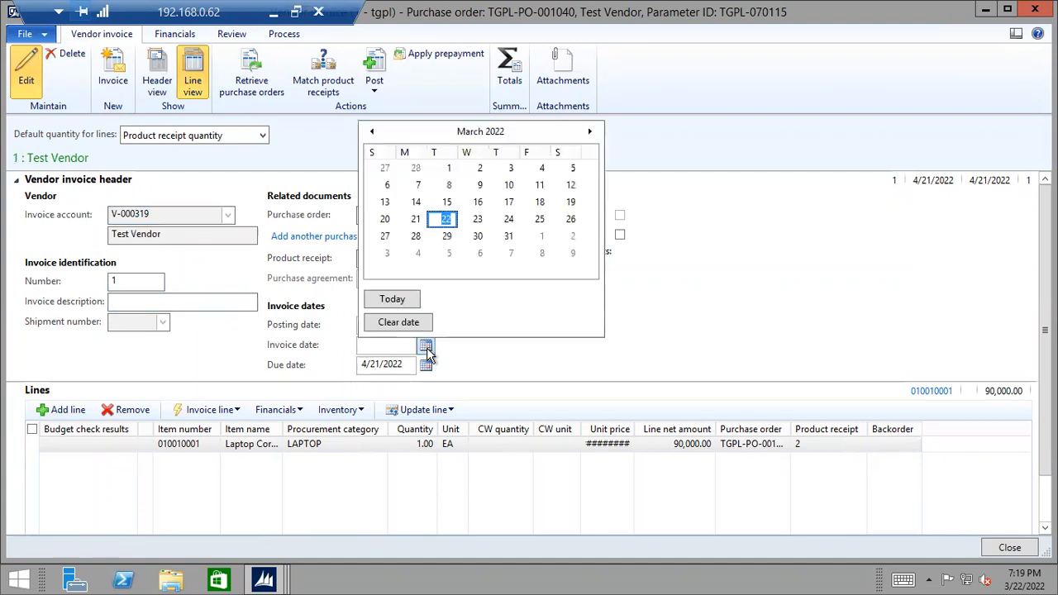
click(446, 219)
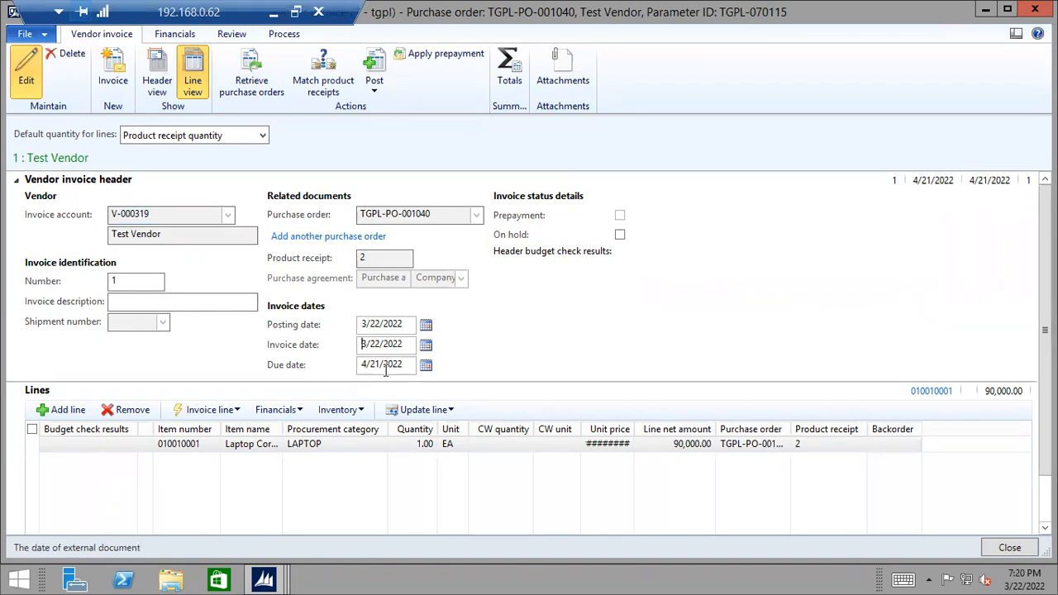
Post the Test Vendor invoice, leaving its description empty and the print settings at their defaults.
click(146, 301)
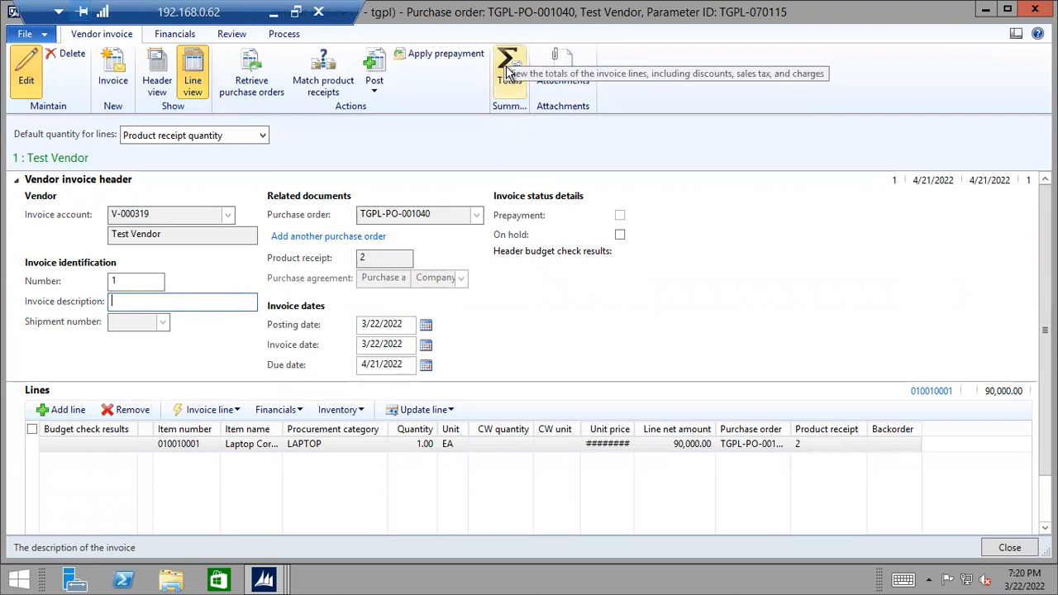
click(374, 78)
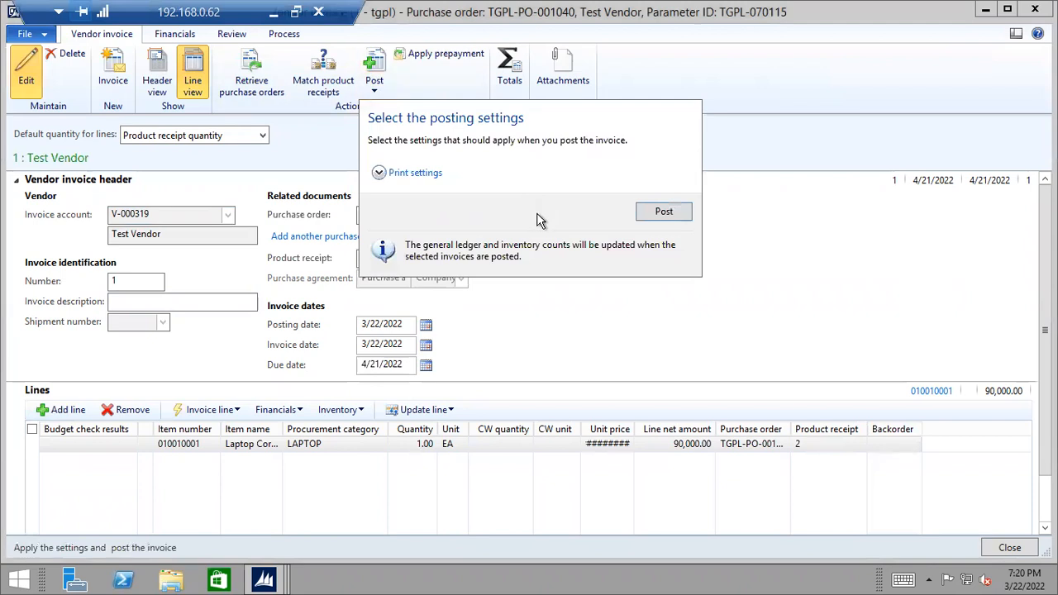
click(664, 214)
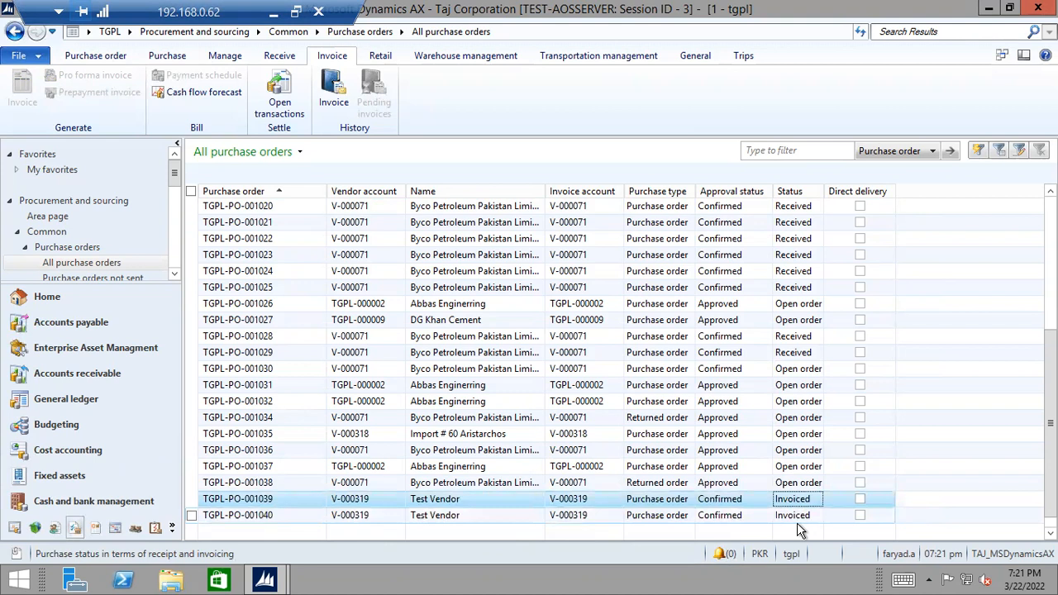
Return to the Test Vendor record and examine its vendor balance and open invoice transactions.
click(578, 513)
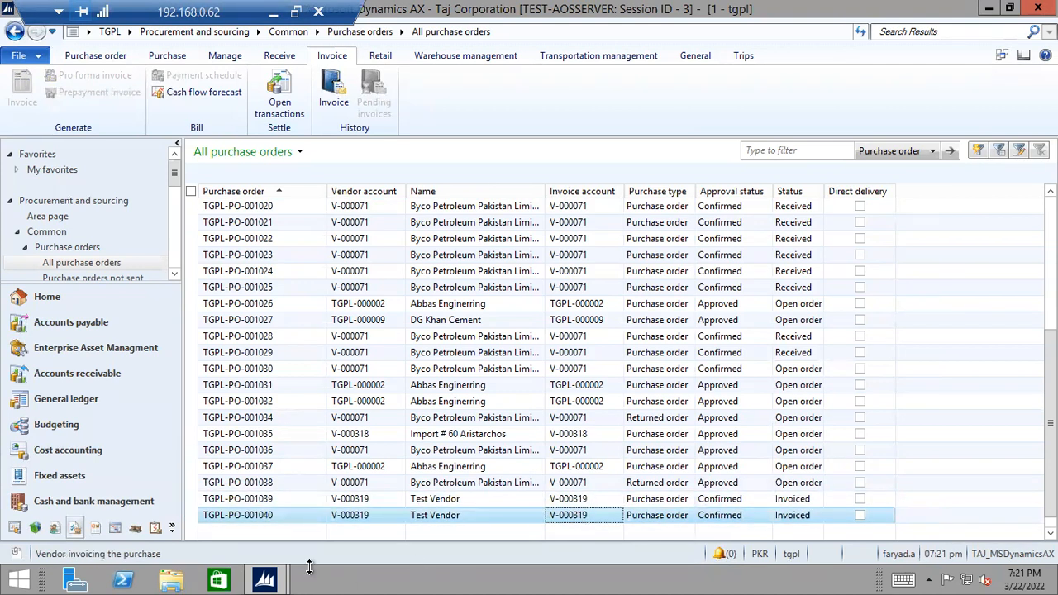
mouse_move(264, 579)
click(302, 526)
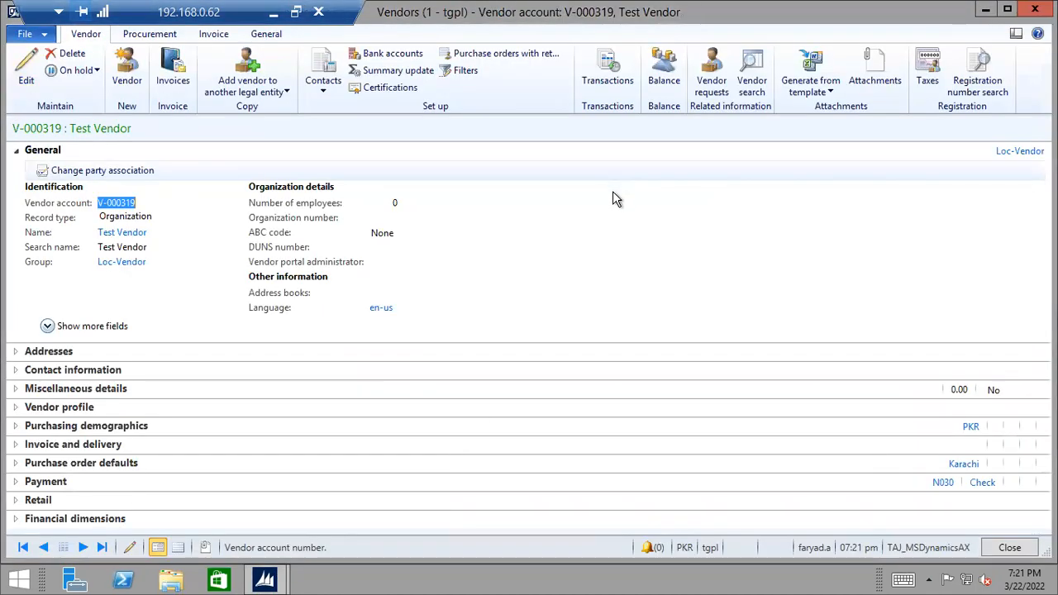
click(18, 154)
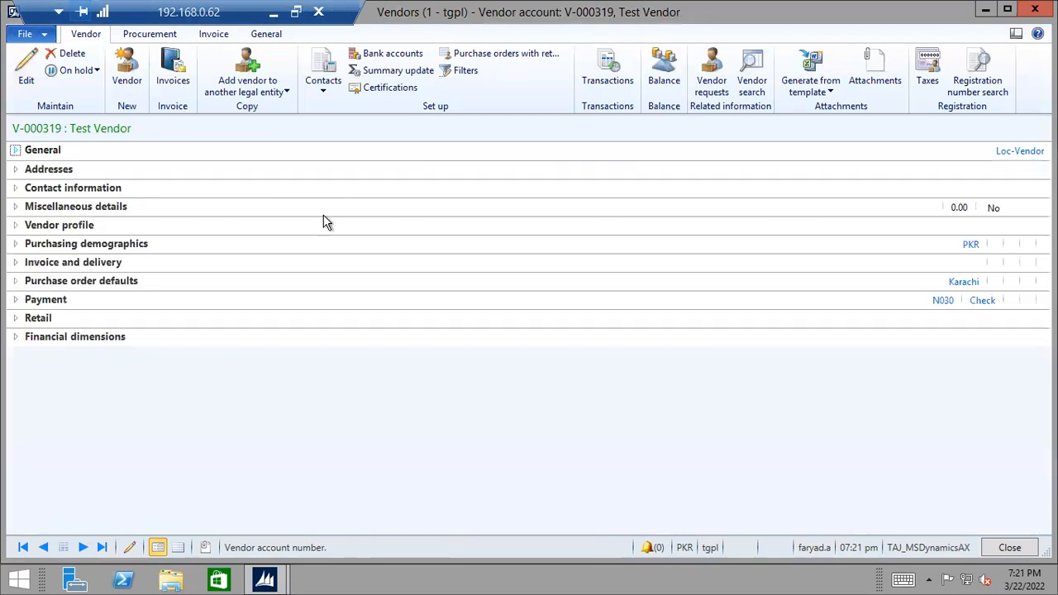
click(662, 66)
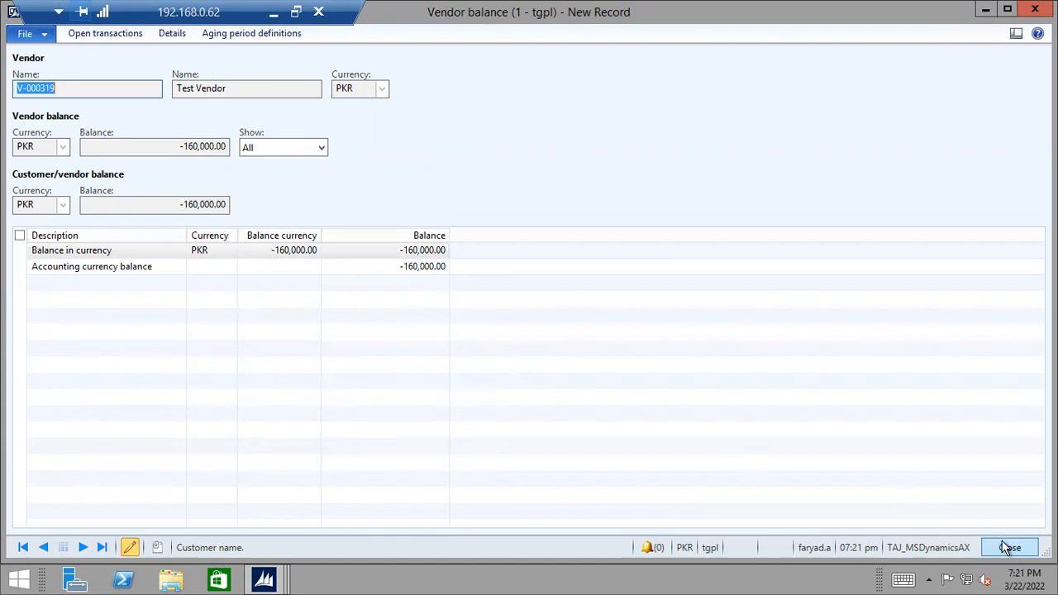
click(131, 30)
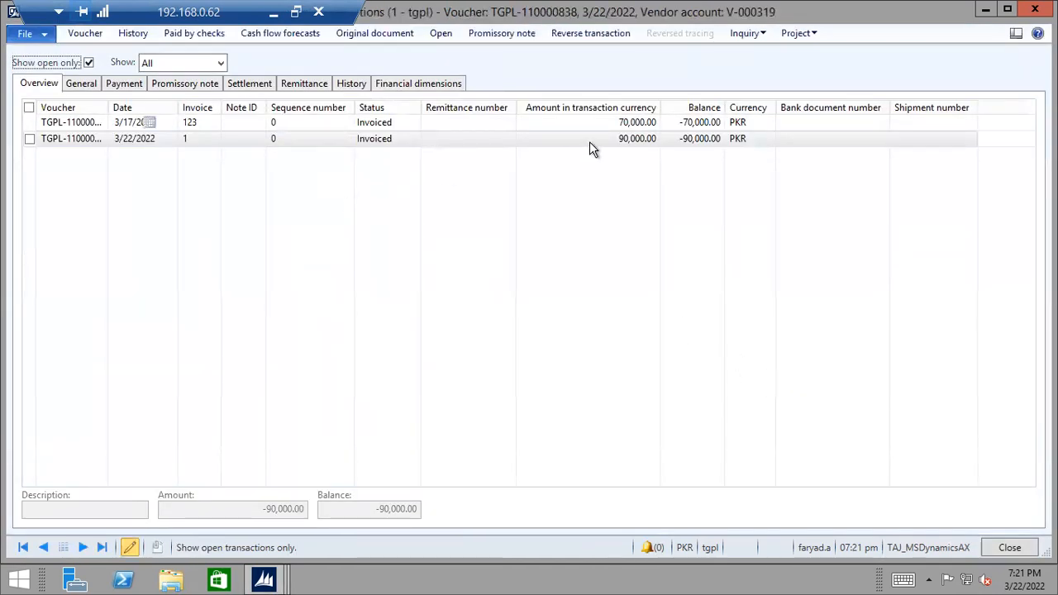
click(601, 124)
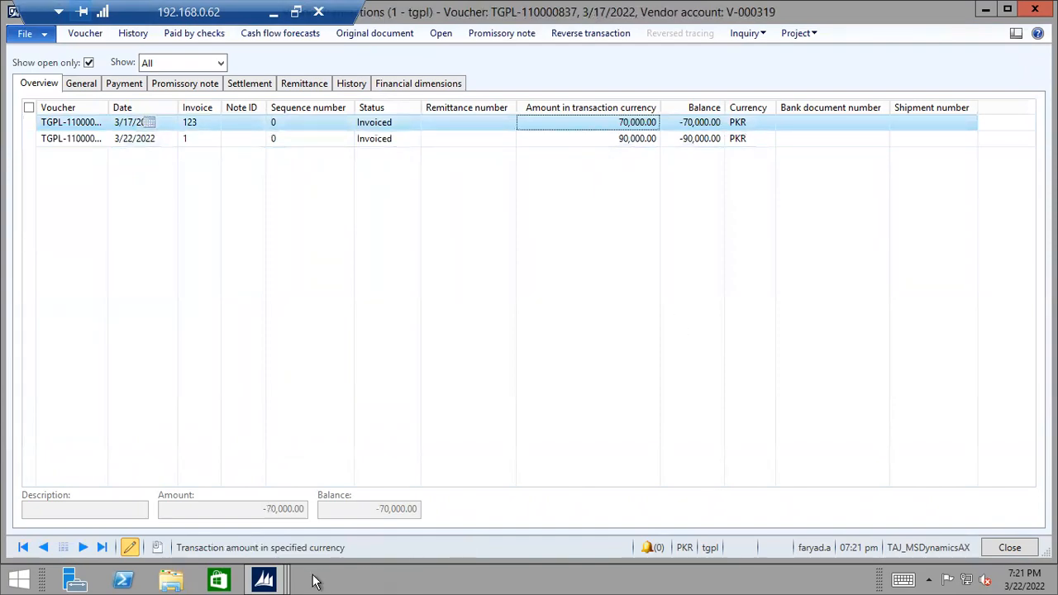
Check the Test Vendor orders in the purchase order list, and reopen the open transactions from the vendor balance.
click(240, 577)
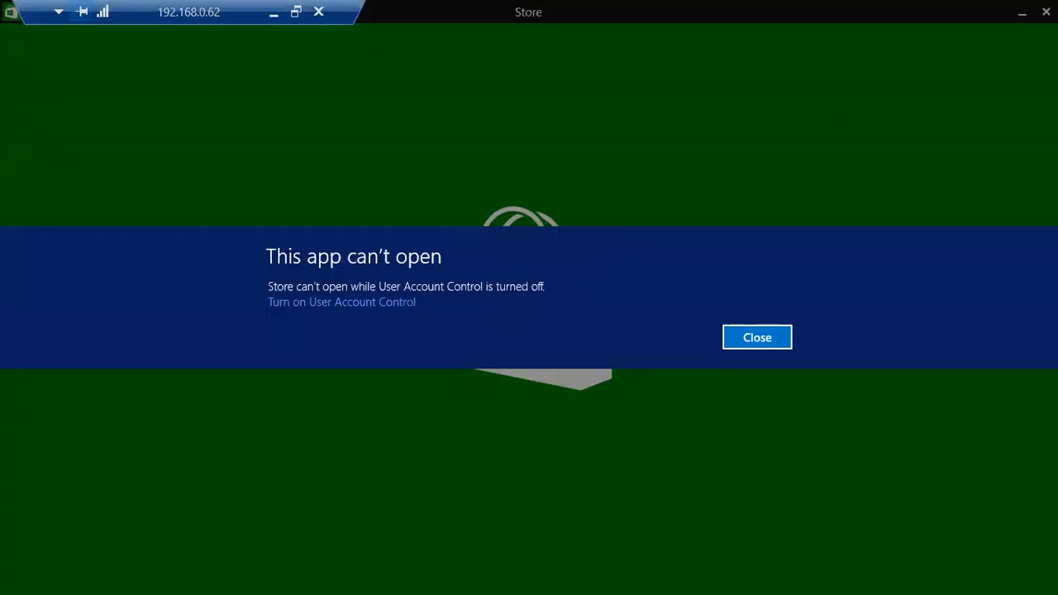
click(725, 342)
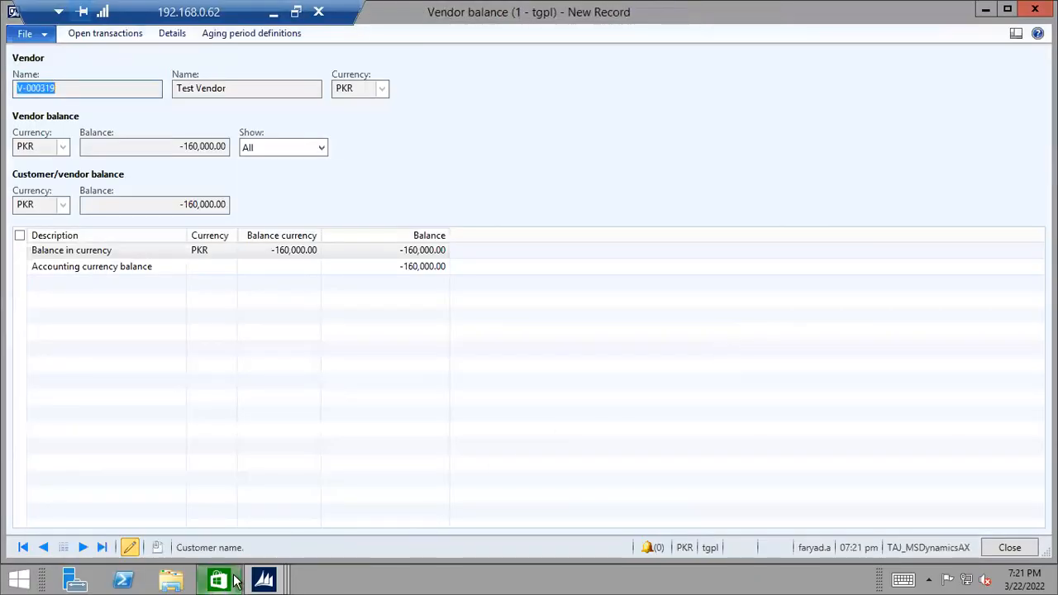
click(263, 576)
click(162, 535)
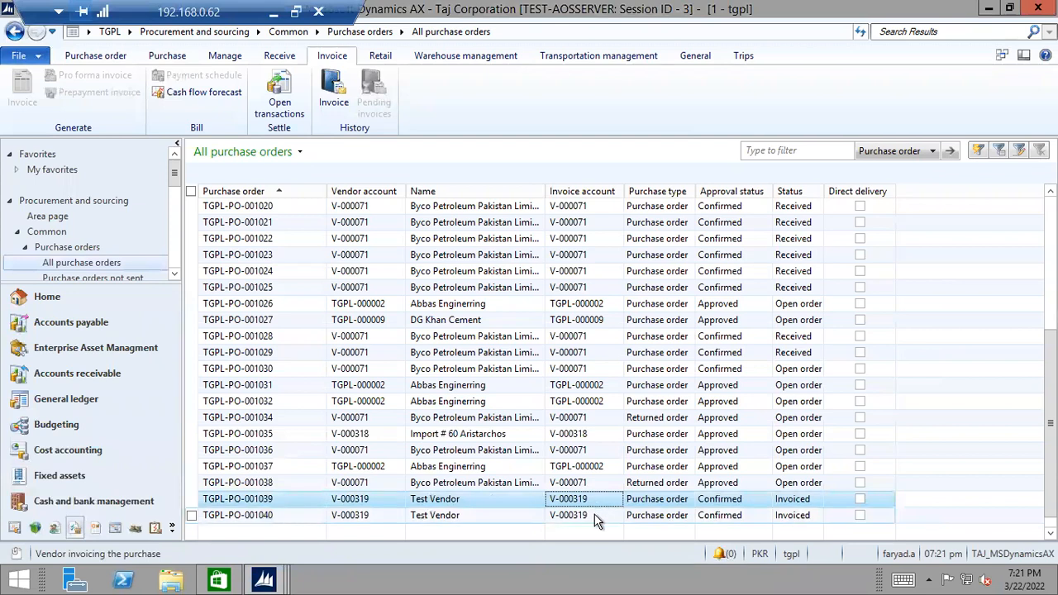
mouse_move(266, 581)
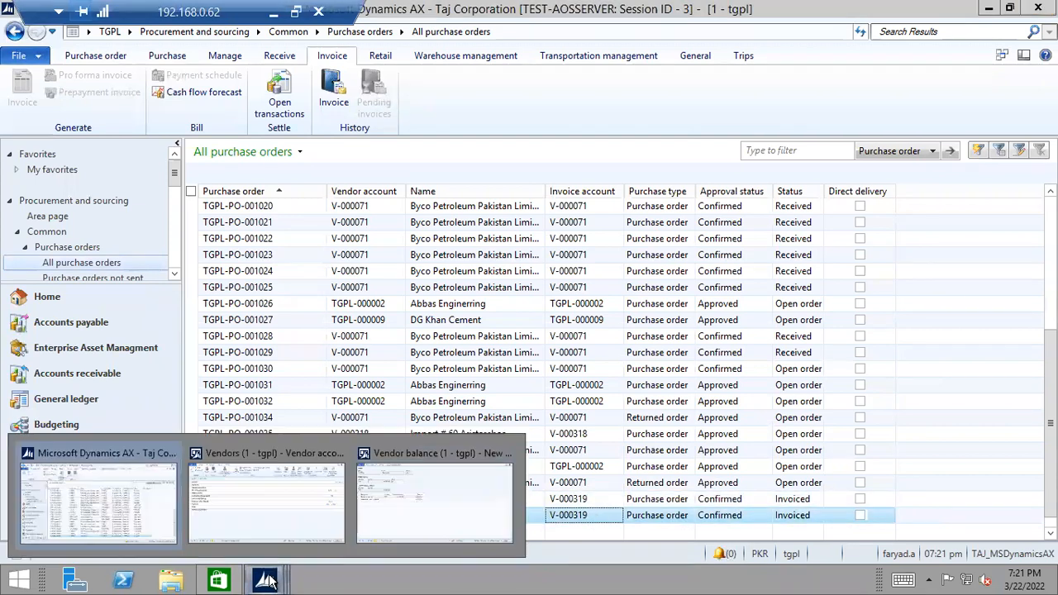
click(417, 522)
click(122, 36)
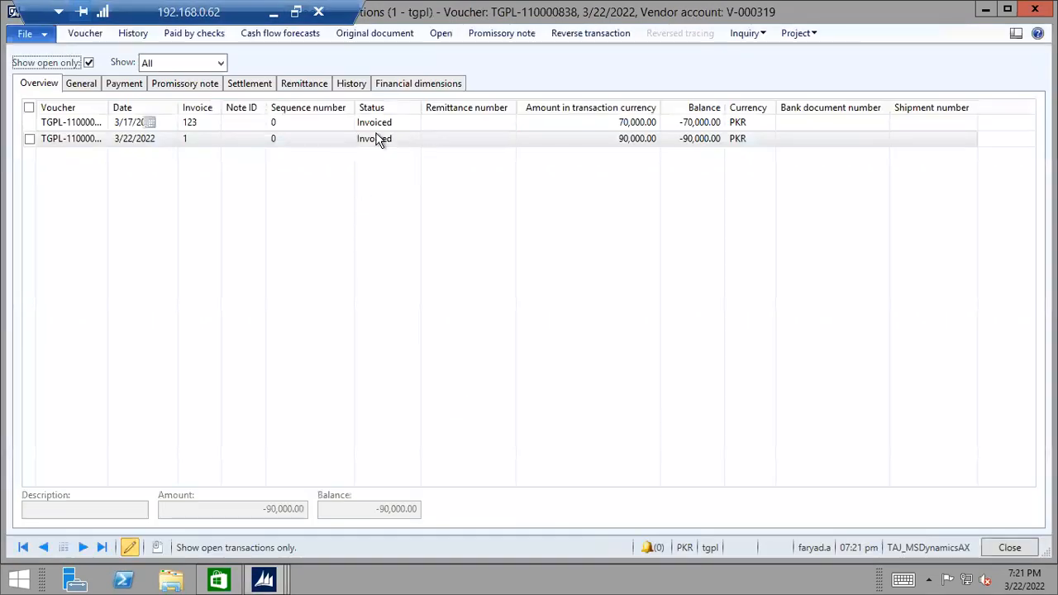
Compare the invoice numbers and dates of Test Vendor's two open invoice transactions.
click(188, 142)
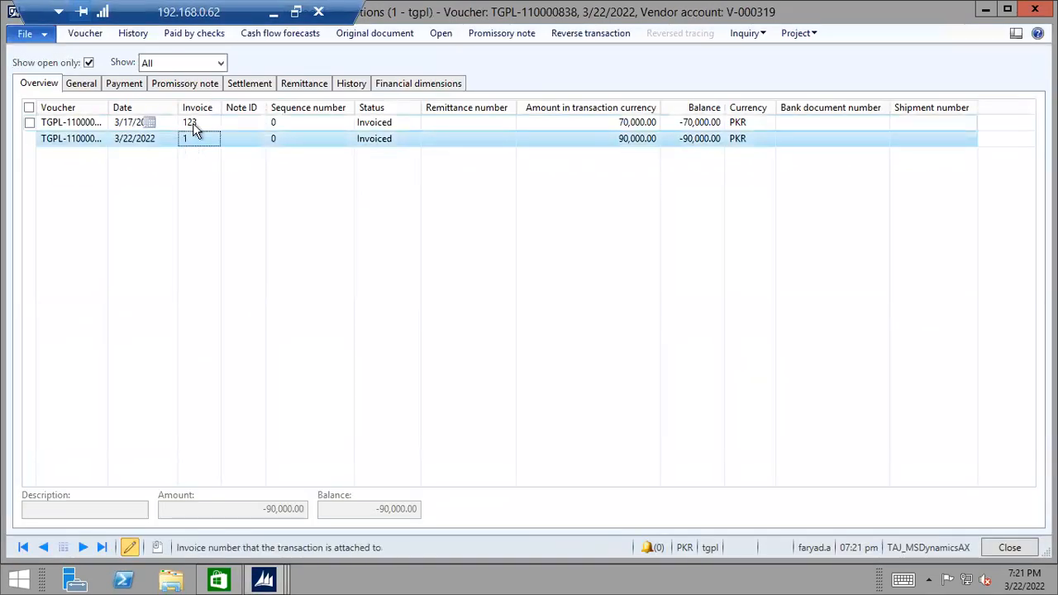
click(188, 126)
click(125, 125)
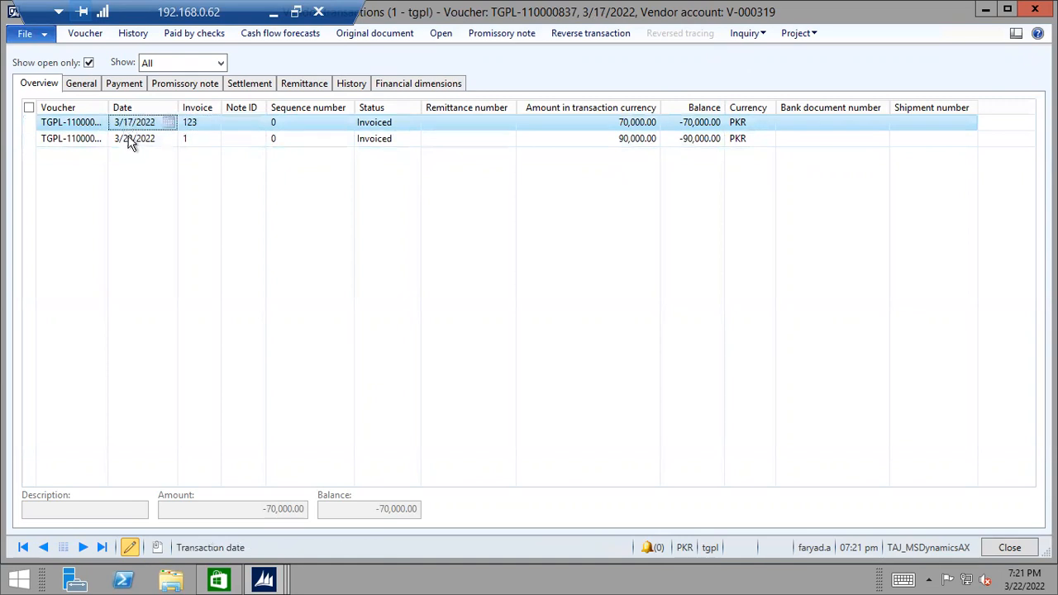
click(131, 140)
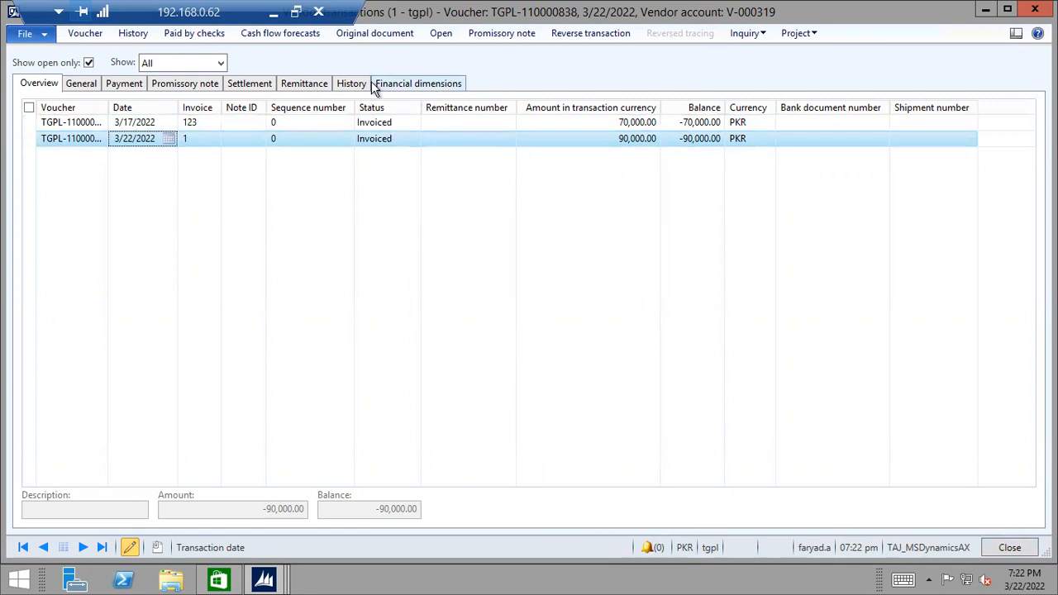
Trace the 3/22/2022 invoice transaction to its original purchase order, inspect the order lines, and return to the vendor balance.
click(376, 33)
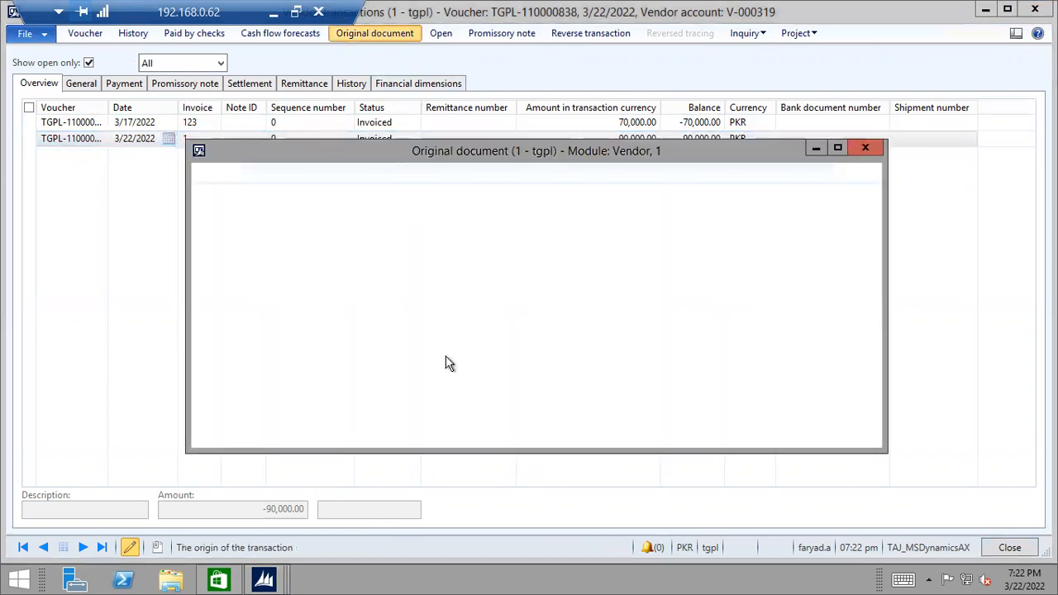
click(364, 257)
double_click(381, 225)
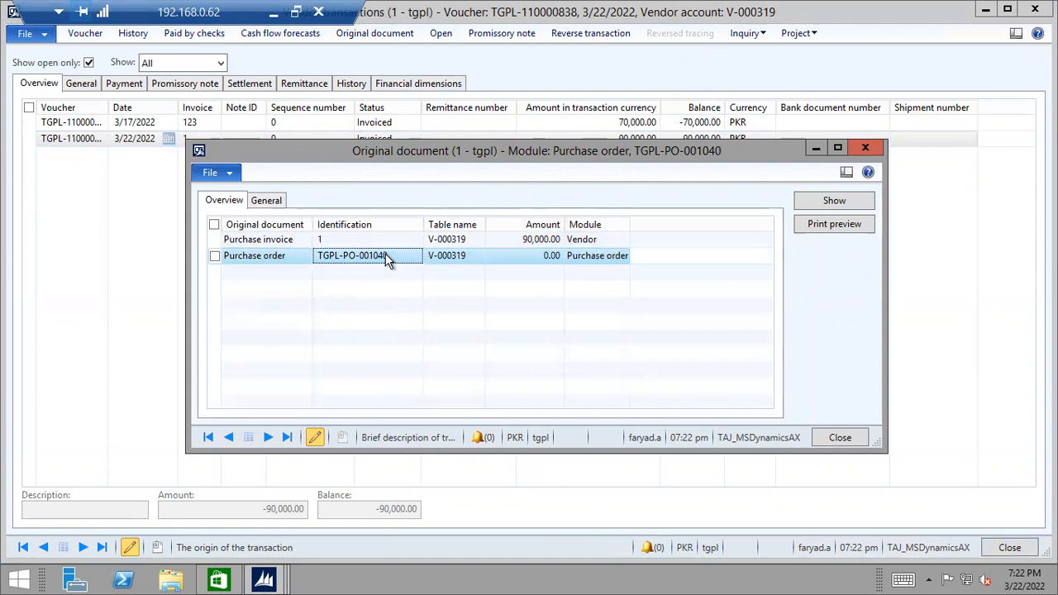
click(834, 201)
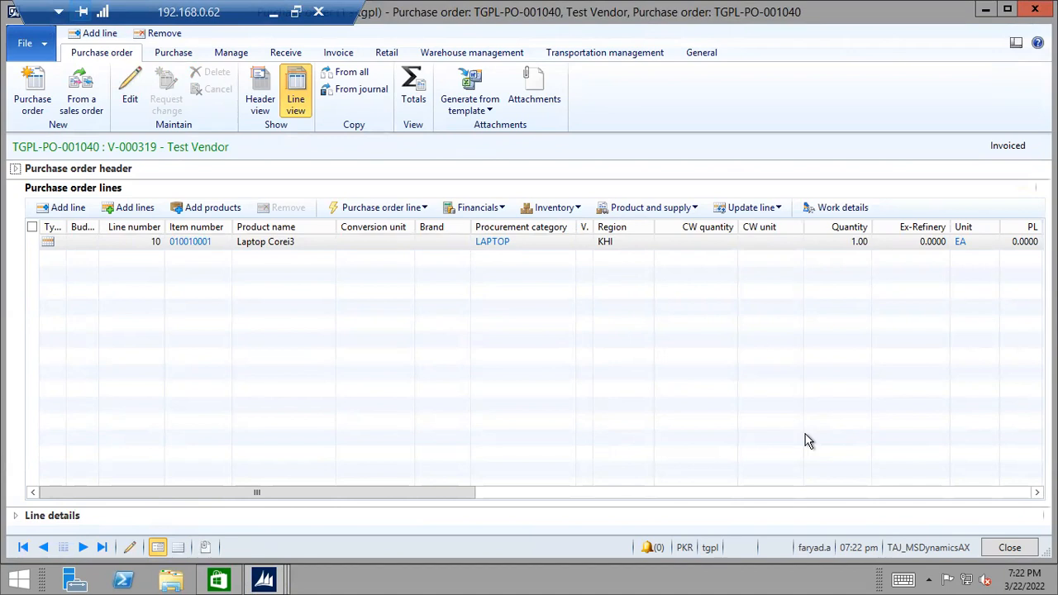
click(1009, 546)
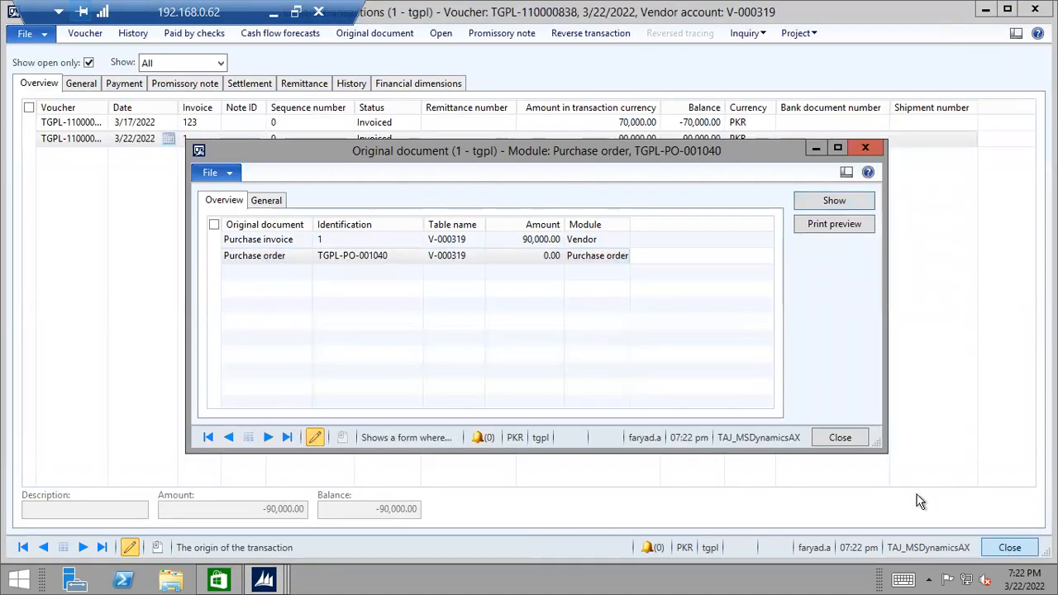
click(828, 439)
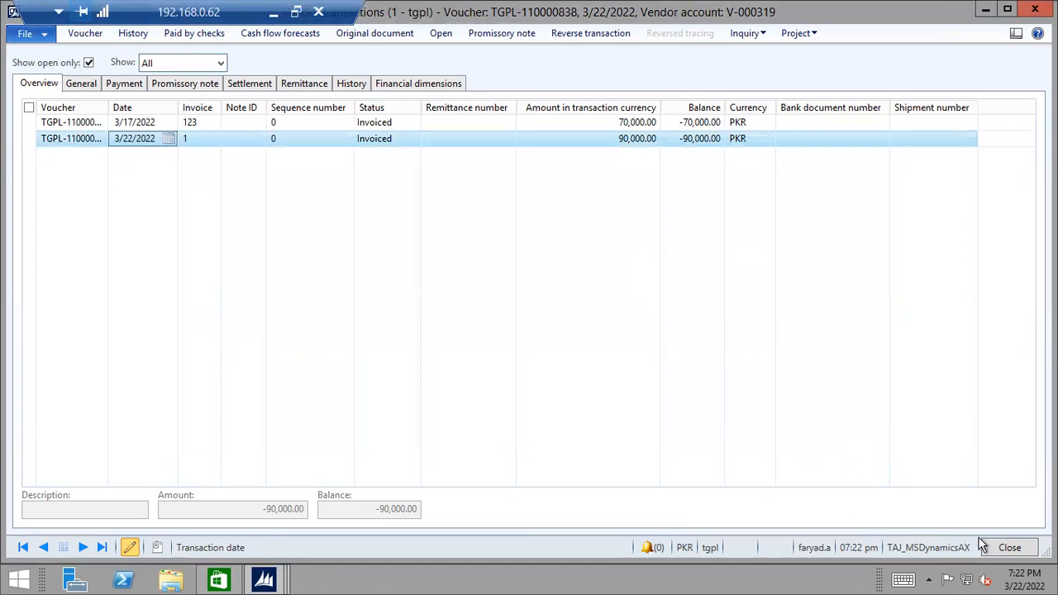
click(1009, 547)
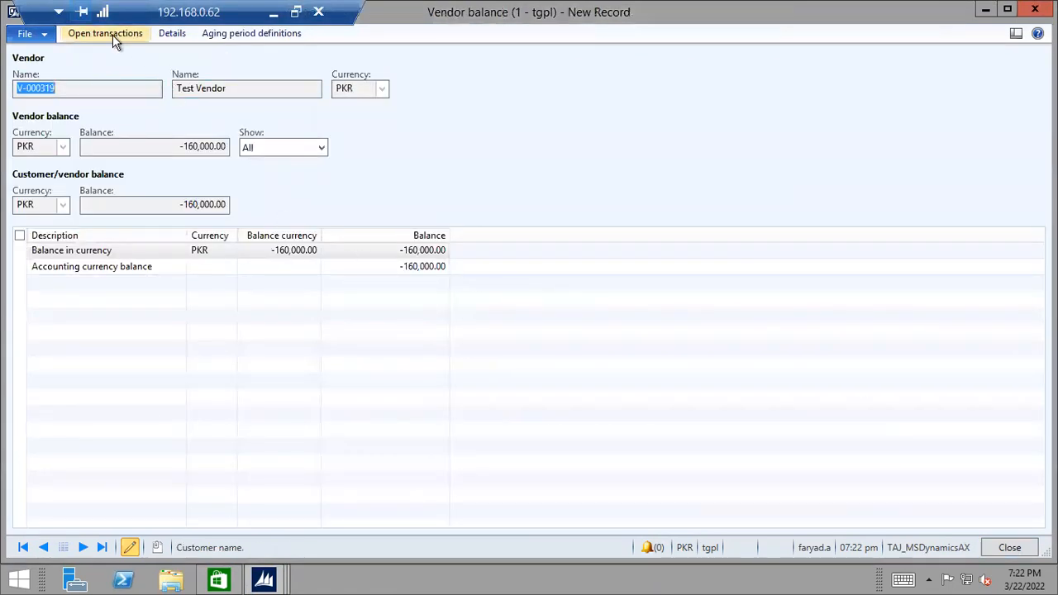
From the vendor's open transactions, bring up the source purchase order of the 3/22/2022 invoice again.
click(113, 34)
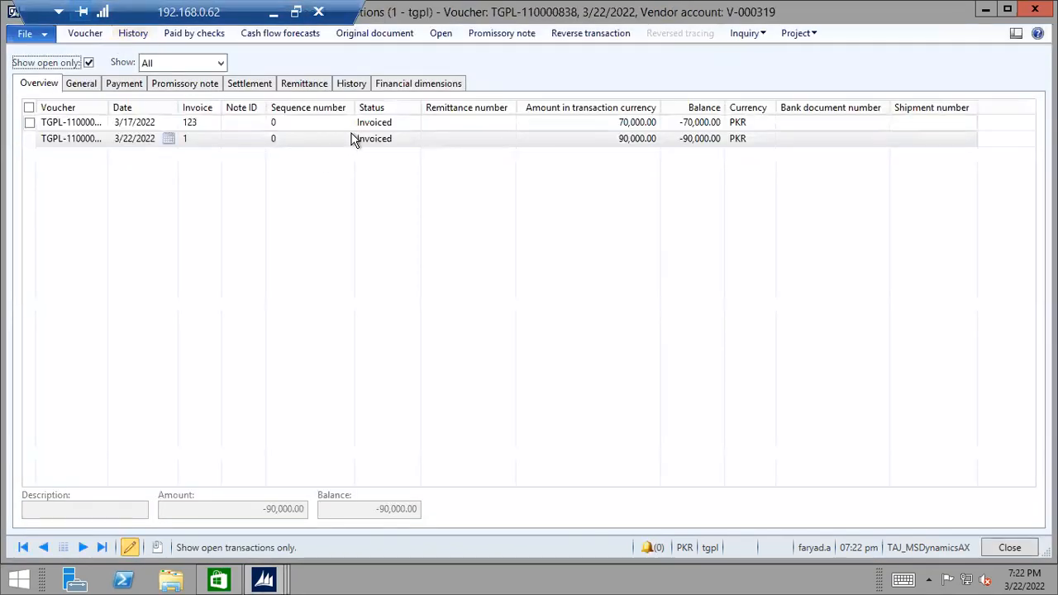
click(355, 138)
click(374, 33)
click(363, 255)
click(823, 201)
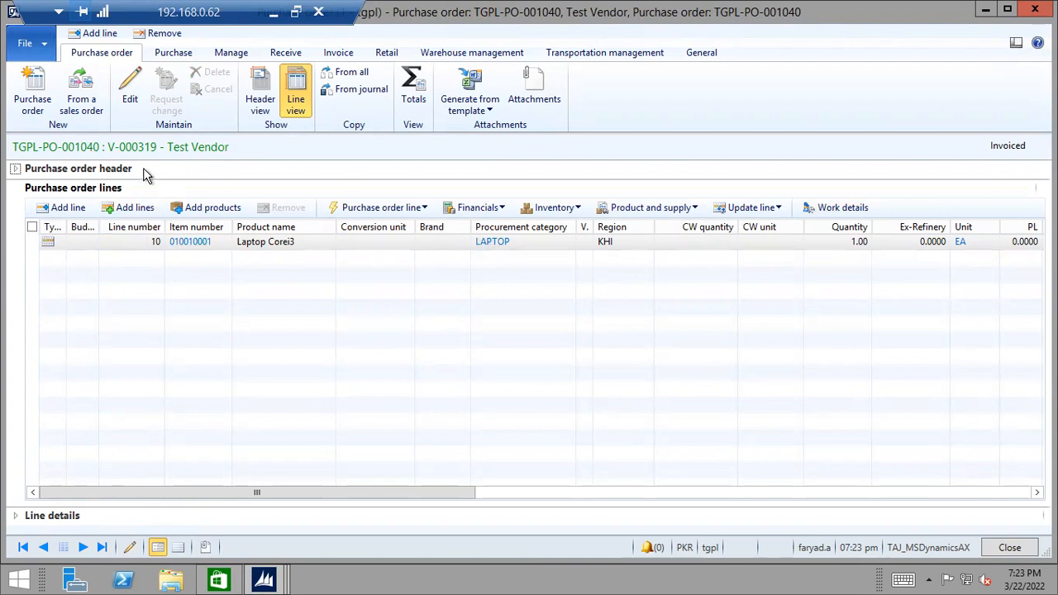
Inspect the released product details of the order's Laptop Corei3 item, and close the order and transaction windows.
click(175, 243)
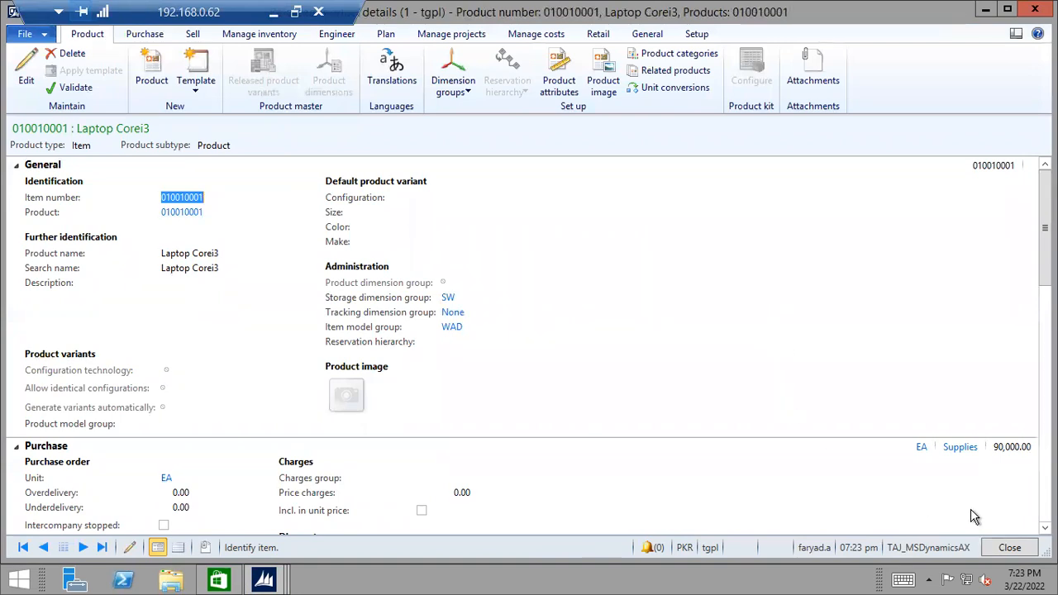
click(1009, 547)
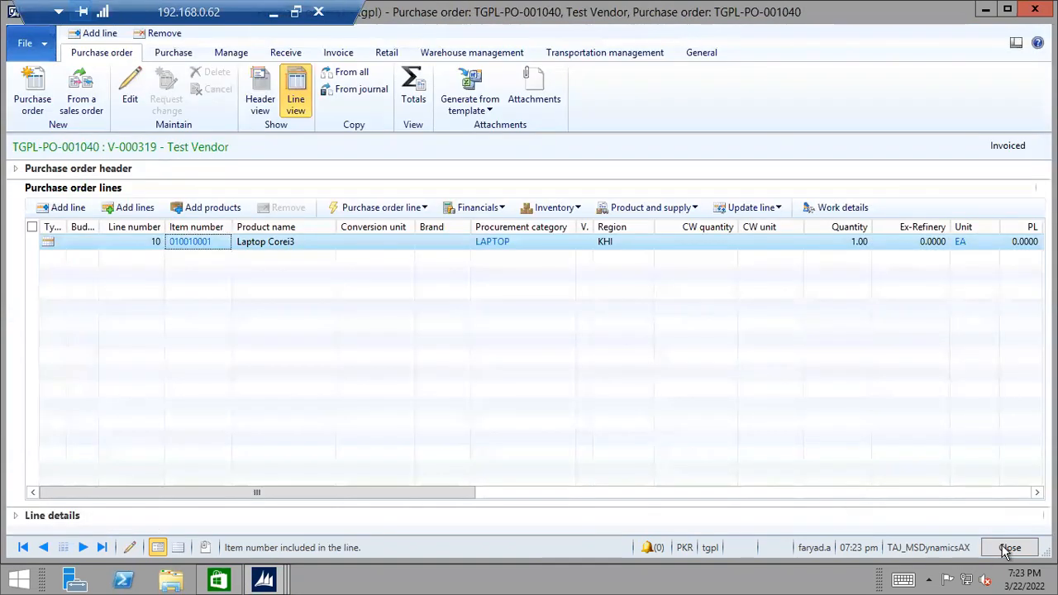
click(1009, 547)
click(839, 437)
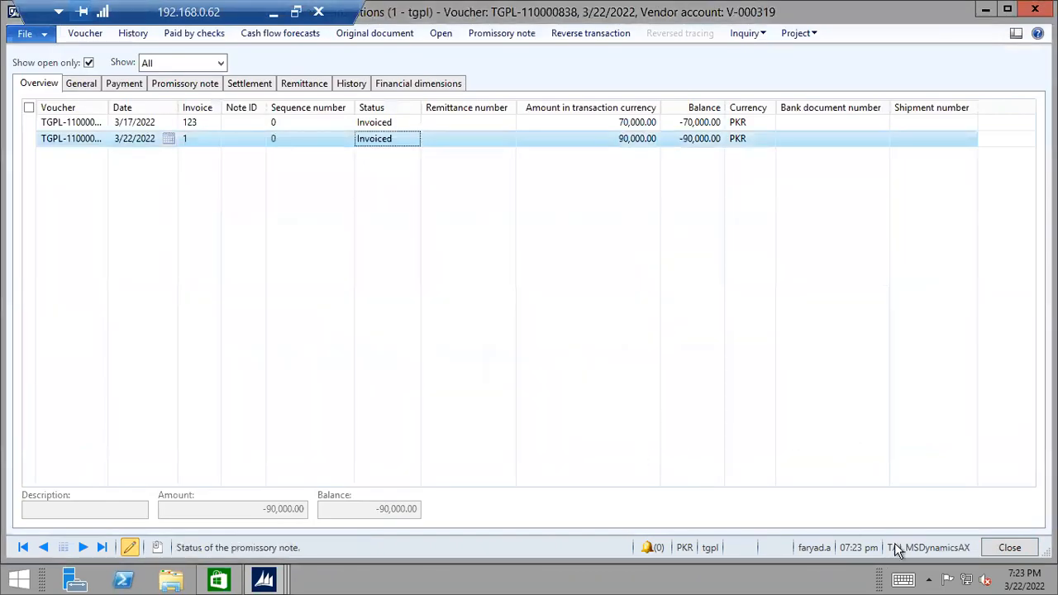
click(1007, 548)
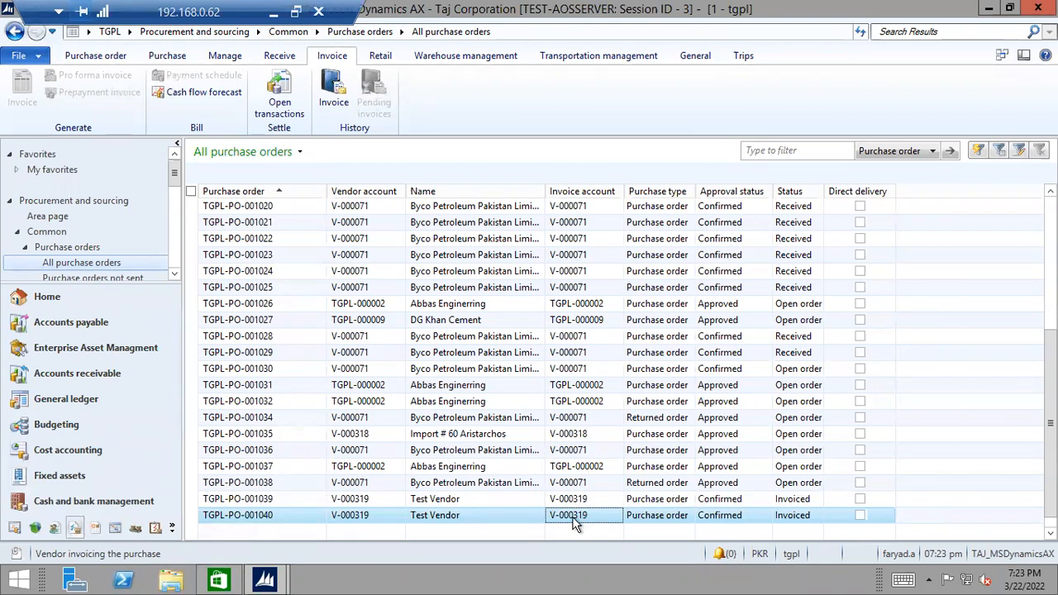
Reopen the list of all purchase orders from the Procurement and sourcing area page and check the latest Test Vendor order's status.
click(193, 31)
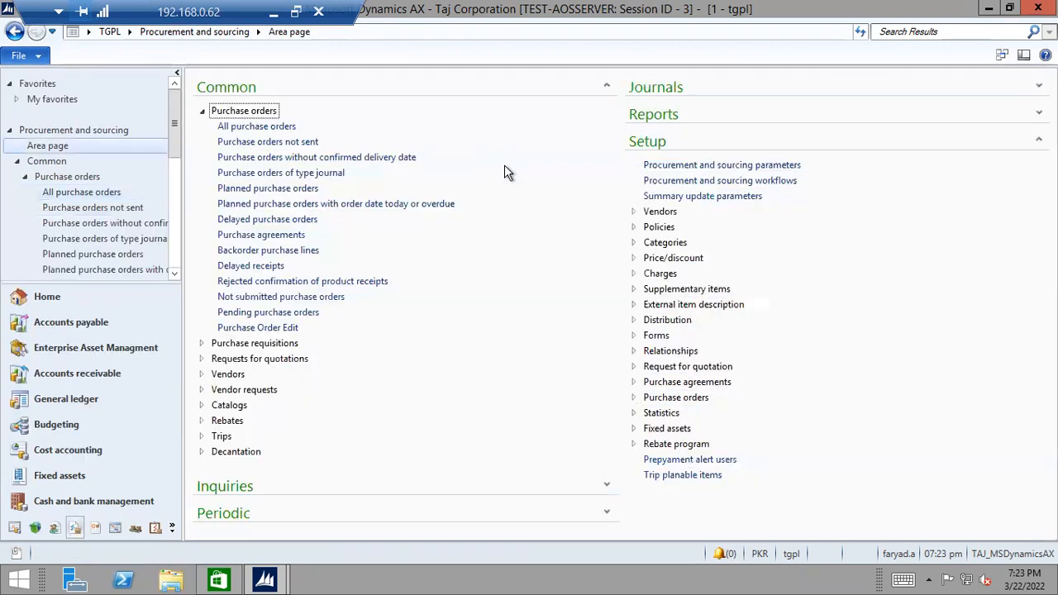
click(201, 111)
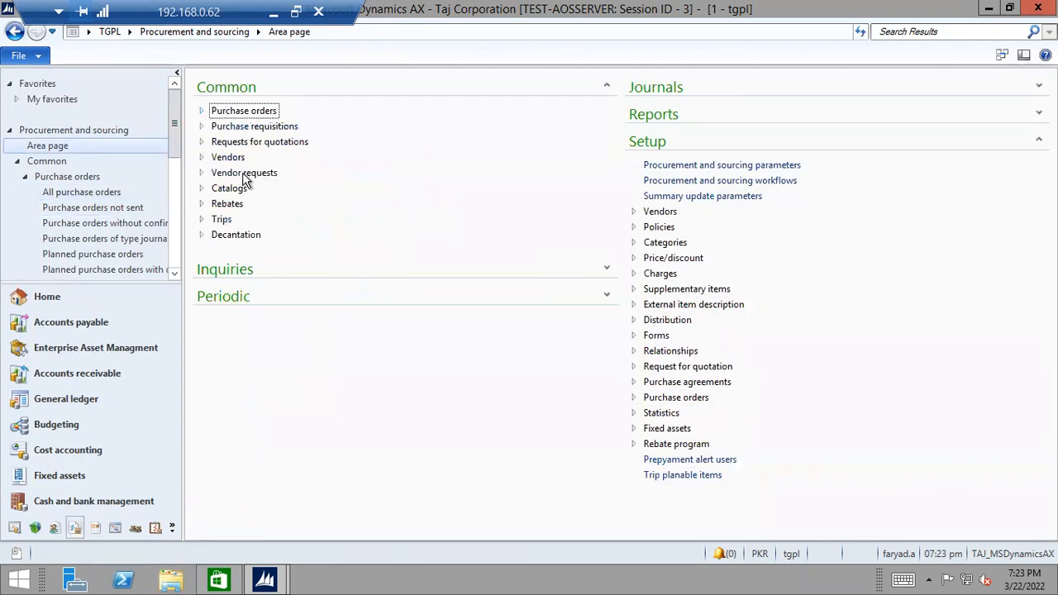
click(202, 111)
click(257, 127)
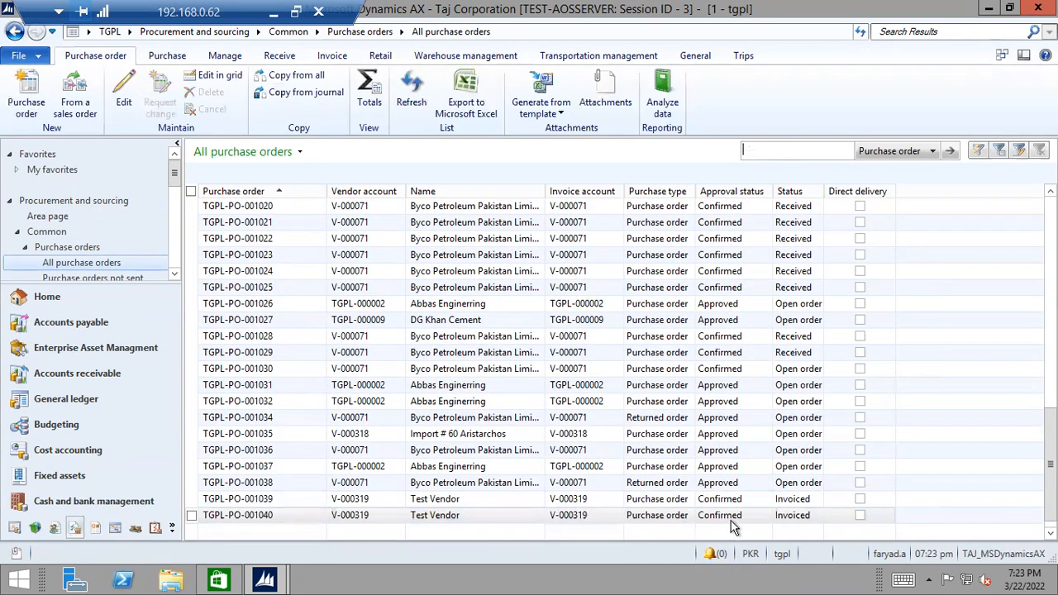
click(801, 518)
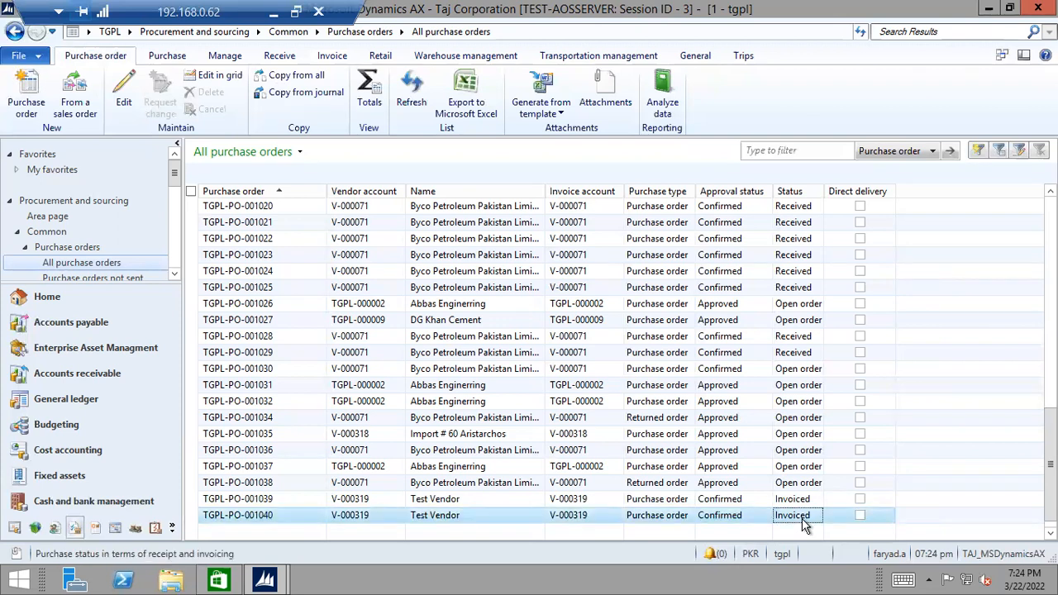
Examine the sales tax and posting setup in the header of Test Vendor's latest purchase order.
right_click(575, 513)
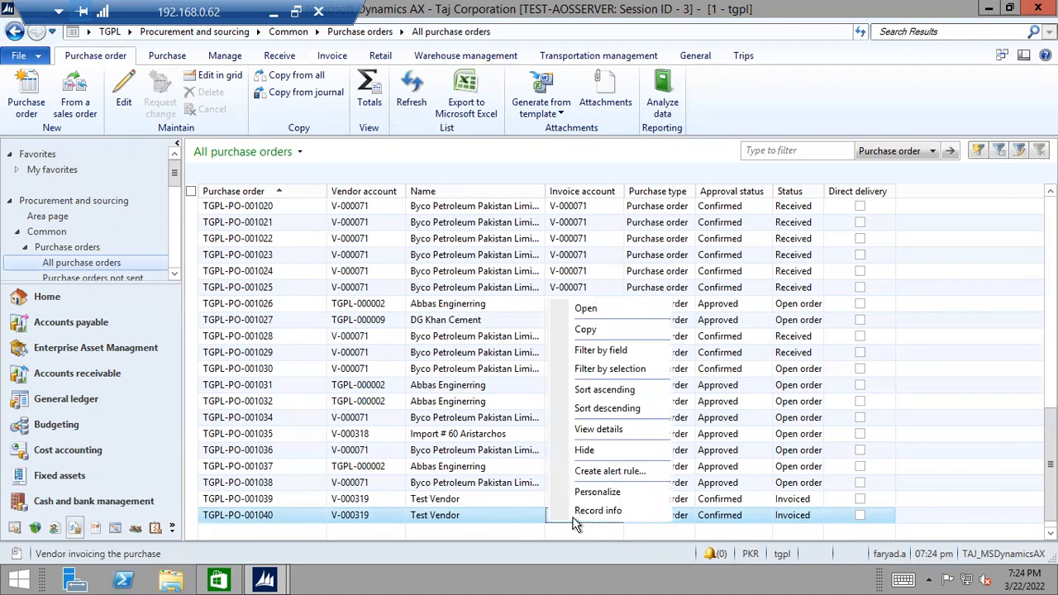
click(488, 518)
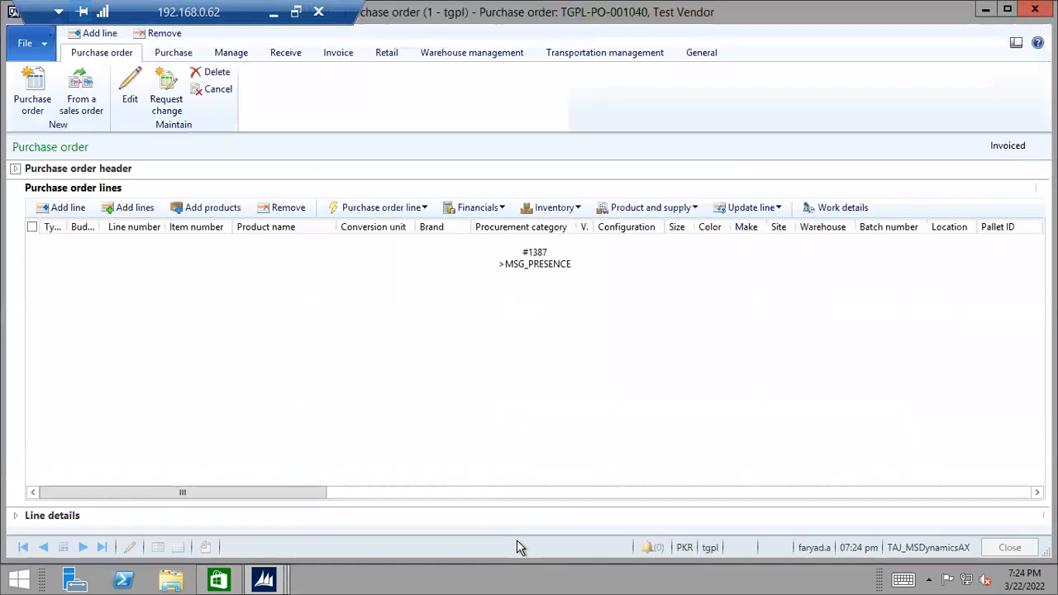
click(257, 95)
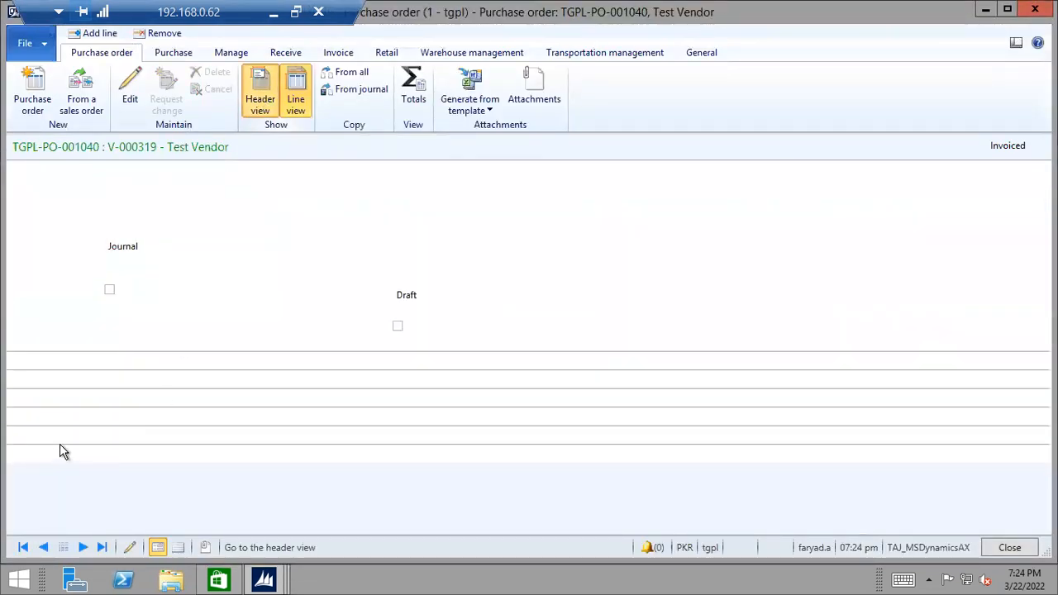
click(15, 363)
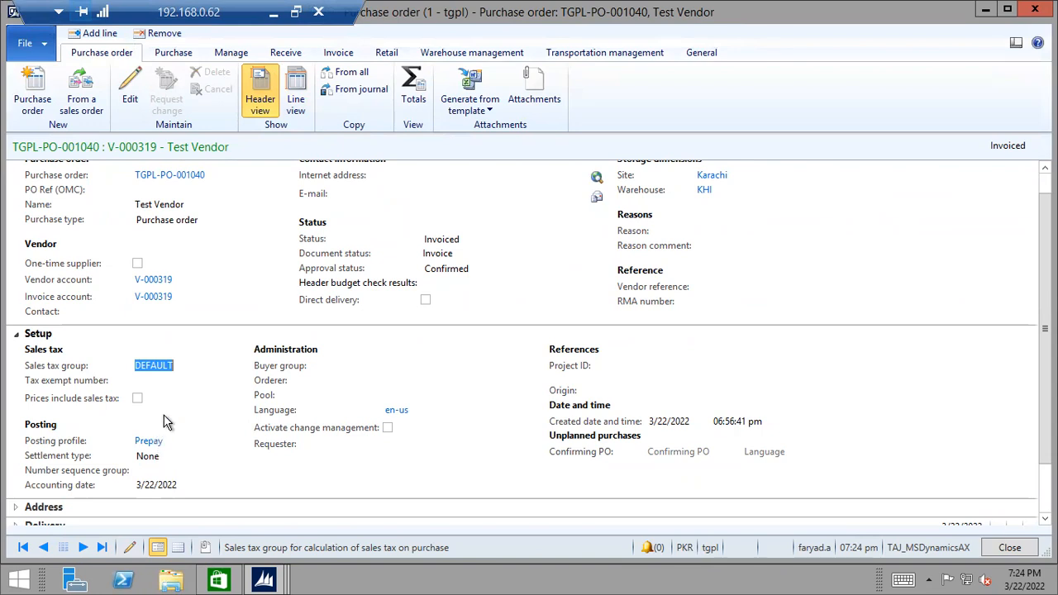
click(1003, 548)
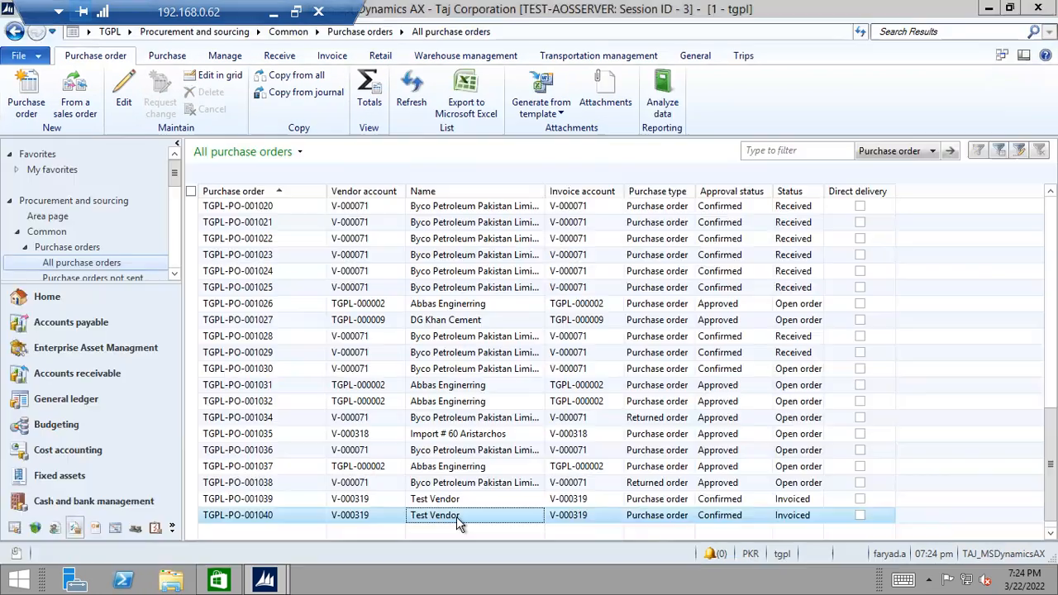
Examine the header and posting profile of Test Vendor's earlier purchase order for comparison, and close it.
click(460, 499)
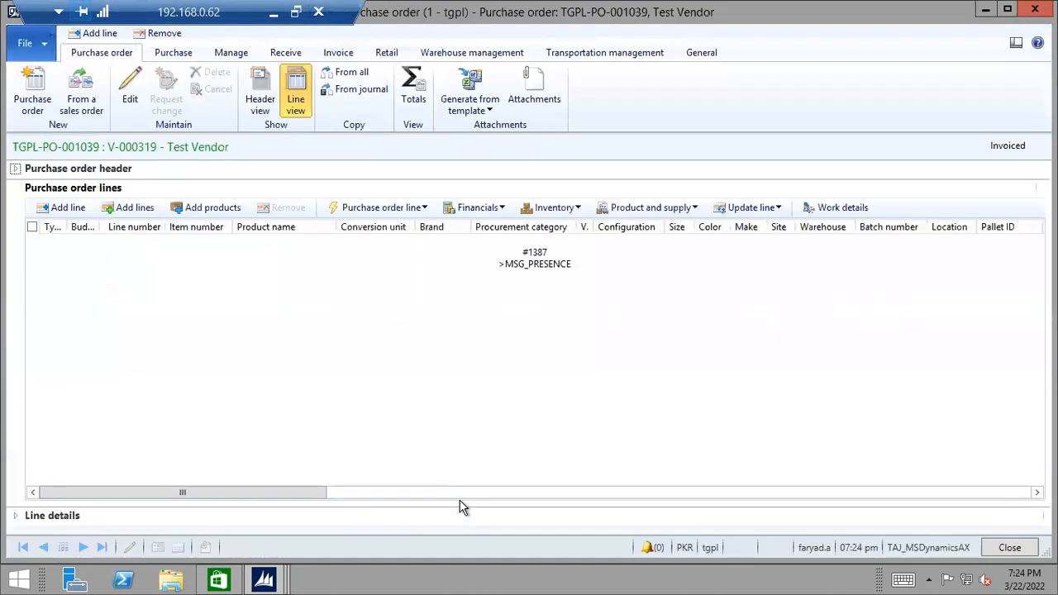
click(264, 84)
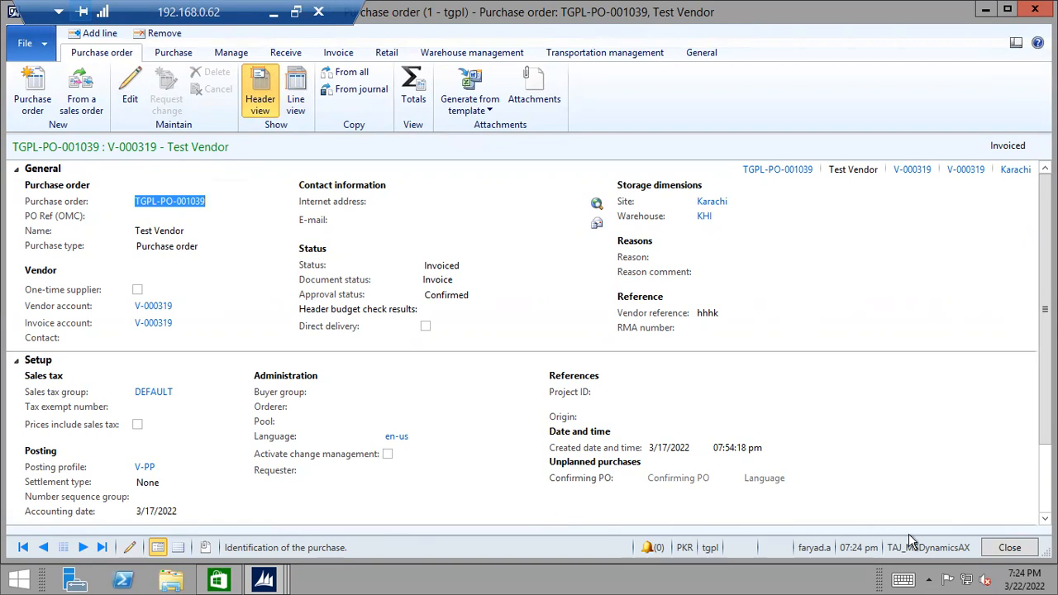
click(1004, 549)
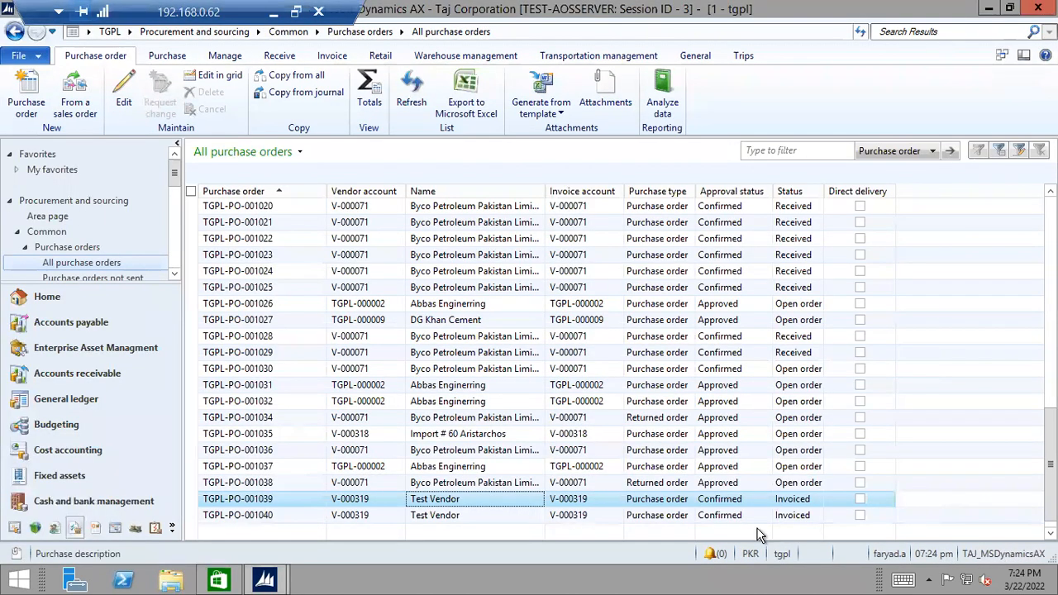
Open Test Vendor's vendor record from the invoice account of its latest purchase order.
click(578, 514)
click(577, 500)
click(571, 519)
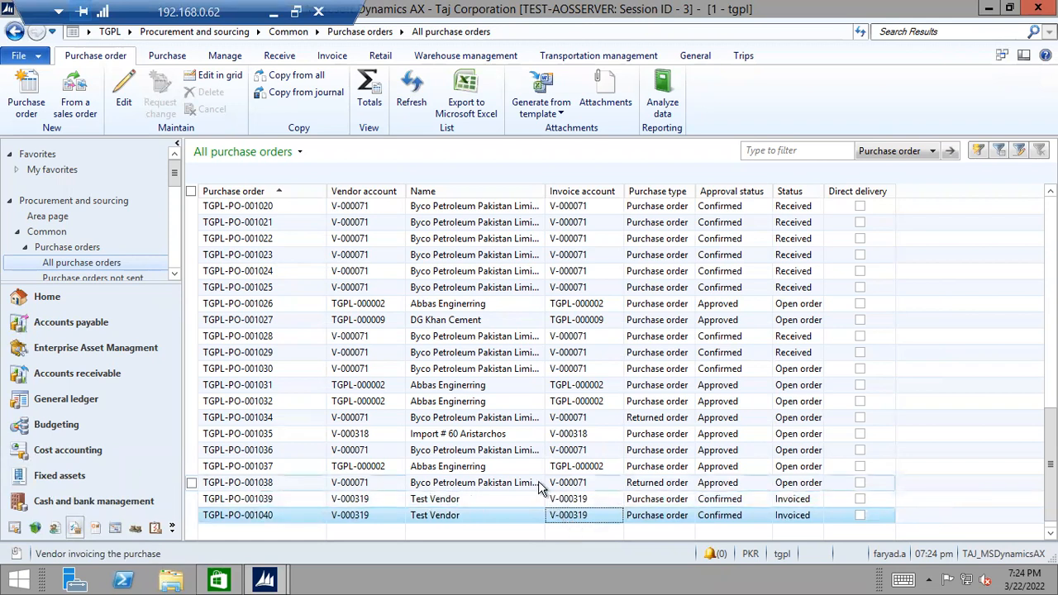
right_click(575, 516)
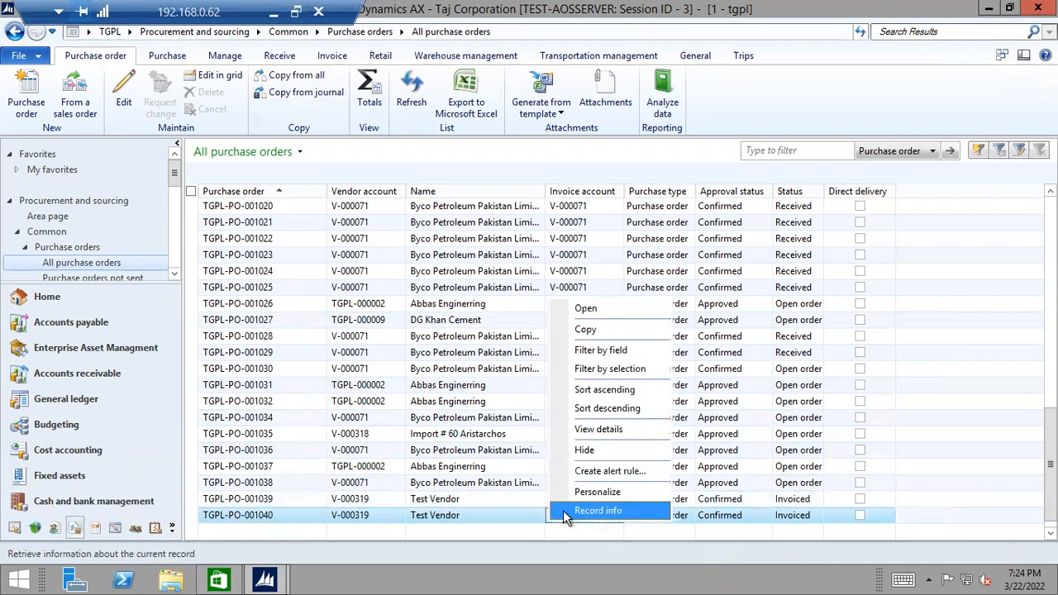
click(570, 430)
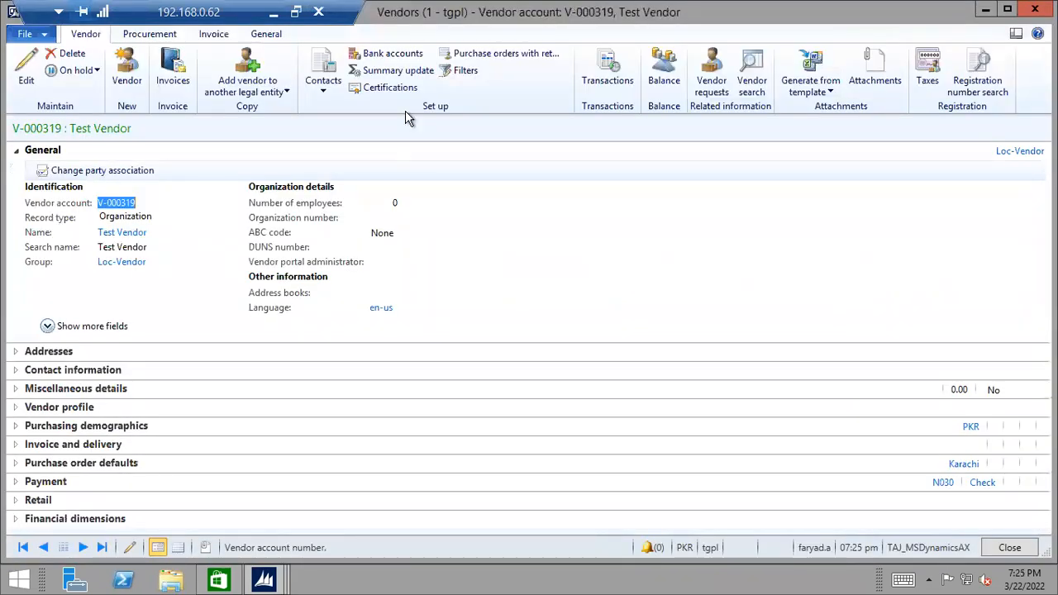
Open the vendor's transactions, compare the two invoiced entries and select the one dated 3/17/2022.
click(607, 73)
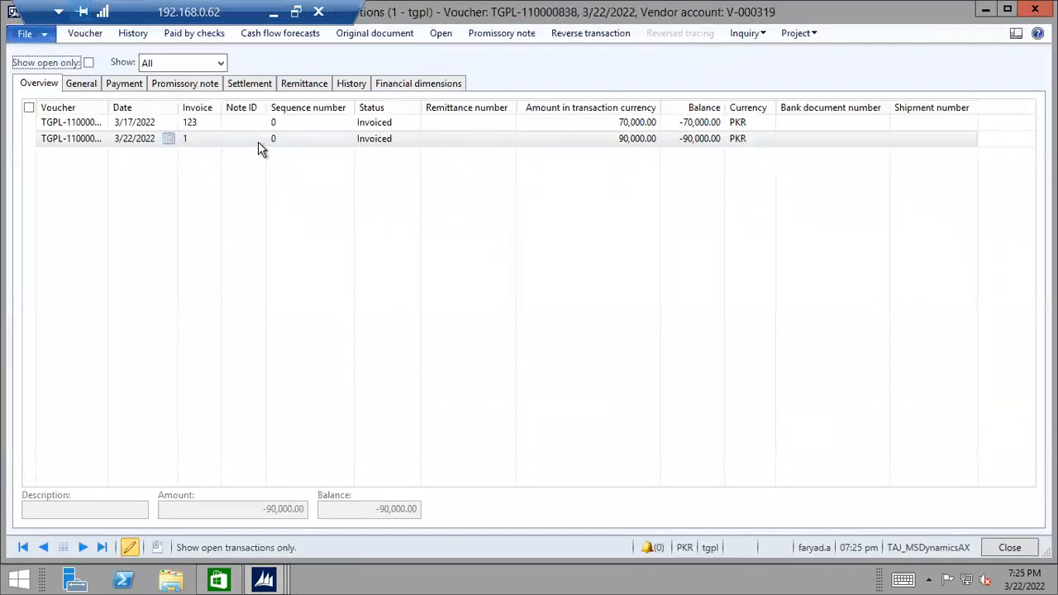
click(286, 122)
click(289, 139)
click(293, 124)
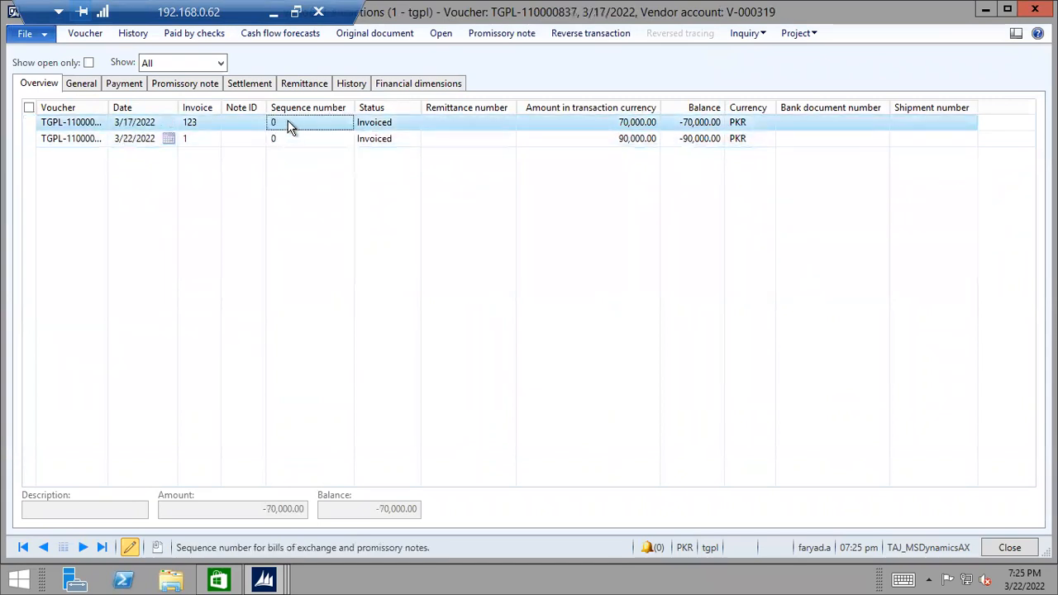
Examine the payment, settlement, promissory note and general details of the 3/17/2022 transaction, including its posting profile.
click(124, 84)
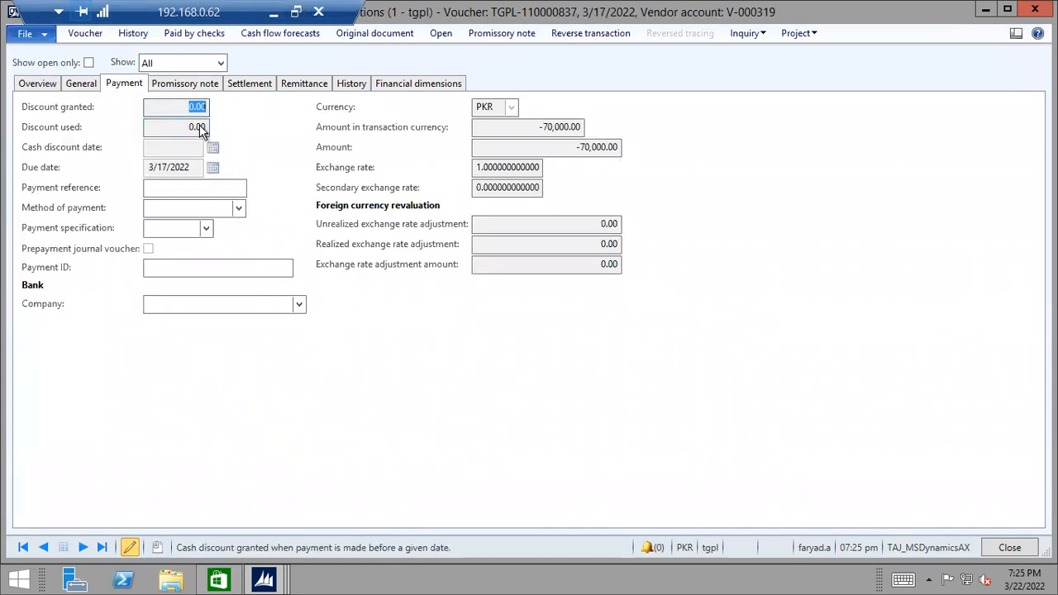
click(247, 86)
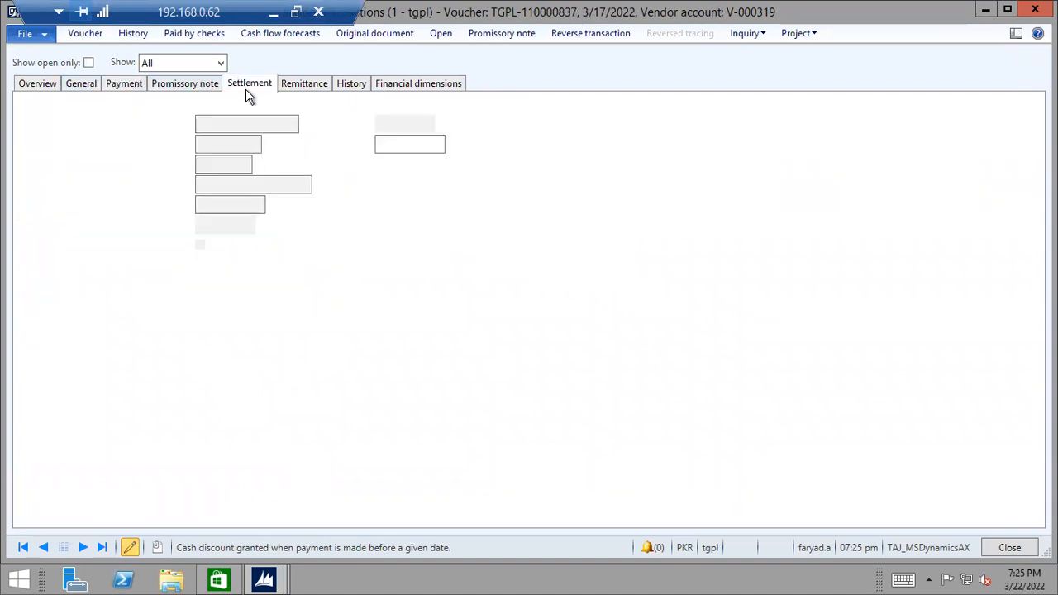
click(193, 85)
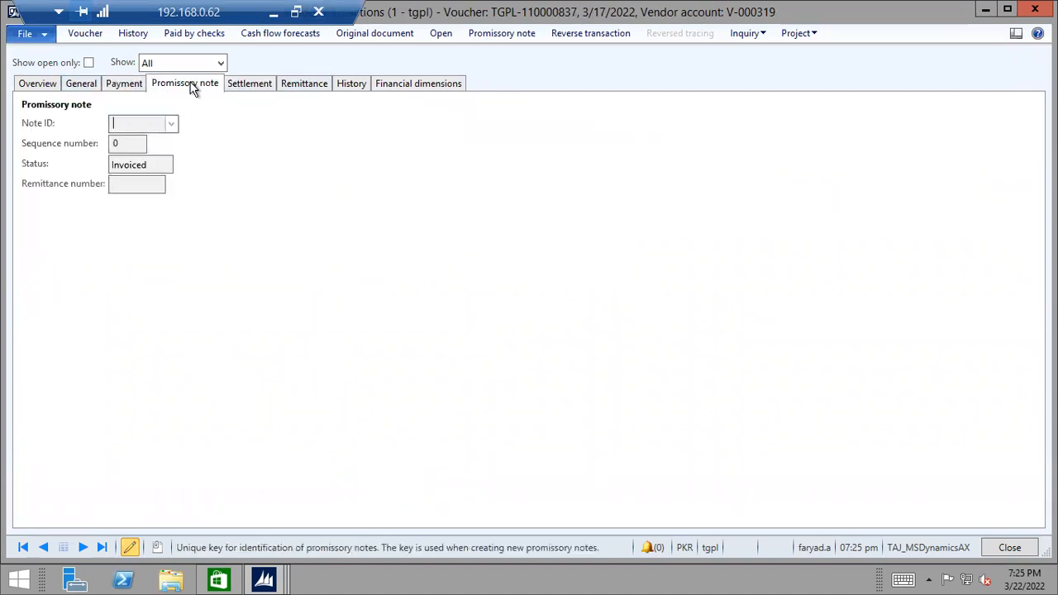
click(90, 86)
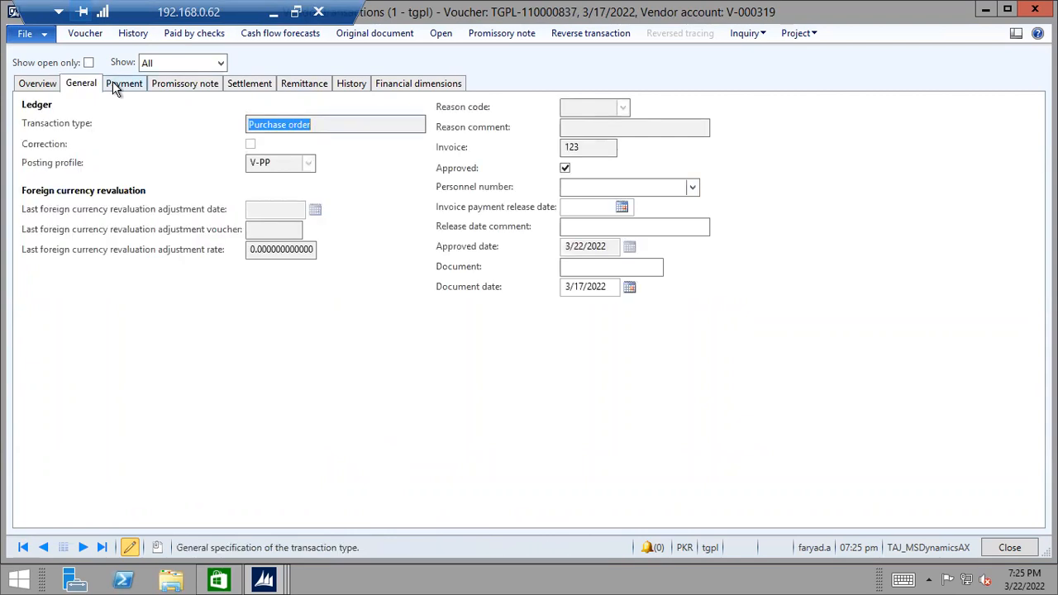
key(Tab)
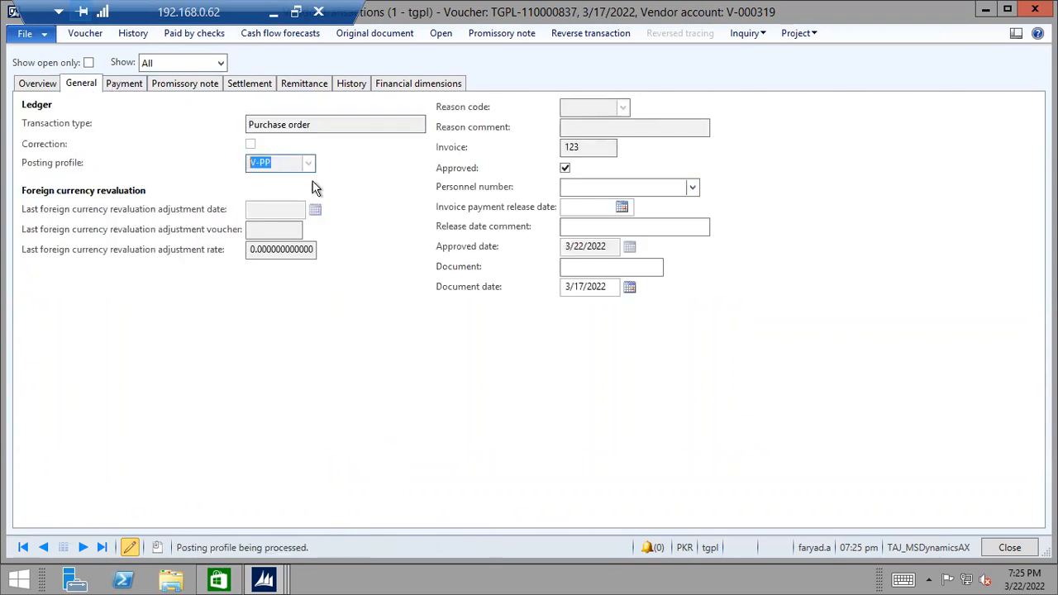
Check the posting profile of the 3/22/2022 transaction for comparison and return to the transaction overview.
click(38, 83)
click(189, 138)
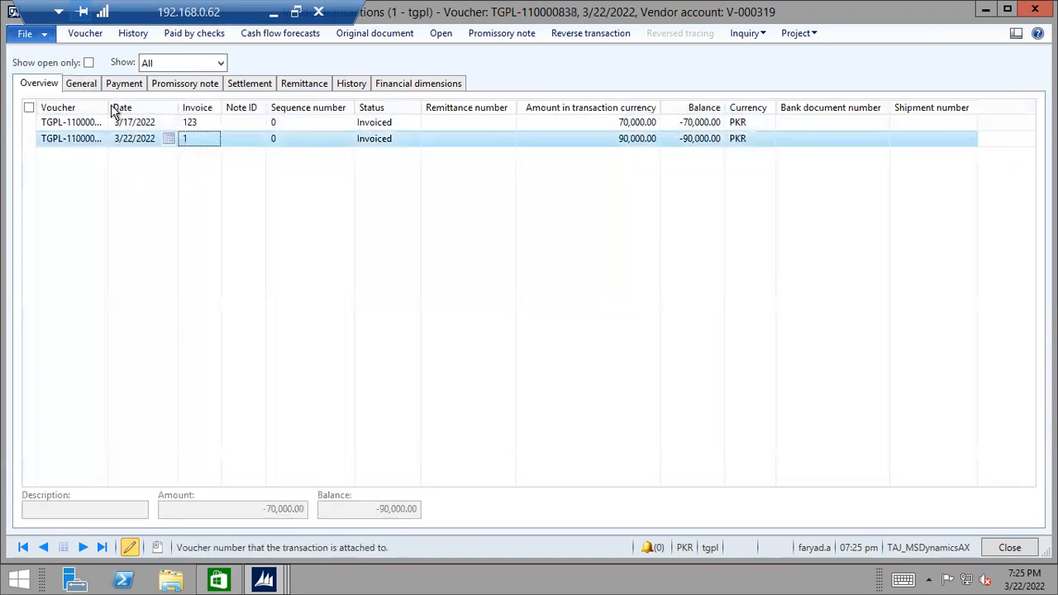
click(81, 83)
key(Tab)
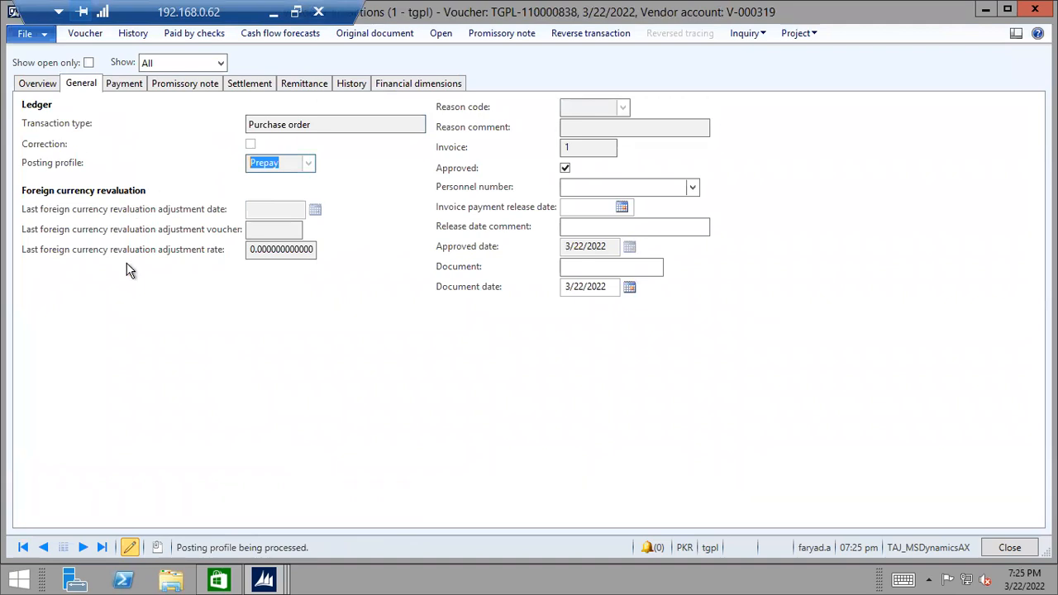
click(47, 85)
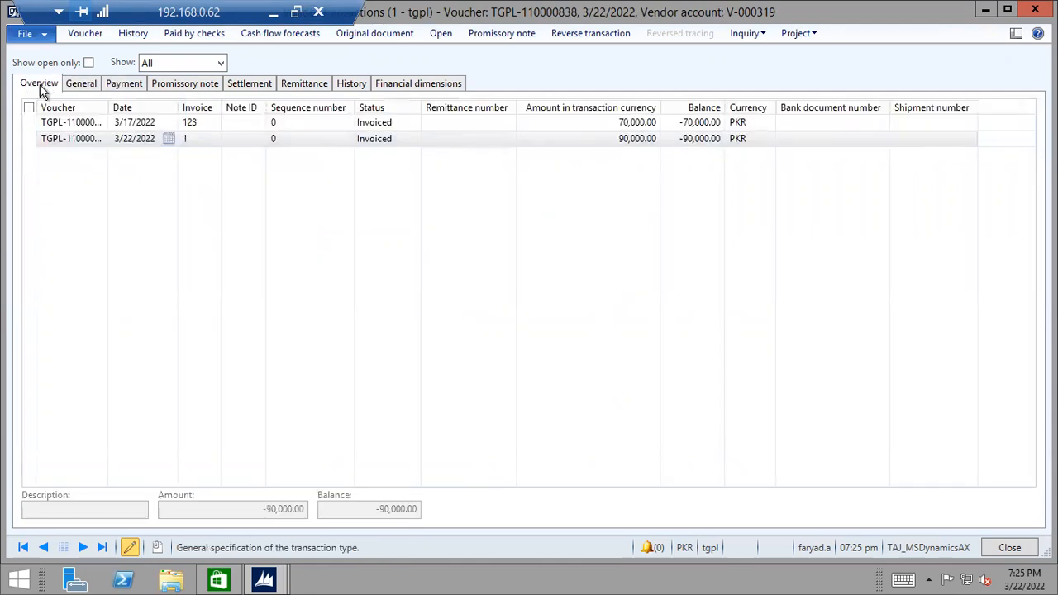
Review the vendor transaction for invoice 123 and its general details, and close the transactions window.
click(186, 124)
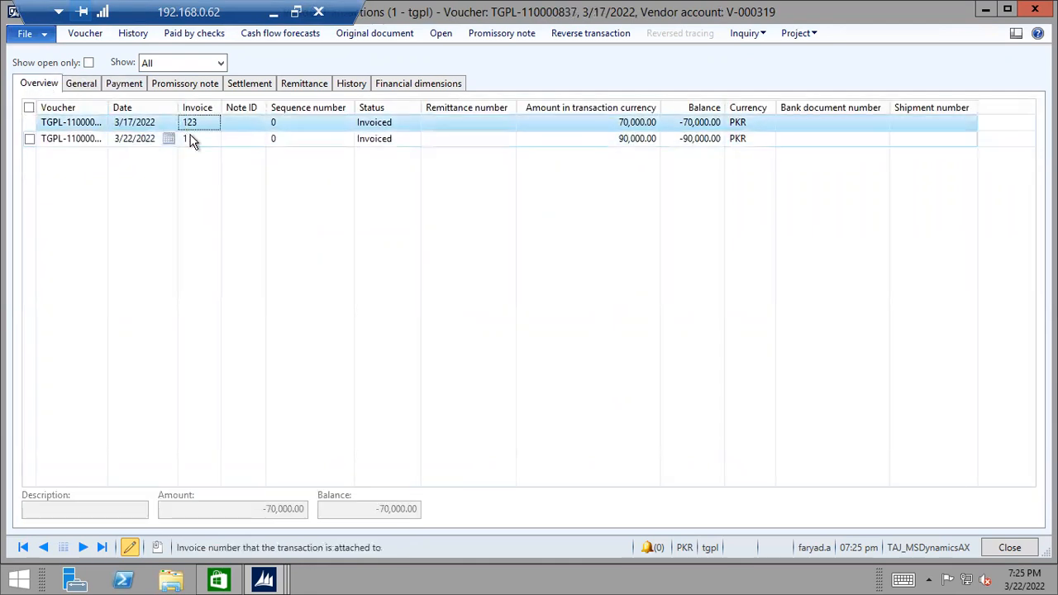
click(81, 84)
click(34, 86)
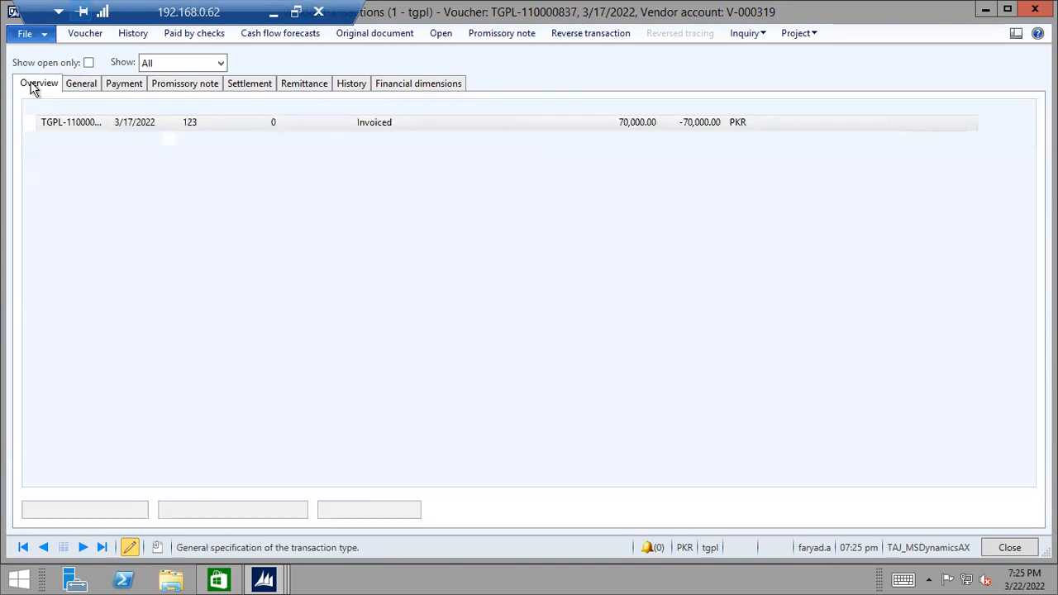
right_click(190, 128)
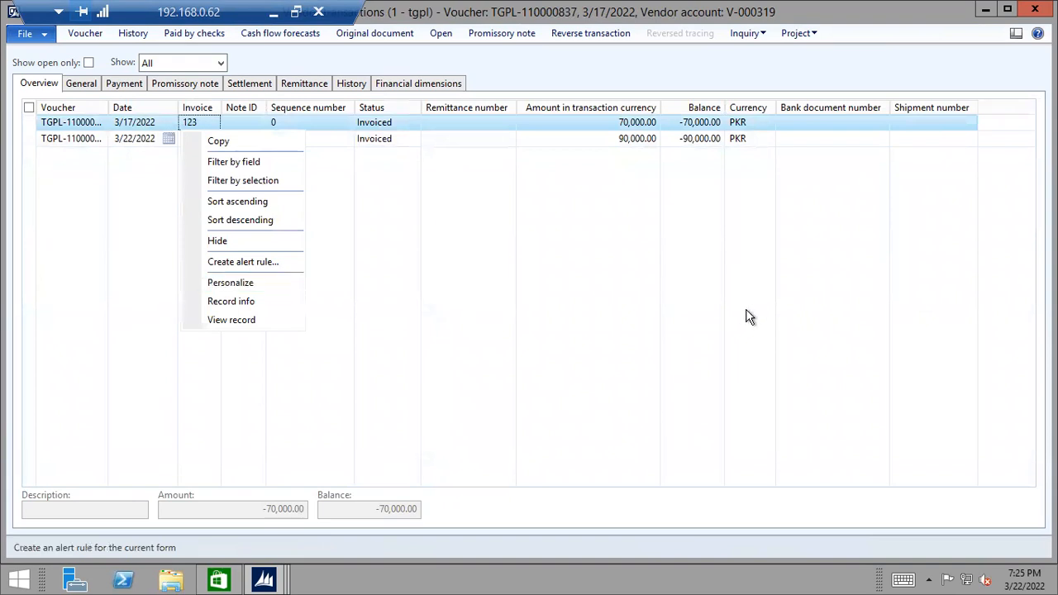
click(710, 312)
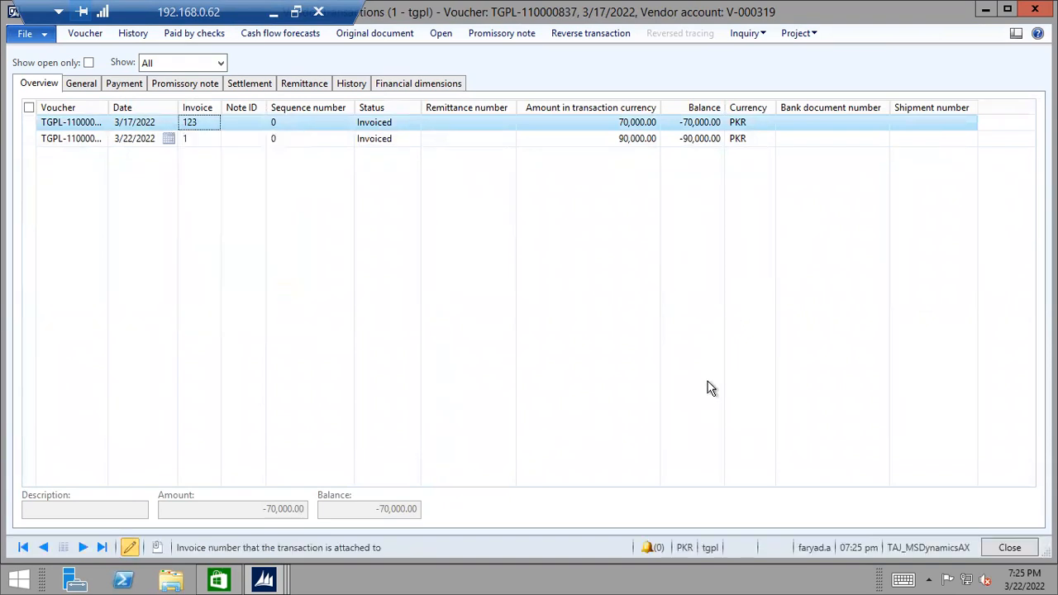
click(1009, 547)
click(1010, 549)
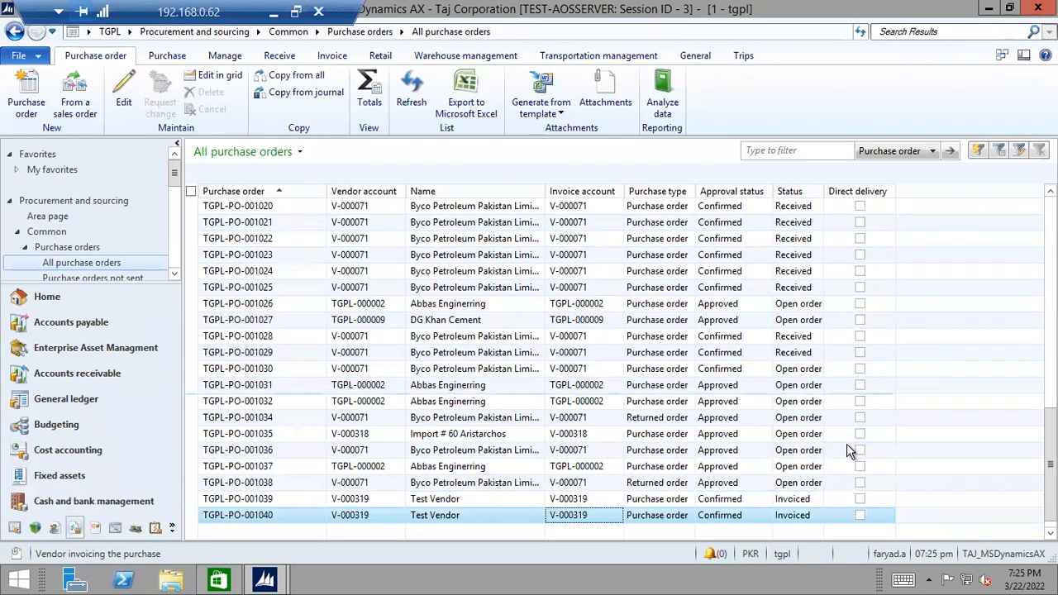
Open the product receipt journal of a received Byco Petroleum purchase order and examine its line's ordered, received and remaining quantities.
click(799, 484)
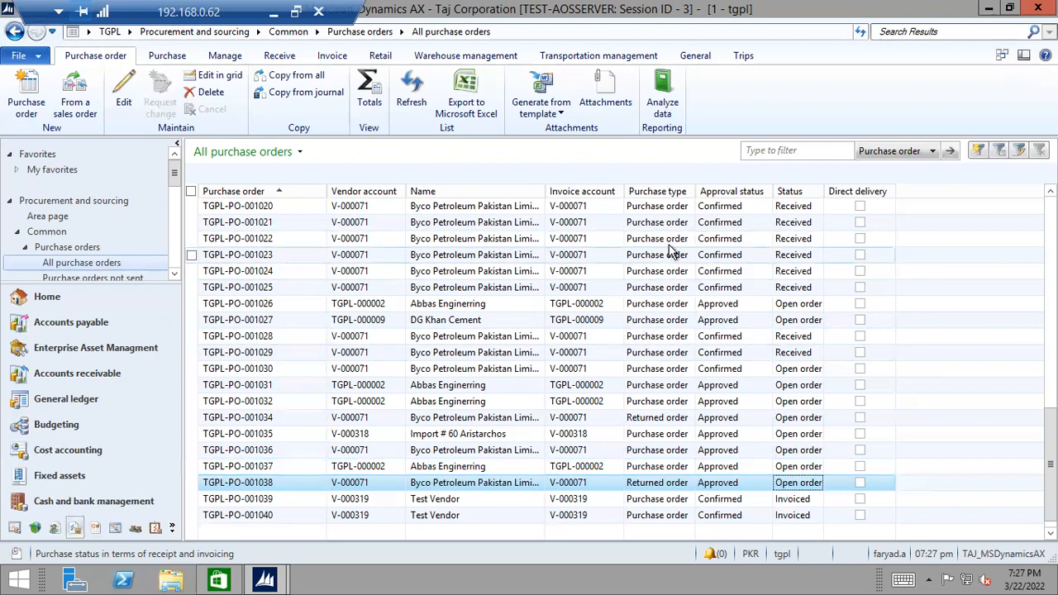
click(693, 337)
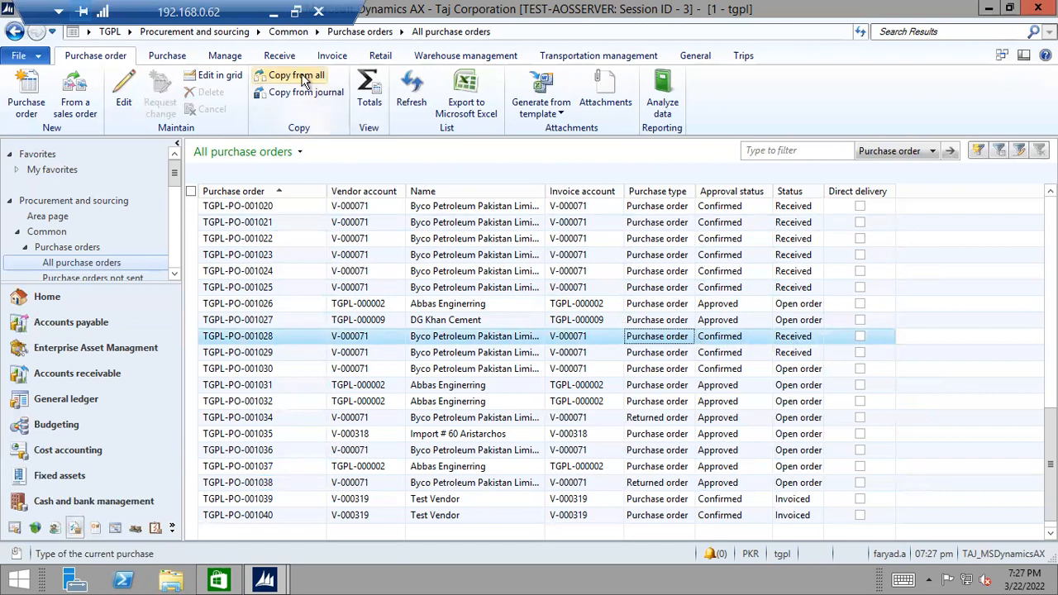
click(279, 56)
click(320, 93)
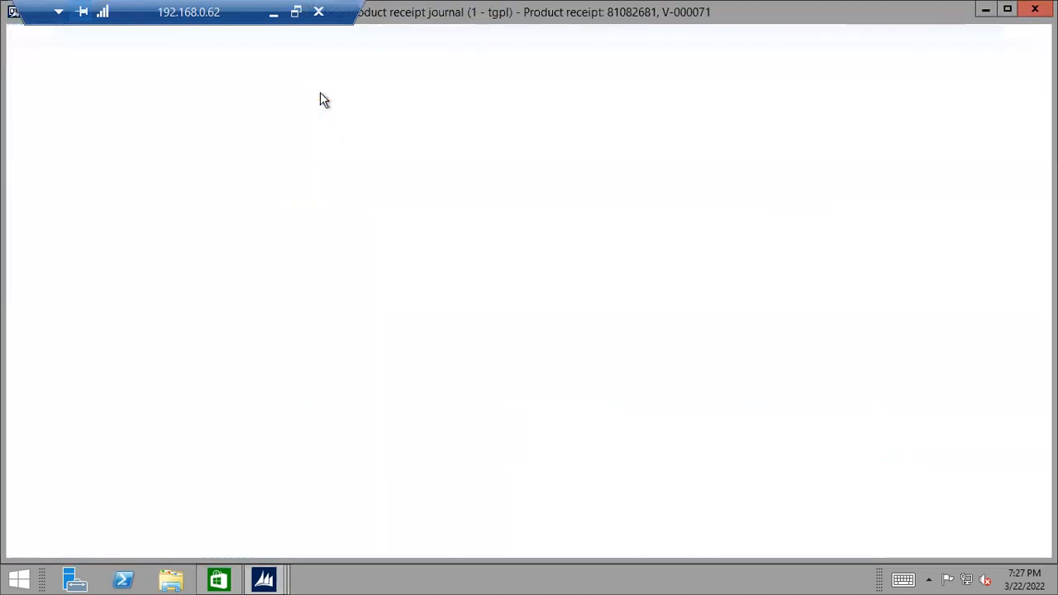
click(96, 61)
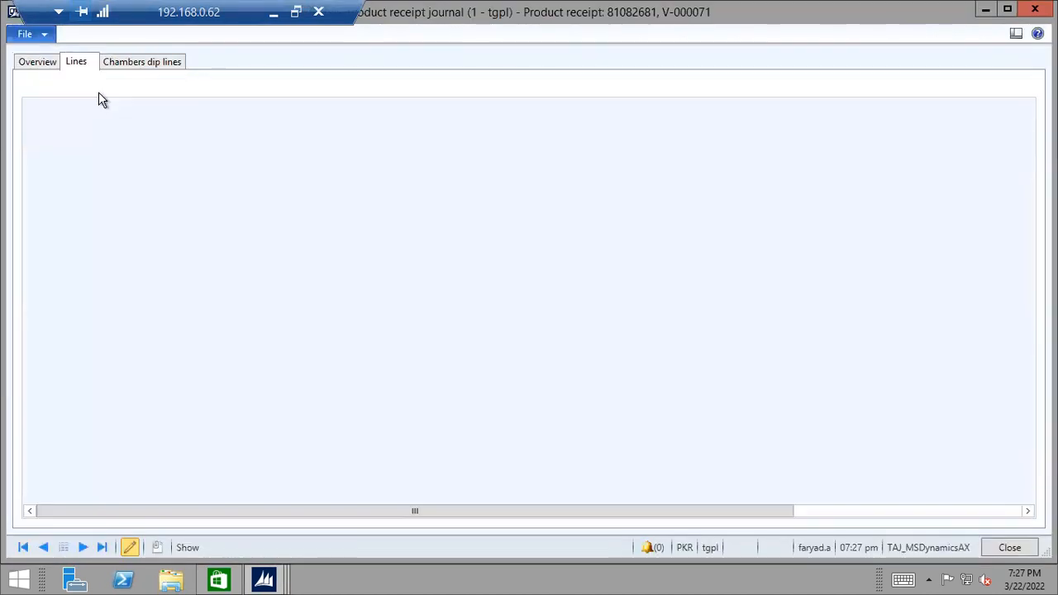
click(415, 124)
click(459, 123)
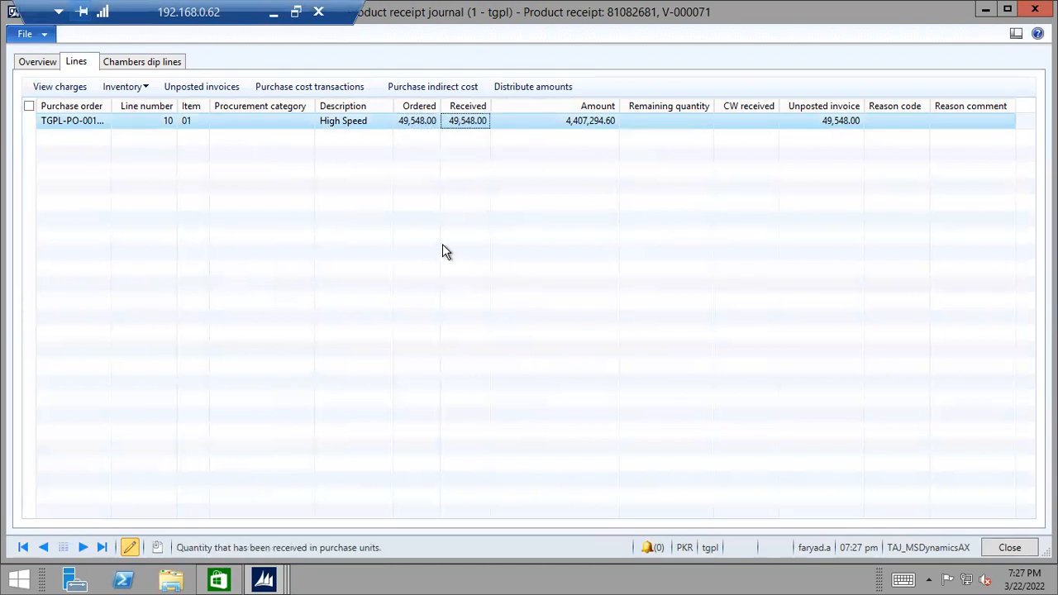
click(661, 125)
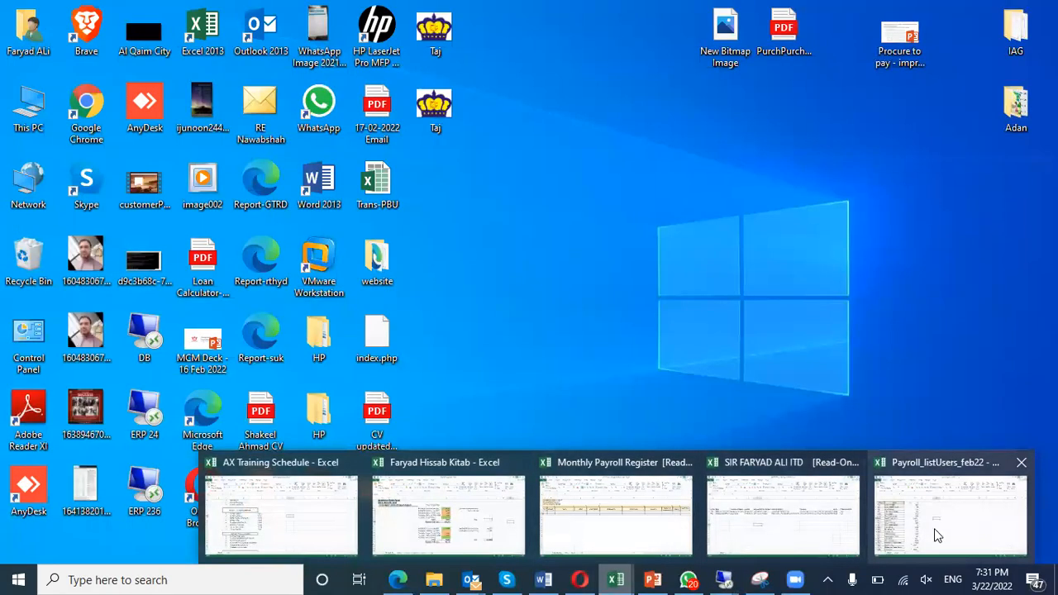
Switch to the Payroll_listUsers_feb22 workbook in Excel and enter 10 in cell F4 of a new worksheet.
click(936, 535)
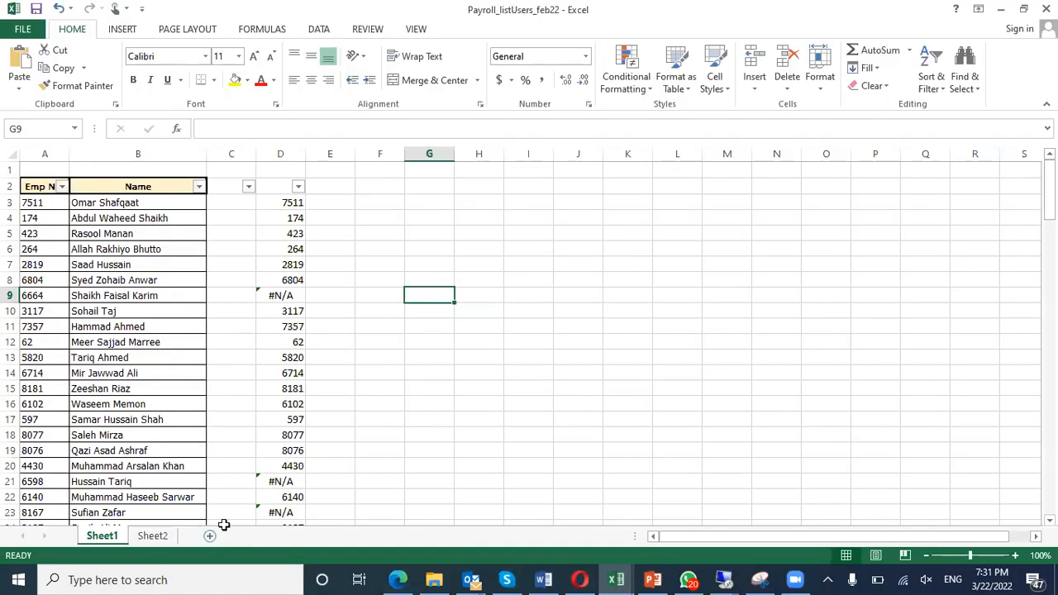
click(152, 535)
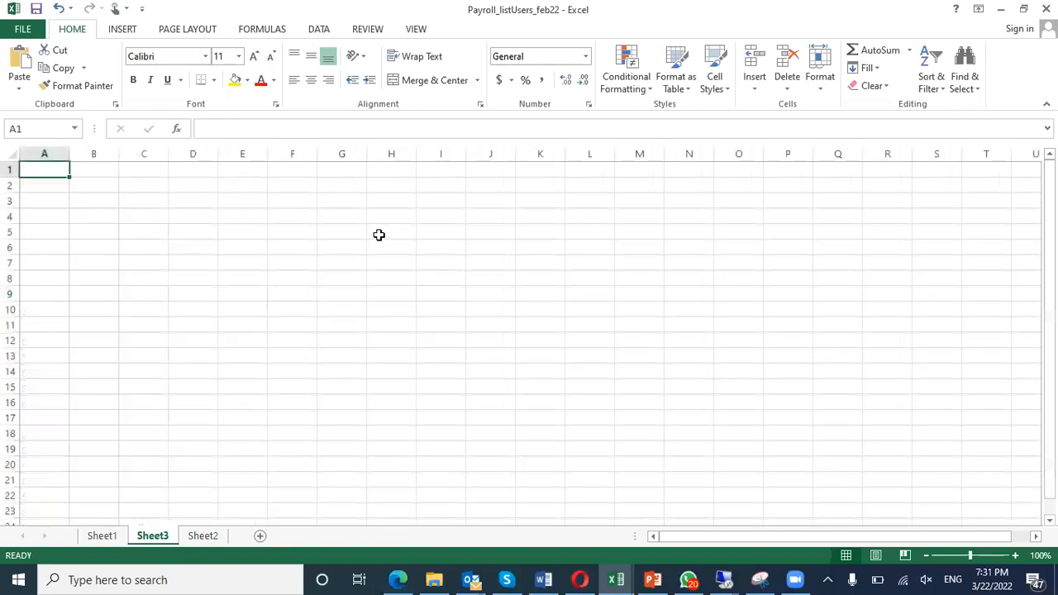
click(299, 214)
text(10)
key(Tab)
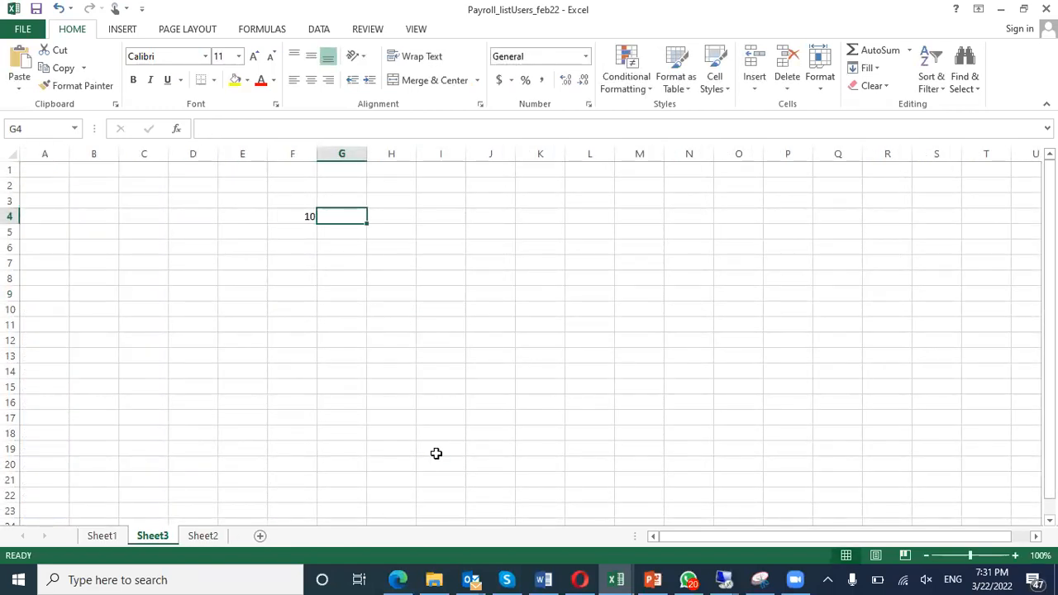
Enter the column headings Ordered, Recvd and Remaining in cells F3 to H3.
key(Up)
key(Left)
text(Ordered)
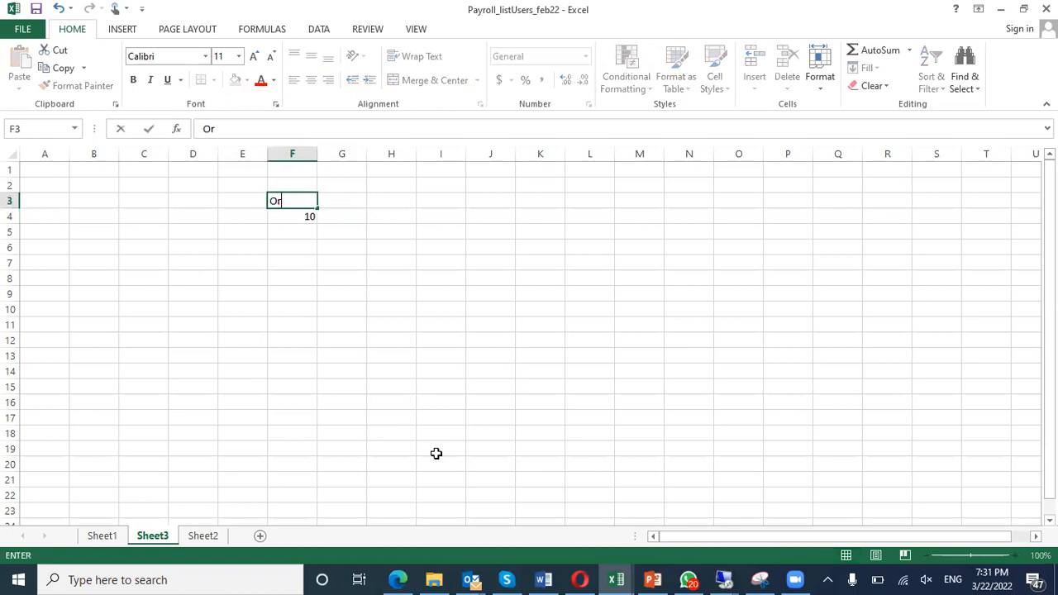
key(Tab)
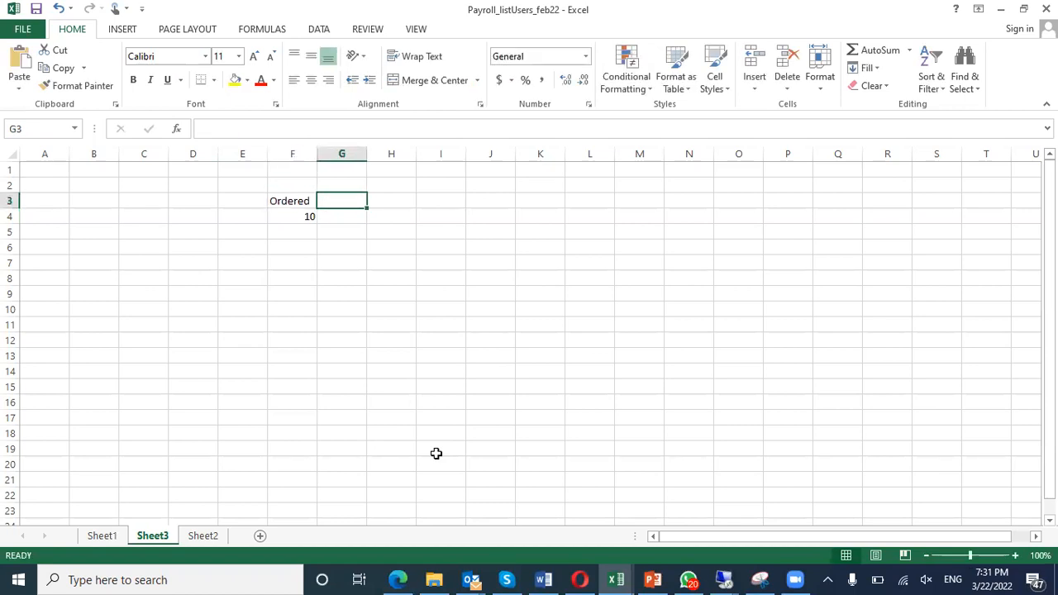
text(Recvd)
key(Tab)
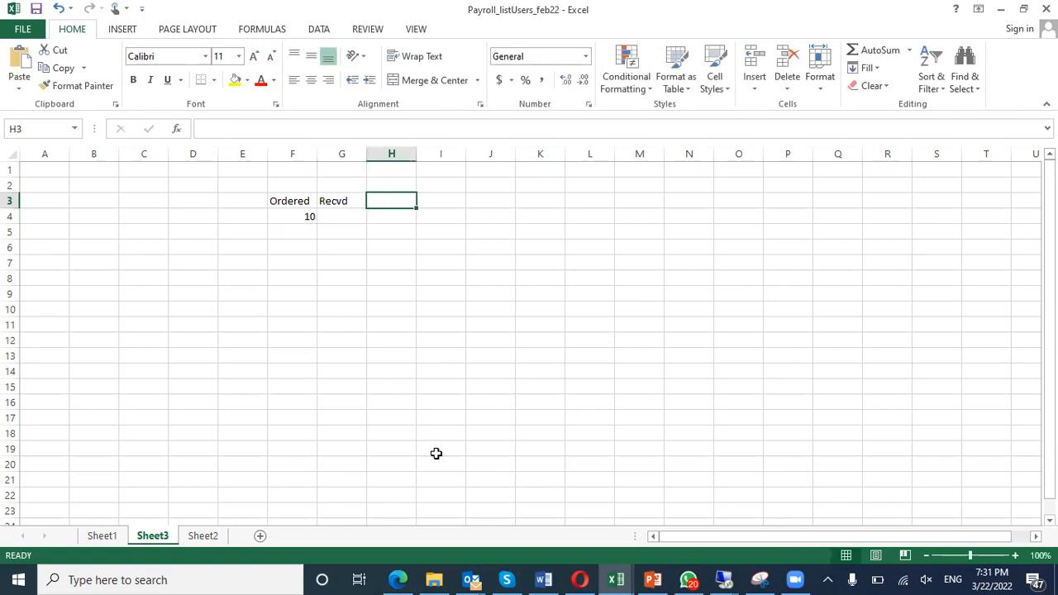
text(Remain)
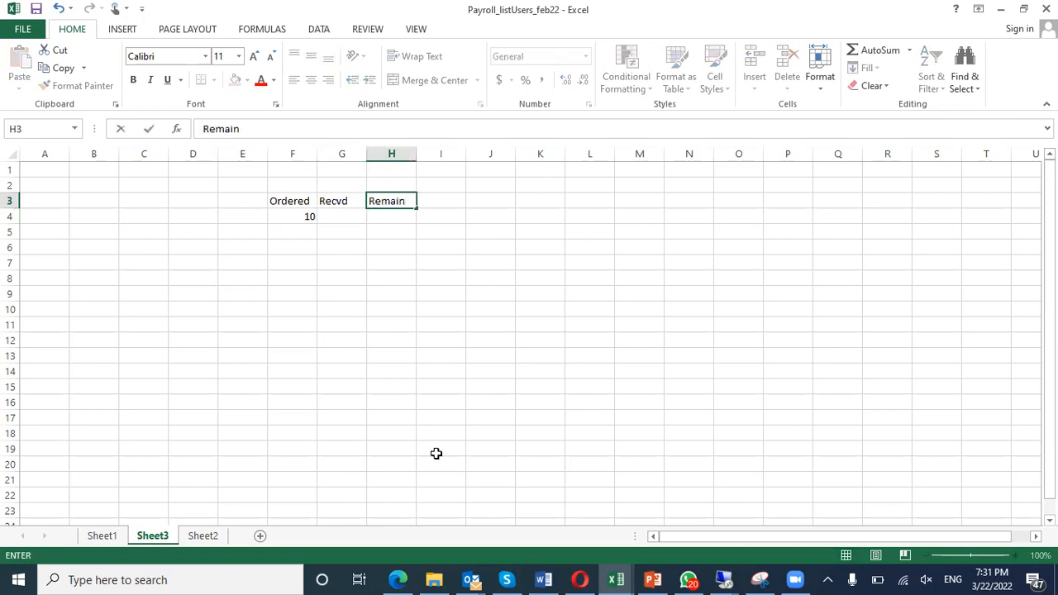
text(ing)
key(Tab)
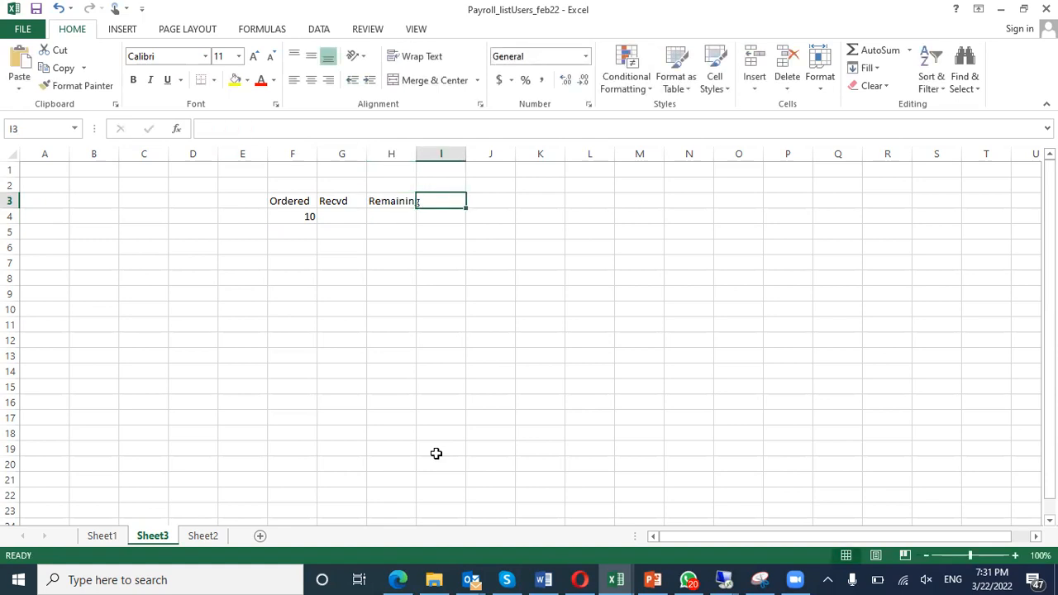
Enter 3 as the received quantity in G4 and calculate the remaining quantity in H4 with =F4-G4.
key(Return)
key(Left)
text(3)
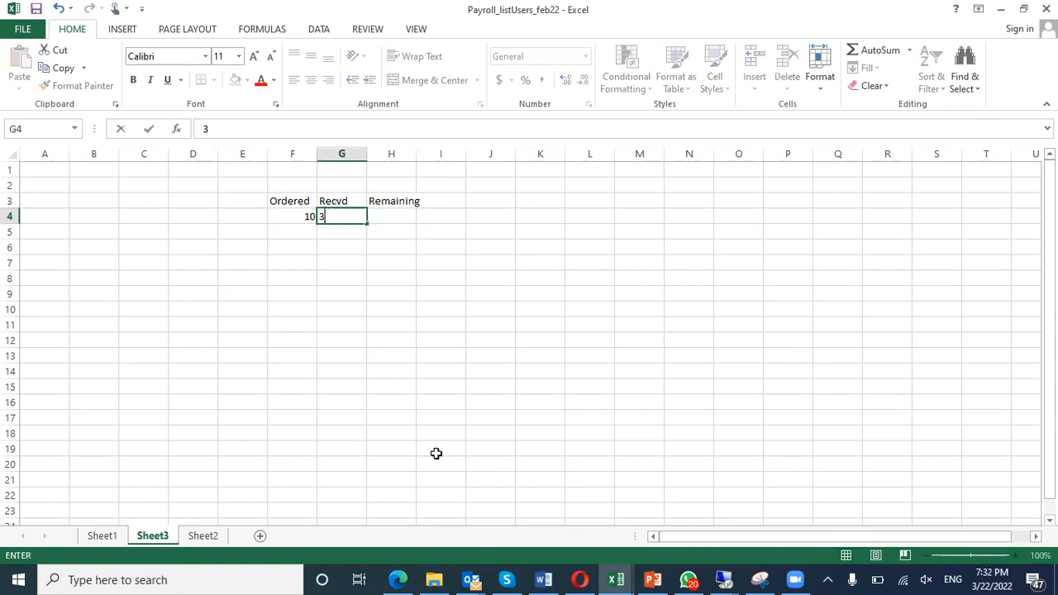
key(Tab)
text(=)
key(Left)
key(Left)
text(-)
key(Left)
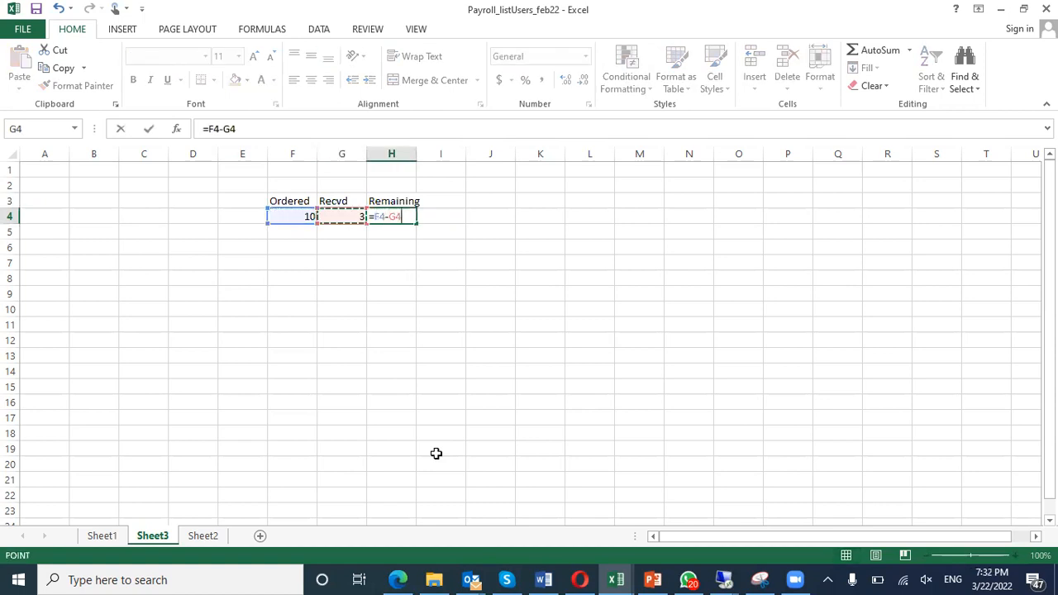
key(Return)
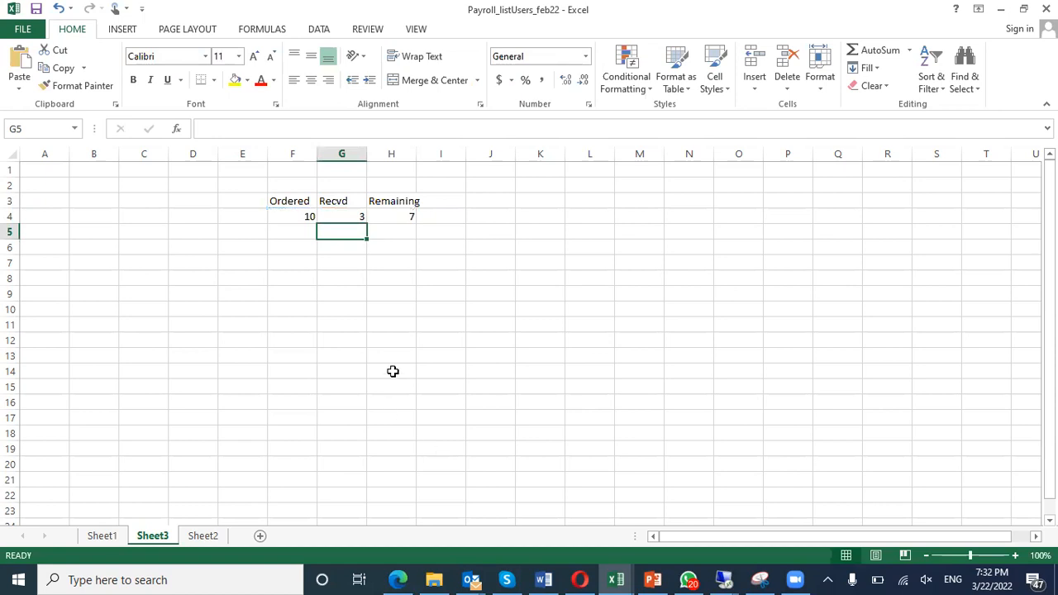
Fill row 5 with 7 under Ordered, 2 under Recvd and 5 under Remaining.
key(Left)
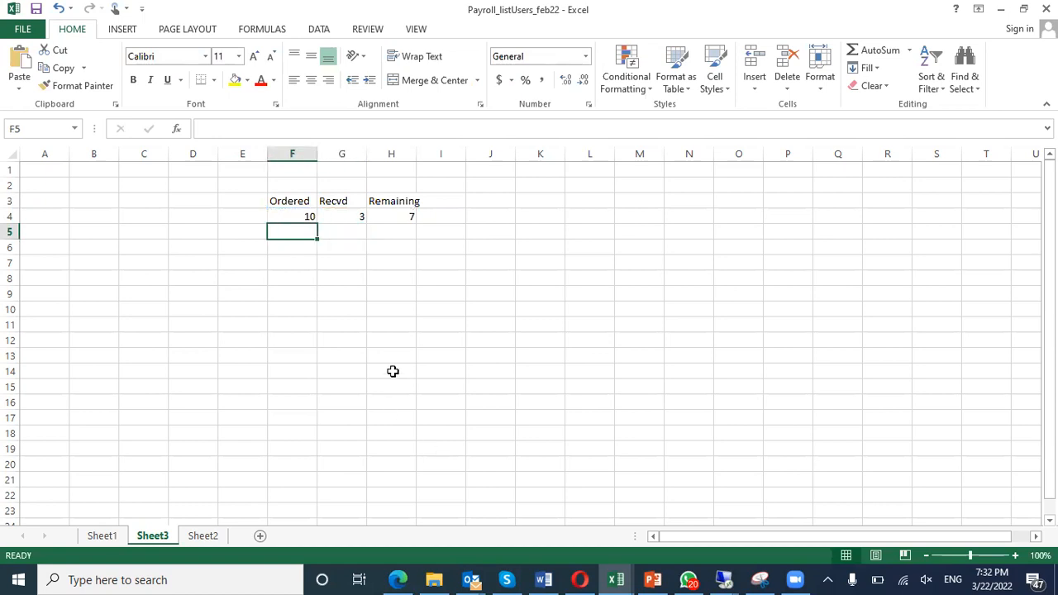
text(7)
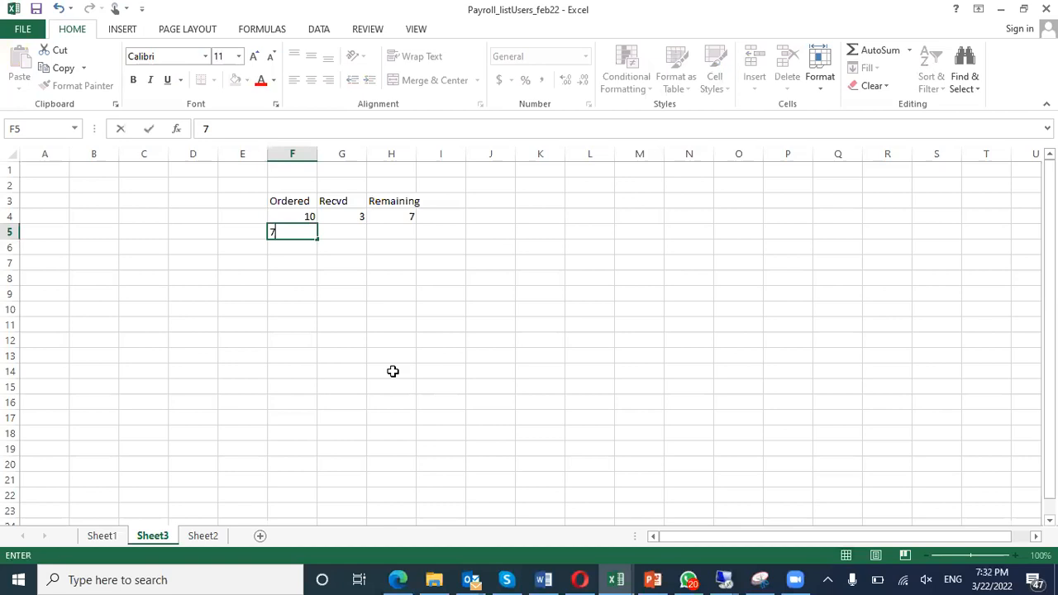
key(Tab)
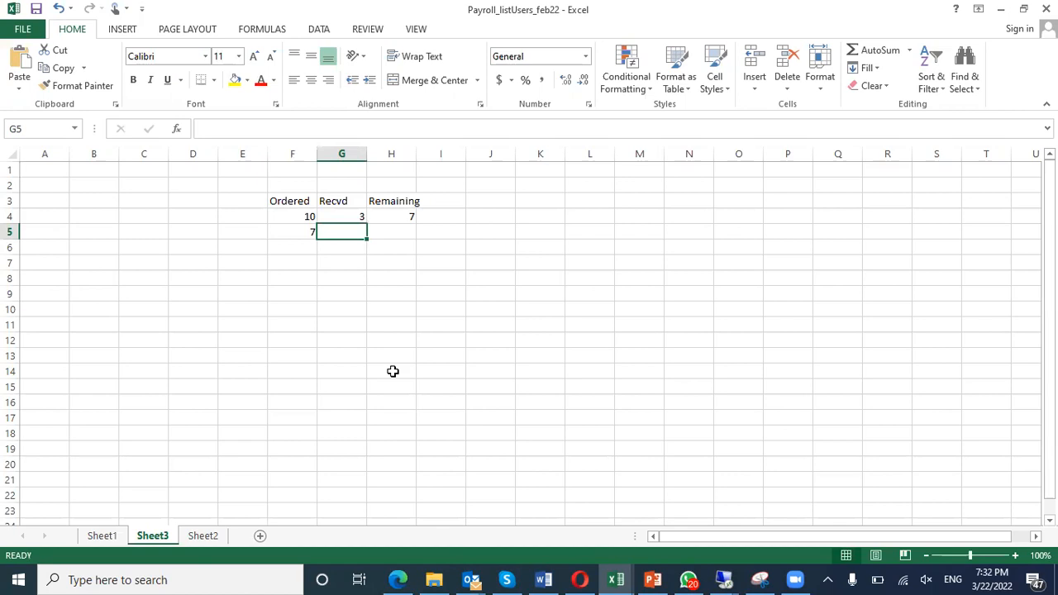
text(2)
key(Tab)
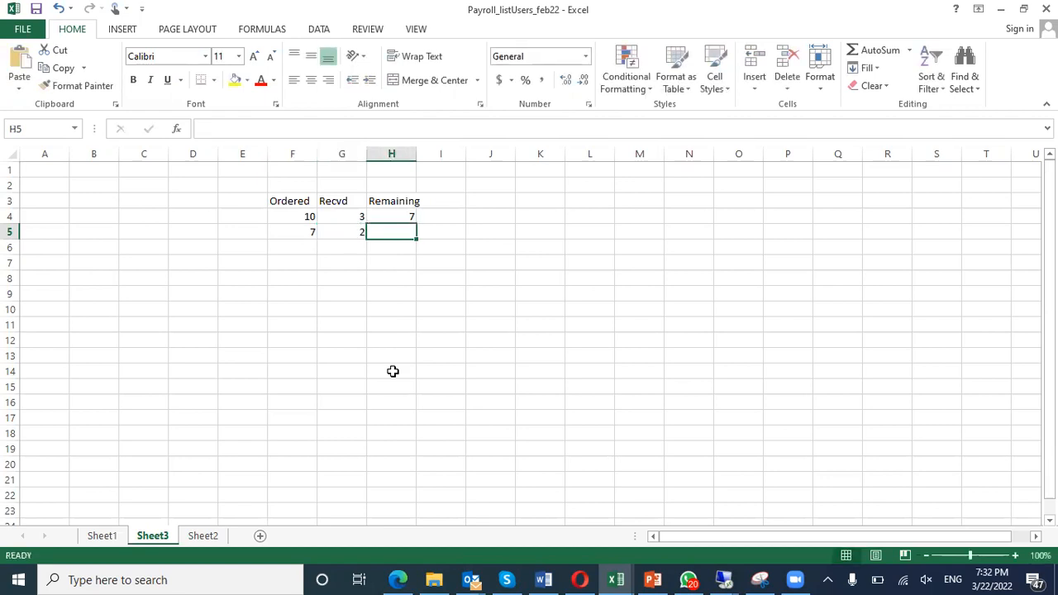
text(5)
key(Return)
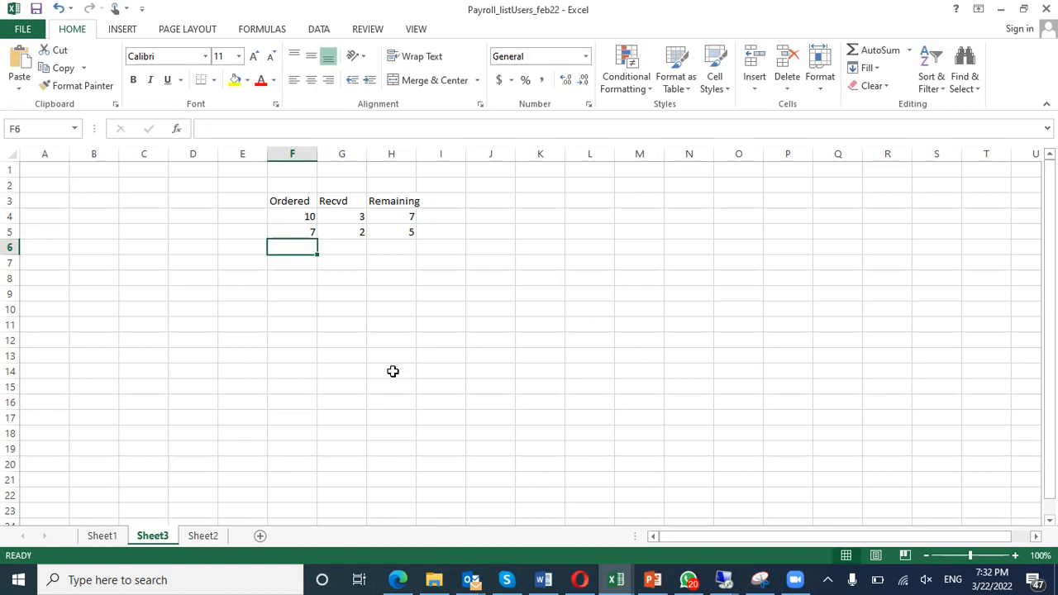
Fill row 6 with 5 under Ordered, 3 under Recvd and 2 under Remaining.
text(5)
key(Tab)
text(3)
key(Tab)
text(2)
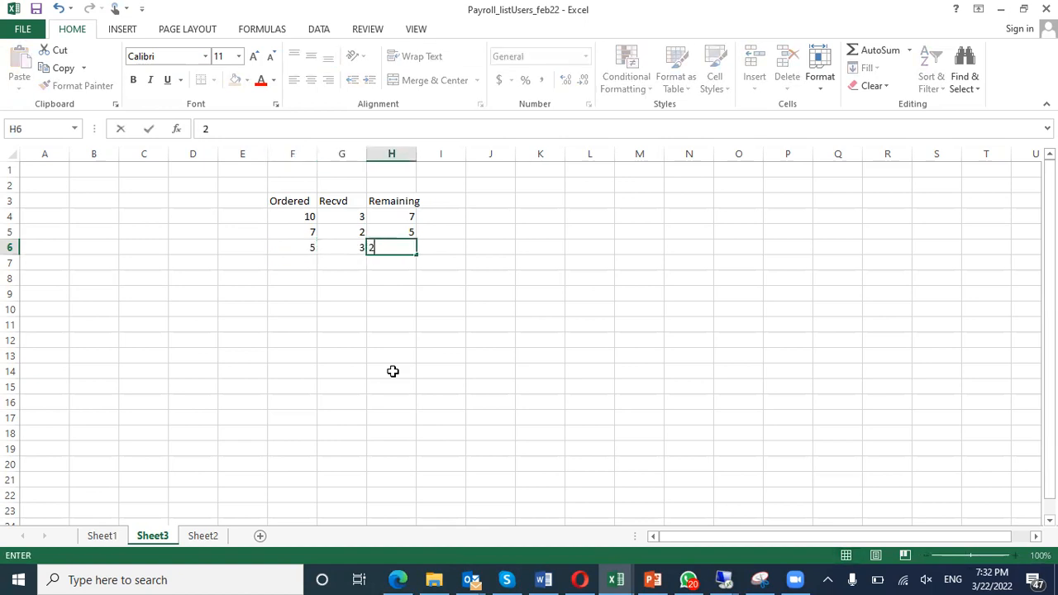
key(Return)
Fill row 7 with 2 under Ordered, 1 under Recvd and 1 under Remaining.
text(2)
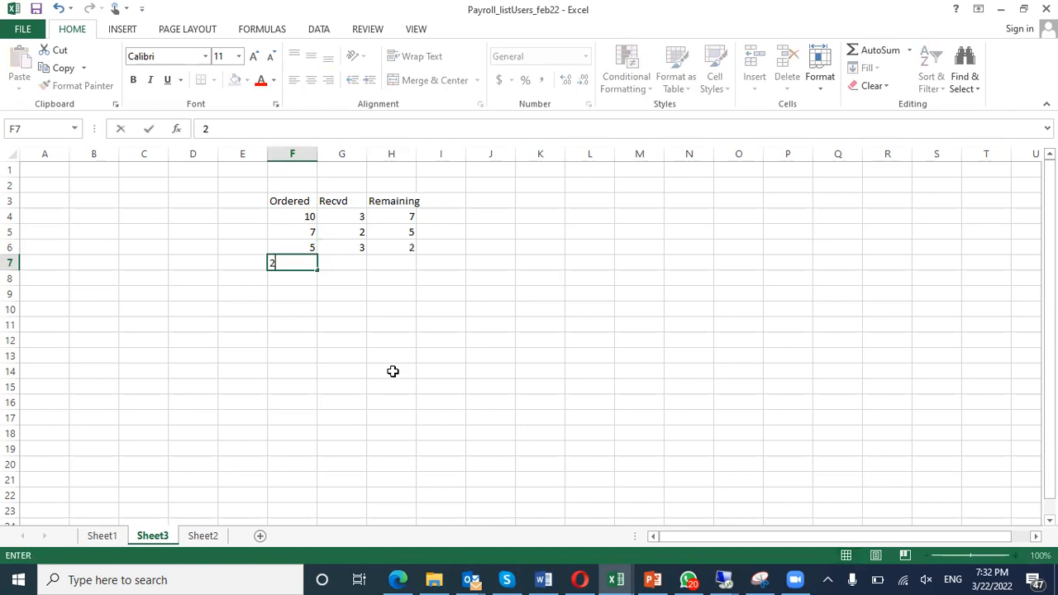
key(Tab)
text(1)
key(Tab)
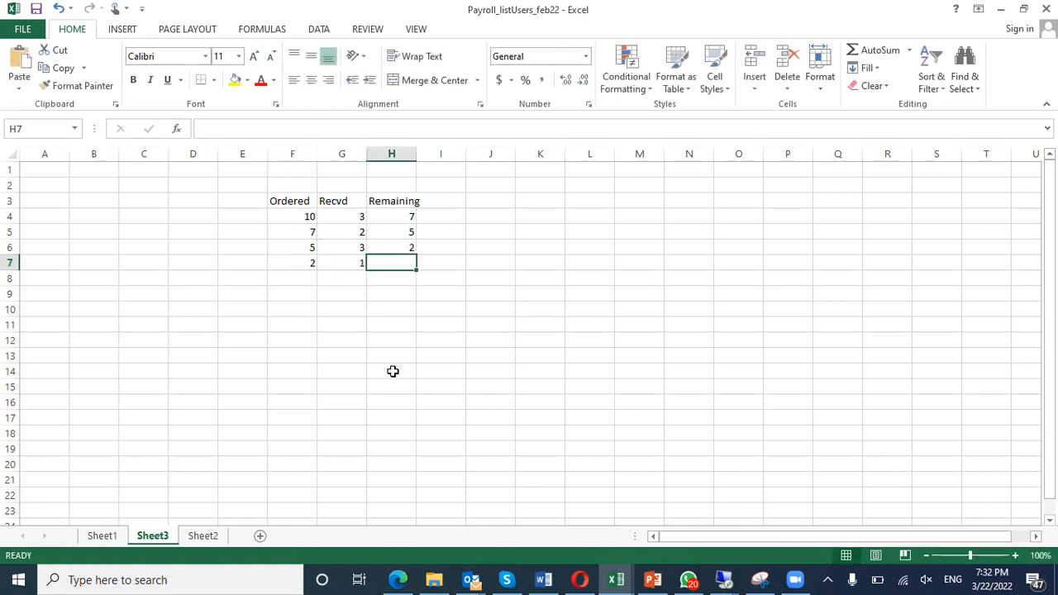
text(1)
key(Return)
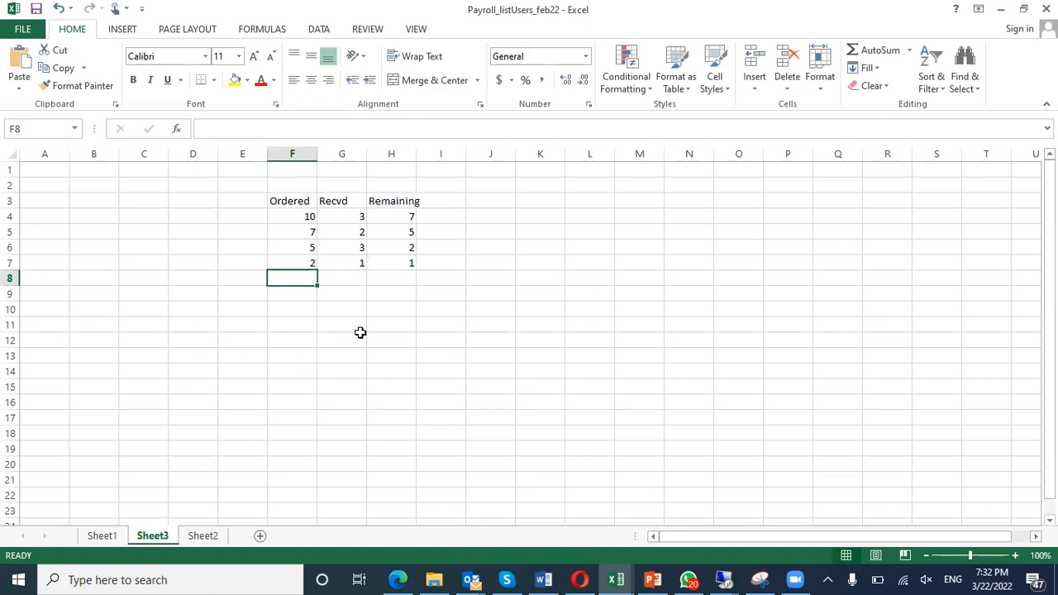
Total the received quantities in G8 with =SUM(G4:G7) and compare the sum with the ordered quantity in F4.
click(391, 279)
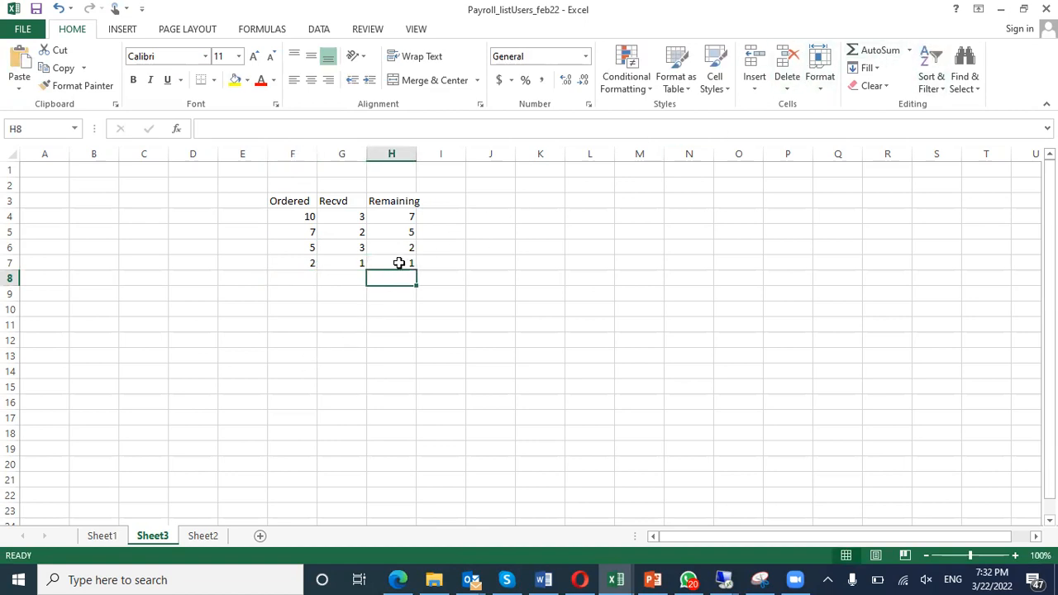
click(341, 278)
click(853, 51)
key(Return)
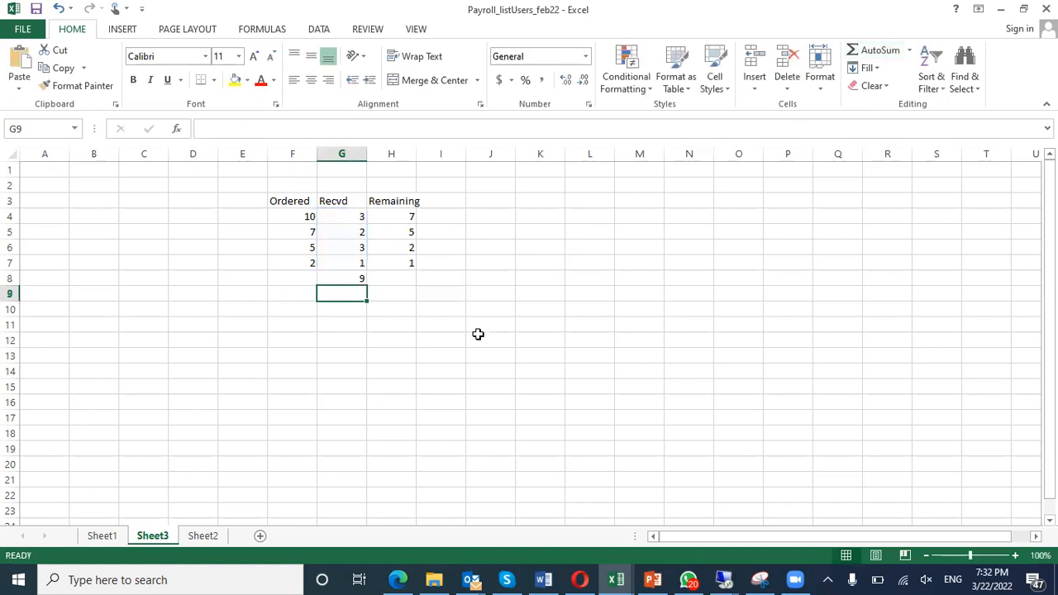
click(300, 218)
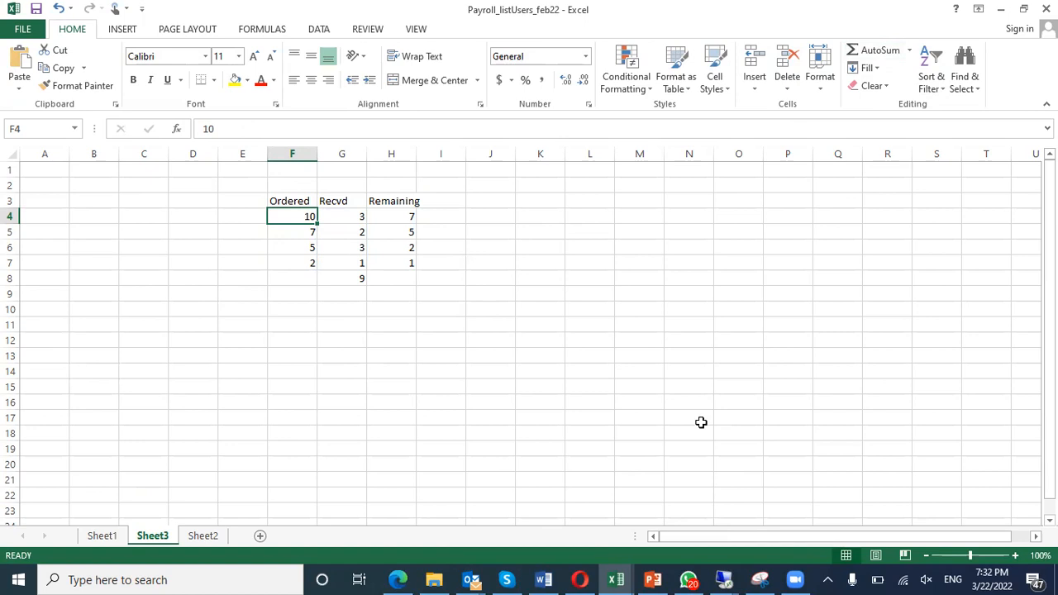
click(361, 281)
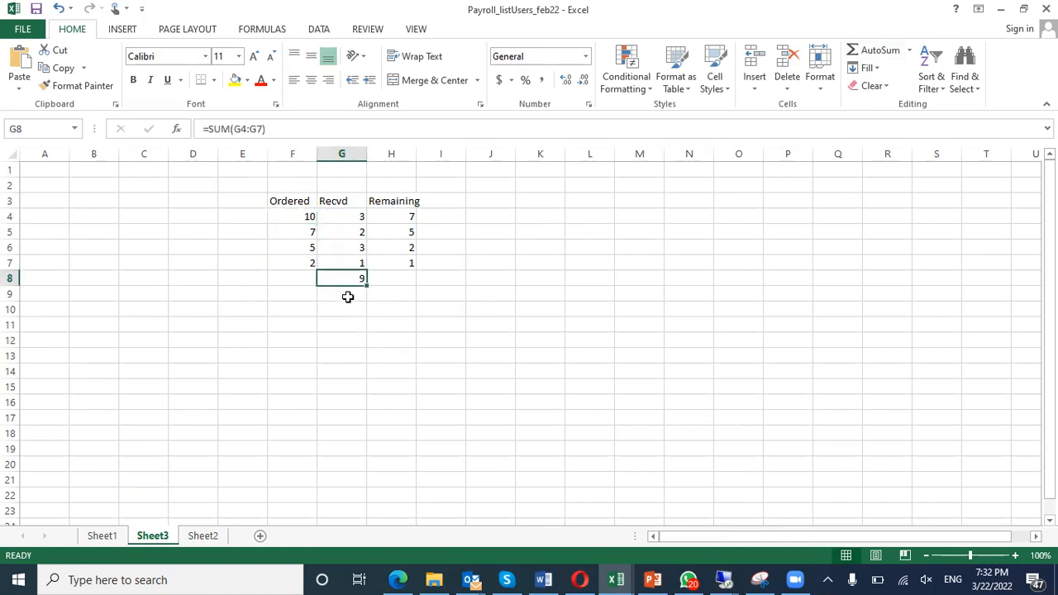
Enter 10 in G9, directly below the total of the received quantities.
click(348, 296)
text(10)
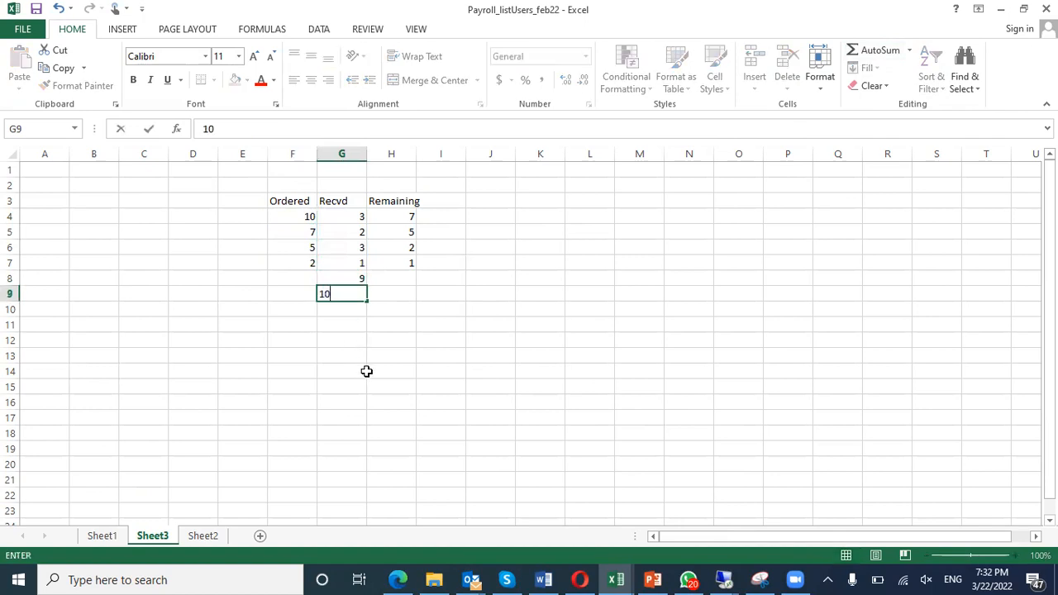
key(Return)
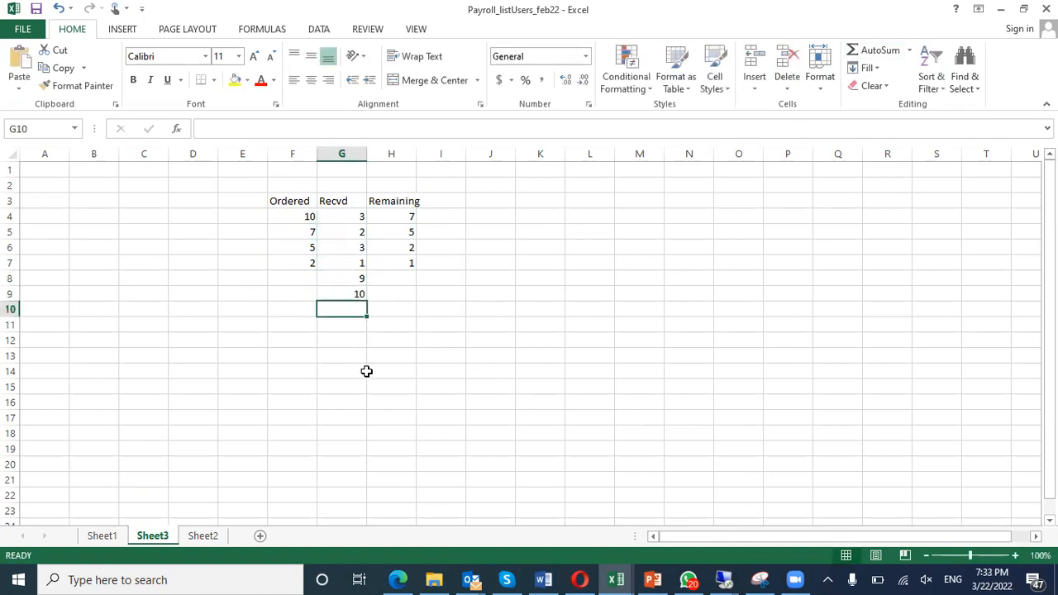
Switch to Dynamics AX in the 192.168.0.62 remote session and check the receipt line's ordered, received and remaining quantities before returning to Excel.
click(723, 579)
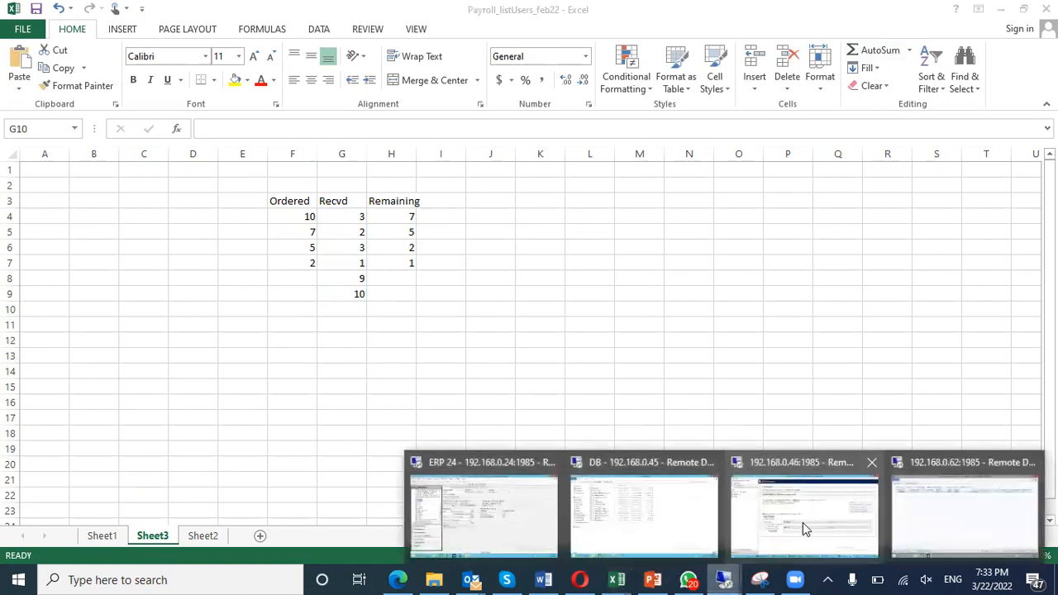
click(930, 522)
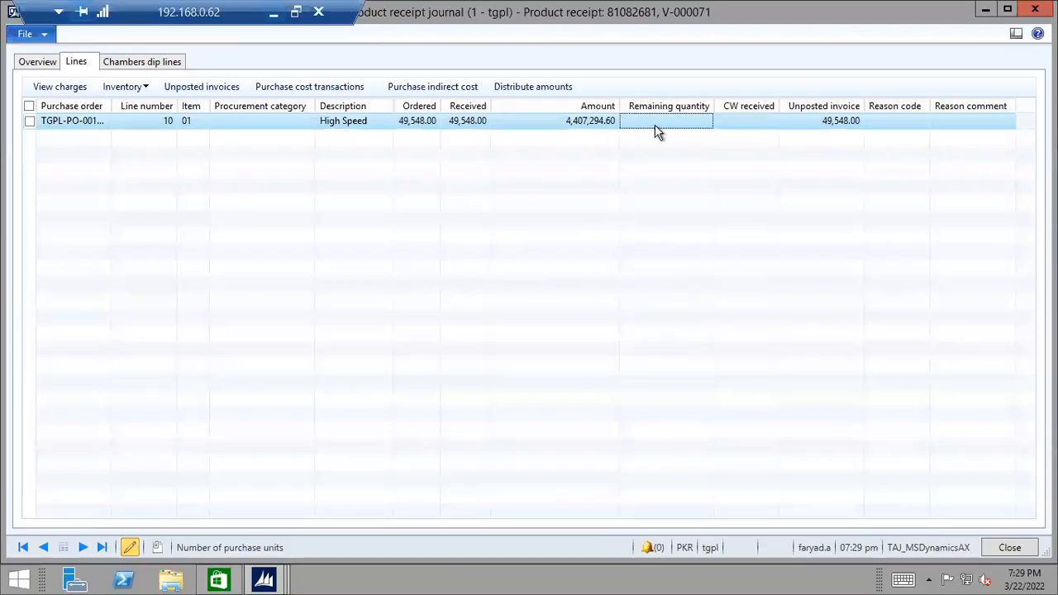
click(434, 124)
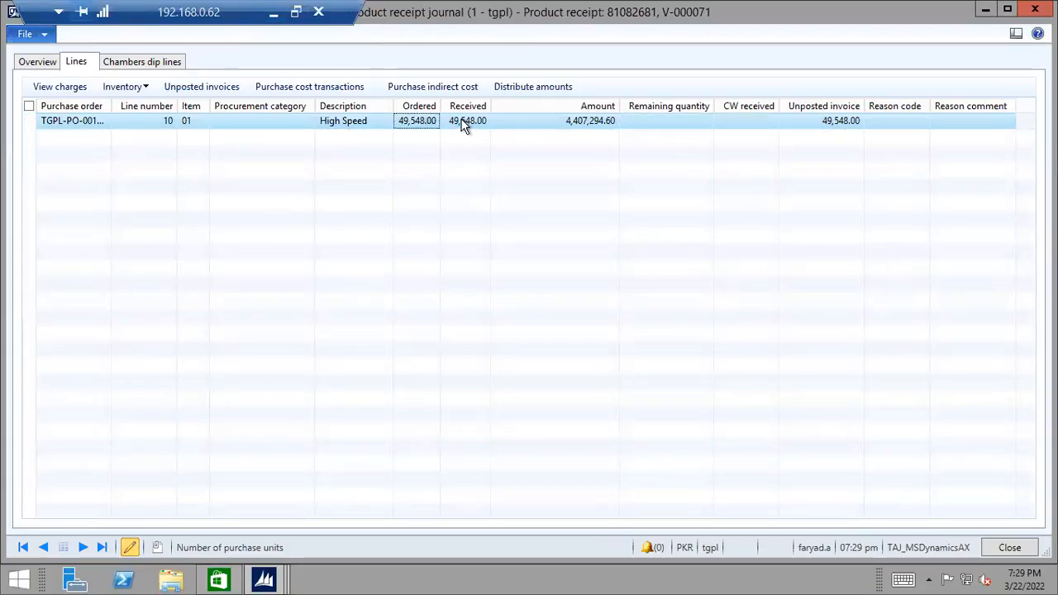
click(463, 123)
click(651, 124)
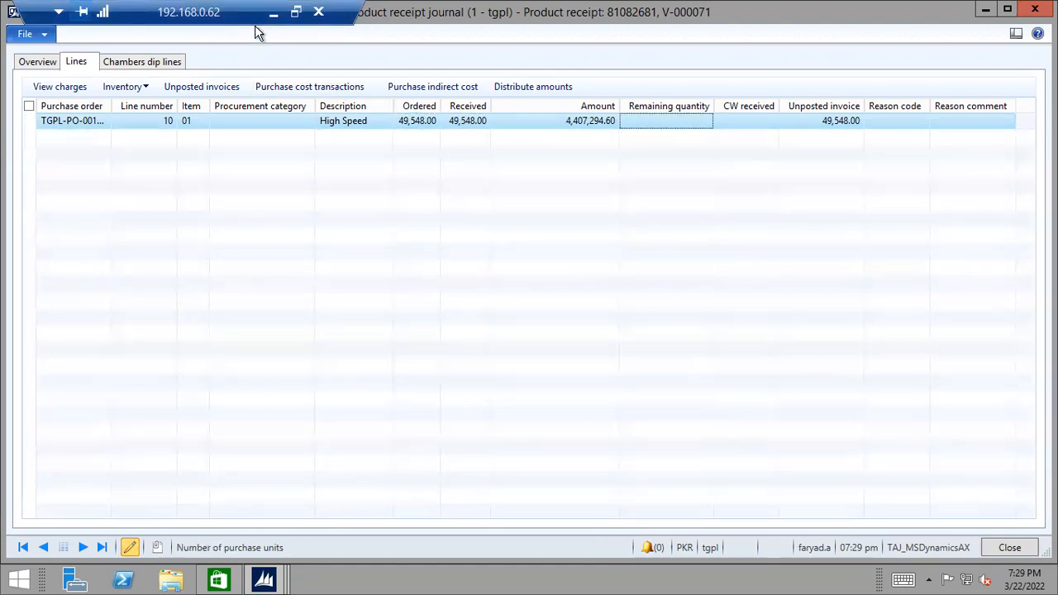
click(273, 11)
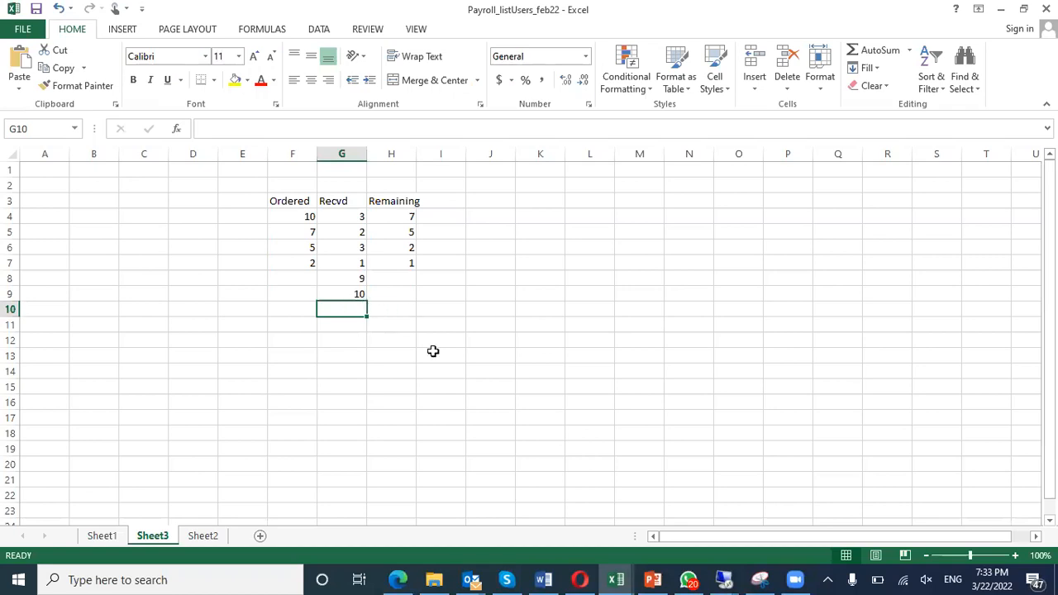
Return to Dynamics AX, leave the open receipt journal, and look at the receipt journal options for the confirmed Byco Petroleum order marked Received.
click(724, 579)
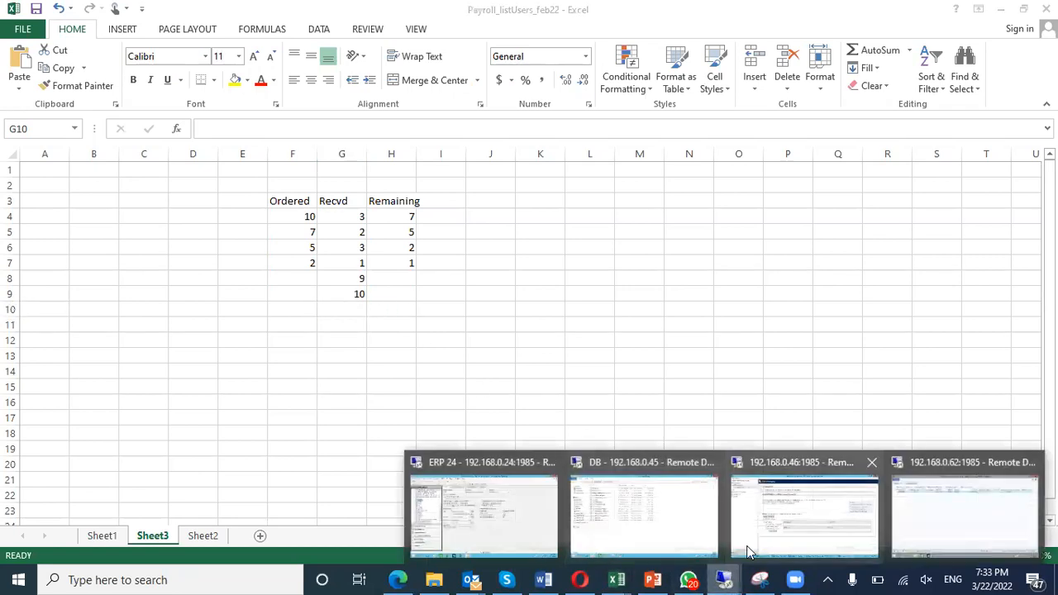
click(920, 518)
click(1009, 548)
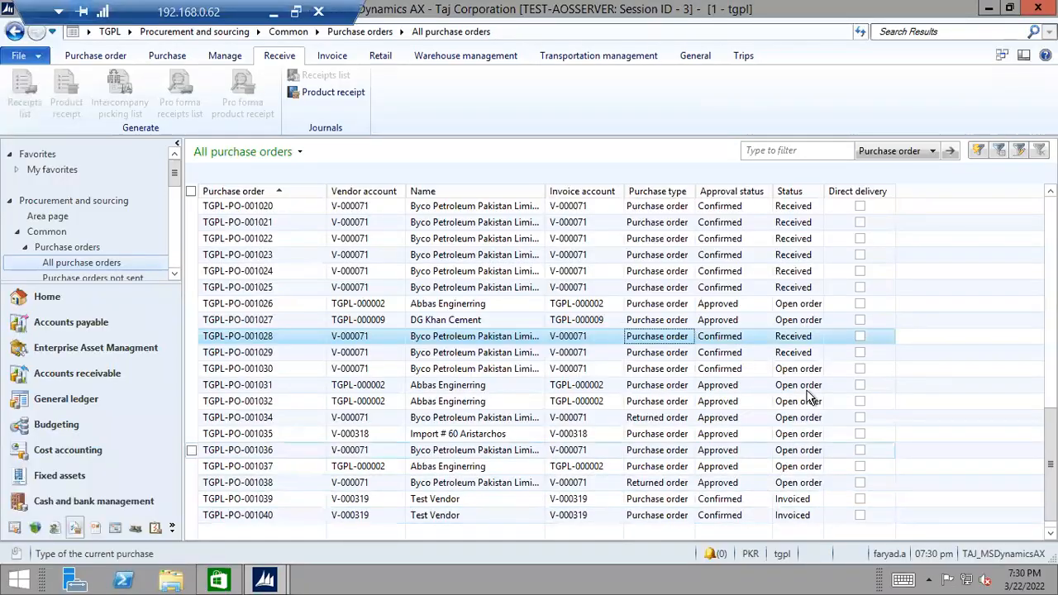
click(793, 501)
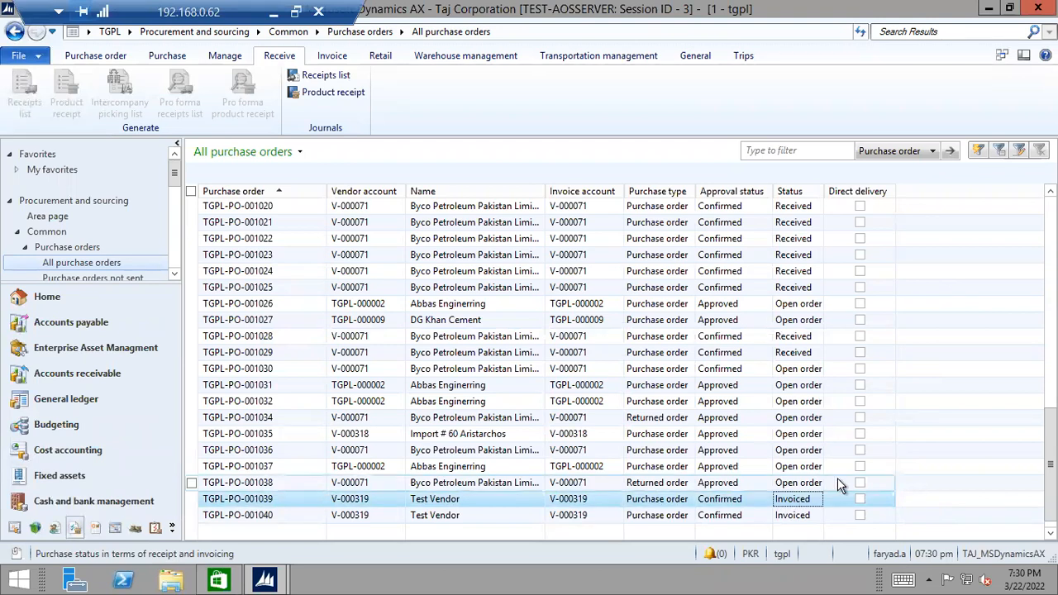
click(742, 337)
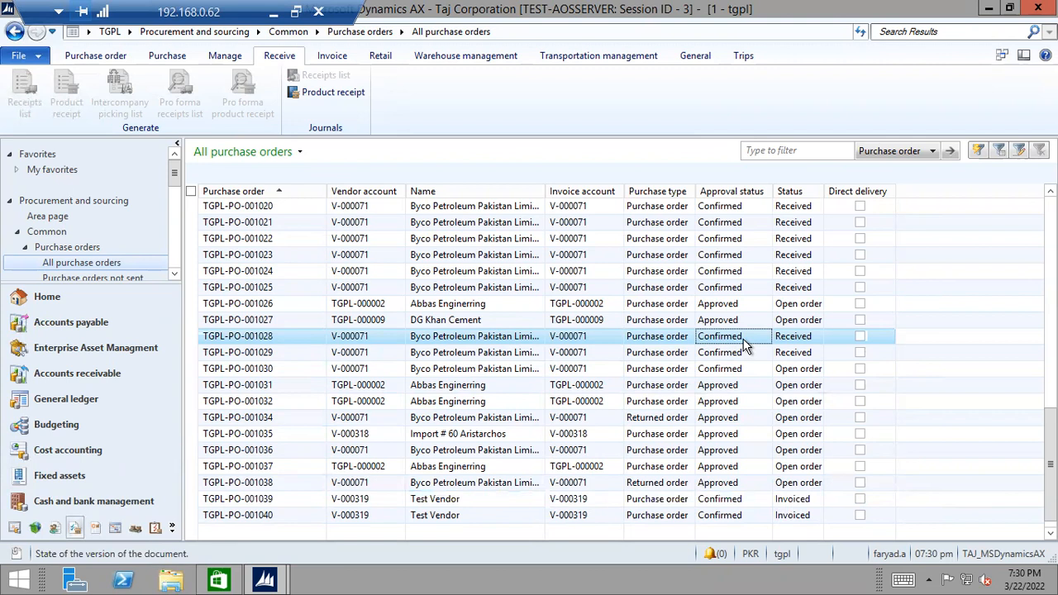
click(326, 92)
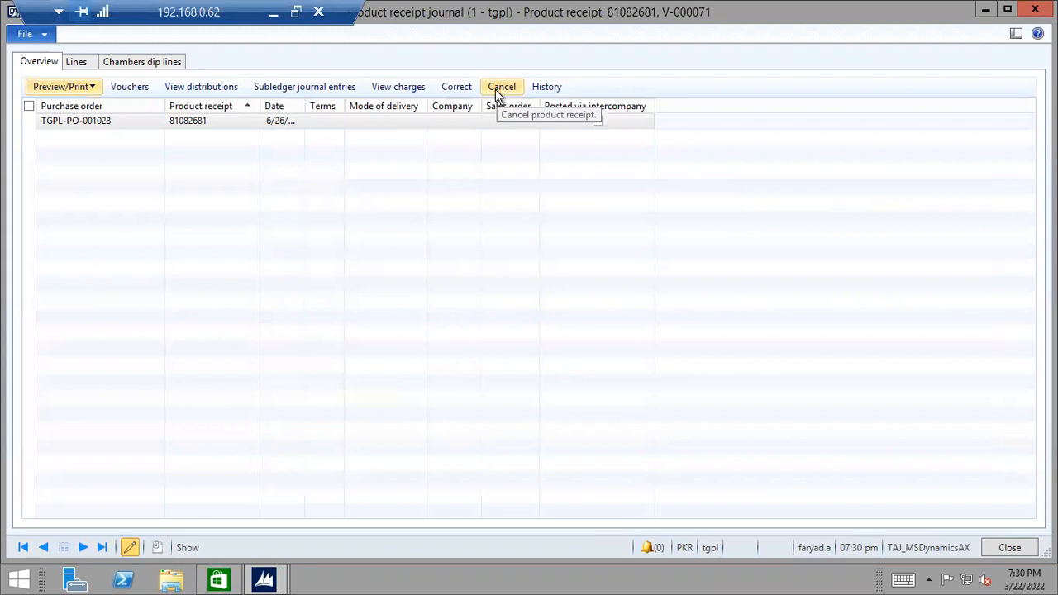
click(1007, 546)
Open the product receipt journal of the first invoiced Test Vendor purchase order and check the remaining quantity on the first receipt's line.
click(545, 499)
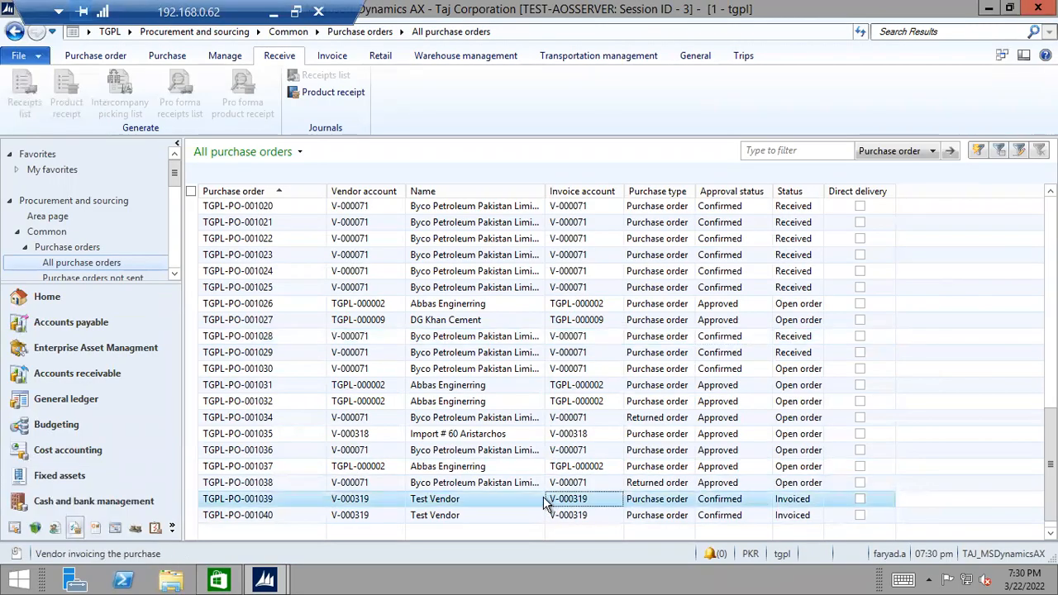
click(329, 91)
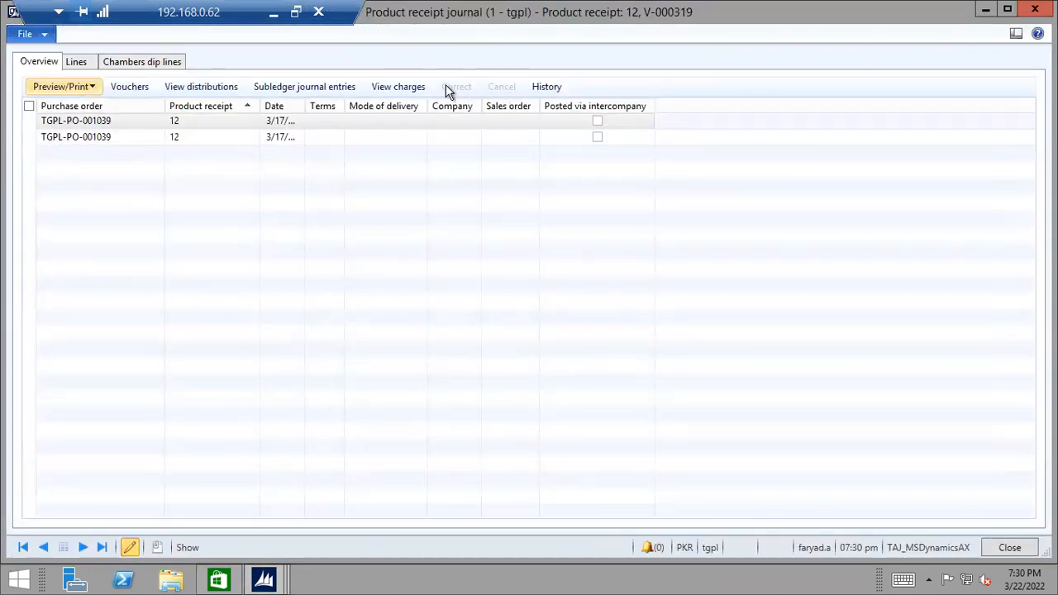
click(205, 124)
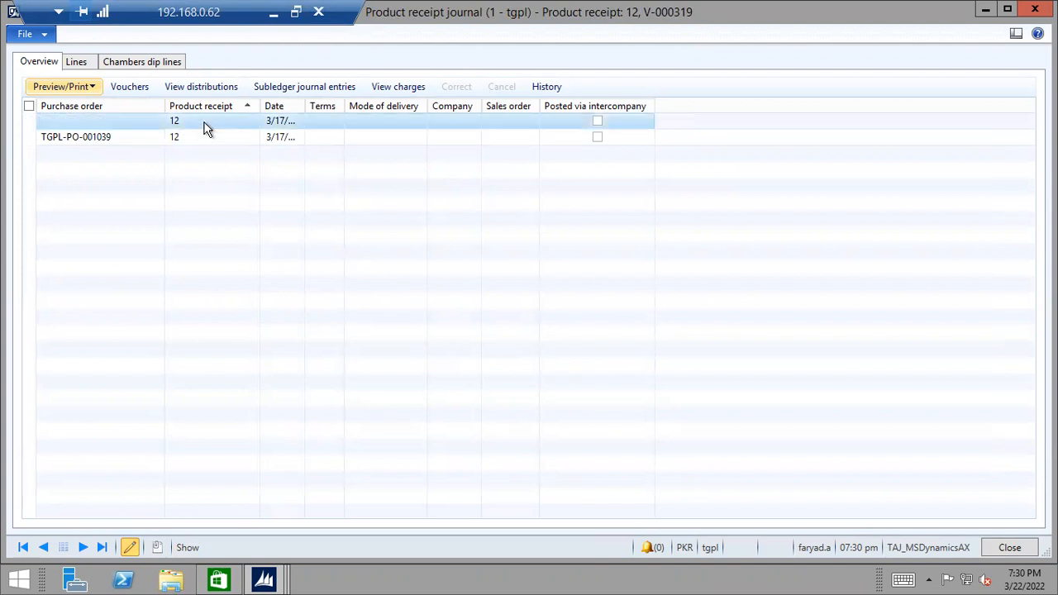
click(196, 138)
click(201, 122)
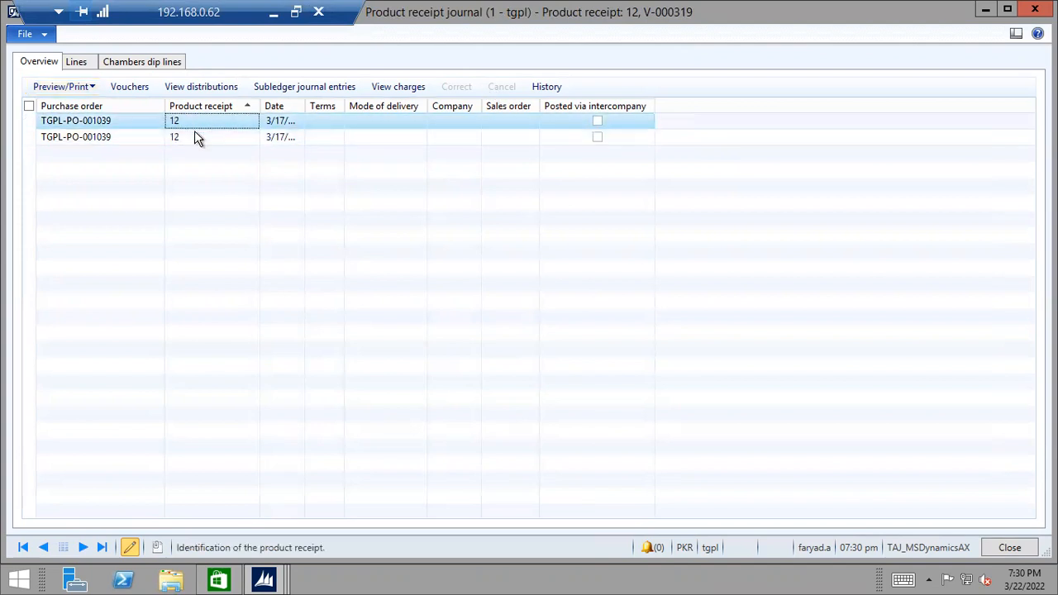
click(76, 62)
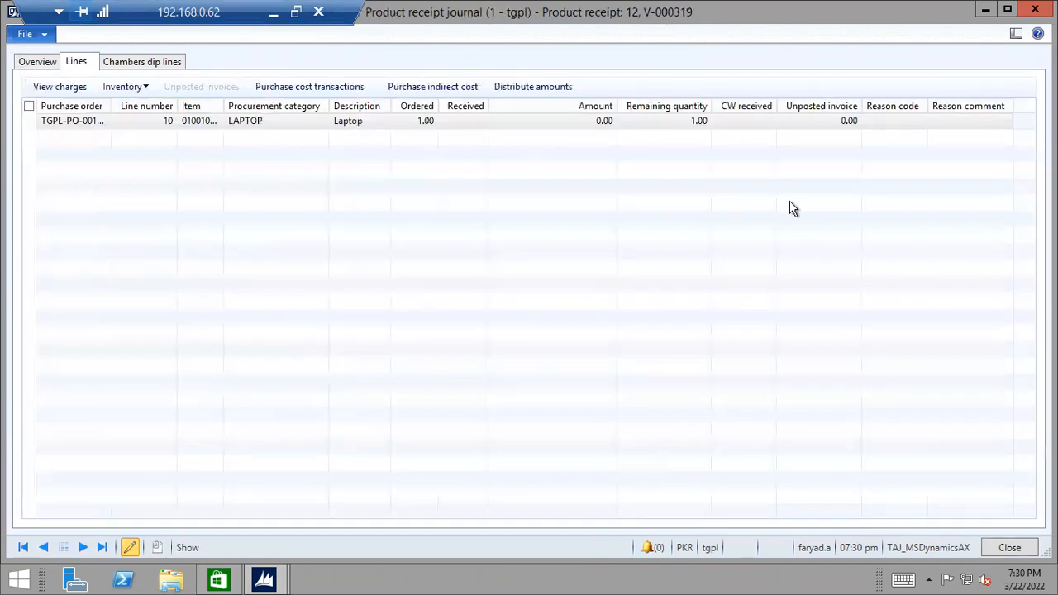
click(692, 122)
Check the ordered, received and remaining quantities on the second Test Vendor receipt's line, and close the receipt journal.
click(41, 62)
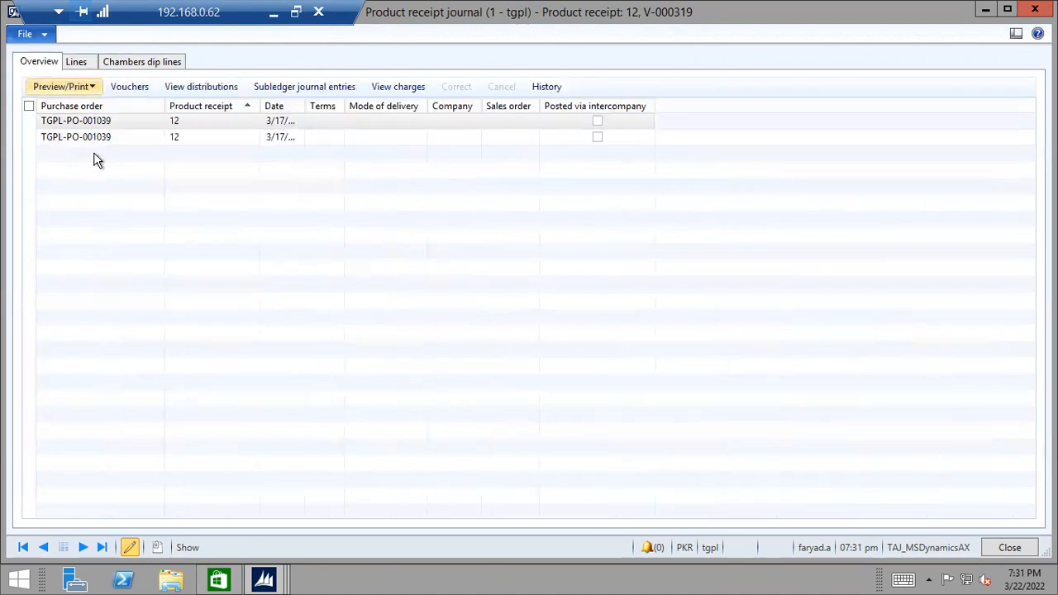
click(195, 140)
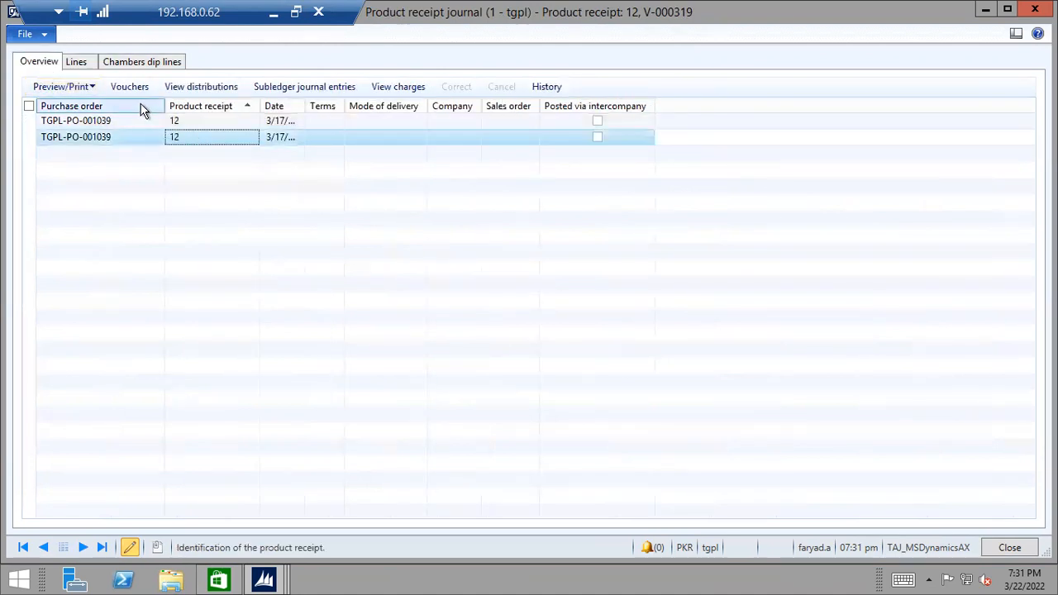
click(77, 59)
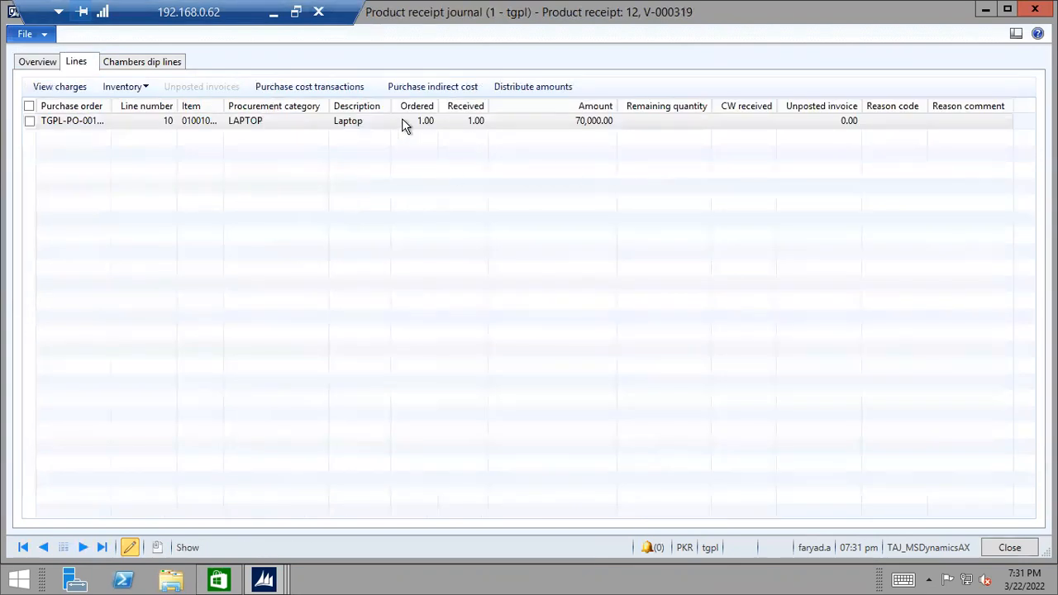
click(425, 124)
click(463, 124)
click(666, 122)
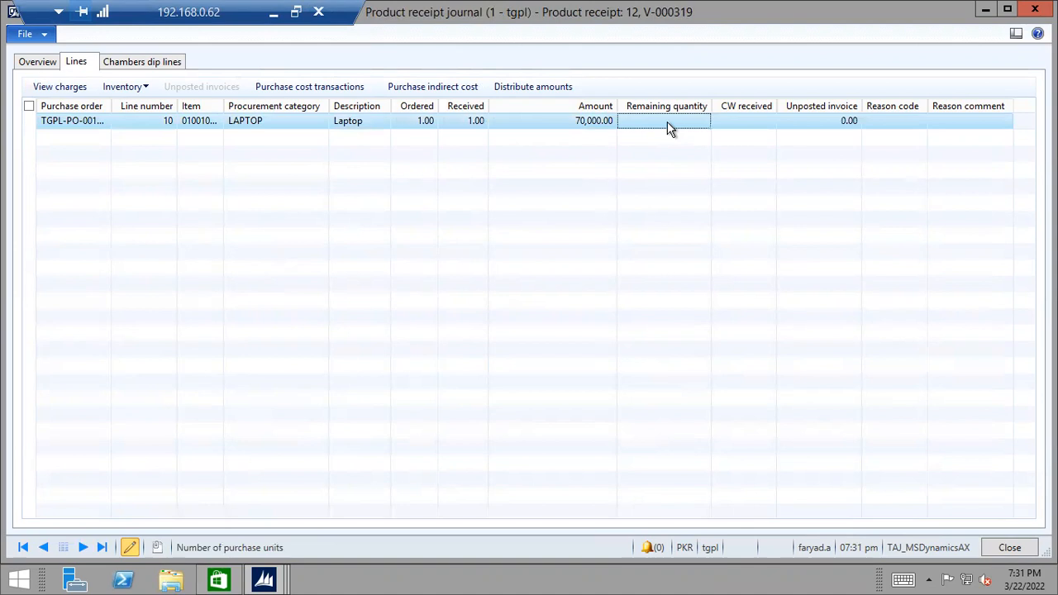
click(1009, 546)
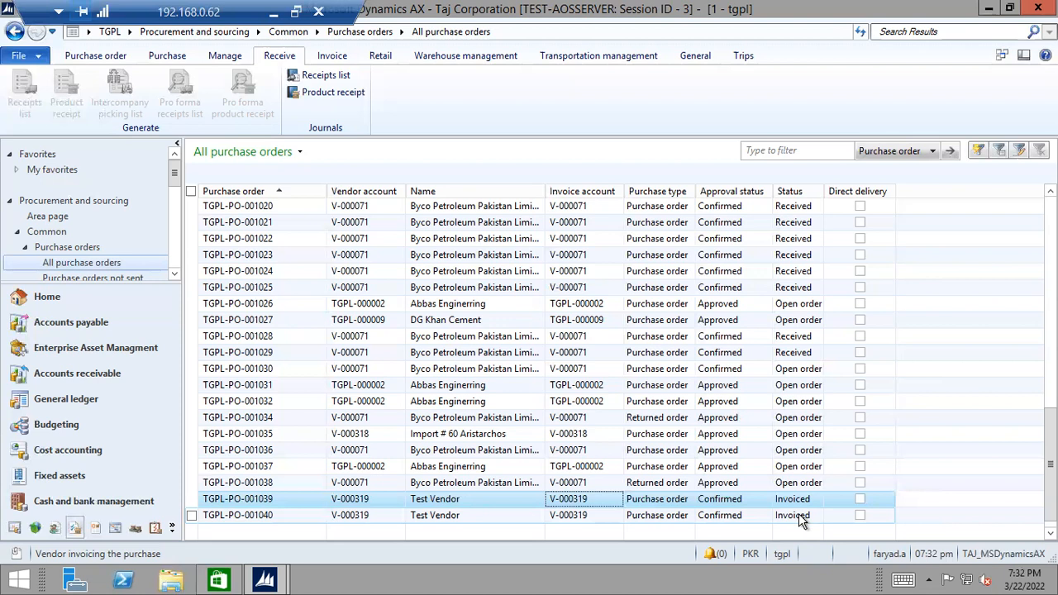
Examine how approval status and order status combine across the purchase order list, including open, canceled, received and invoiced orders.
click(668, 386)
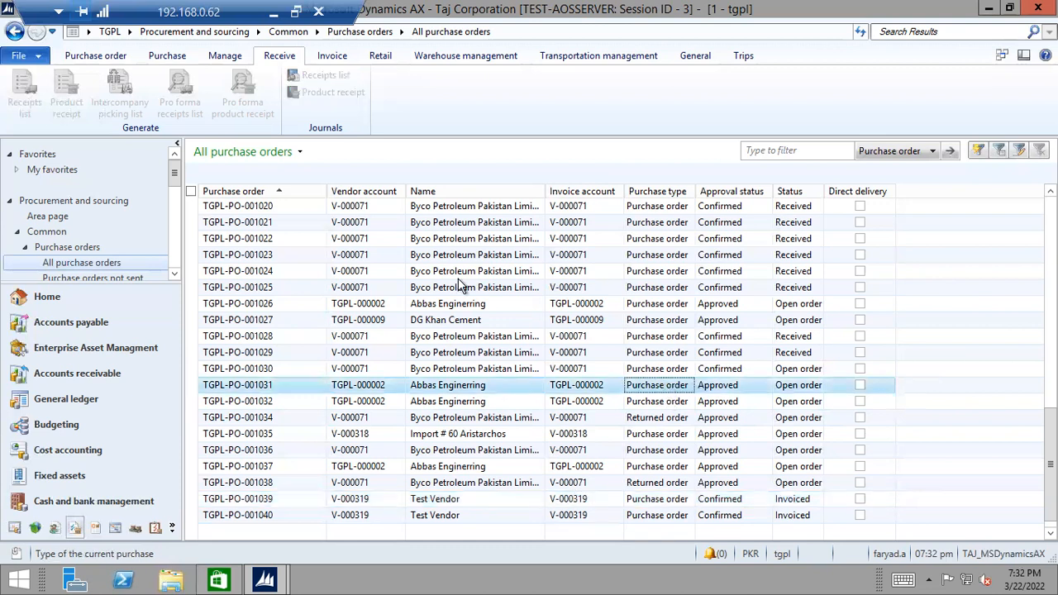
click(120, 58)
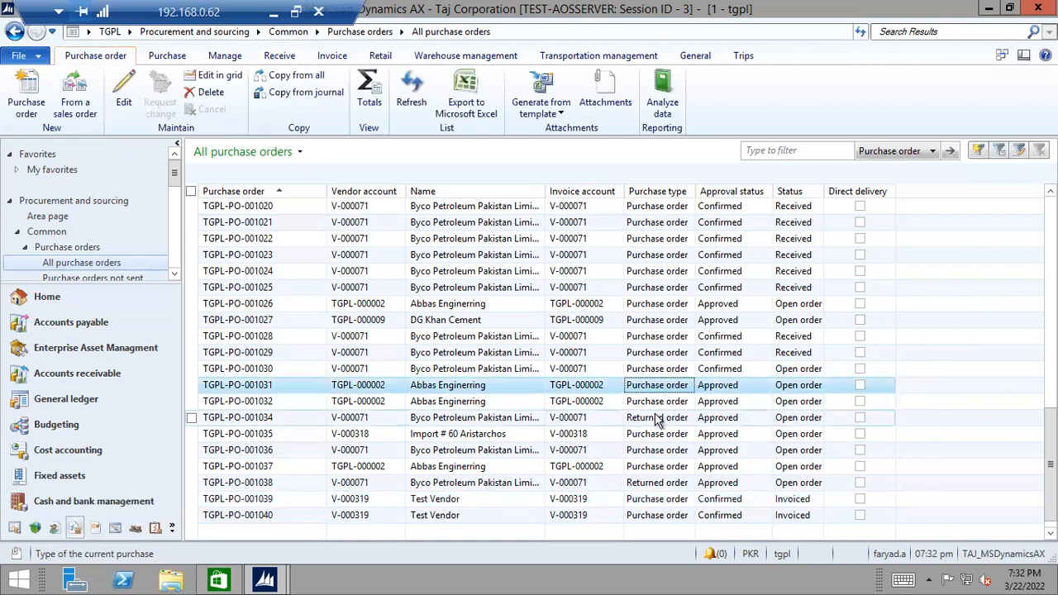
click(687, 402)
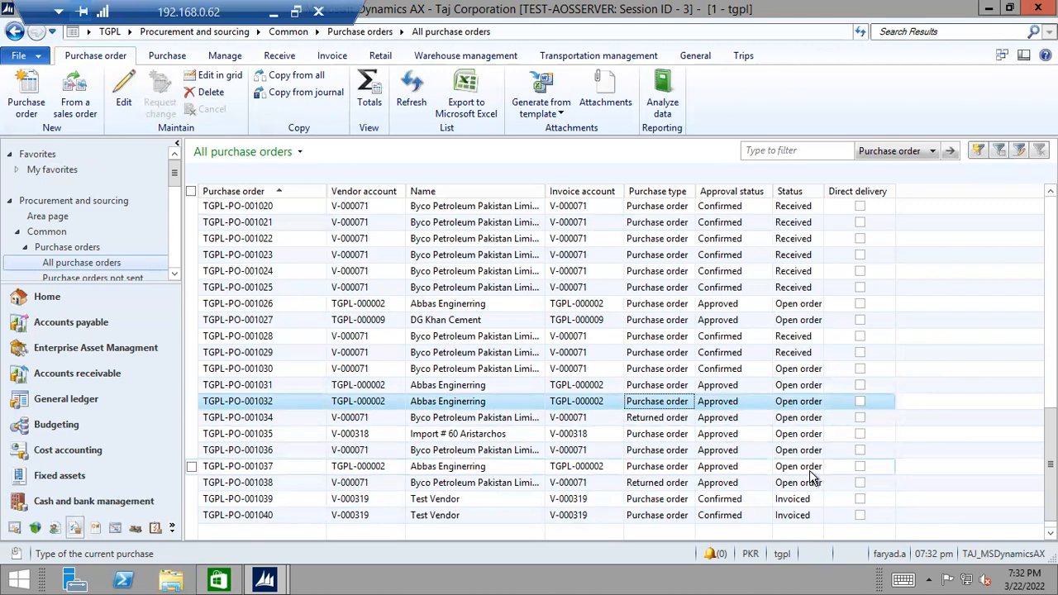
scroll(810, 478, up, 3)
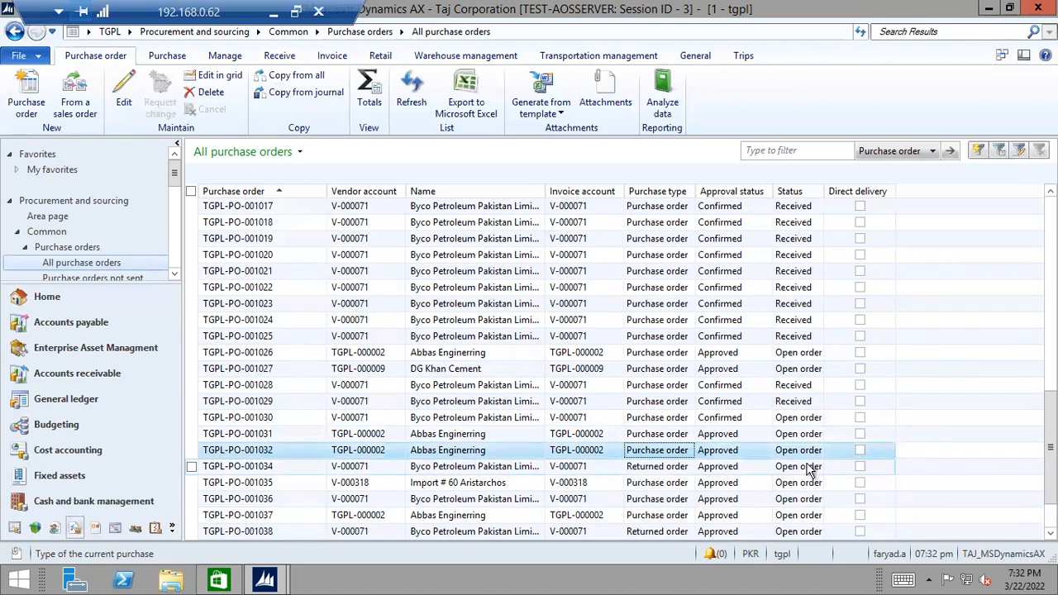
scroll(772, 343, up, 9)
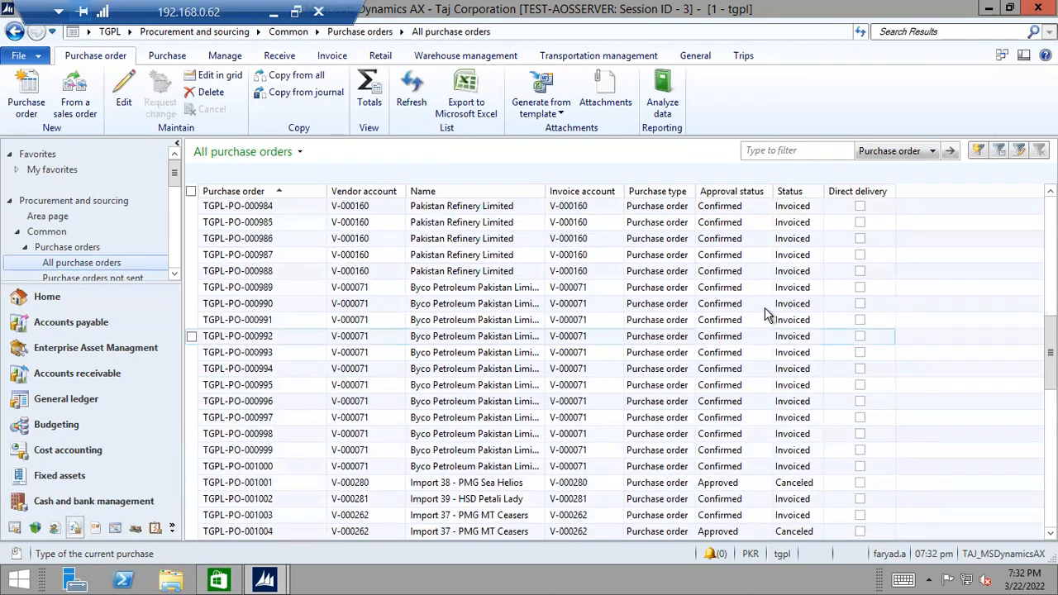
scroll(761, 304, down, 2)
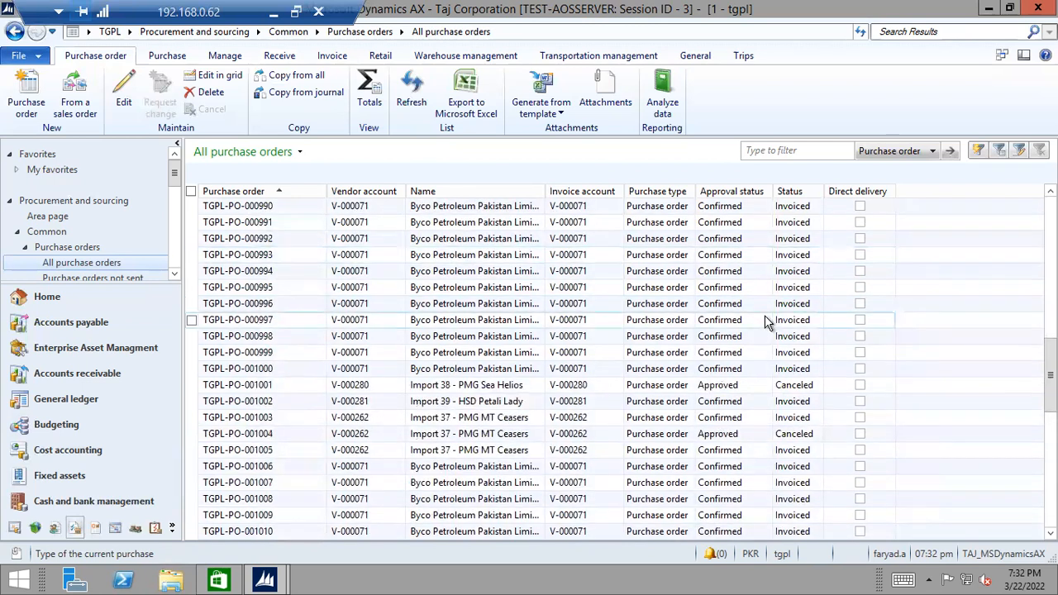
click(748, 389)
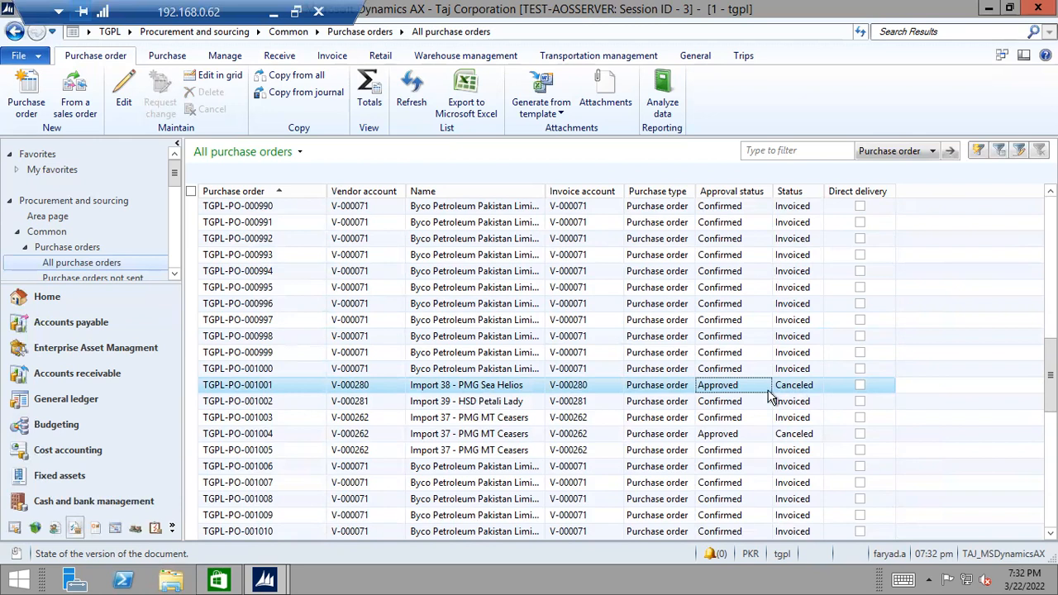
scroll(616, 438, down, 10)
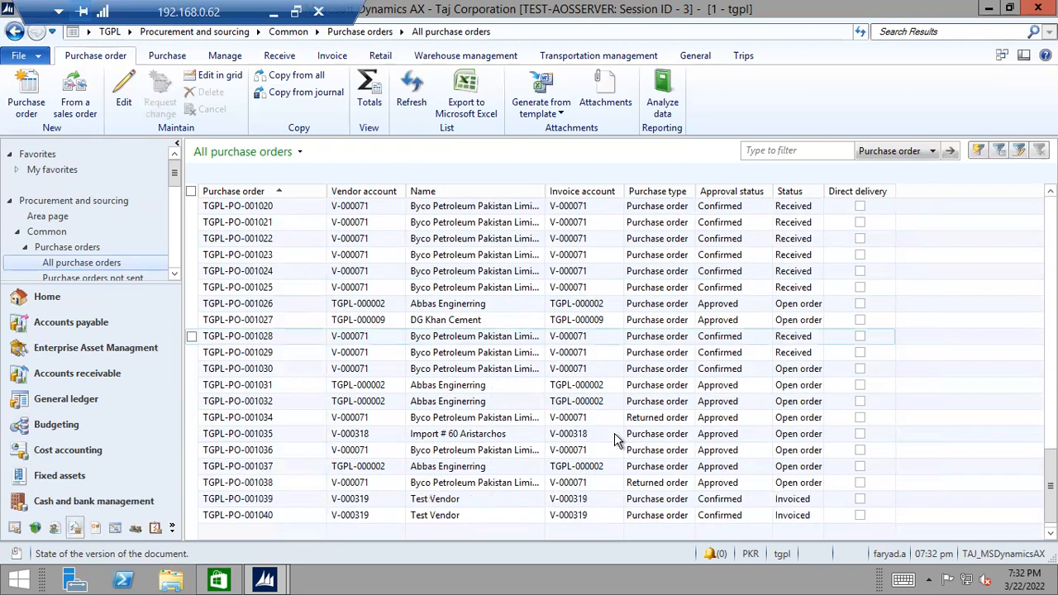
click(714, 209)
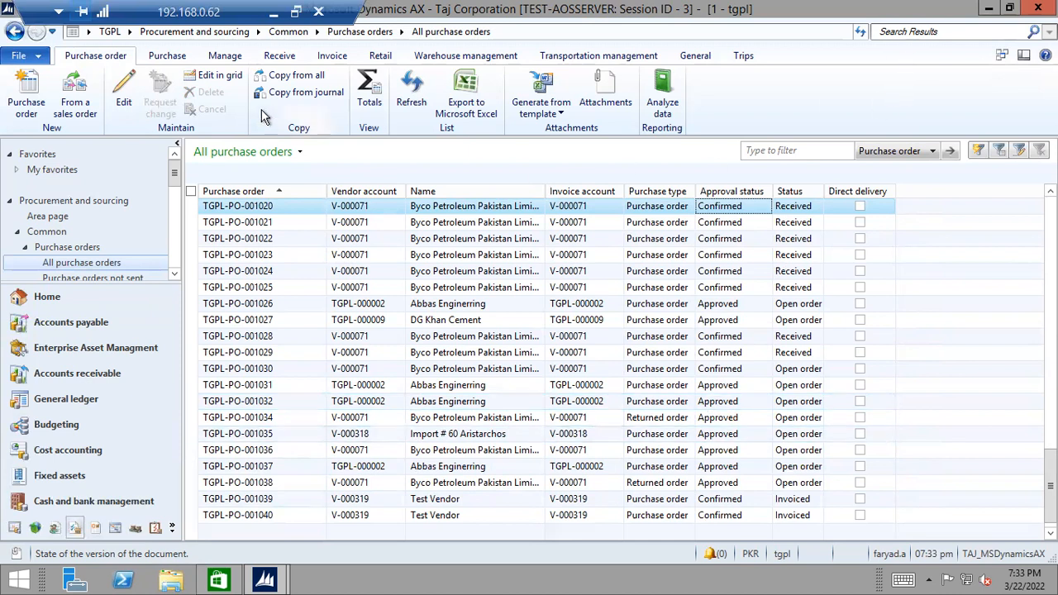
Take the 192.168.0.62 remote session out of full screen and minimize both it and the Excel window.
double_click(157, 15)
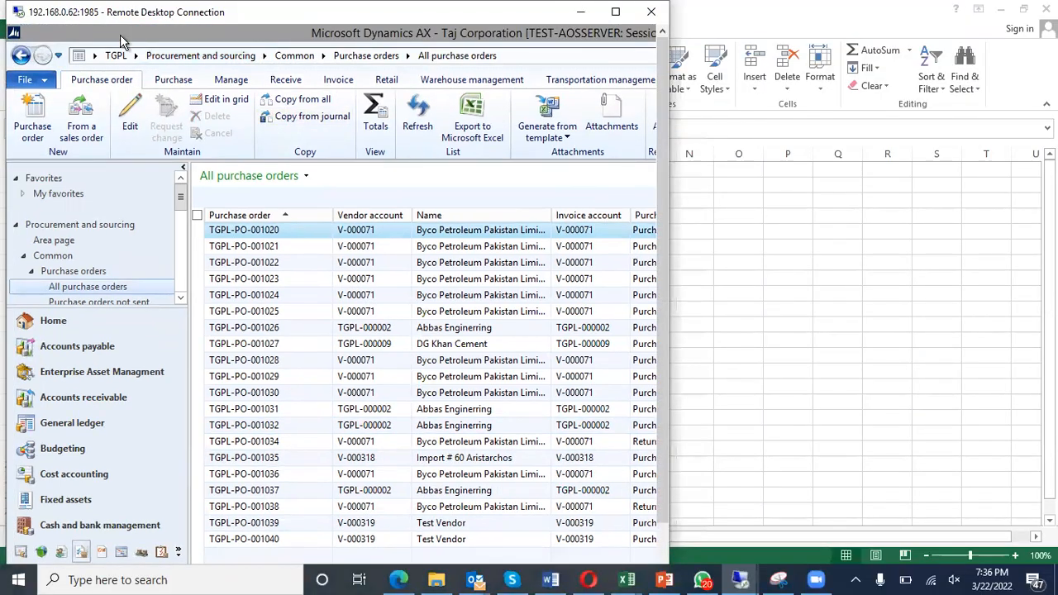
drag(244, 2, 245, 120)
click(583, 131)
click(1001, 10)
Switch to Dynamics AX in the ERP 24 remote session and change the company to Taj Gasoline (Pvt) Ltd (TGPL).
mouse_move(724, 578)
click(534, 533)
mouse_move(324, 578)
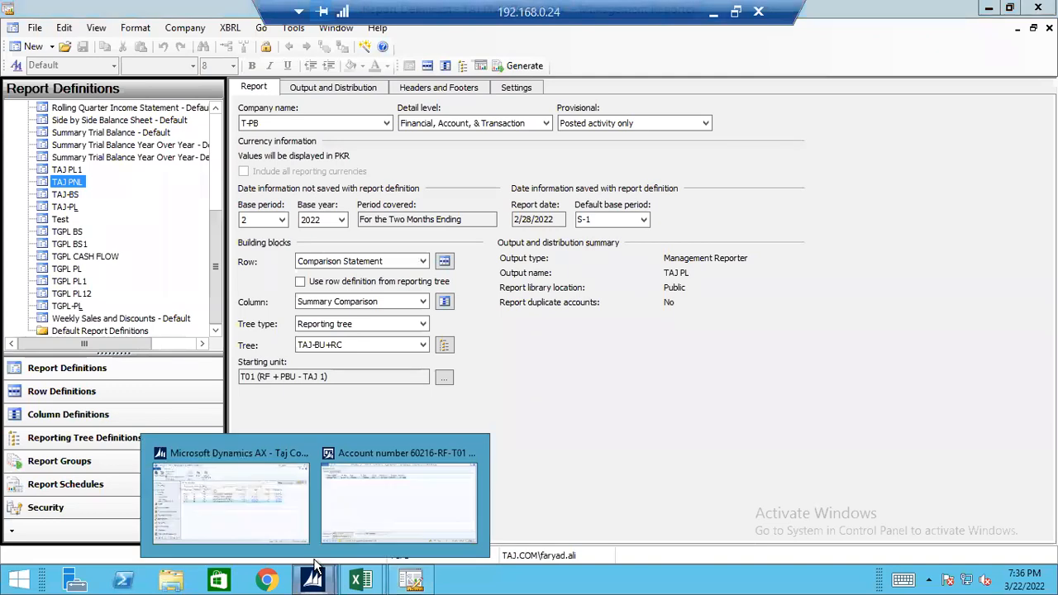
click(223, 491)
click(88, 31)
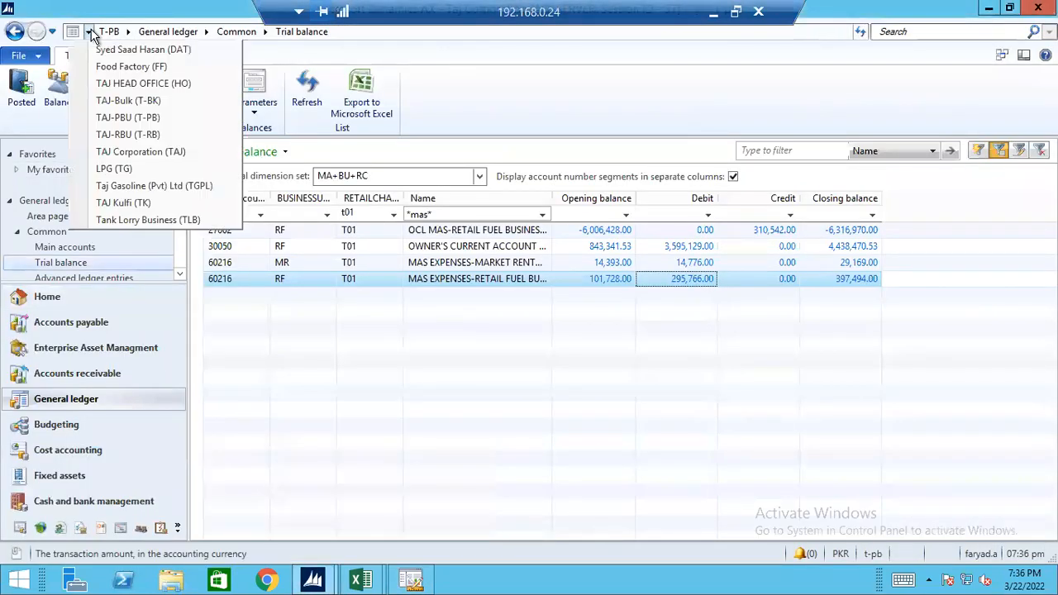
click(133, 186)
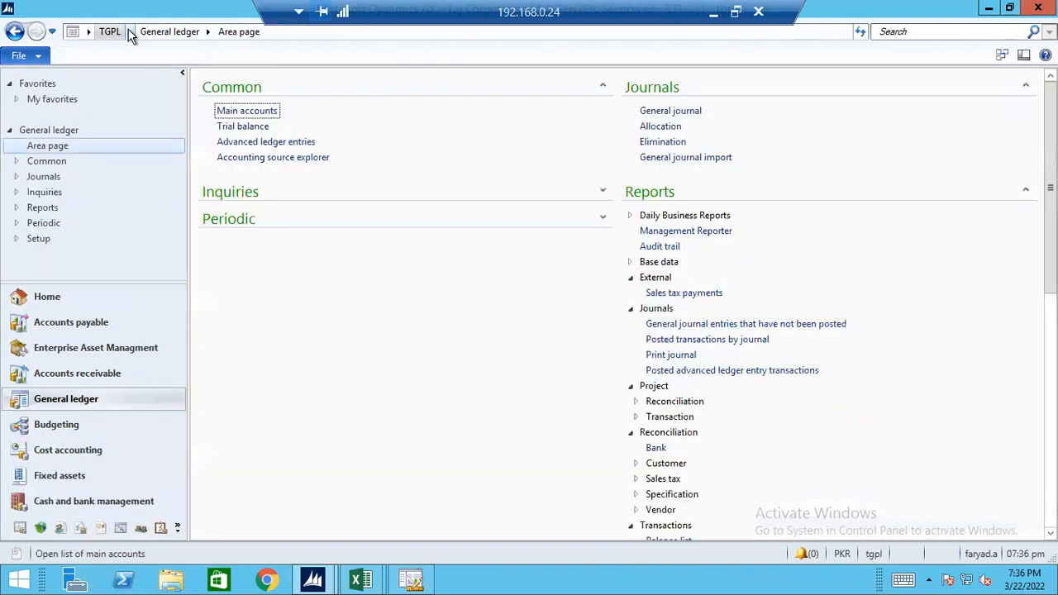
Open the list of all purchase orders in Procurement and sourcing for the TGPL company.
click(130, 32)
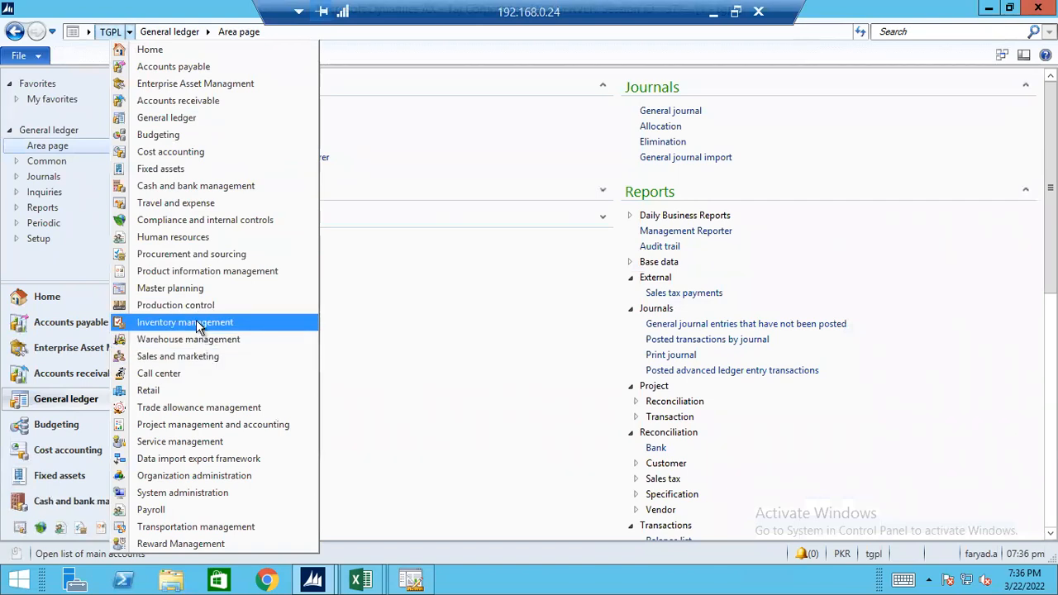
click(191, 254)
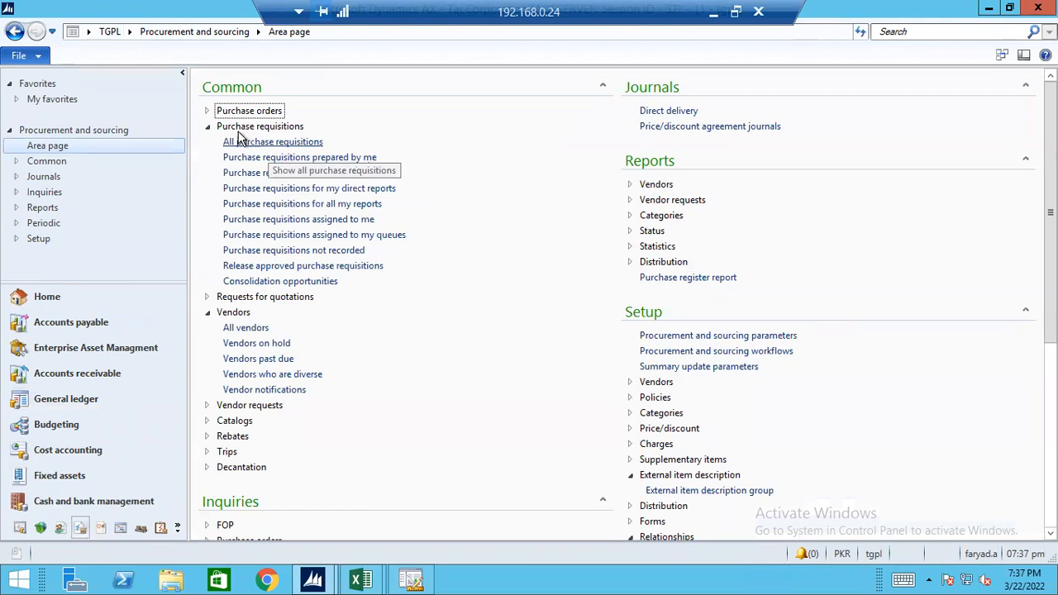
click(209, 113)
click(263, 126)
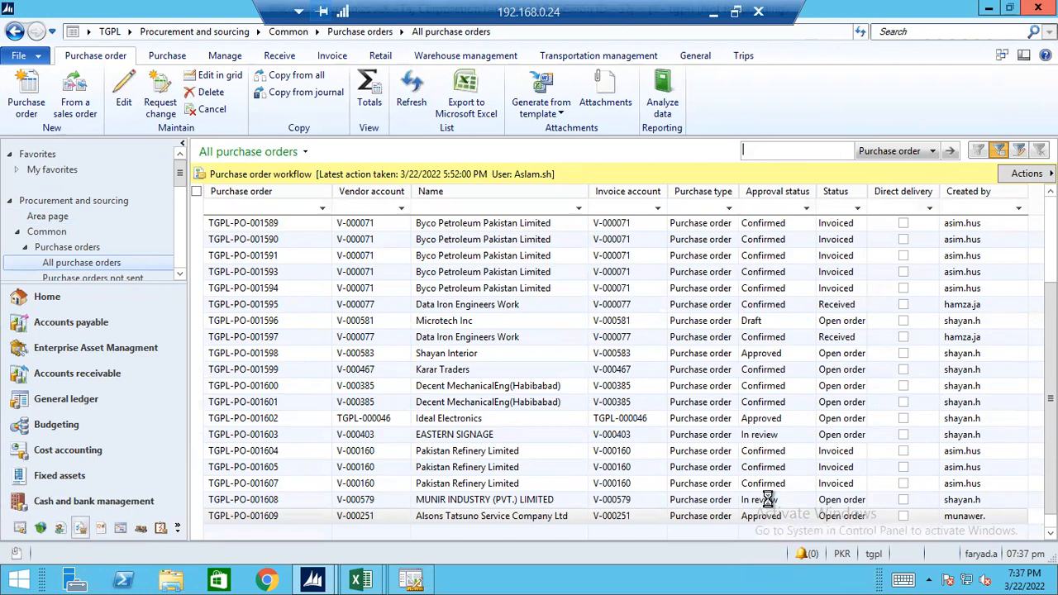
click(413, 580)
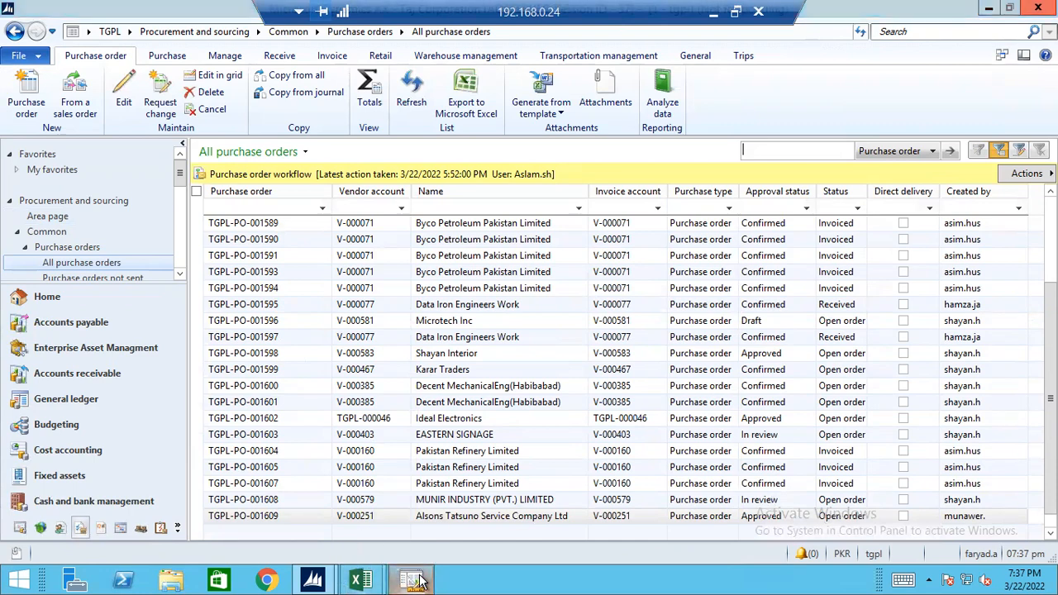
click(417, 581)
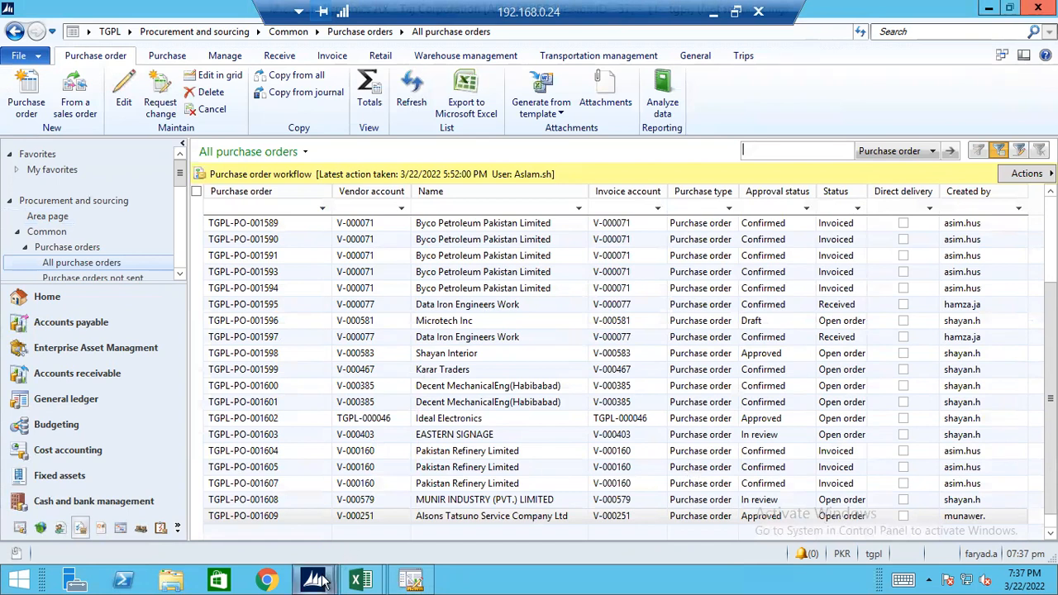
mouse_move(323, 581)
mouse_move(366, 514)
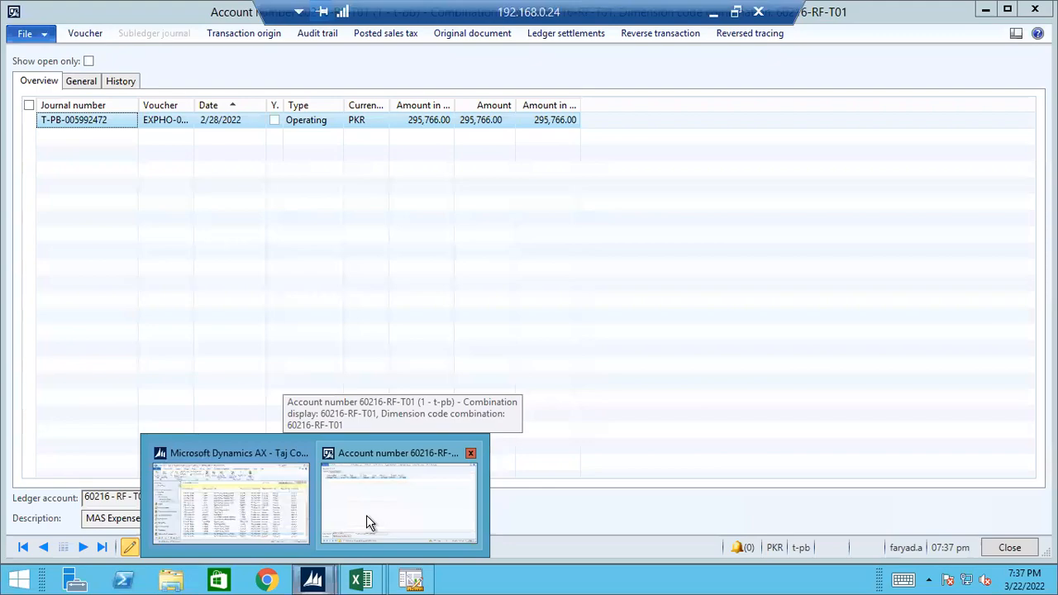
click(366, 515)
key(Escape)
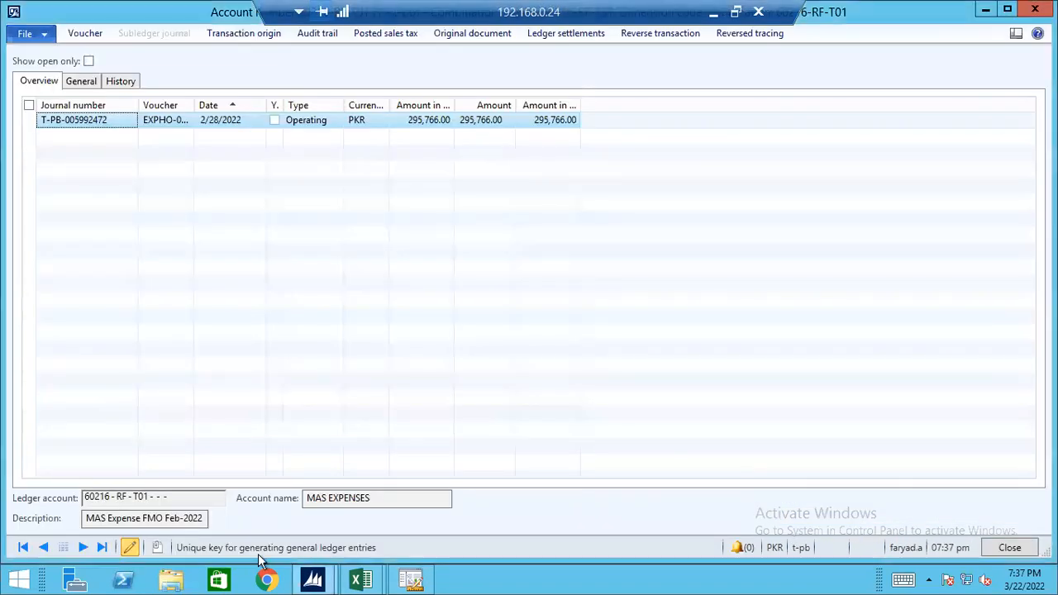
key(Escape)
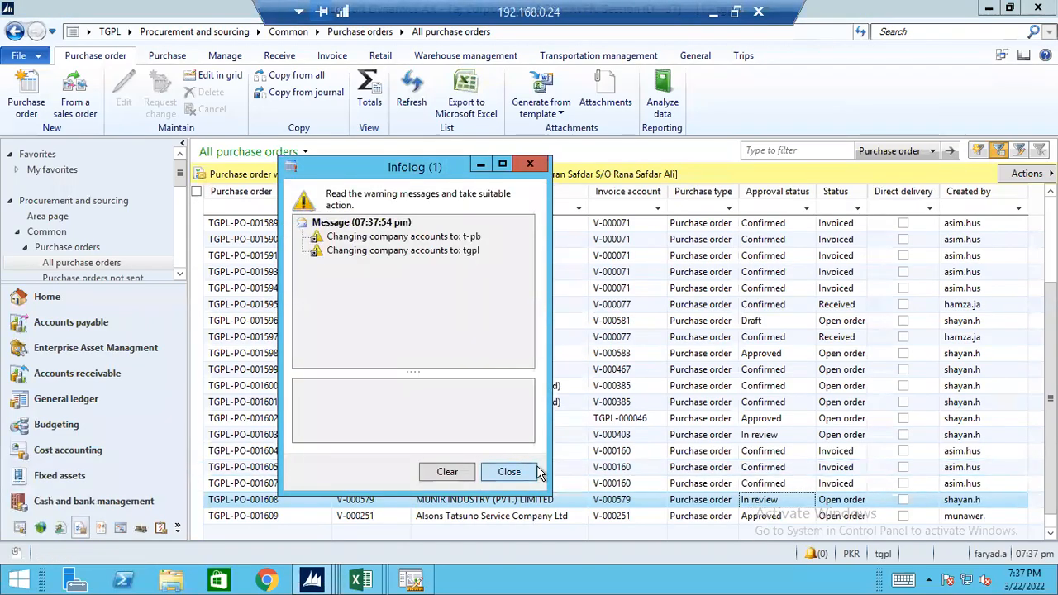
click(529, 471)
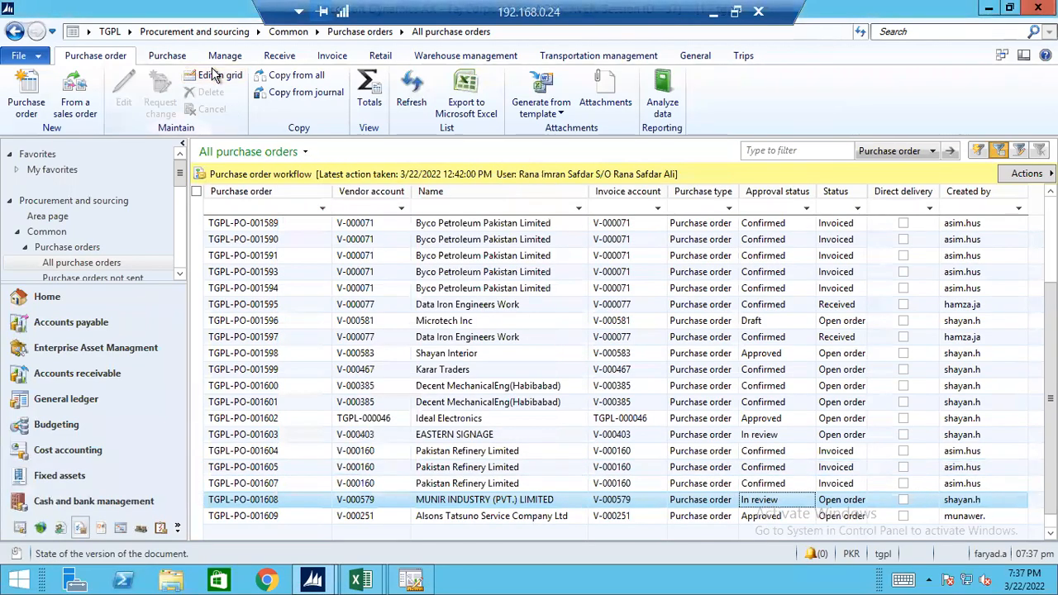
Check which purchase and receipt functions are available for the in-review MUNIR INDUSTRY order and the draft Microtech Inc order.
click(164, 60)
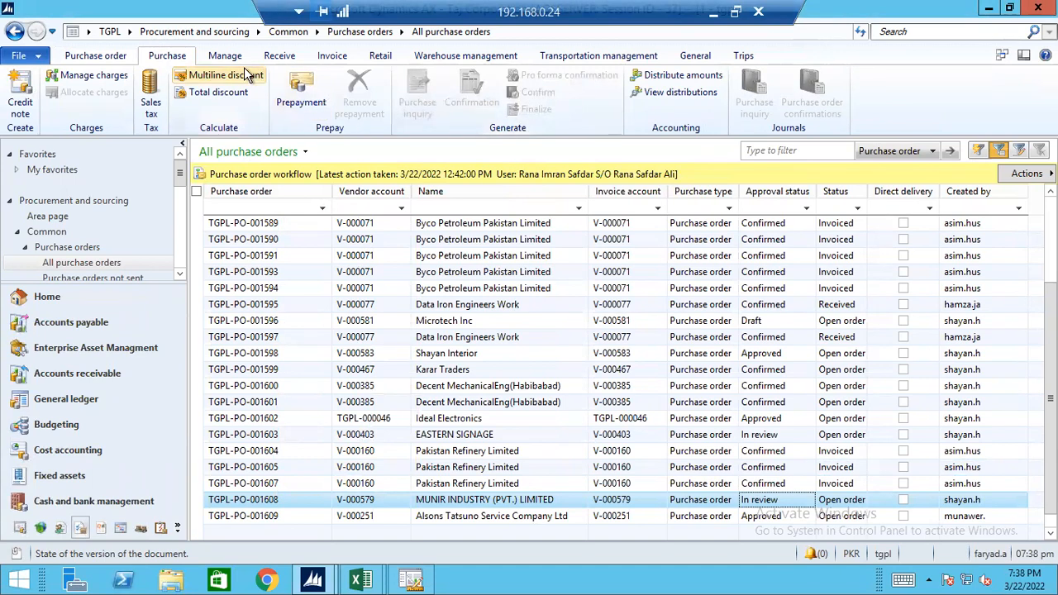
scroll(49, 89, down, 2)
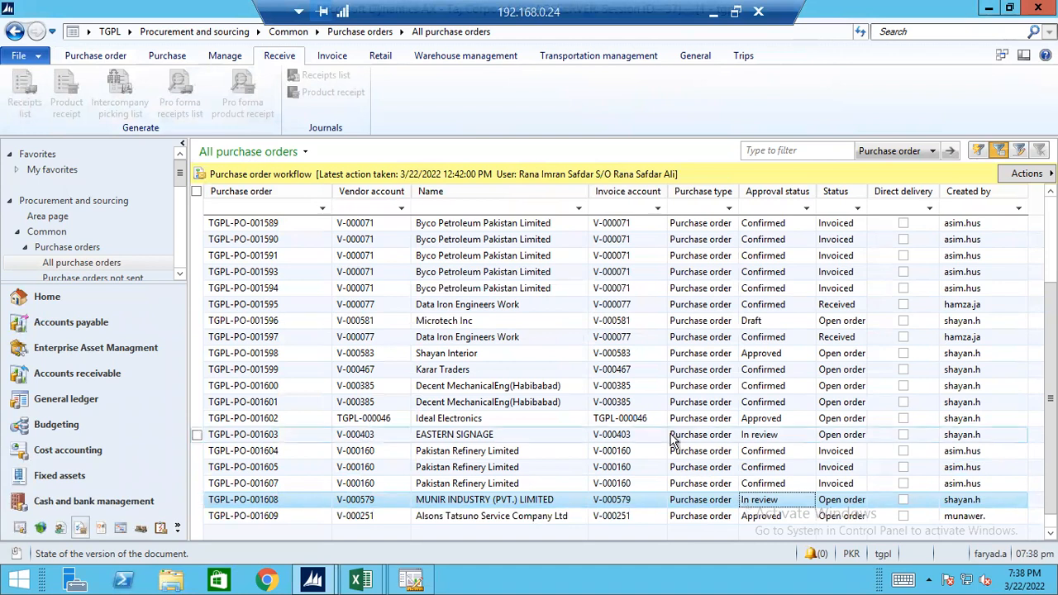
click(568, 322)
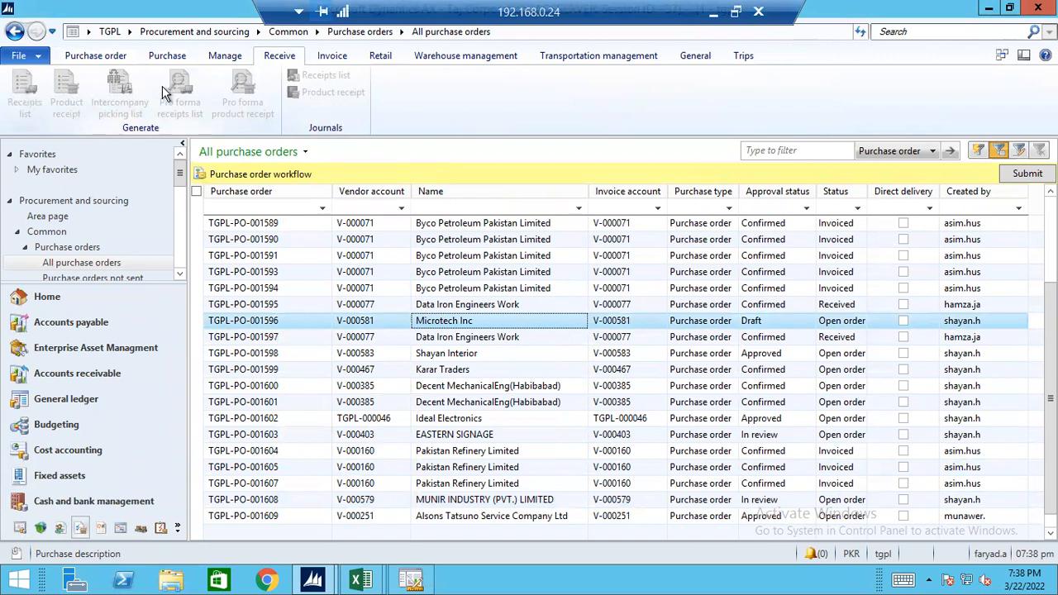
click(93, 55)
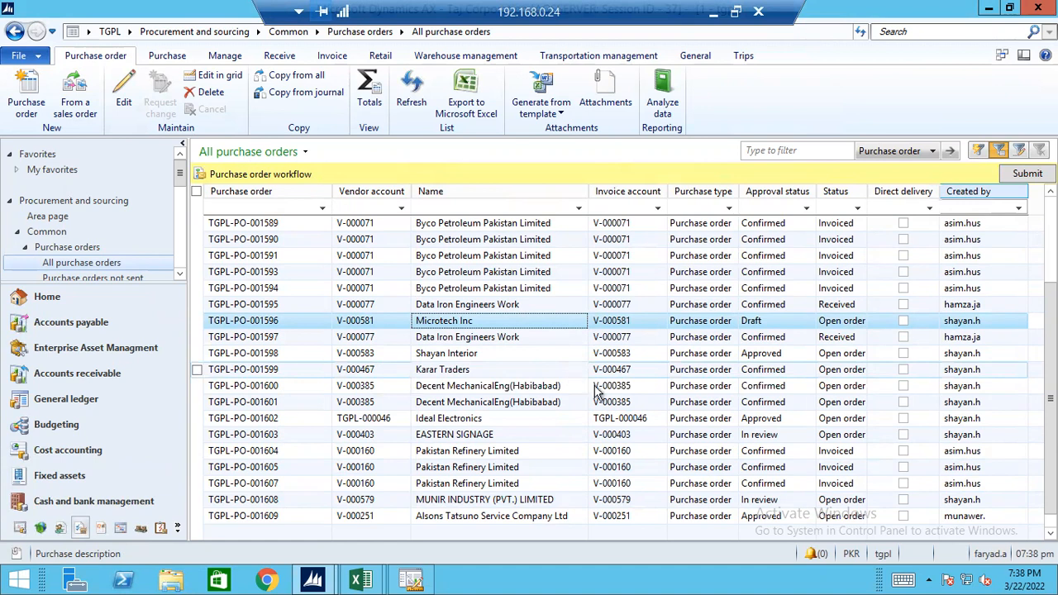
Select the in-review MUNIR INDUSTRY purchase order and open its workflow history.
click(744, 501)
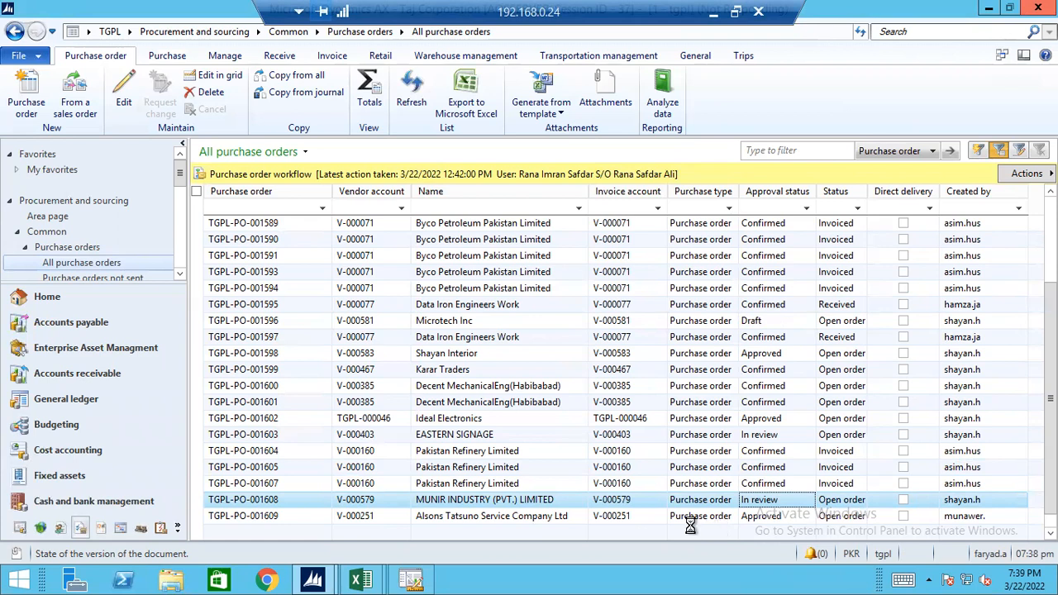
mouse_move(315, 581)
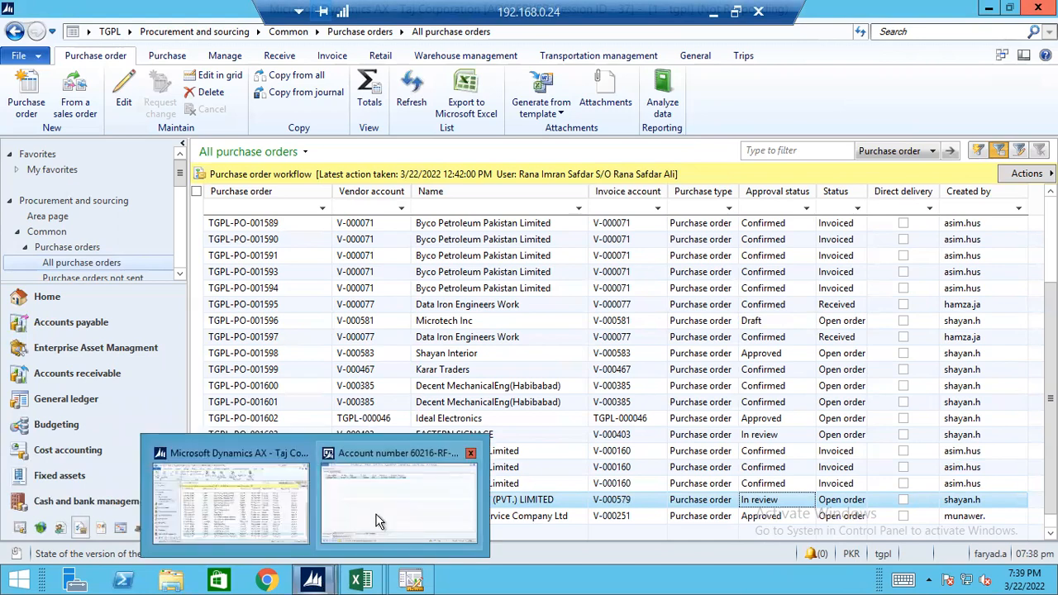
mouse_move(376, 519)
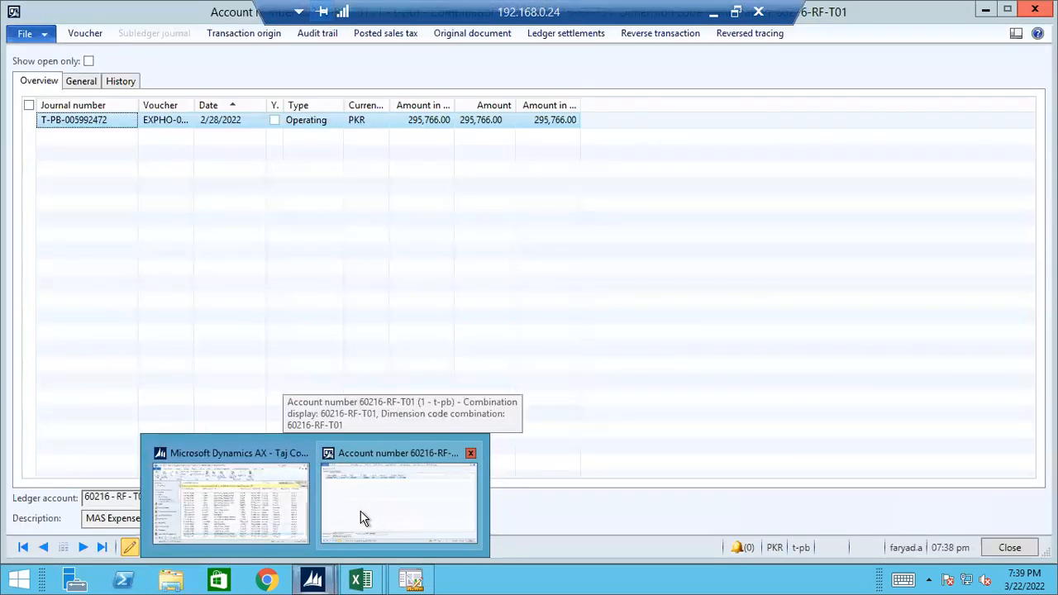
mouse_move(258, 469)
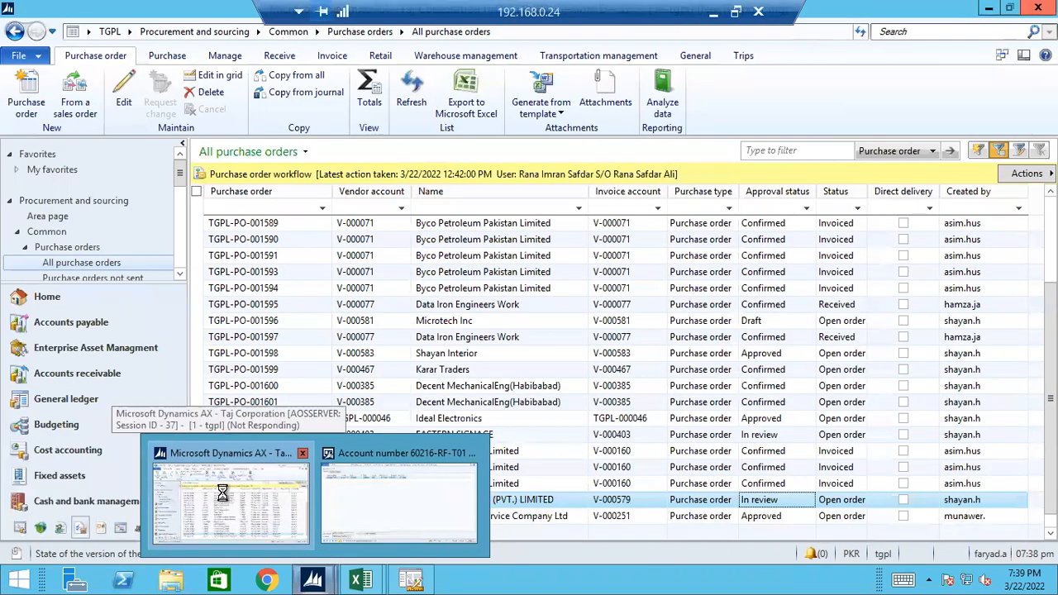
click(221, 493)
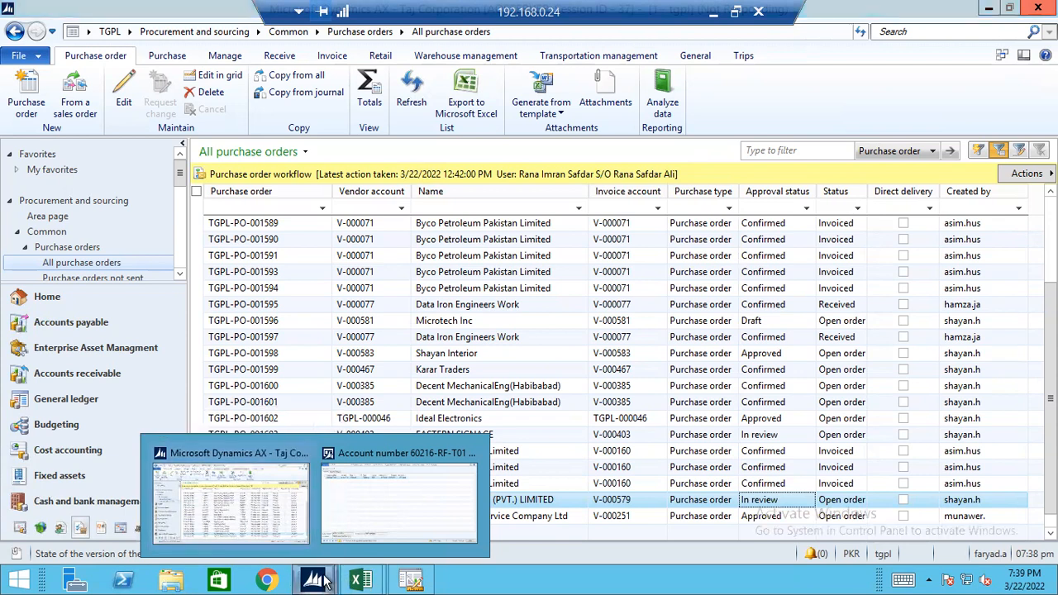
click(228, 478)
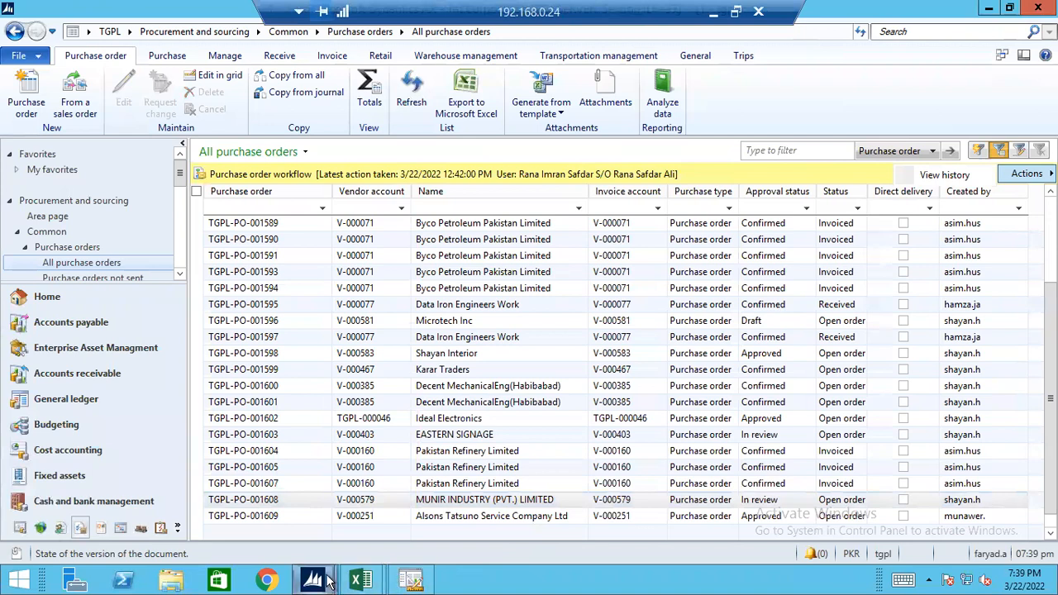
click(946, 176)
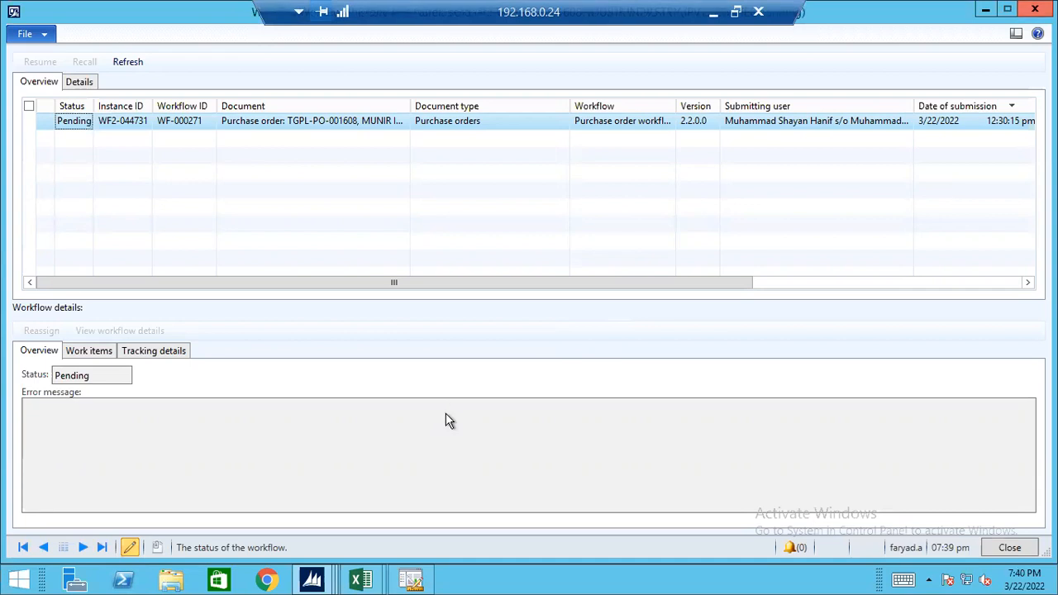
key(Escape)
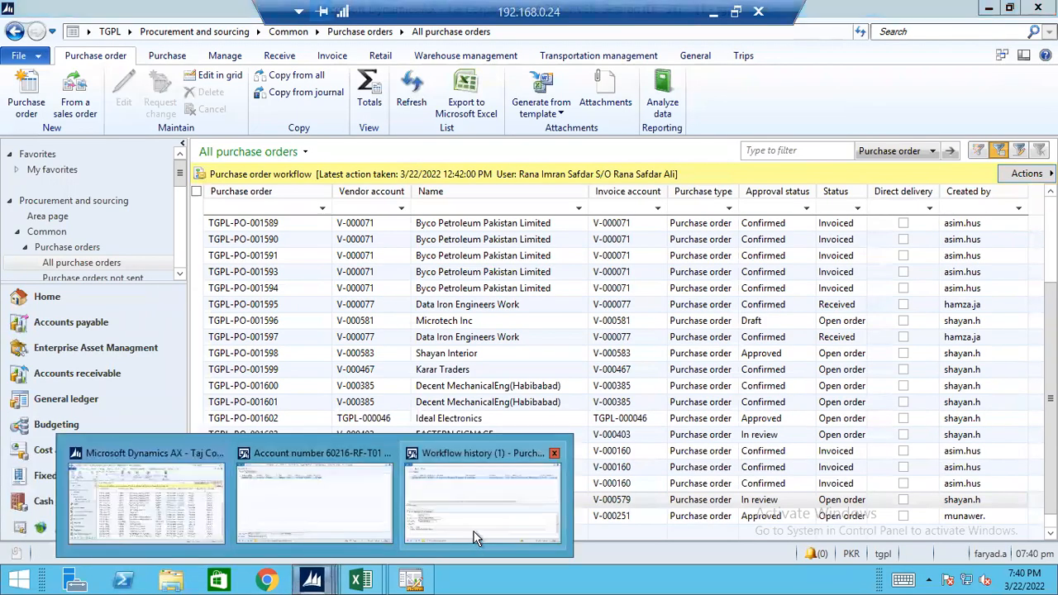
click(427, 505)
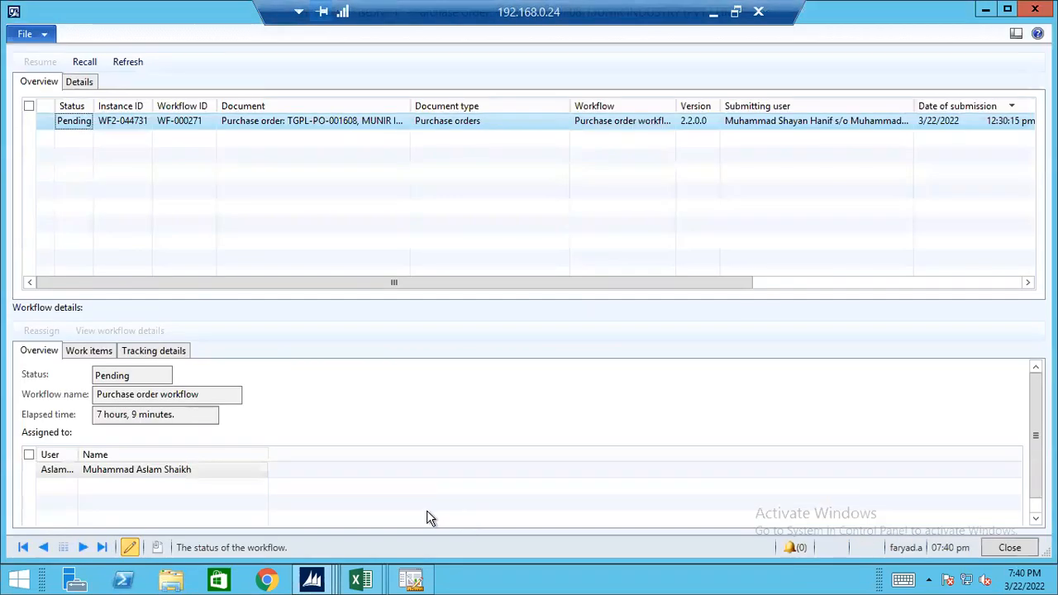
Check the workflow's assigned user and review the activation, conditional decision and approval activities in its tracking details.
click(69, 474)
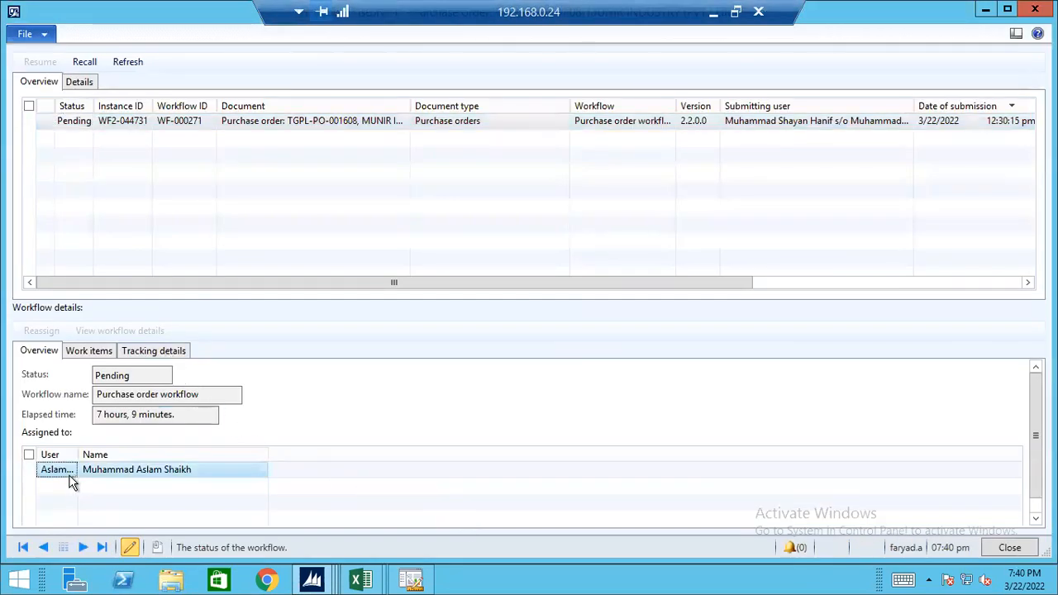
click(151, 352)
click(143, 396)
click(279, 406)
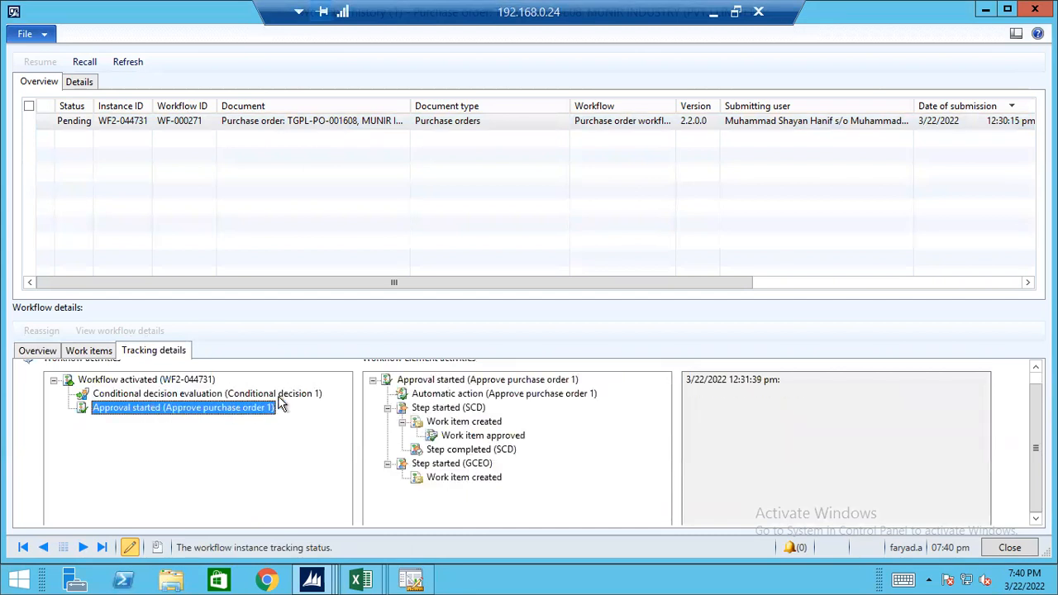
click(443, 381)
click(190, 383)
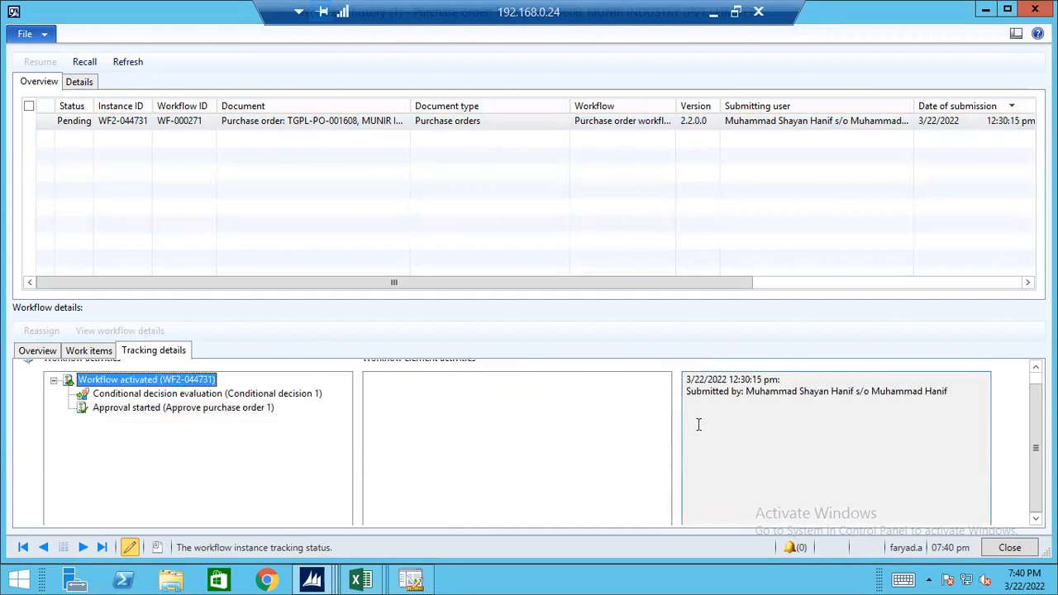
click(195, 397)
click(273, 407)
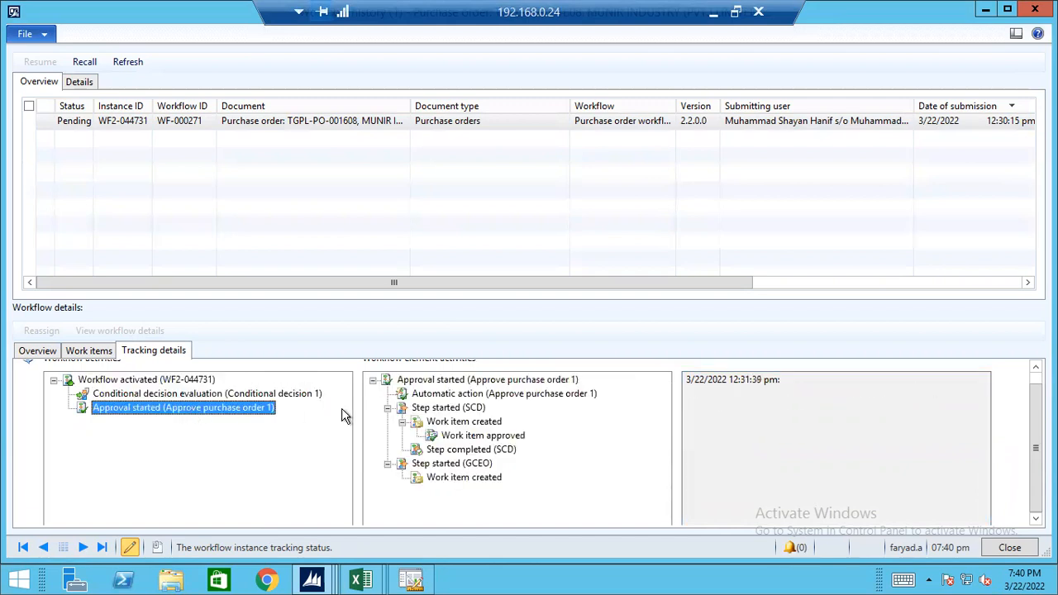
Examine who was assigned and who approved in the SCD and GCEO approval steps, and close the workflow history.
click(446, 408)
click(465, 422)
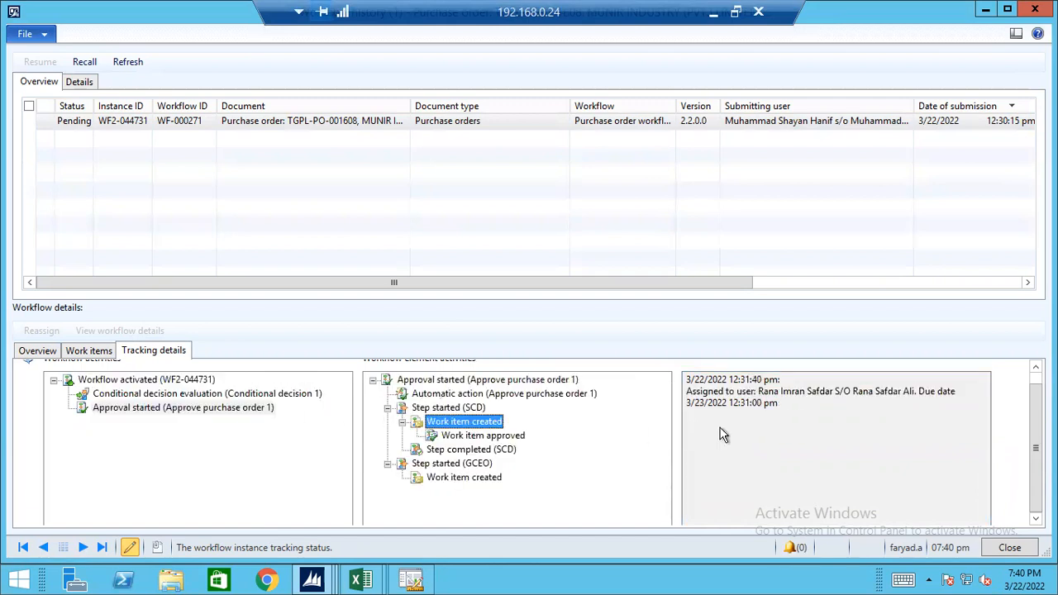
click(501, 438)
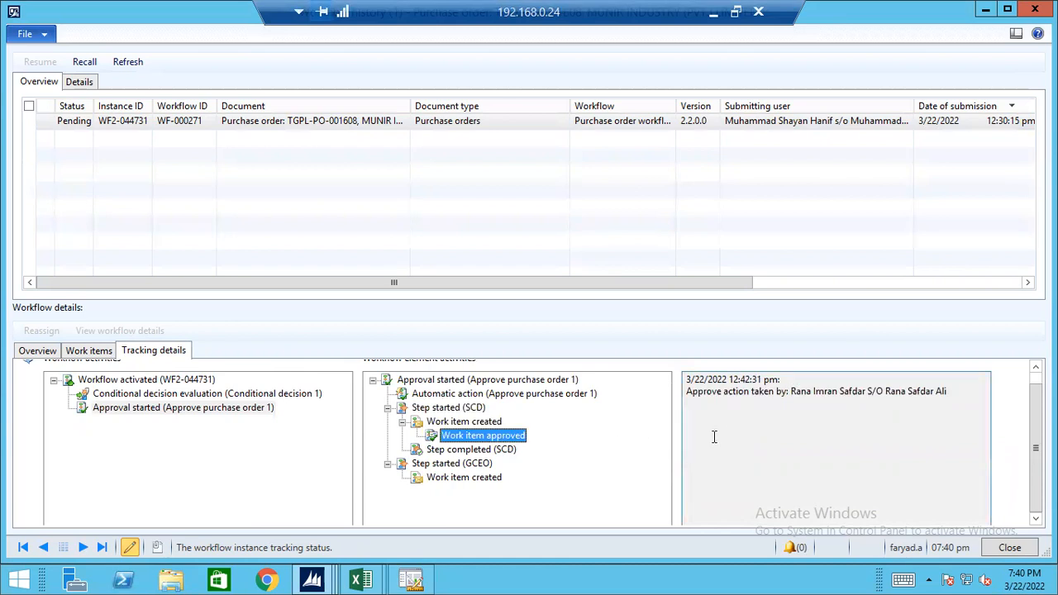
click(477, 465)
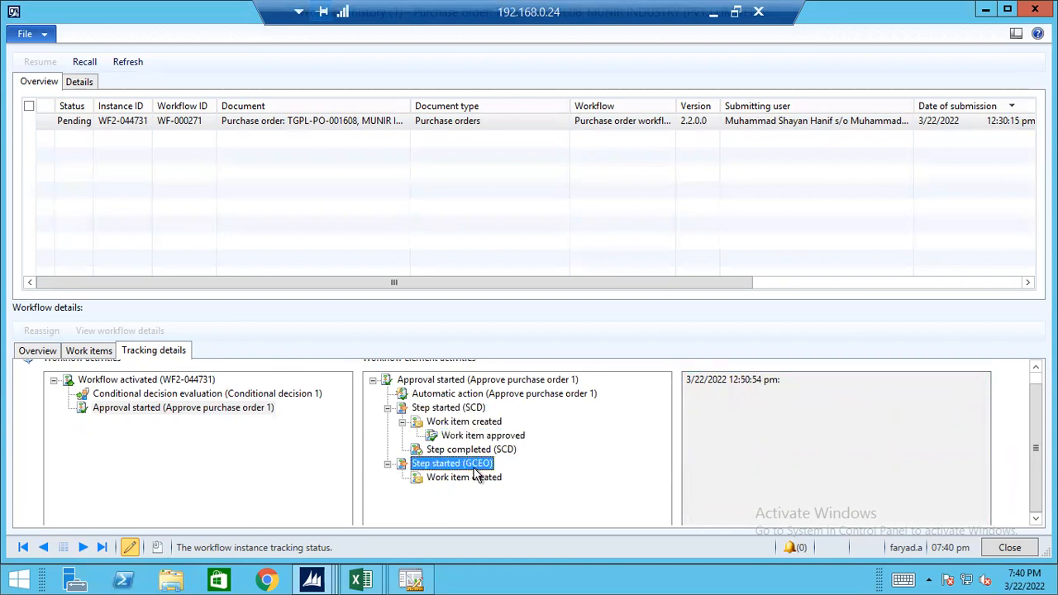
click(477, 479)
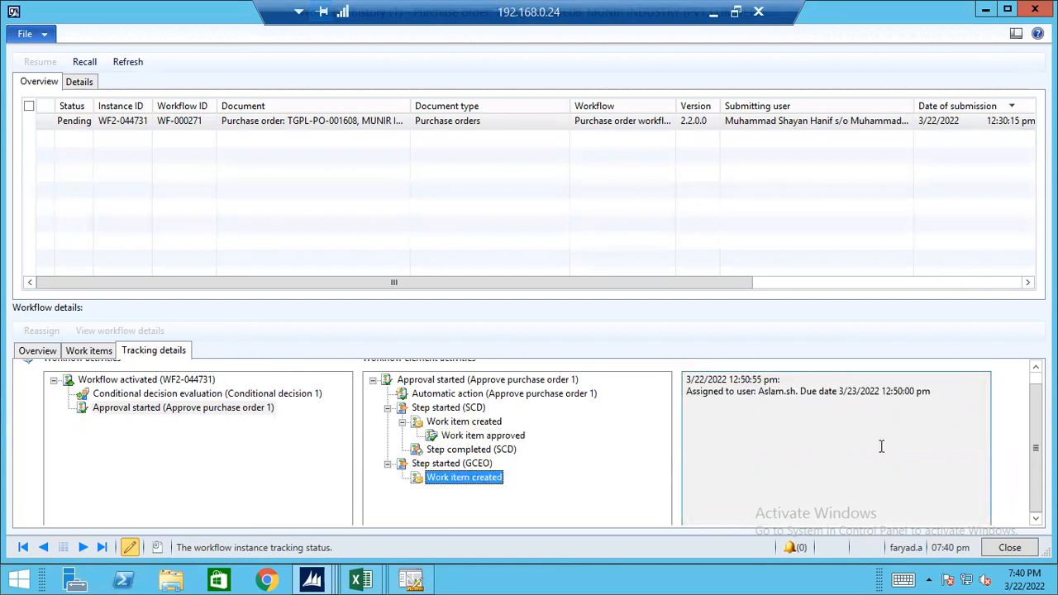
click(1005, 547)
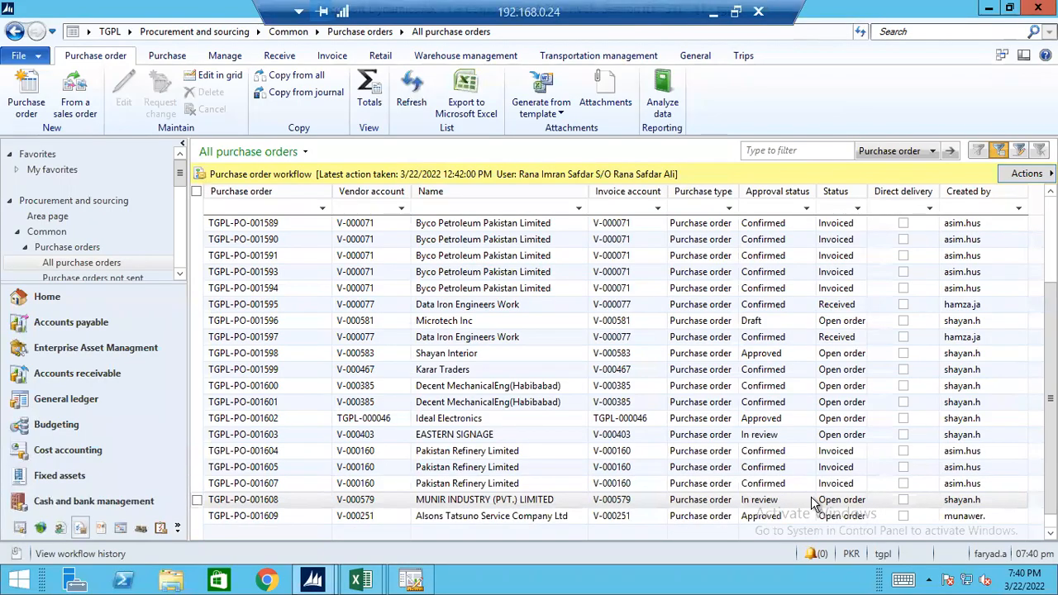
Check which purchase functions, receipt functions and workflow actions the in-review MUNIR INDUSTRY order offers.
click(765, 504)
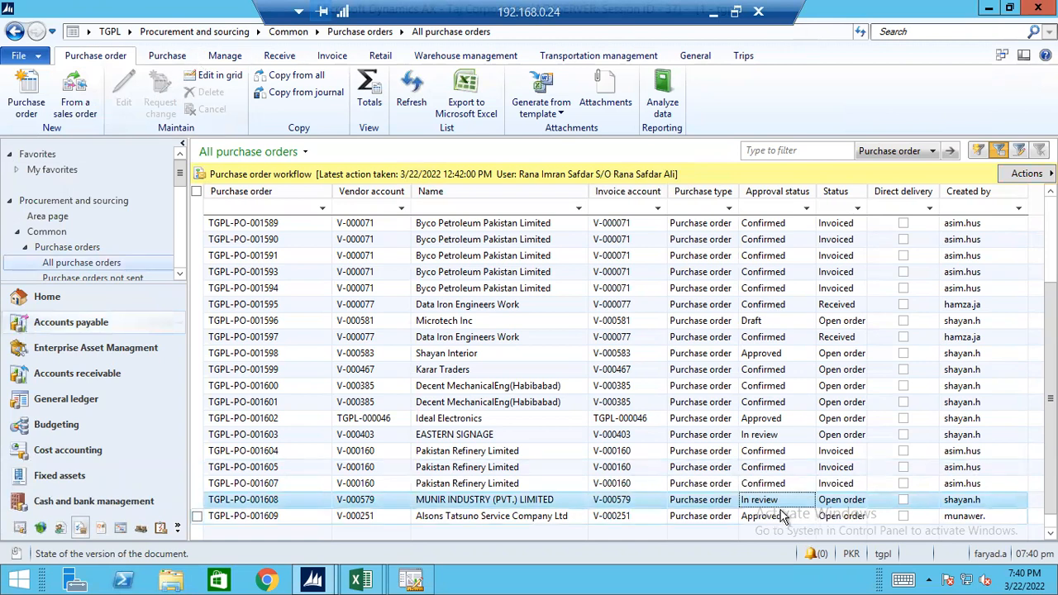
click(170, 57)
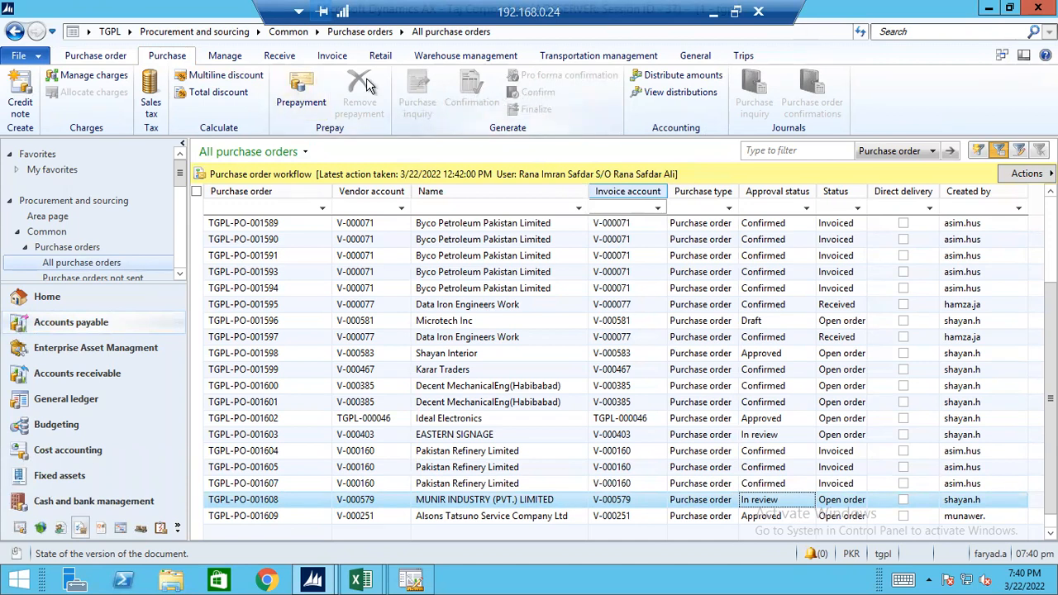
click(280, 55)
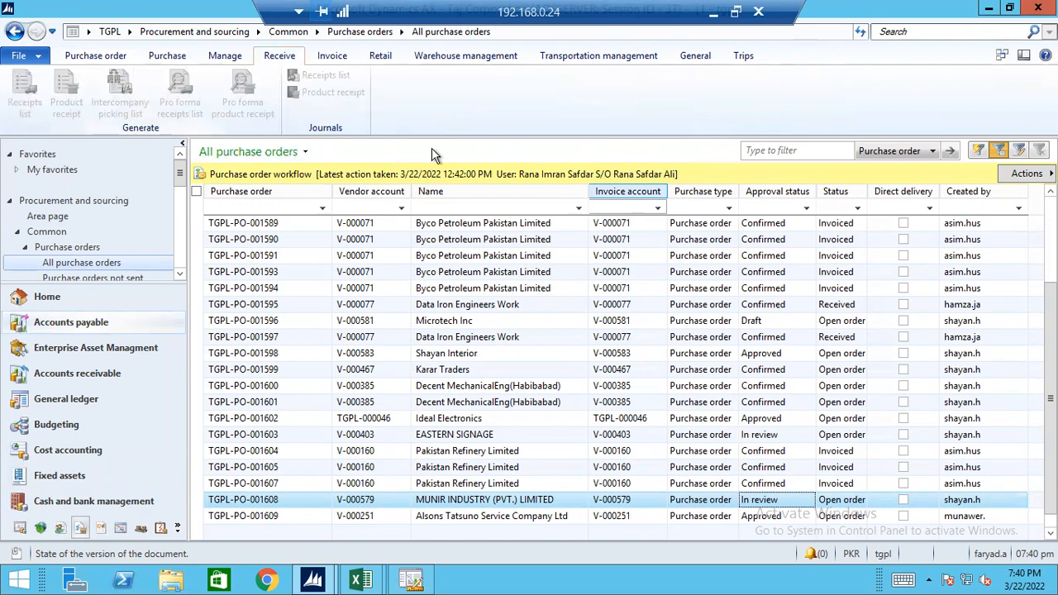
click(1025, 175)
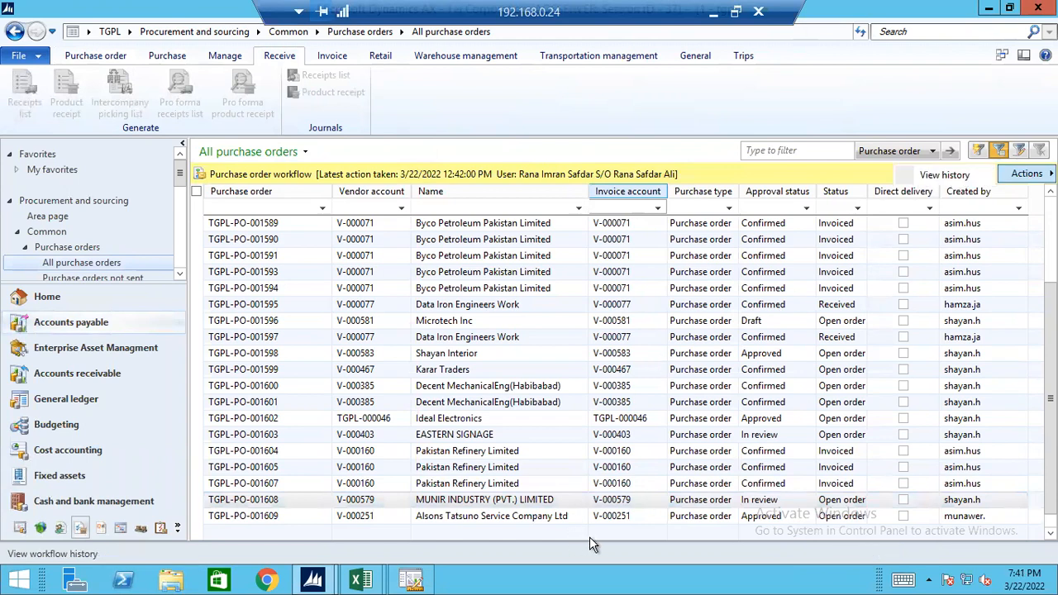
Minimize the open Dynamics AX and Excel windows on the live server and the 192.168.0.24 remote desktop session.
click(547, 504)
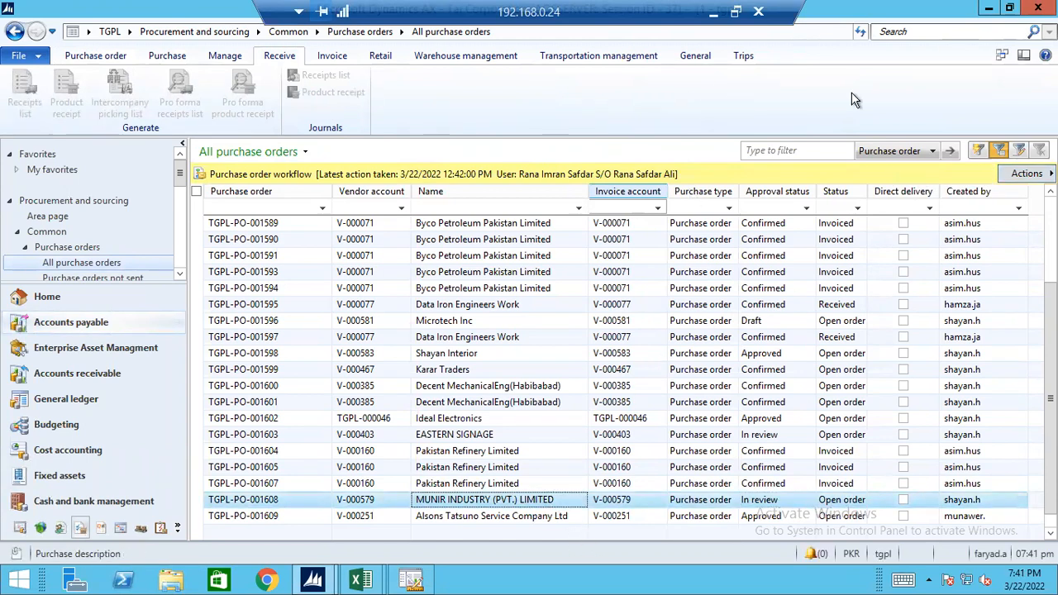
double_click(62, 17)
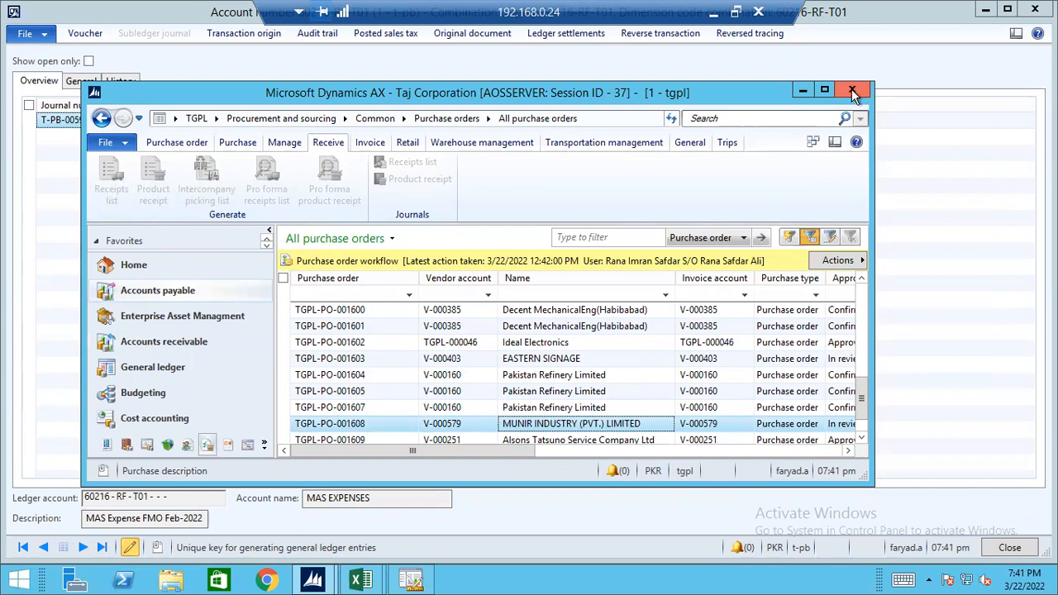
click(984, 10)
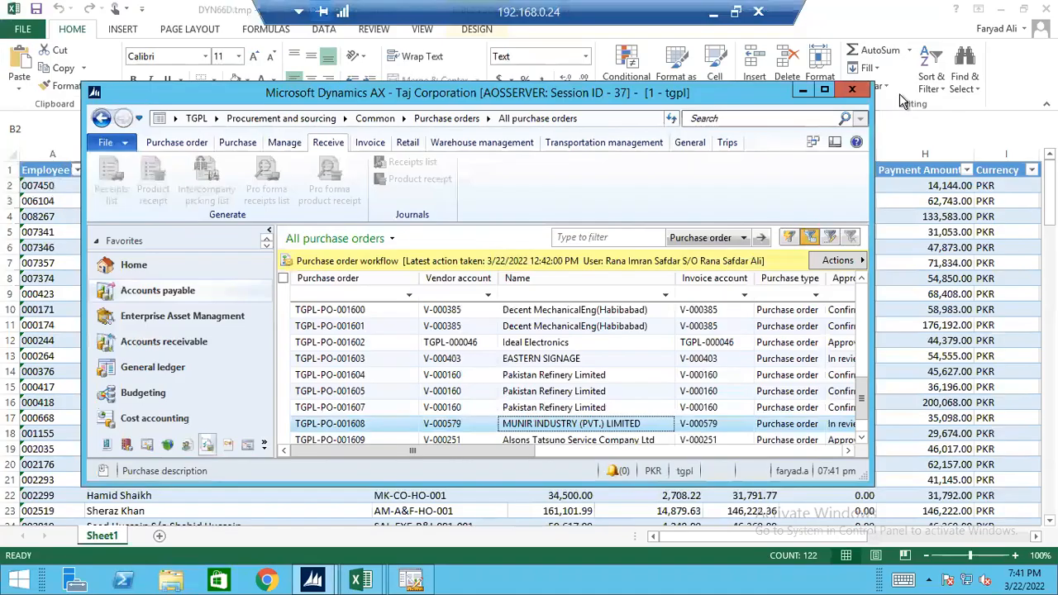
click(505, 472)
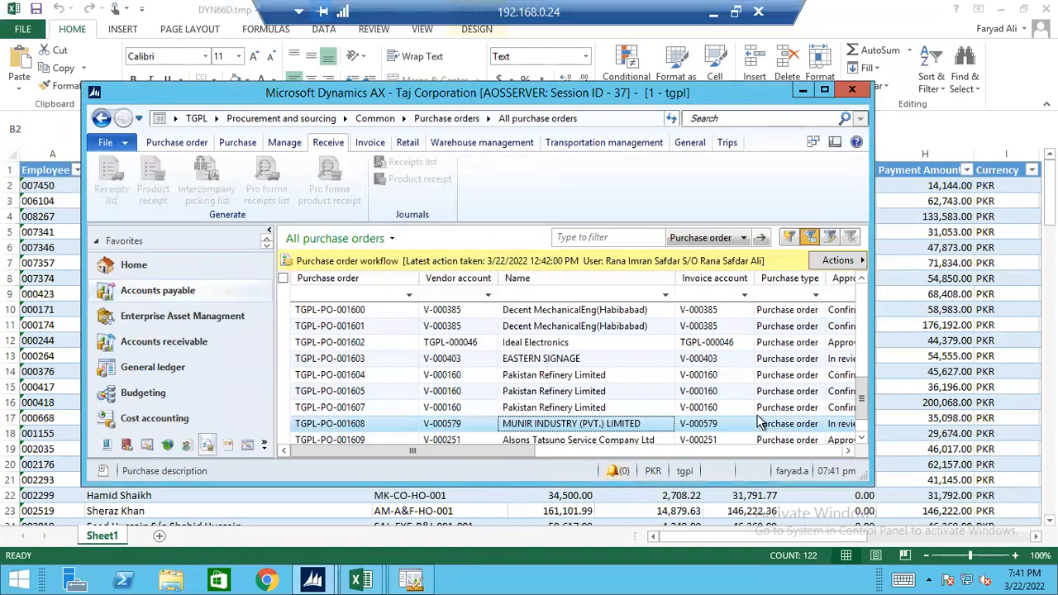
click(802, 90)
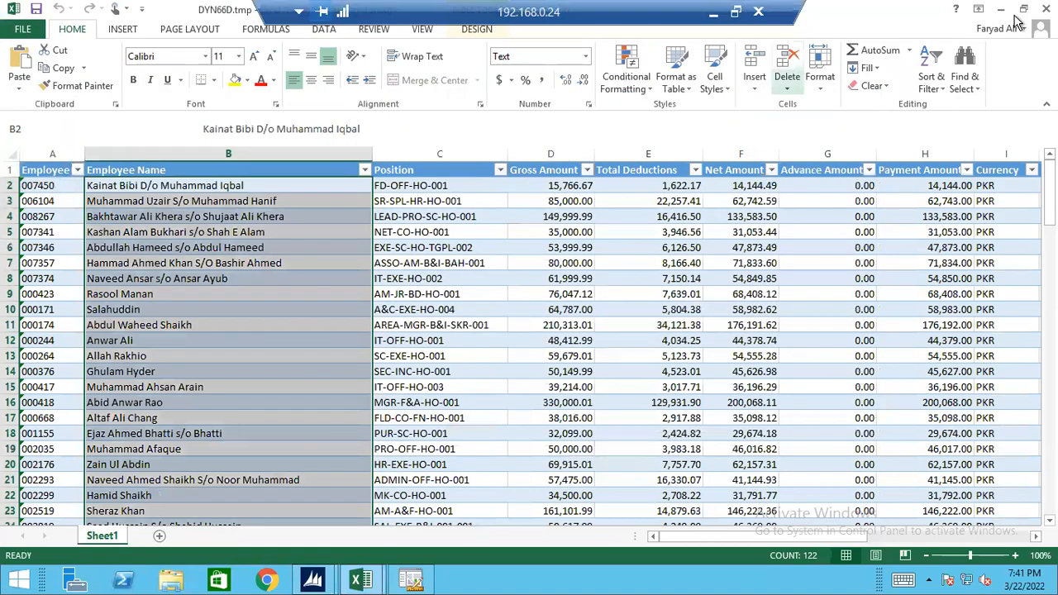
click(1001, 10)
click(999, 9)
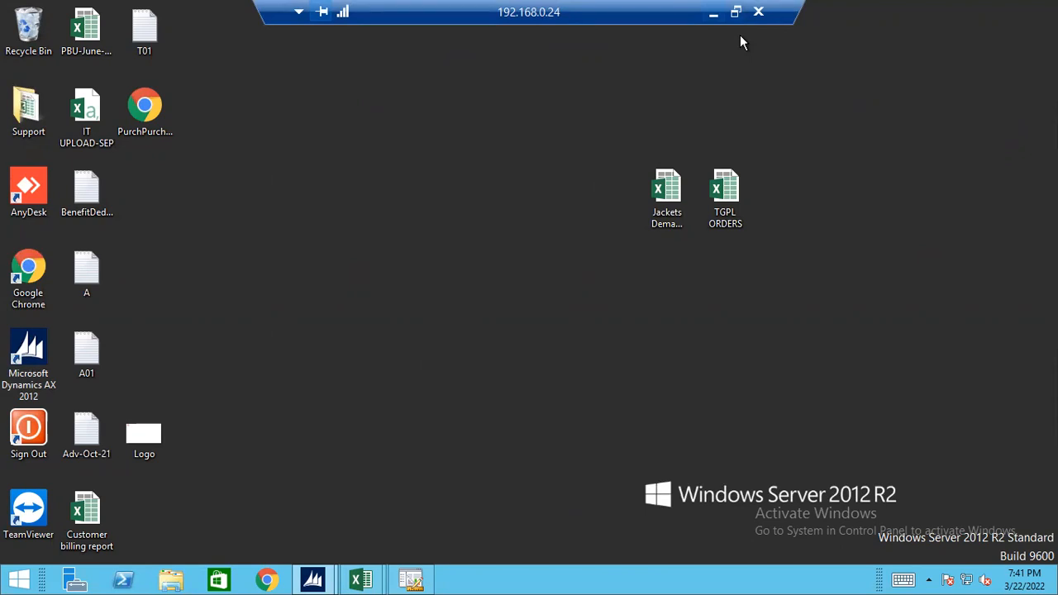
click(715, 12)
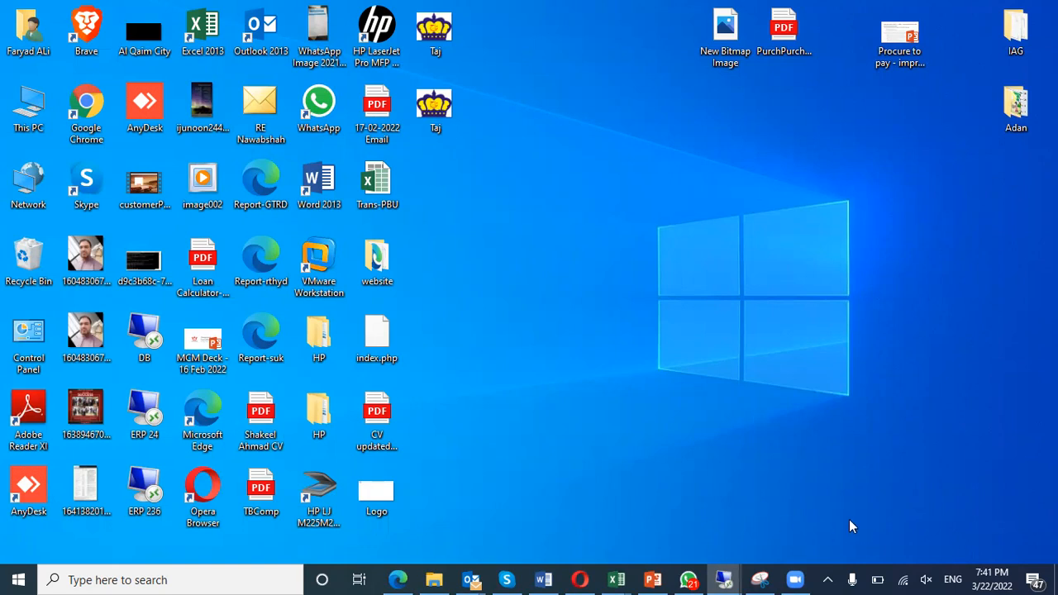
Switch to the 192.168.0.62 remote desktop session showing the test environment's purchase order list.
click(759, 580)
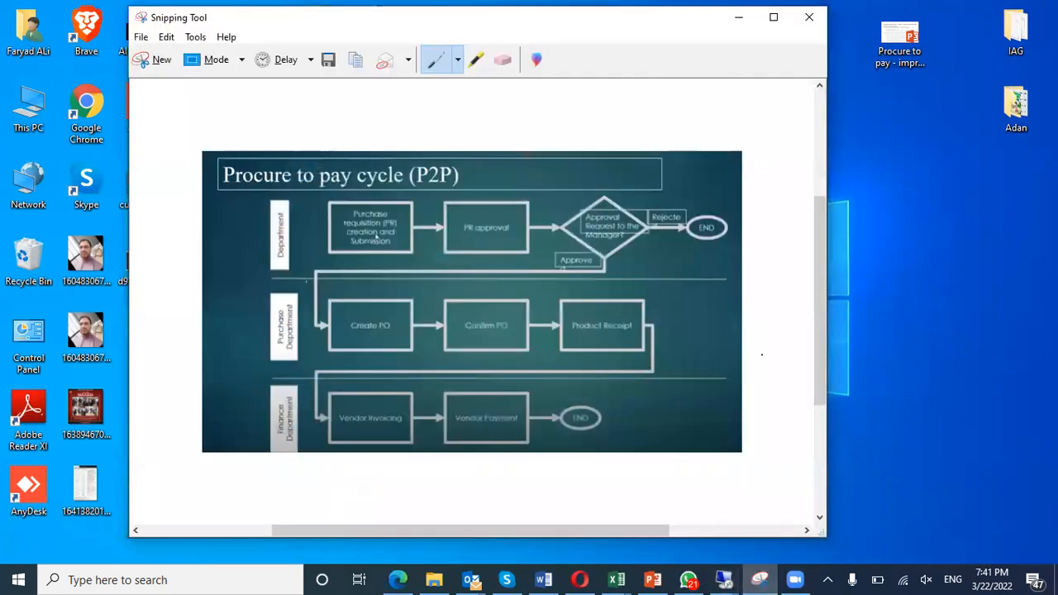
click(739, 17)
mouse_move(723, 579)
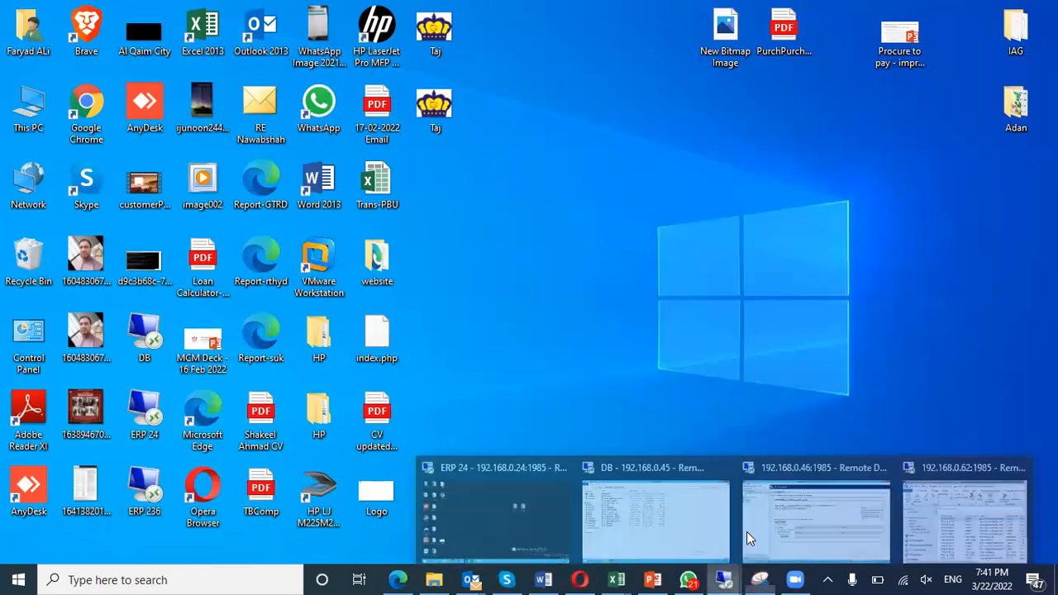
click(974, 507)
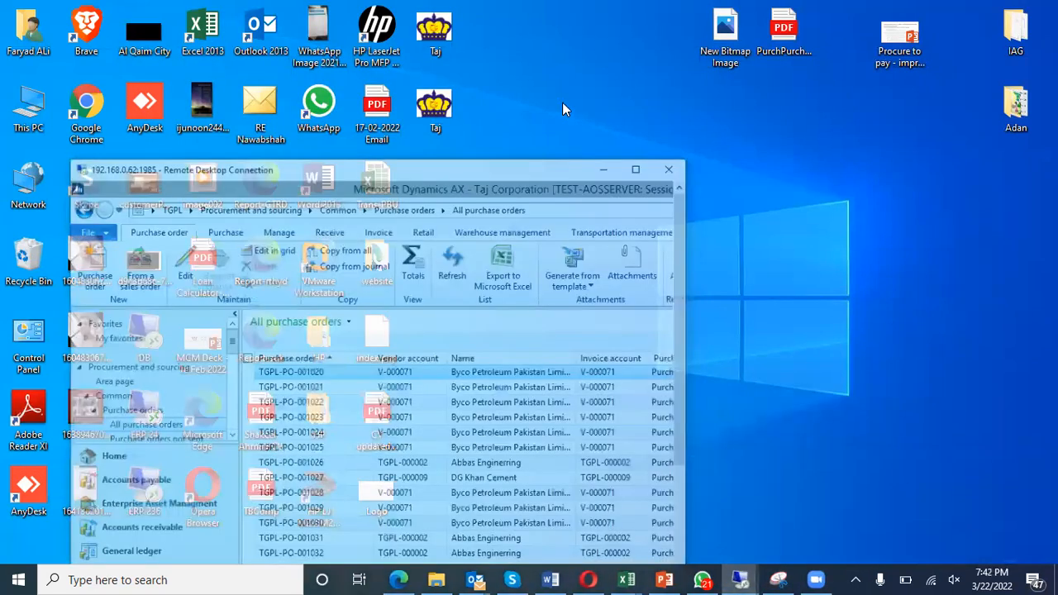
click(616, 132)
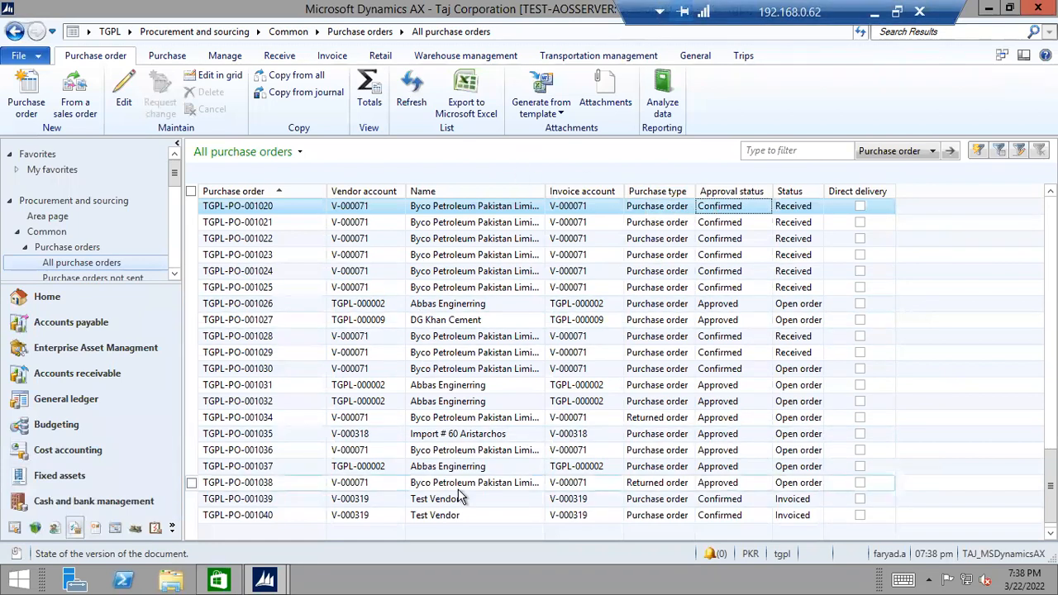
Check which purchase, receipt and invoice functions the approved Byco Petroleum returned order offers, and examine the invoiced Test Vendor orders.
click(727, 487)
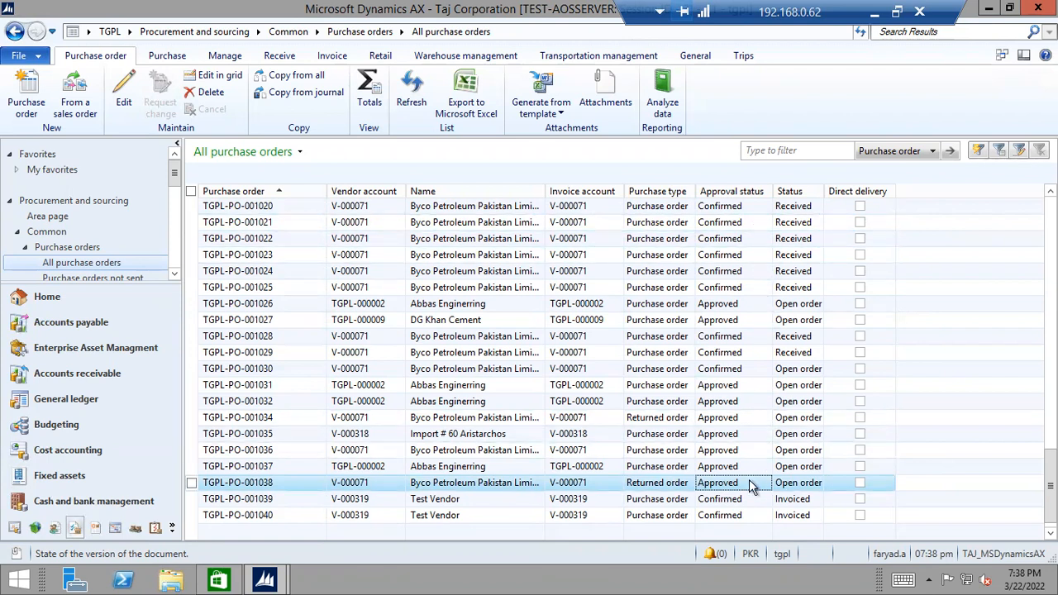
click(169, 56)
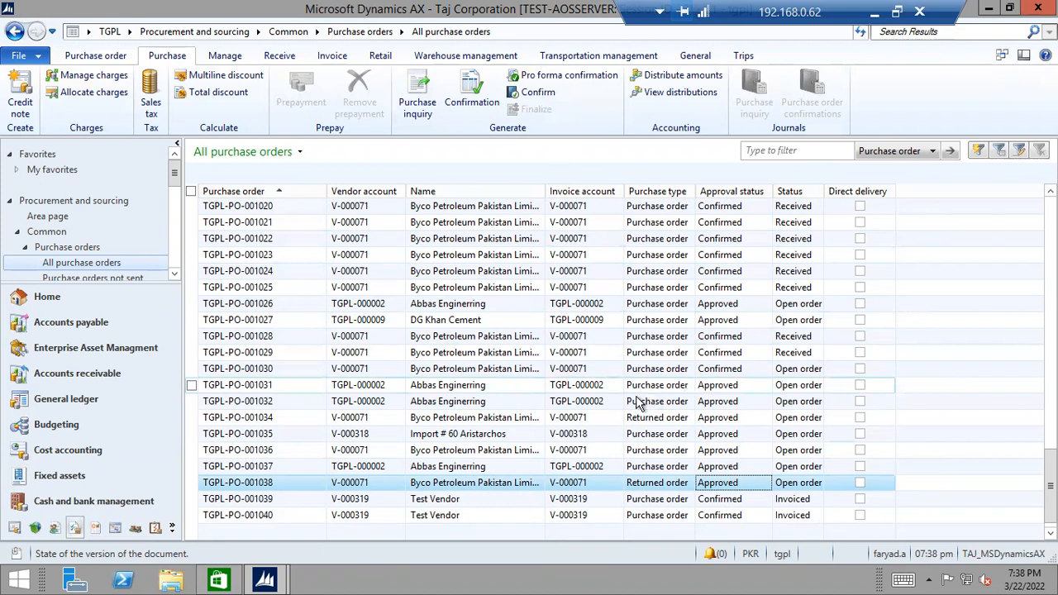
click(223, 54)
click(268, 60)
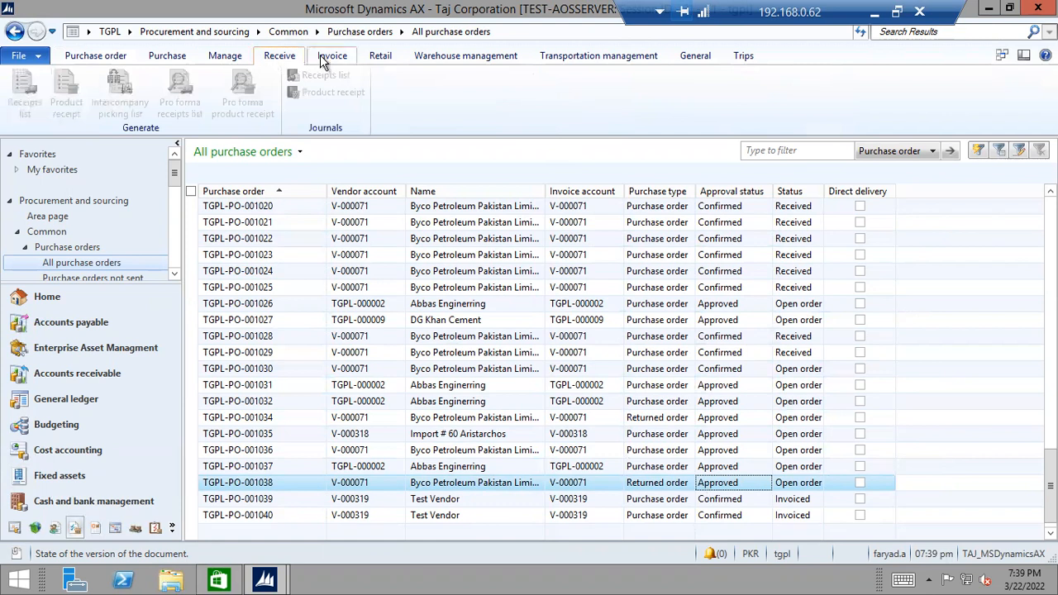
click(325, 58)
click(108, 58)
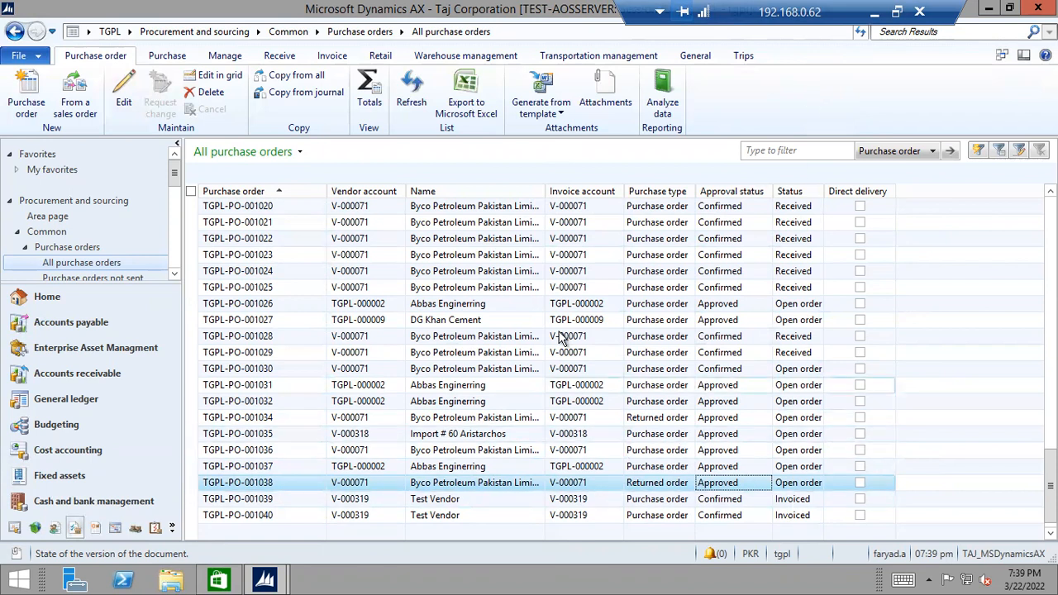
click(340, 59)
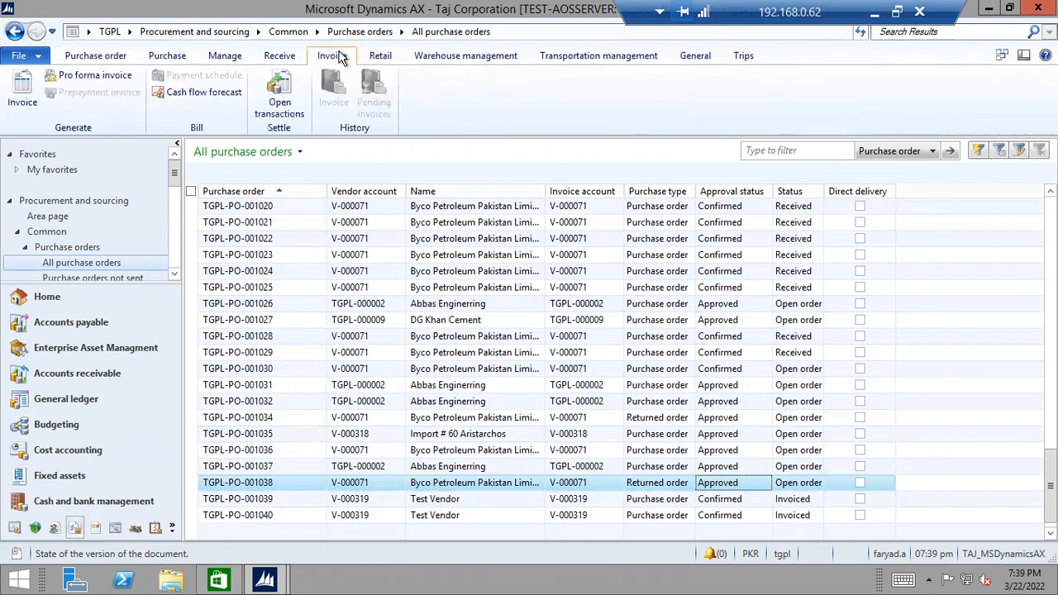
click(96, 55)
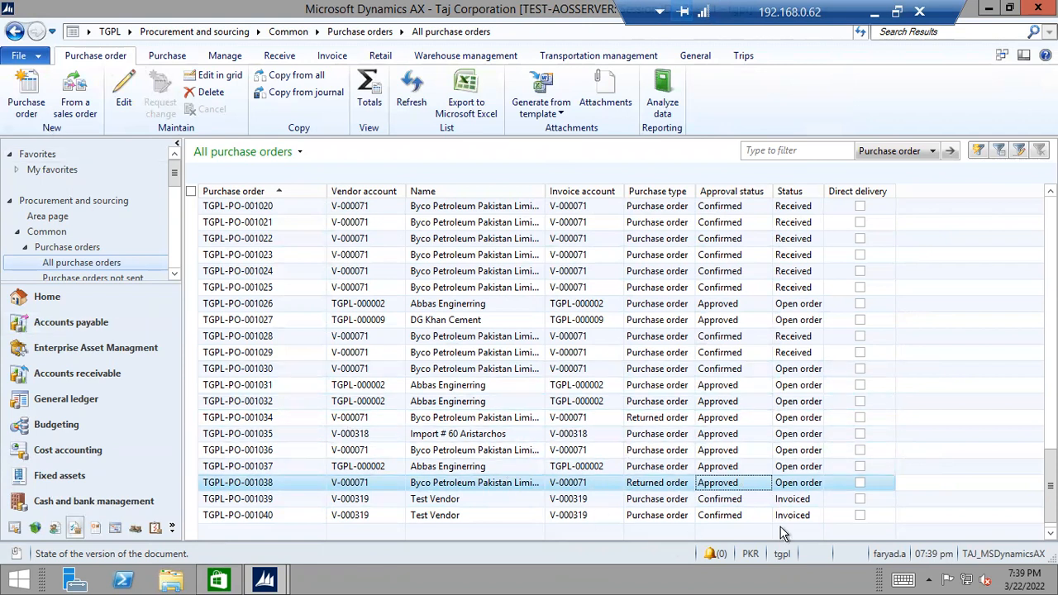
click(729, 503)
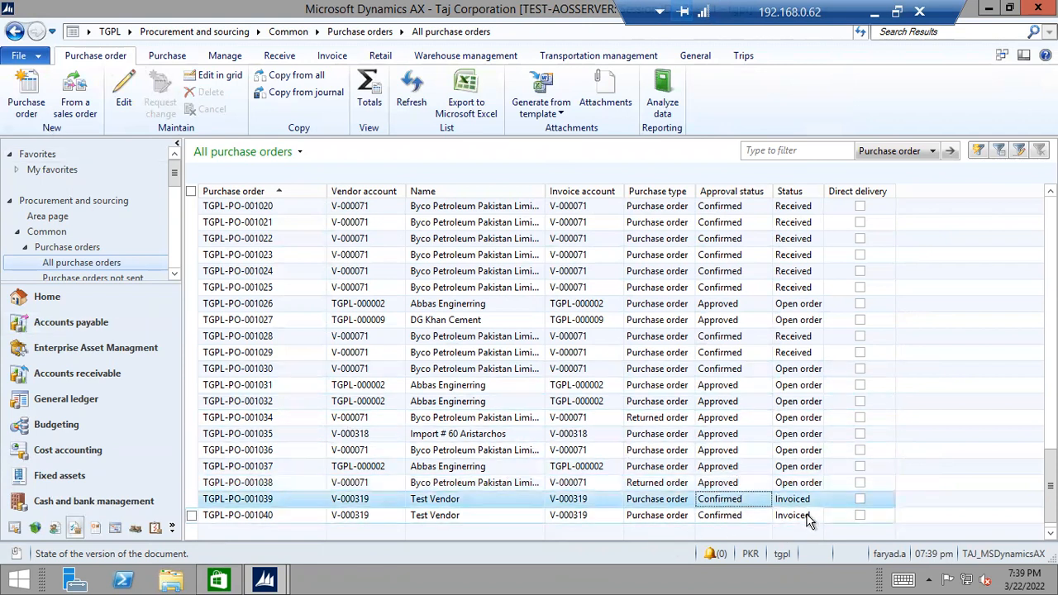
click(710, 516)
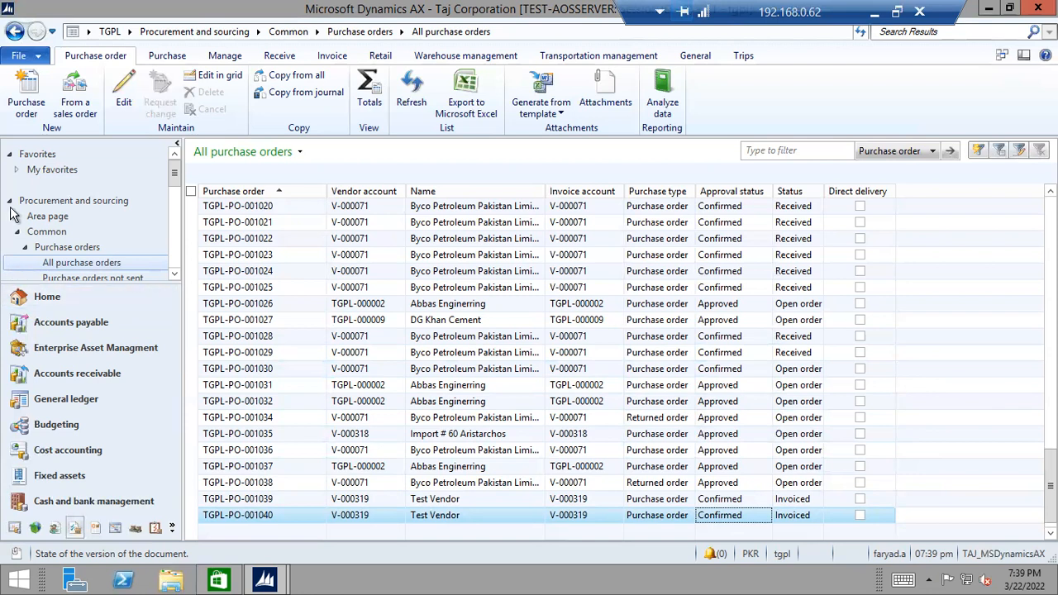
Start a new purchase order for Test Vendor.
click(25, 91)
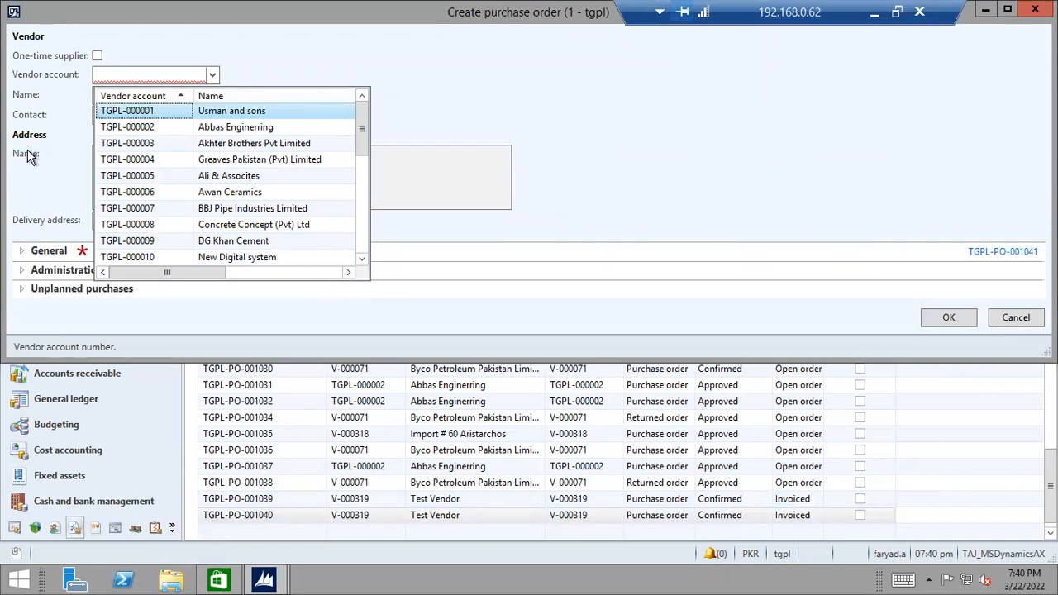
click(144, 96)
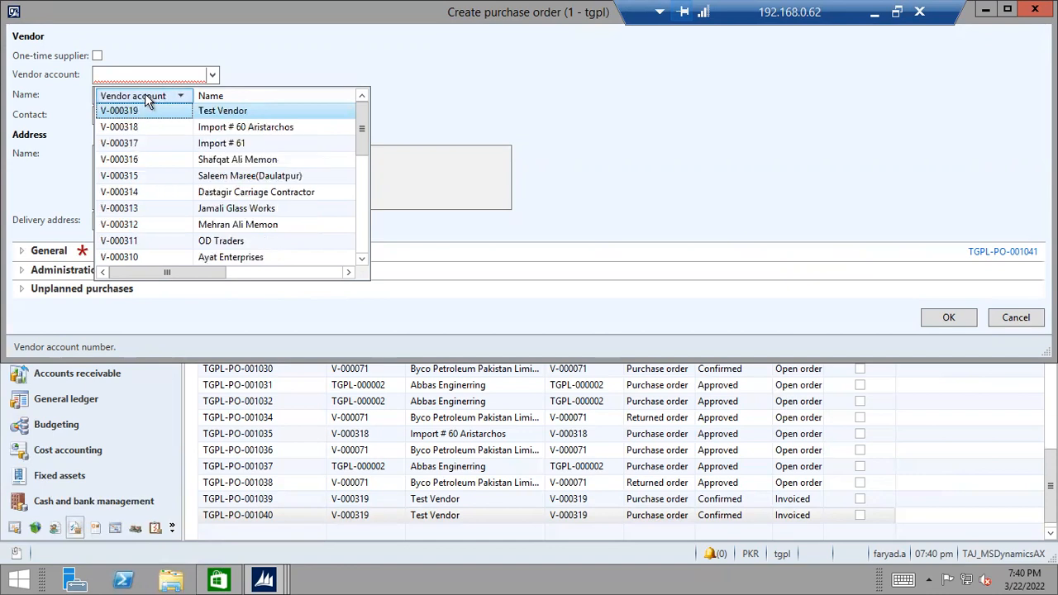
click(148, 110)
click(147, 181)
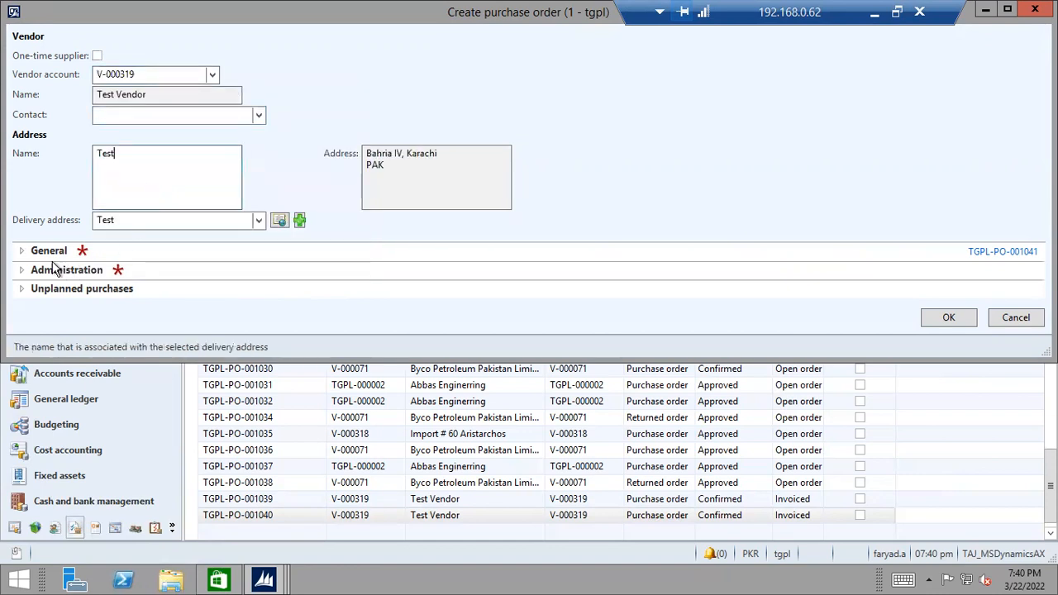
Set the new order's purchase type to Returned order in its general details.
click(23, 251)
click(174, 306)
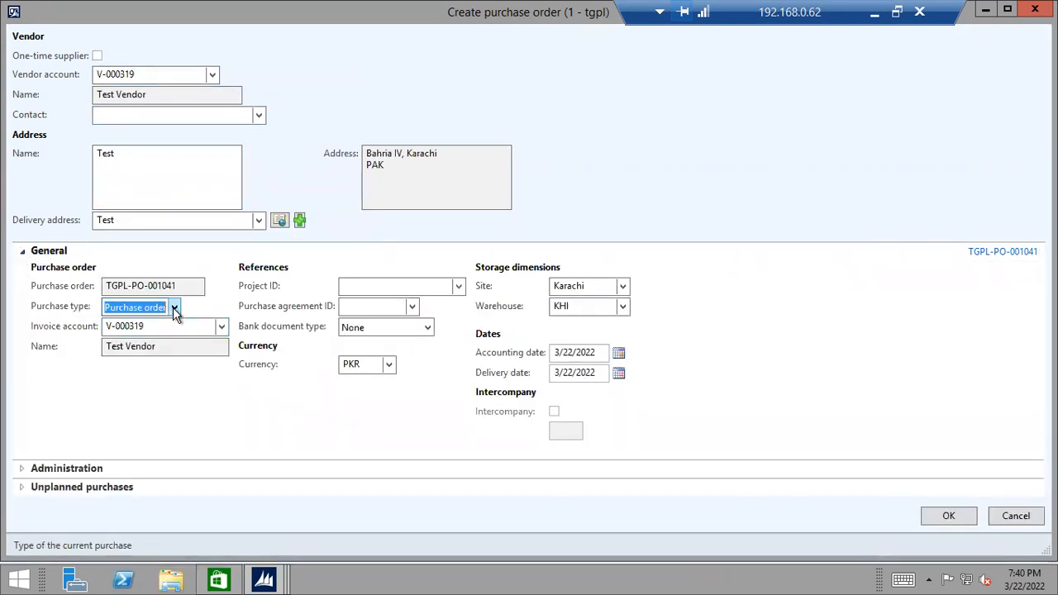
click(146, 347)
click(147, 347)
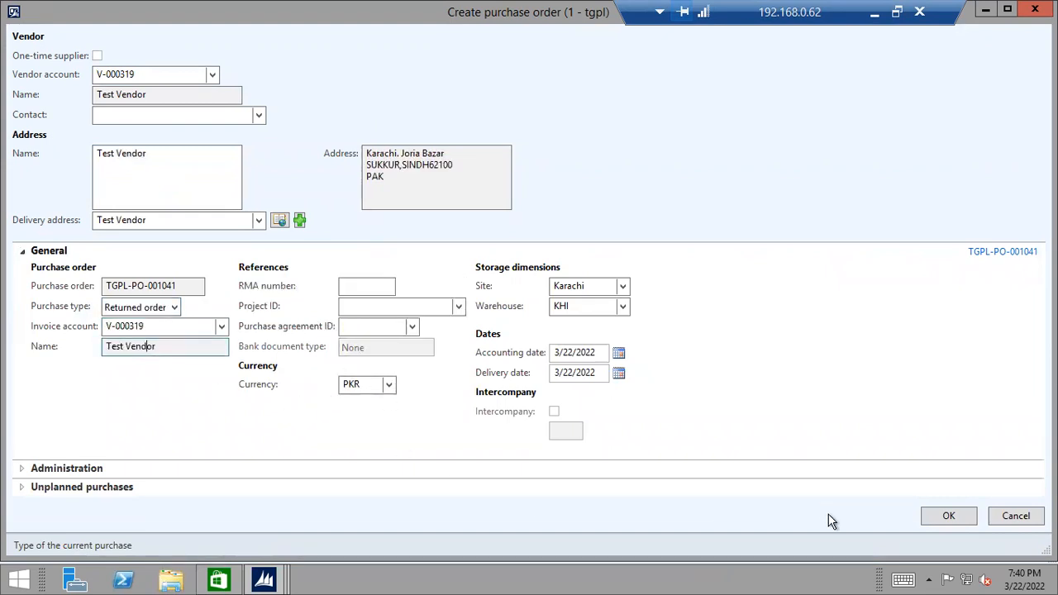
Enter 2 as the RMA number and create the returned order.
click(954, 516)
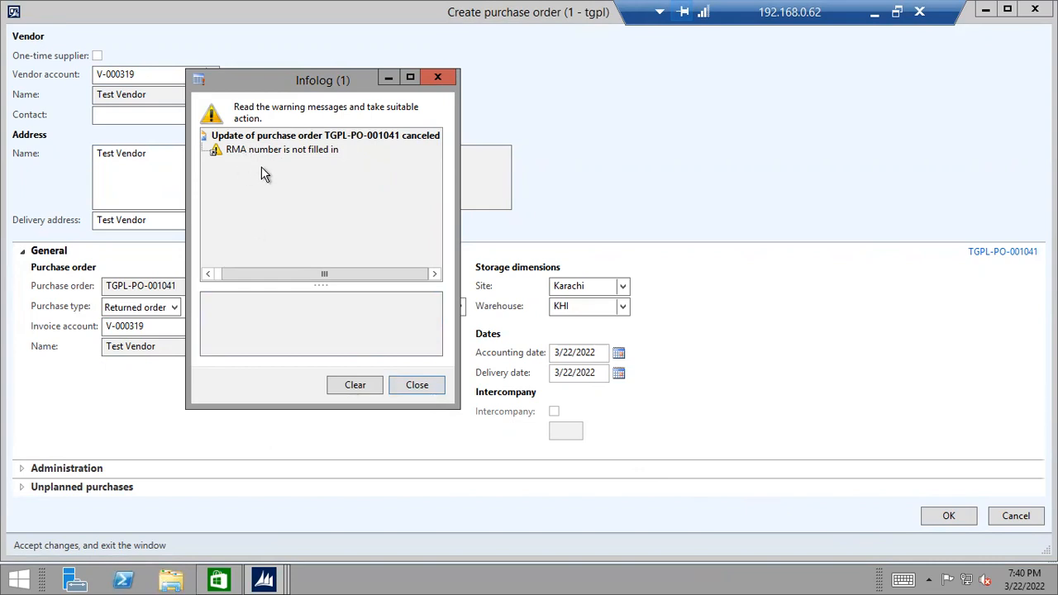
click(397, 389)
click(347, 290)
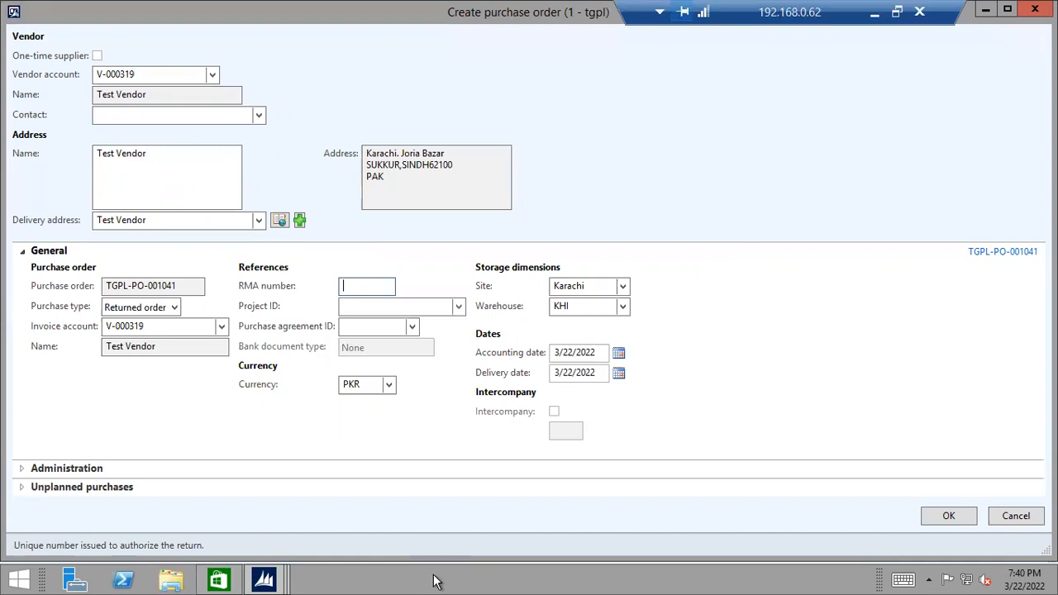
text(2)
key(Tab)
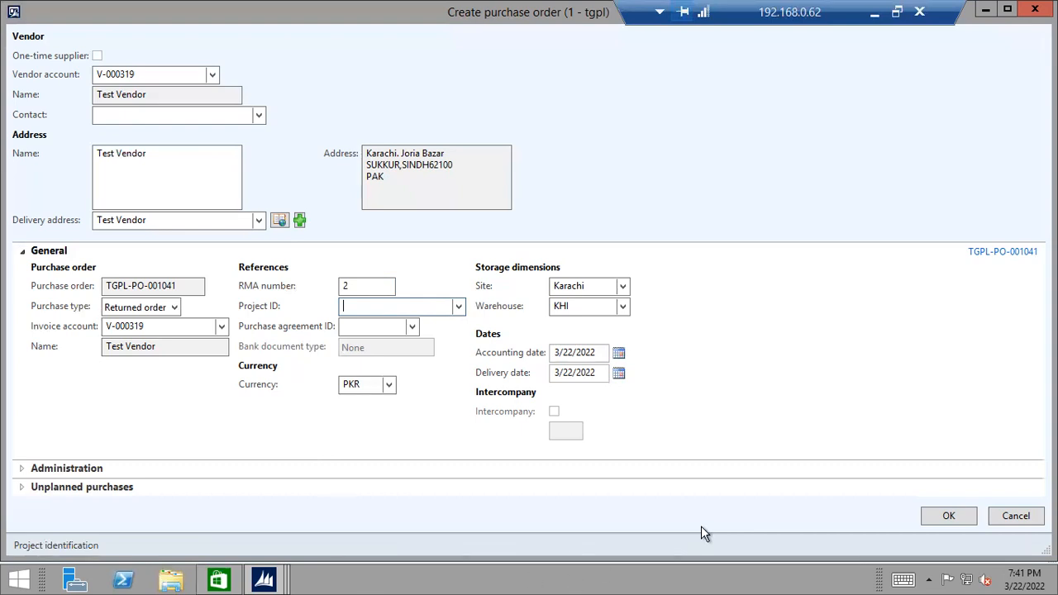
click(948, 515)
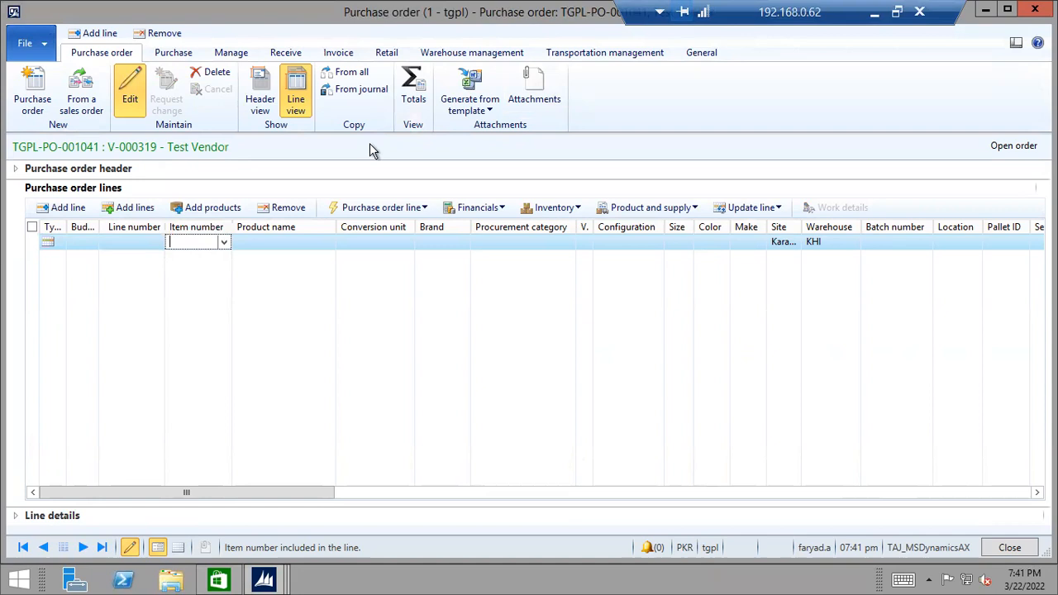
Open Copy from all, mark the Test Vendor purchase order created 3/17/2022 as the source, and widen the unit price column.
click(348, 74)
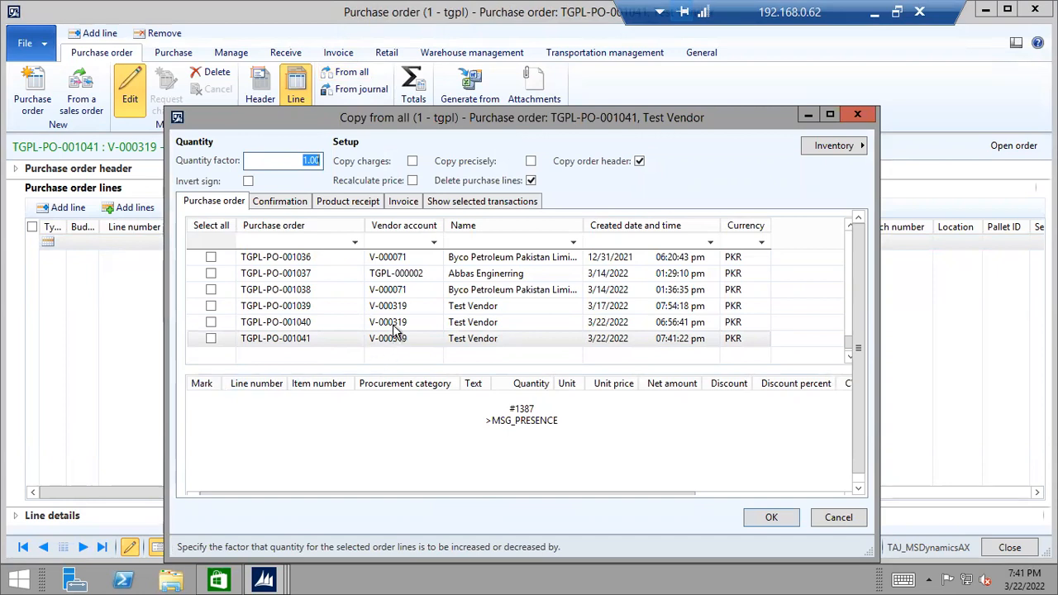
click(211, 322)
click(211, 306)
click(211, 322)
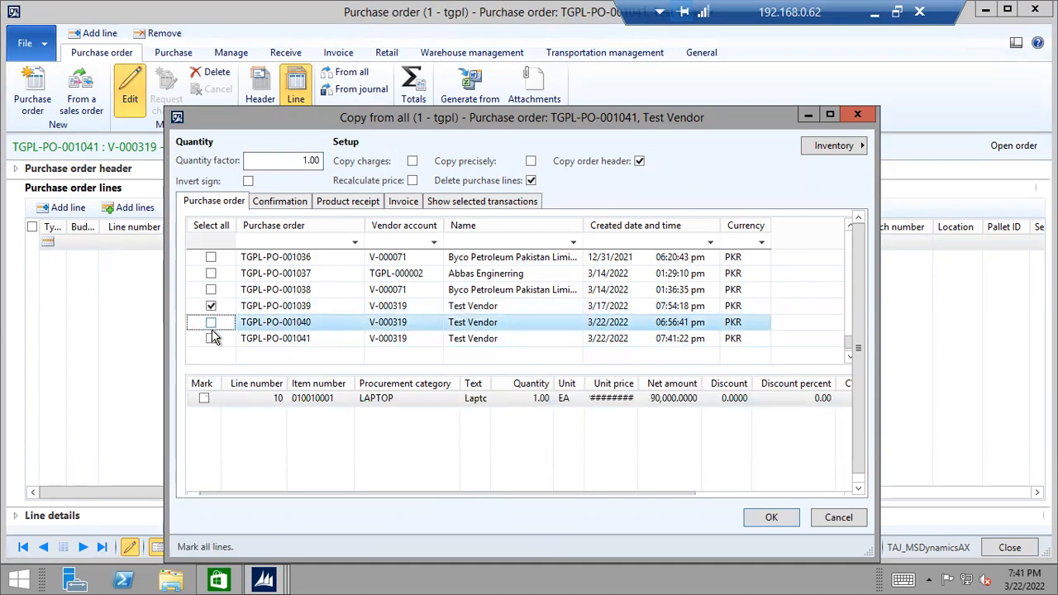
click(269, 313)
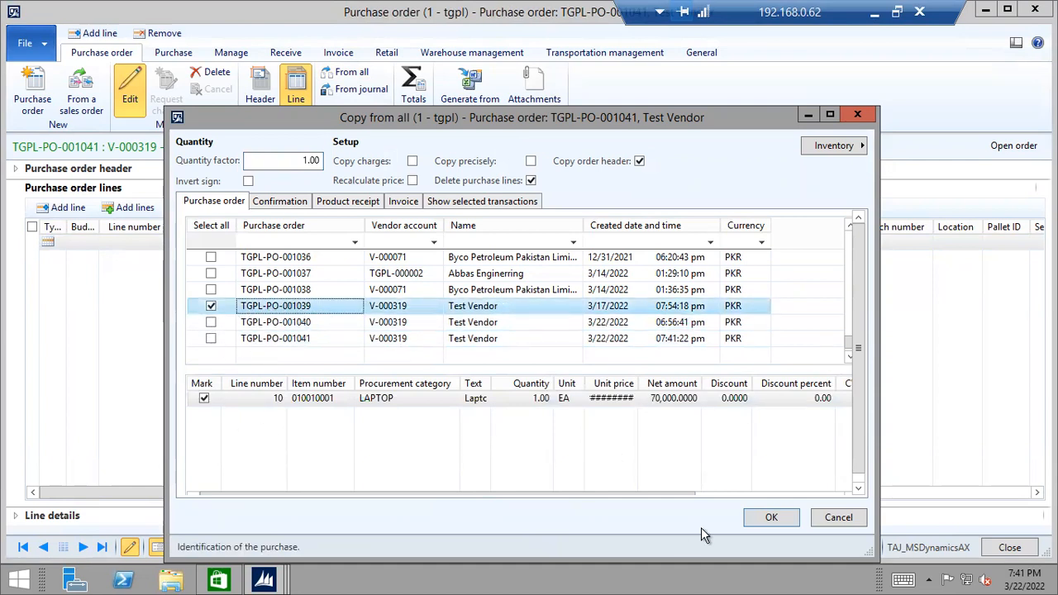
drag(635, 383, 642, 383)
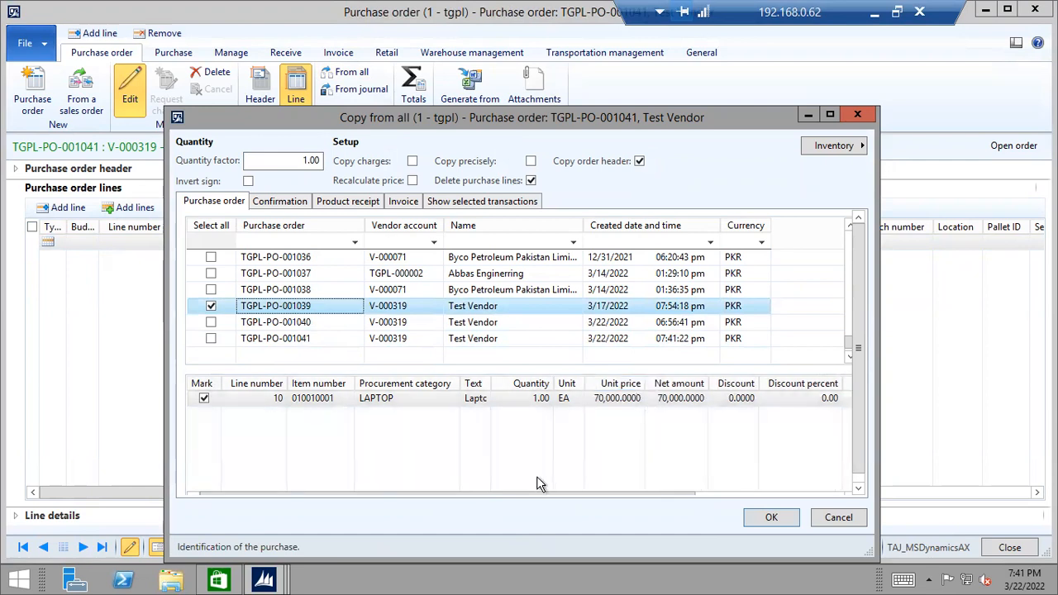
Set the marked laptop line's quantity to -1.00 and copy it into the returned order.
click(527, 401)
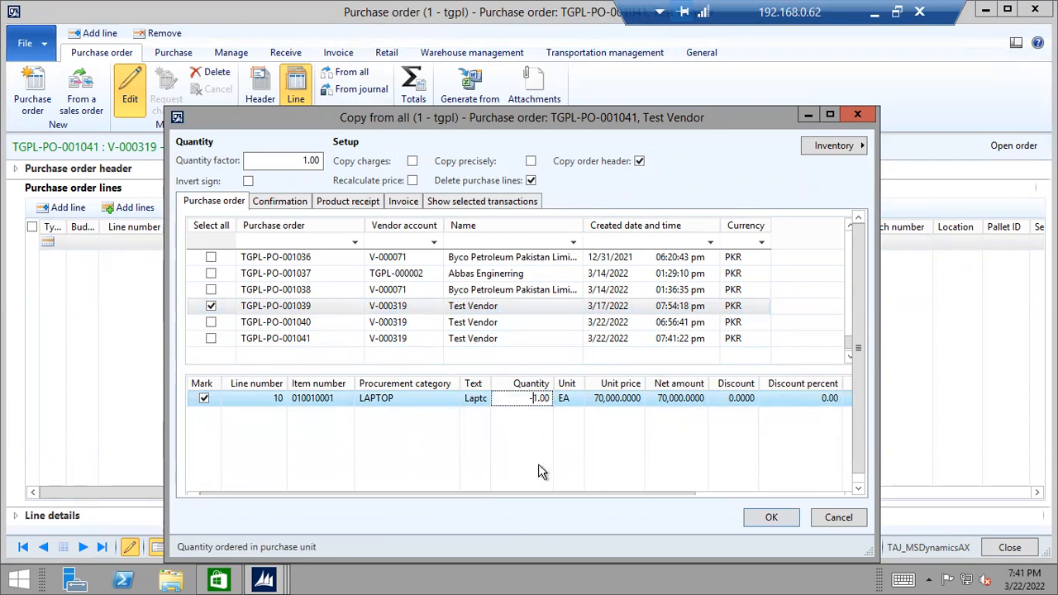
click(767, 521)
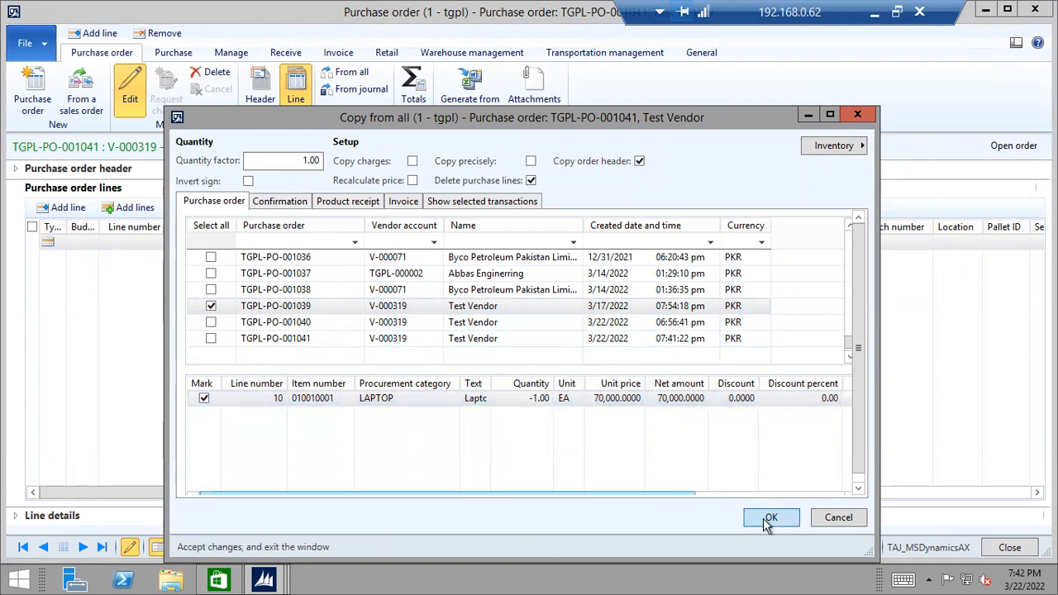
click(765, 519)
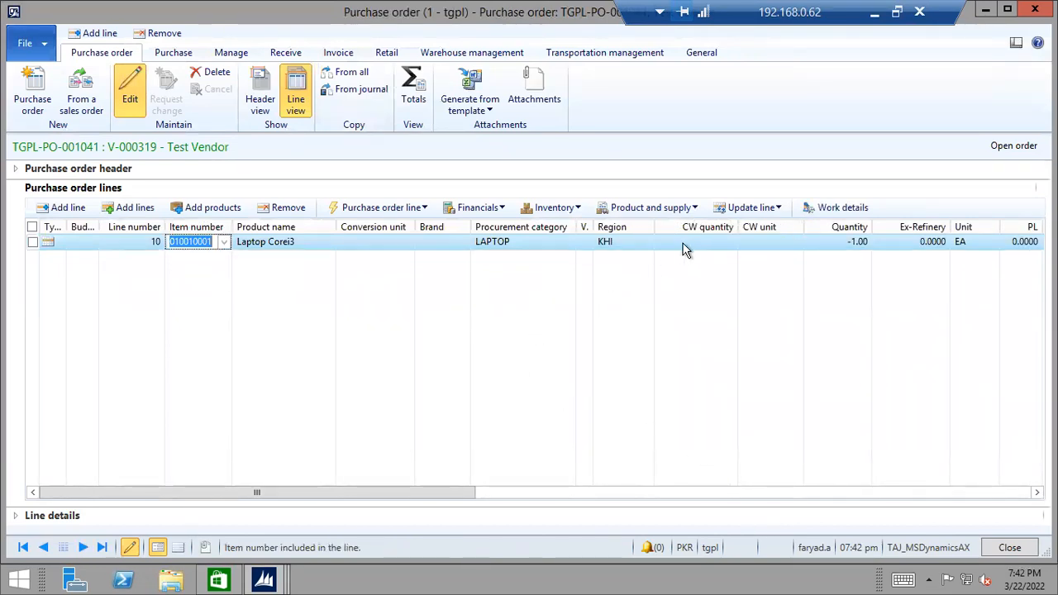
Mark the returned laptop line against the first listed Test Vendor purchase order in inventory marking and apply the change.
click(694, 209)
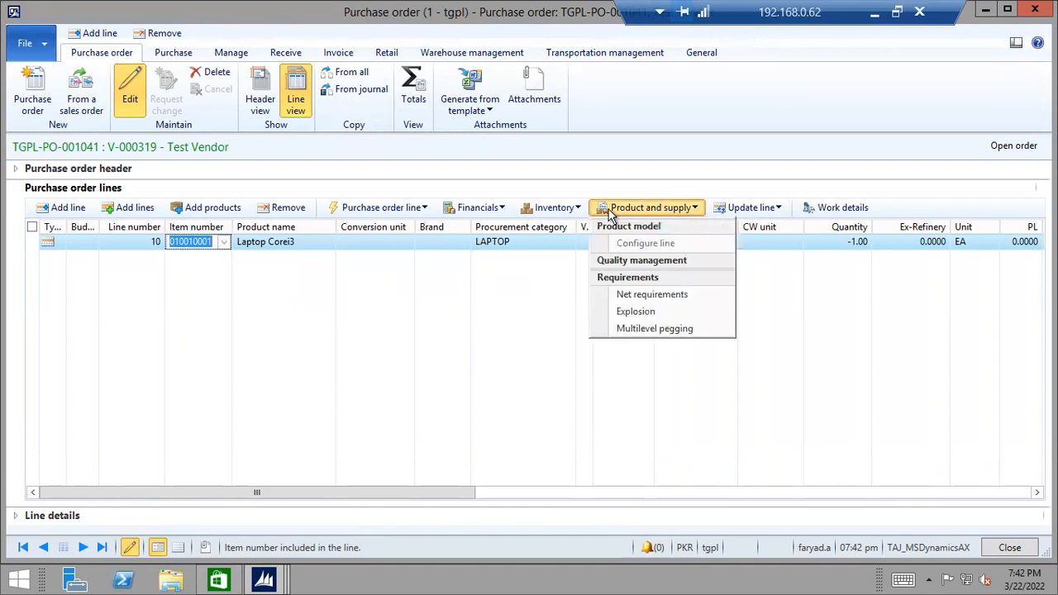
click(580, 211)
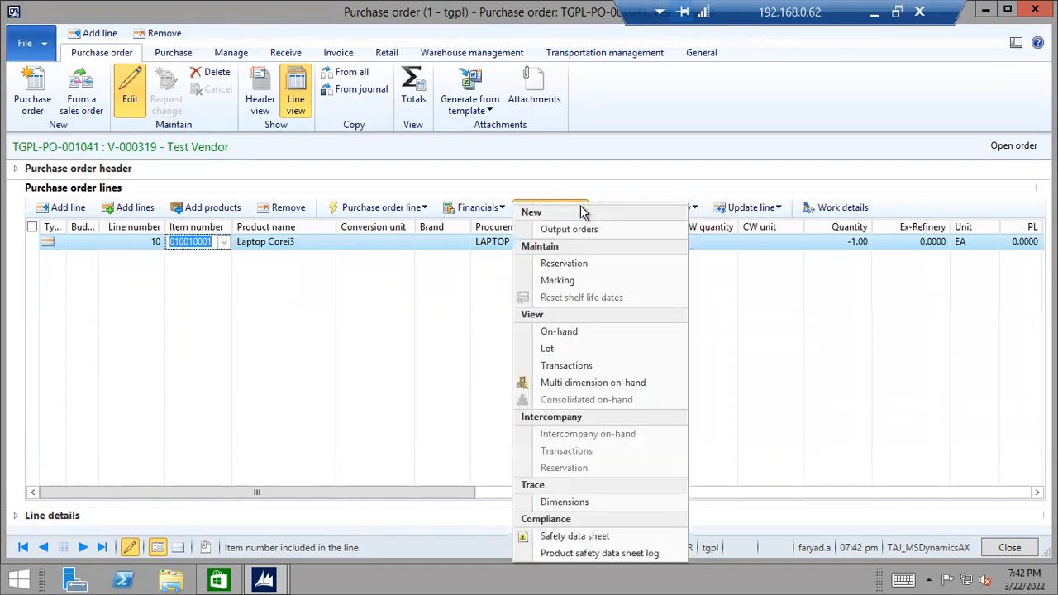
click(555, 281)
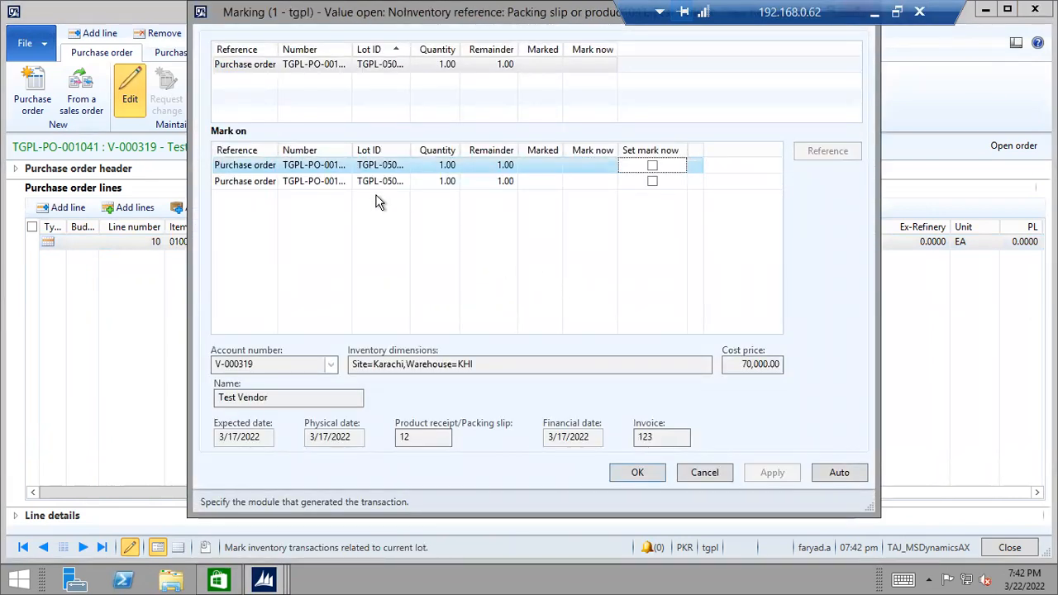
double_click(354, 150)
click(688, 166)
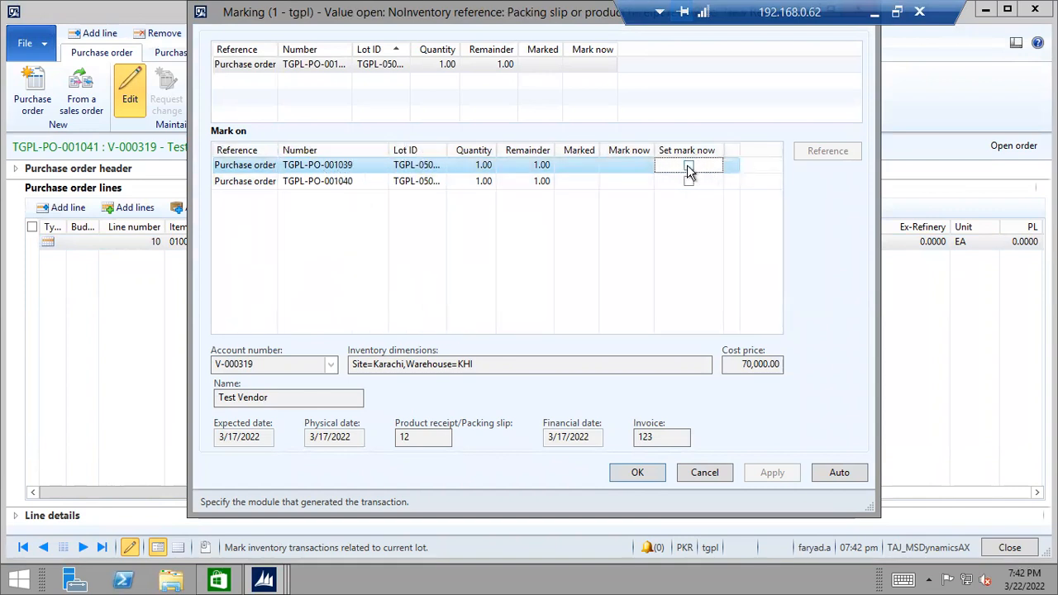
click(771, 473)
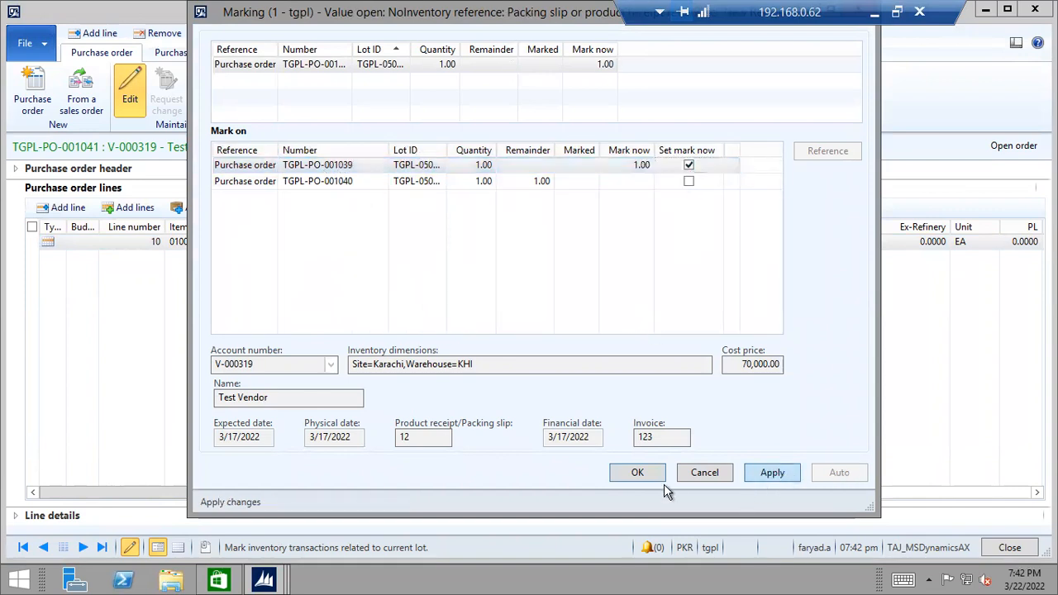
click(637, 474)
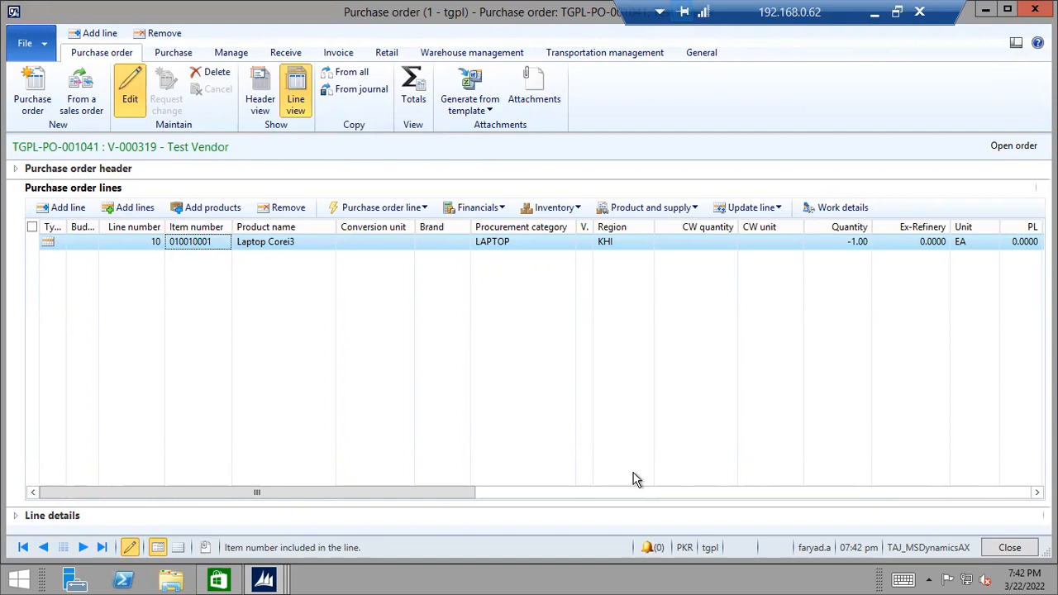
Review the laptop line's inventory marking to check which purchase order it is marked against.
click(555, 207)
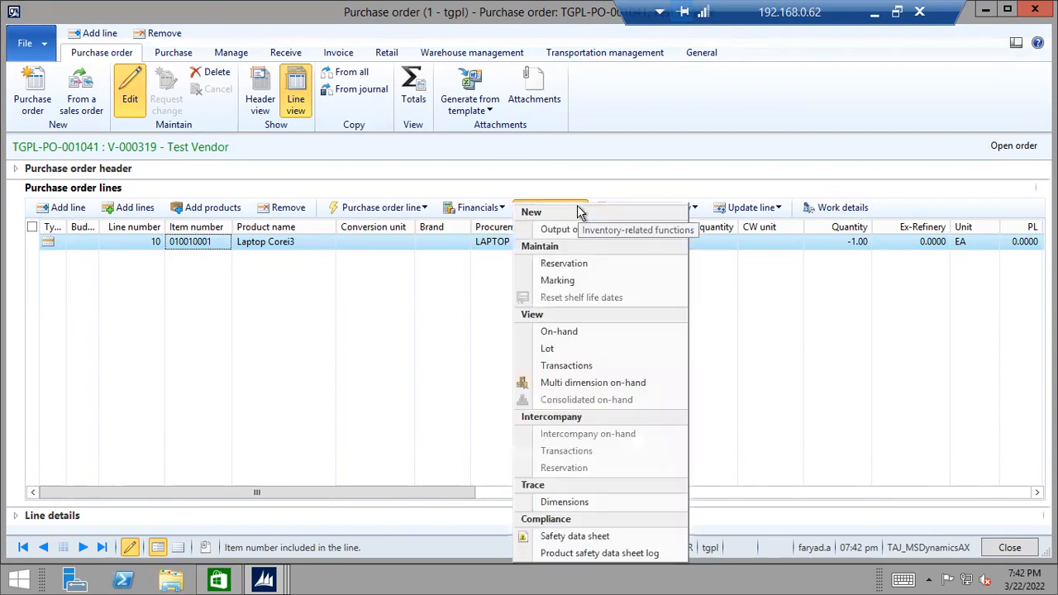
click(561, 282)
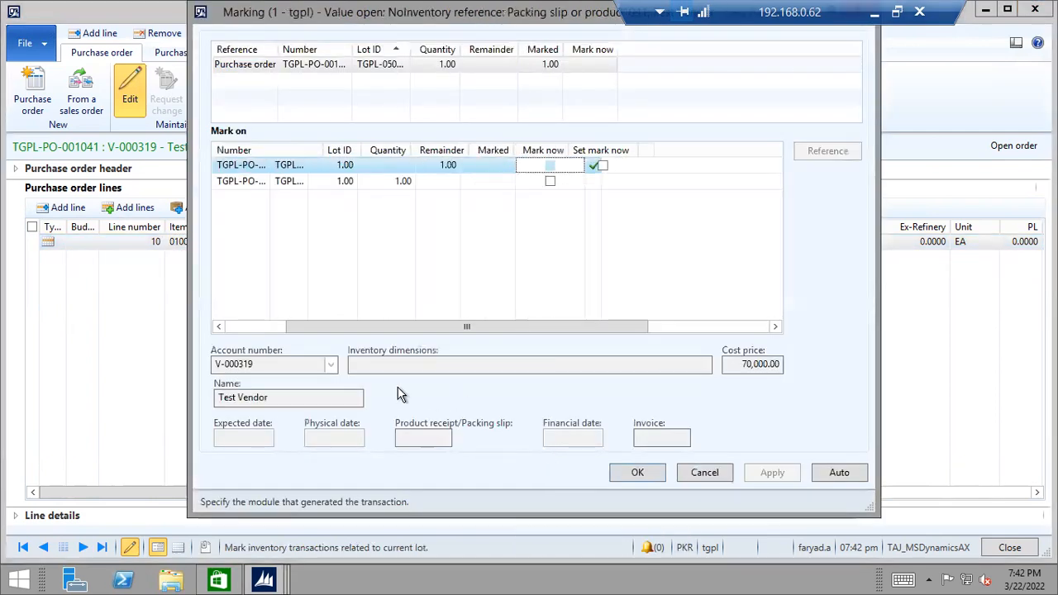
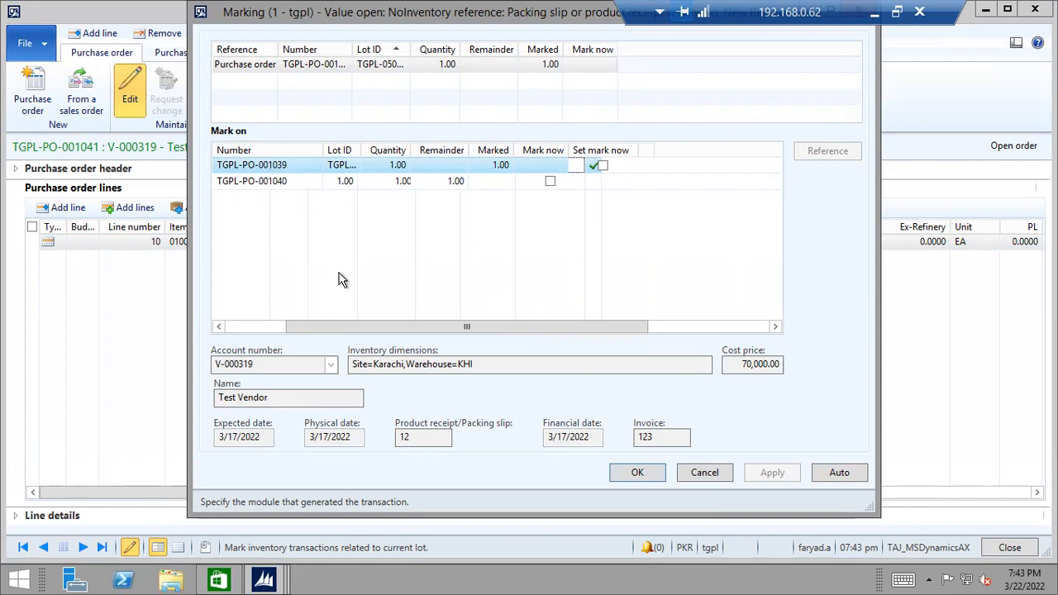
click(633, 475)
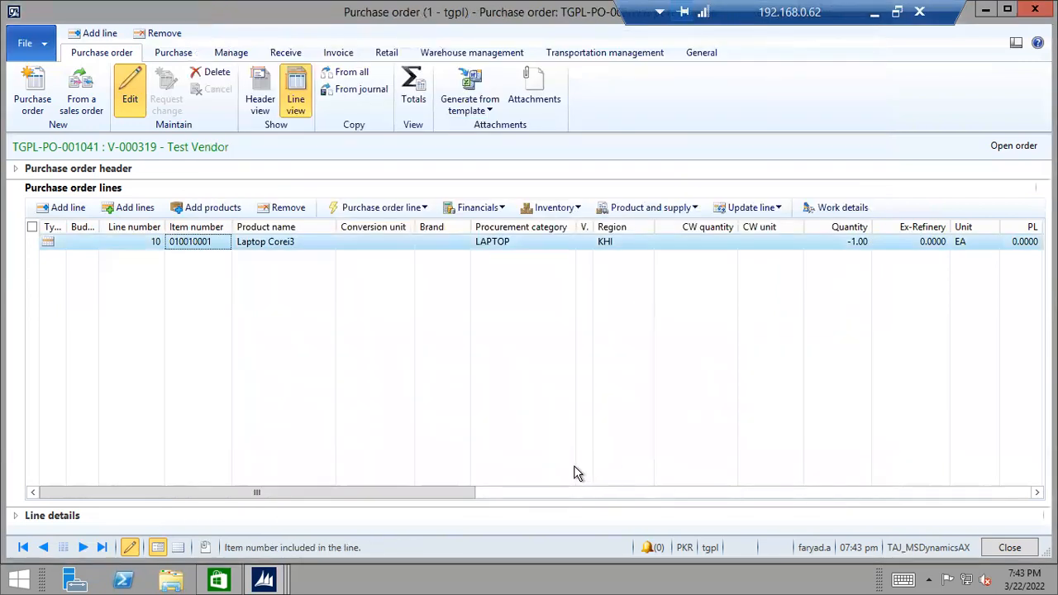
Confirm the returned purchase order for Test Vendor.
click(173, 53)
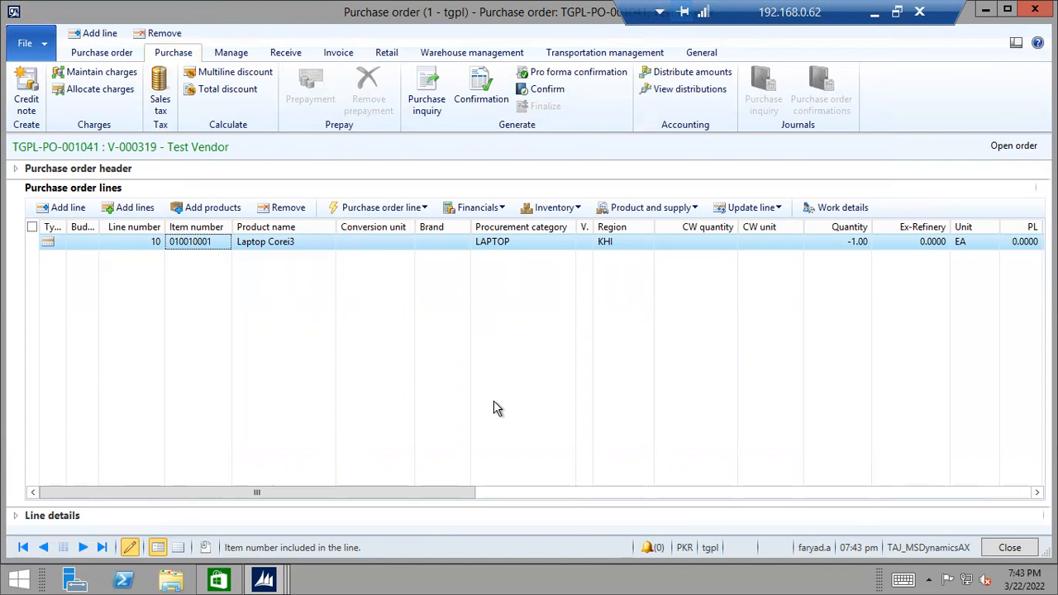
click(546, 93)
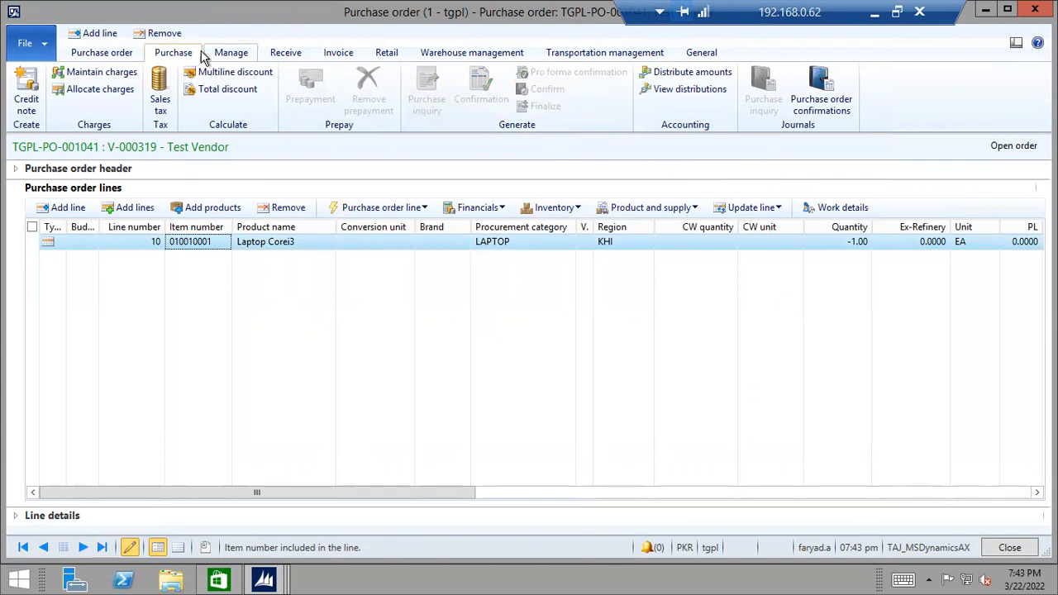
Try to post the returned order's product receipt, first numbered 2 and then 21, after checking its lines.
click(285, 53)
click(83, 93)
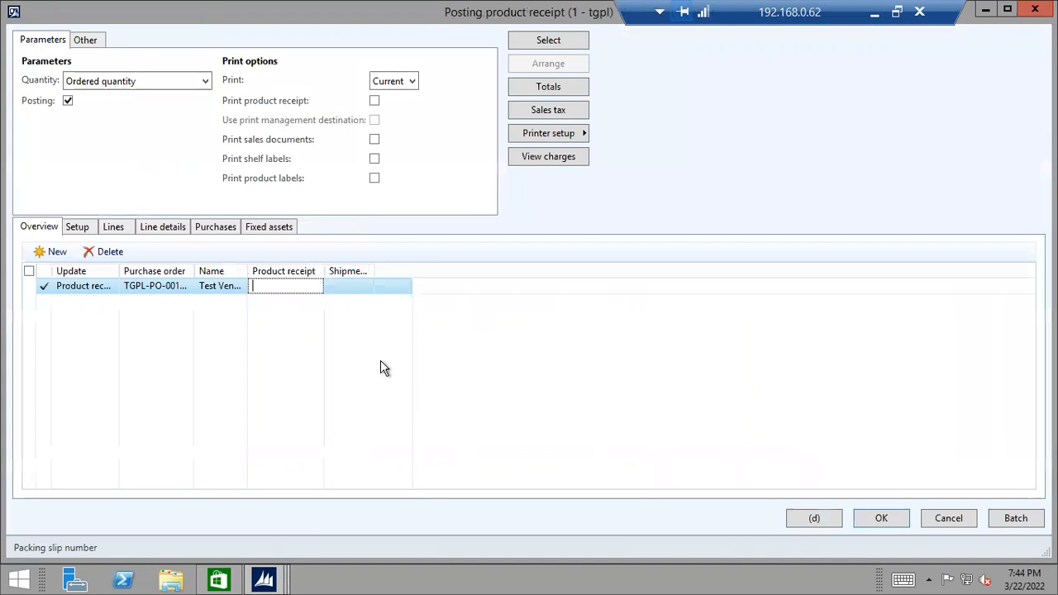
text(2)
key(Tab)
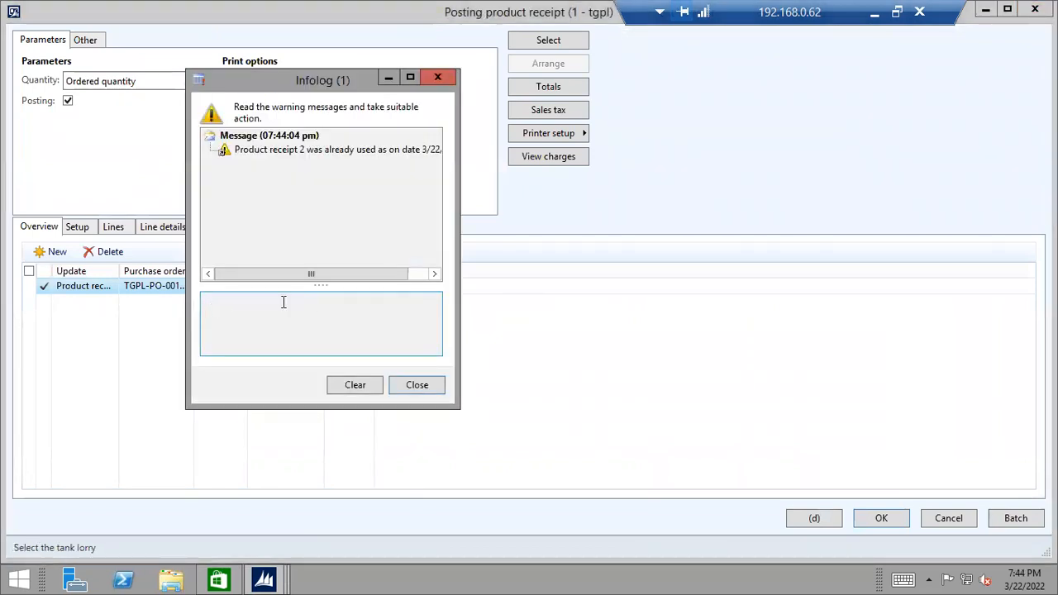
click(319, 152)
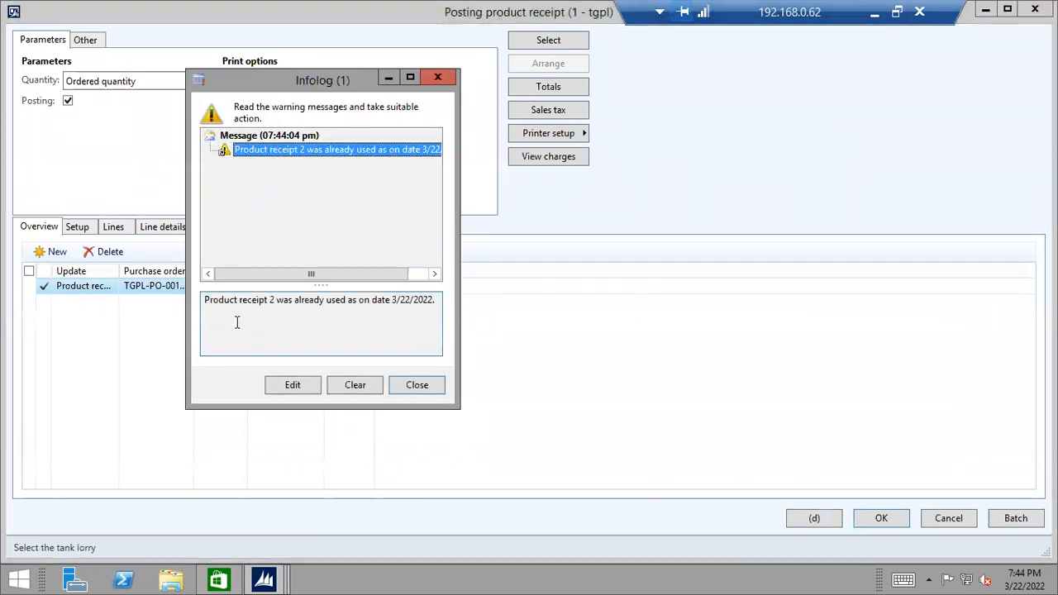
click(399, 384)
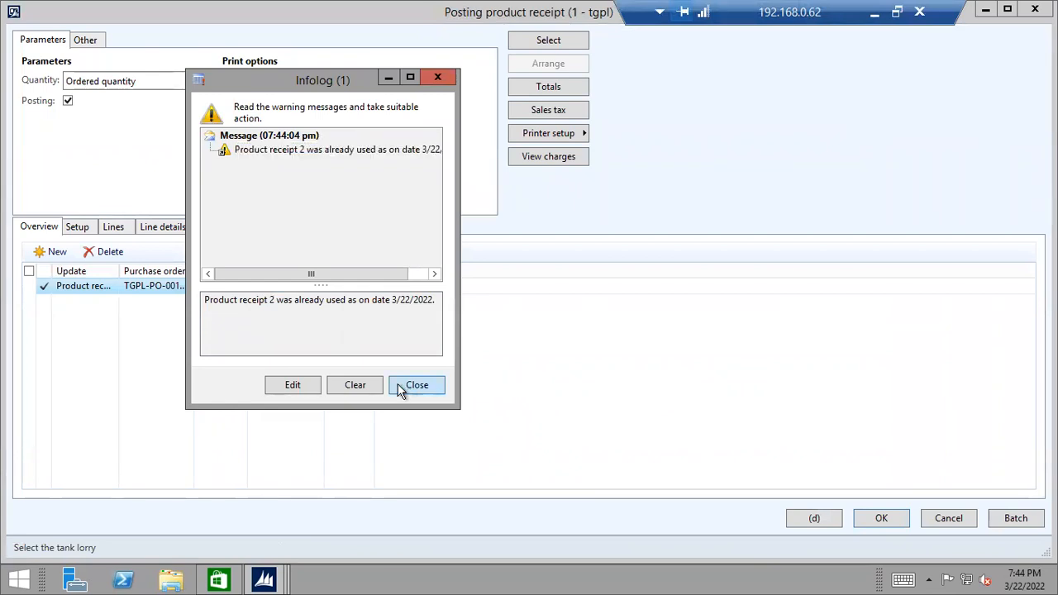
text(1)
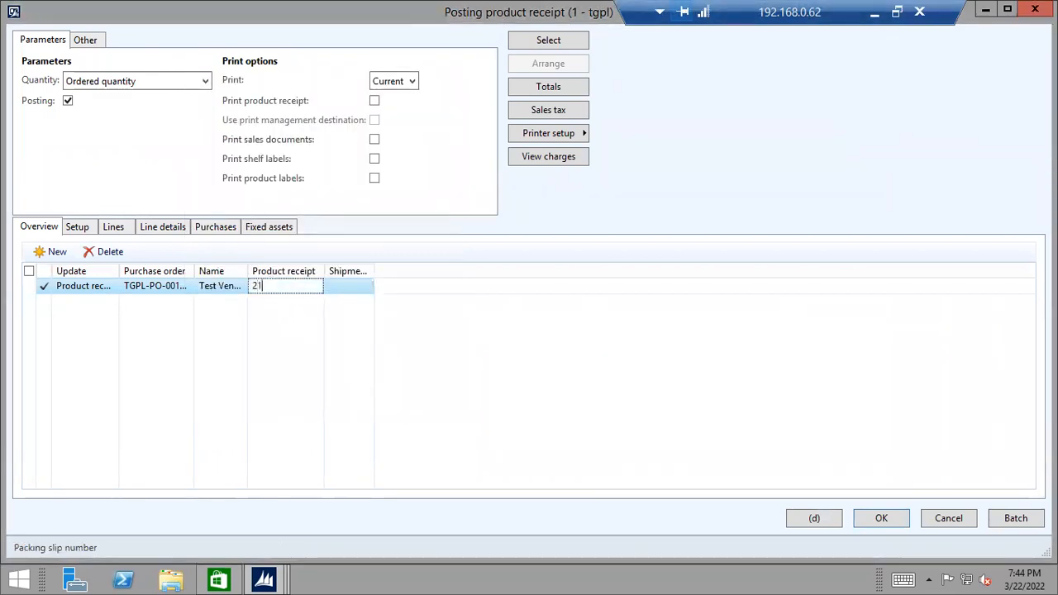
key(Tab)
click(115, 227)
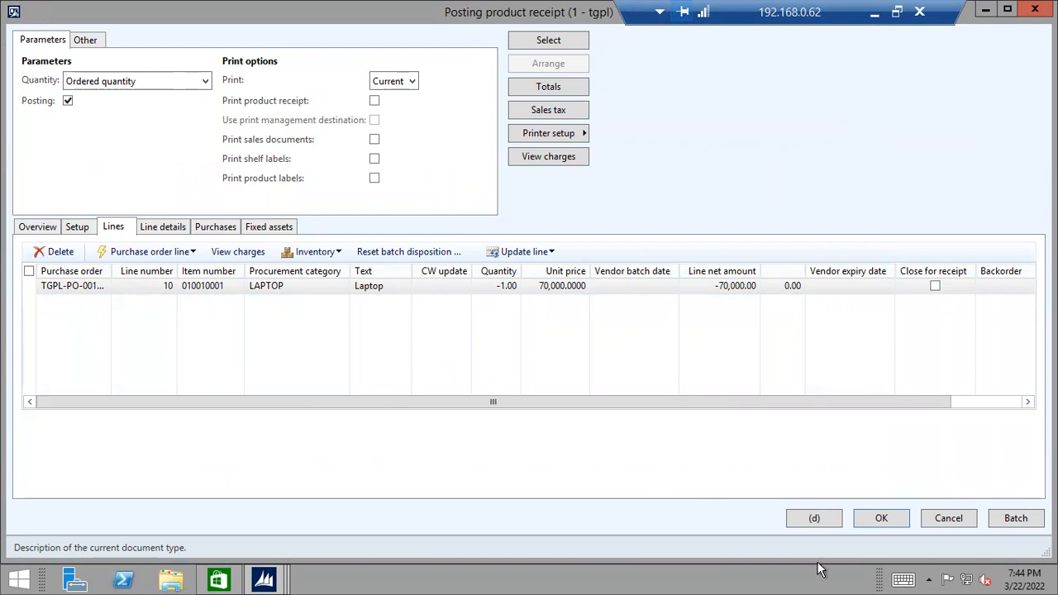
click(869, 517)
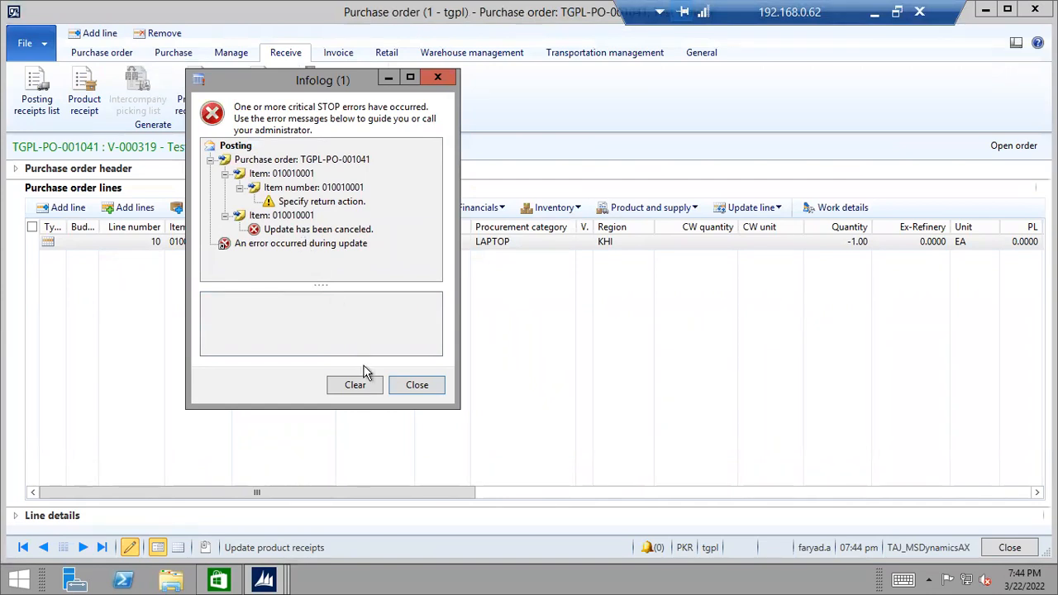
click(415, 386)
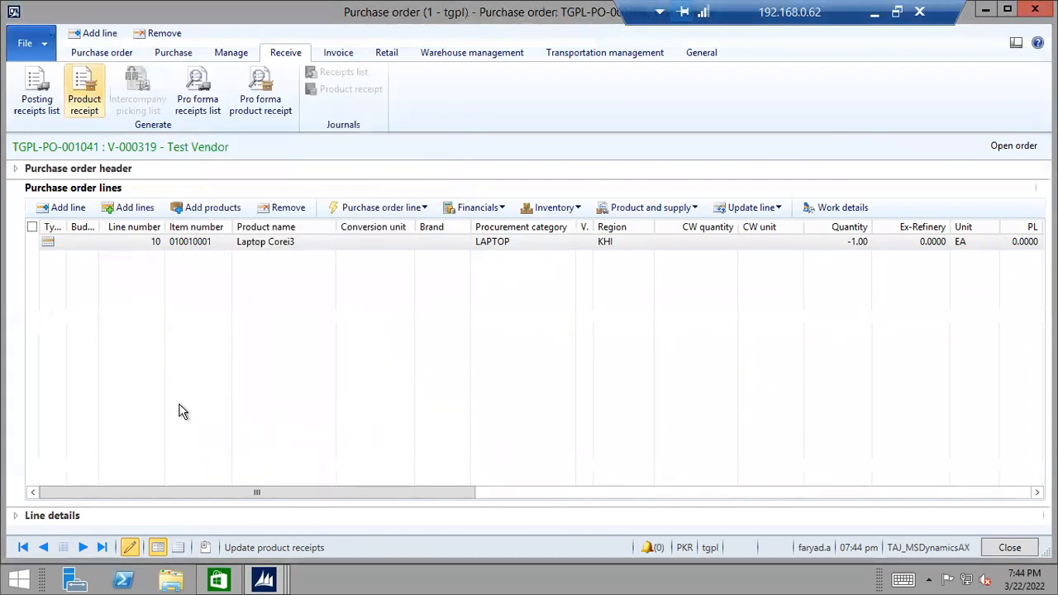
From the Return action field in the laptop line's setup details, create and save a return action named Faulty.
click(18, 516)
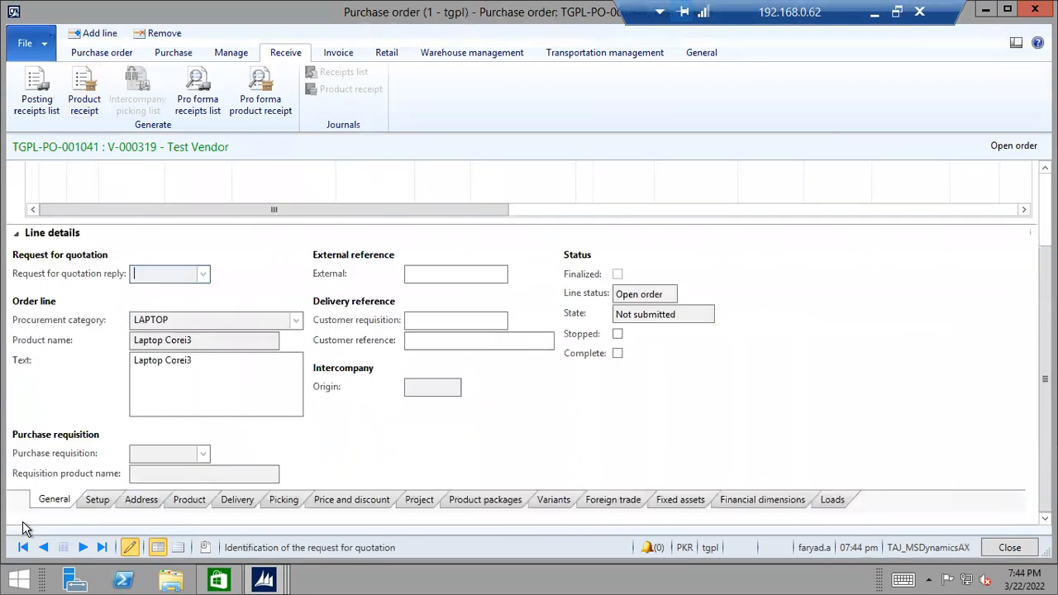
click(96, 501)
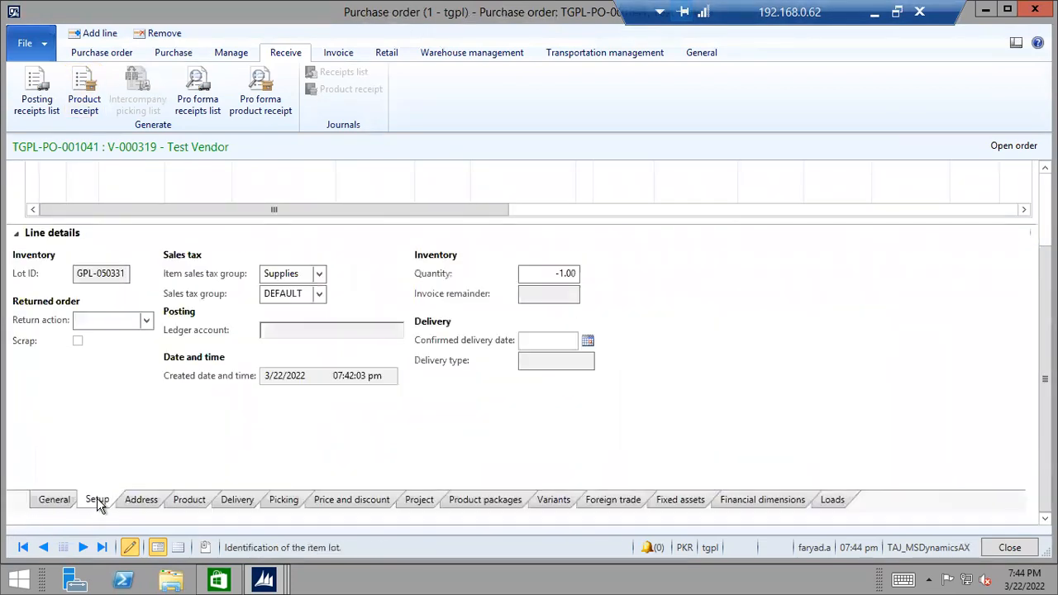
click(124, 319)
click(145, 320)
click(113, 320)
right_click(114, 320)
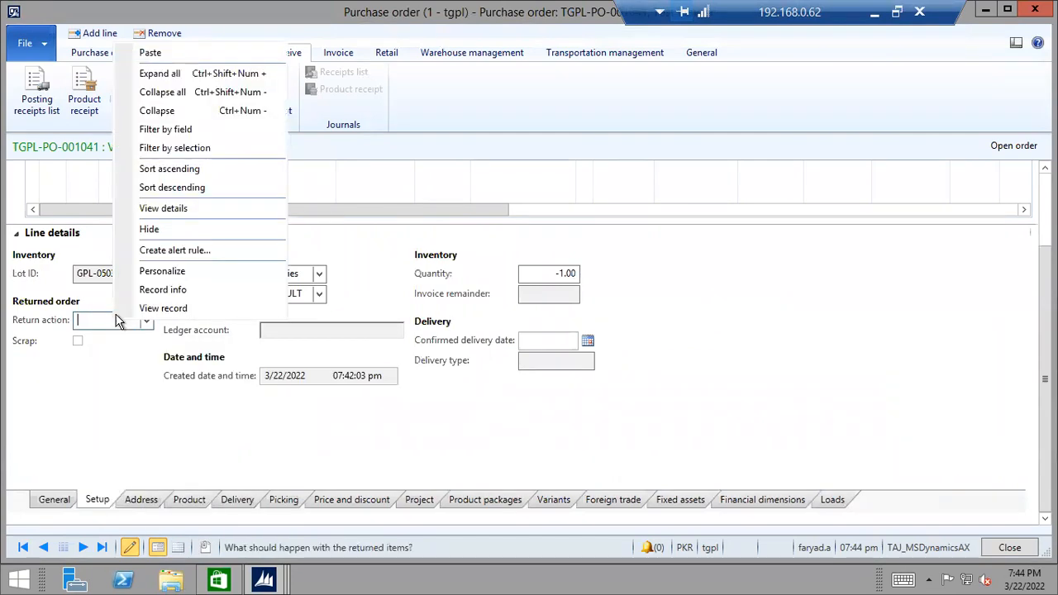
click(143, 217)
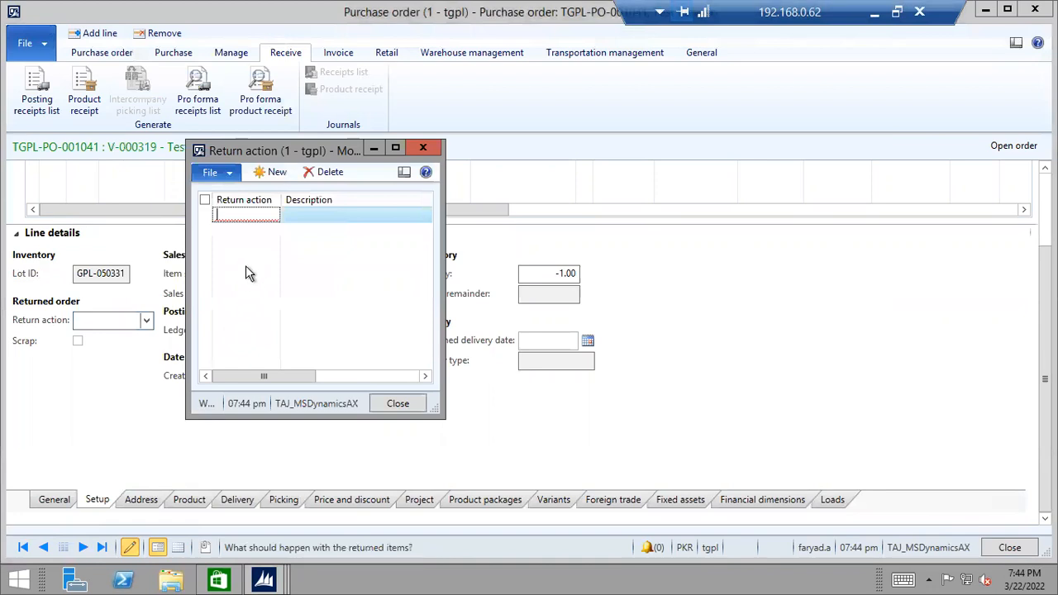
text(Faulty)
key(ctrl+s)
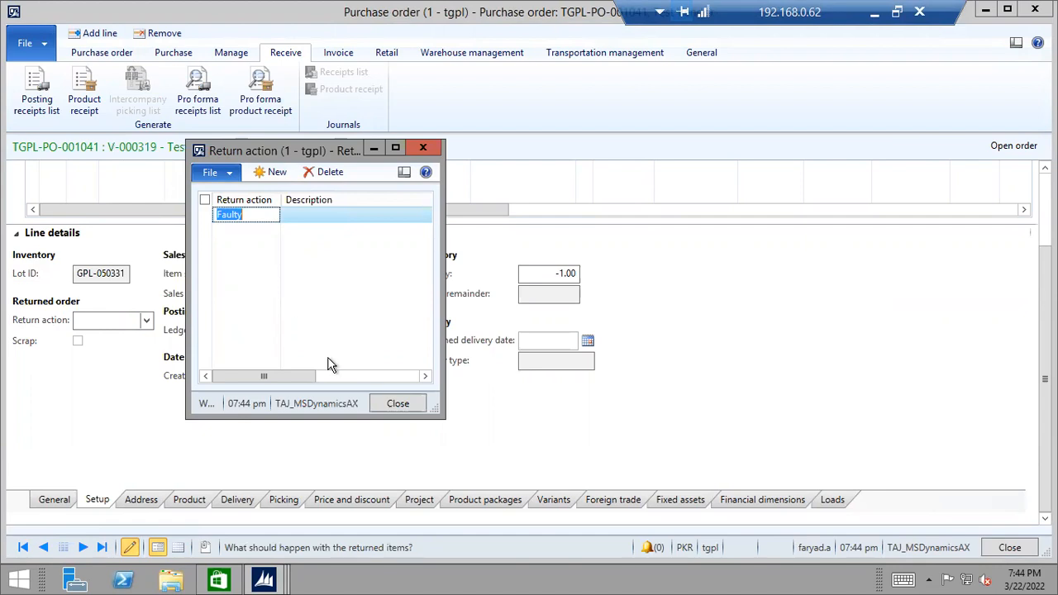
click(382, 400)
Assign Faulty as the laptop line's return action and go back to the line's general details.
click(146, 321)
click(112, 356)
click(51, 499)
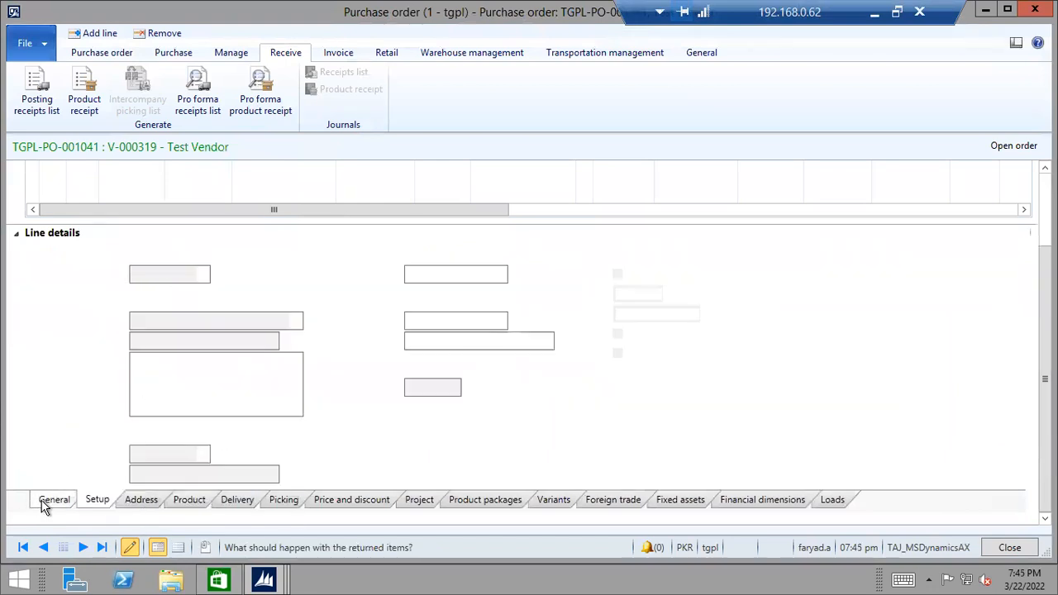
Post the returned order's product receipt with number 21 after reviewing its lines.
click(84, 91)
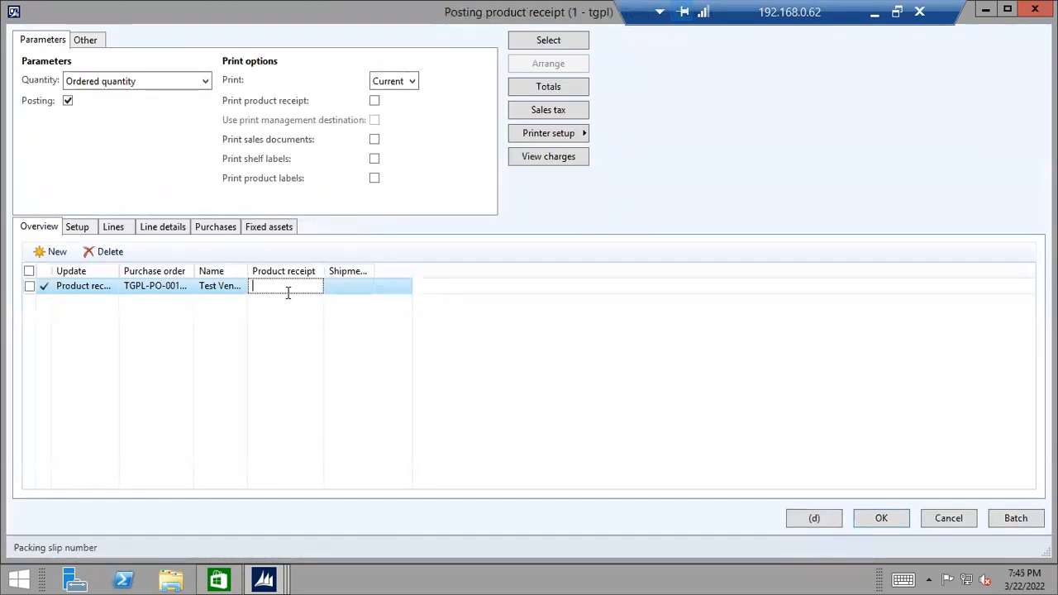
click(286, 286)
text(21)
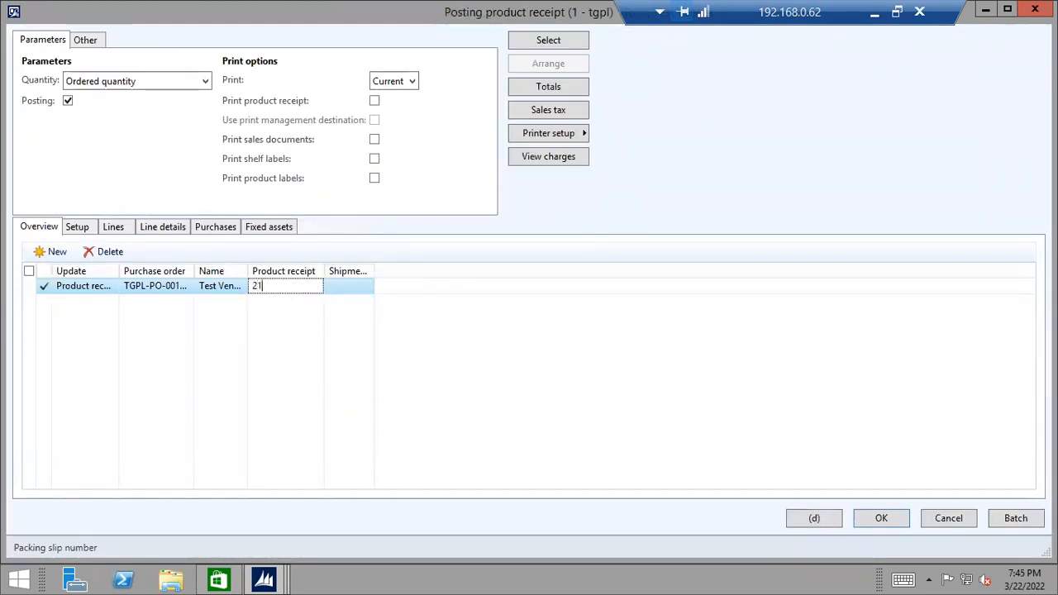
click(111, 228)
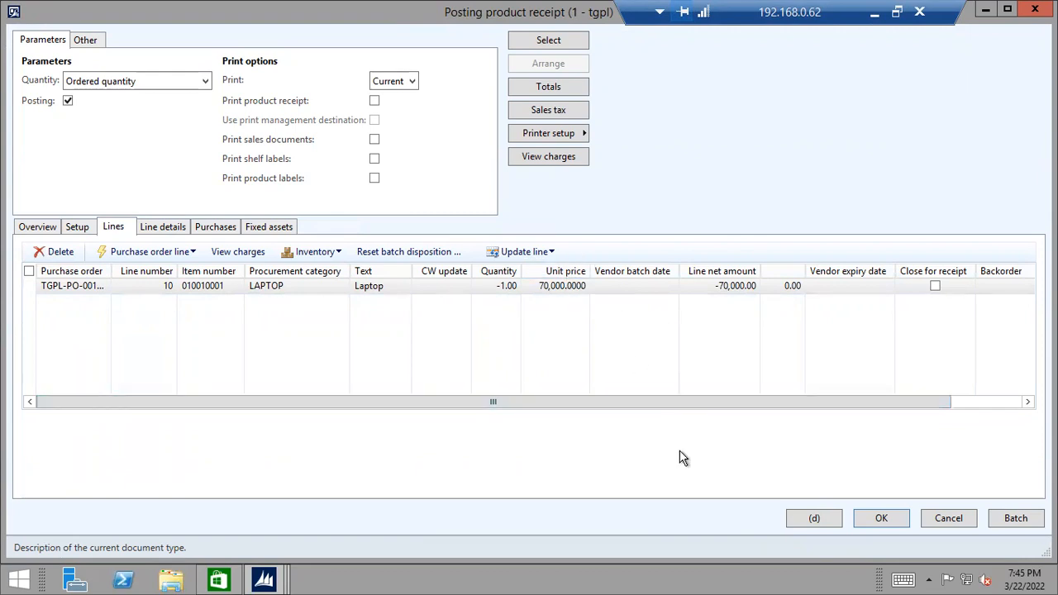
click(884, 518)
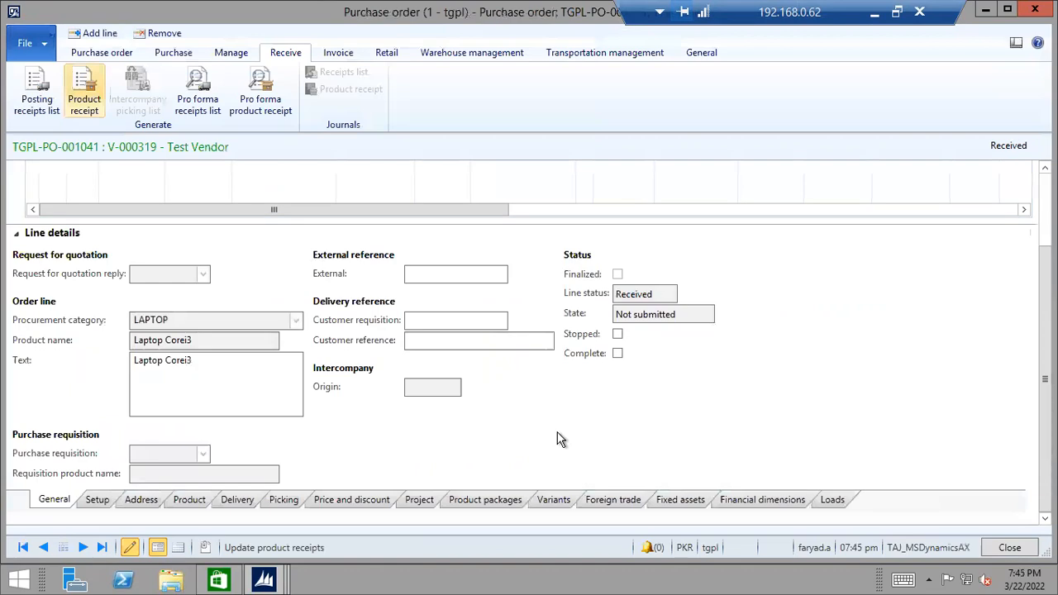
Post the returned order's vendor invoice with number 21 and refresh the list of all purchase orders.
click(335, 52)
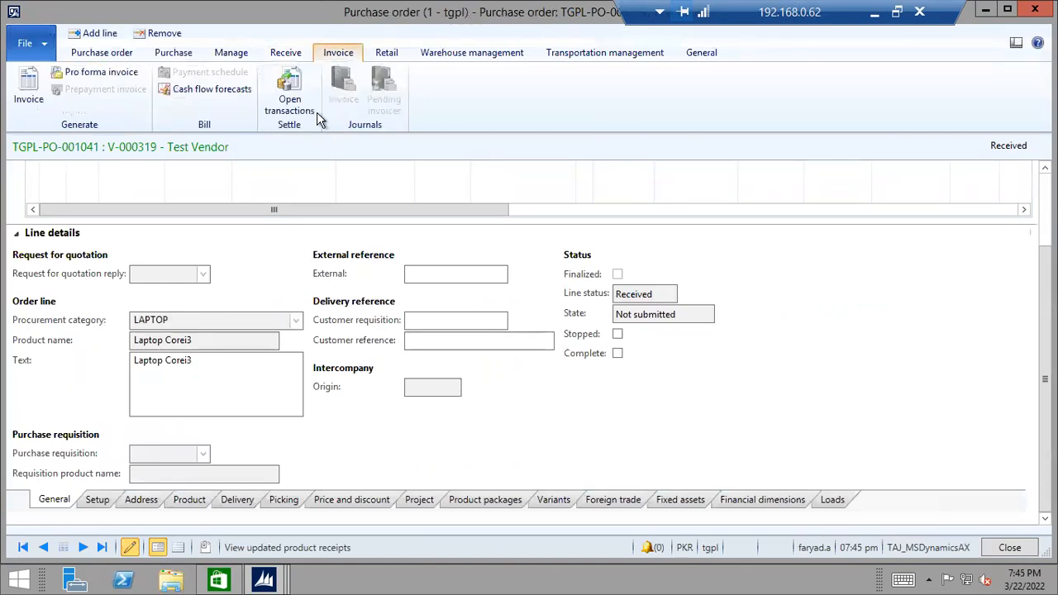
click(29, 80)
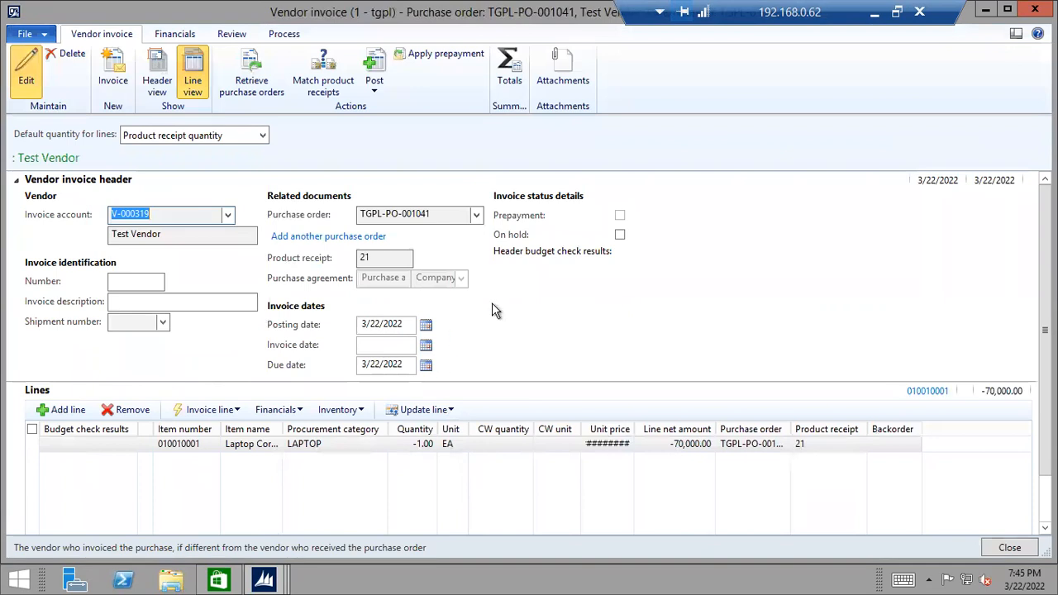
click(149, 279)
text(21)
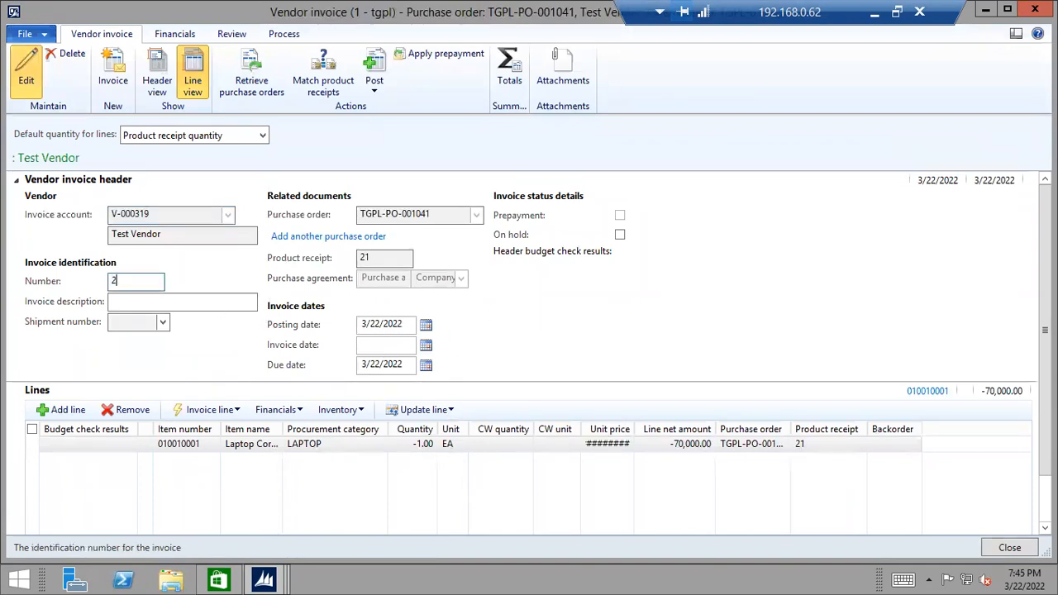
key(Tab)
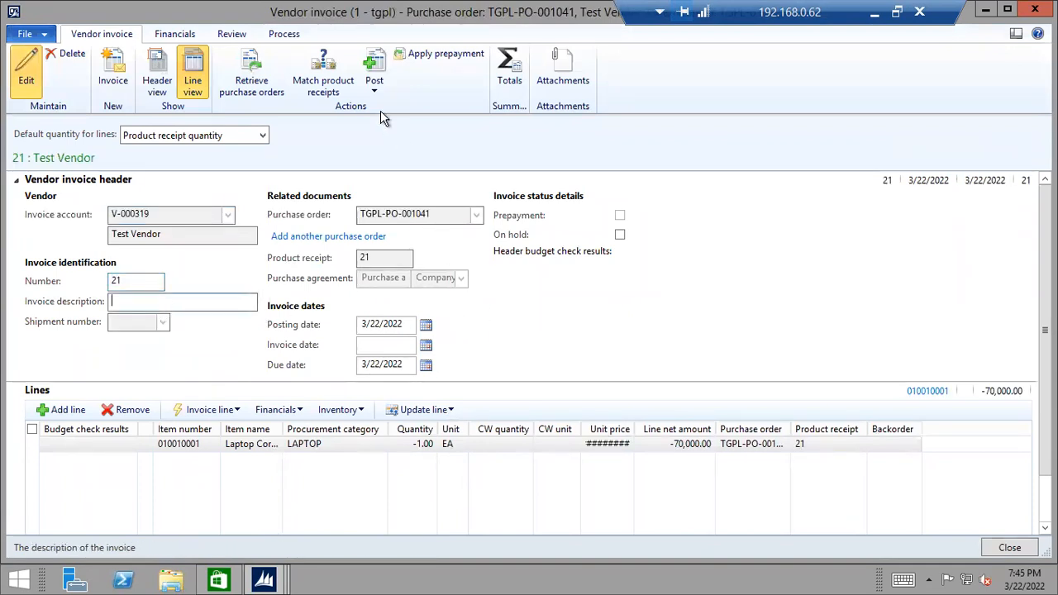
click(374, 70)
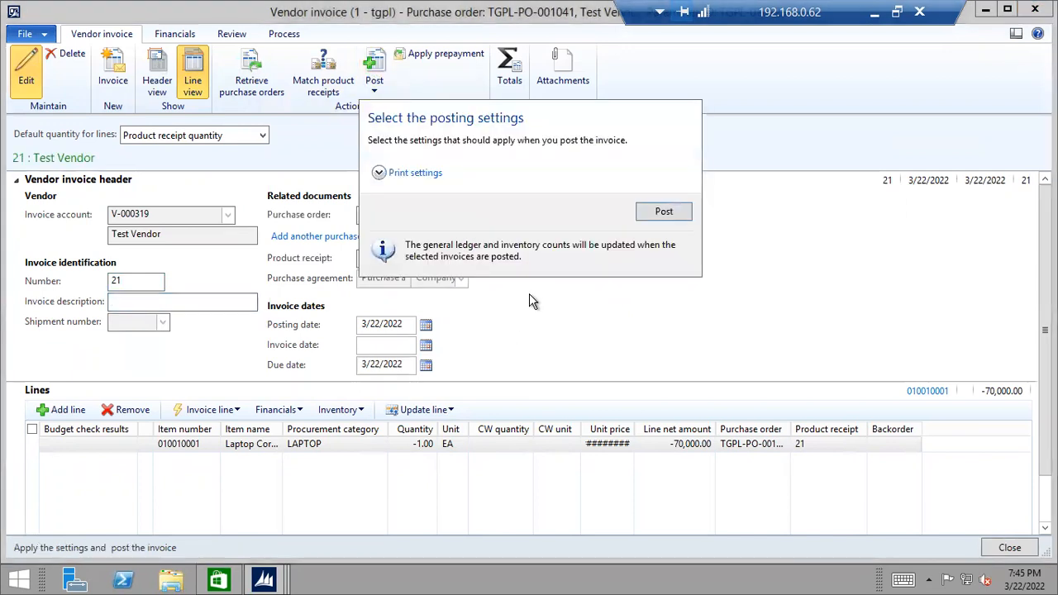
click(662, 213)
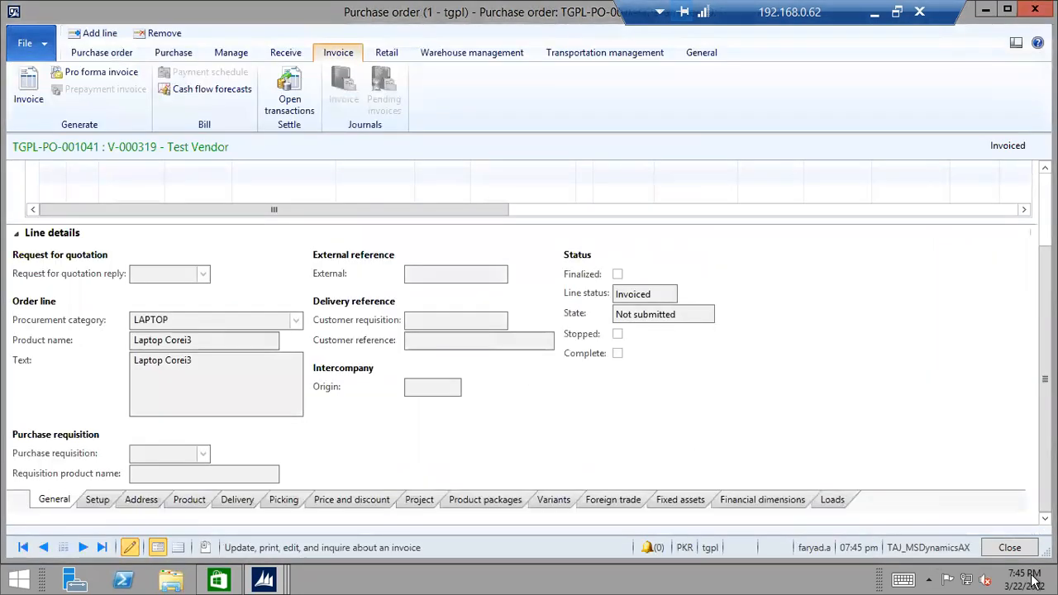
click(1009, 548)
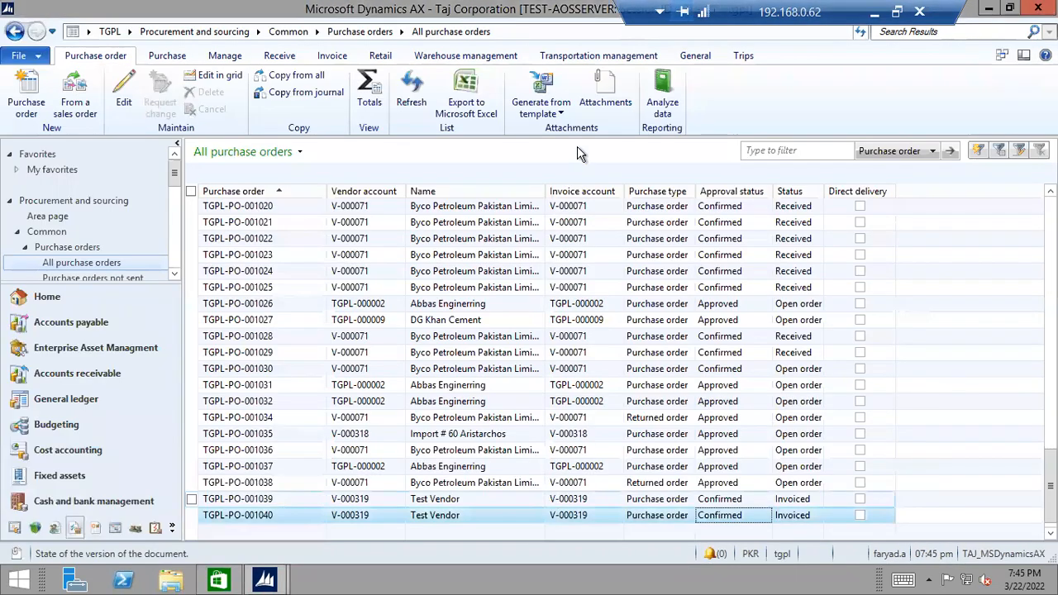
click(411, 91)
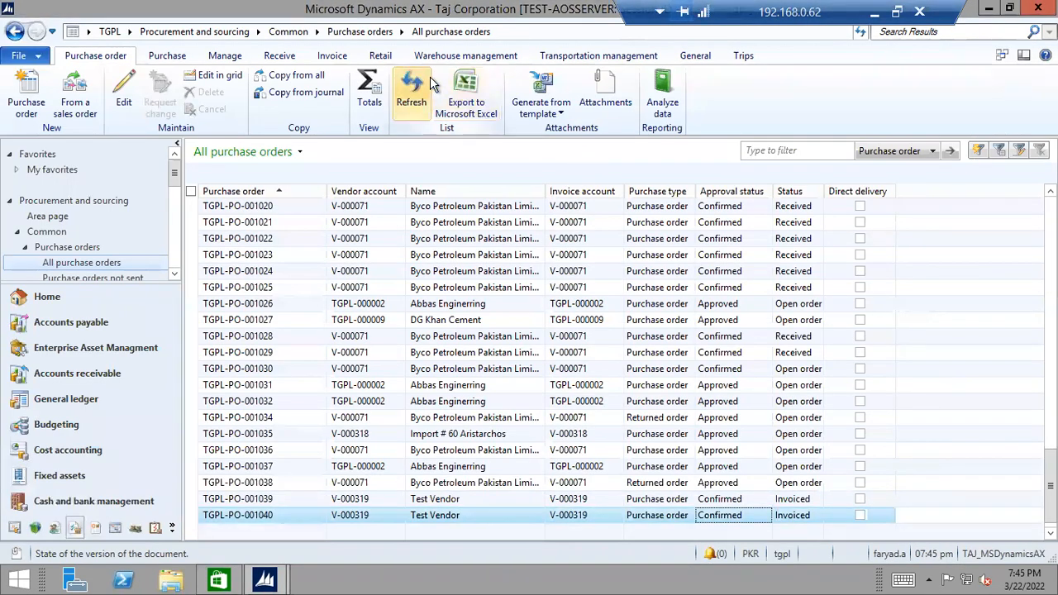
From the first Test Vendor order in the list, open the vendor's details, check its balance and list its open transactions.
right_click(563, 499)
click(607, 416)
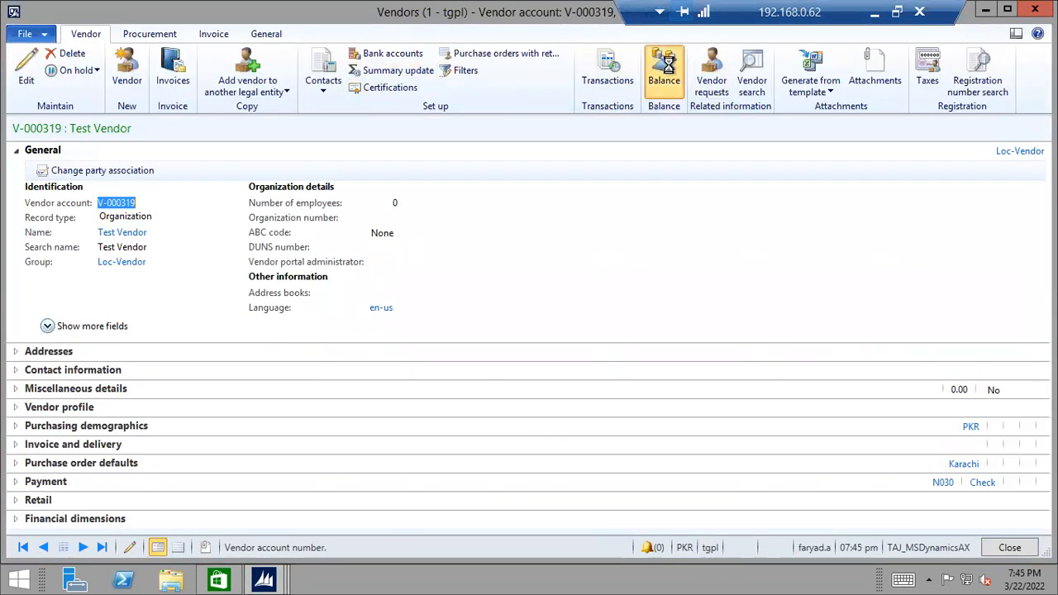
click(663, 73)
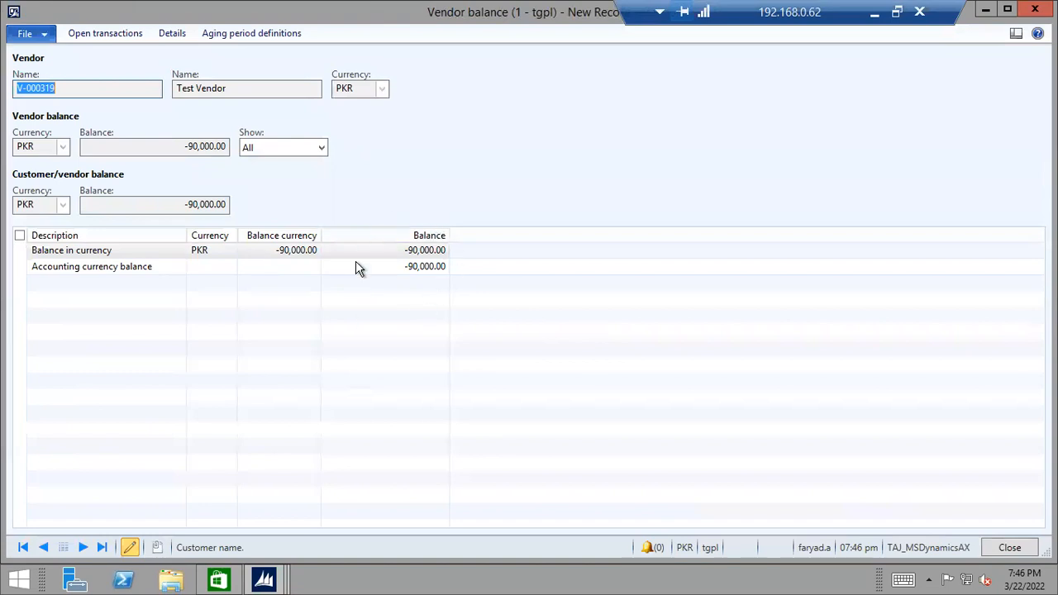
click(106, 36)
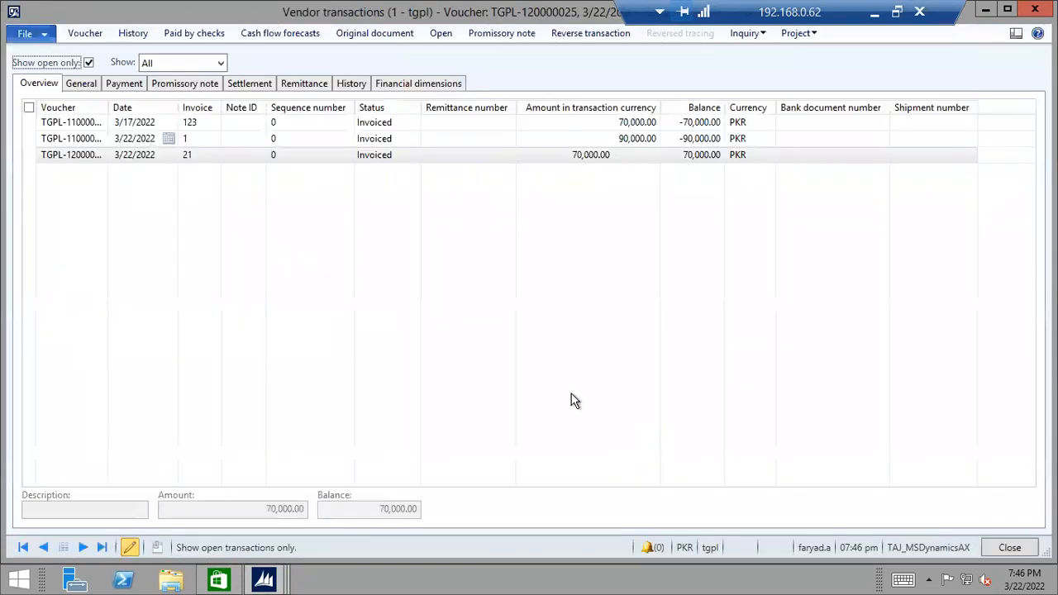
Compare the open transactions for invoices 123, 1 and 21, and return to the purchase order list.
click(633, 124)
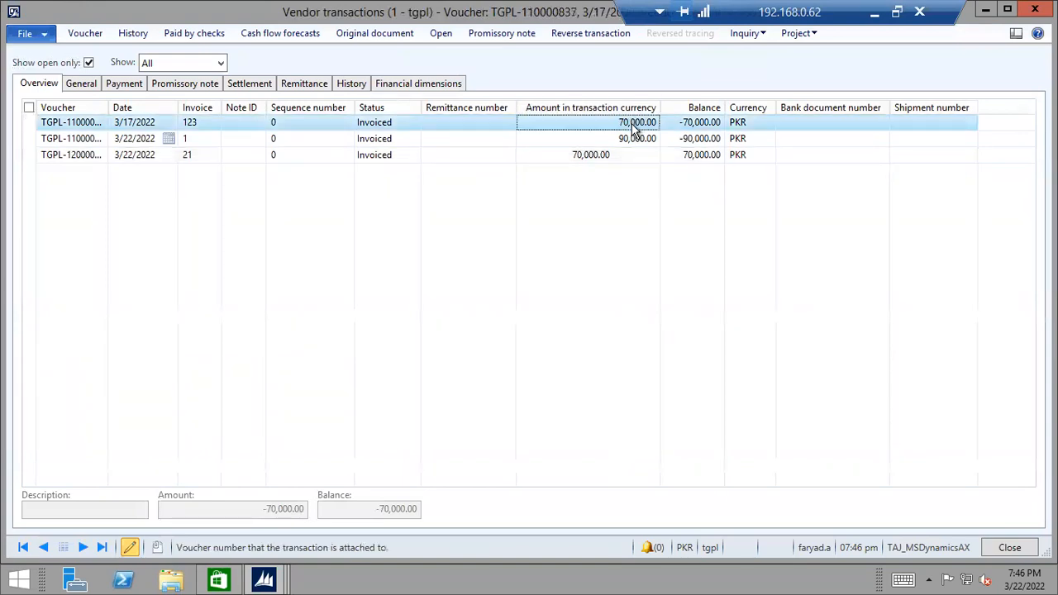
click(586, 155)
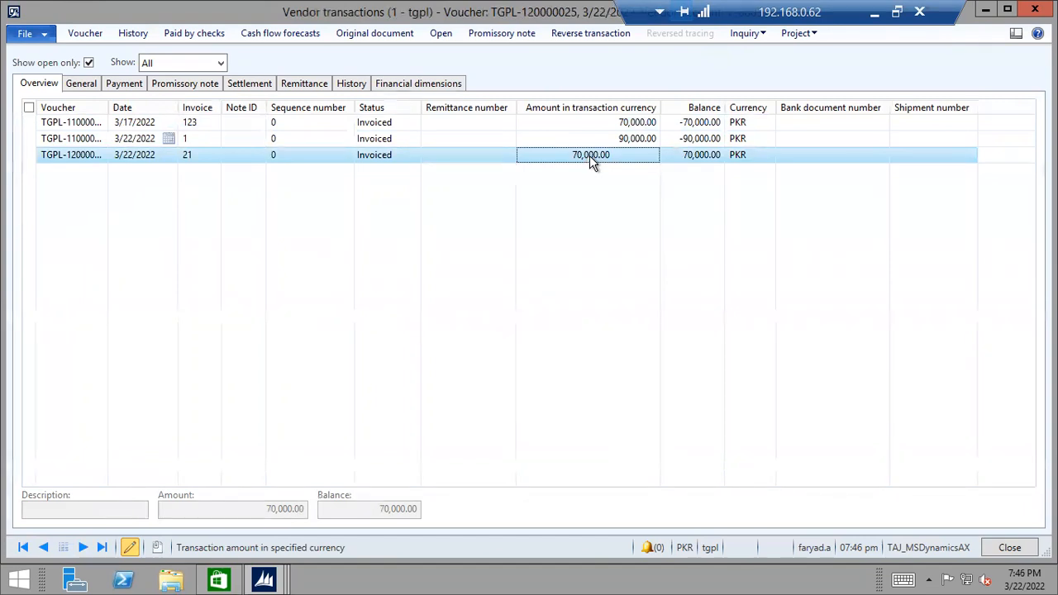
click(196, 139)
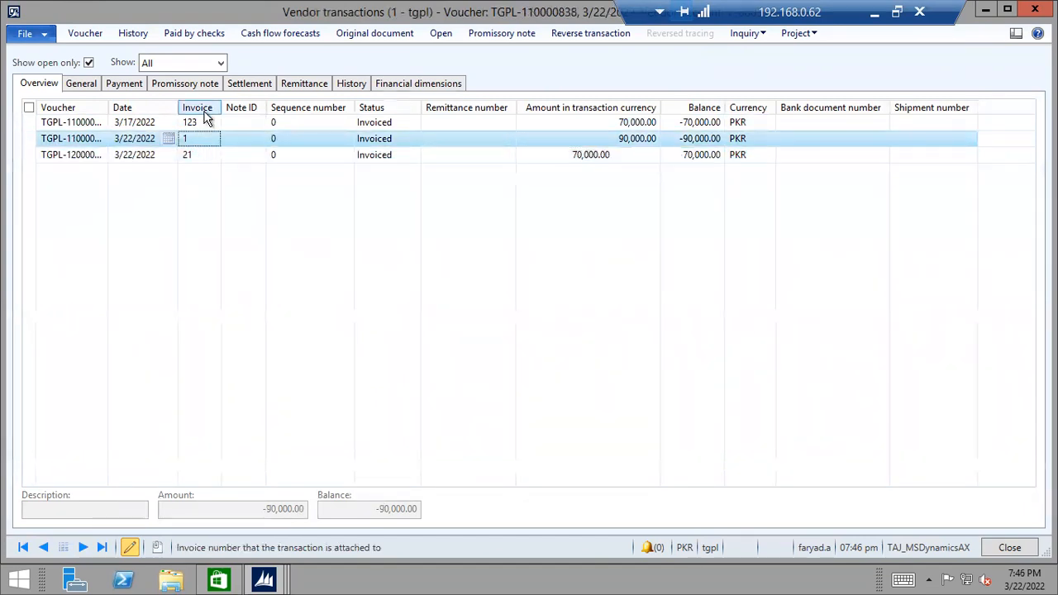
click(201, 122)
click(198, 139)
click(1010, 548)
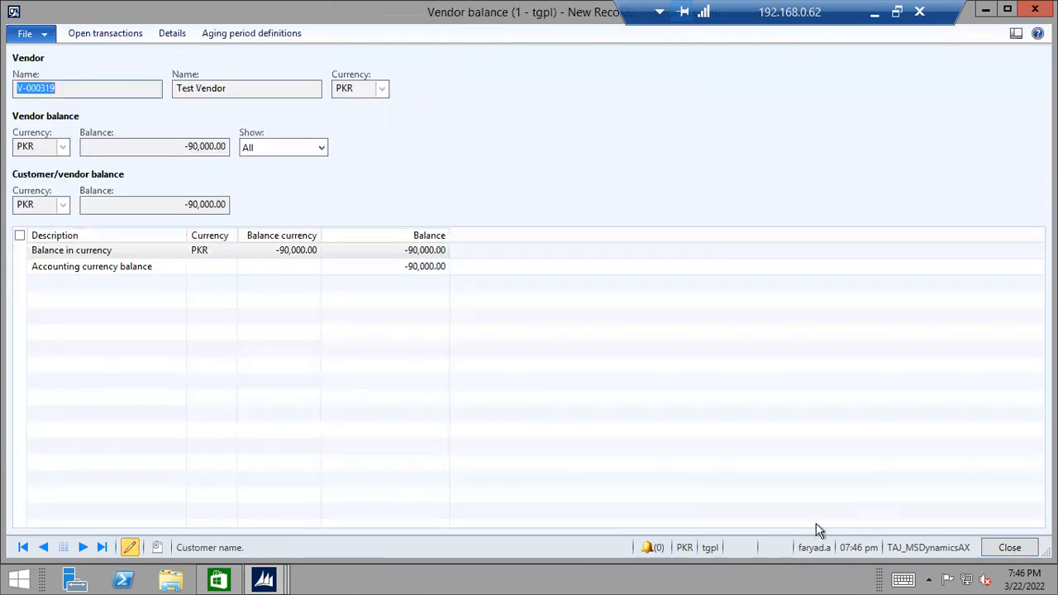
click(1018, 549)
click(1006, 548)
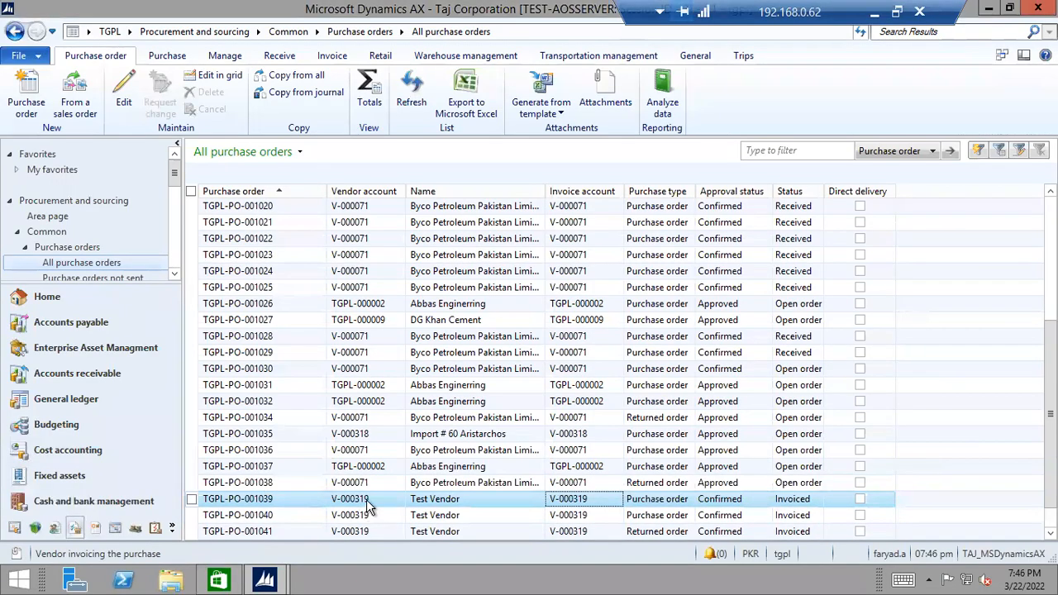
Open the inventory transactions of the Laptop Corei3 item from the first Test Vendor order.
click(366, 499)
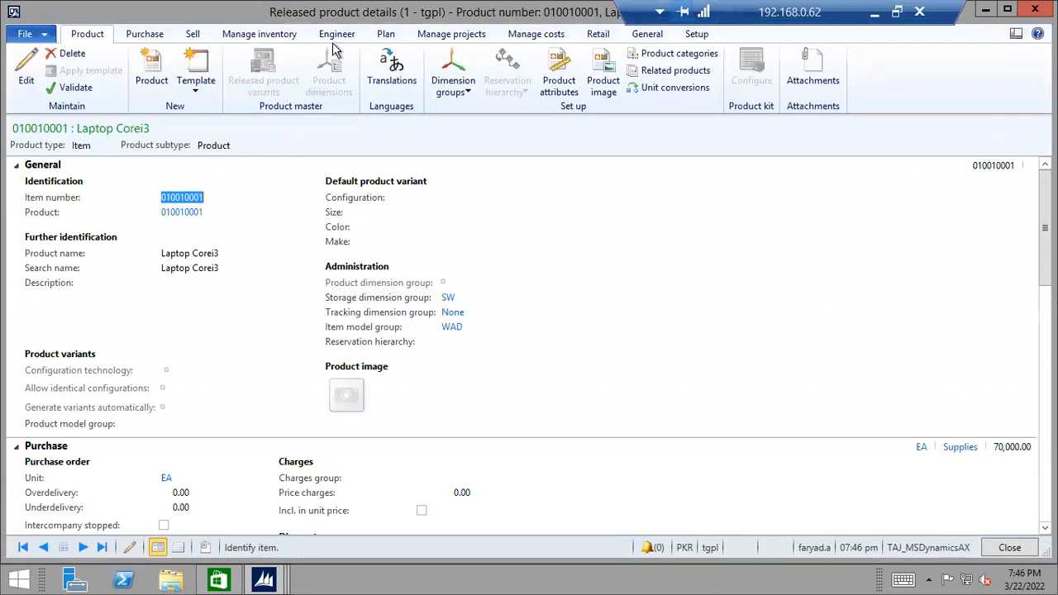
click(268, 33)
click(86, 98)
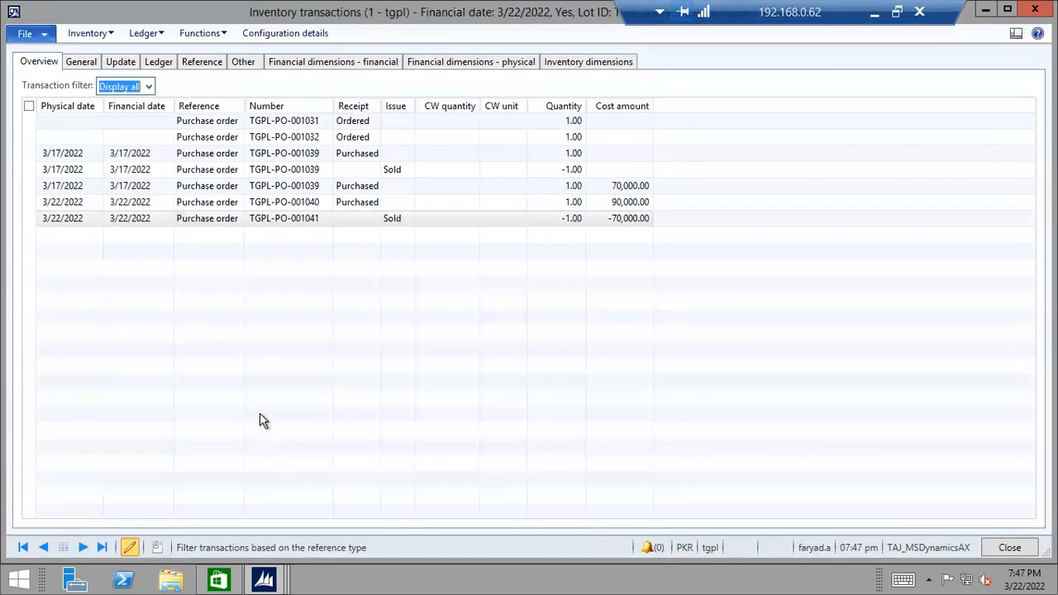
Compare the cost amount of the original laptop purchase of 3/17/2022 with that of the returned order's Sold transaction.
click(347, 188)
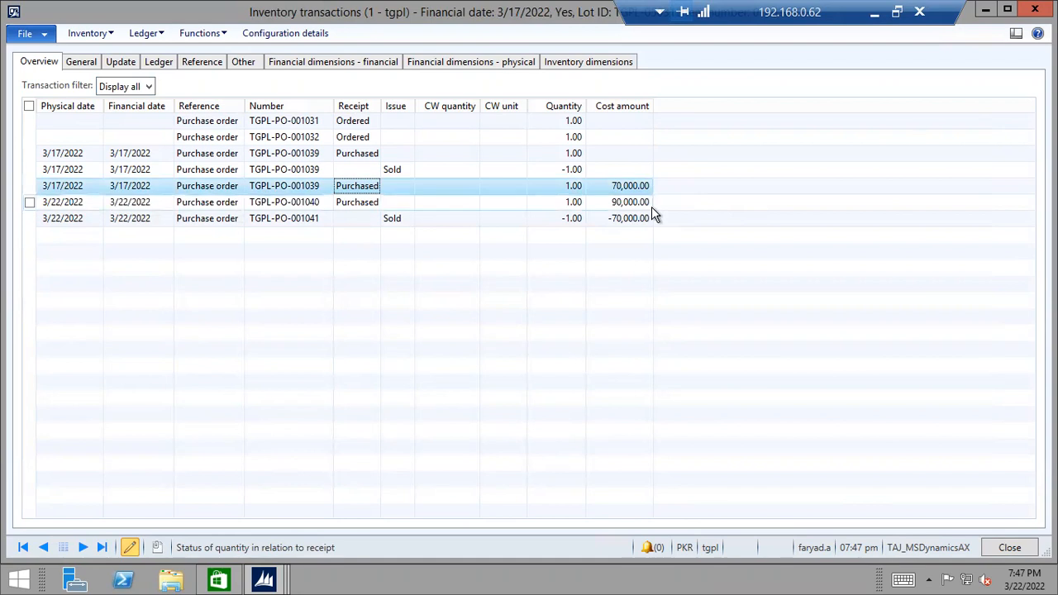
click(306, 221)
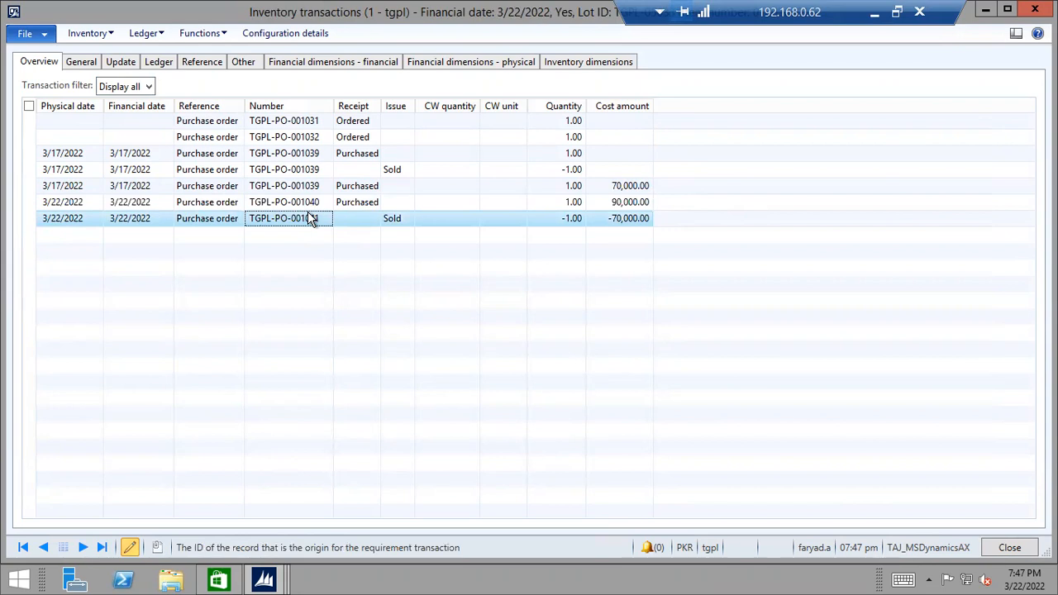
click(616, 218)
click(611, 186)
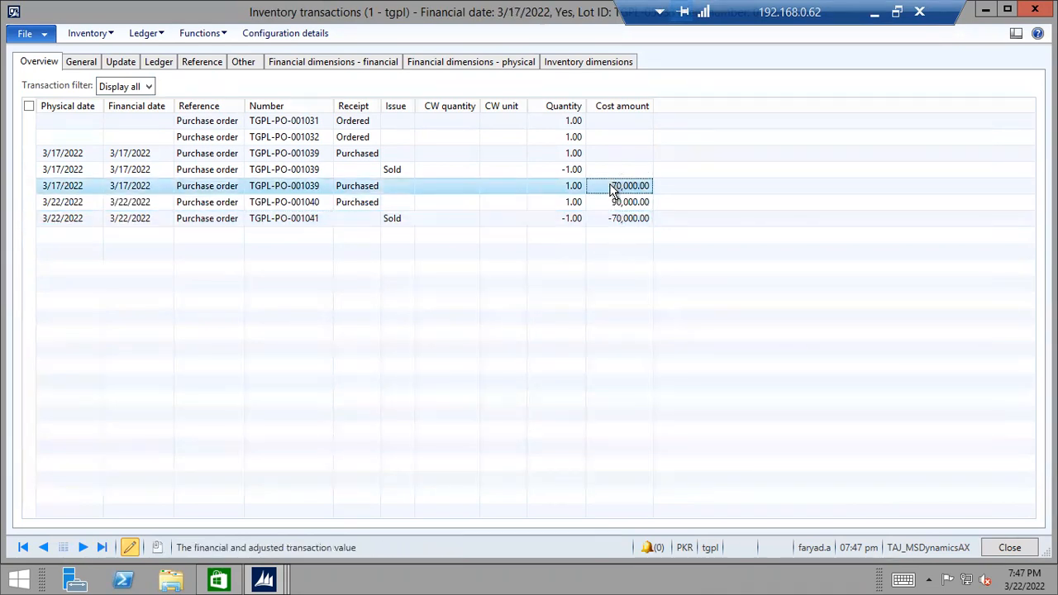
click(598, 217)
click(616, 187)
click(609, 219)
click(613, 187)
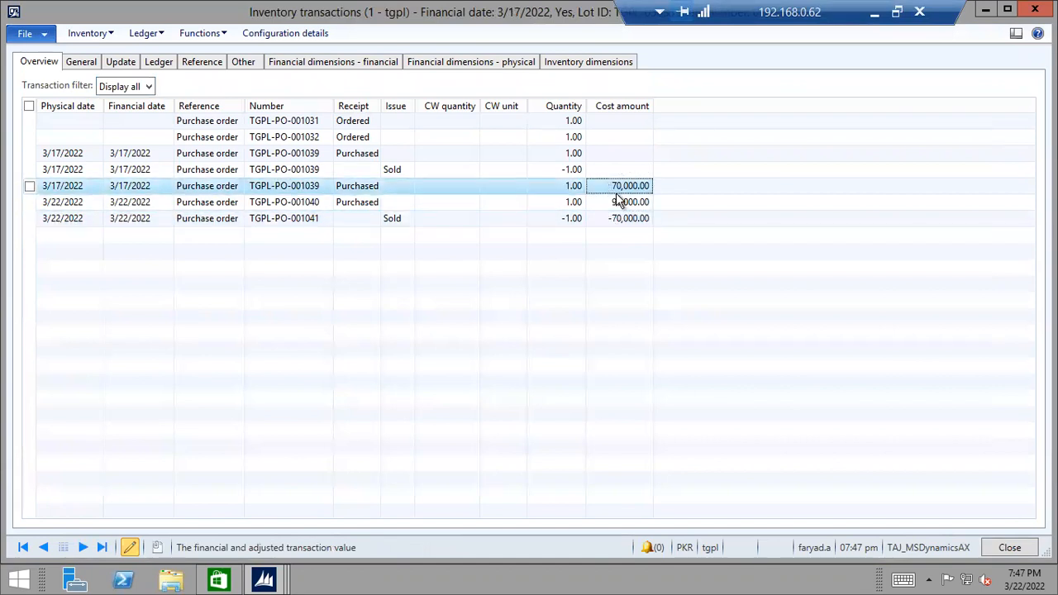
click(611, 216)
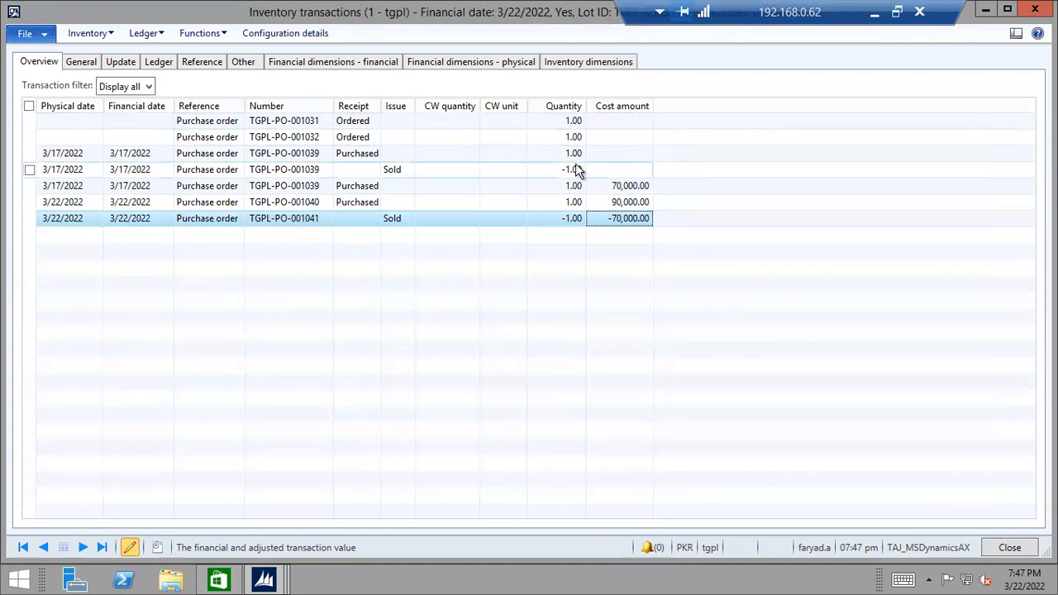
Display the Site and Warehouse dimensions in the laptop's inventory transactions and save this display setup.
click(87, 33)
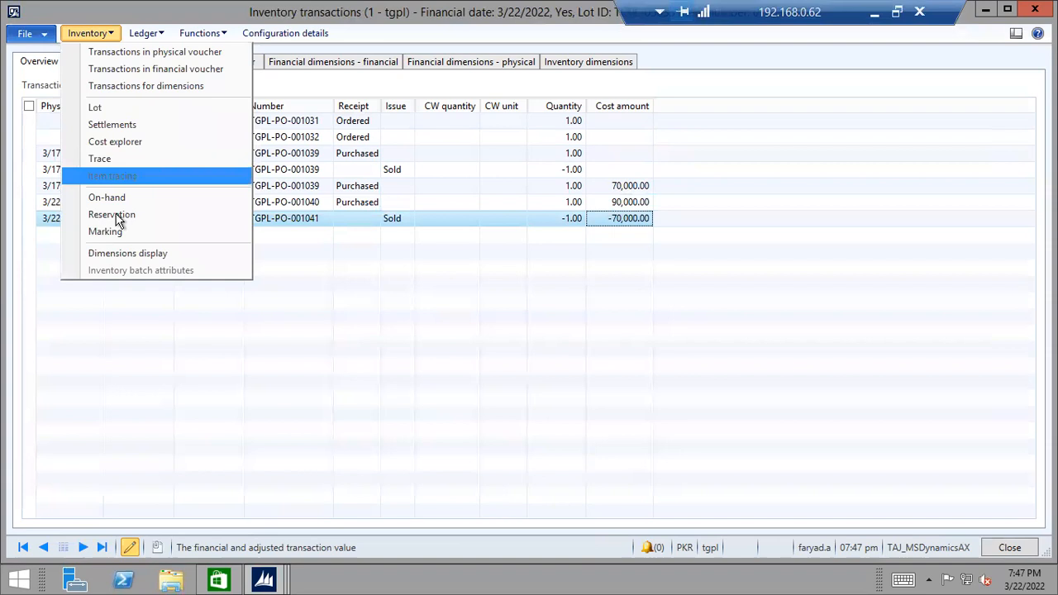
click(120, 254)
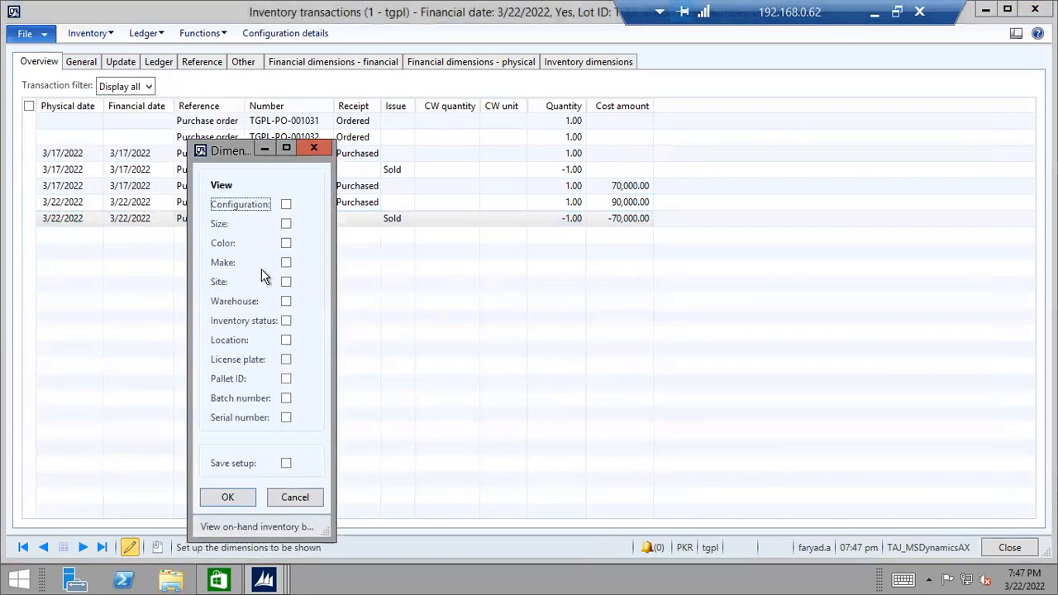
click(286, 282)
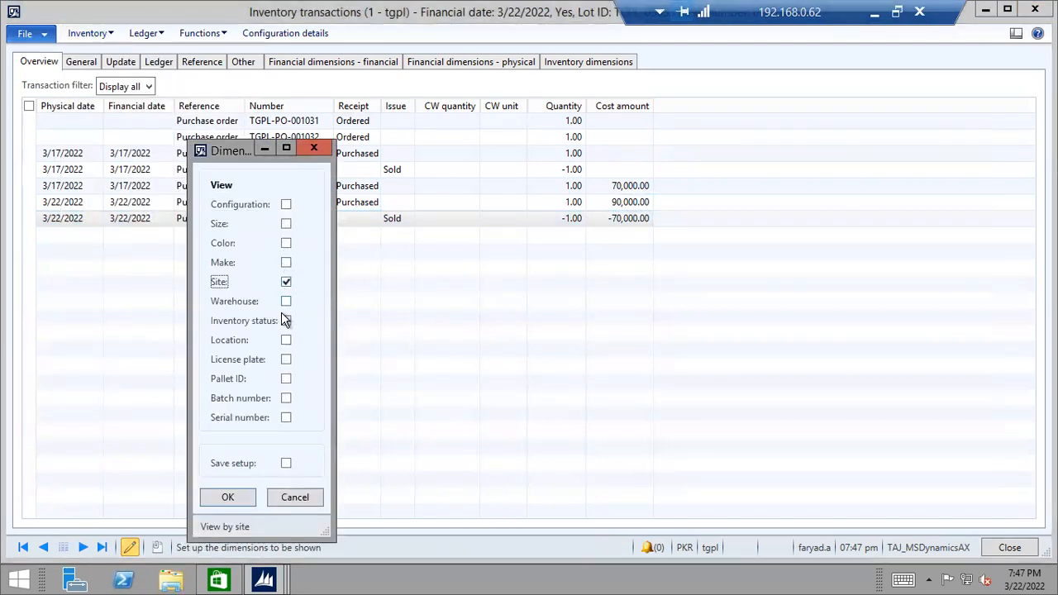
click(286, 303)
click(281, 463)
click(227, 496)
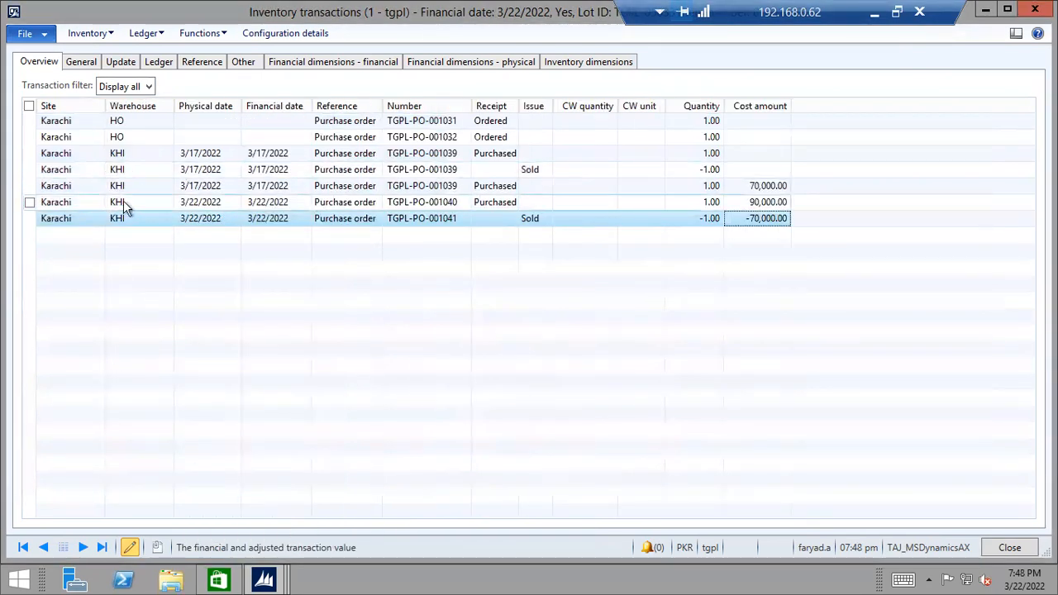
Examine the laptop's purchased and sold transactions with their site and warehouse, and close the transactions and product details.
click(504, 186)
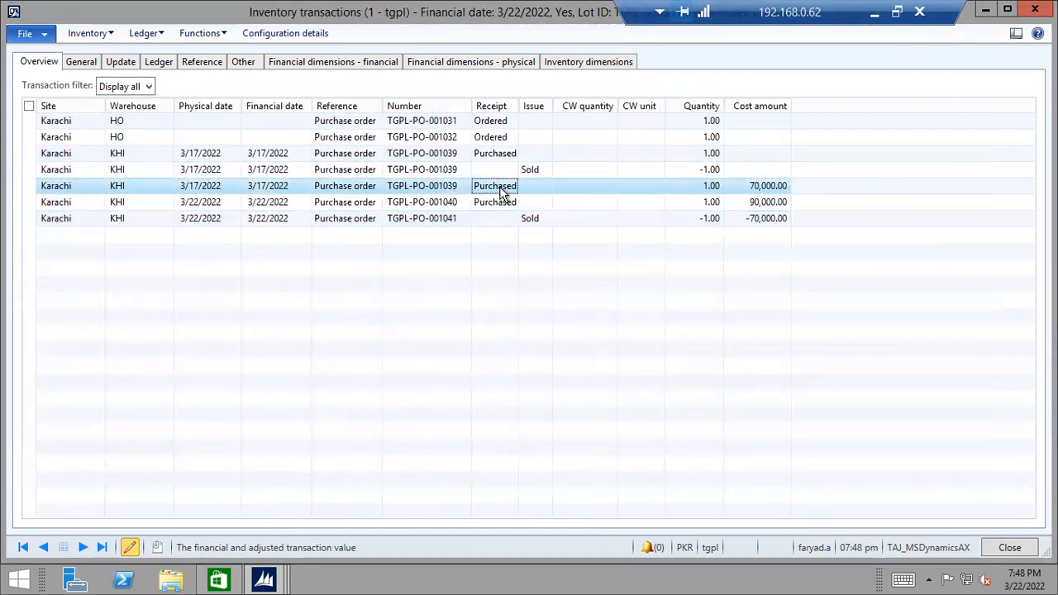
click(570, 170)
click(596, 220)
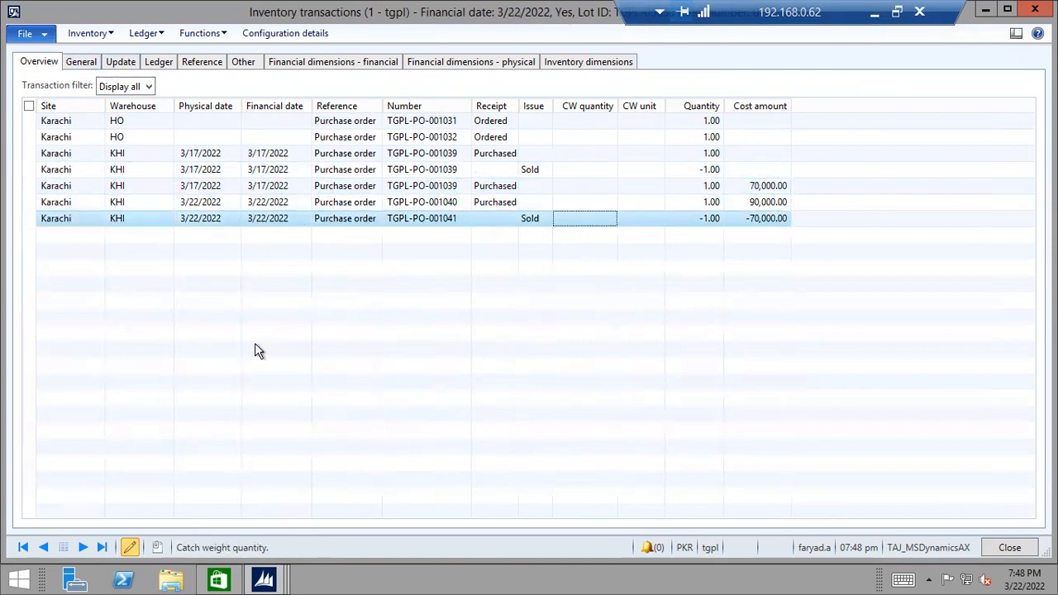
click(428, 219)
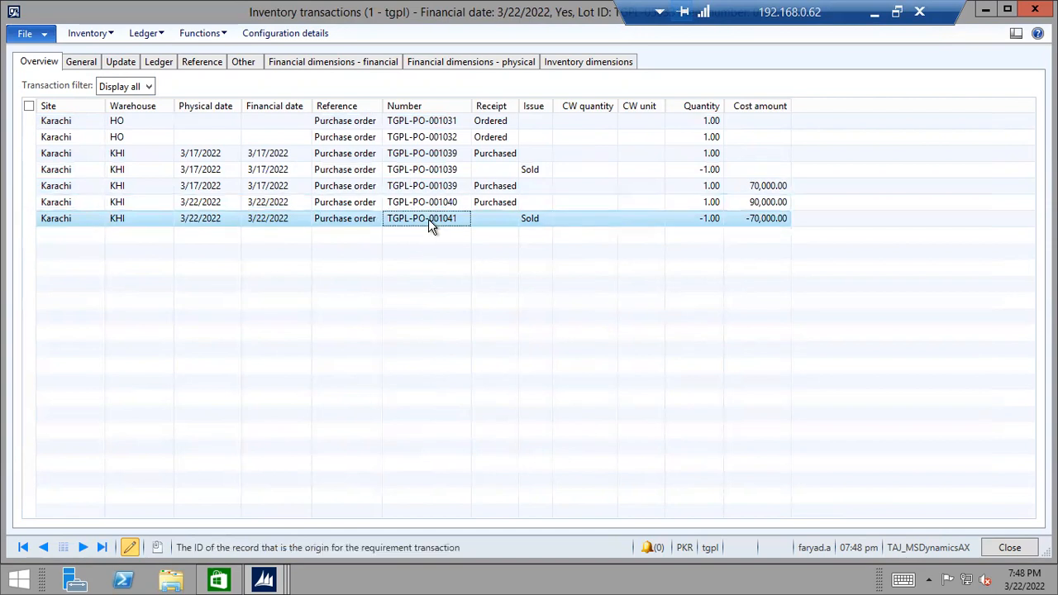
click(1004, 547)
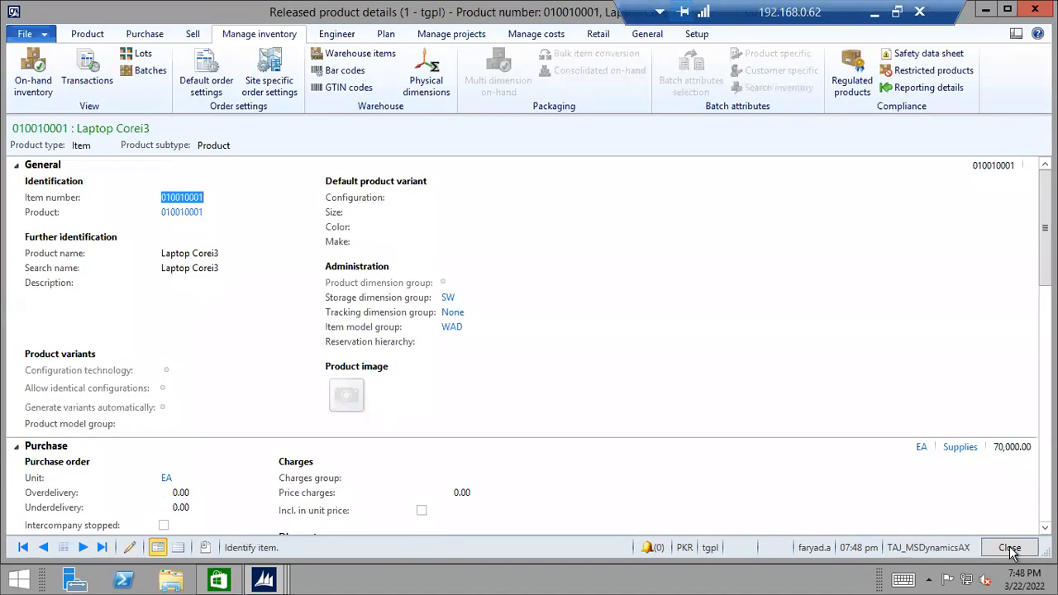
key(Escape)
click(1008, 547)
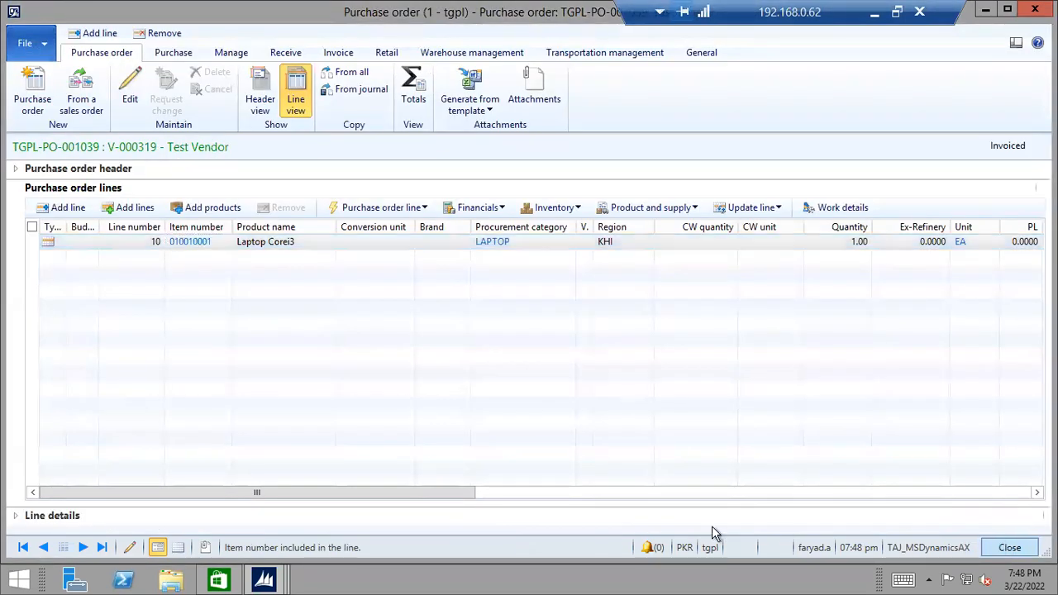
Refresh the purchase order list, select Test Vendor's returned order and look through its available purchase, management and receiving actions.
click(411, 92)
click(657, 532)
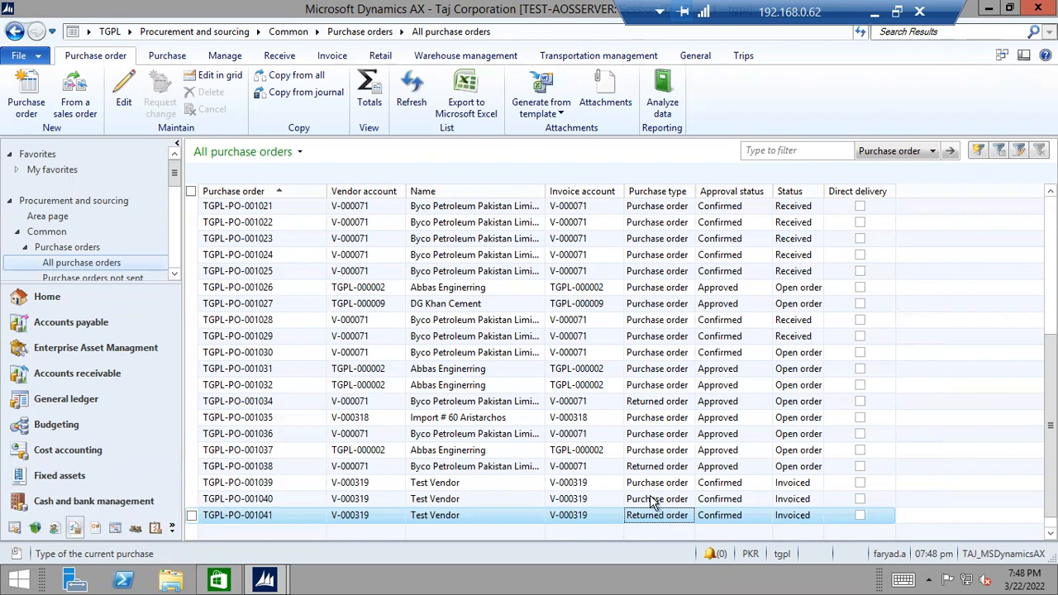
click(168, 61)
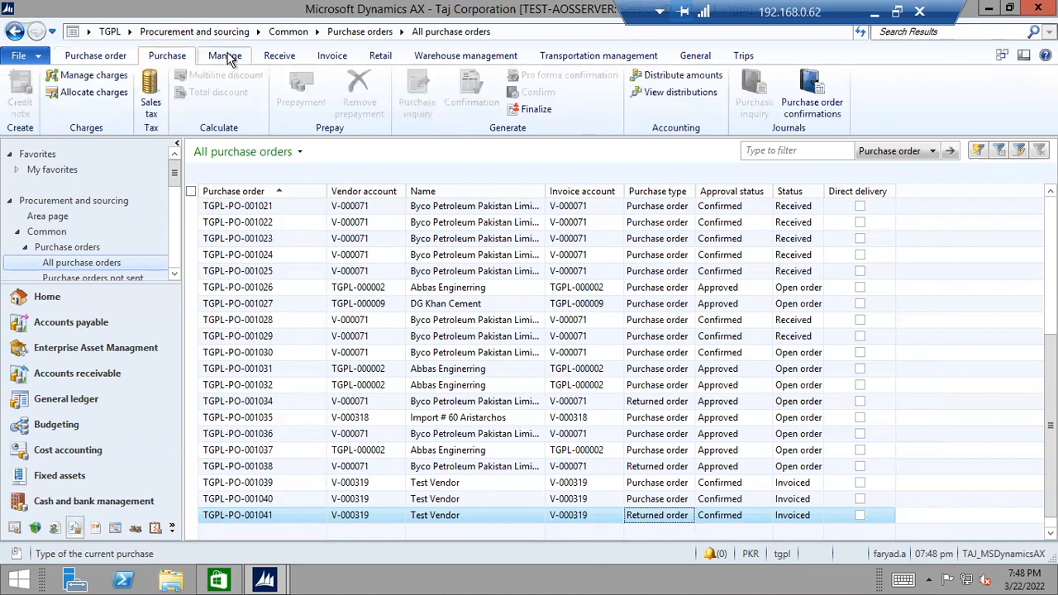
click(221, 62)
click(264, 60)
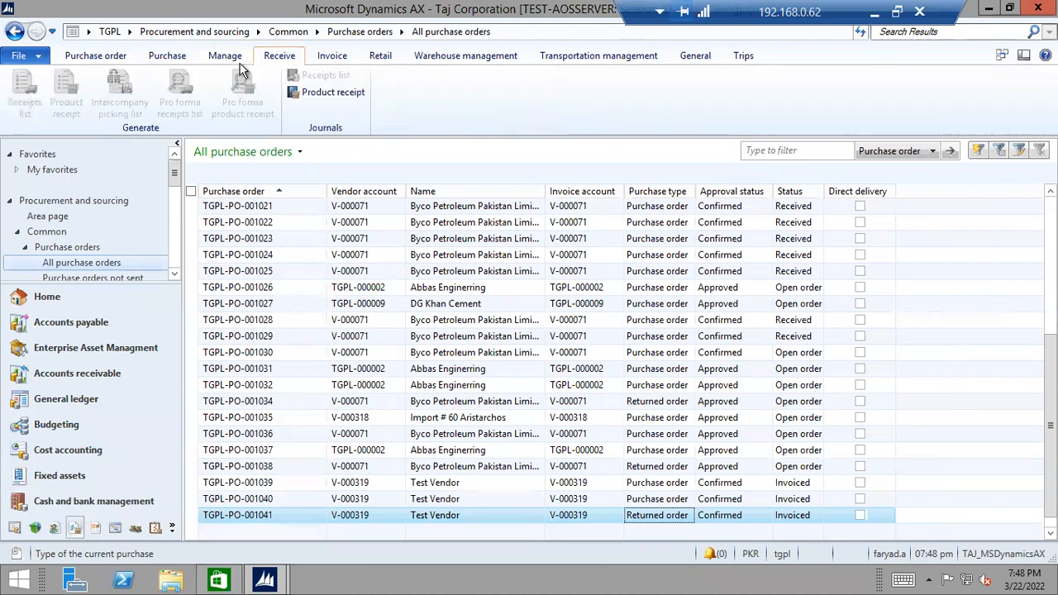
Switch to the AX Training Schedule workbook in Excel and review the topics under Module 3: Purchase process.
click(103, 56)
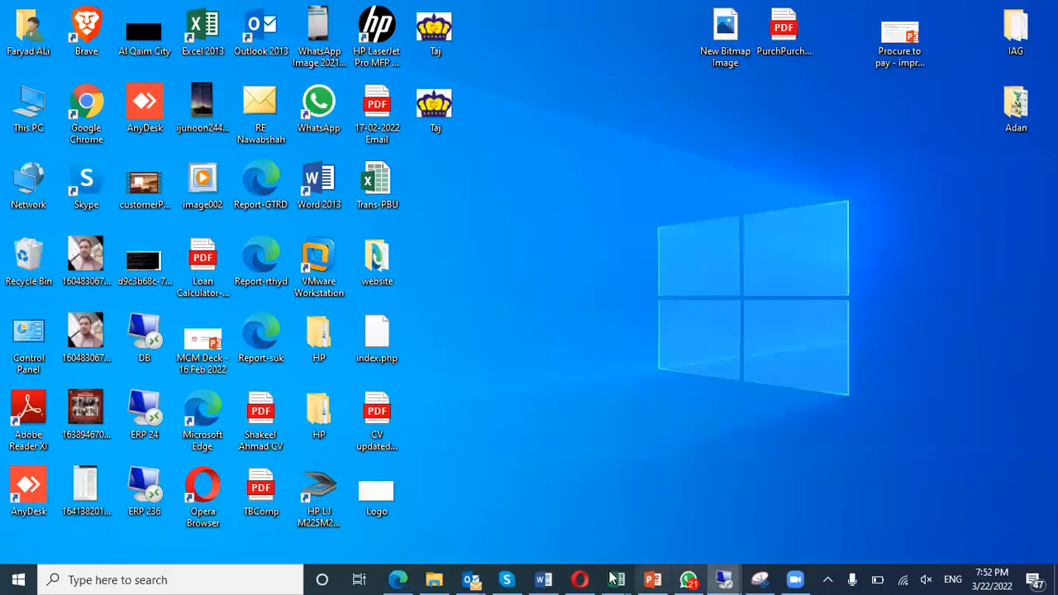
mouse_move(618, 578)
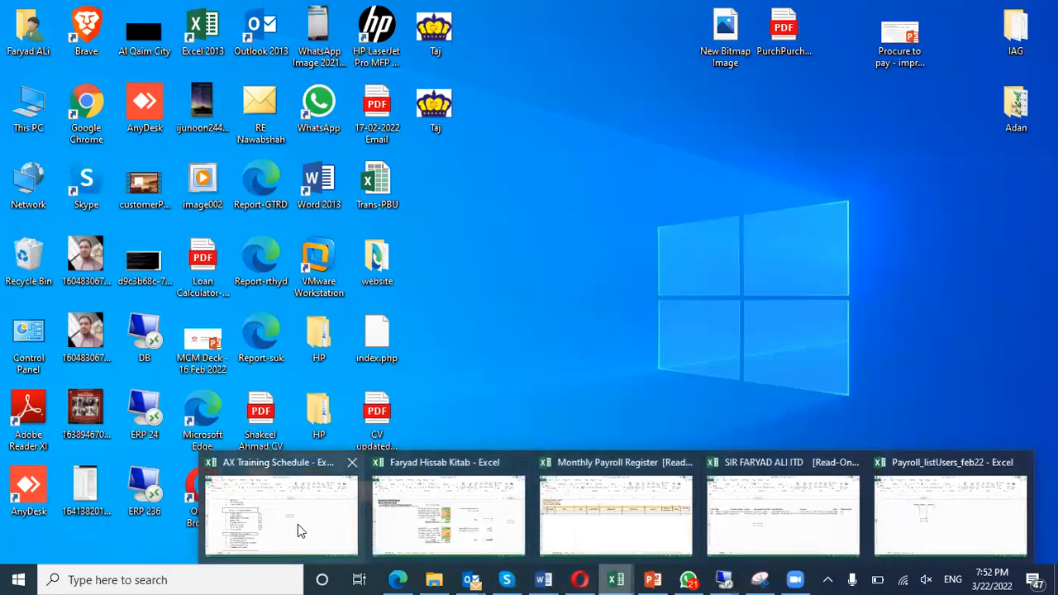
click(297, 524)
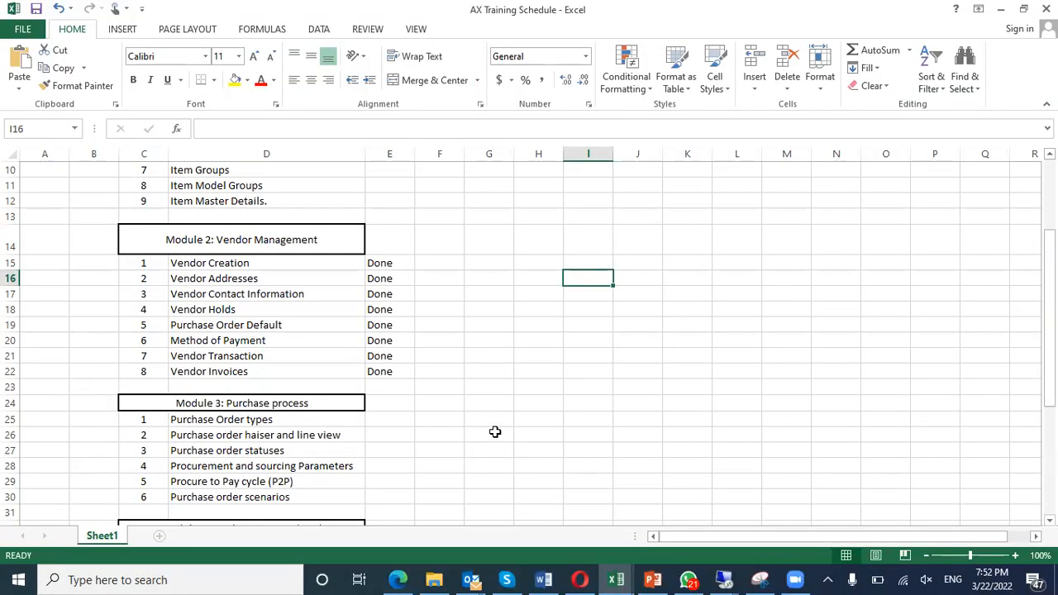
scroll(494, 430, down, 1)
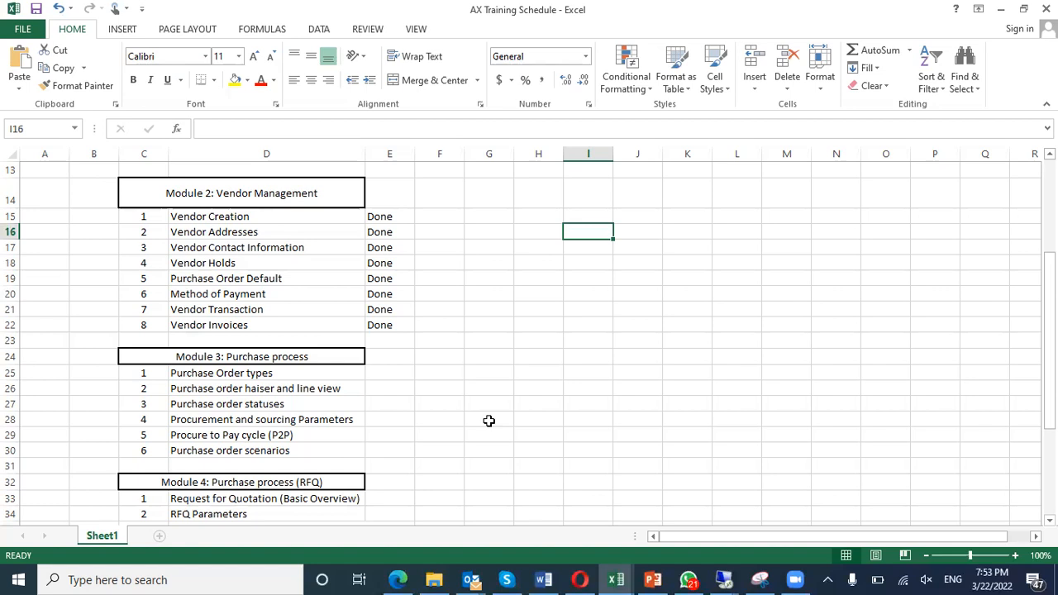
Switch back to Dynamics AX and compare Test Vendor's first purchase order with the vendor's returned order in the list.
click(723, 579)
click(964, 531)
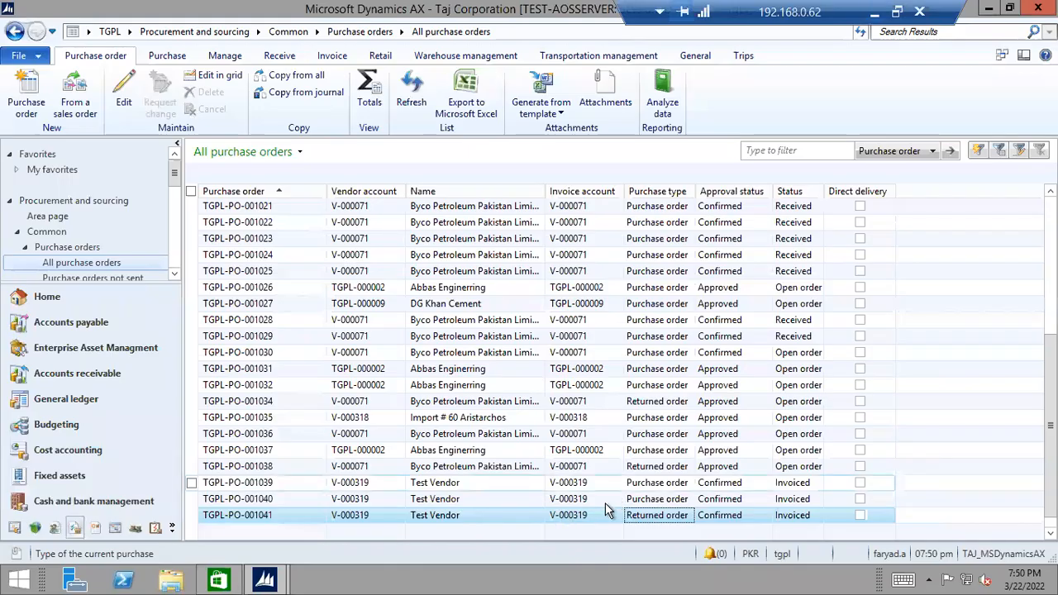
click(591, 487)
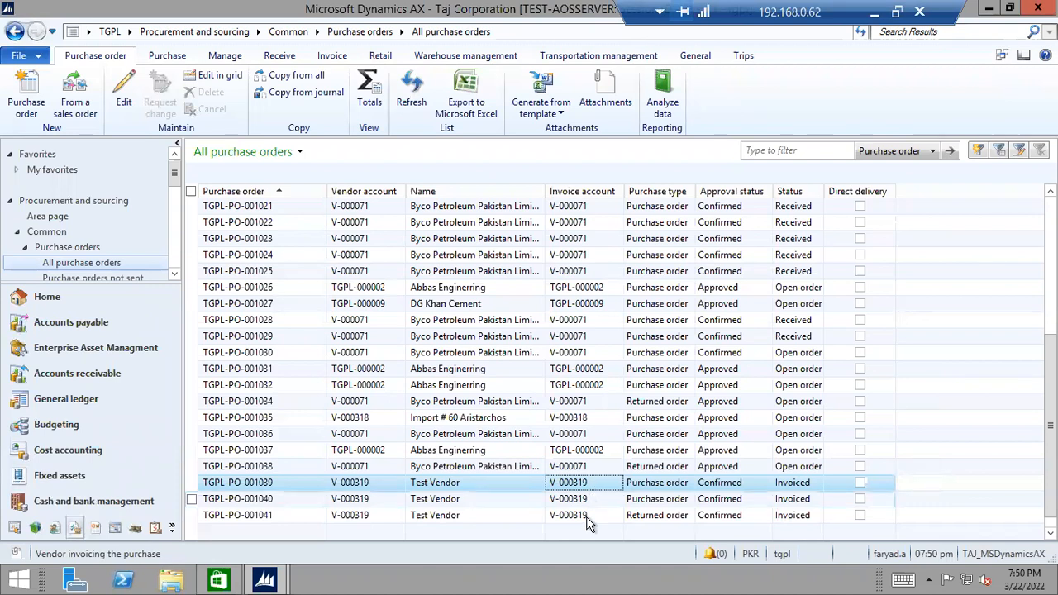
click(590, 513)
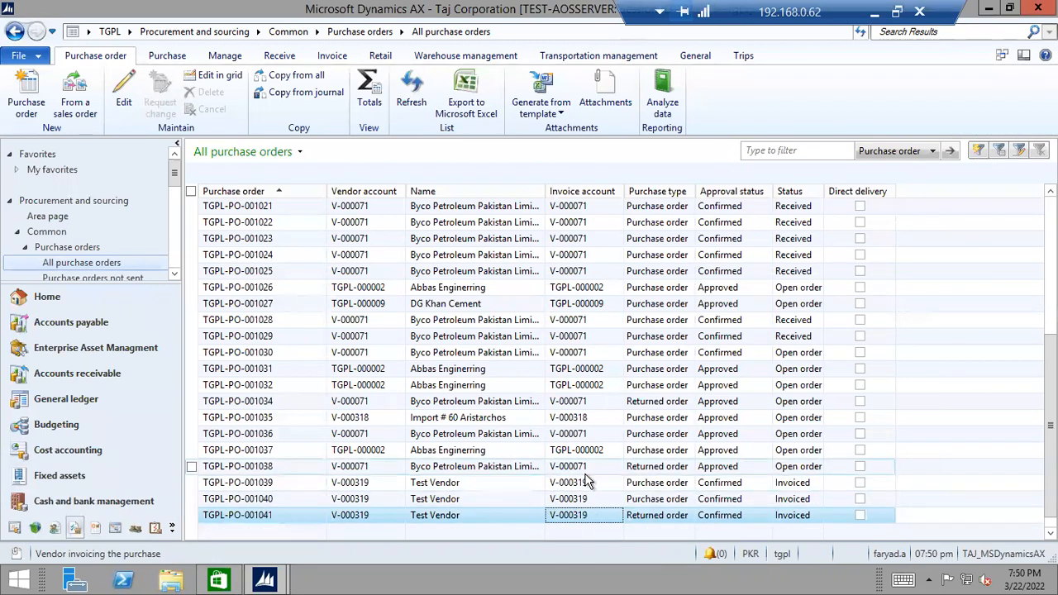
click(587, 483)
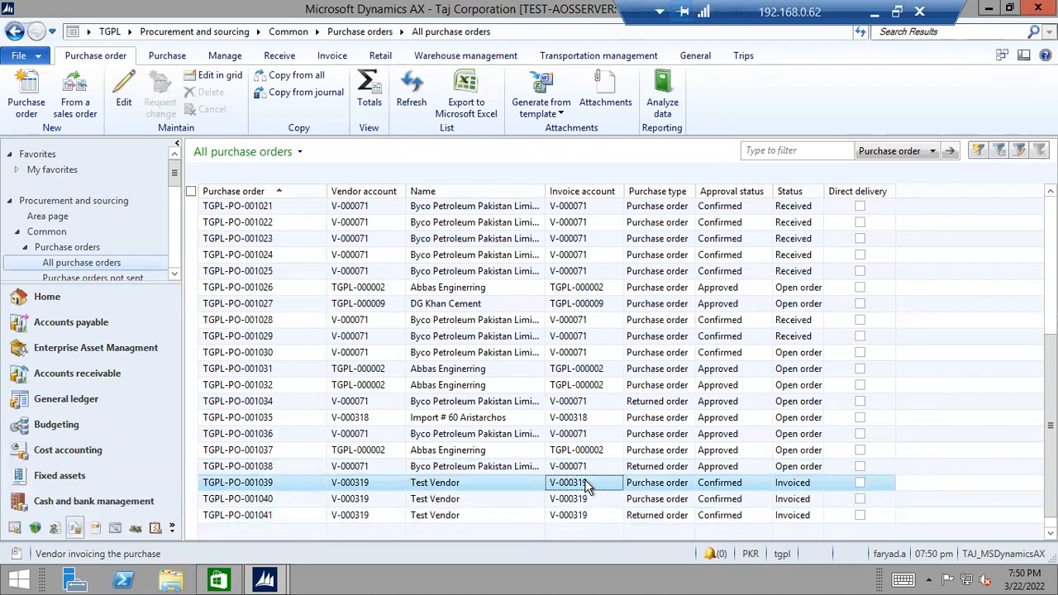
Check Test Vendor's balance from the returned order's invoice account, and revisit the vendor's first purchase order and returned order in the list.
click(581, 516)
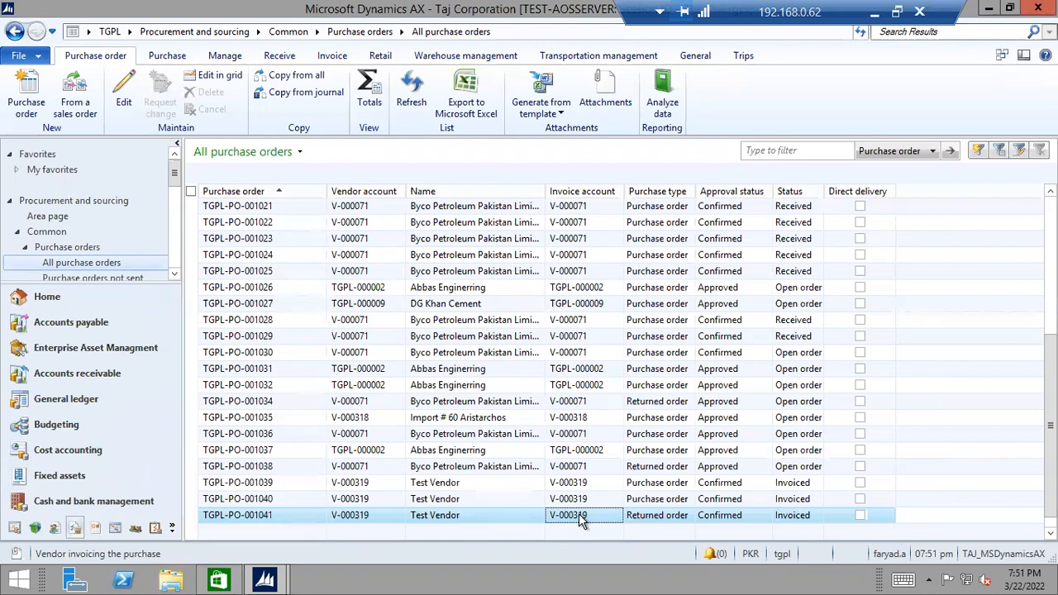
right_click(581, 517)
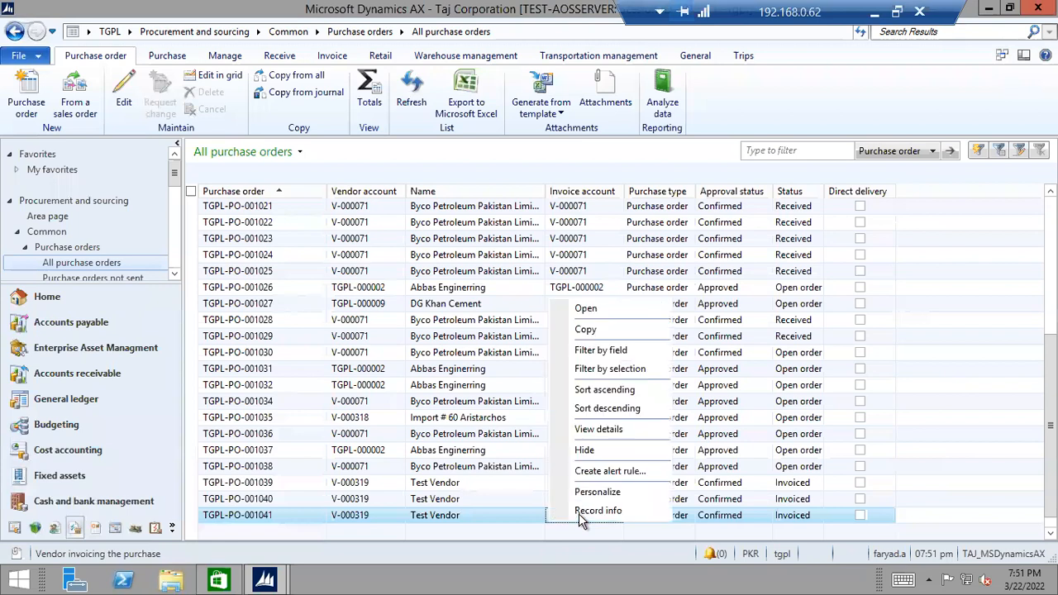
click(608, 430)
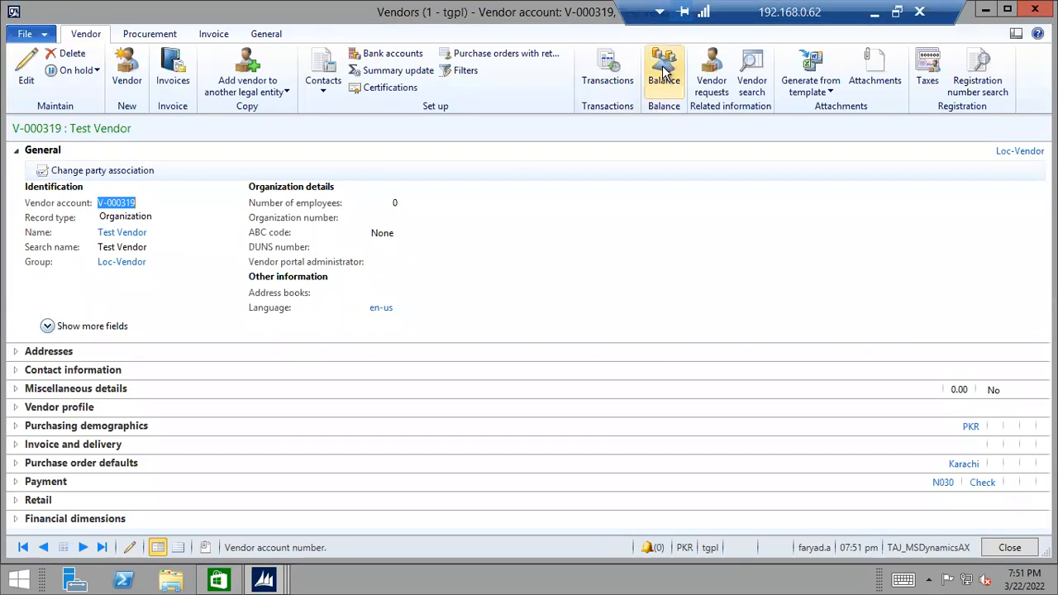
click(664, 72)
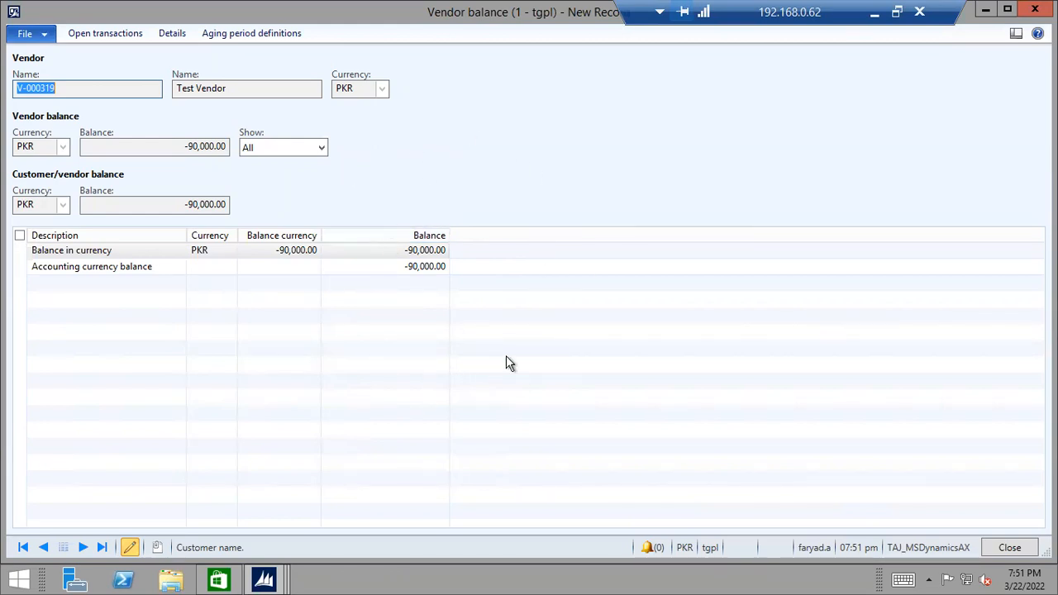
click(1006, 550)
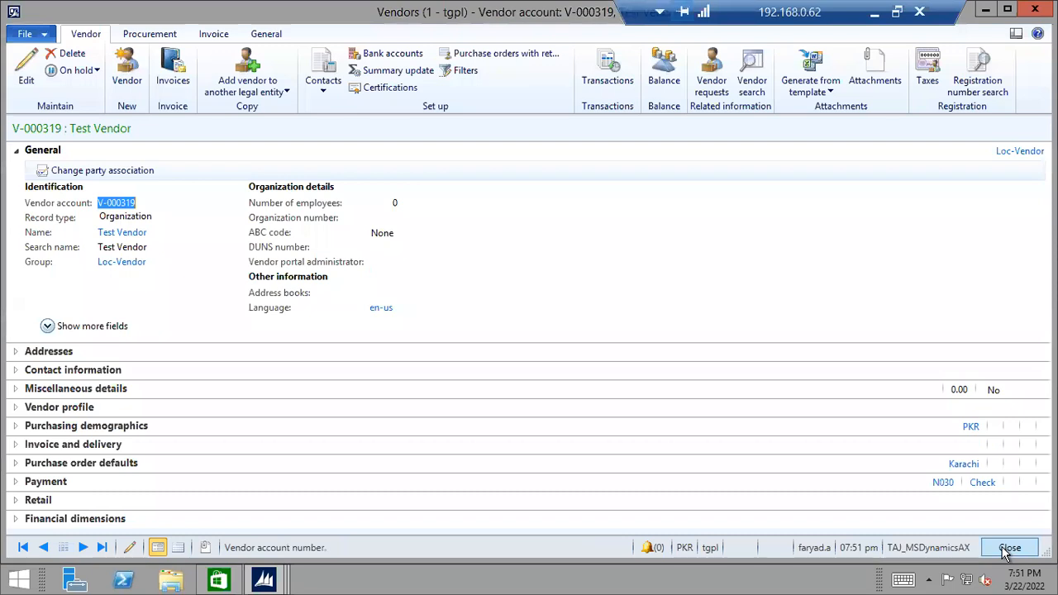
click(1008, 549)
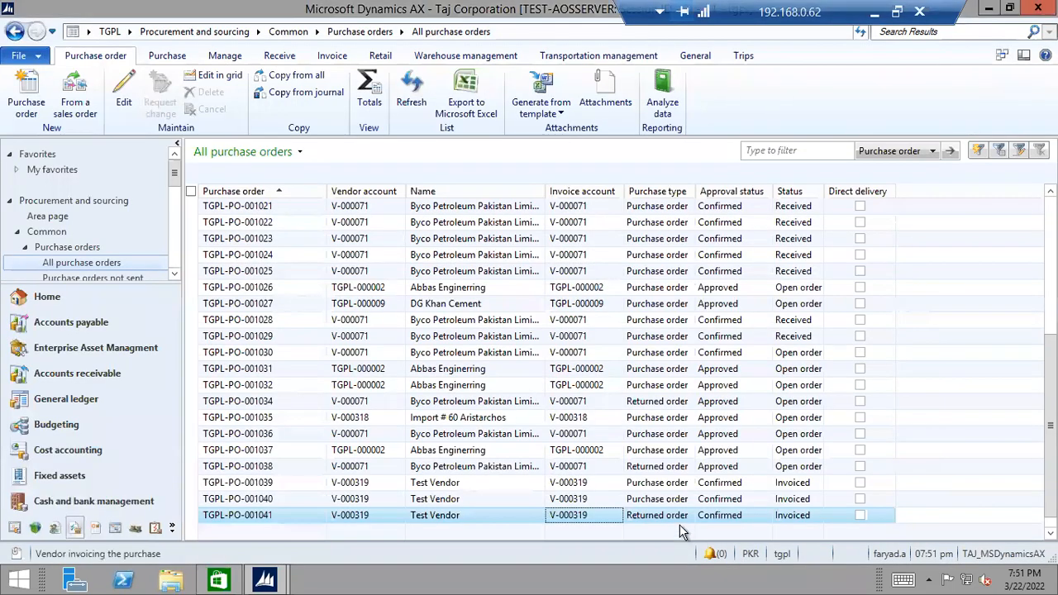
click(583, 486)
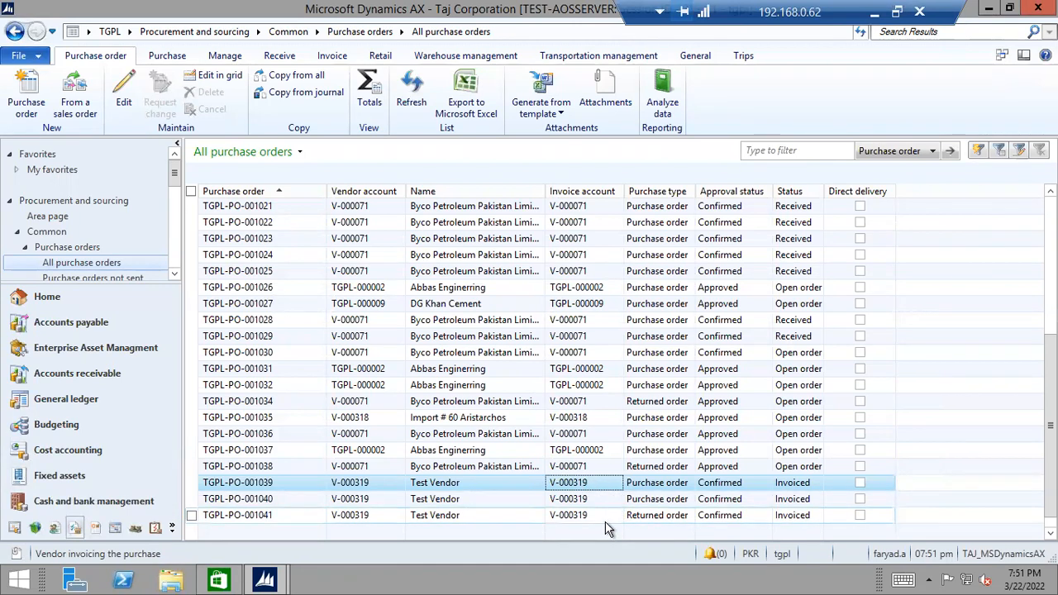
click(606, 516)
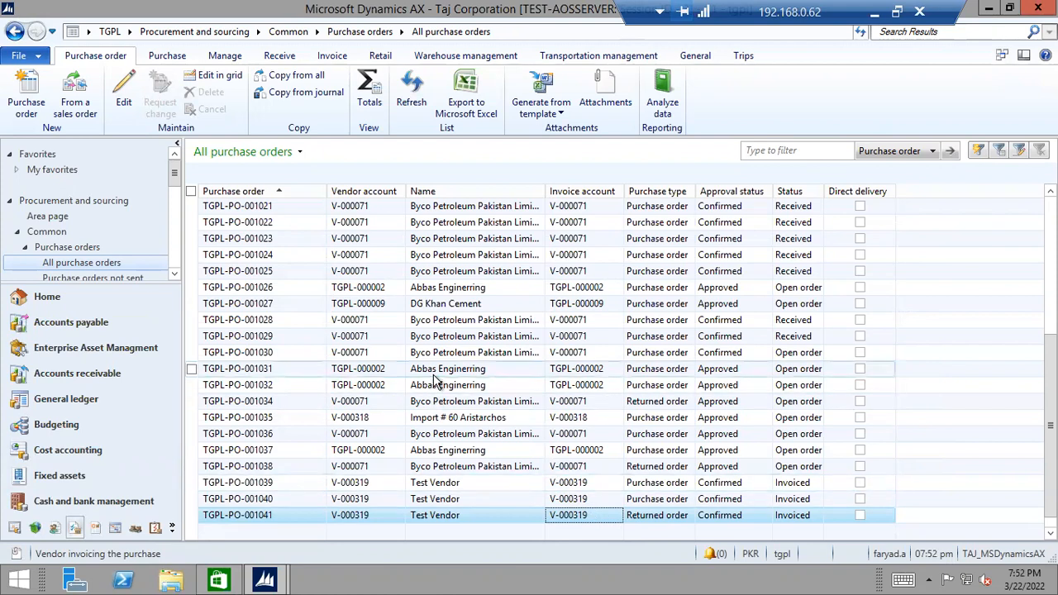
Highlight the Procure to Pay cycle (P2P) topic in the Excel training schedule and show the P2P flowchart maximized in Snipping Tool.
click(872, 12)
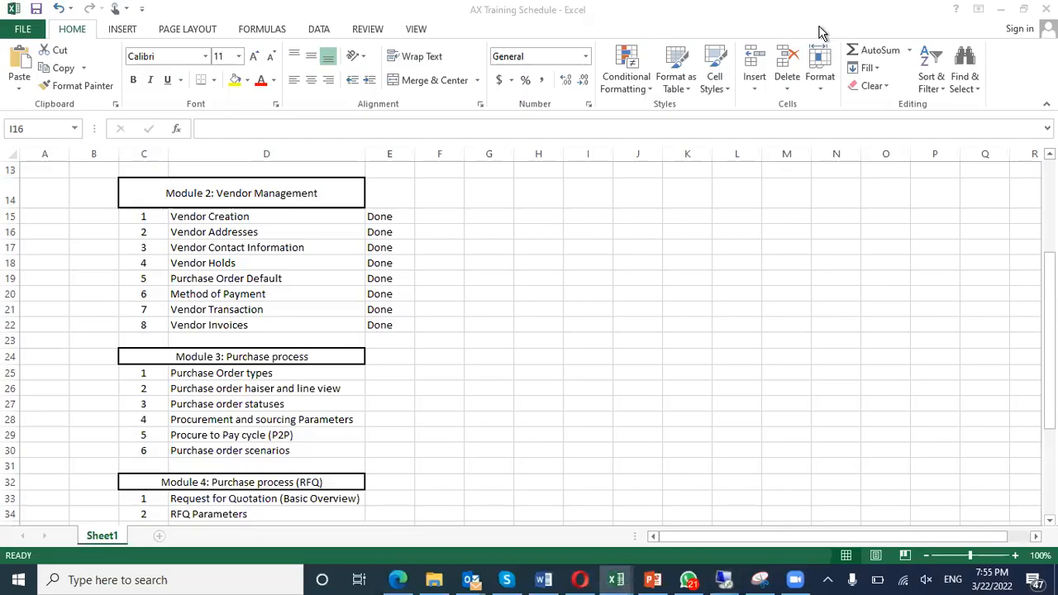
drag(151, 435, 300, 436)
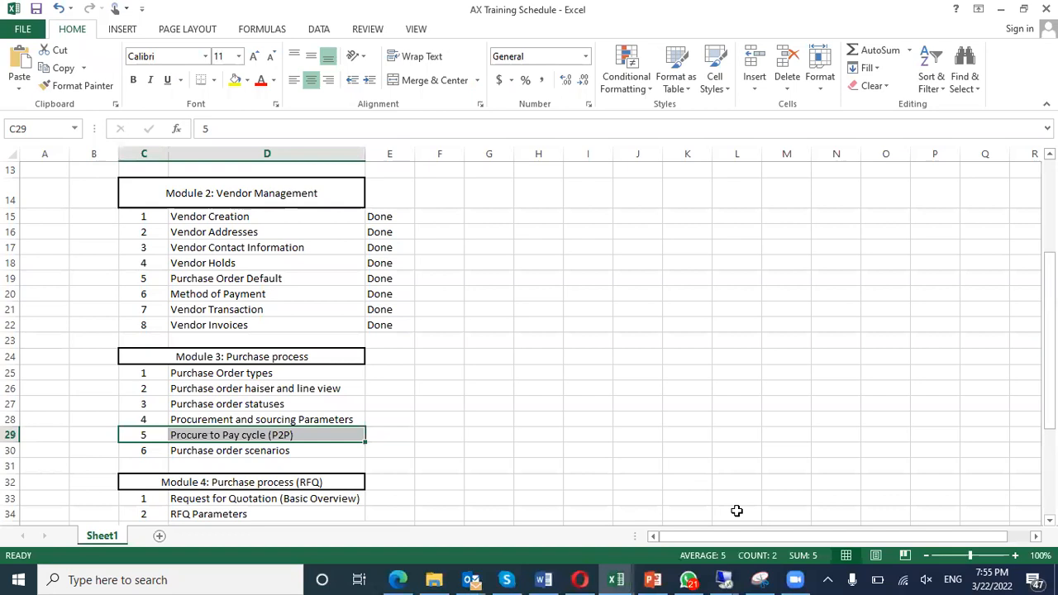
click(757, 579)
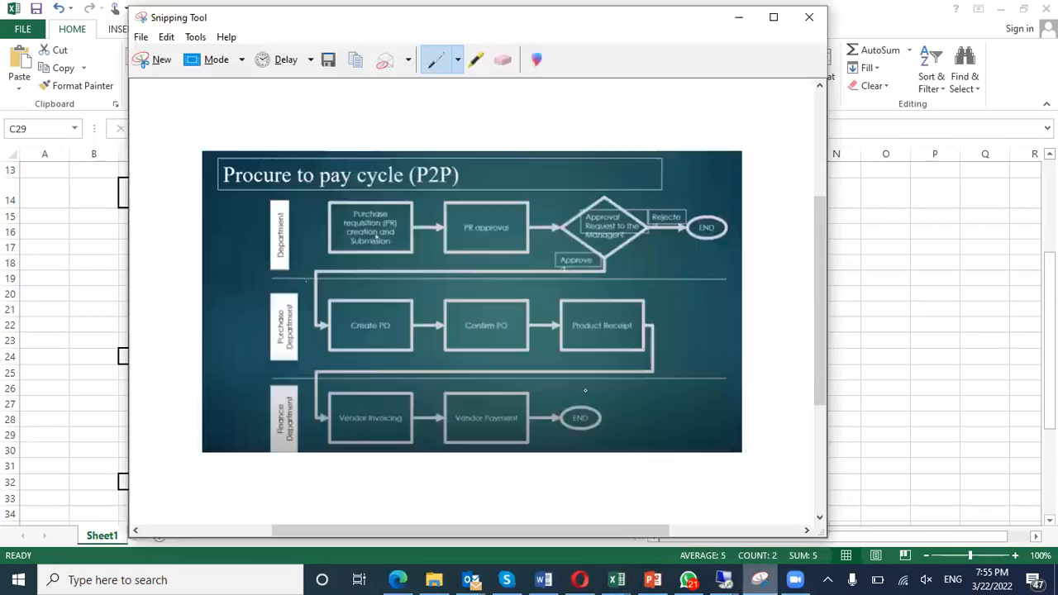
click(773, 17)
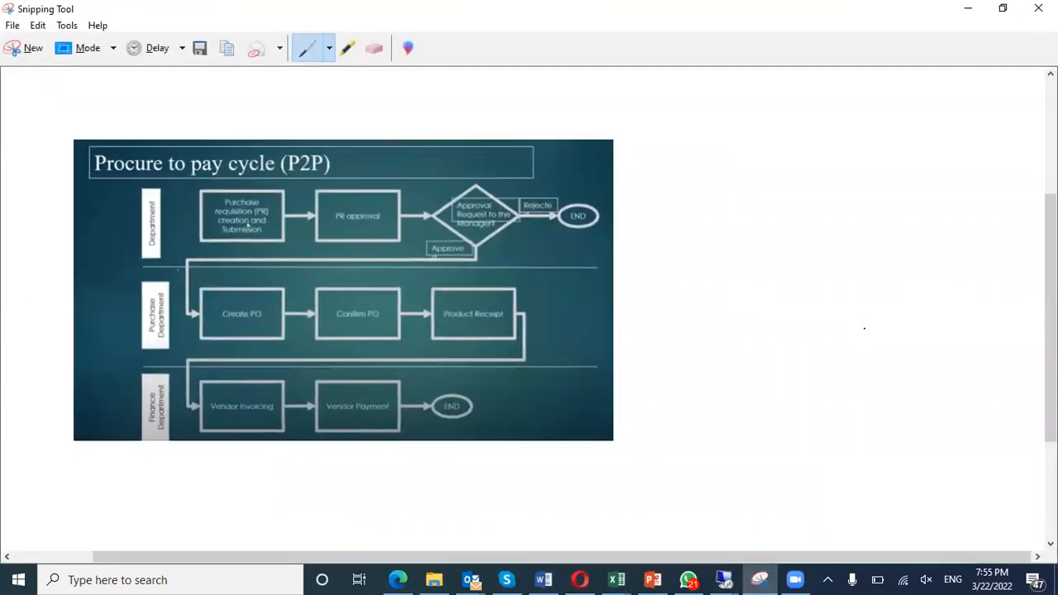
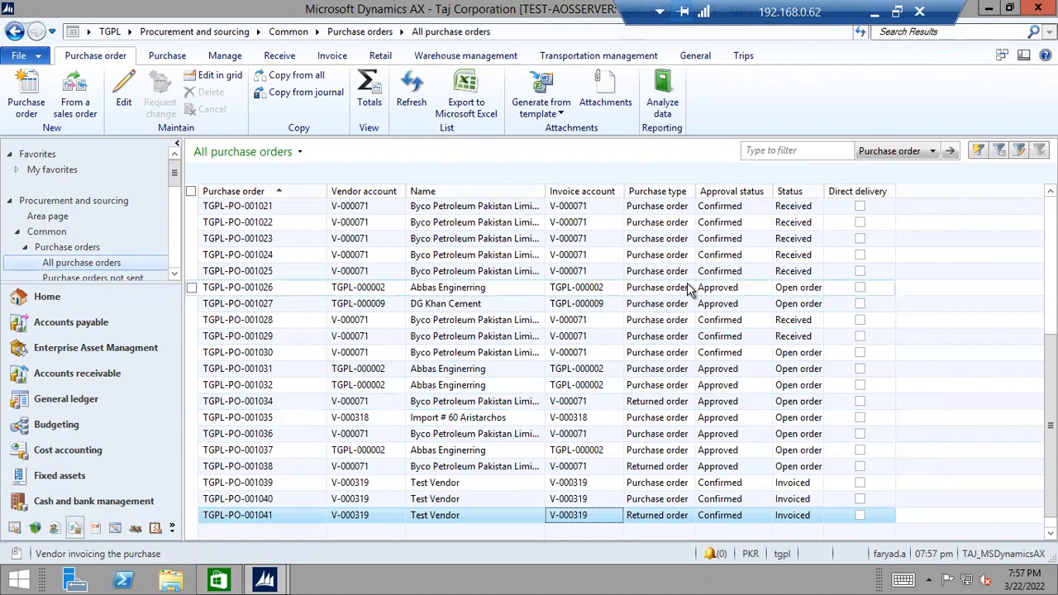
Open the received Byco Petroleum purchase order directly below DG Khan Cement's and add a line for item 010010001, Laptop Corei3.
click(719, 319)
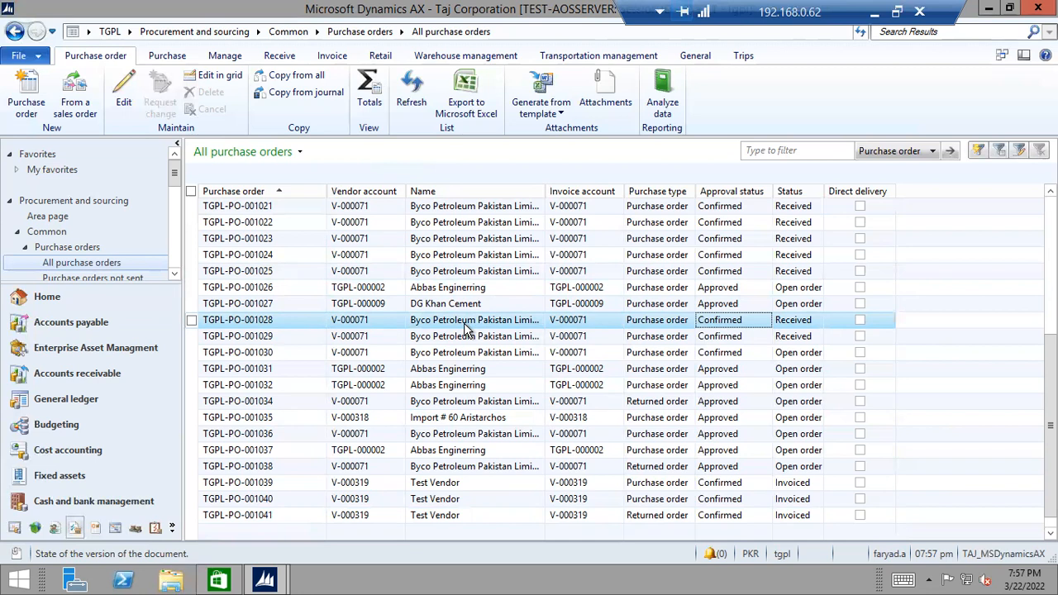
click(645, 322)
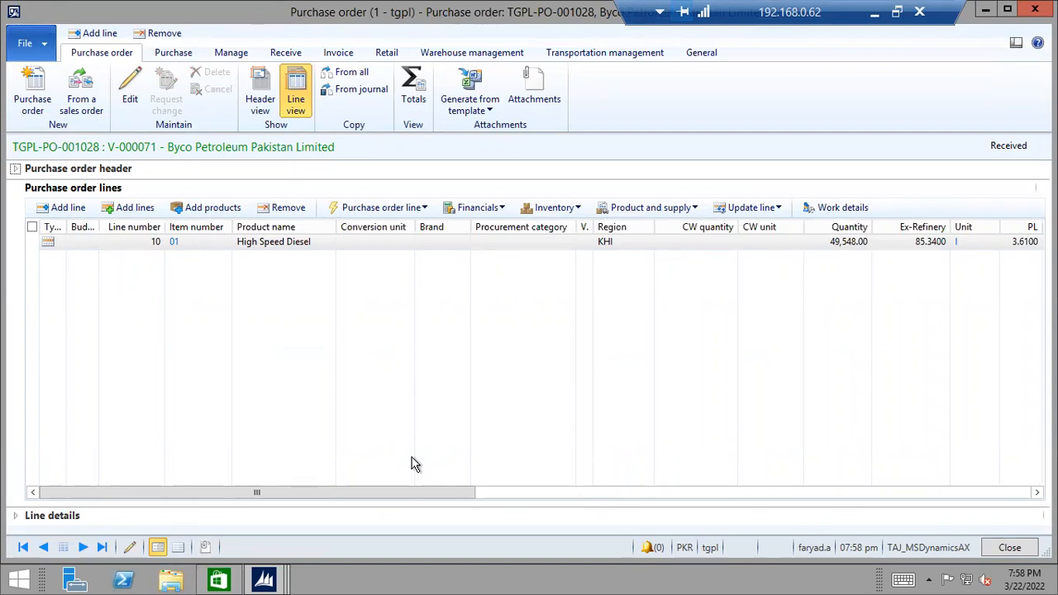
click(73, 210)
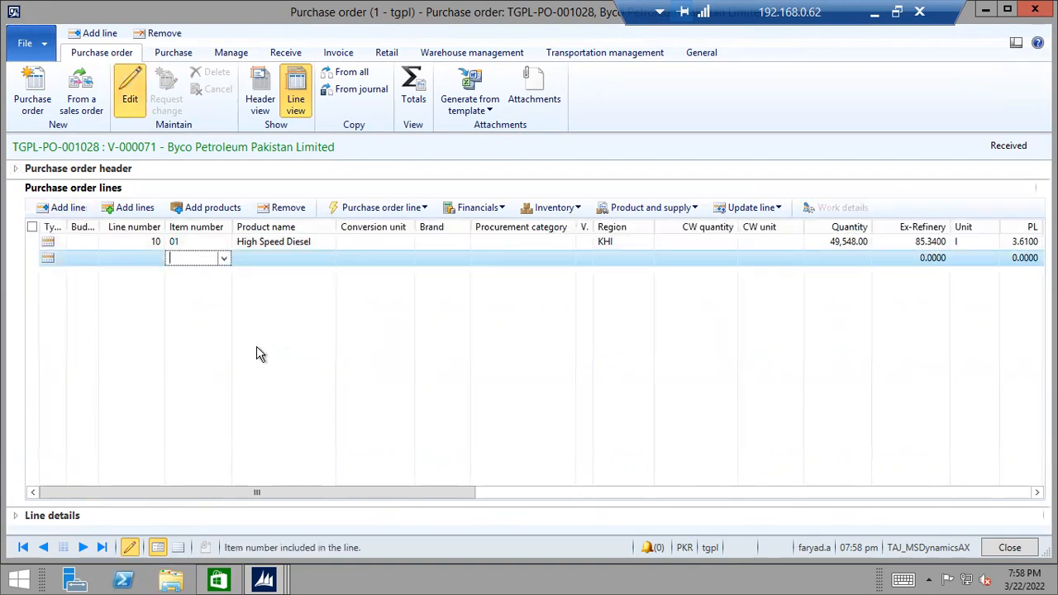
click(224, 258)
click(202, 307)
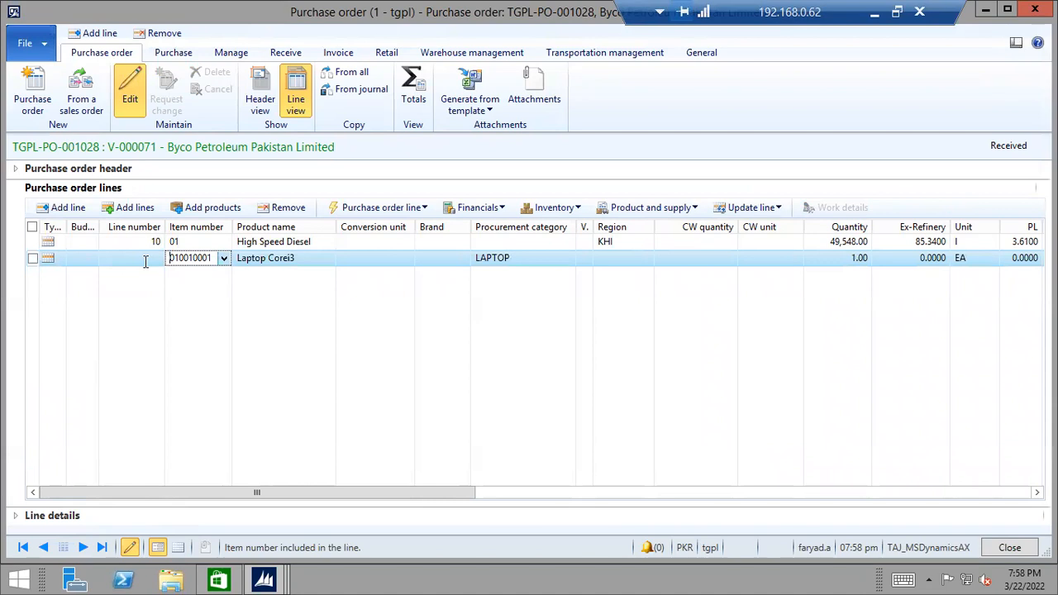
click(389, 266)
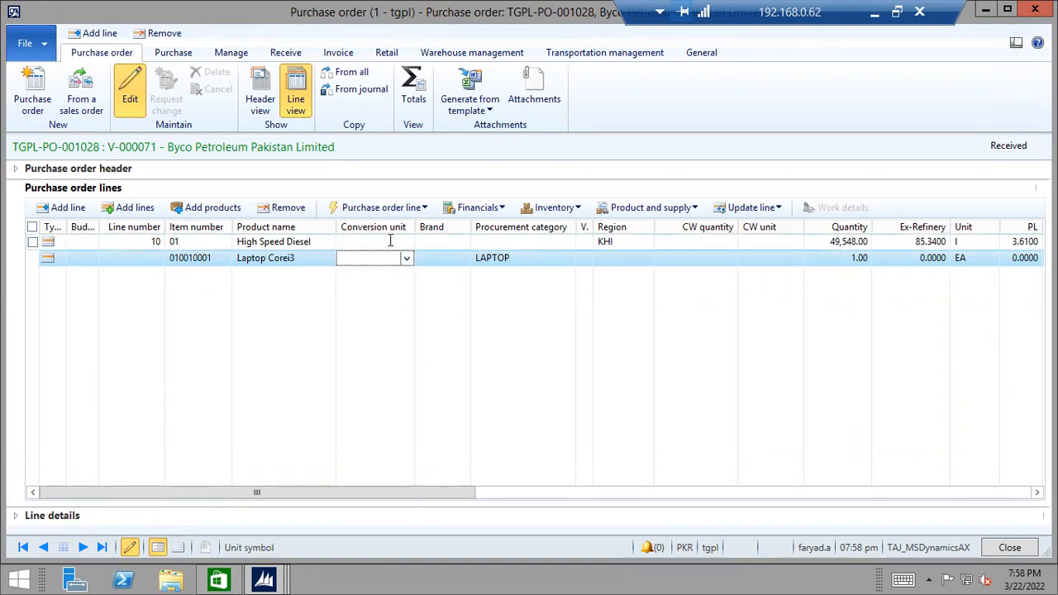
click(390, 240)
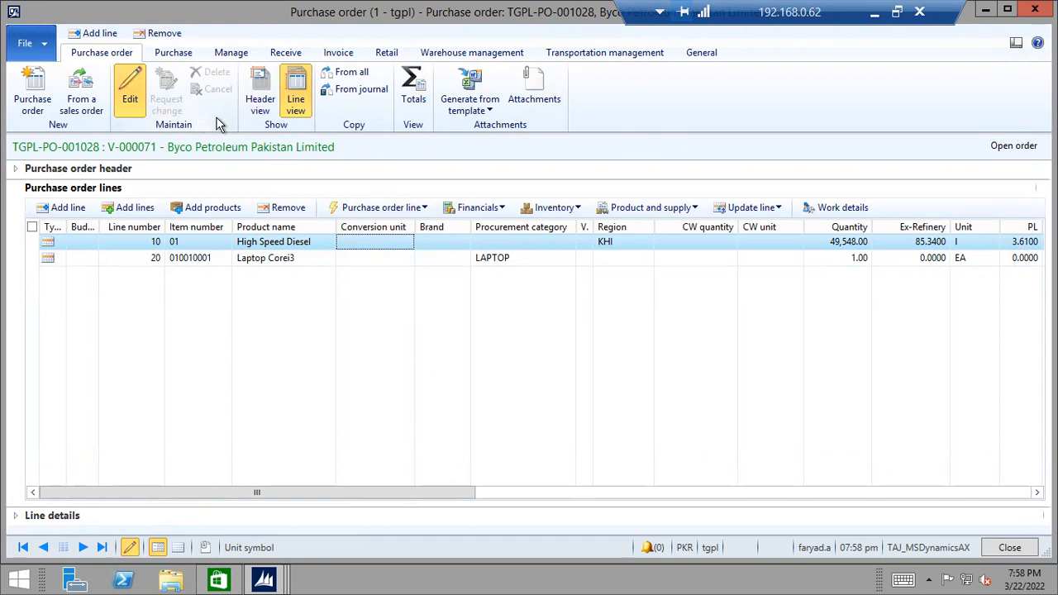
Select the Laptop Corei3 line, review the order's existing purchase order confirmations and close them.
click(171, 56)
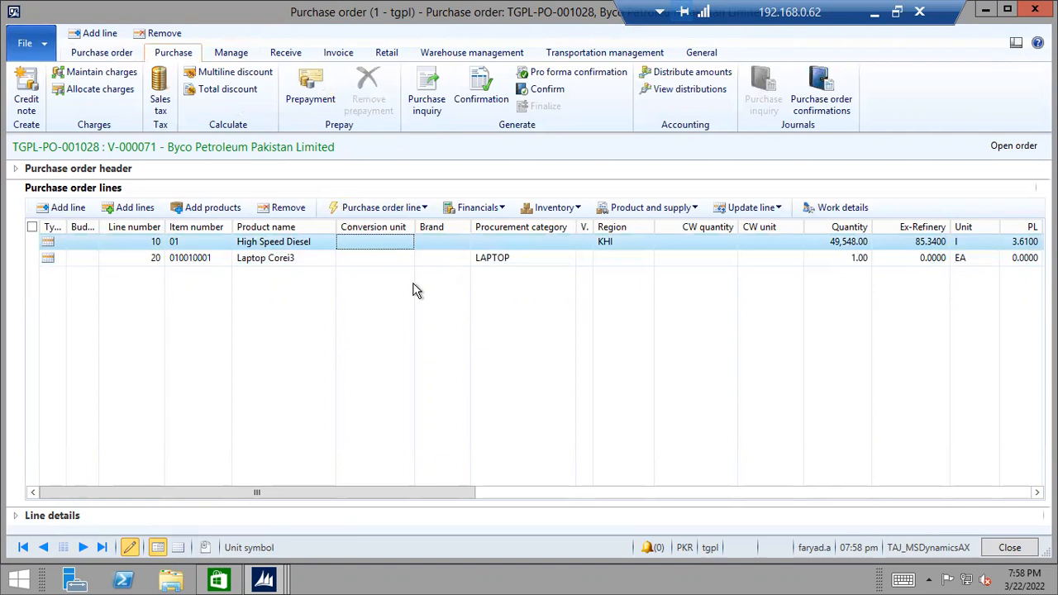
click(342, 261)
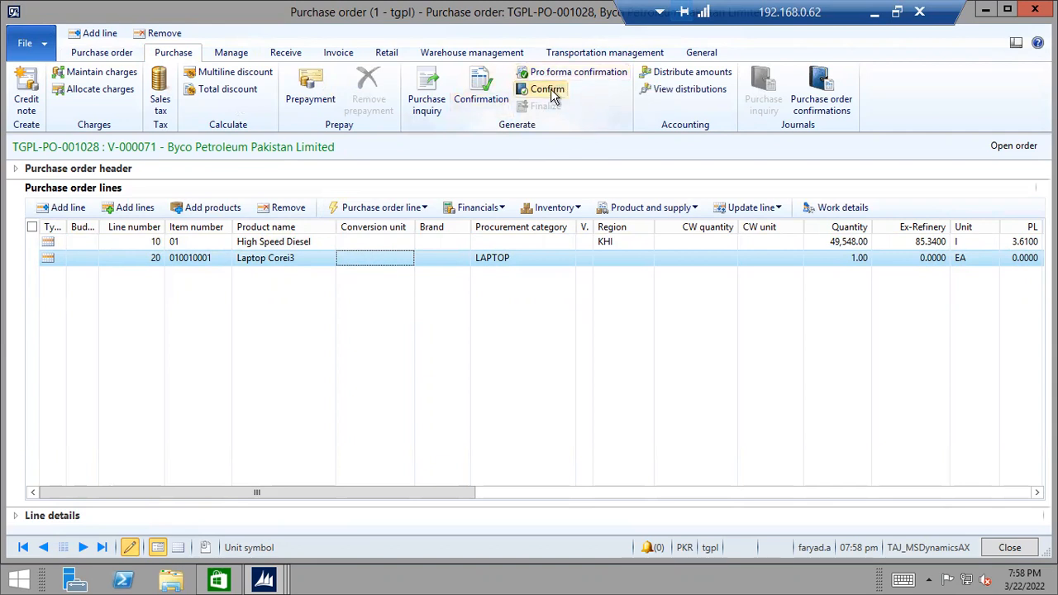
click(820, 84)
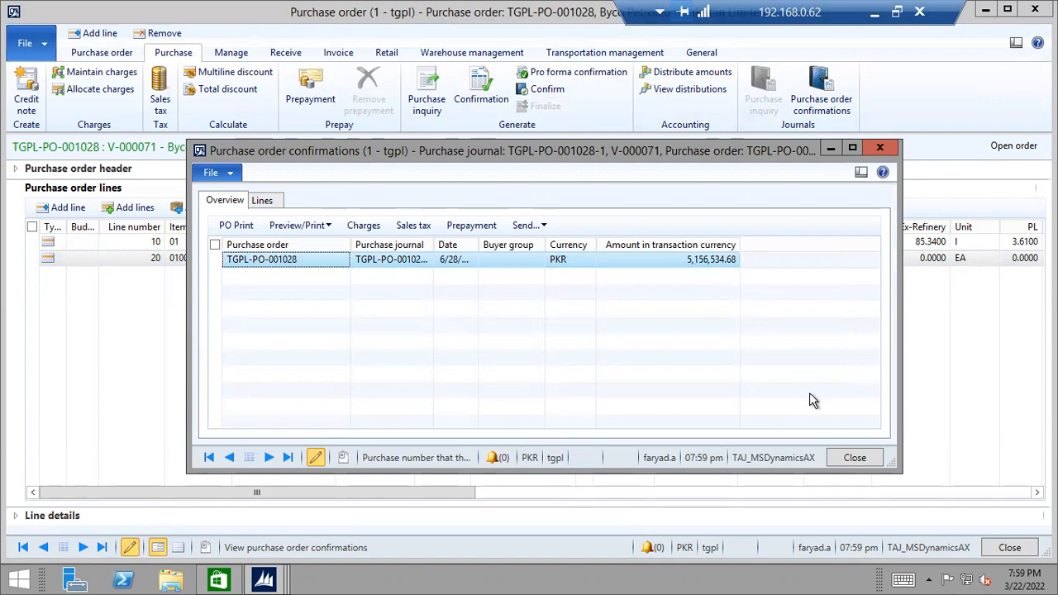
click(856, 459)
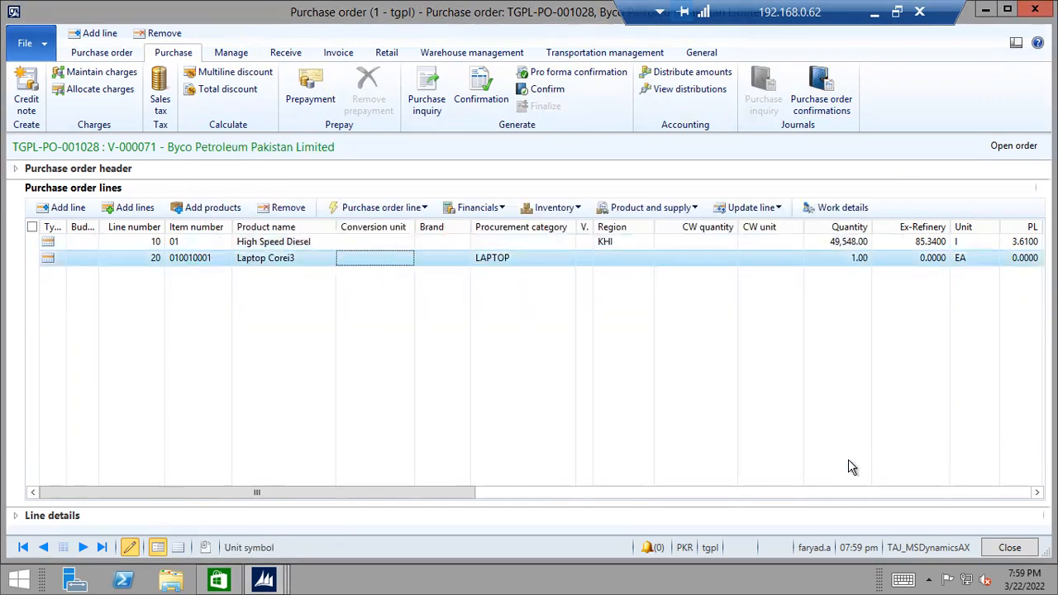
Confirm the changed Byco Petroleum purchase order and examine the amount of its 3/22 confirmation.
click(553, 96)
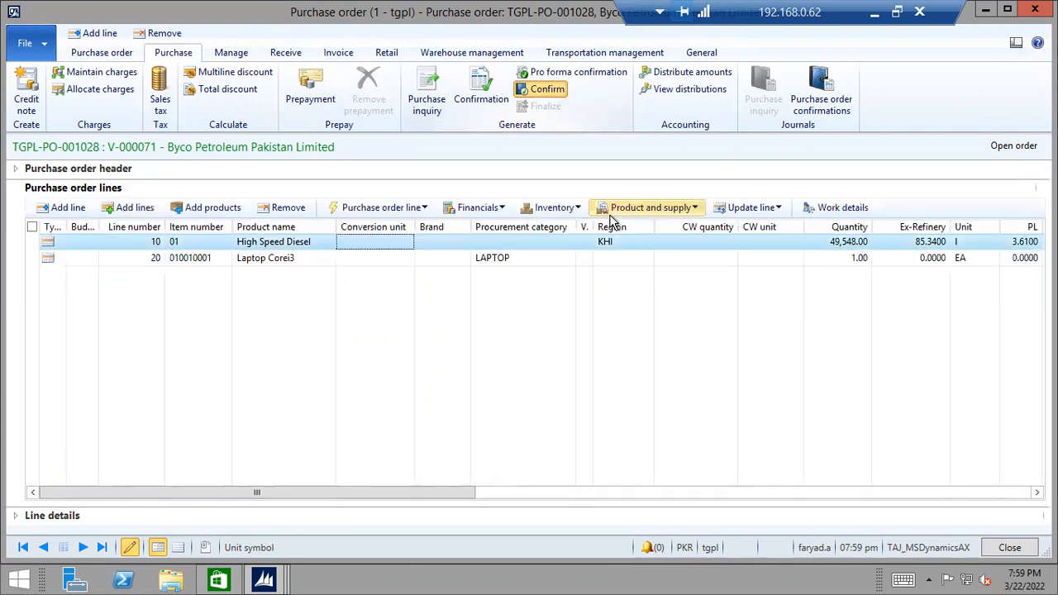
click(417, 385)
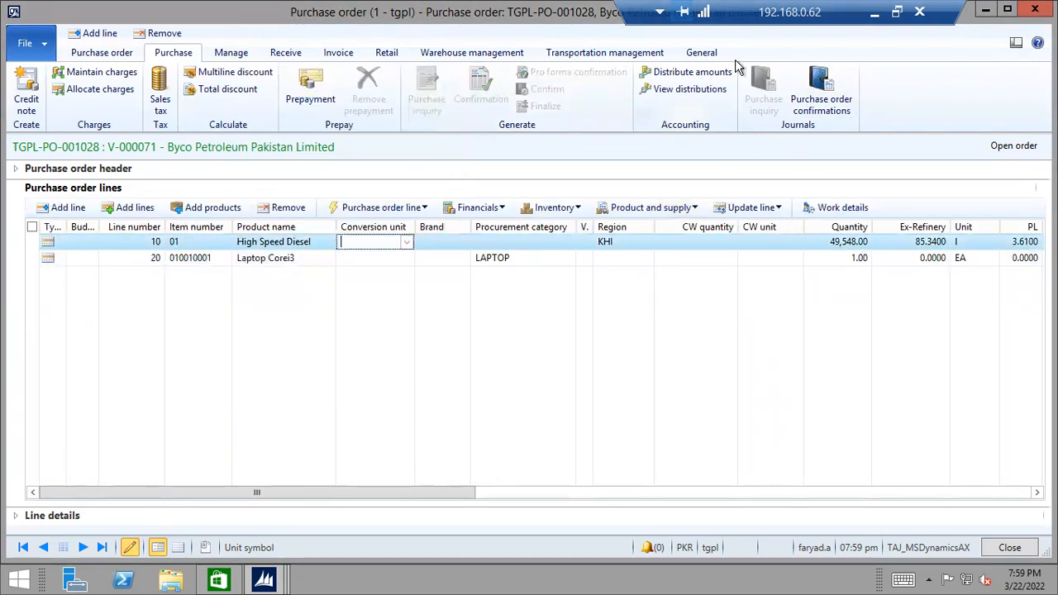
click(820, 93)
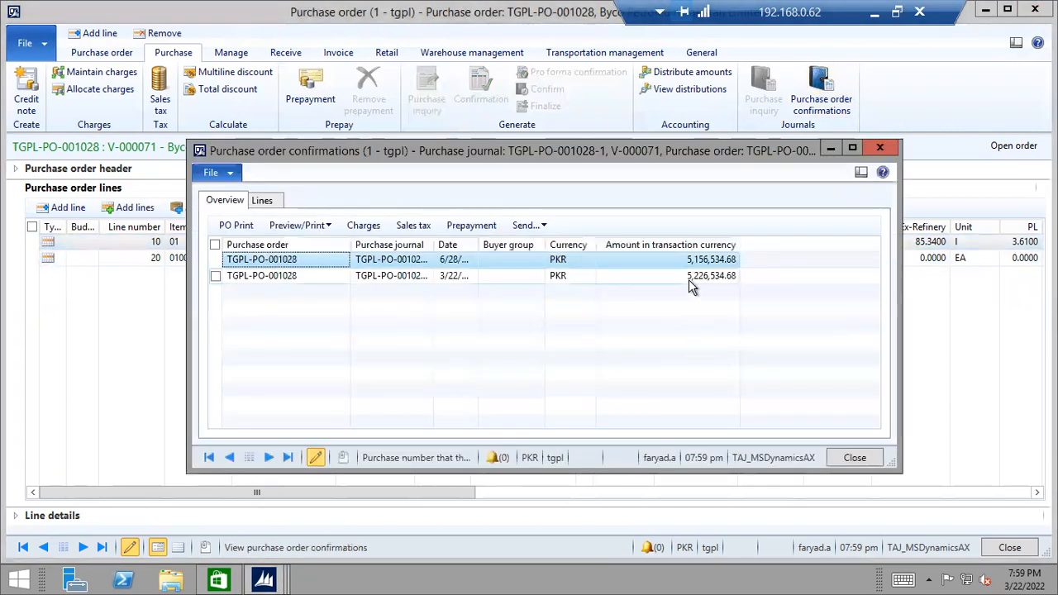
click(688, 279)
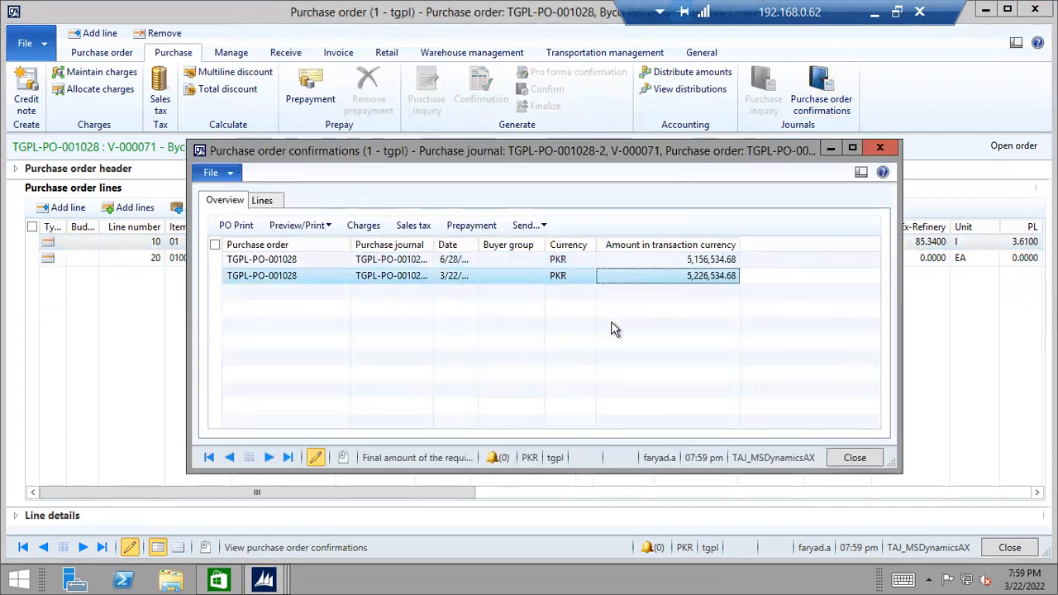
Compare the amounts of the Byco Petroleum order's 6/28 and 3/22 confirmations, close them and look over the order's management functions.
click(619, 263)
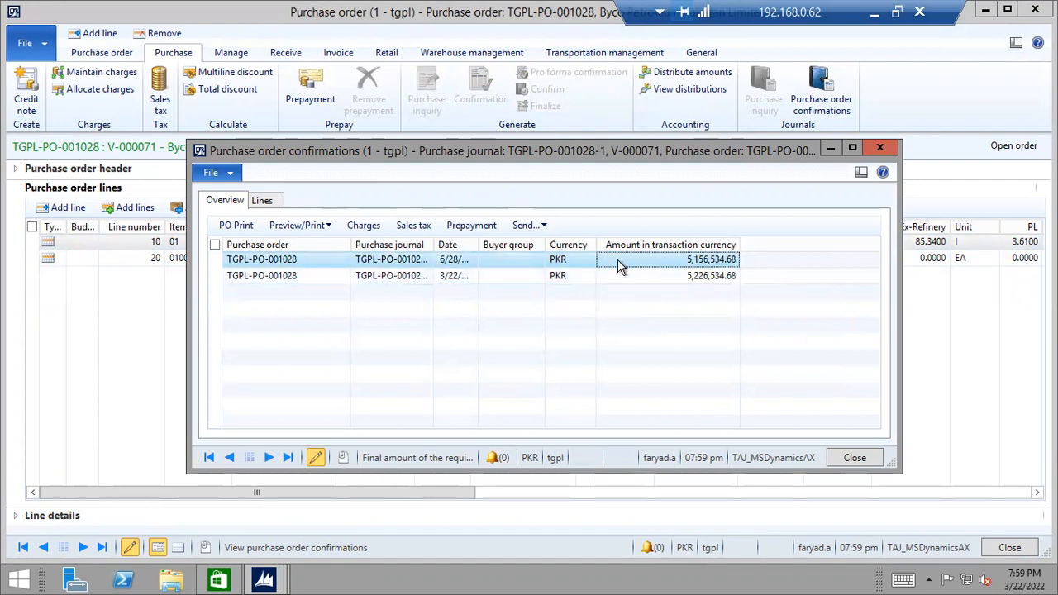
click(659, 281)
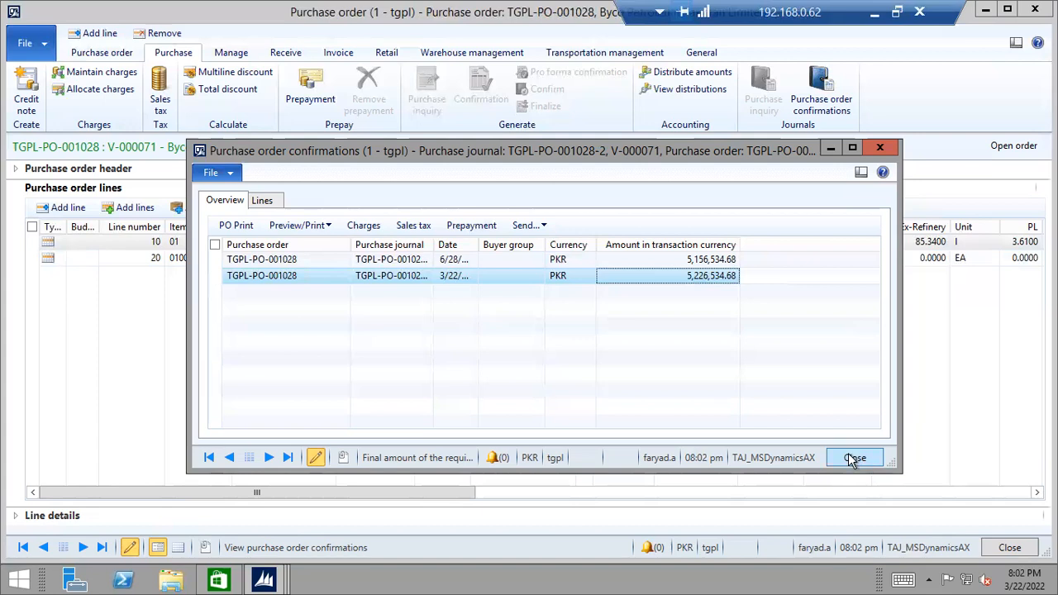
click(851, 460)
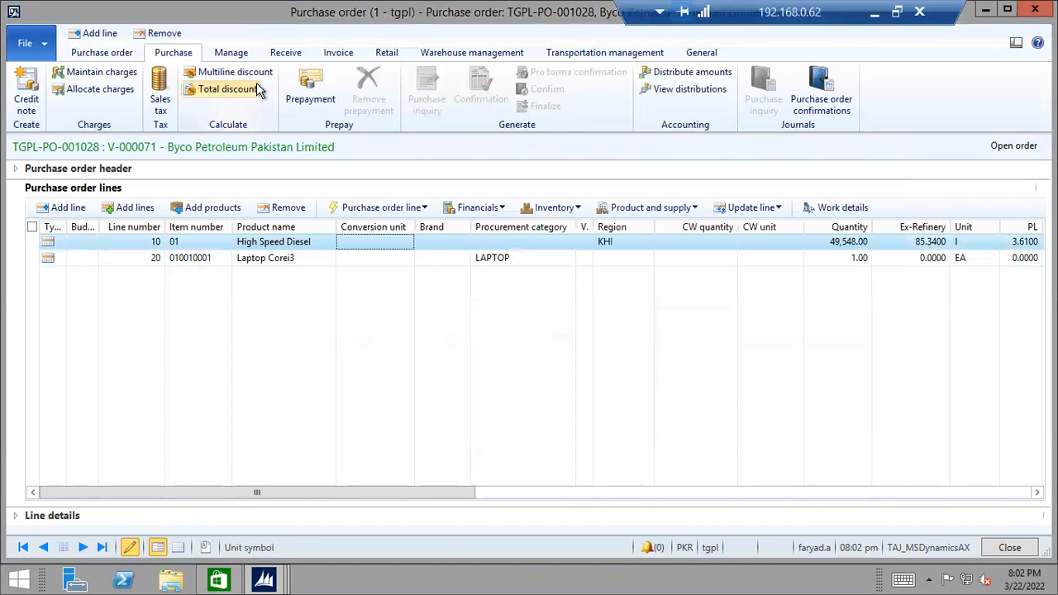
click(229, 53)
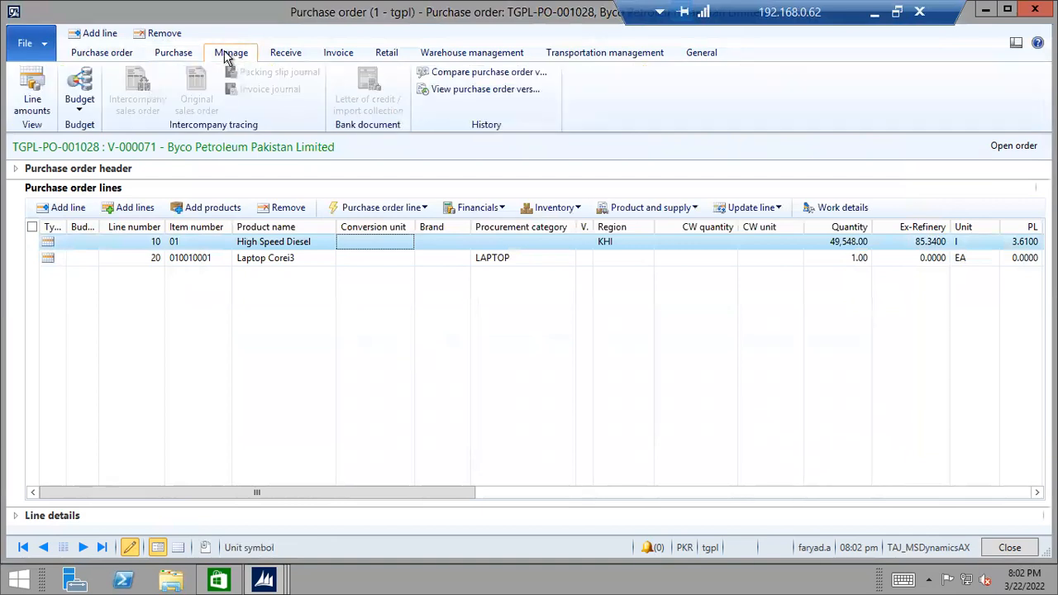
click(110, 55)
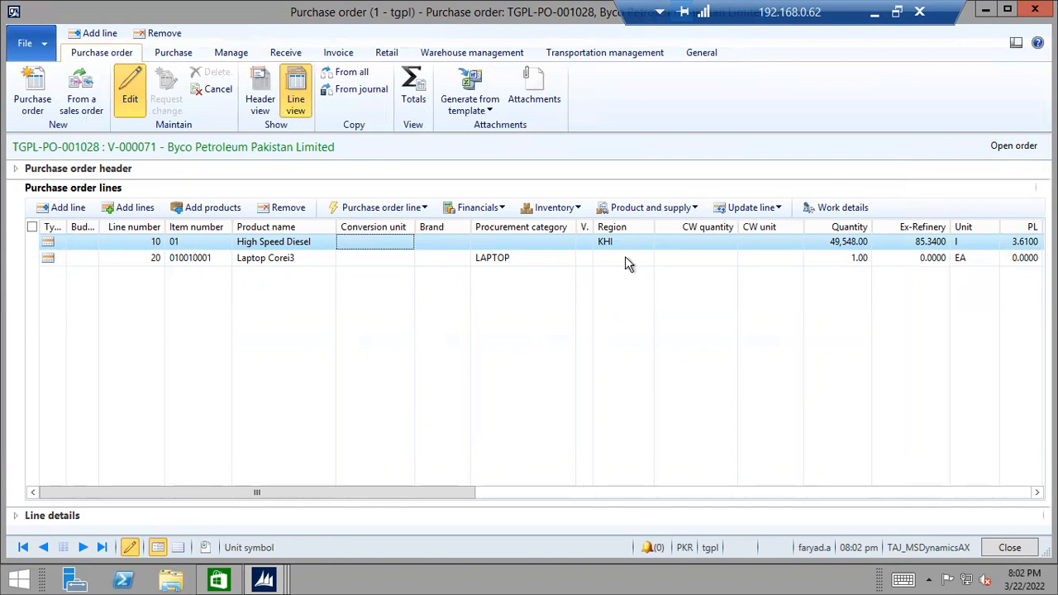
Switch to the AX Training Schedule in Excel and highlight the Module 4: Purchase process (RFQ) topics.
click(874, 12)
click(617, 579)
click(331, 530)
scroll(333, 373, down, 1)
click(440, 322)
scroll(441, 322, down, 2)
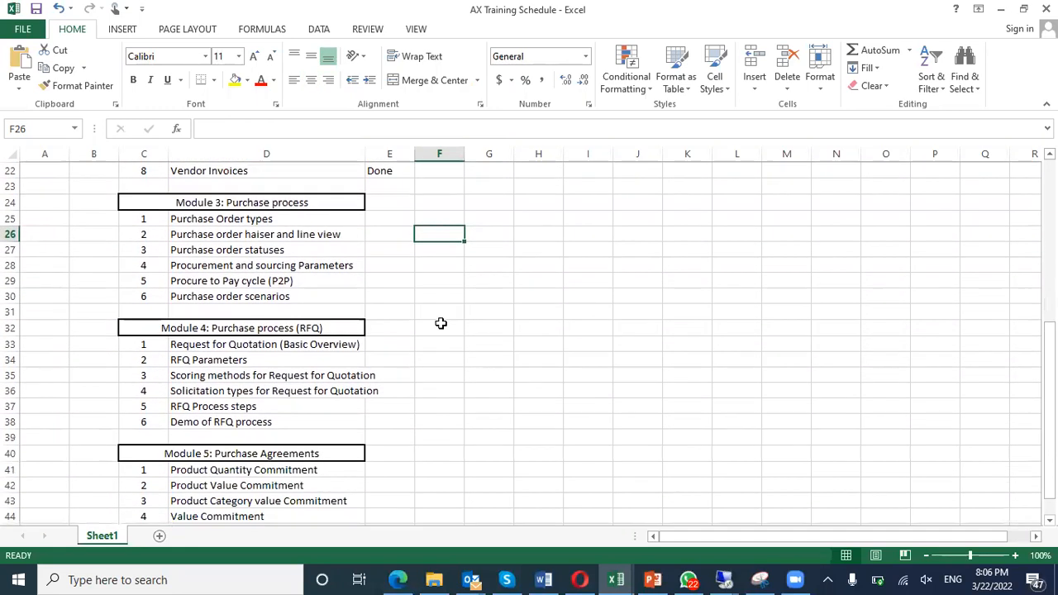
drag(243, 326, 229, 421)
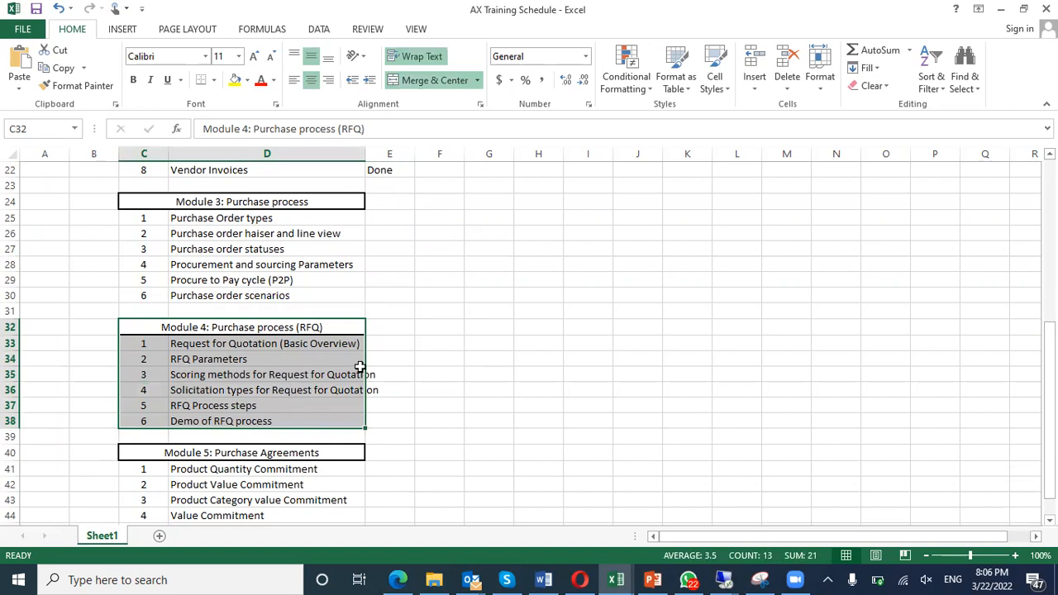
scroll(360, 366, down, 1)
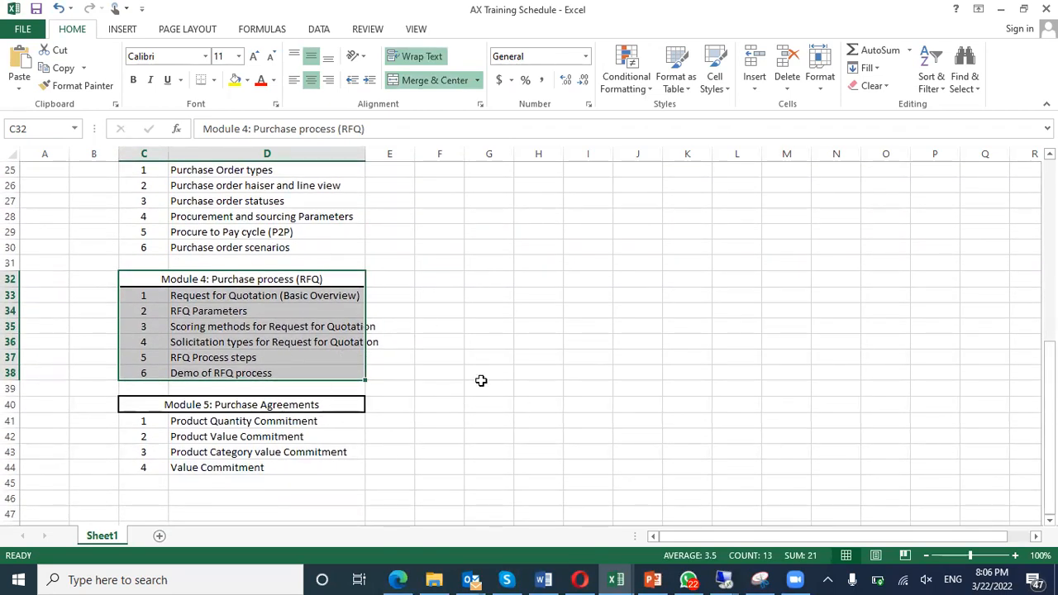
Highlight the Module 5: Purchase Agreements topics, followed by the Module 3: Purchase process topics.
click(269, 402)
drag(269, 402, 267, 470)
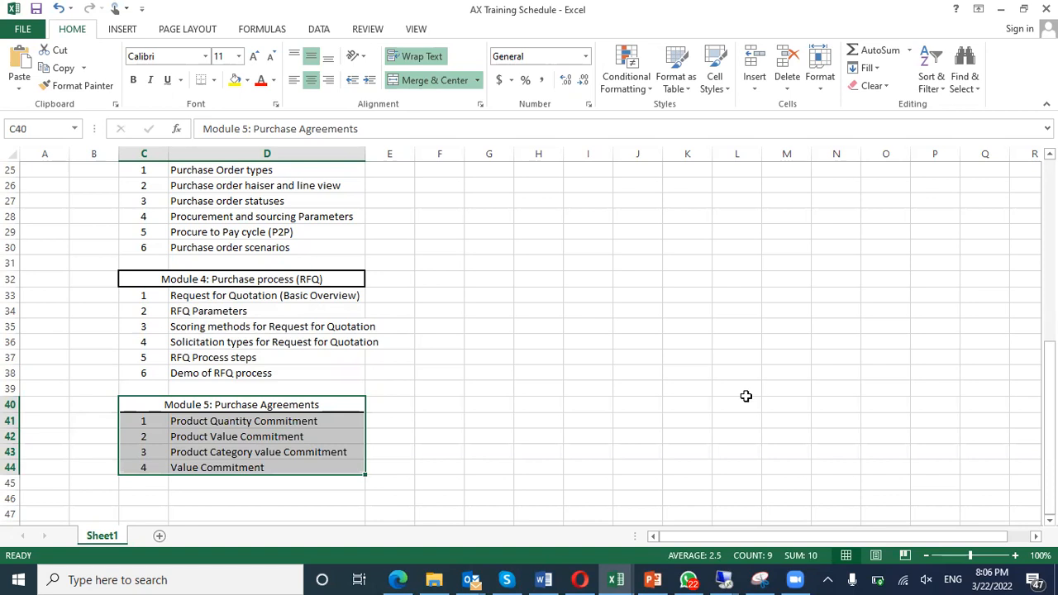
click(422, 375)
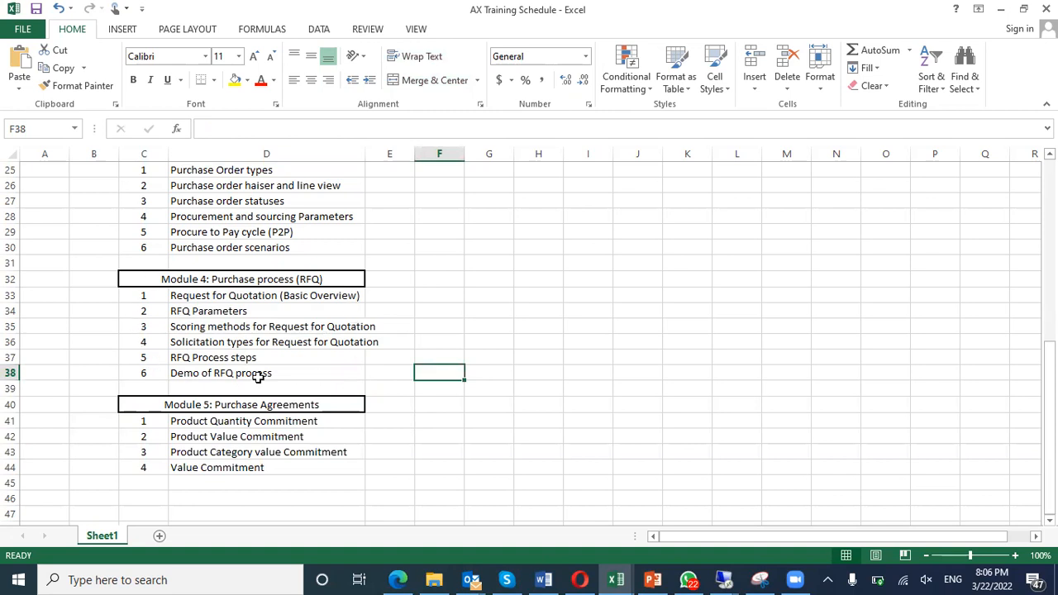
scroll(265, 386, up, 1)
drag(154, 201, 281, 291)
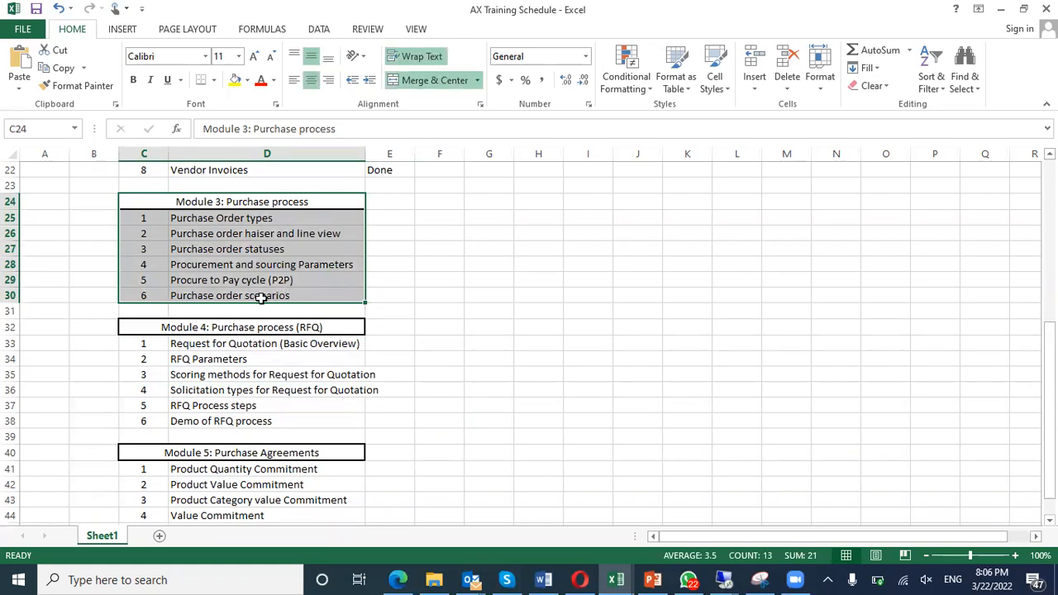
Return to the 192.168.0.62 Dynamics AX session, close the Byco Petroleum order and select Test Vendor's returned order in the list.
mouse_move(731, 578)
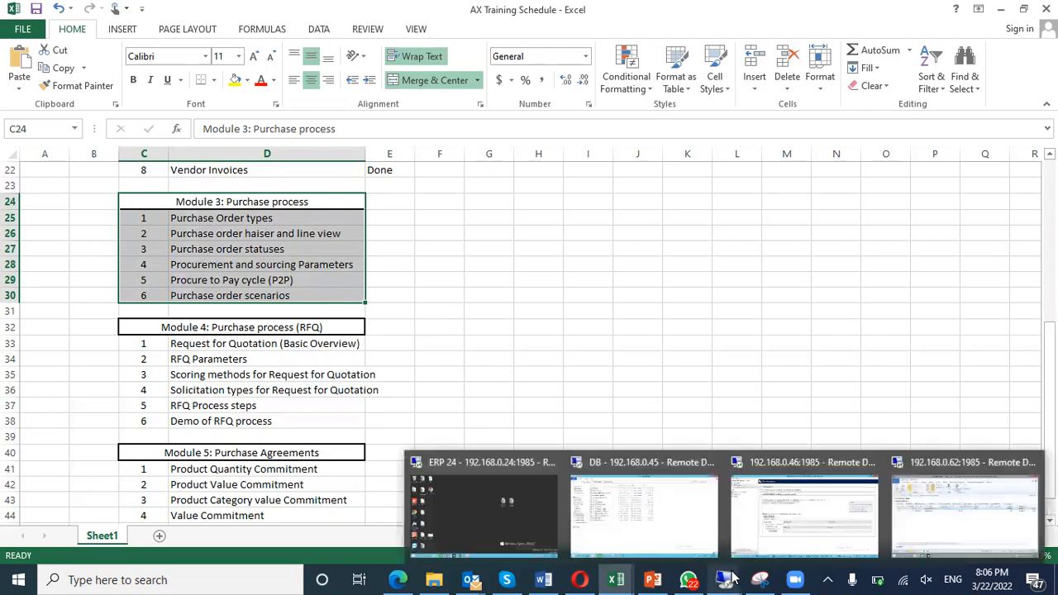
click(932, 546)
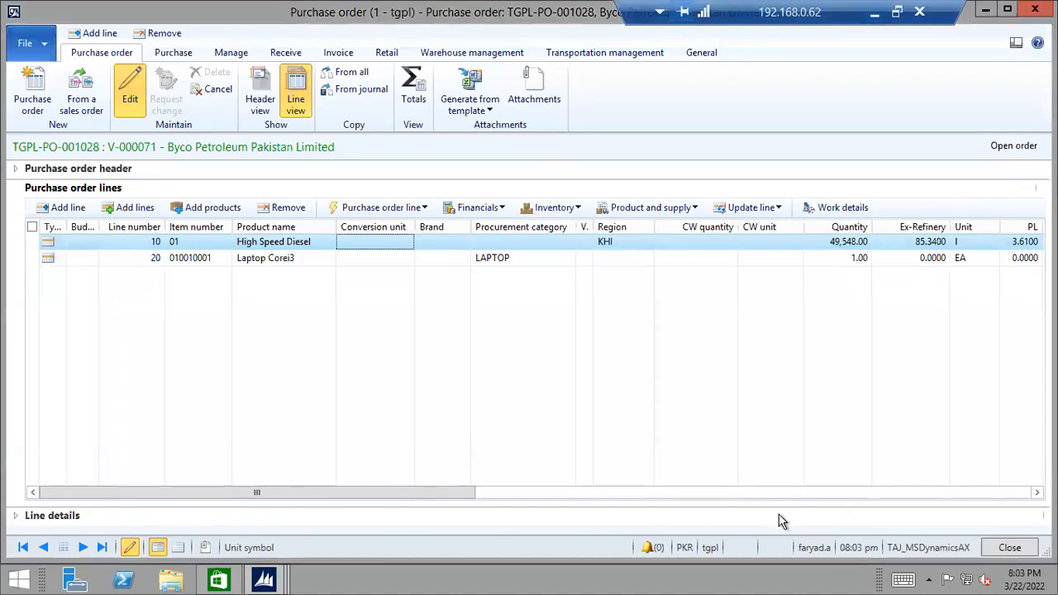
click(1009, 548)
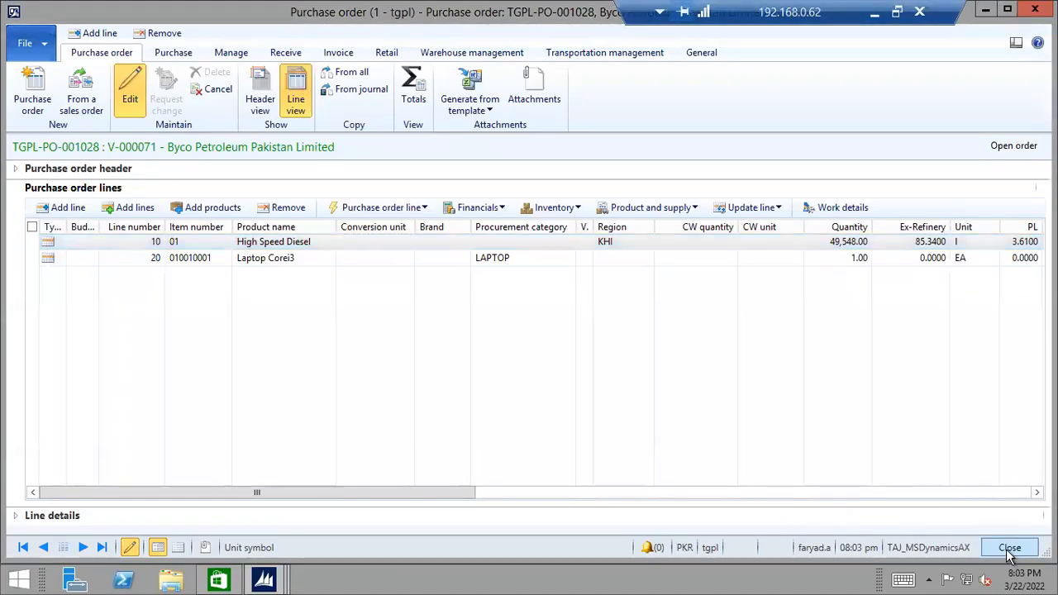
click(413, 515)
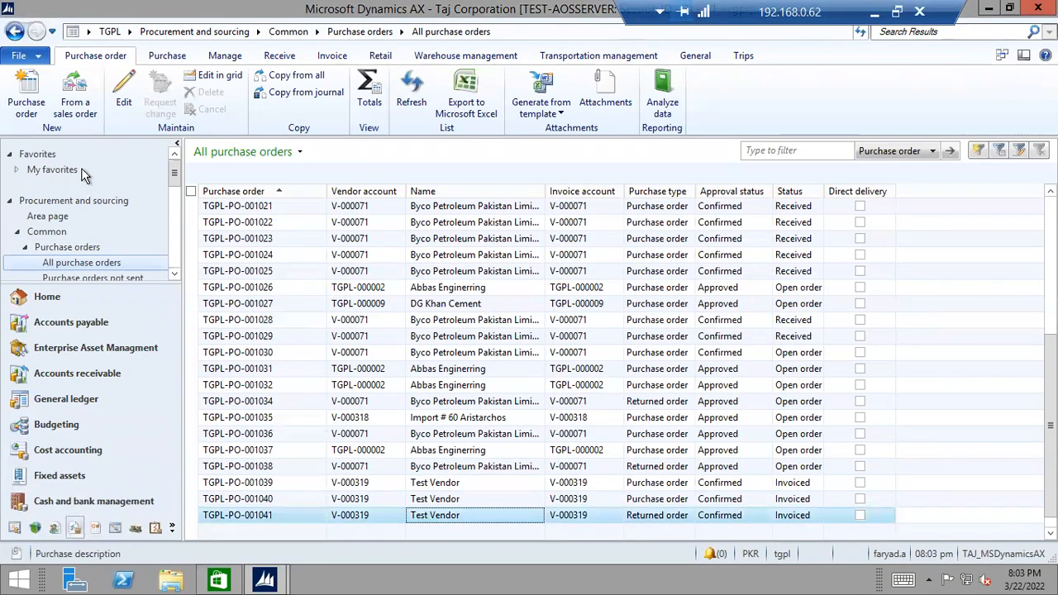
Create a new purchase order for Test Vendor, keeping the purchase type Purchase order, site Karachi and warehouse KHI.
click(27, 93)
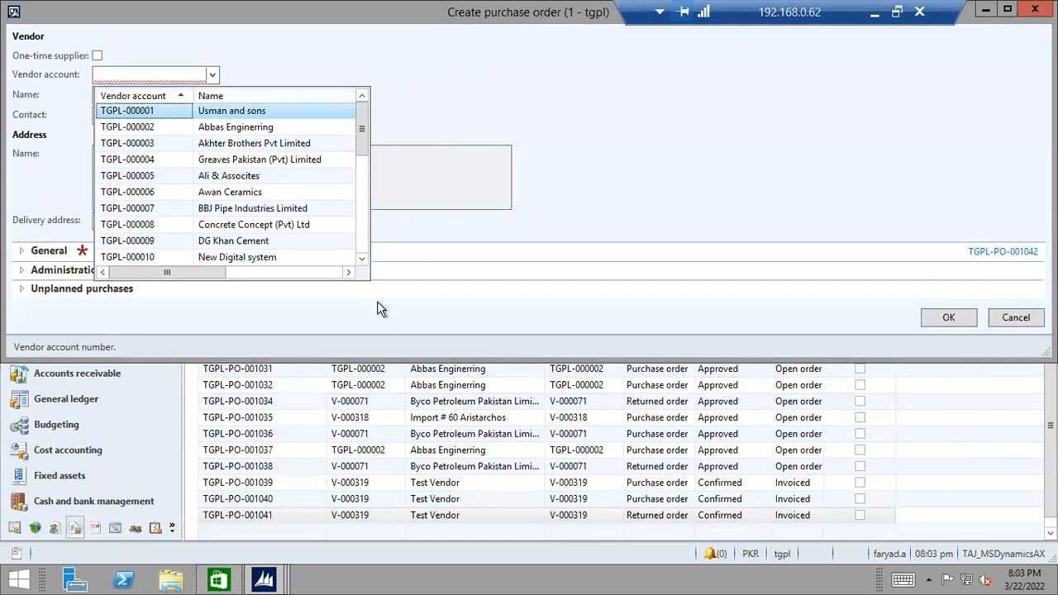
click(155, 98)
click(141, 112)
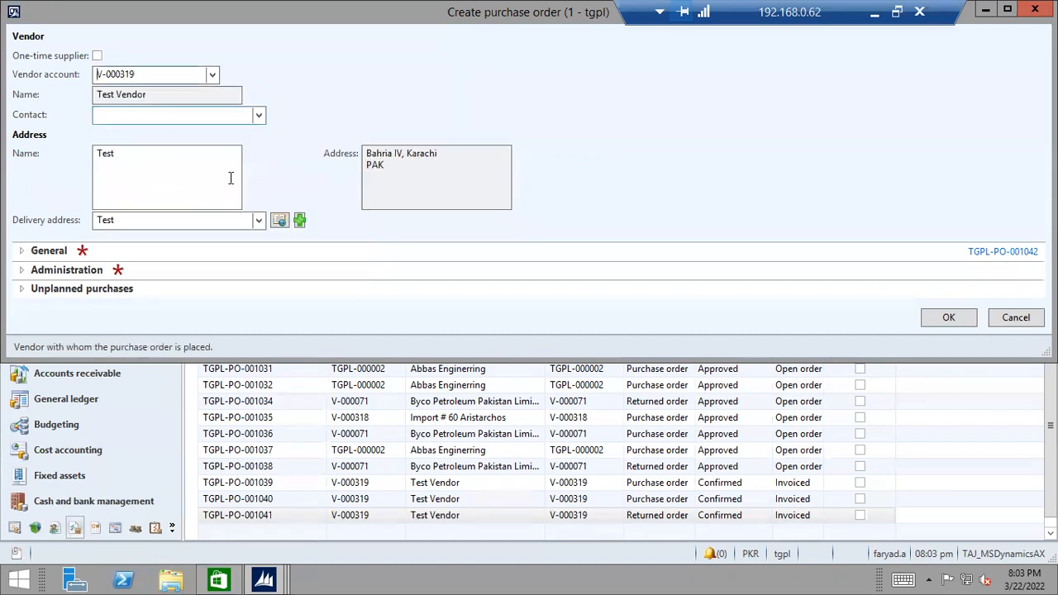
click(23, 250)
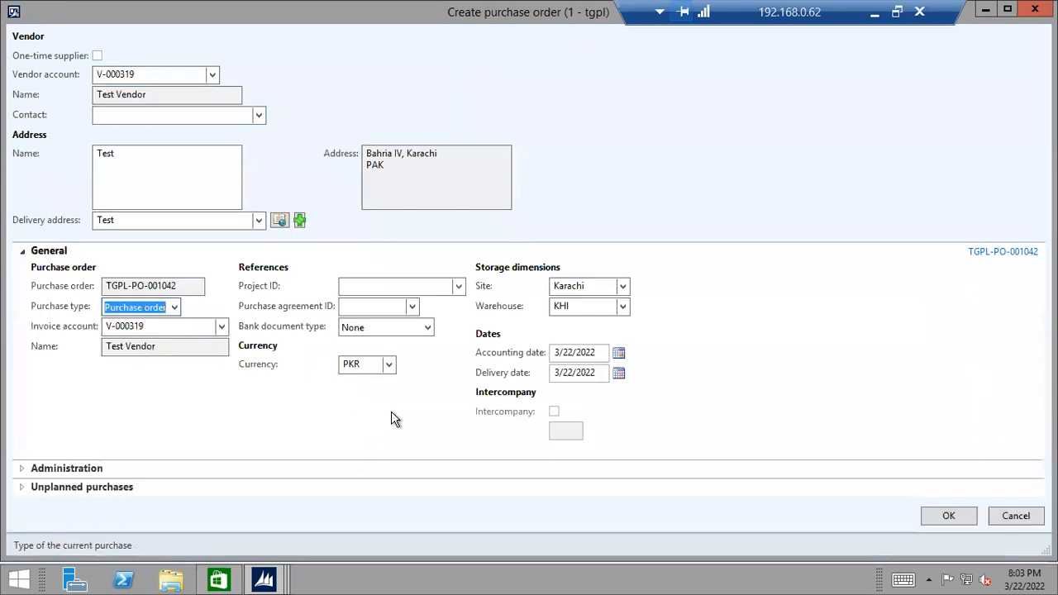
click(942, 514)
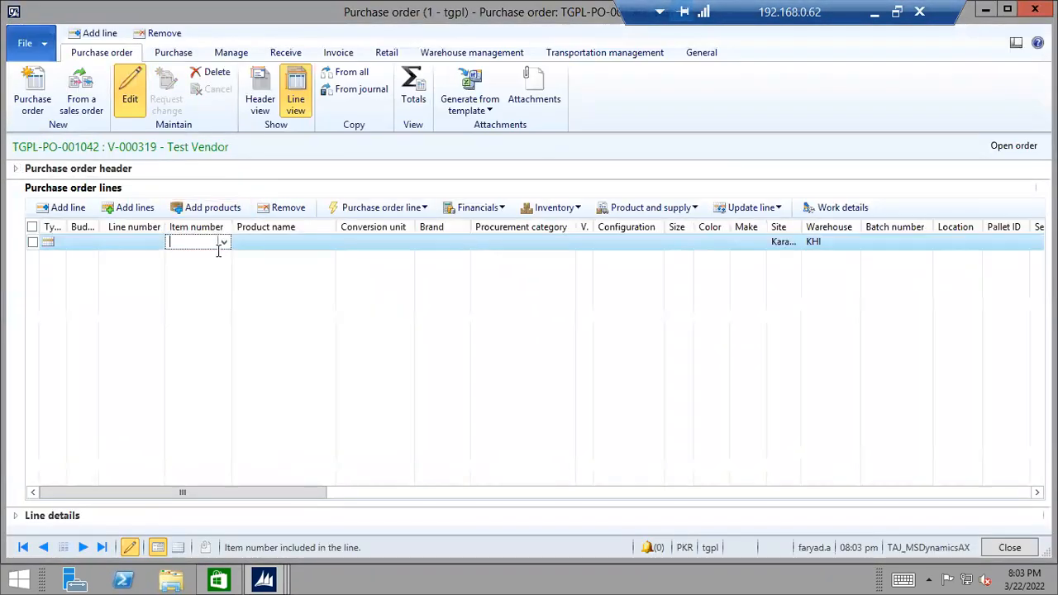
Order 3 units of item 010010001, Laptop Corei3, and confirm the Test Vendor purchase order.
click(223, 241)
click(200, 290)
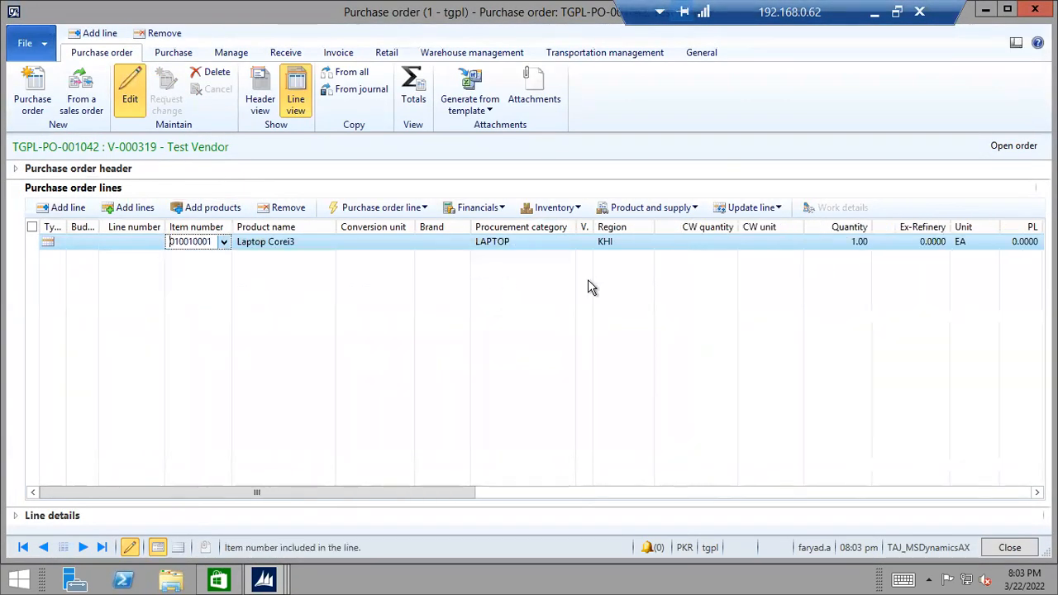
click(842, 242)
double_click(842, 242)
text(3)
key(Tab)
key(Tab)
key(Tab)
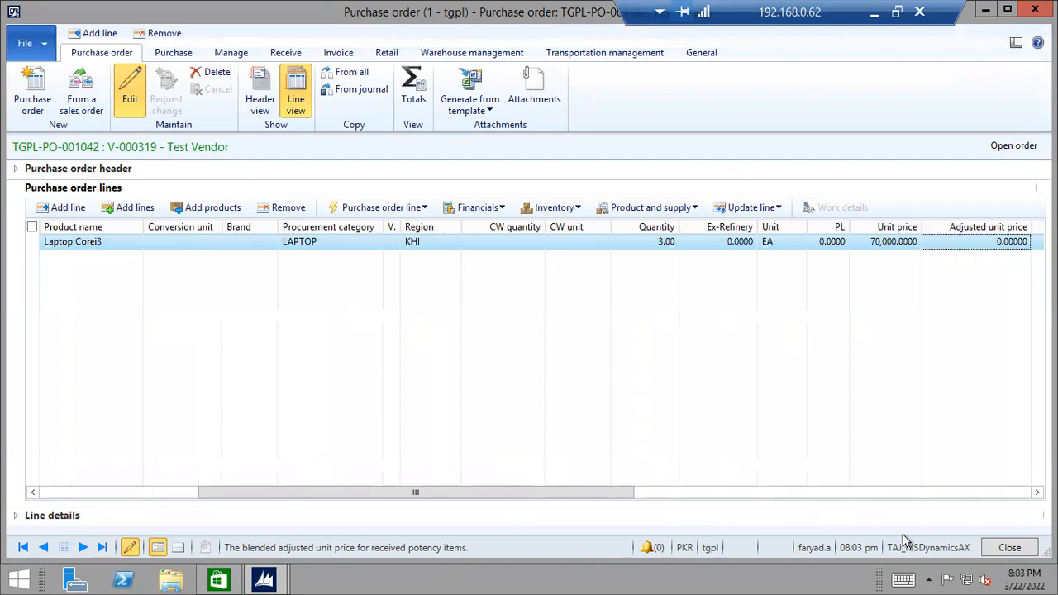
click(186, 56)
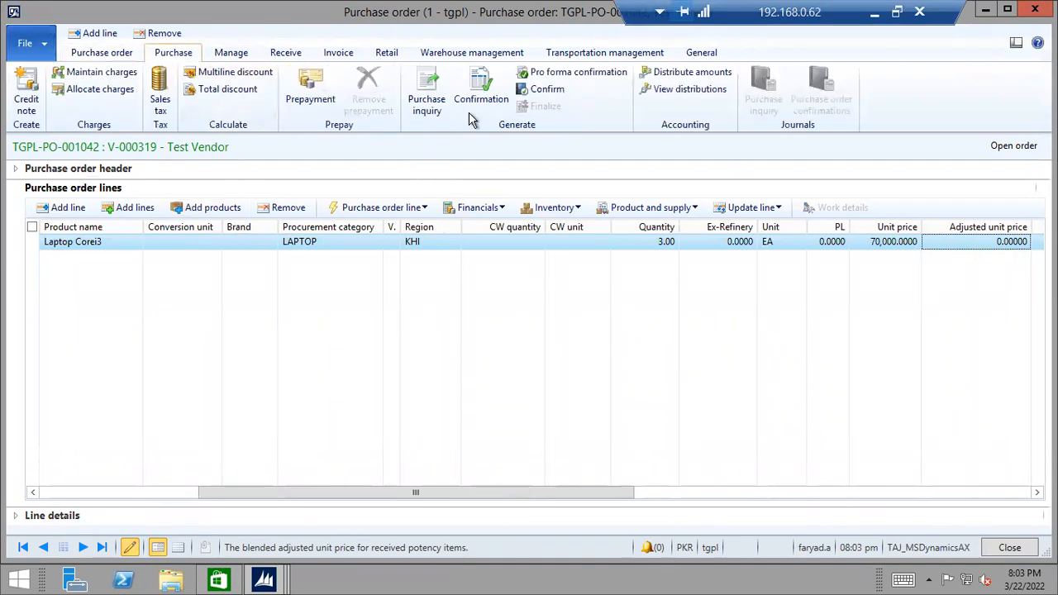
click(549, 92)
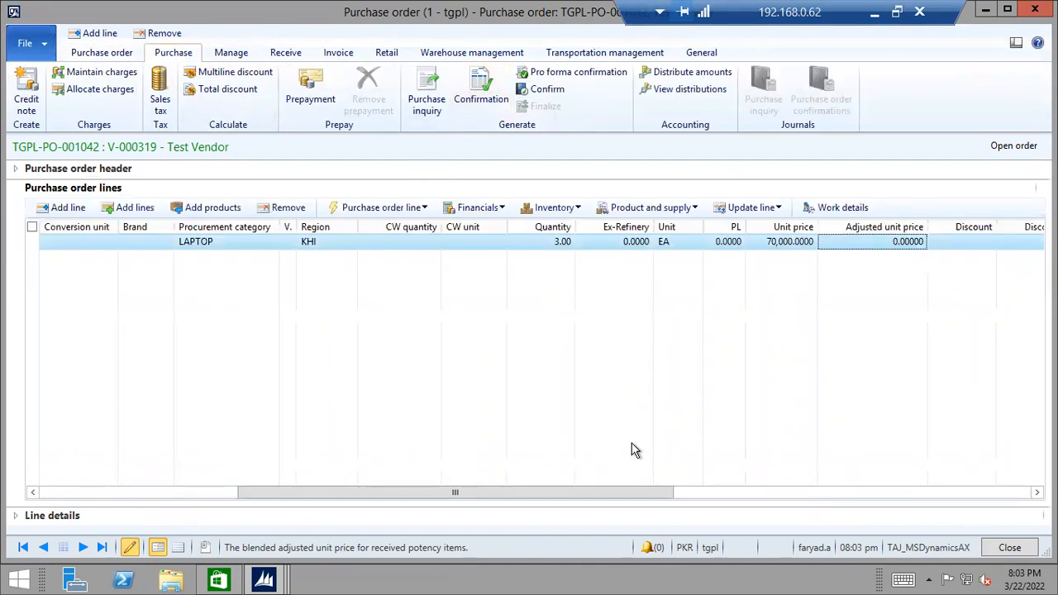
Post product receipt 23 for the Test Vendor order with a received laptop quantity of 1.
click(281, 55)
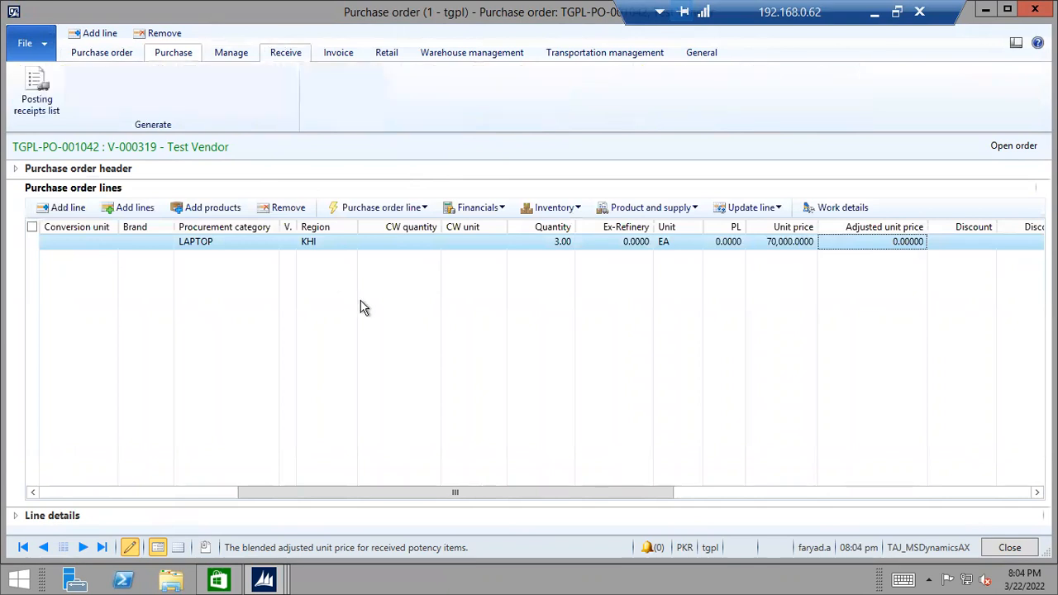
click(84, 103)
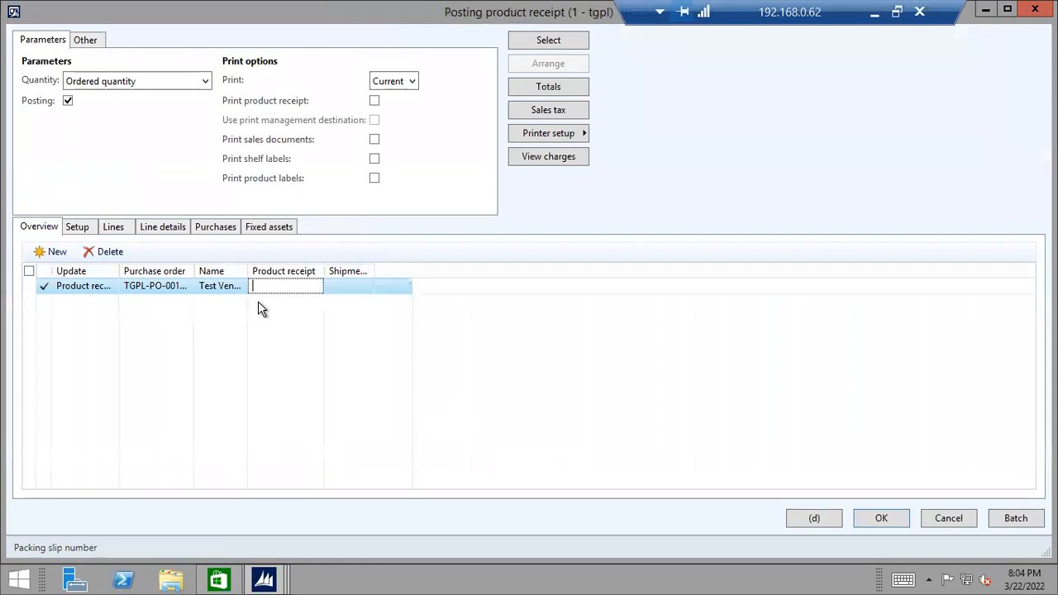
text(23)
click(124, 228)
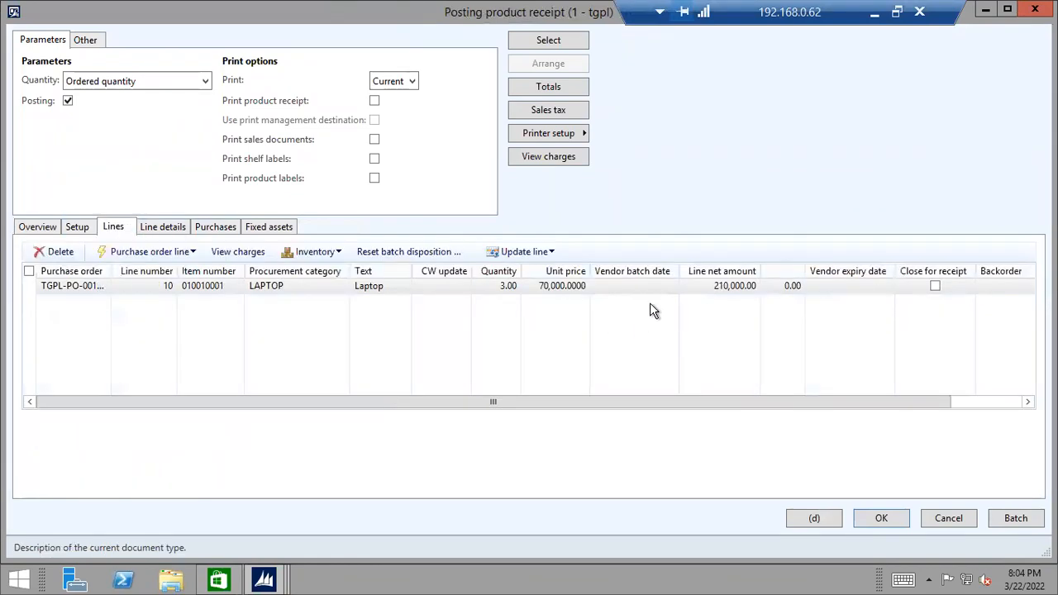
click(496, 286)
text(2)
key(Tab)
click(495, 285)
text(1)
key(Tab)
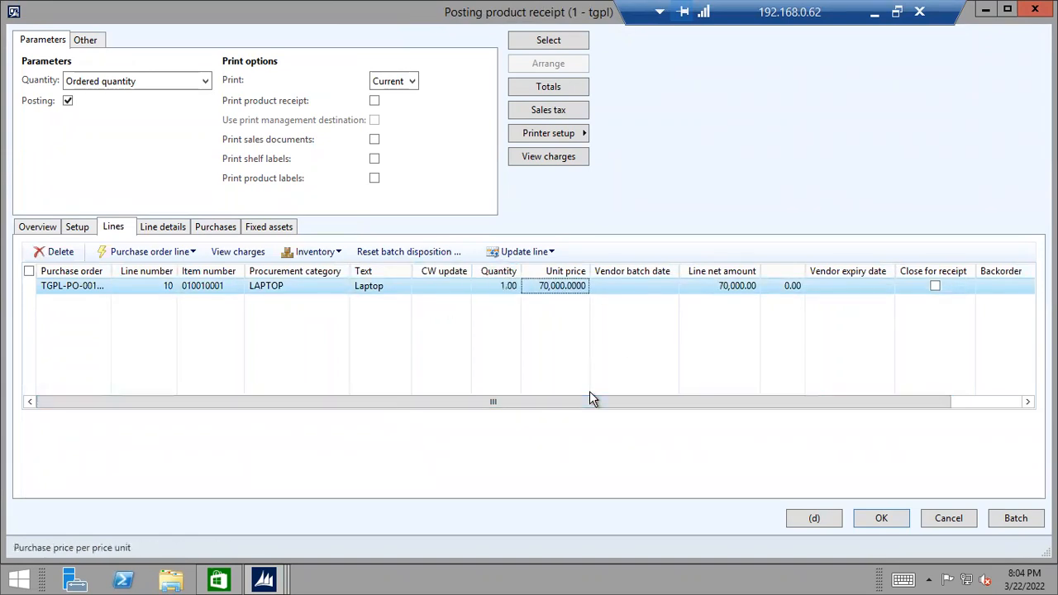
click(882, 520)
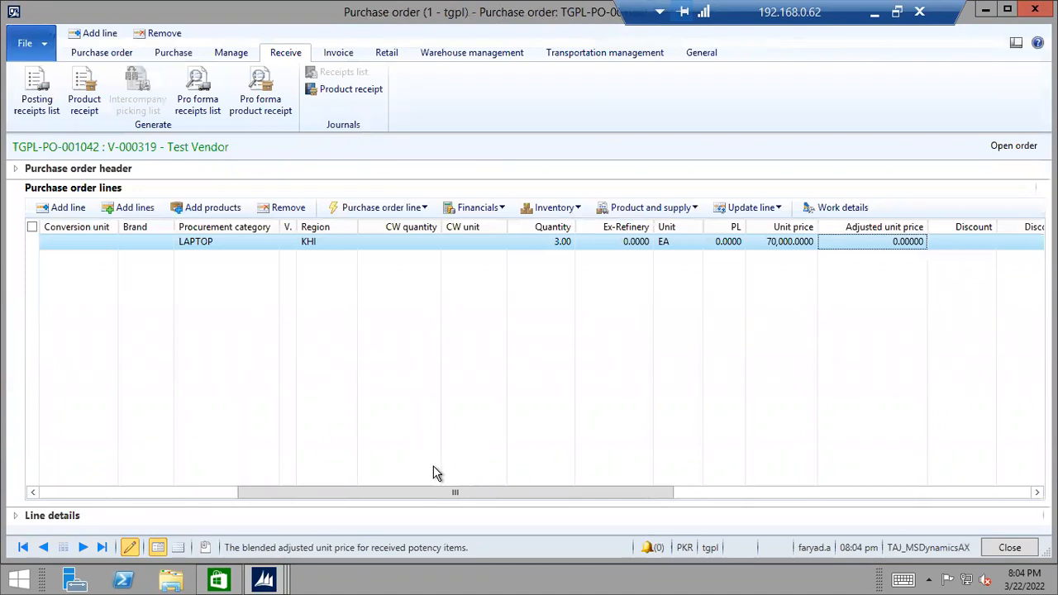
Examine the ordered and received quantities on the product receipt journal line and close the journal.
click(335, 88)
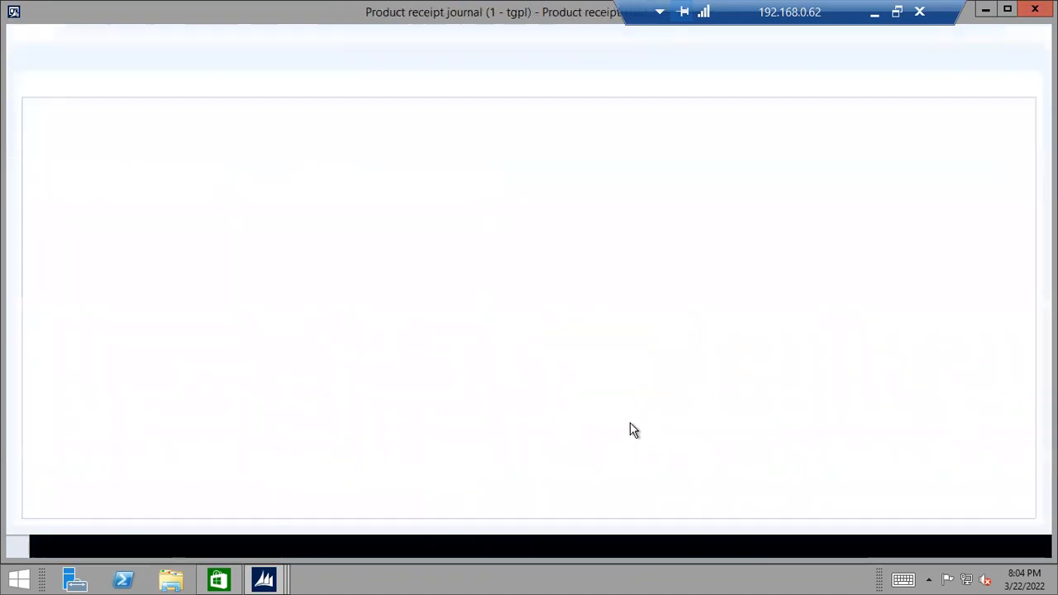
click(76, 62)
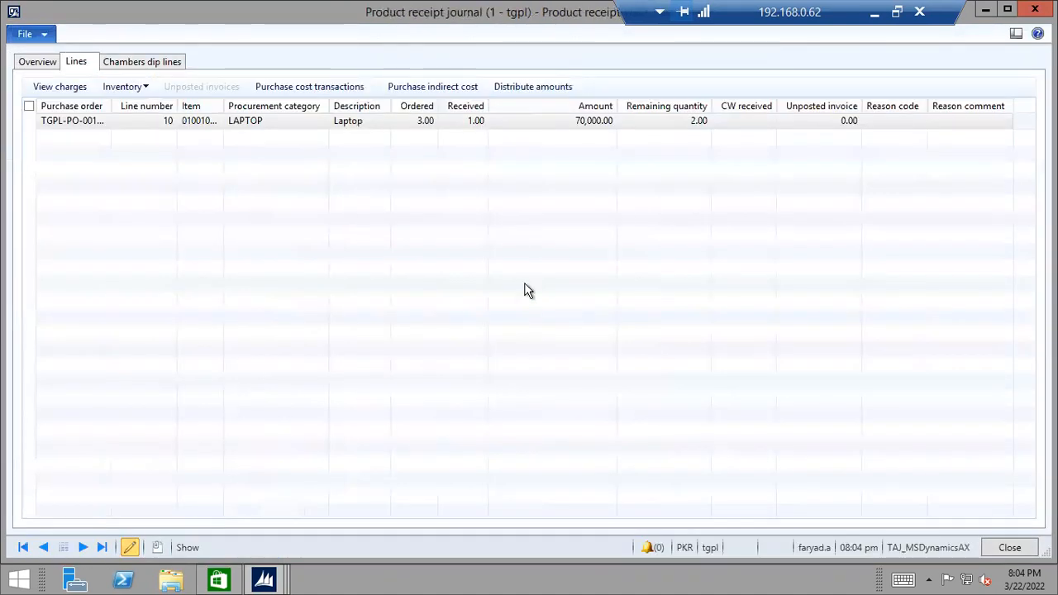
click(419, 126)
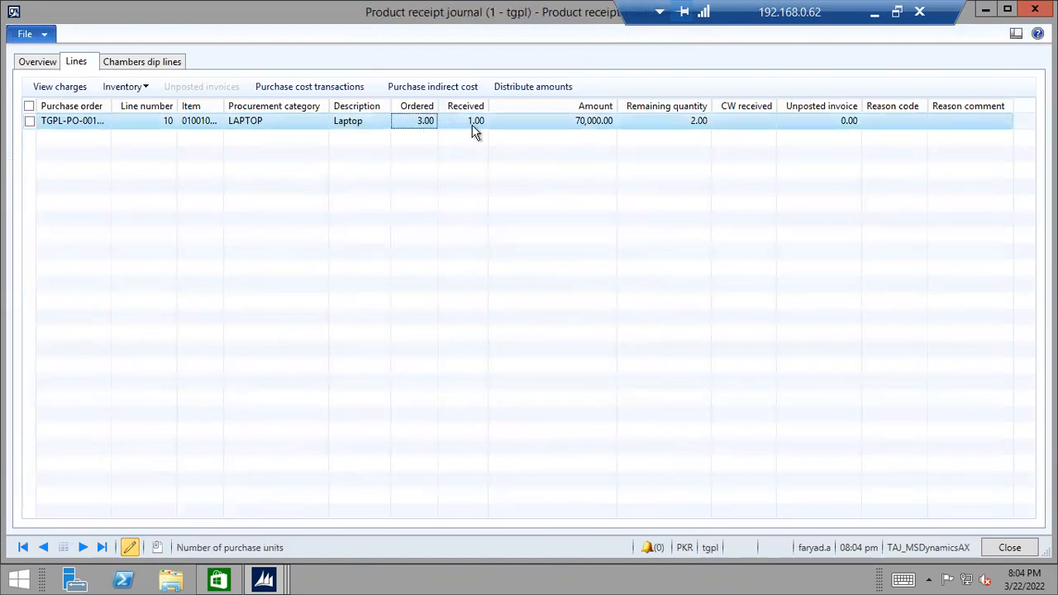
key(Escape)
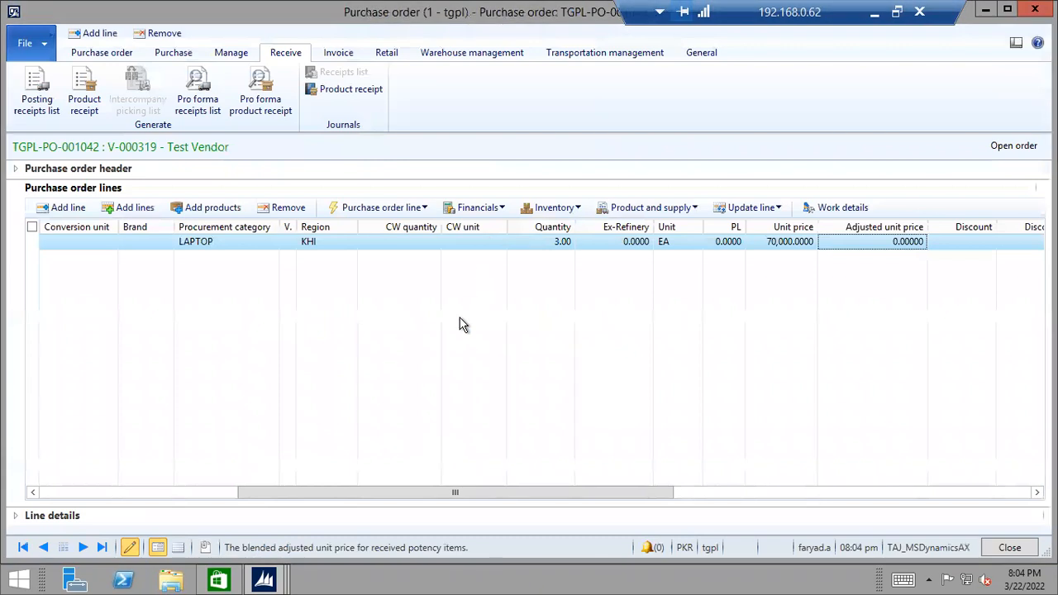
Post product receipt 24 for the Test Vendor order with a received laptop quantity of 1.
click(85, 89)
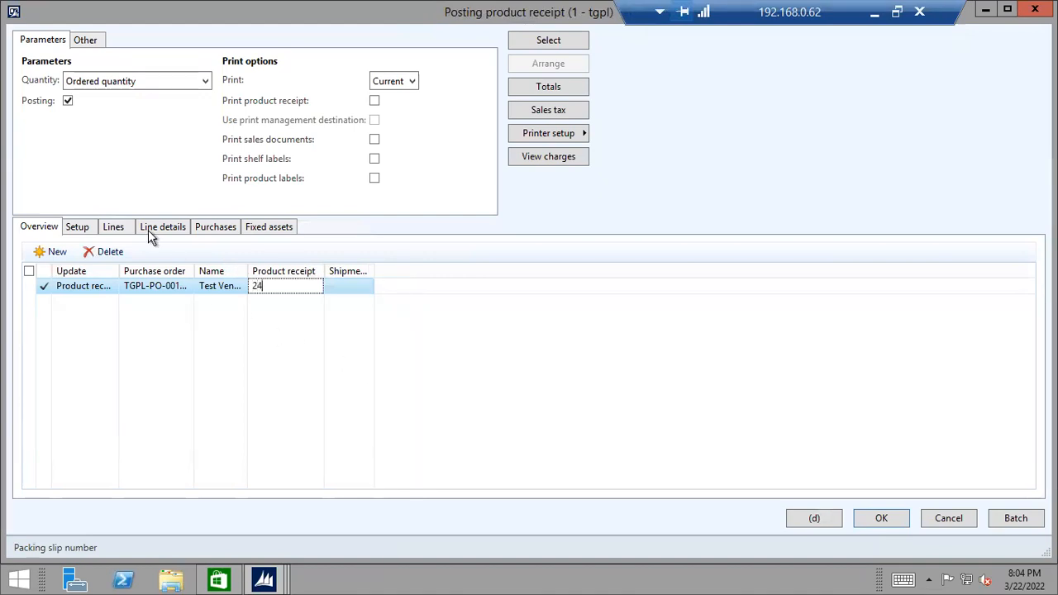
click(113, 228)
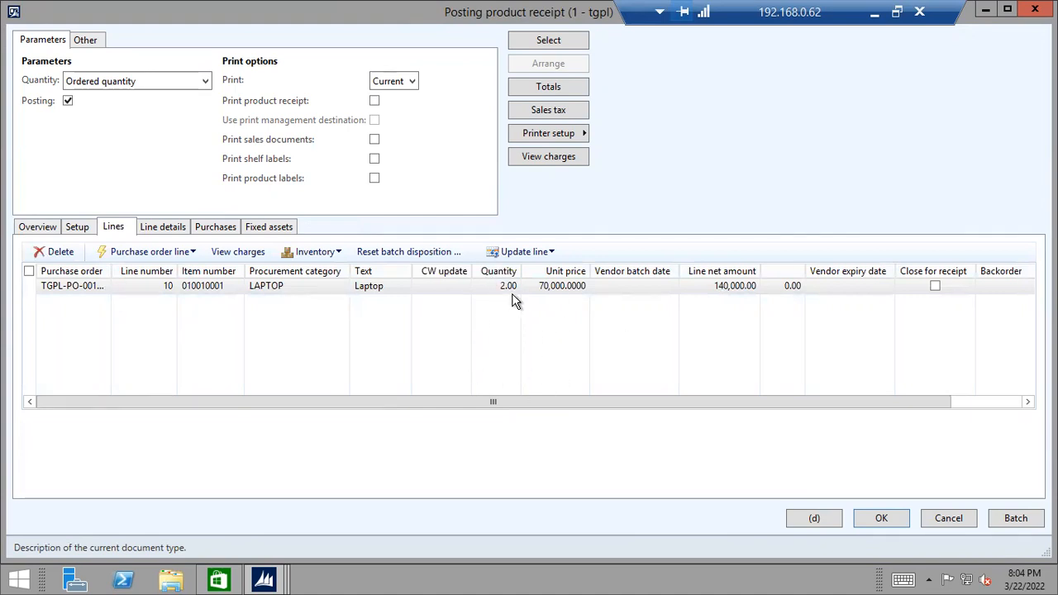
drag(614, 402, 585, 401)
click(496, 286)
text(1)
key(Tab)
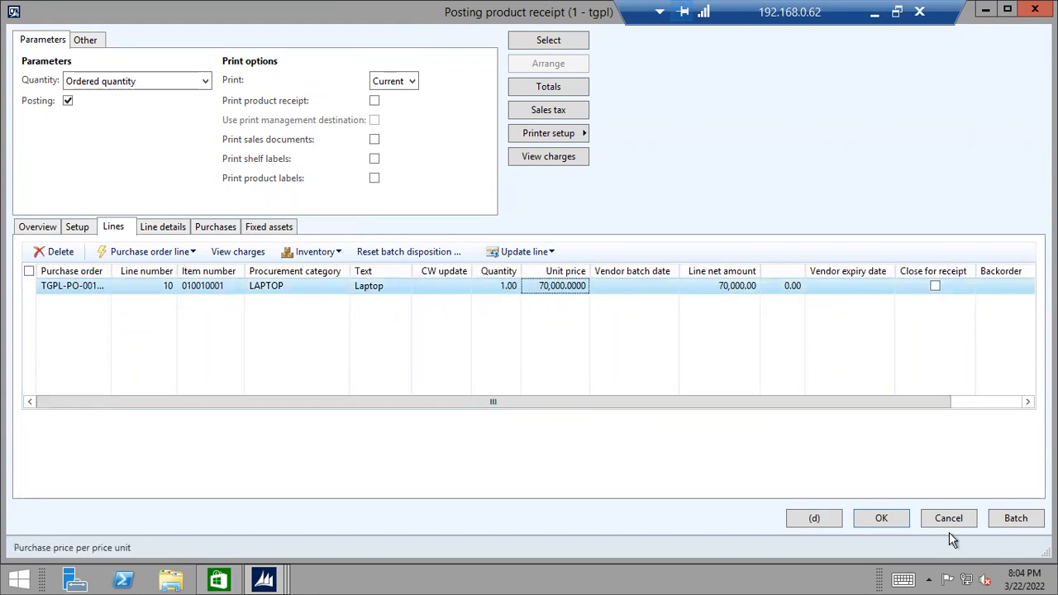
click(896, 524)
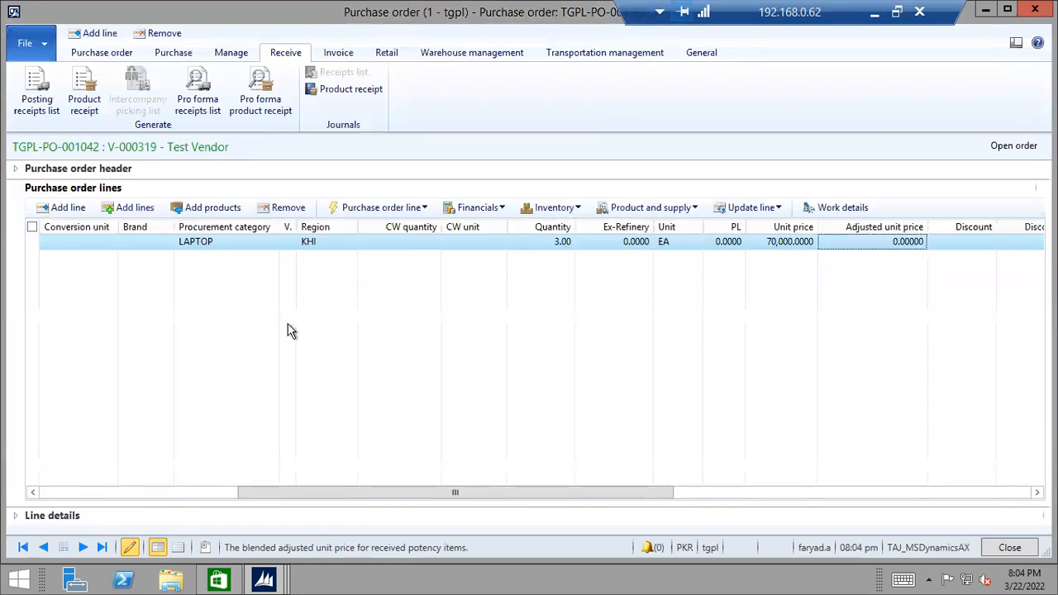
Examine the ordered, received and remaining quantities on product receipt 24's line in the product receipt journal.
click(339, 91)
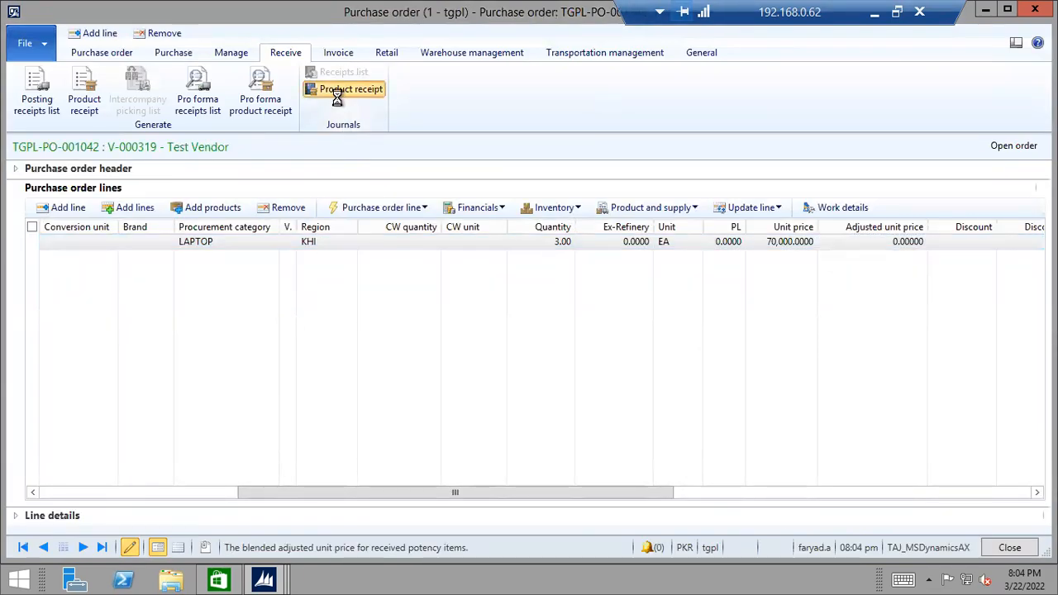
click(154, 139)
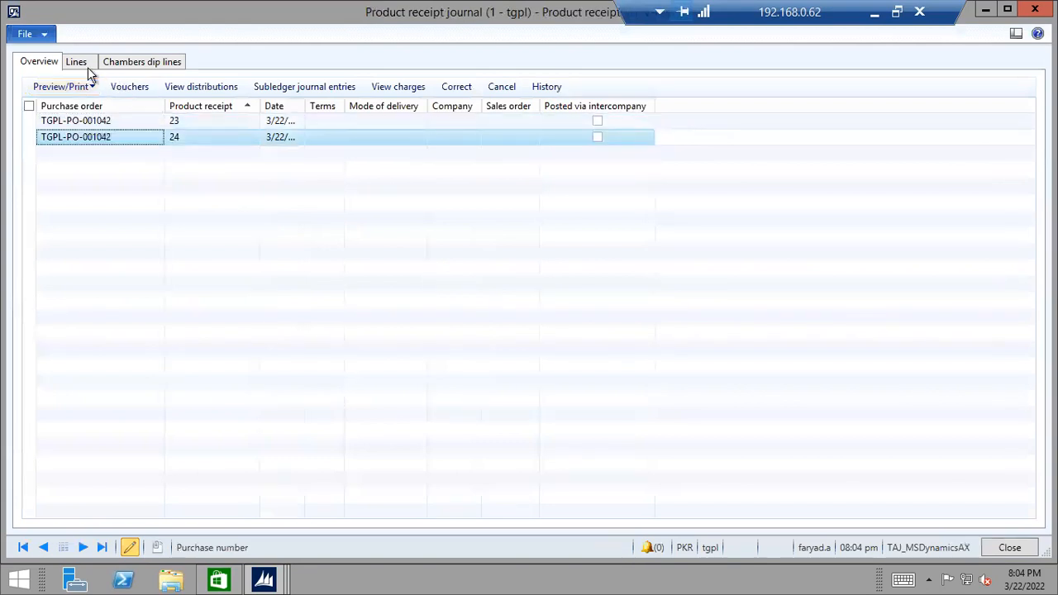
click(78, 64)
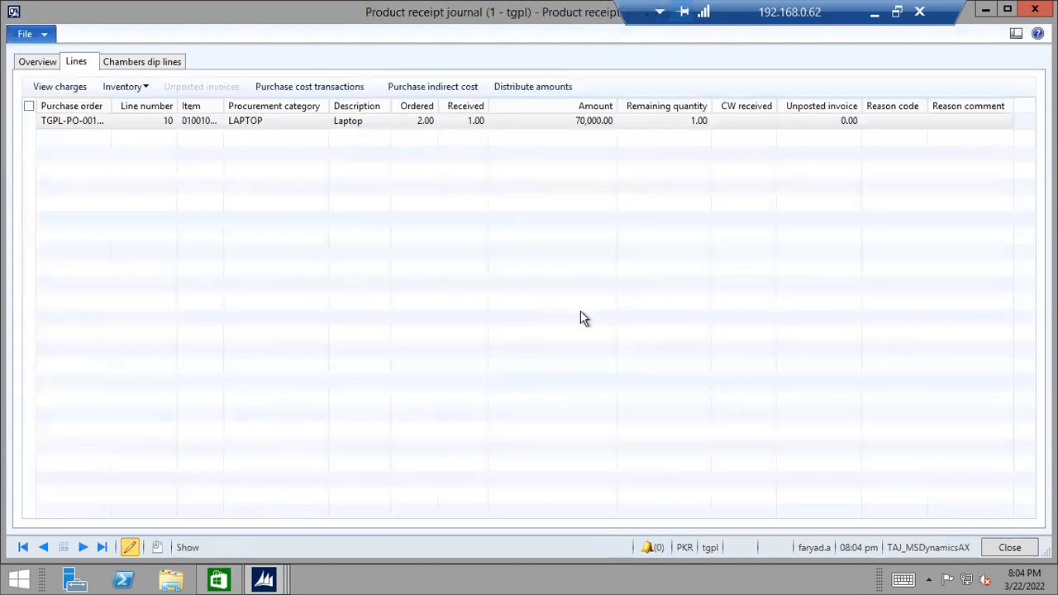
click(406, 121)
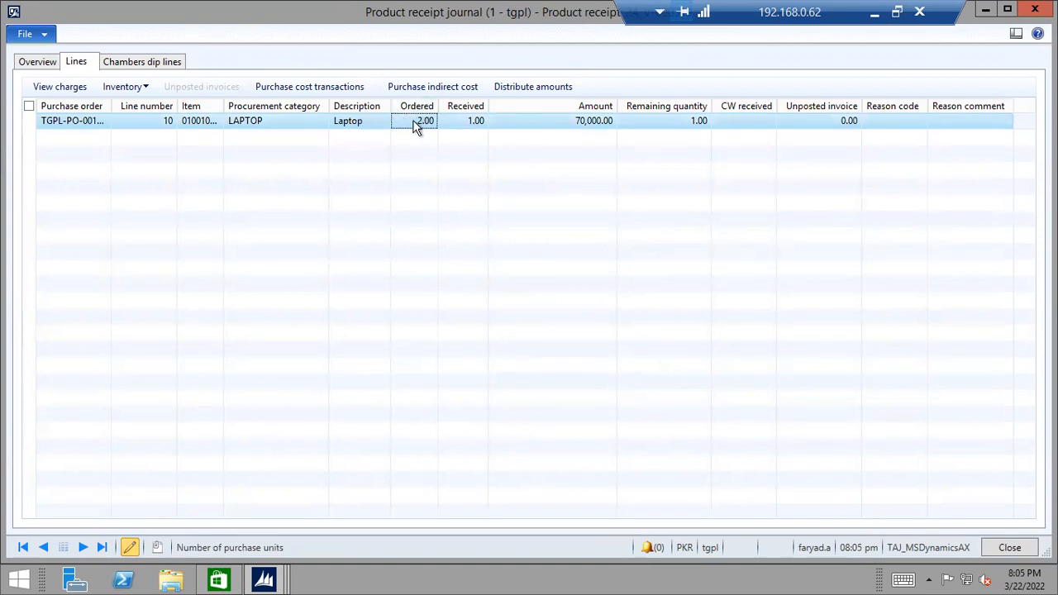
click(467, 124)
click(674, 126)
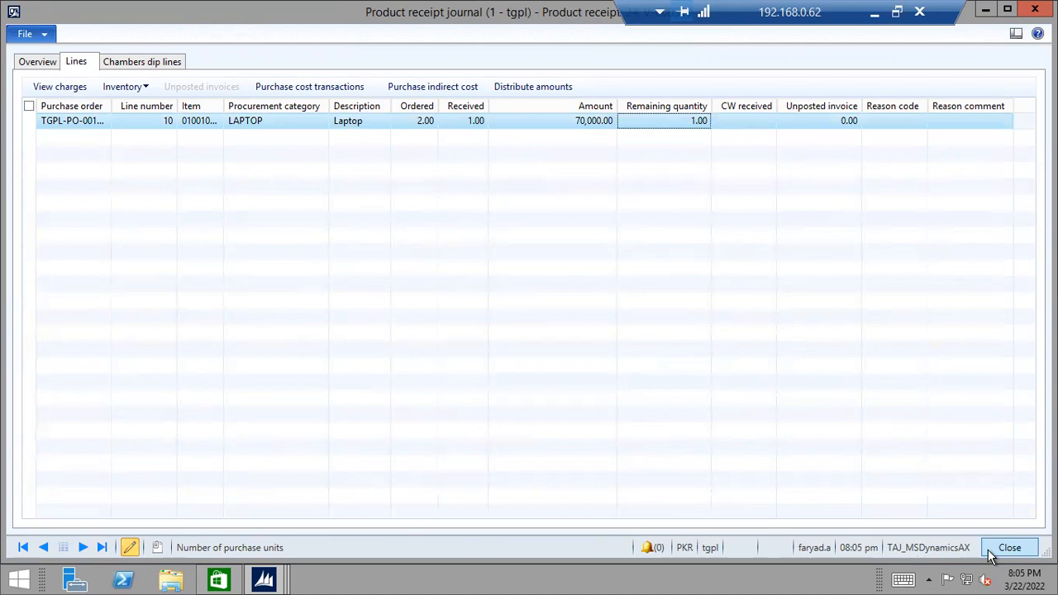
Compare the ordered, received and remaining quantities on product receipt 23's line, and return to the purchase order list.
click(39, 62)
click(175, 123)
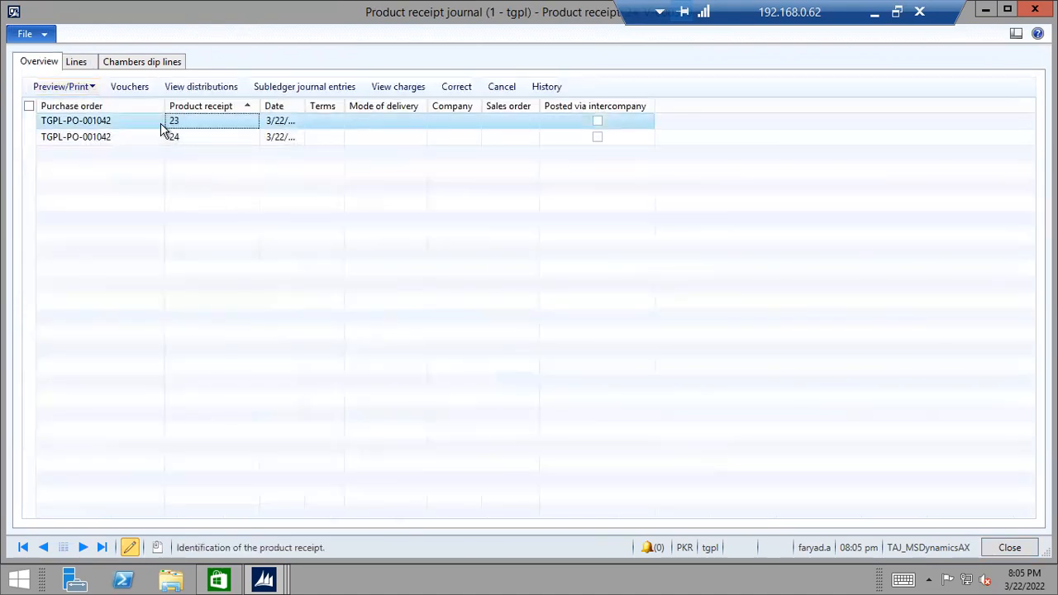
click(76, 63)
click(410, 125)
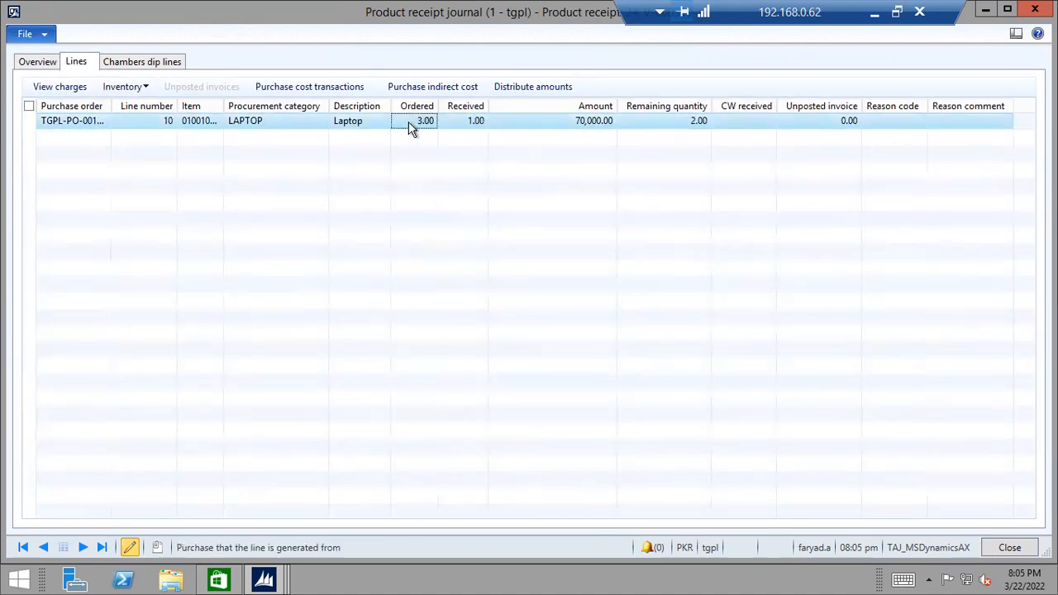
click(457, 124)
click(671, 124)
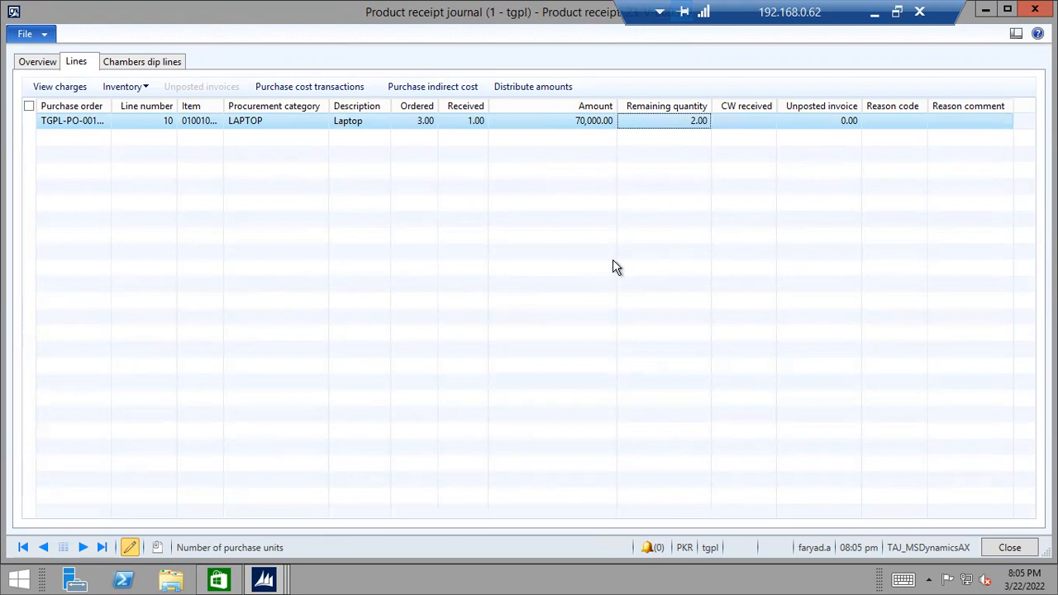
key(Escape)
key(Escape)
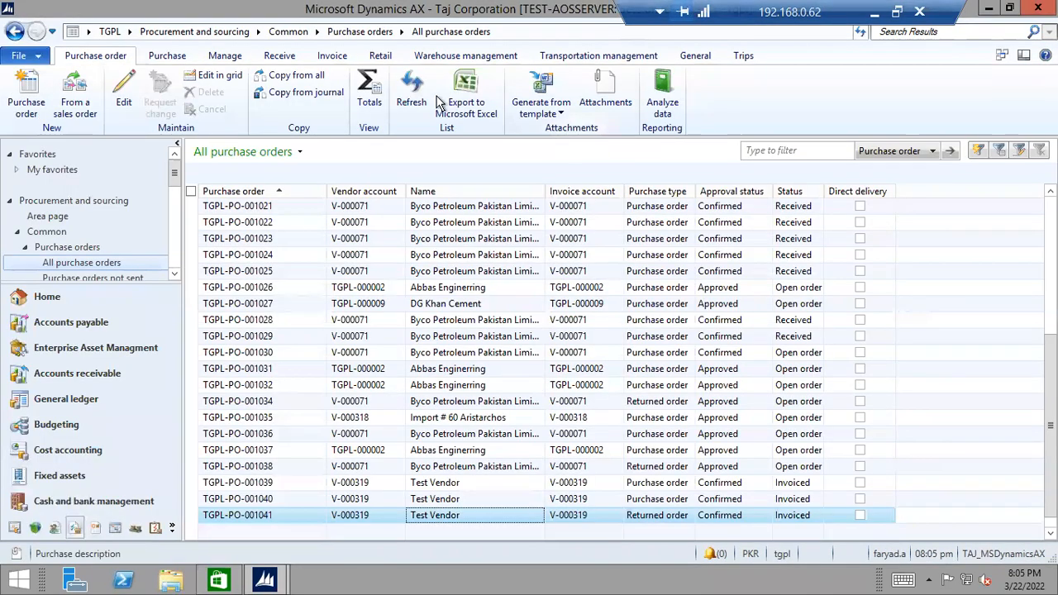
Refresh the purchase order list and open the newest Test Vendor order.
key(F5)
click(798, 532)
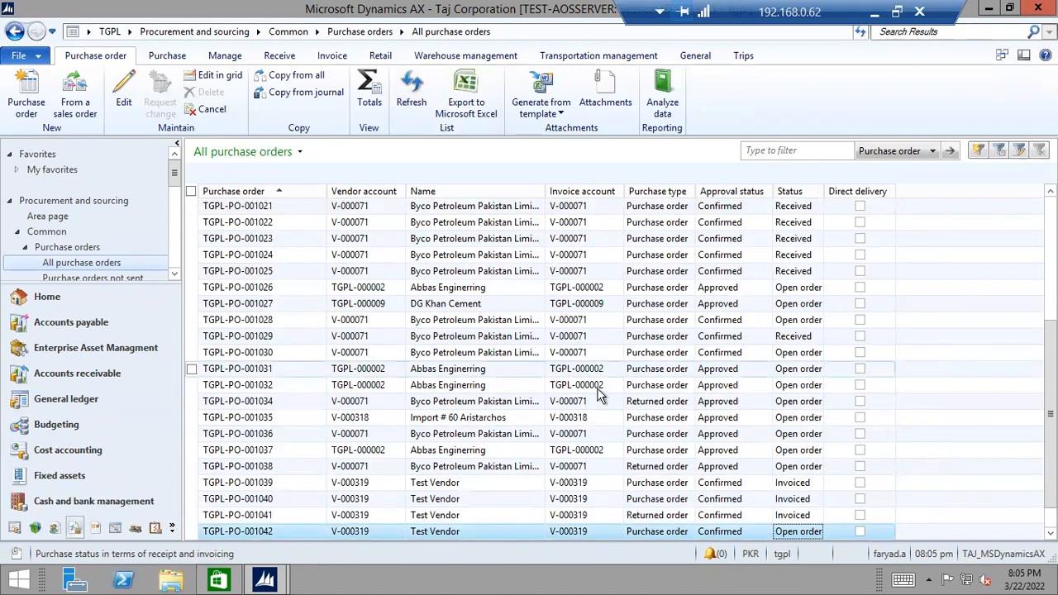
click(275, 56)
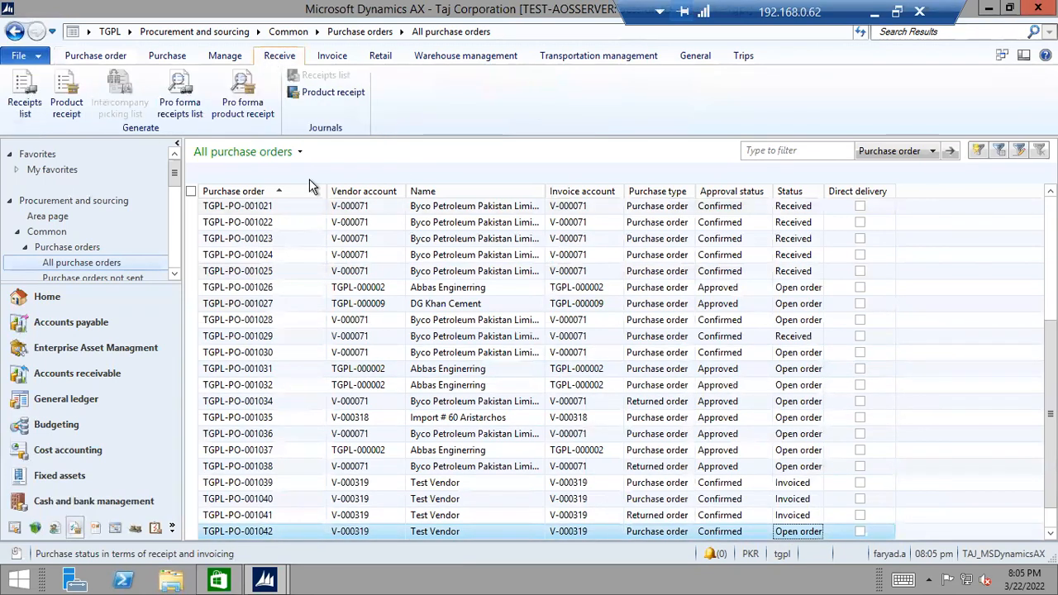
click(116, 56)
click(709, 533)
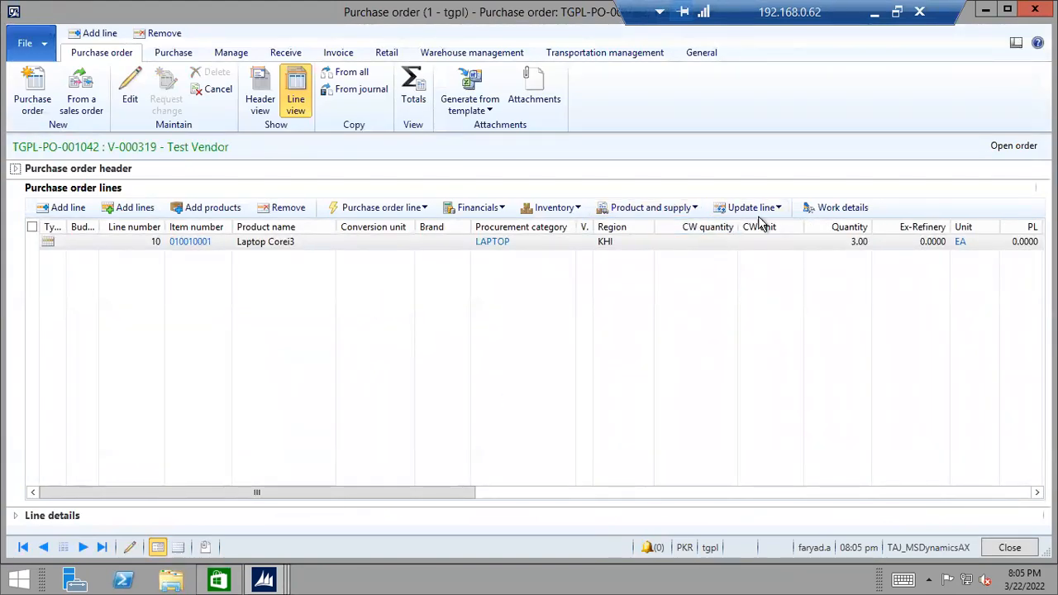
Cancel the remaining delivery quantity on the order's Laptop Corei3 line.
click(781, 211)
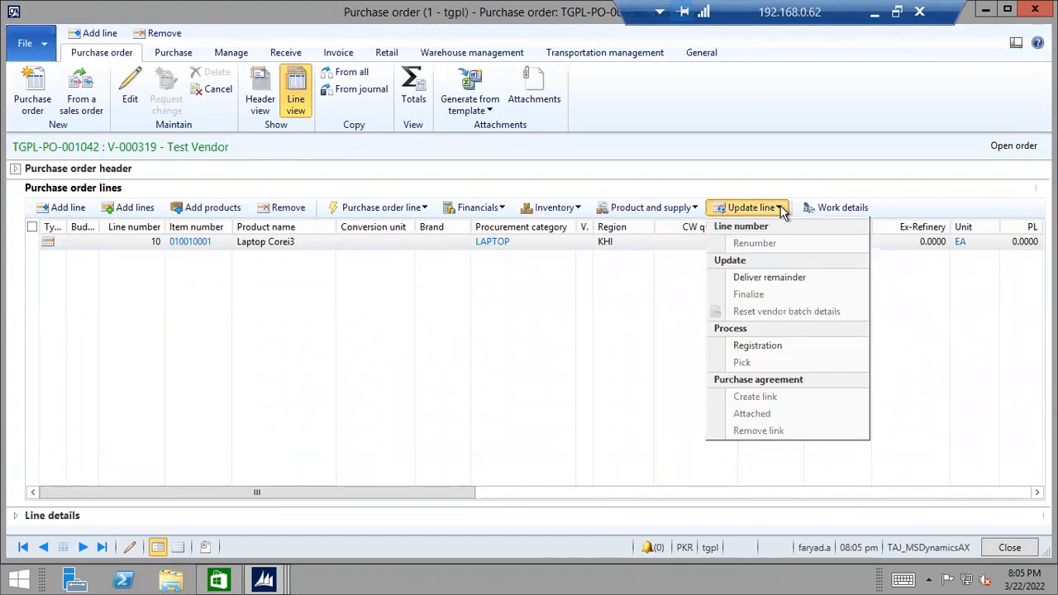
click(781, 278)
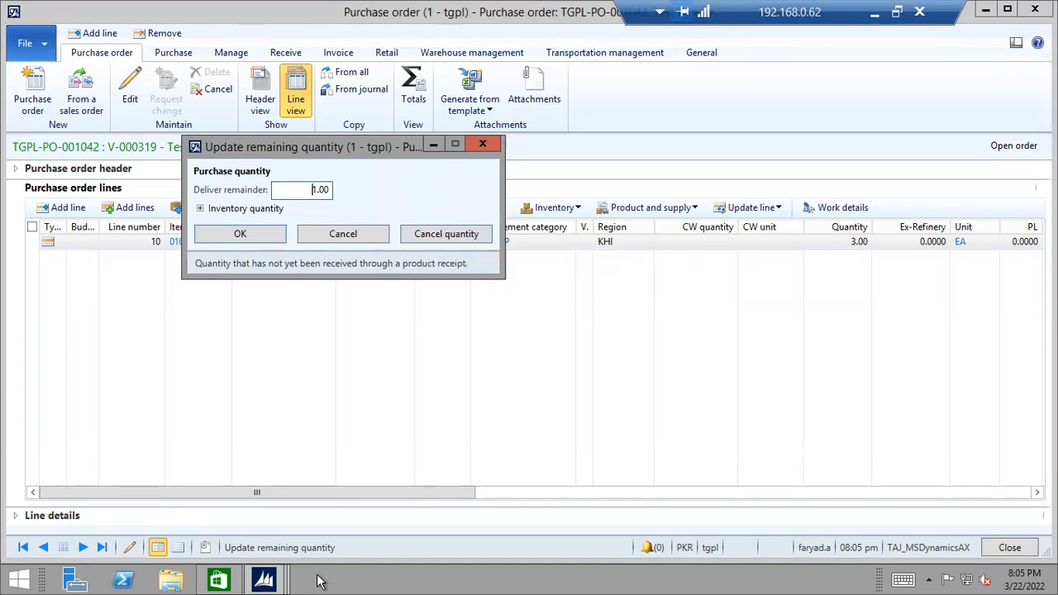
mouse_move(266, 580)
mouse_move(123, 516)
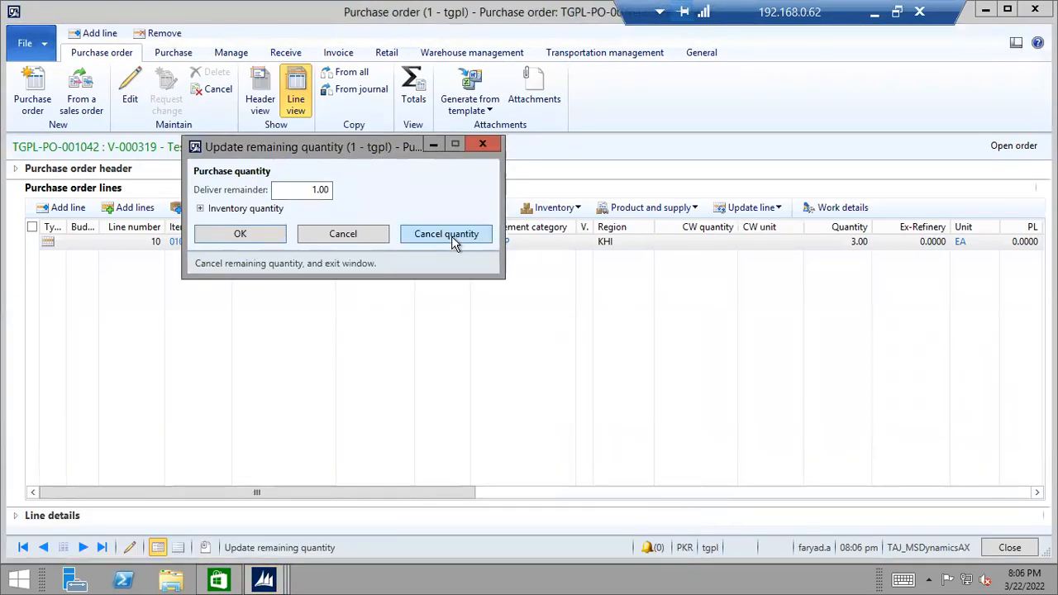
click(452, 236)
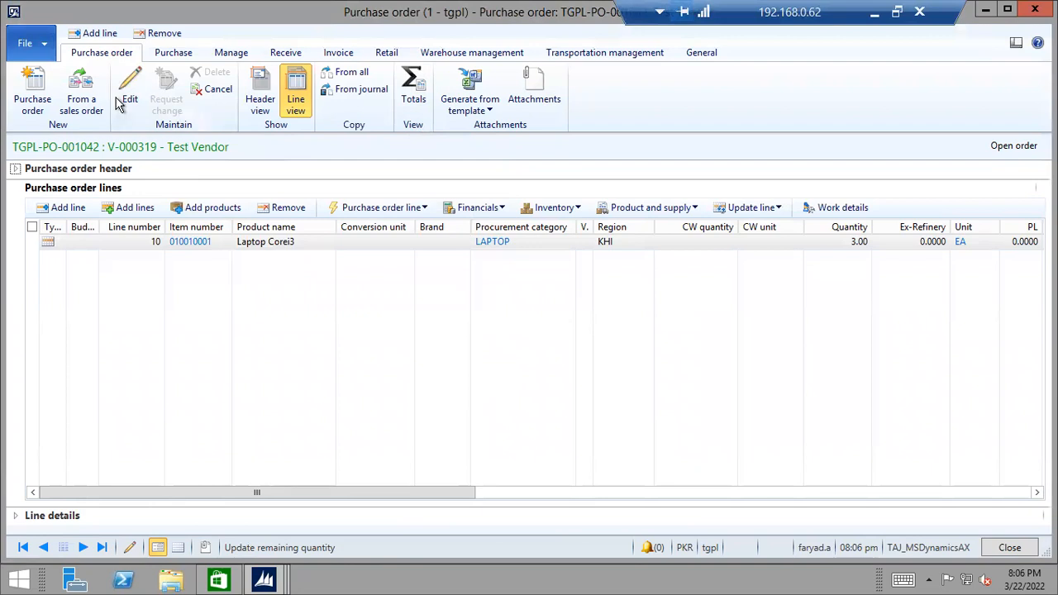
Close the Test Vendor order and refresh the list of all purchase orders to check its status.
click(1026, 546)
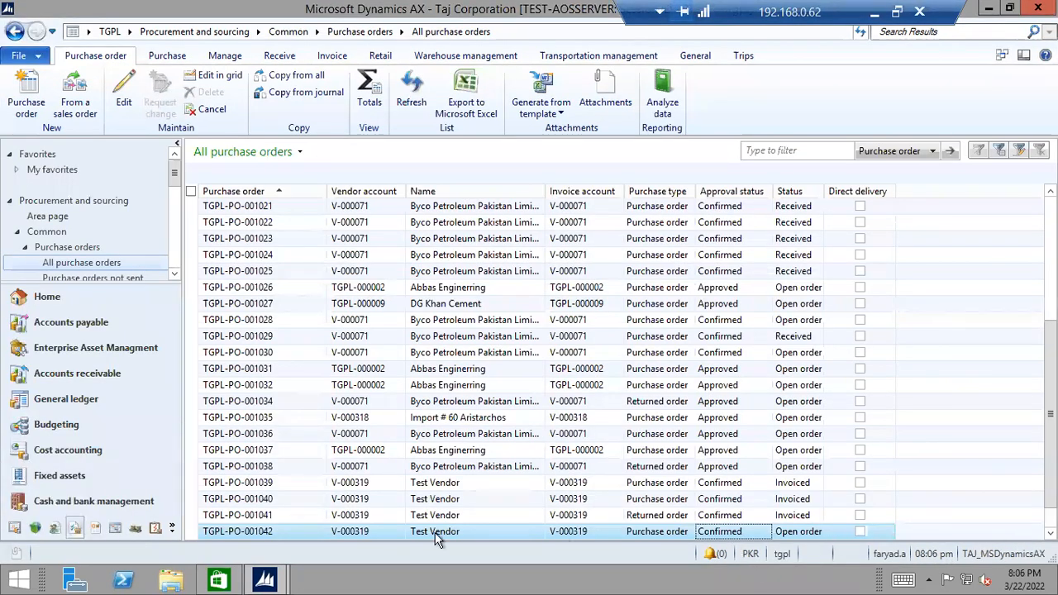
mouse_move(264, 578)
click(208, 516)
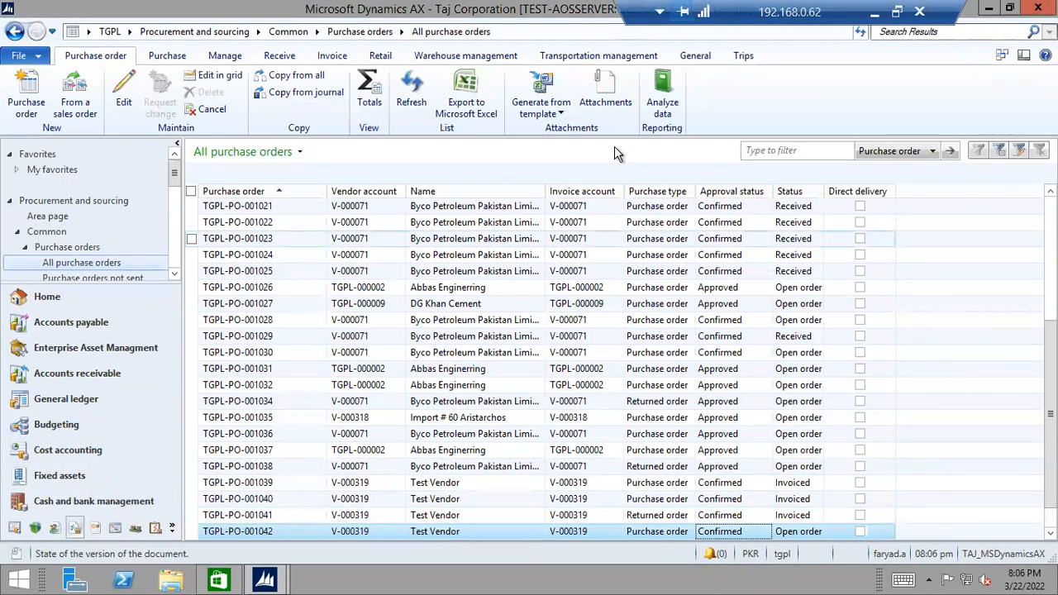
click(411, 95)
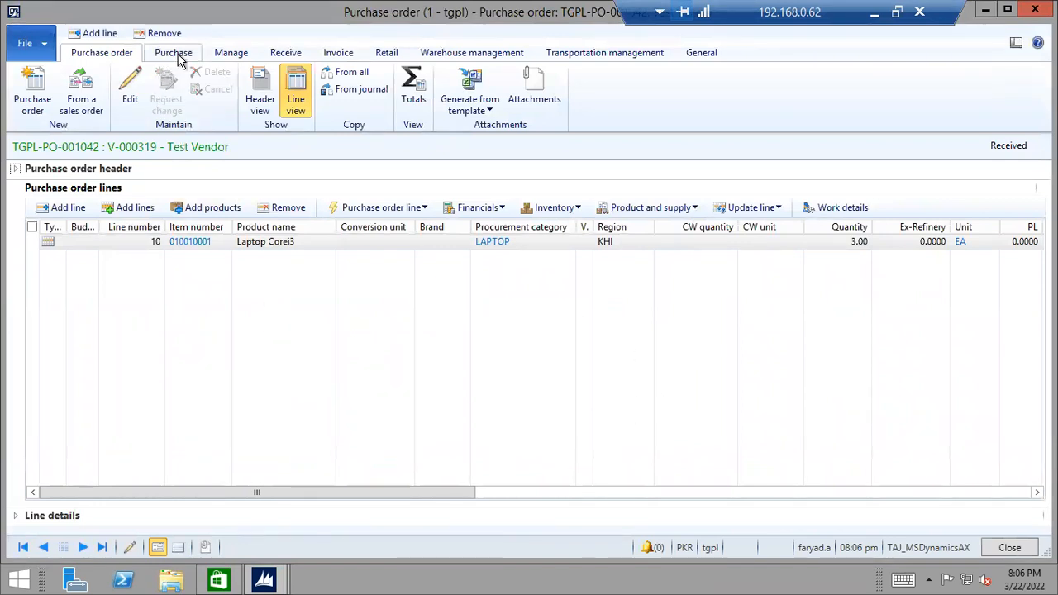
Review the line quantities of product receipts 23 and 24 in the order's product receipt journal, and close the journal.
click(285, 52)
click(338, 92)
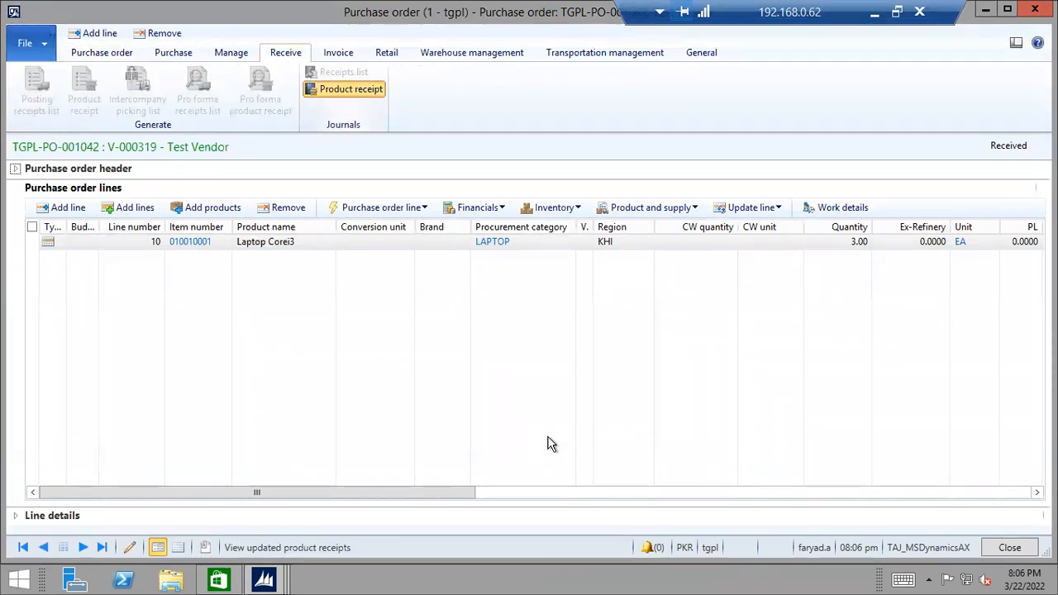
click(83, 66)
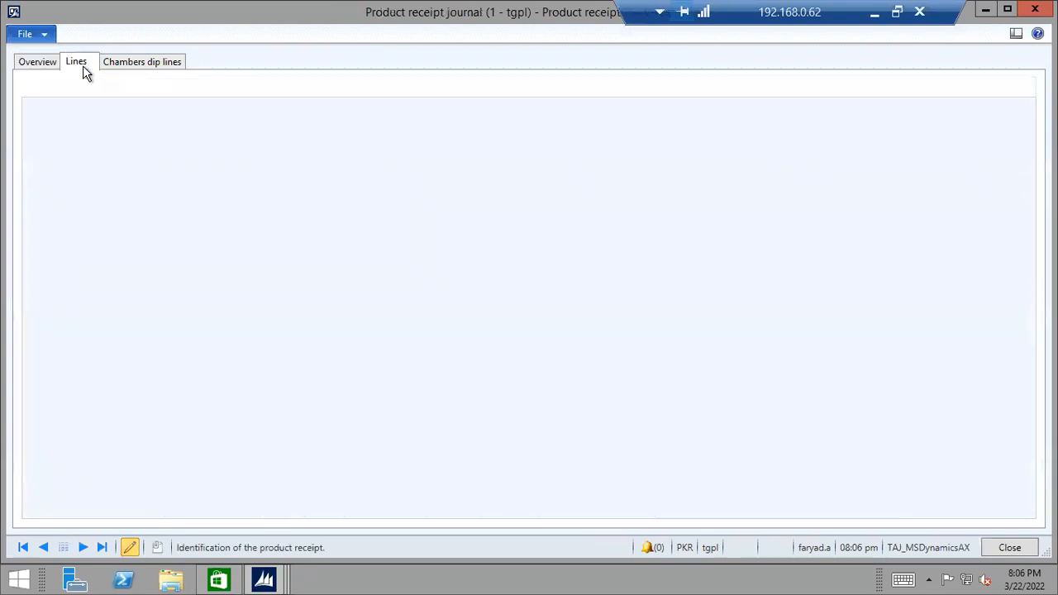
click(417, 126)
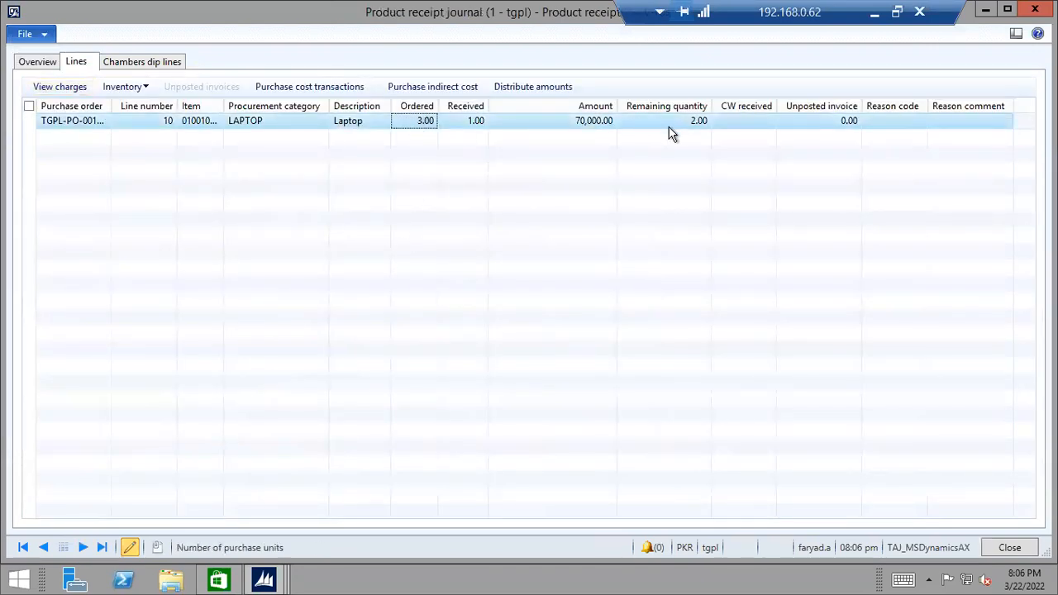
click(38, 61)
click(199, 137)
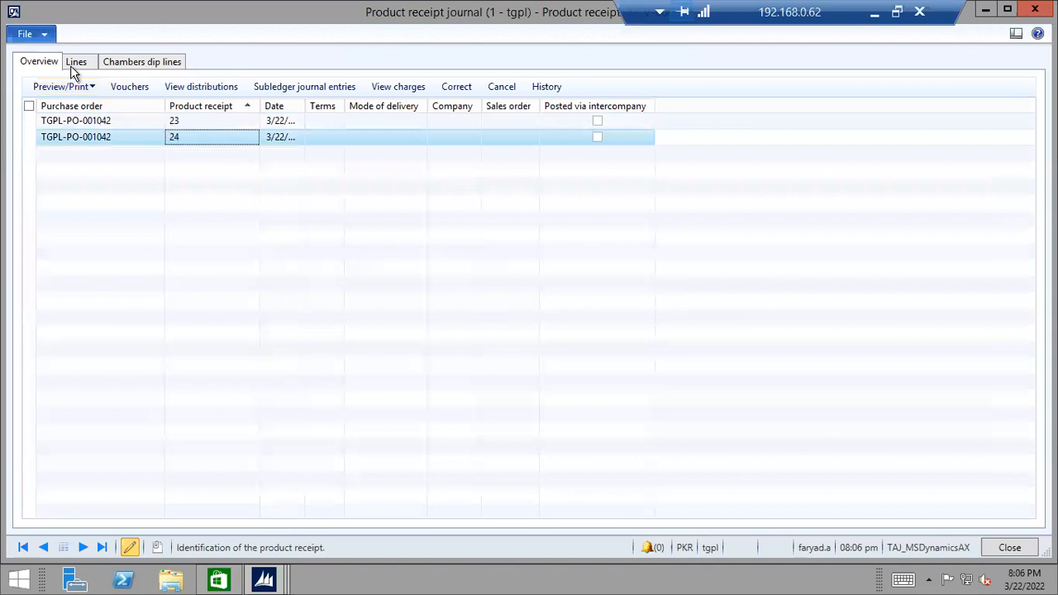
click(74, 62)
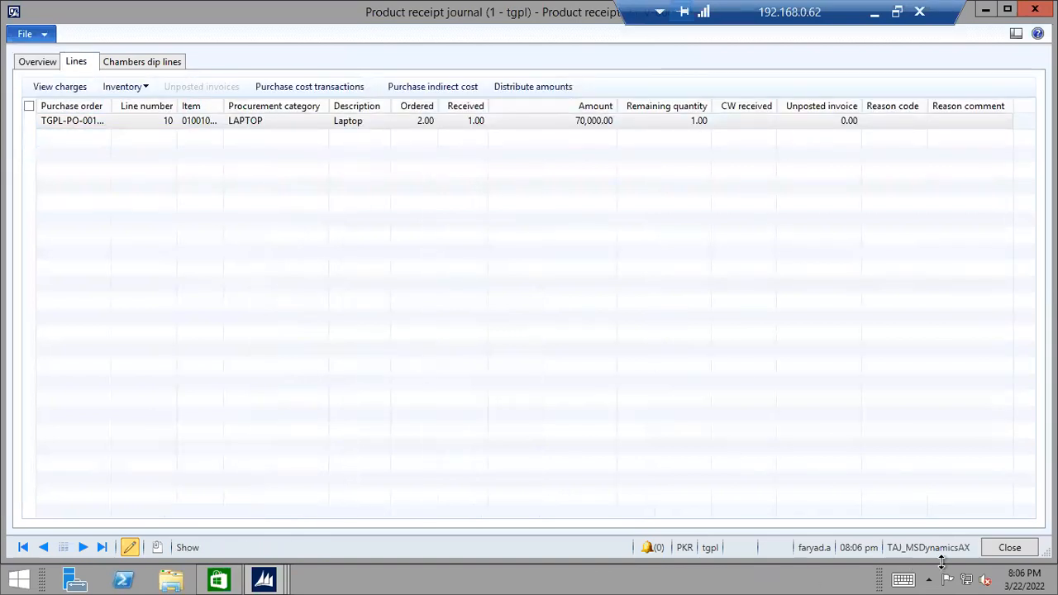
click(1008, 548)
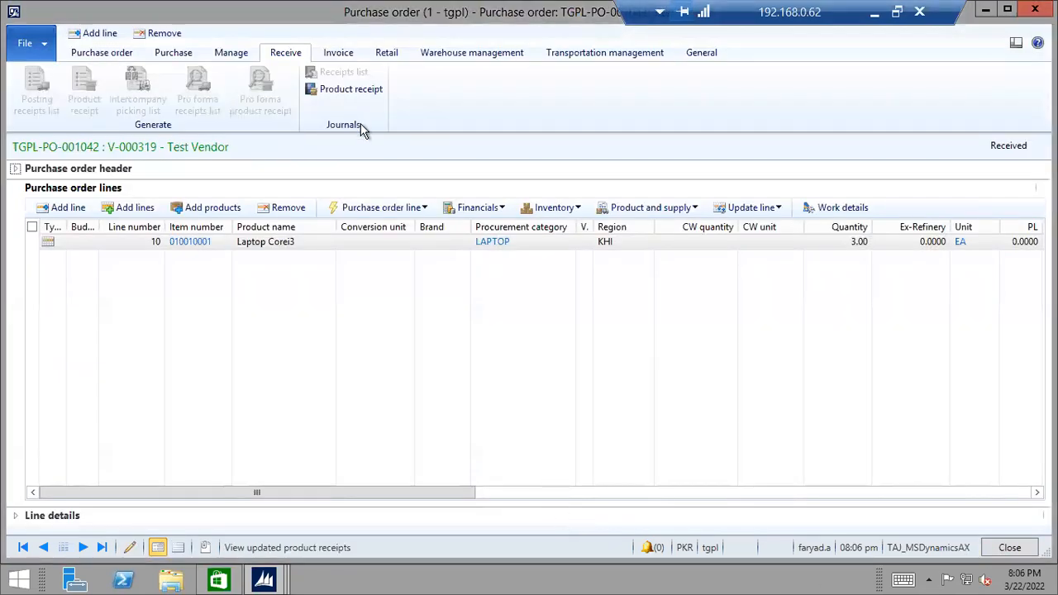
Examine the laptop's line quantities, including the Receive now and inventory unit details, and close the line quantity form.
click(709, 53)
click(468, 91)
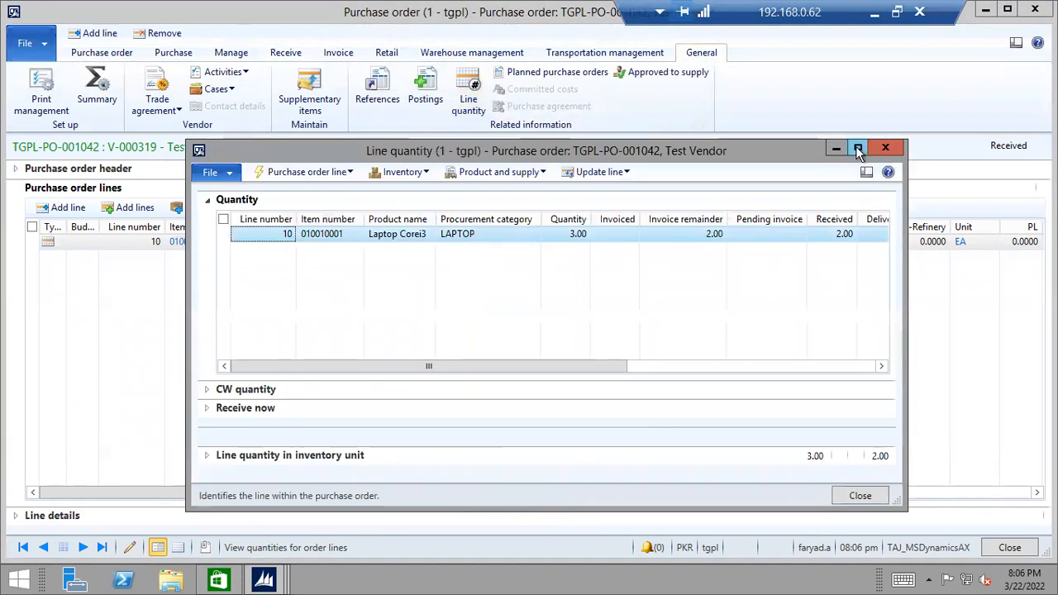
click(857, 148)
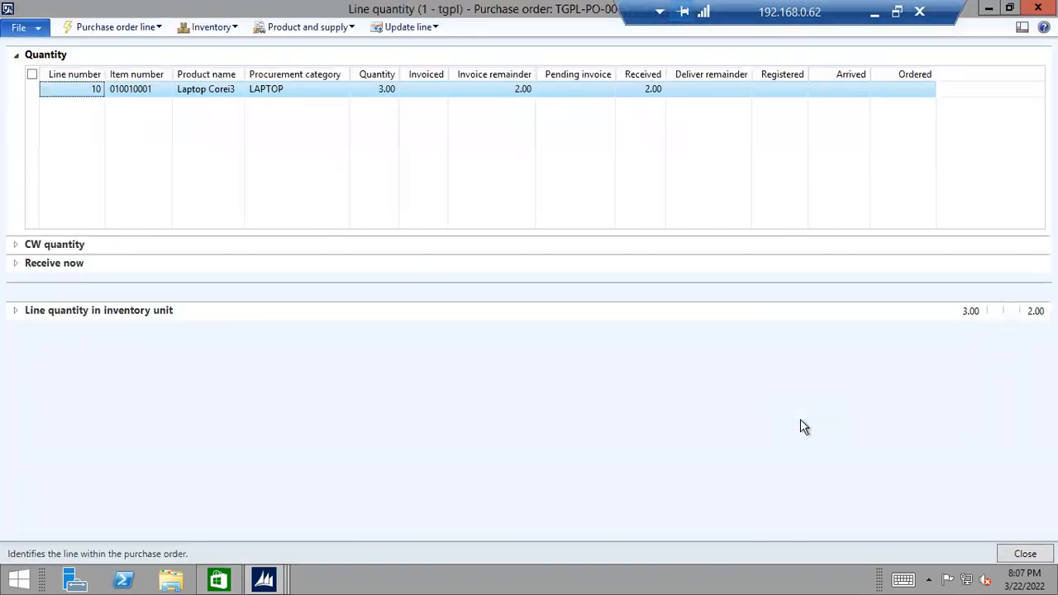
click(369, 90)
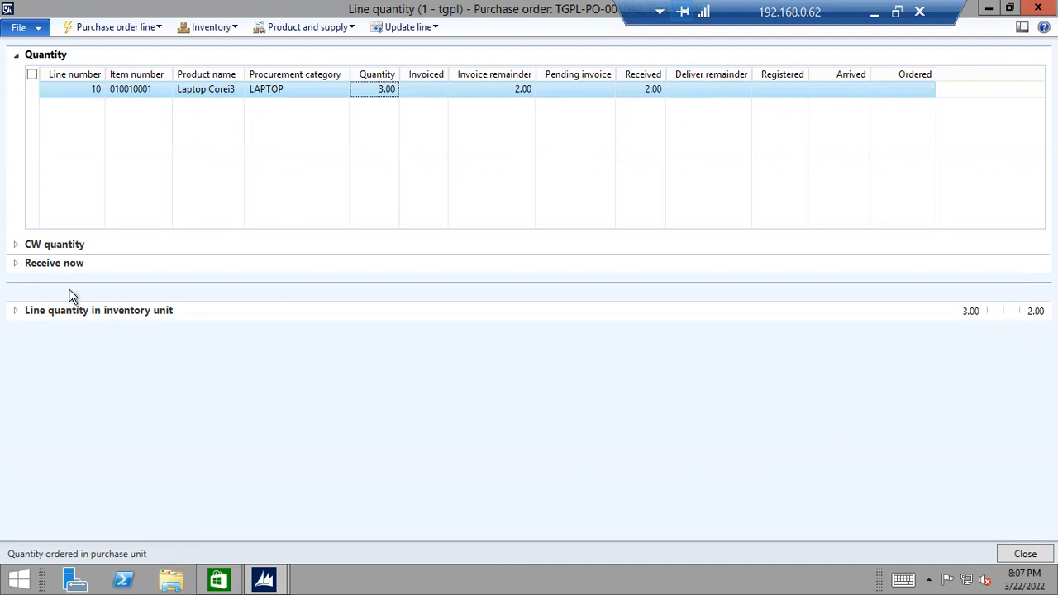
click(15, 311)
click(14, 264)
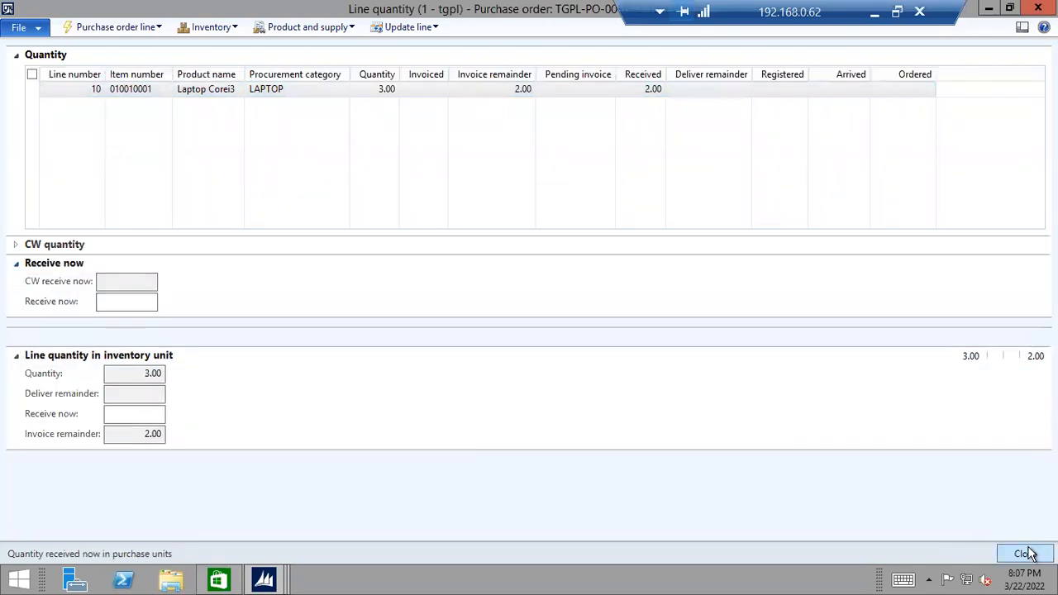
click(1025, 553)
Start a vendor invoice for the received quantity of the Test Vendor purchase order.
click(338, 52)
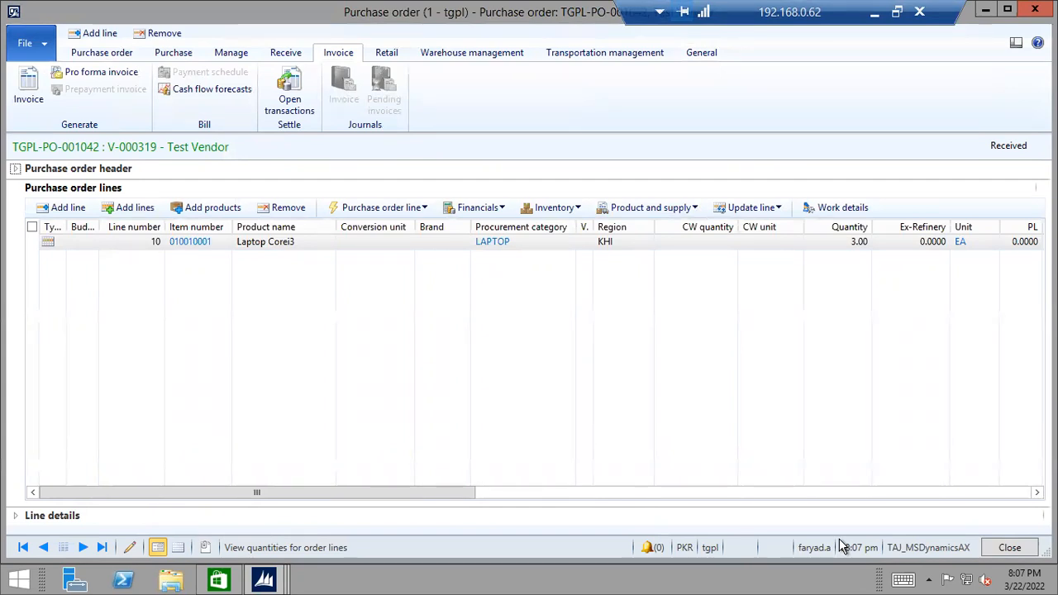
click(28, 90)
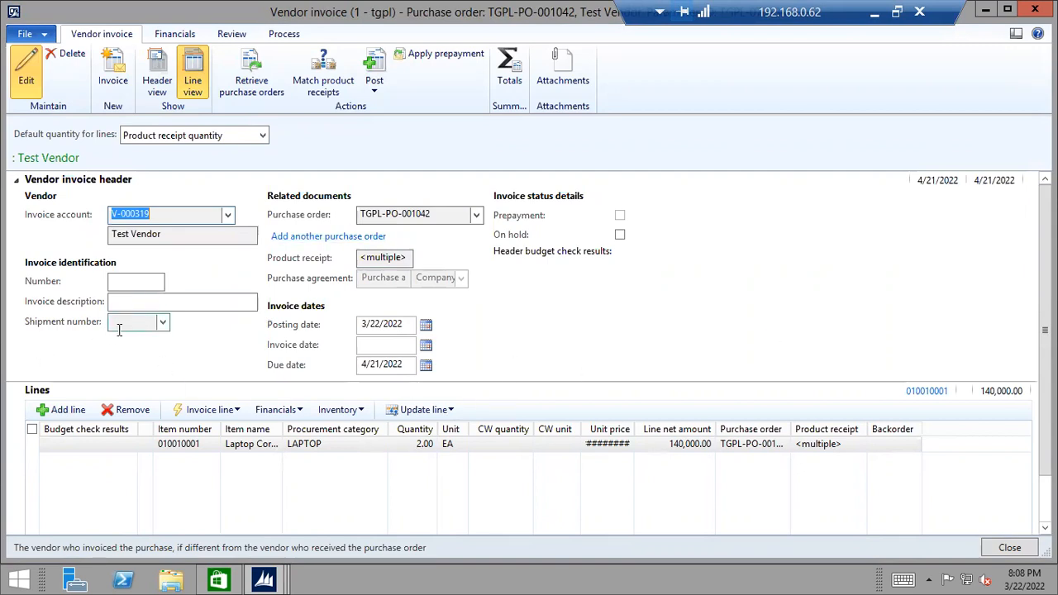
click(126, 281)
text(321)
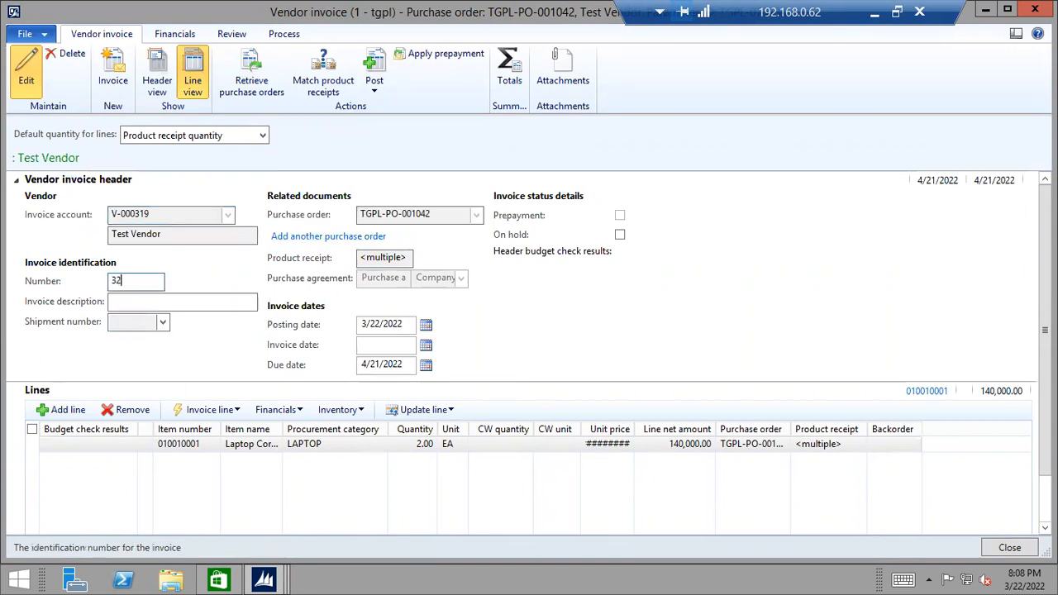
click(130, 297)
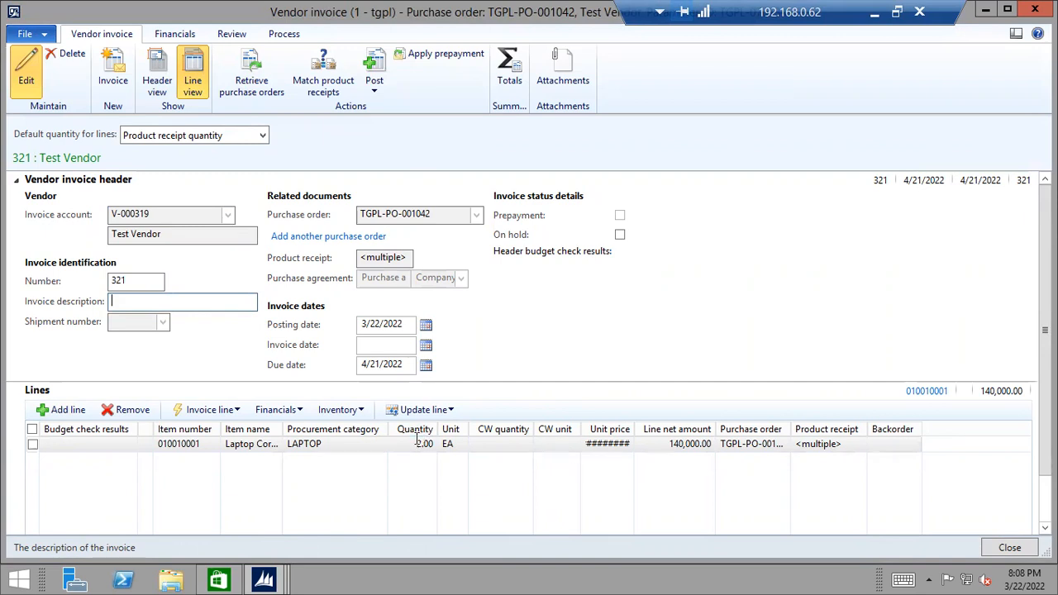
click(154, 282)
key(BackSpace)
key(BackSpace)
key(BackSpace)
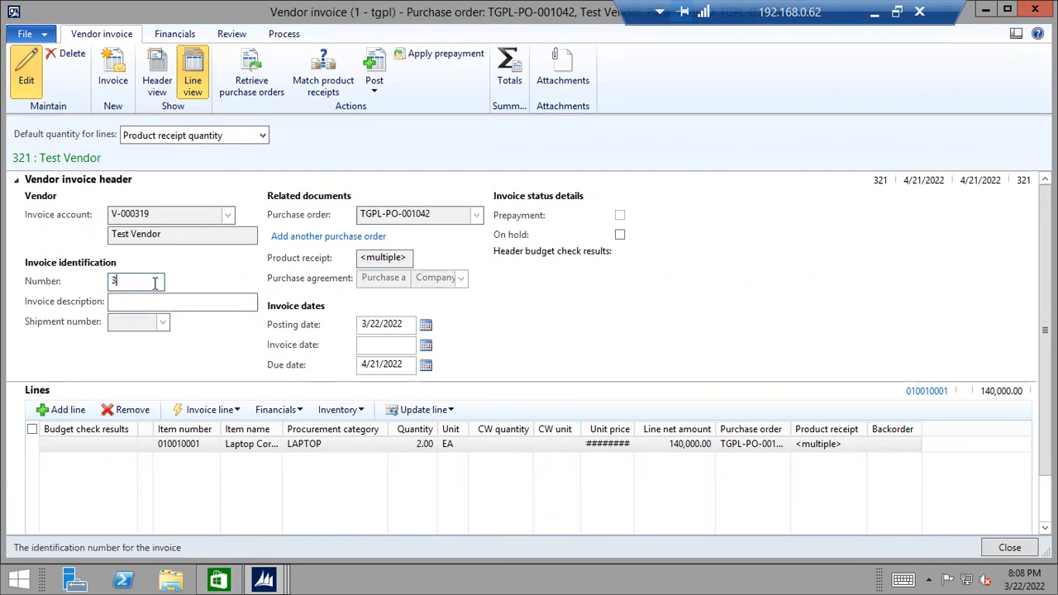
click(160, 301)
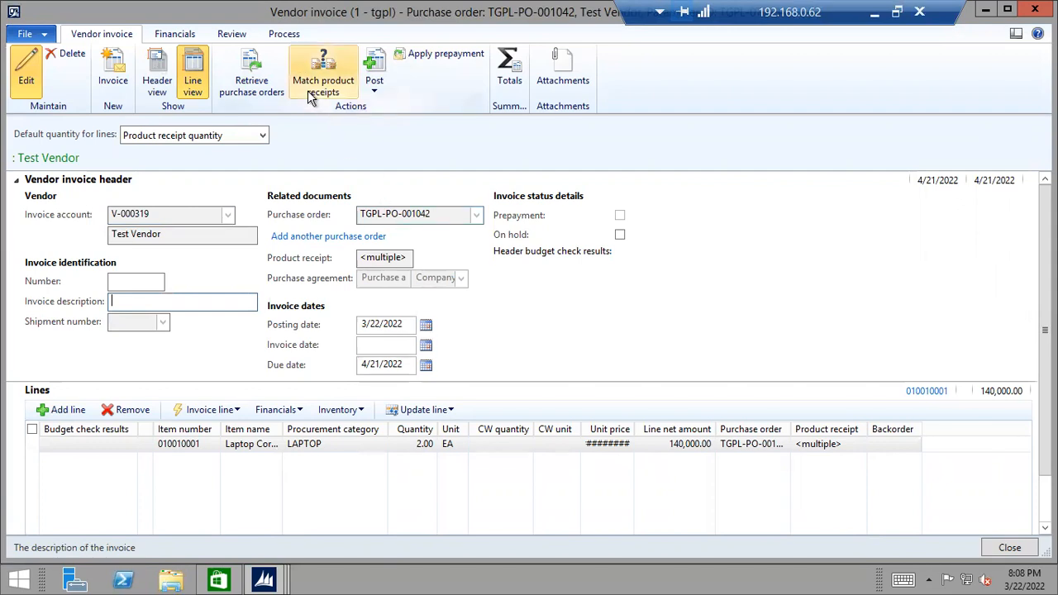
Unmatch product receipt 24 from the vendor invoice, leaving receipt 23 matched, and update the imbalanced invoice line.
click(323, 73)
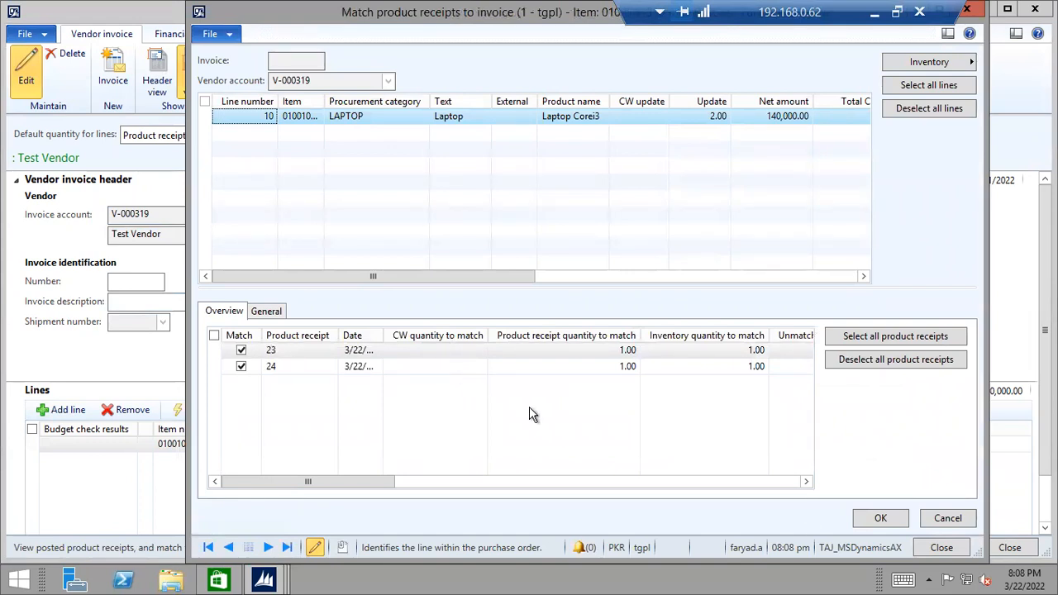
click(929, 521)
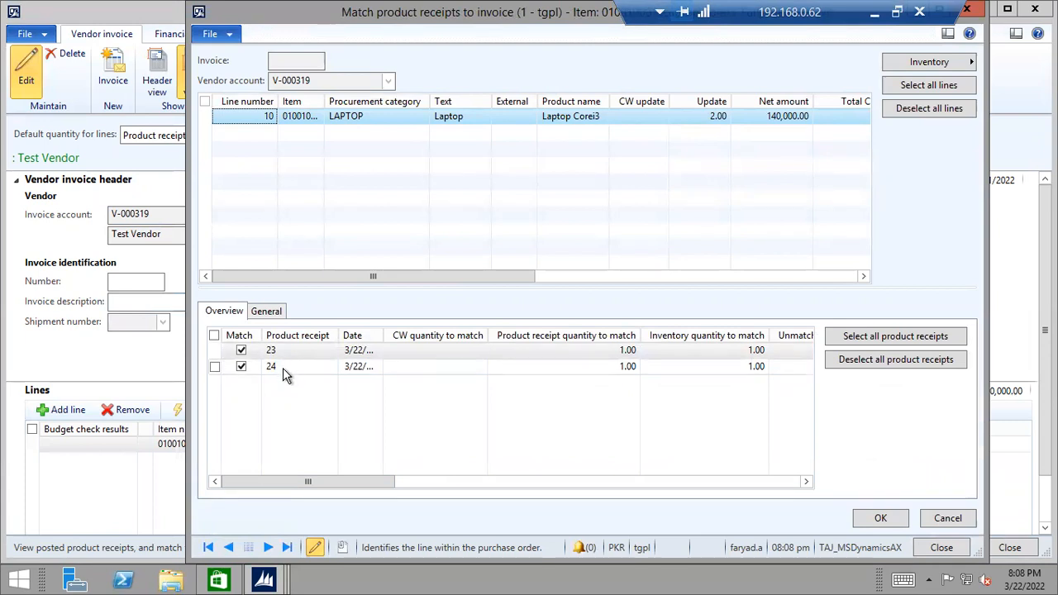
click(242, 371)
click(240, 367)
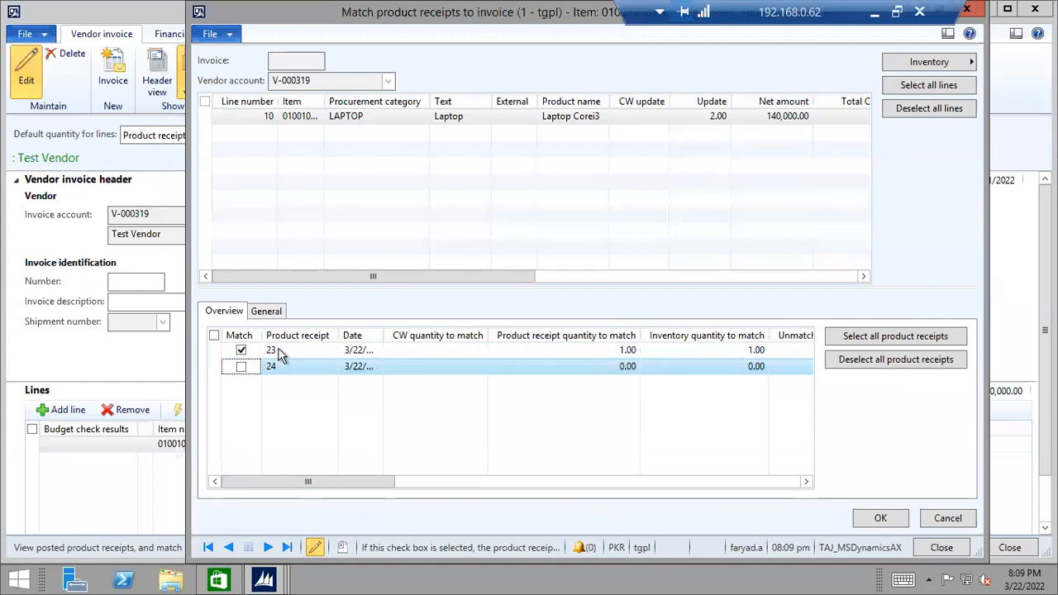
click(880, 518)
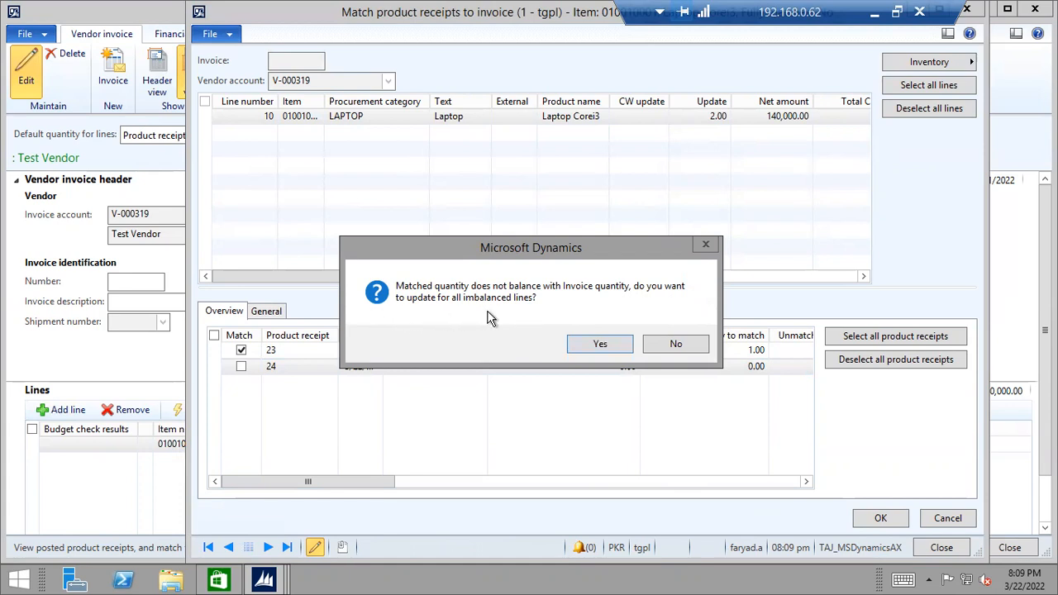
click(598, 346)
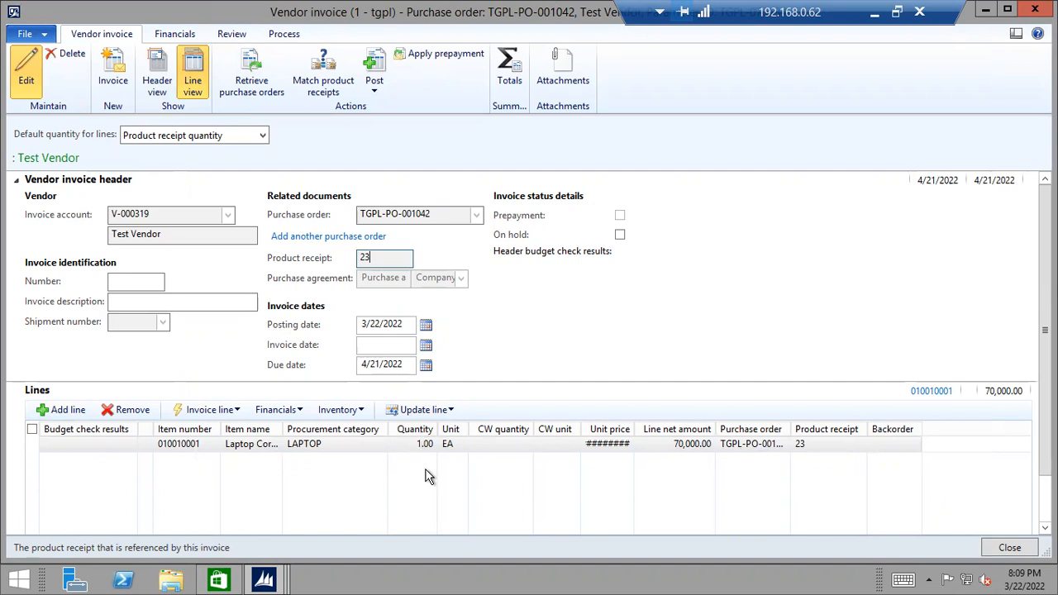
Match product receipt 24 to the invoice again alongside receipt 23, updating the invoice quantity to the matched quantity.
click(319, 76)
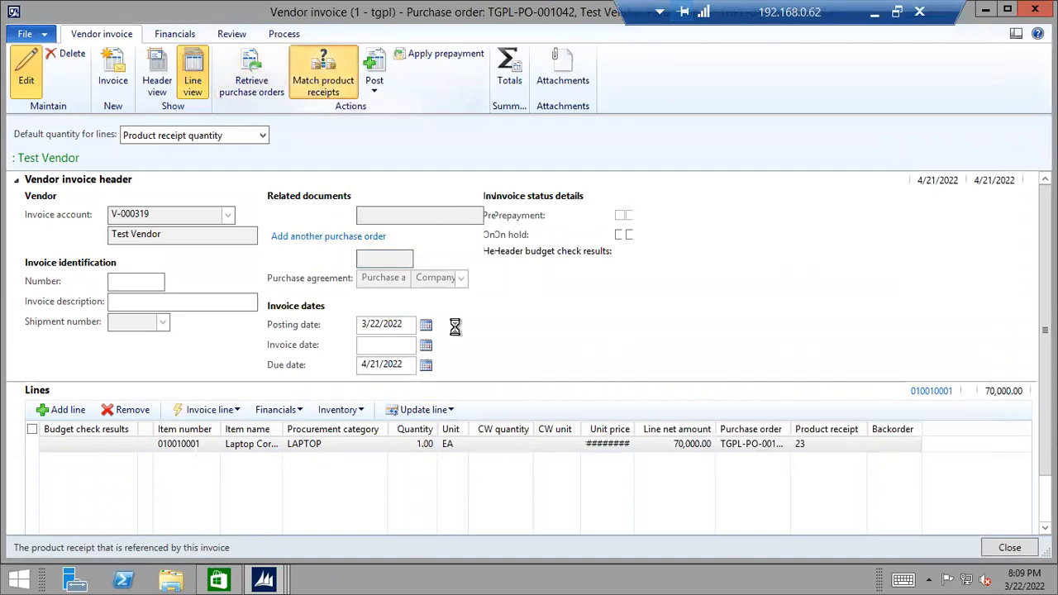
click(238, 374)
click(240, 369)
click(879, 517)
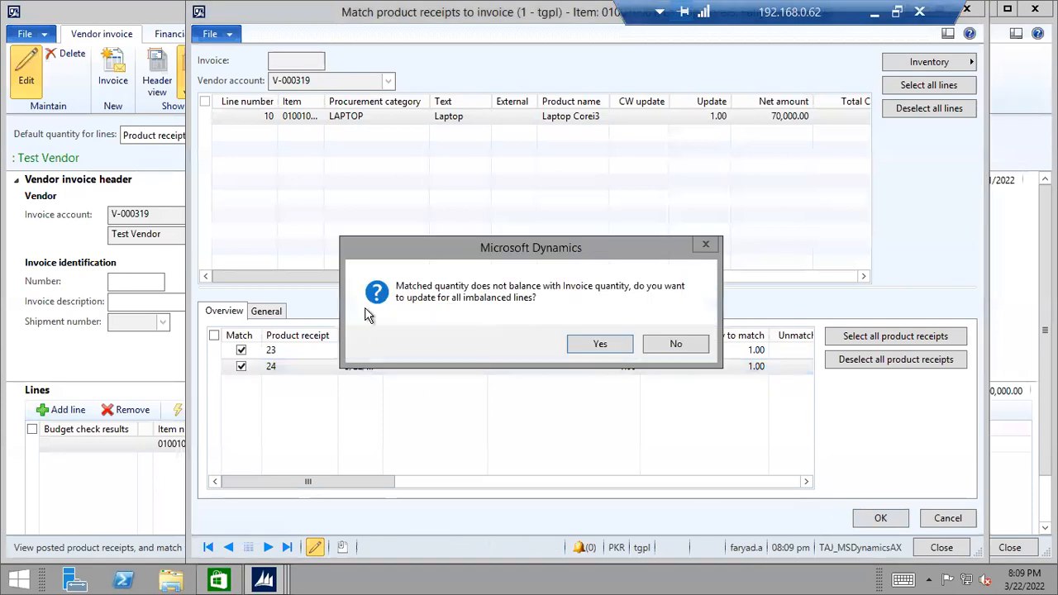
click(583, 343)
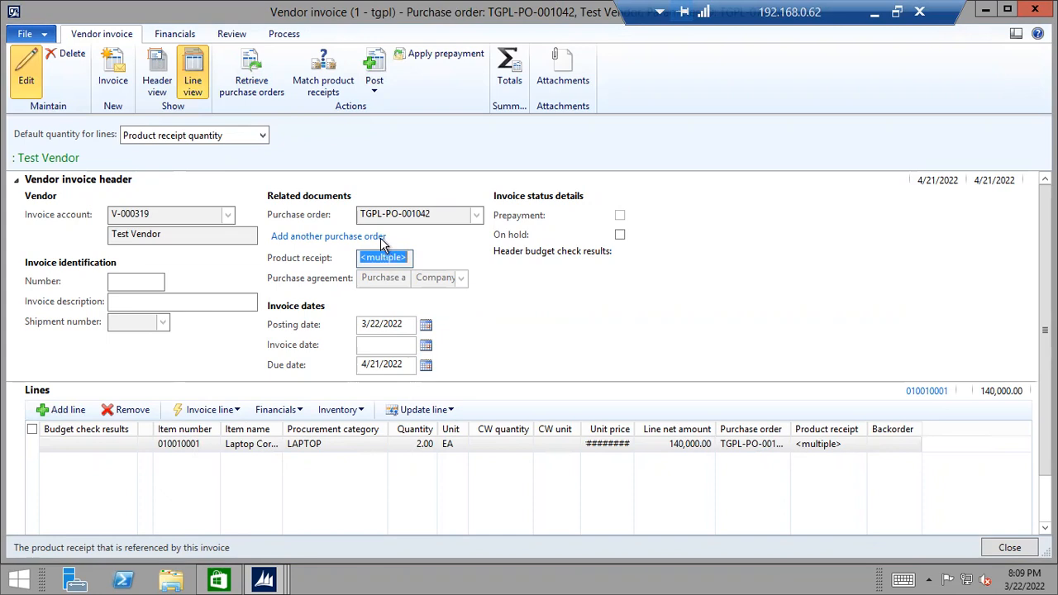
Match only product receipt 23 to the invoice by excluding receipt 24, and accept the invoice quantity update.
click(323, 86)
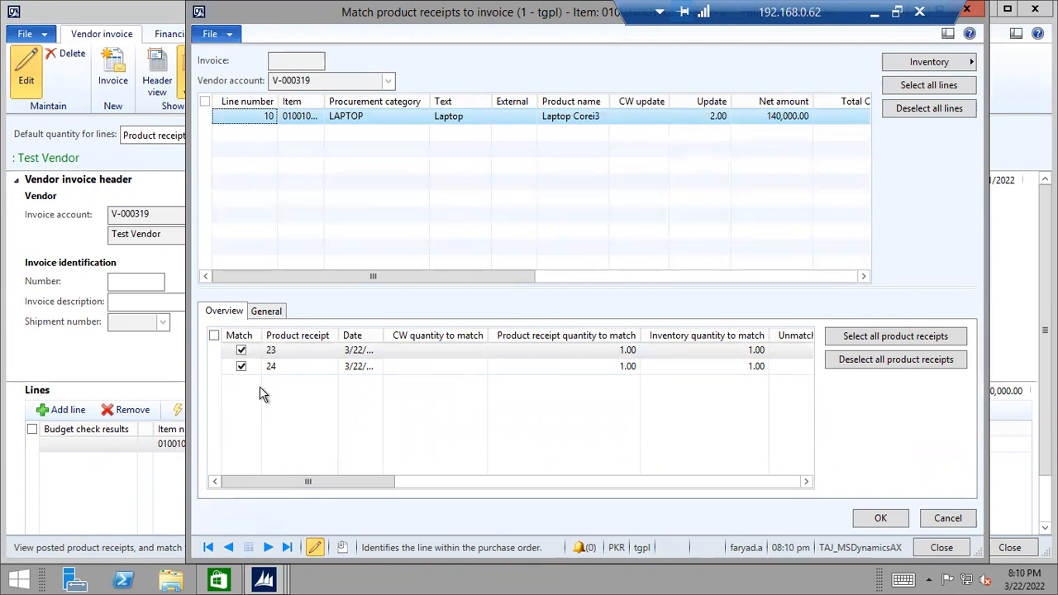
click(240, 367)
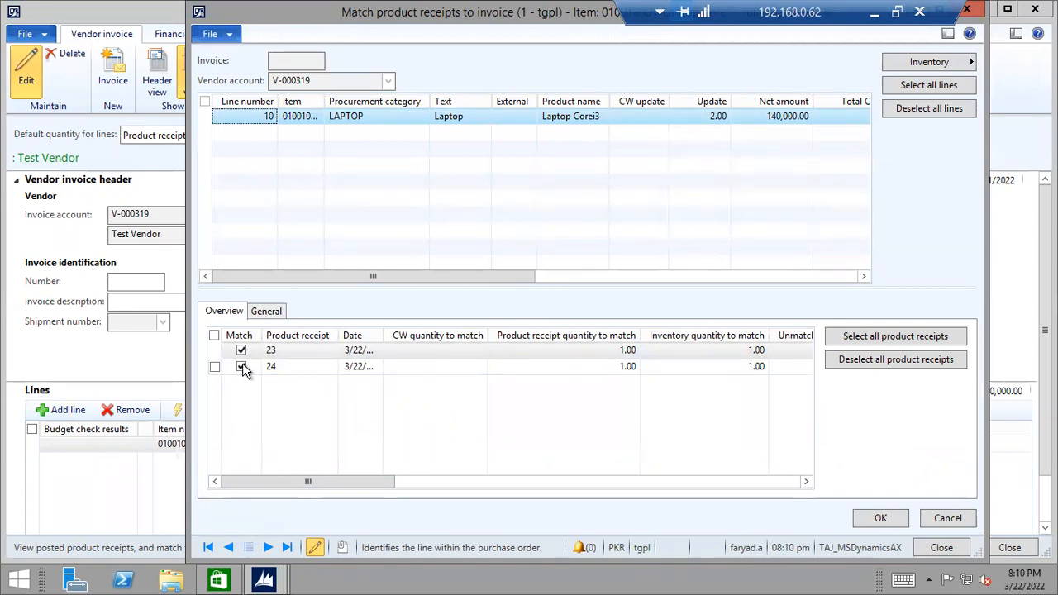
click(878, 519)
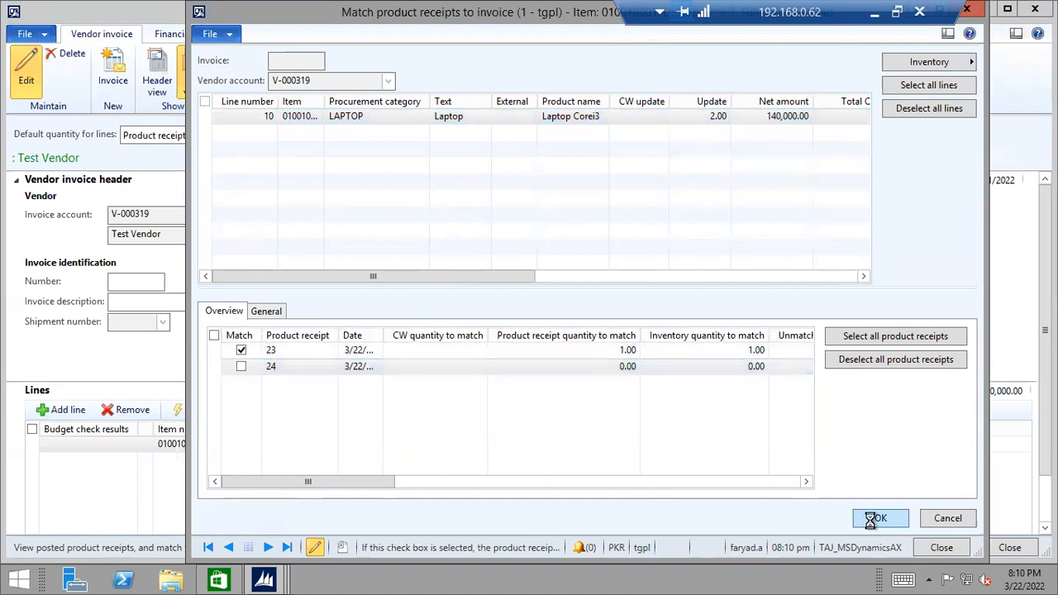
click(600, 343)
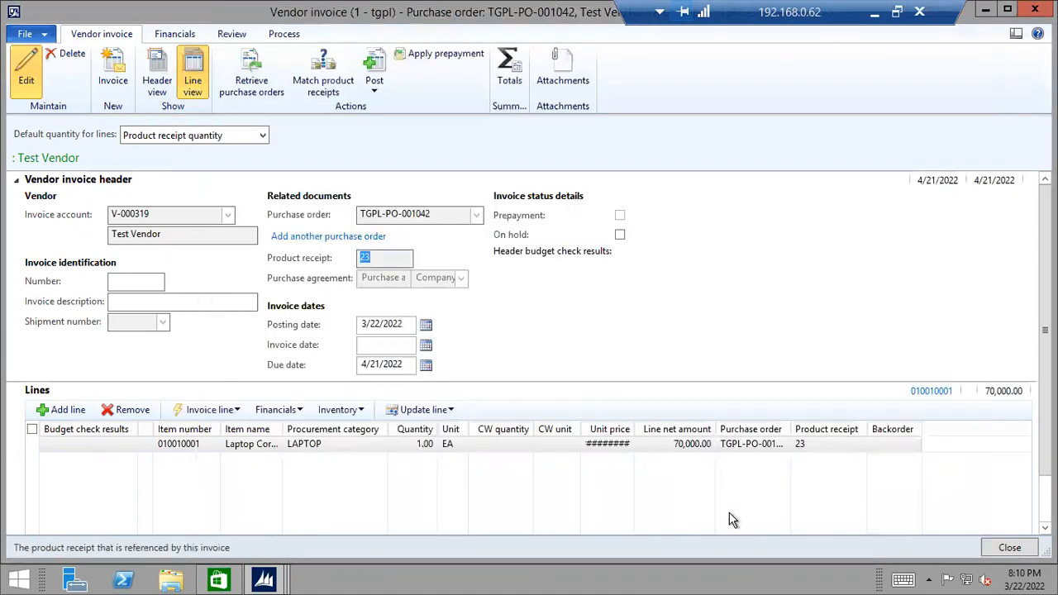